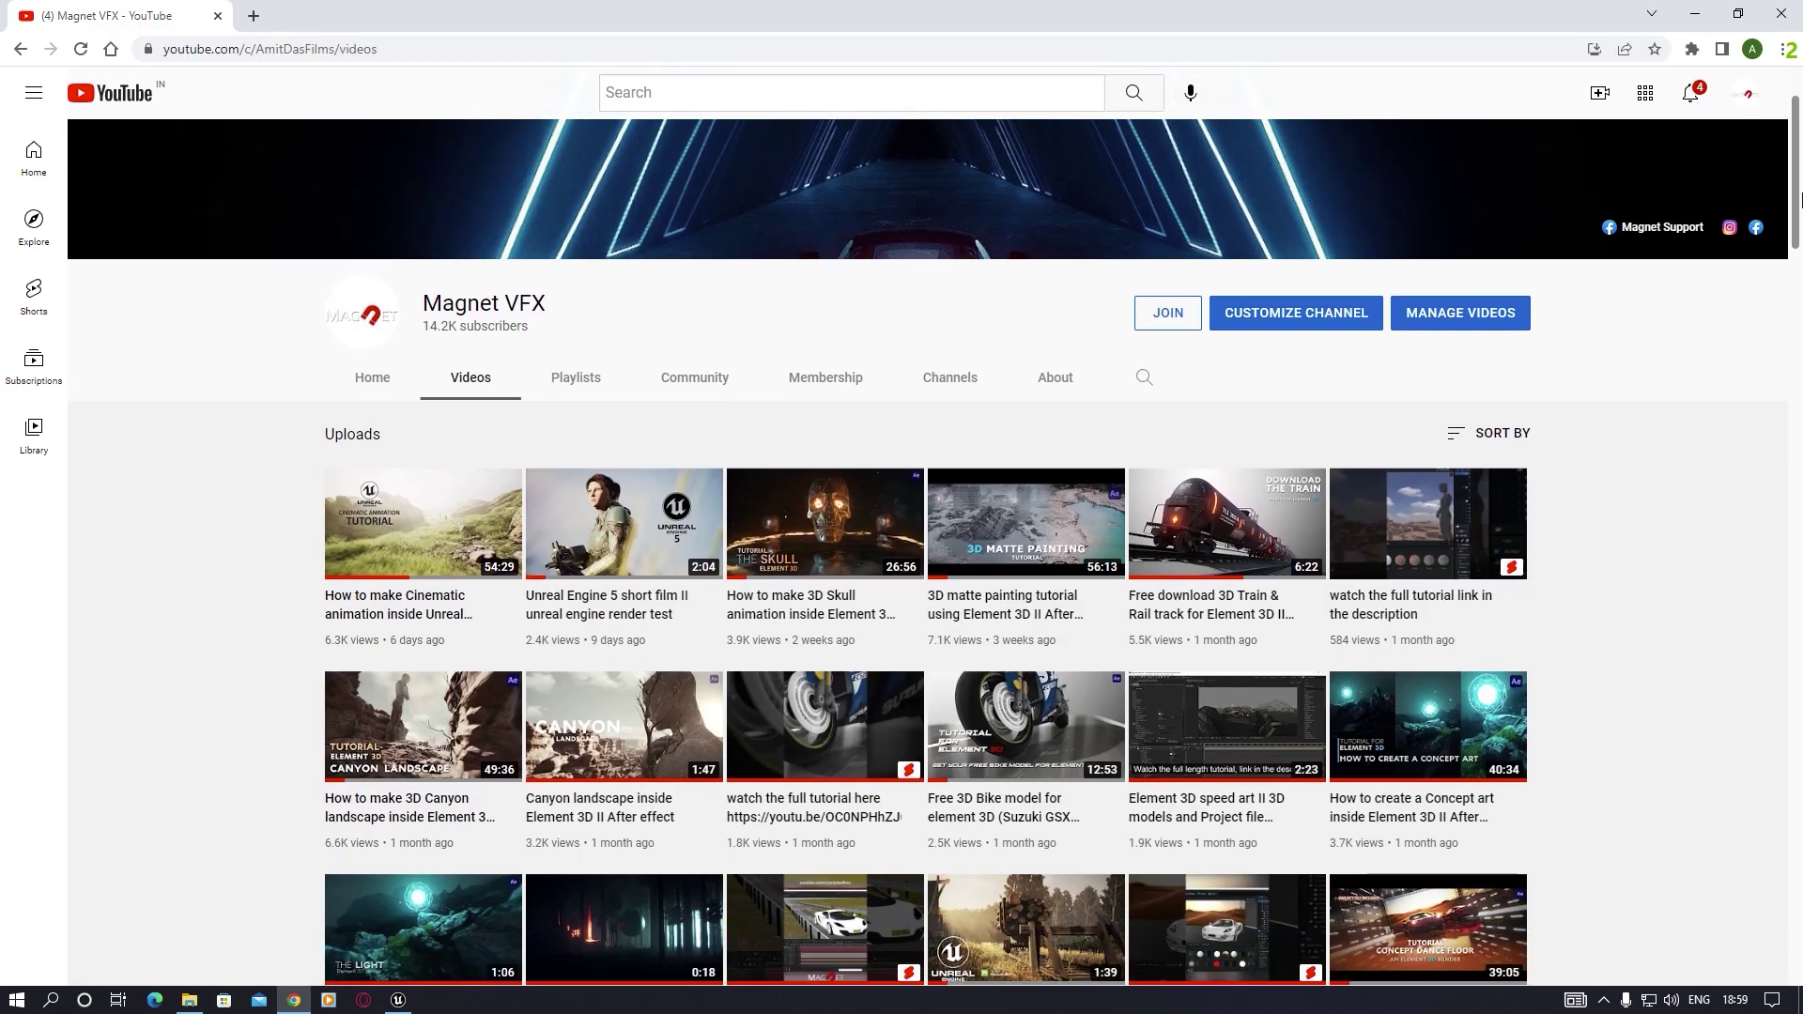
{"action": "mouse_move", "coordinate": [1800, 200]}
{"action": "left_mouse_down"}
{"action": "mouse_move", "coordinate": [1800, 706]}
{"action": "mouse_move", "coordinate": [1801, 166]}
{"action": "left_mouse_up"}
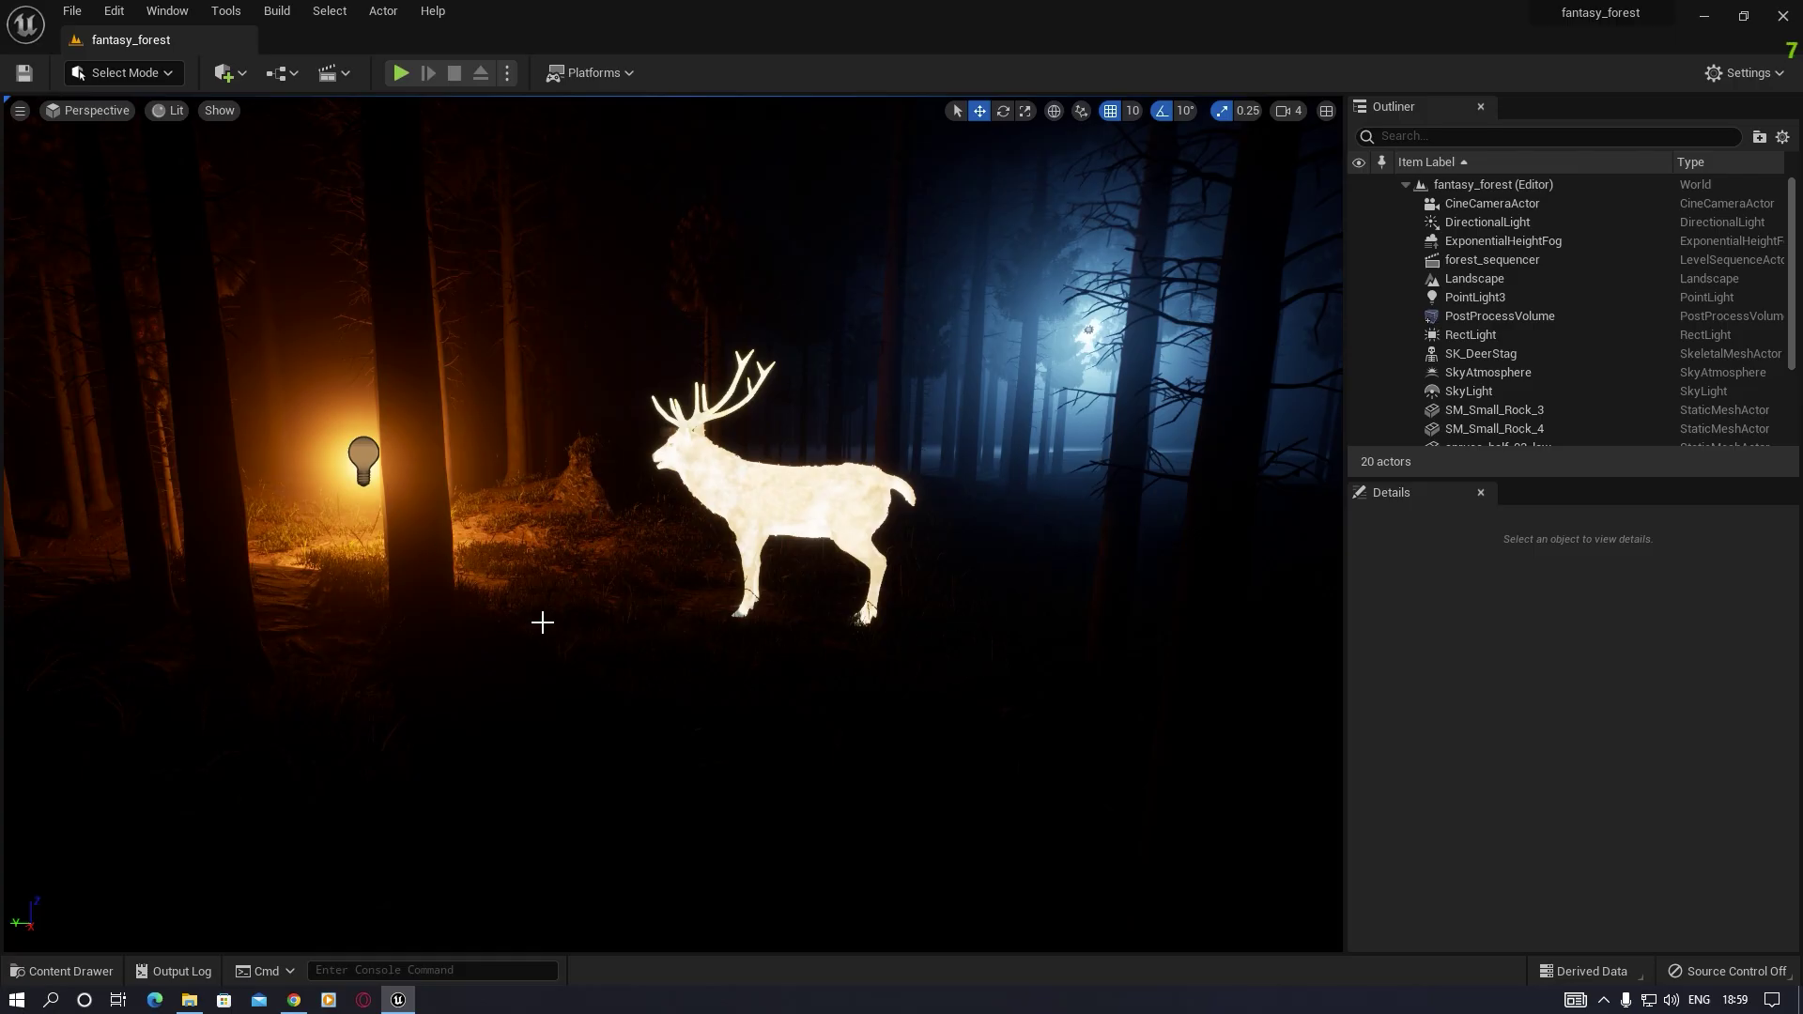
Step: Switch to the Epic Games Launcher and open the Megascans - Forest Path pack from page 2 of the marketplace's free Megascans content
{"action": "left_click", "coordinate": [1603, 1000]}
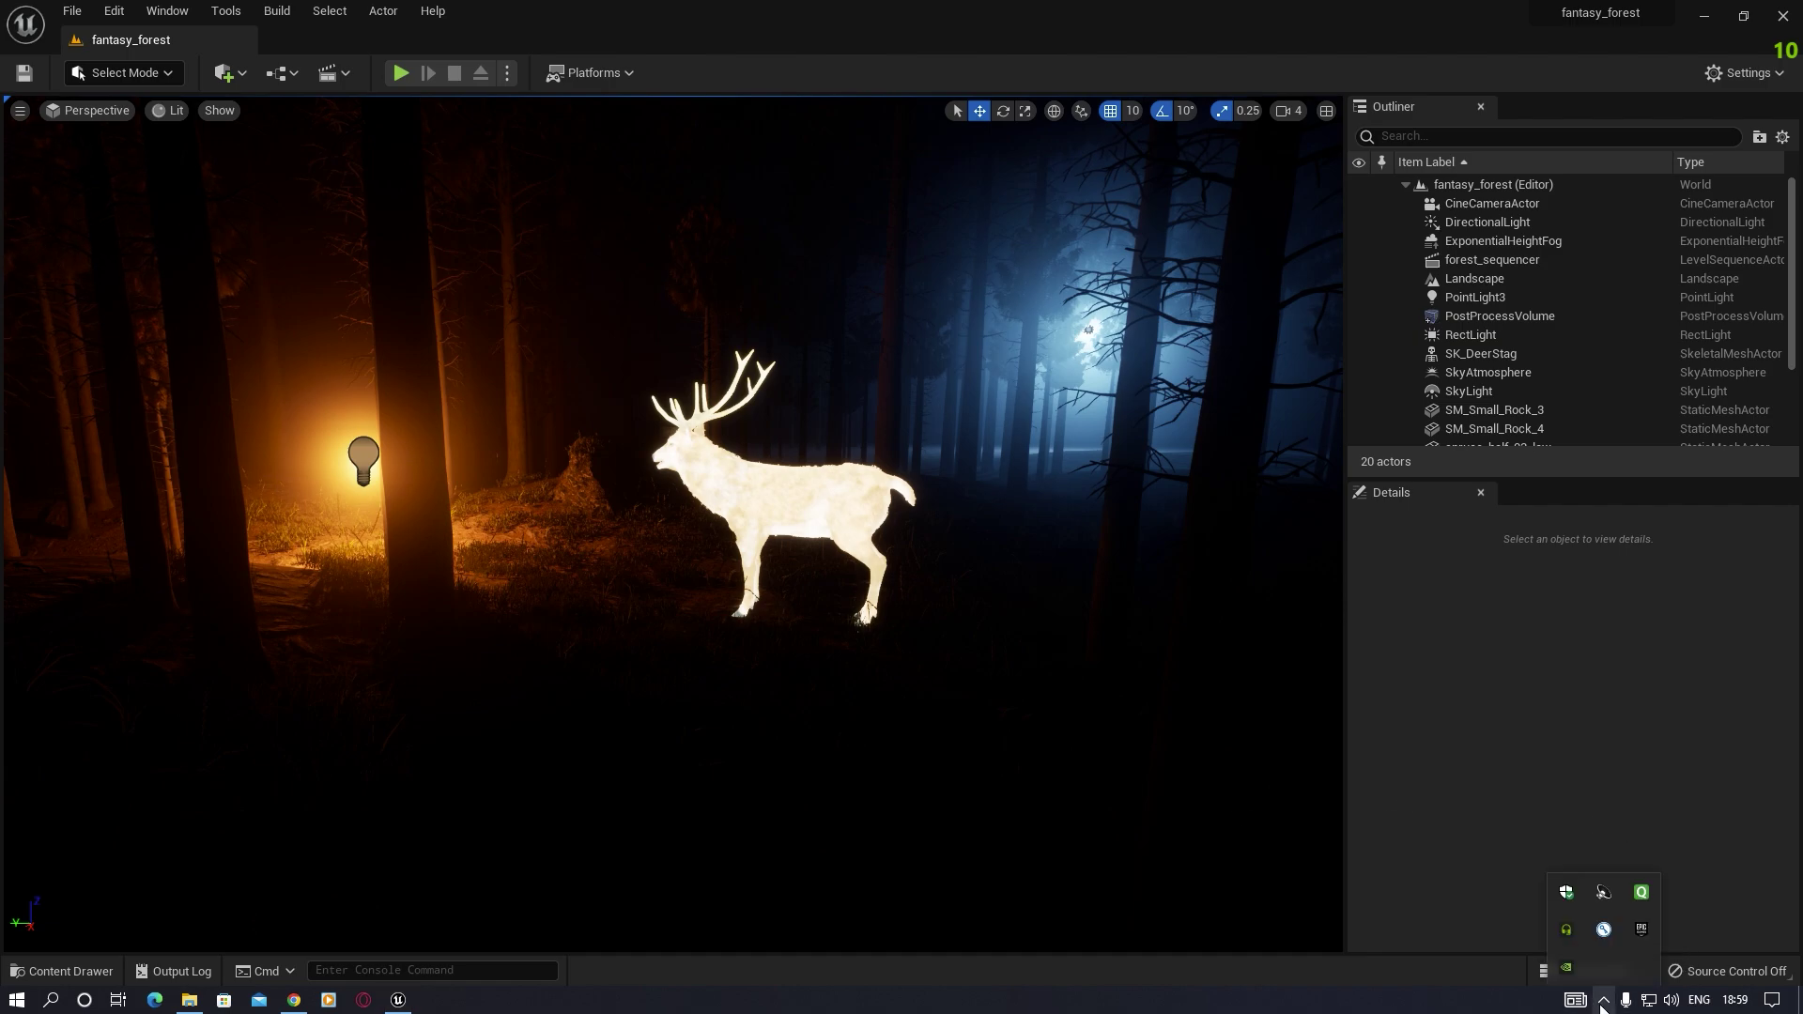
{"action": "left_click", "coordinate": [1643, 928]}
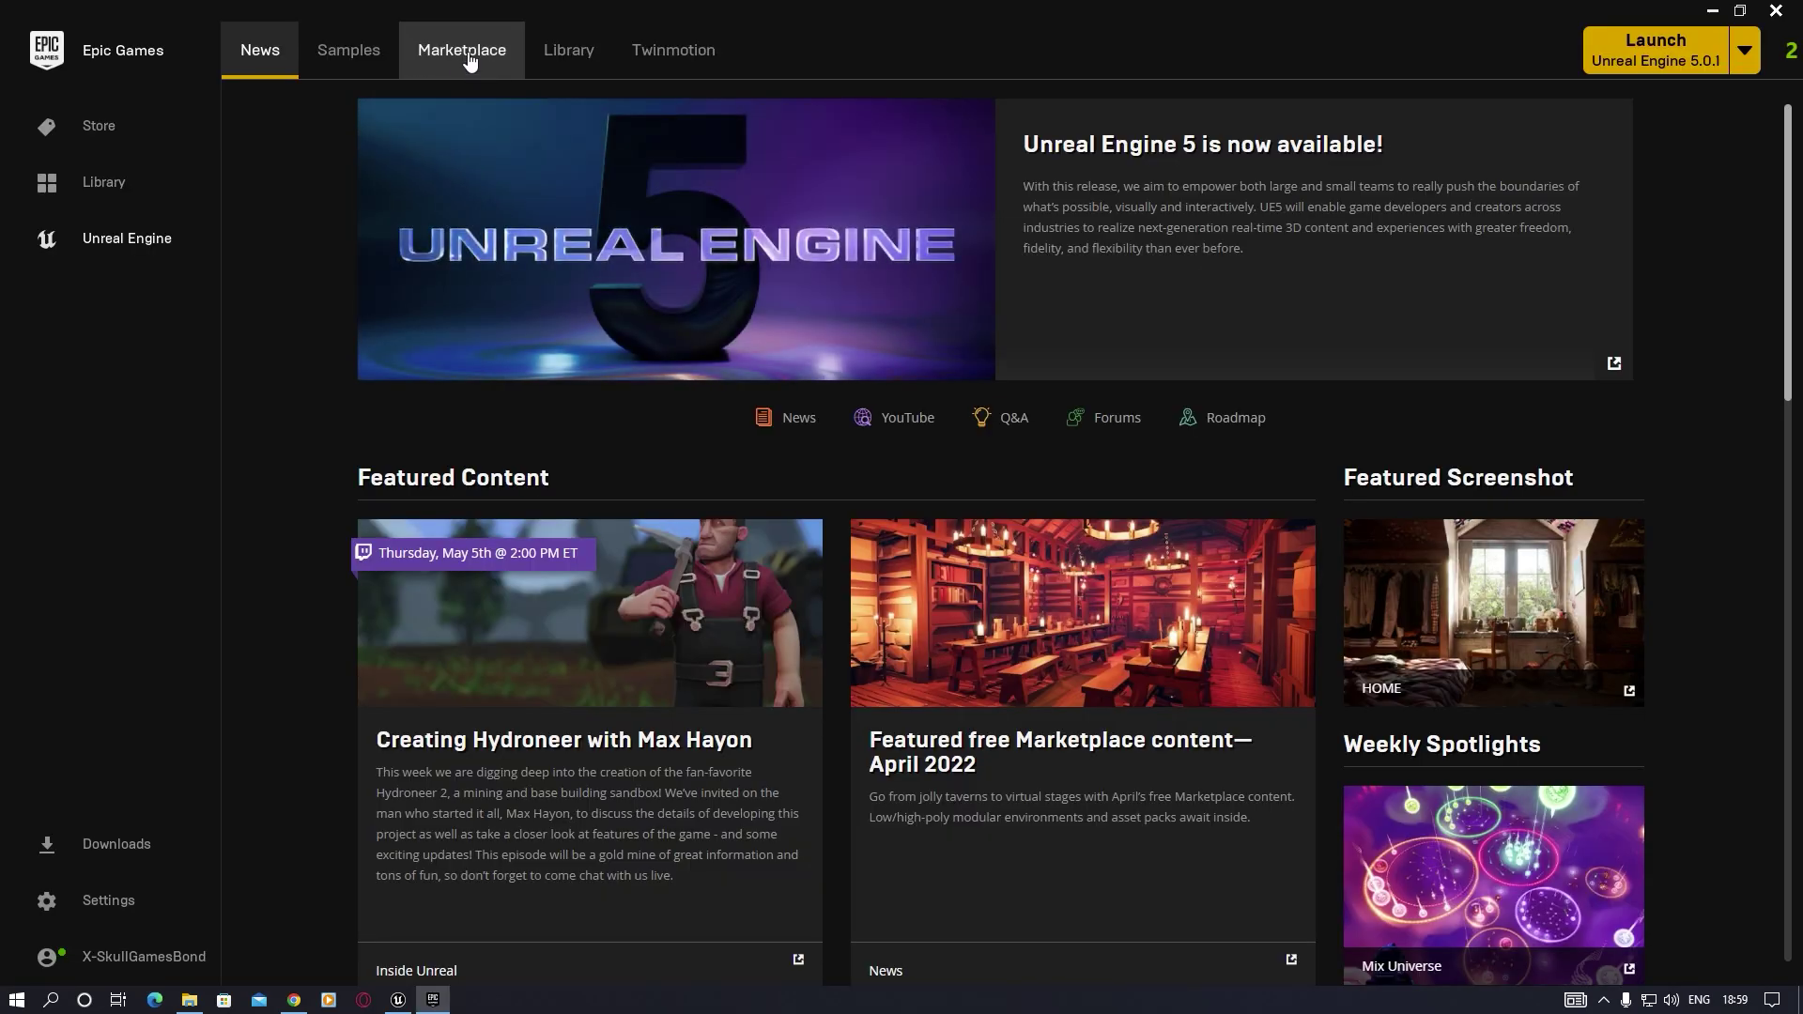
{"action": "left_click", "coordinate": [469, 61]}
{"action": "mouse_move", "coordinate": [1080, 319]}
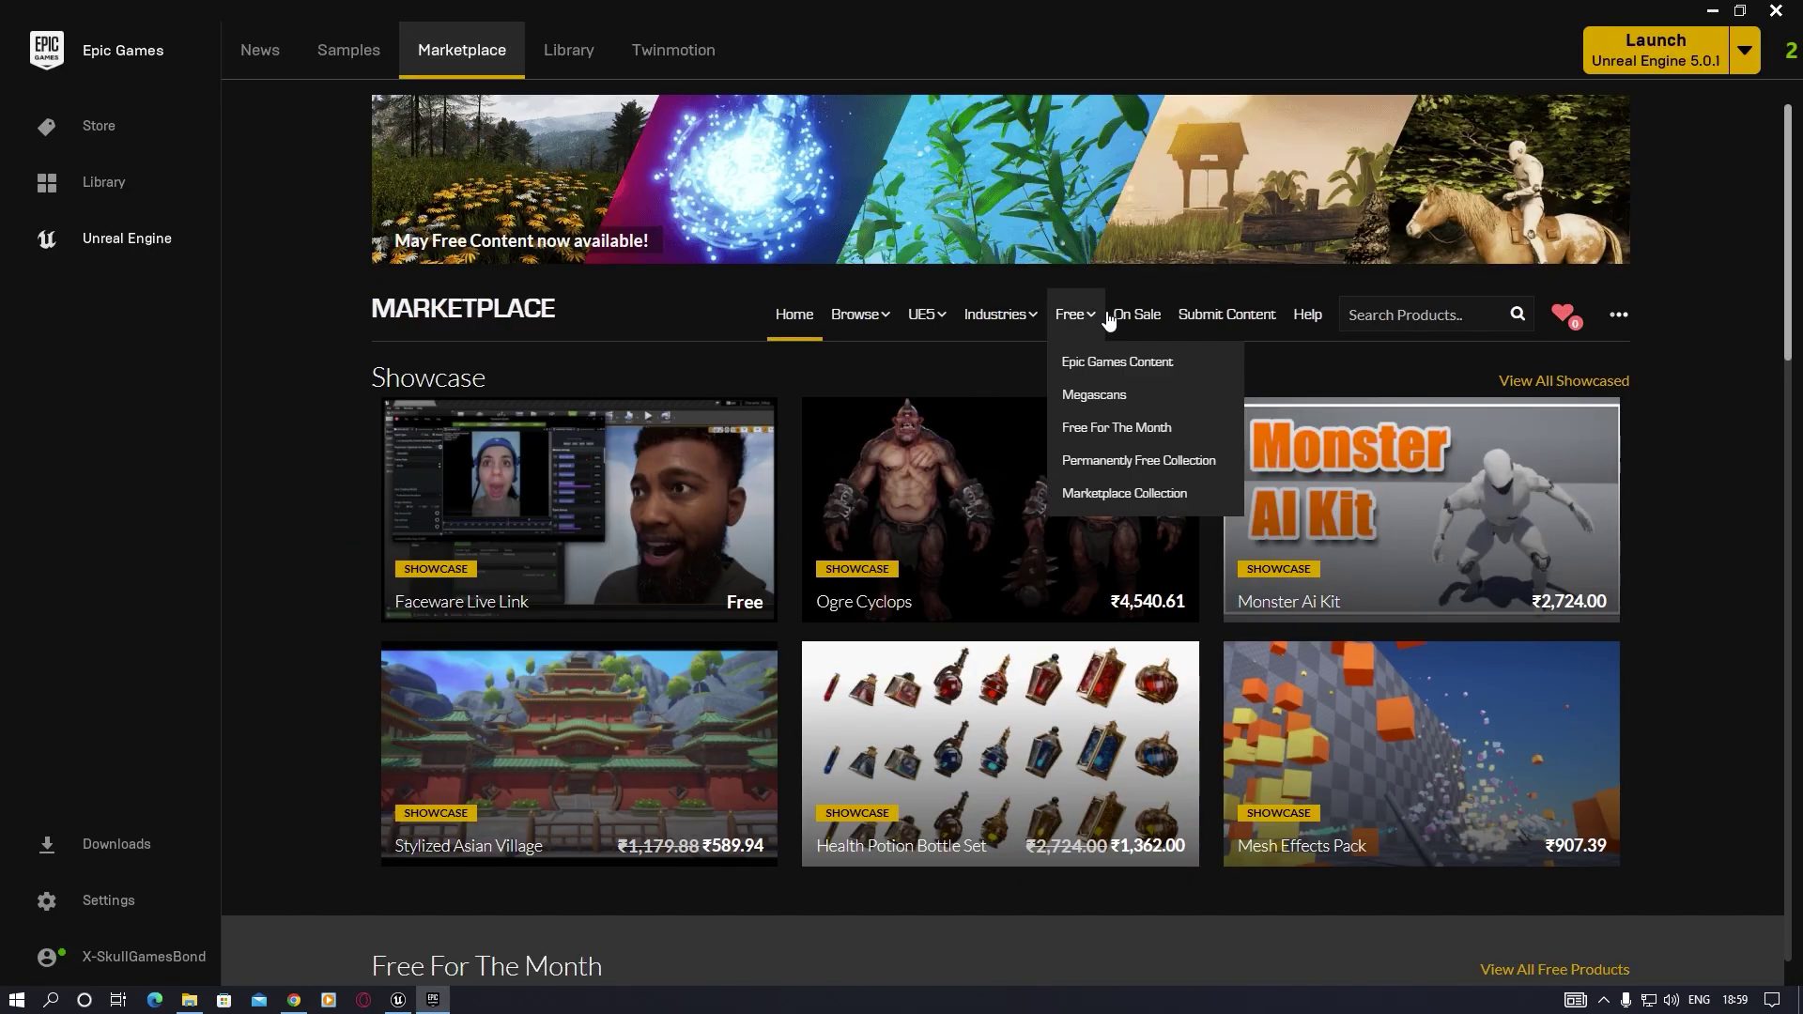
{"action": "left_click", "coordinate": [1096, 397]}
{"action": "scroll", "coordinate": [1219, 740], "scroll_direction": "down", "scroll_amount": 10}
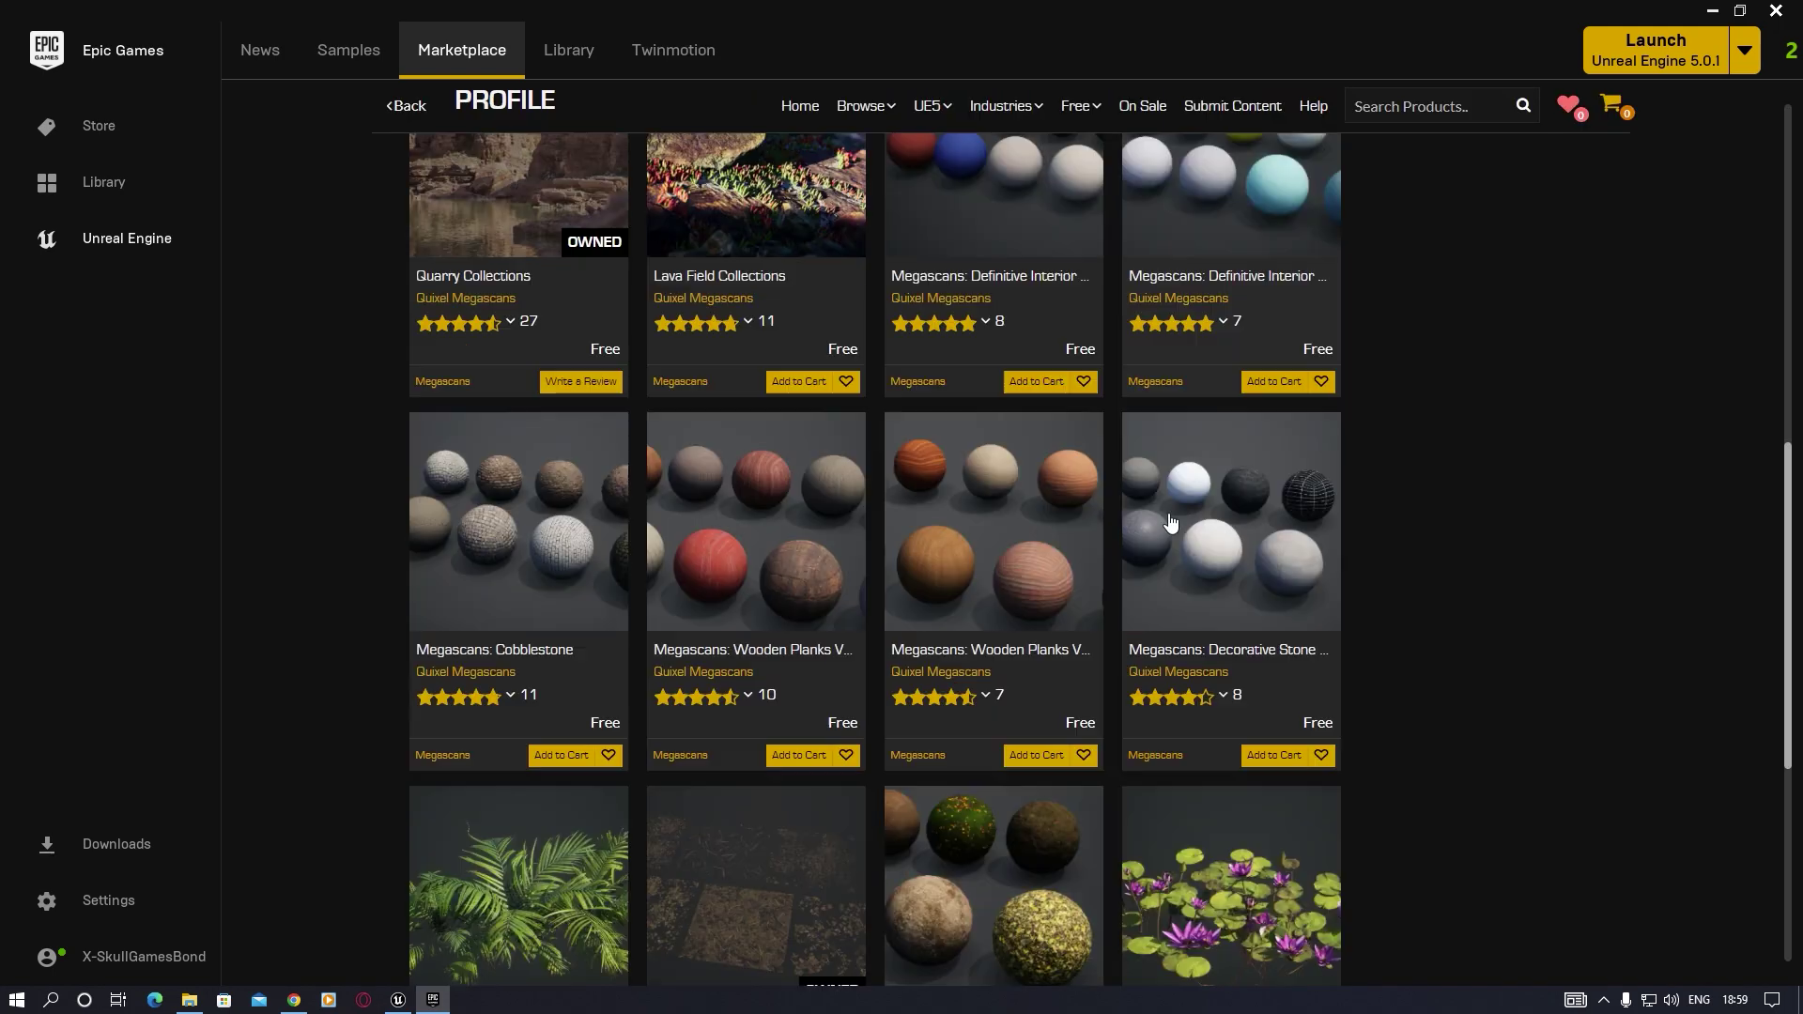
{"action": "mouse_move", "coordinate": [1223, 850]}
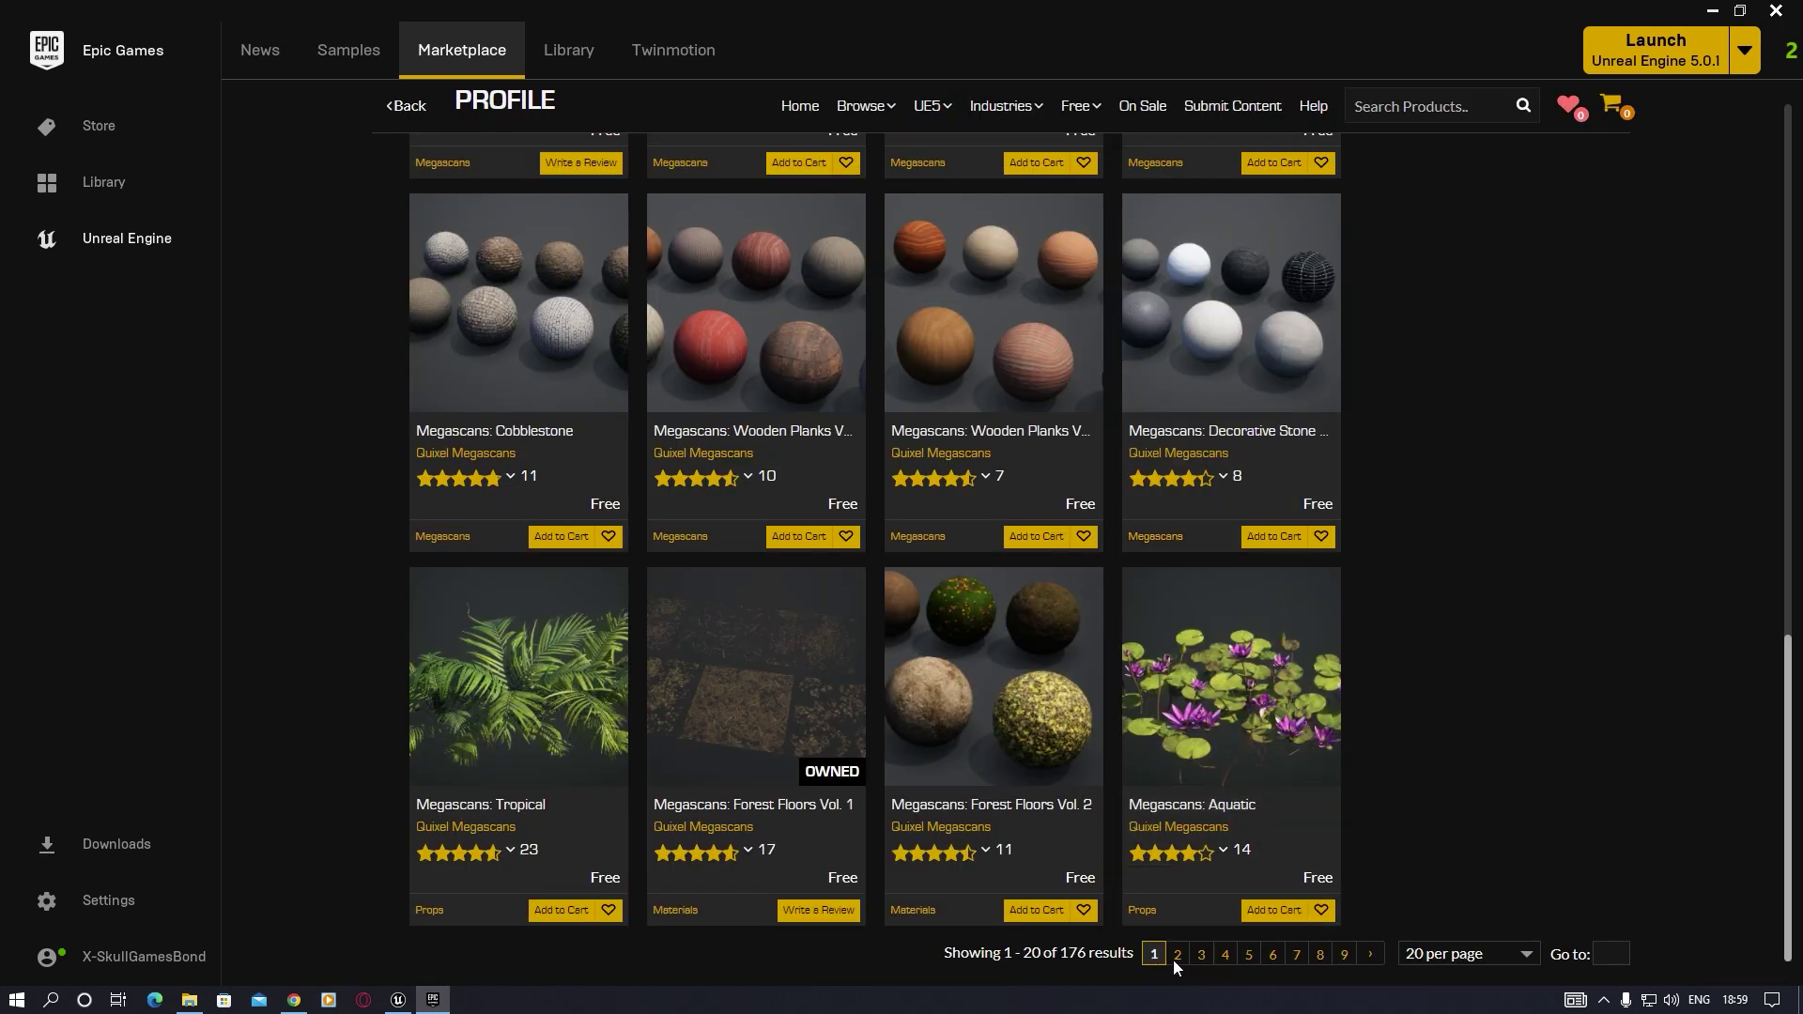
{"action": "left_click", "coordinate": [1178, 954]}
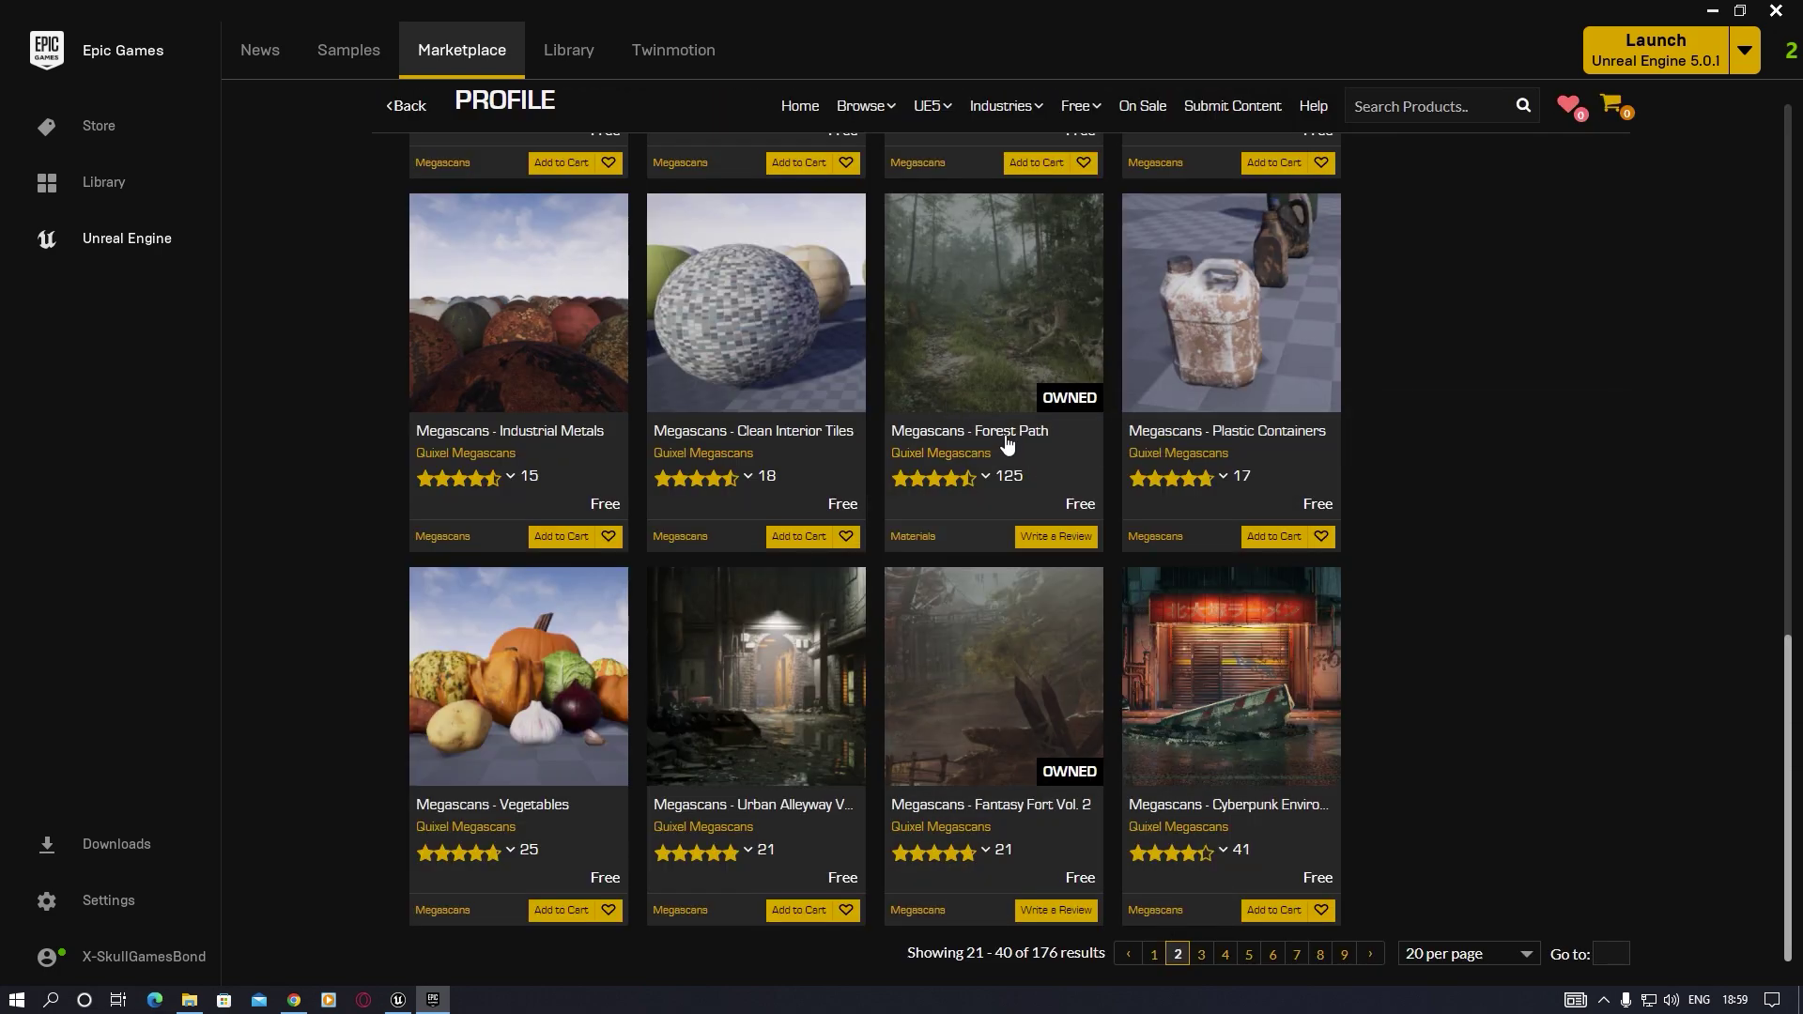
{"action": "left_click", "coordinate": [1036, 324]}
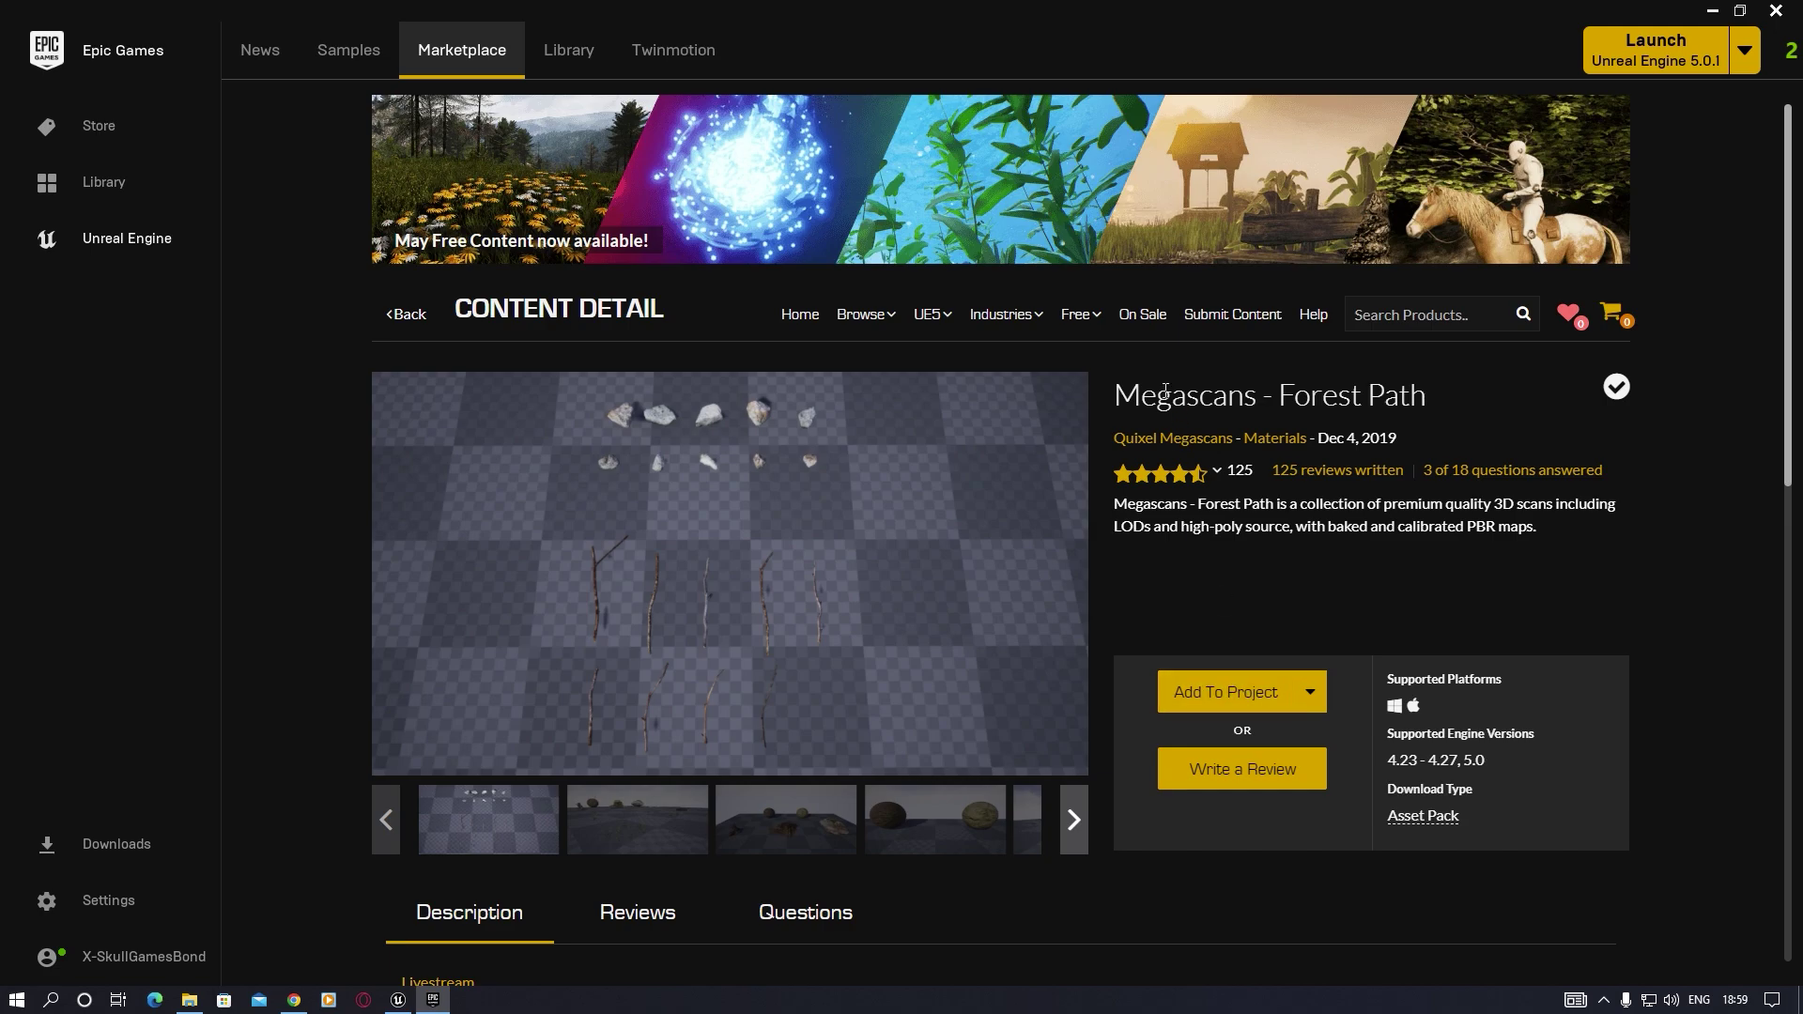
Step: Look through page 3 of the Permanently Free Collection, including the Animal Variety Pack and the temperate Vegetation spruce pack
{"action": "mouse_move", "coordinate": [1082, 318]}
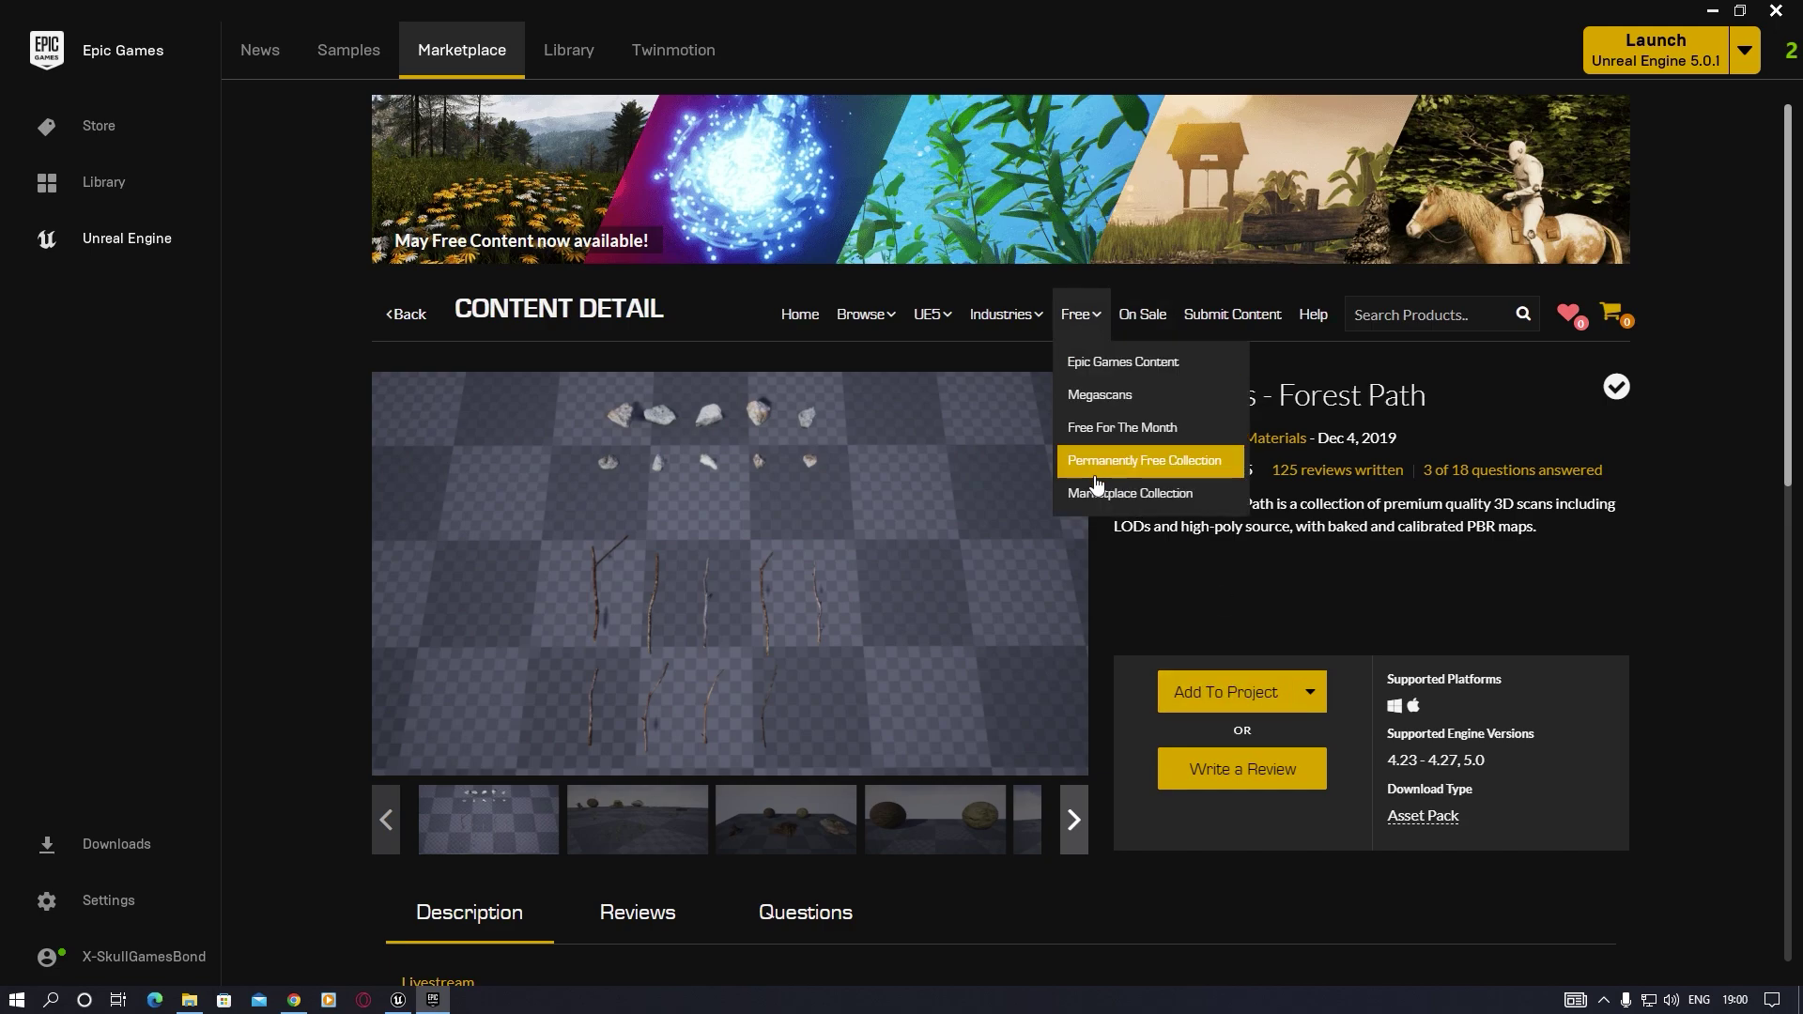
{"action": "left_click", "coordinate": [1147, 461]}
{"action": "scroll", "coordinate": [1704, 618], "scroll_direction": "down", "scroll_amount": 10}
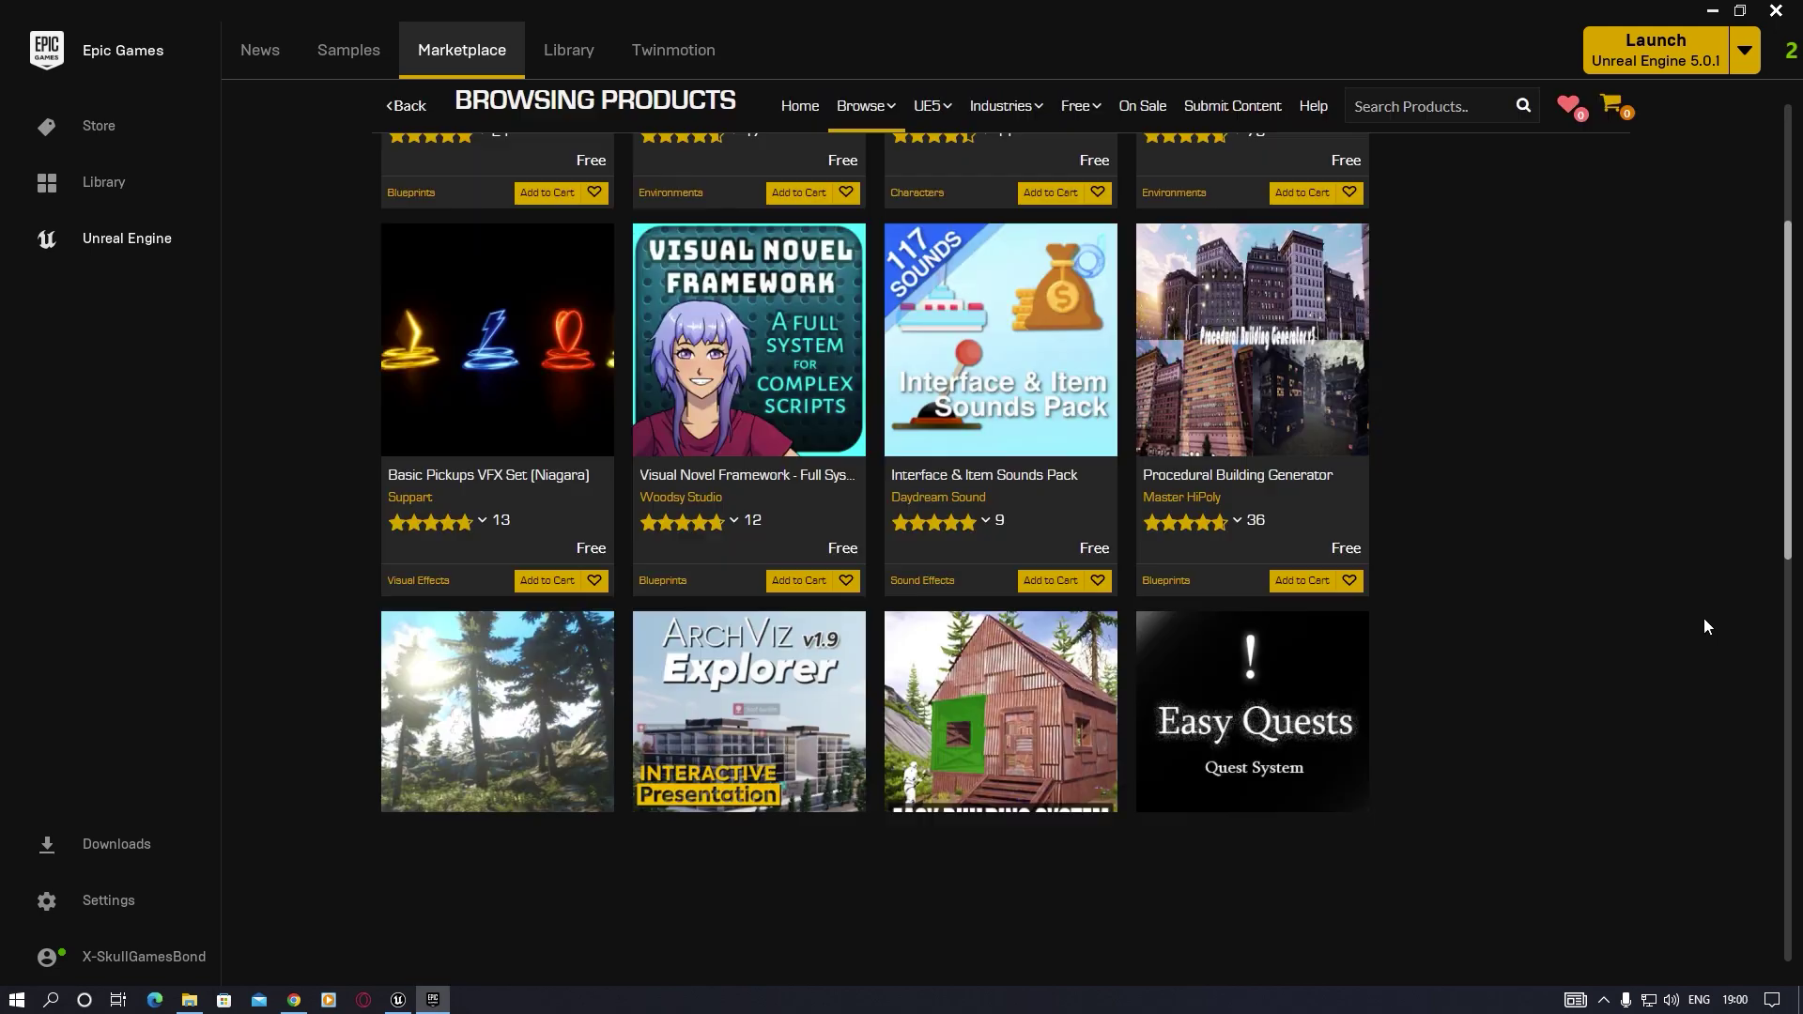
{"action": "left_click", "coordinate": [1297, 954]}
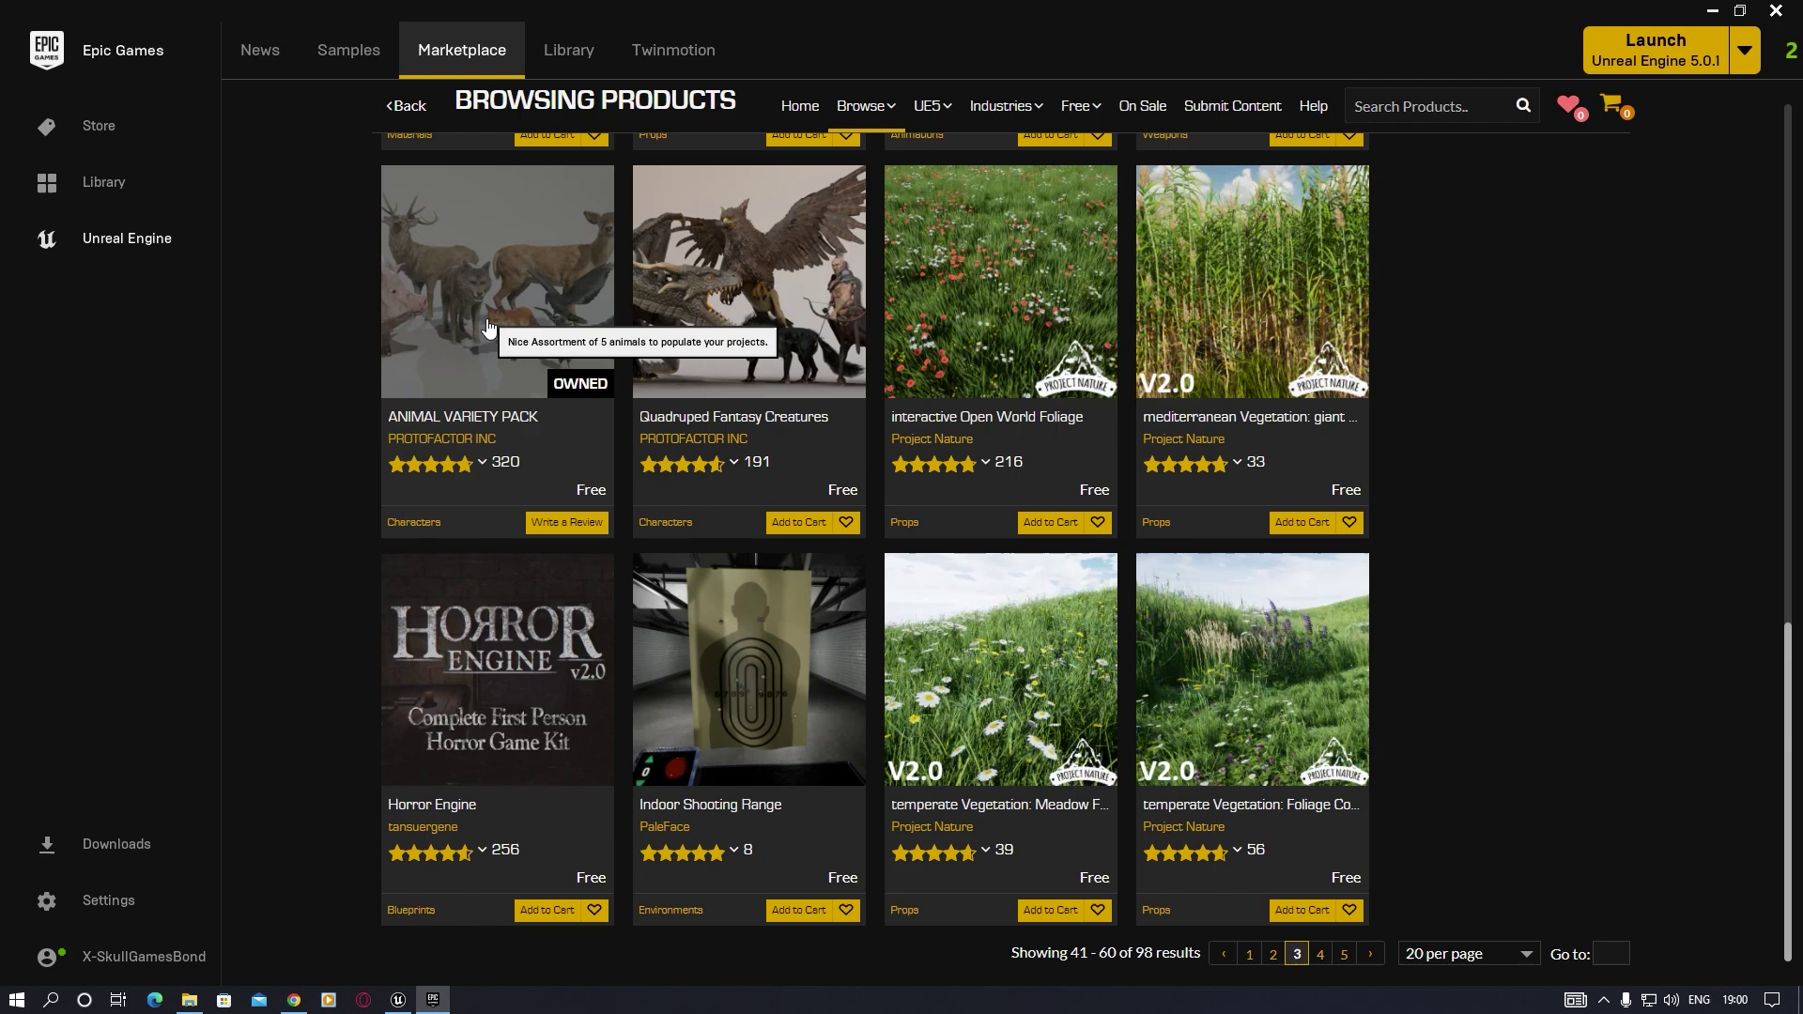
{"action": "scroll", "coordinate": [1240, 441], "scroll_direction": "up", "scroll_amount": 15}
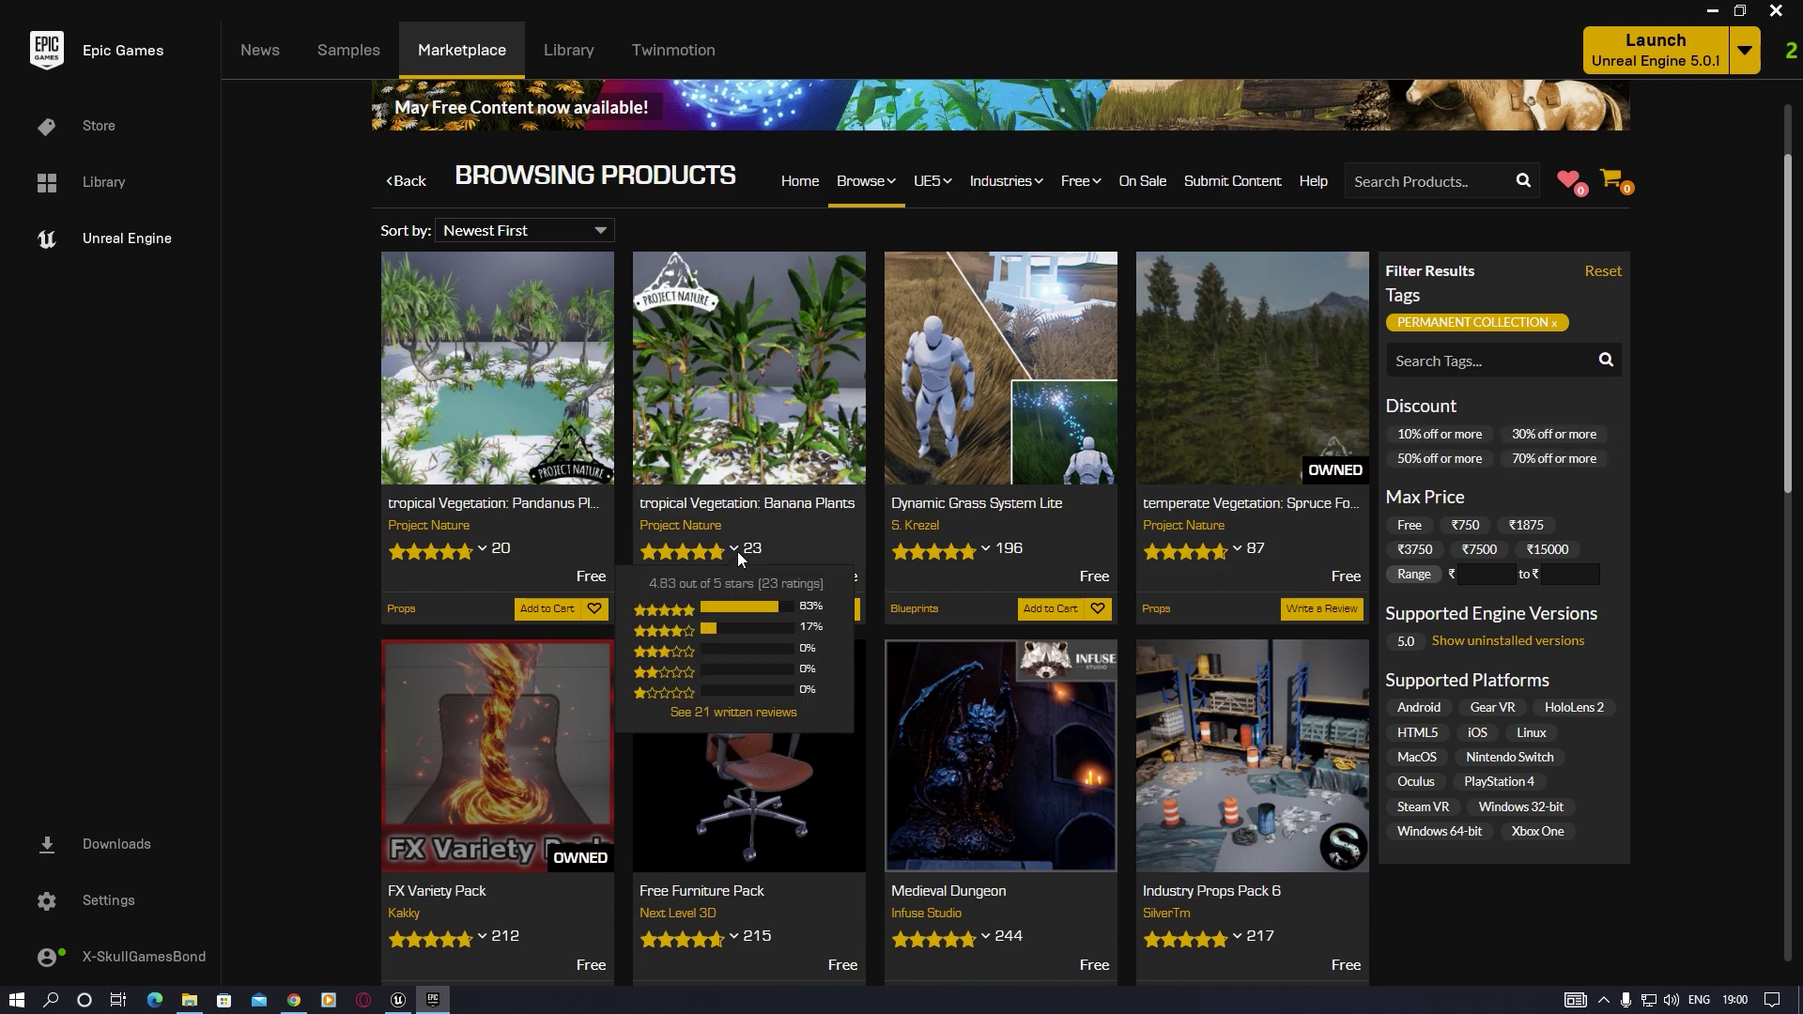
Step: Switch back to Unreal Editor and create a new level from the Empty Level template
{"action": "left_click", "coordinate": [397, 1001]}
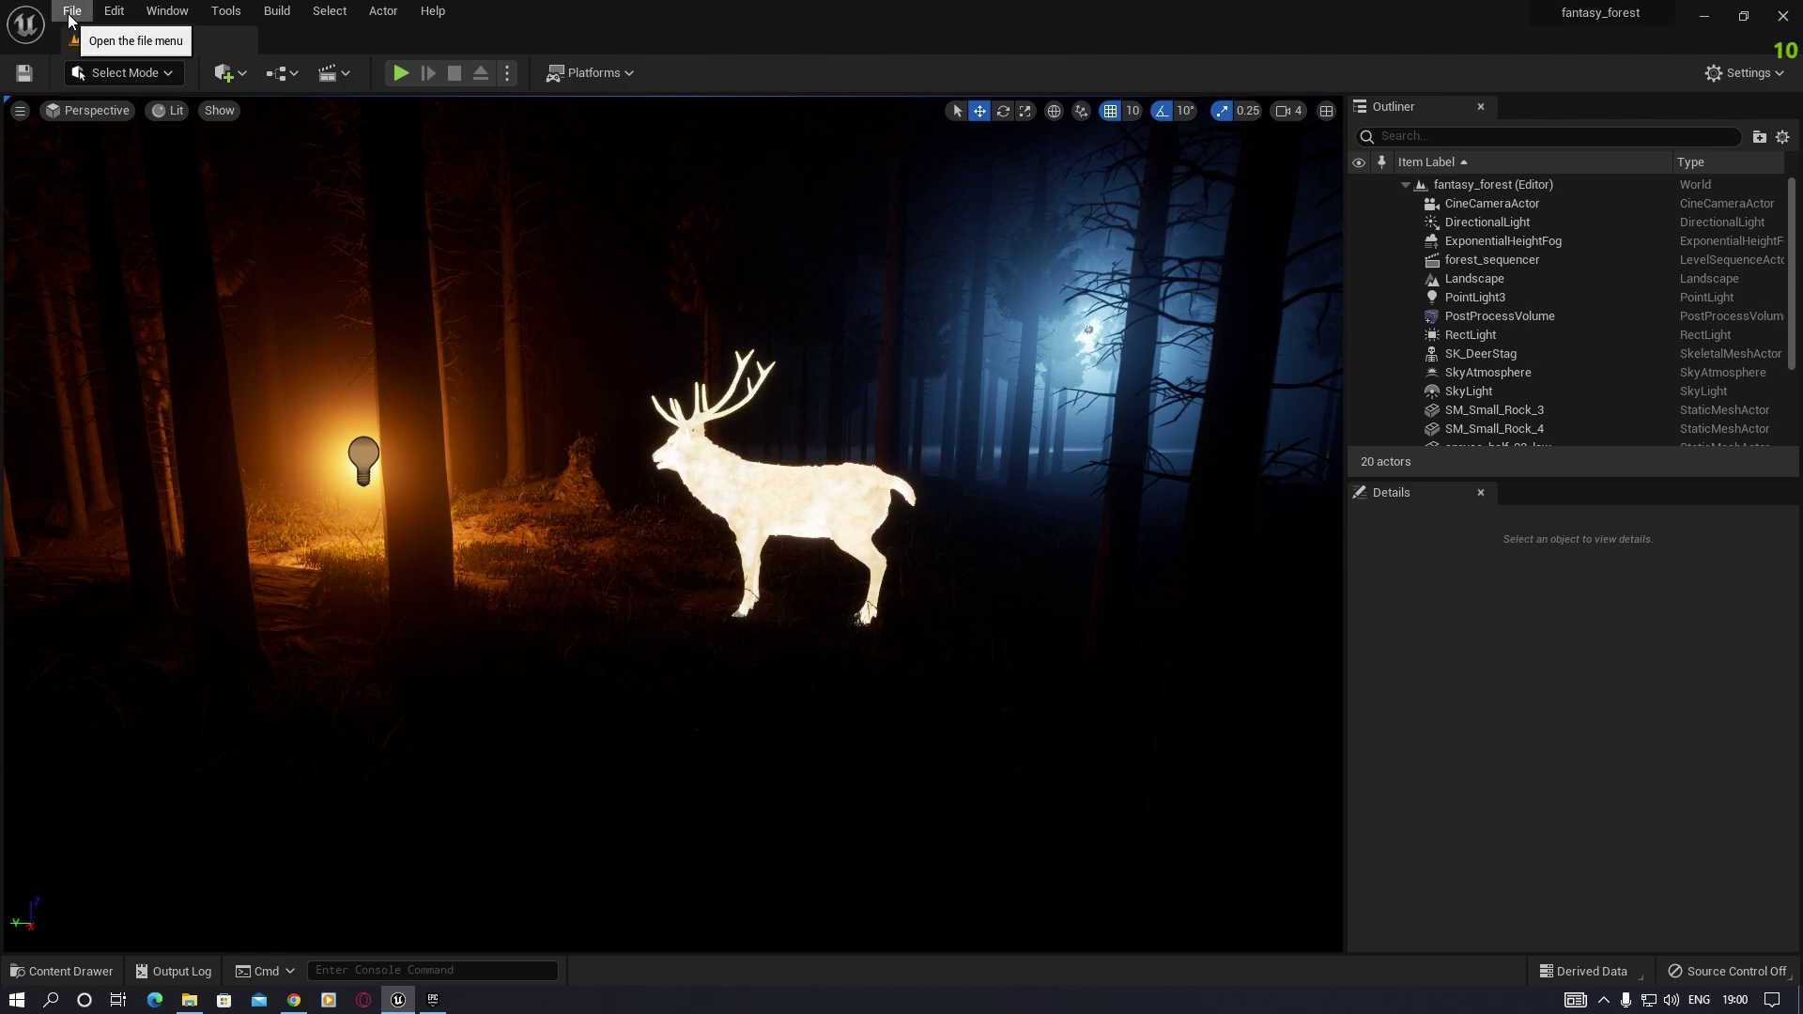
{"action": "left_click", "coordinate": [75, 16]}
{"action": "left_click", "coordinate": [117, 58]}
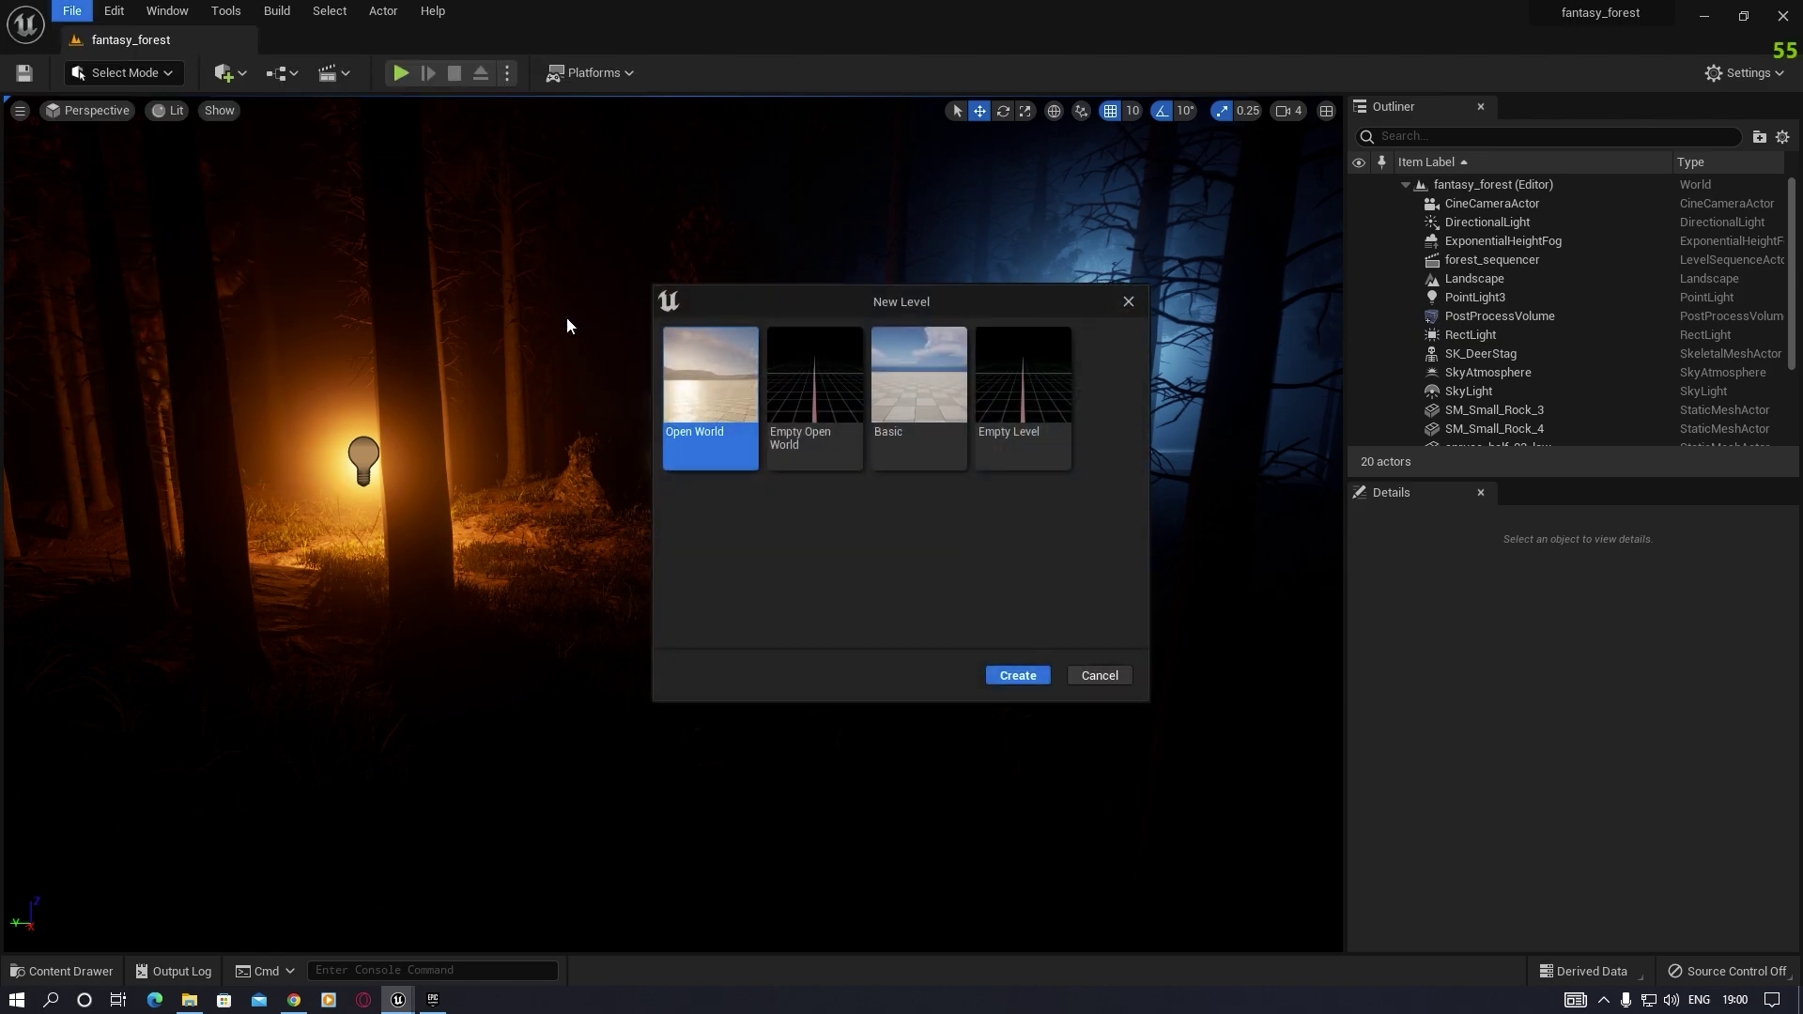
{"action": "left_click", "coordinate": [1030, 389]}
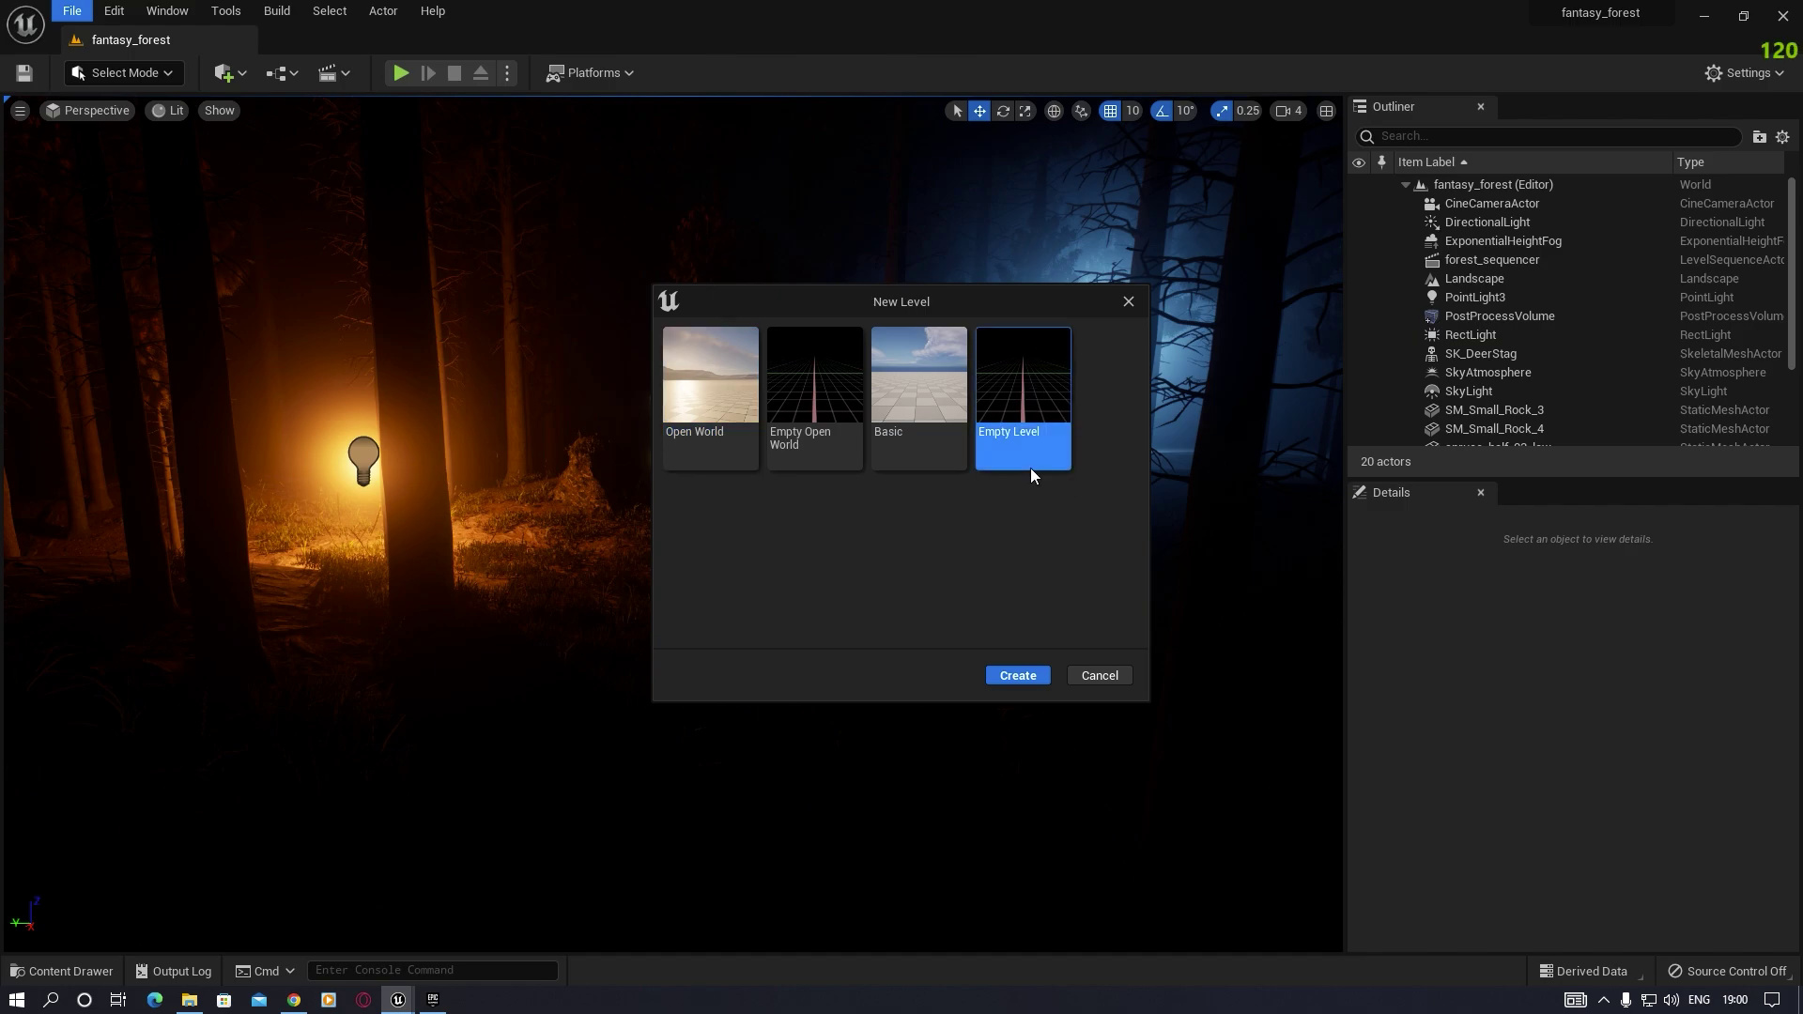
{"action": "left_click", "coordinate": [1008, 676]}
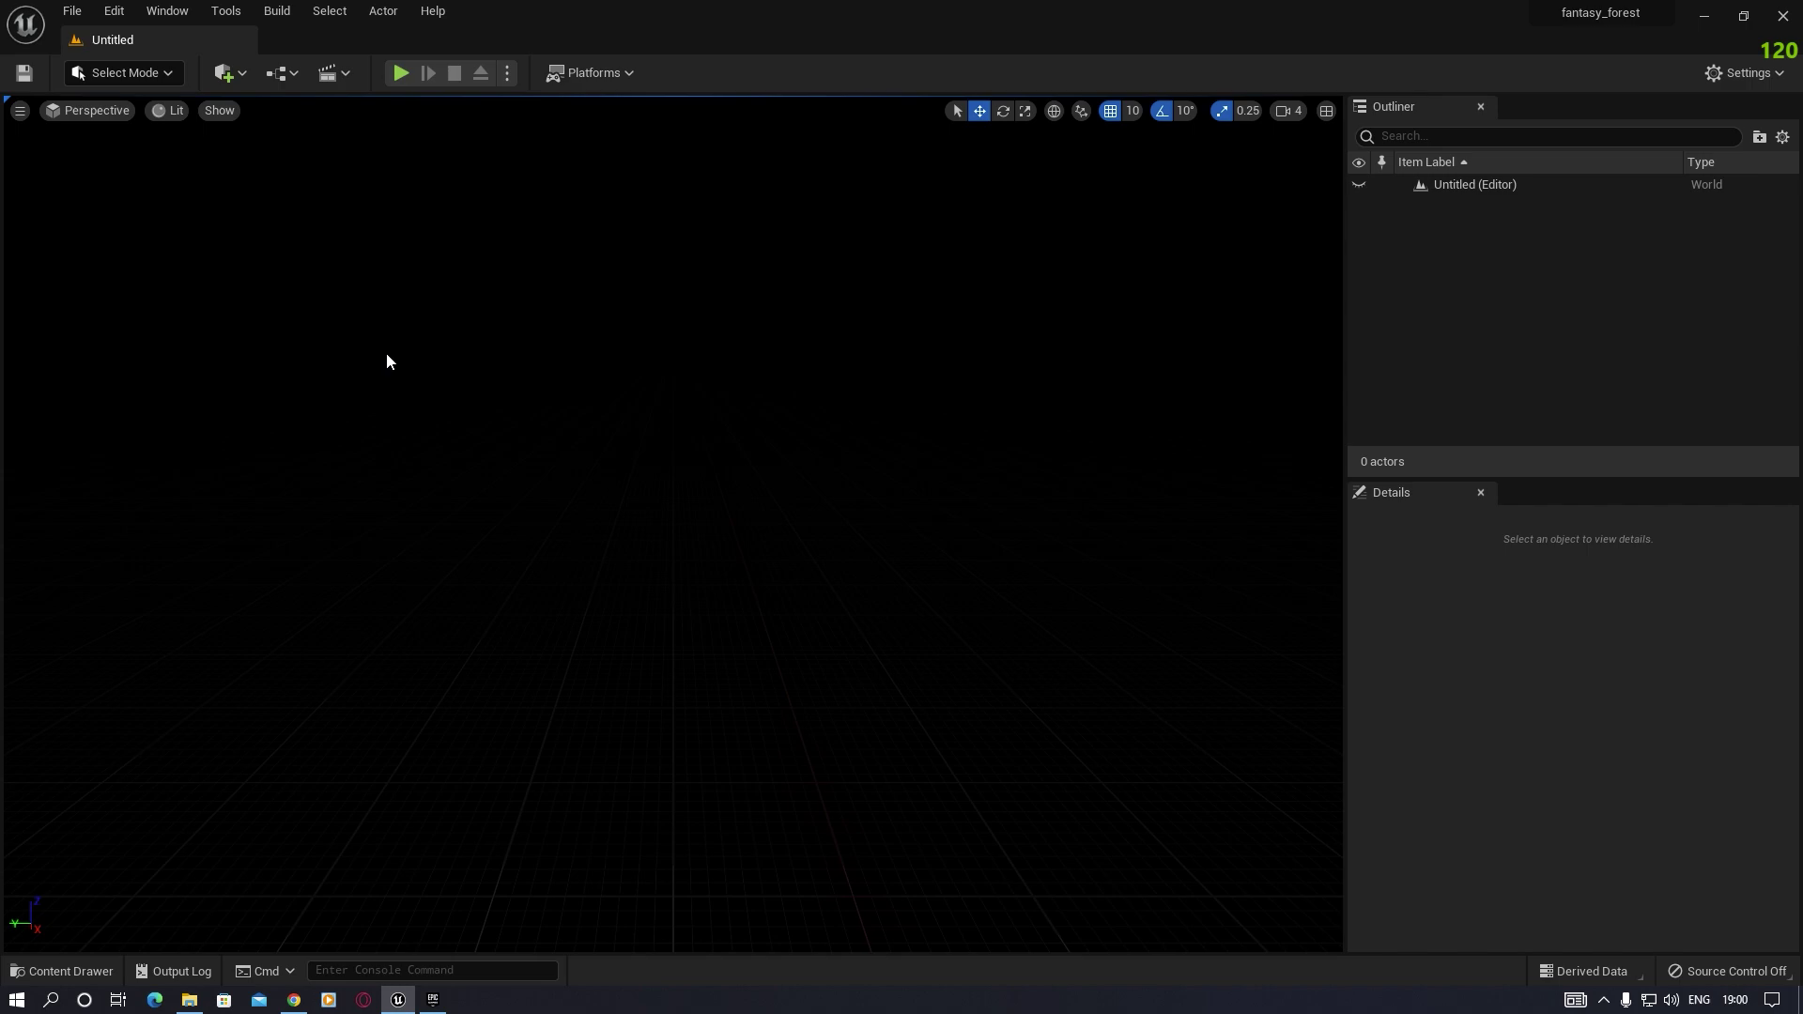
Step: Add a Directional Light to the level and set its mobility to Movable
{"action": "left_click", "coordinate": [229, 76]}
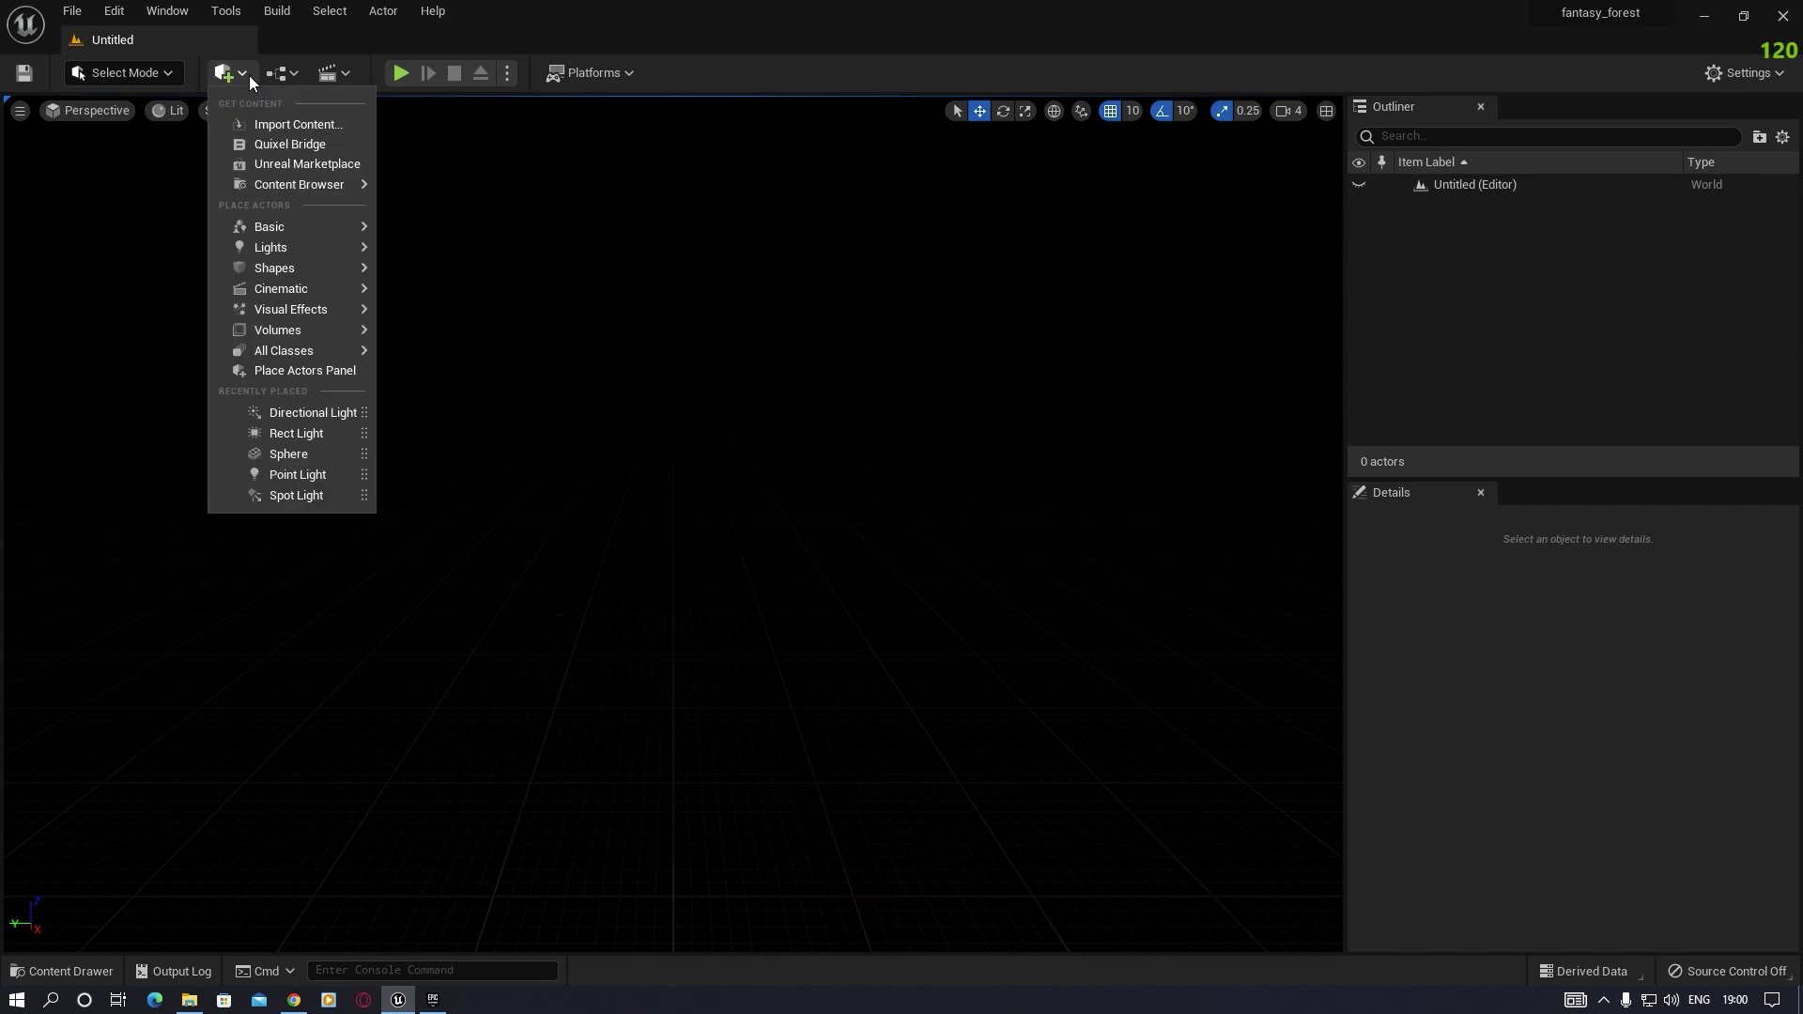
{"action": "mouse_move", "coordinate": [282, 248]}
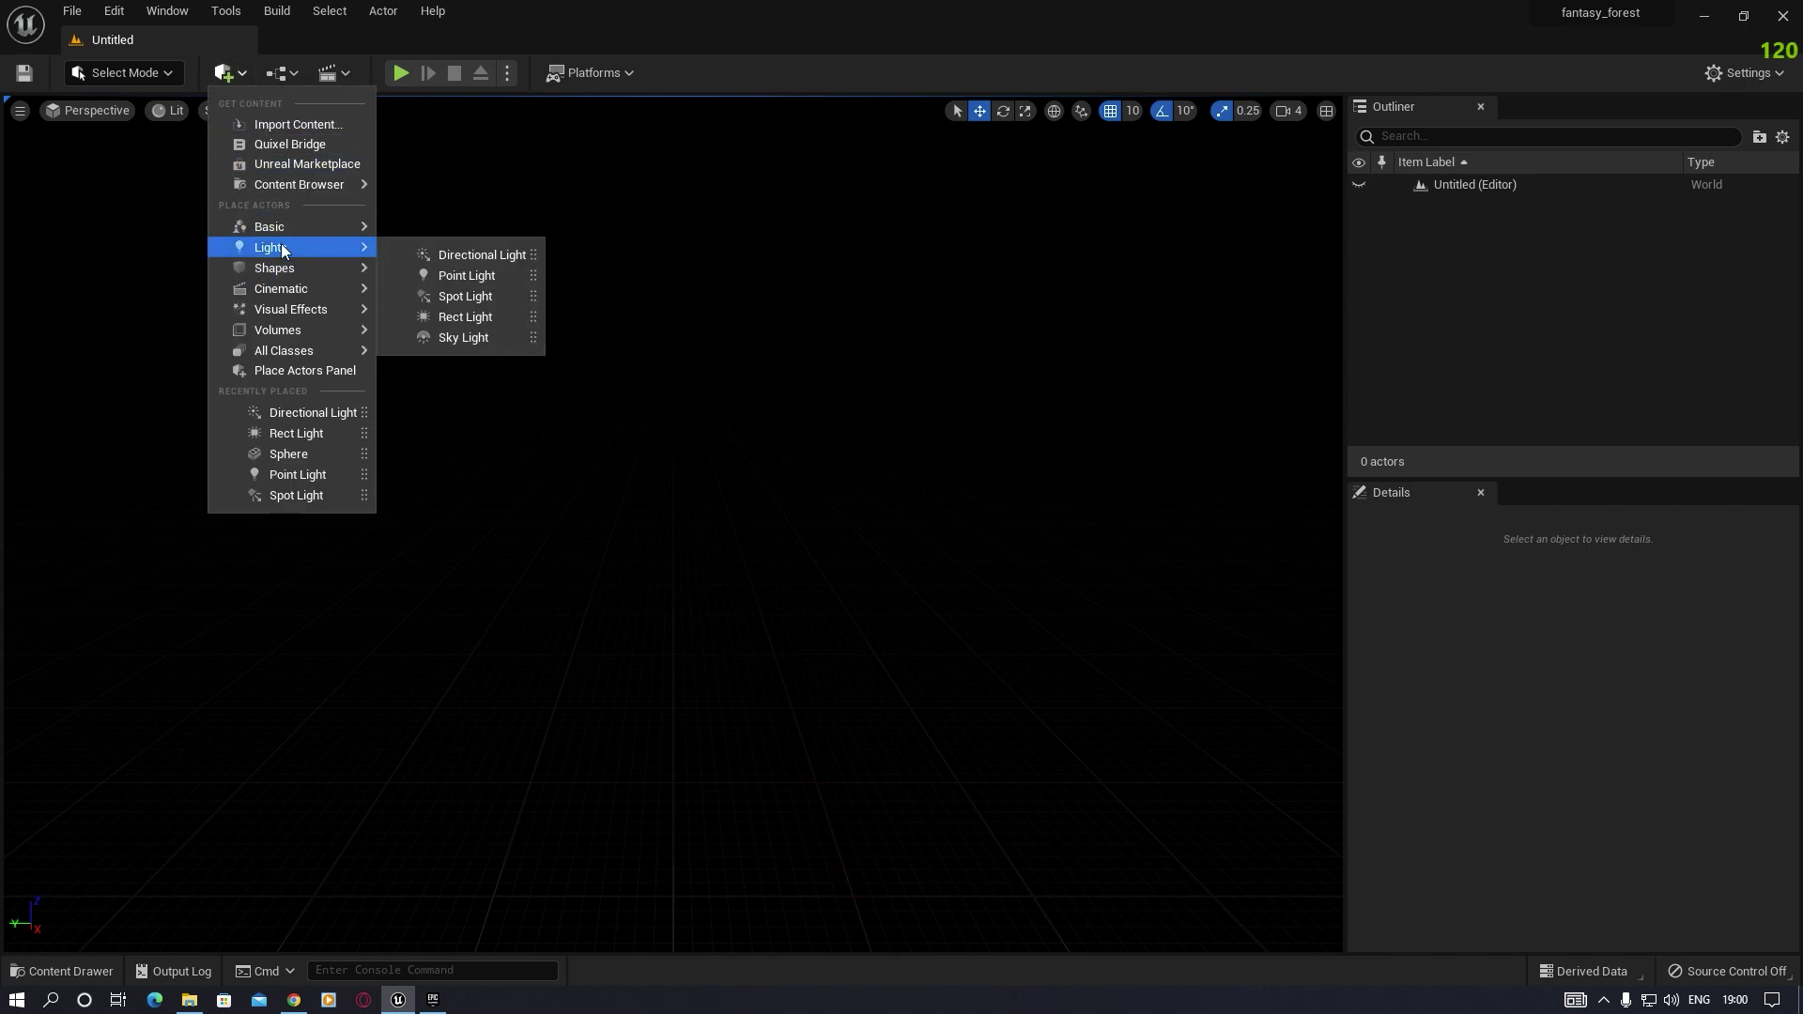
{"action": "left_click", "coordinate": [483, 256]}
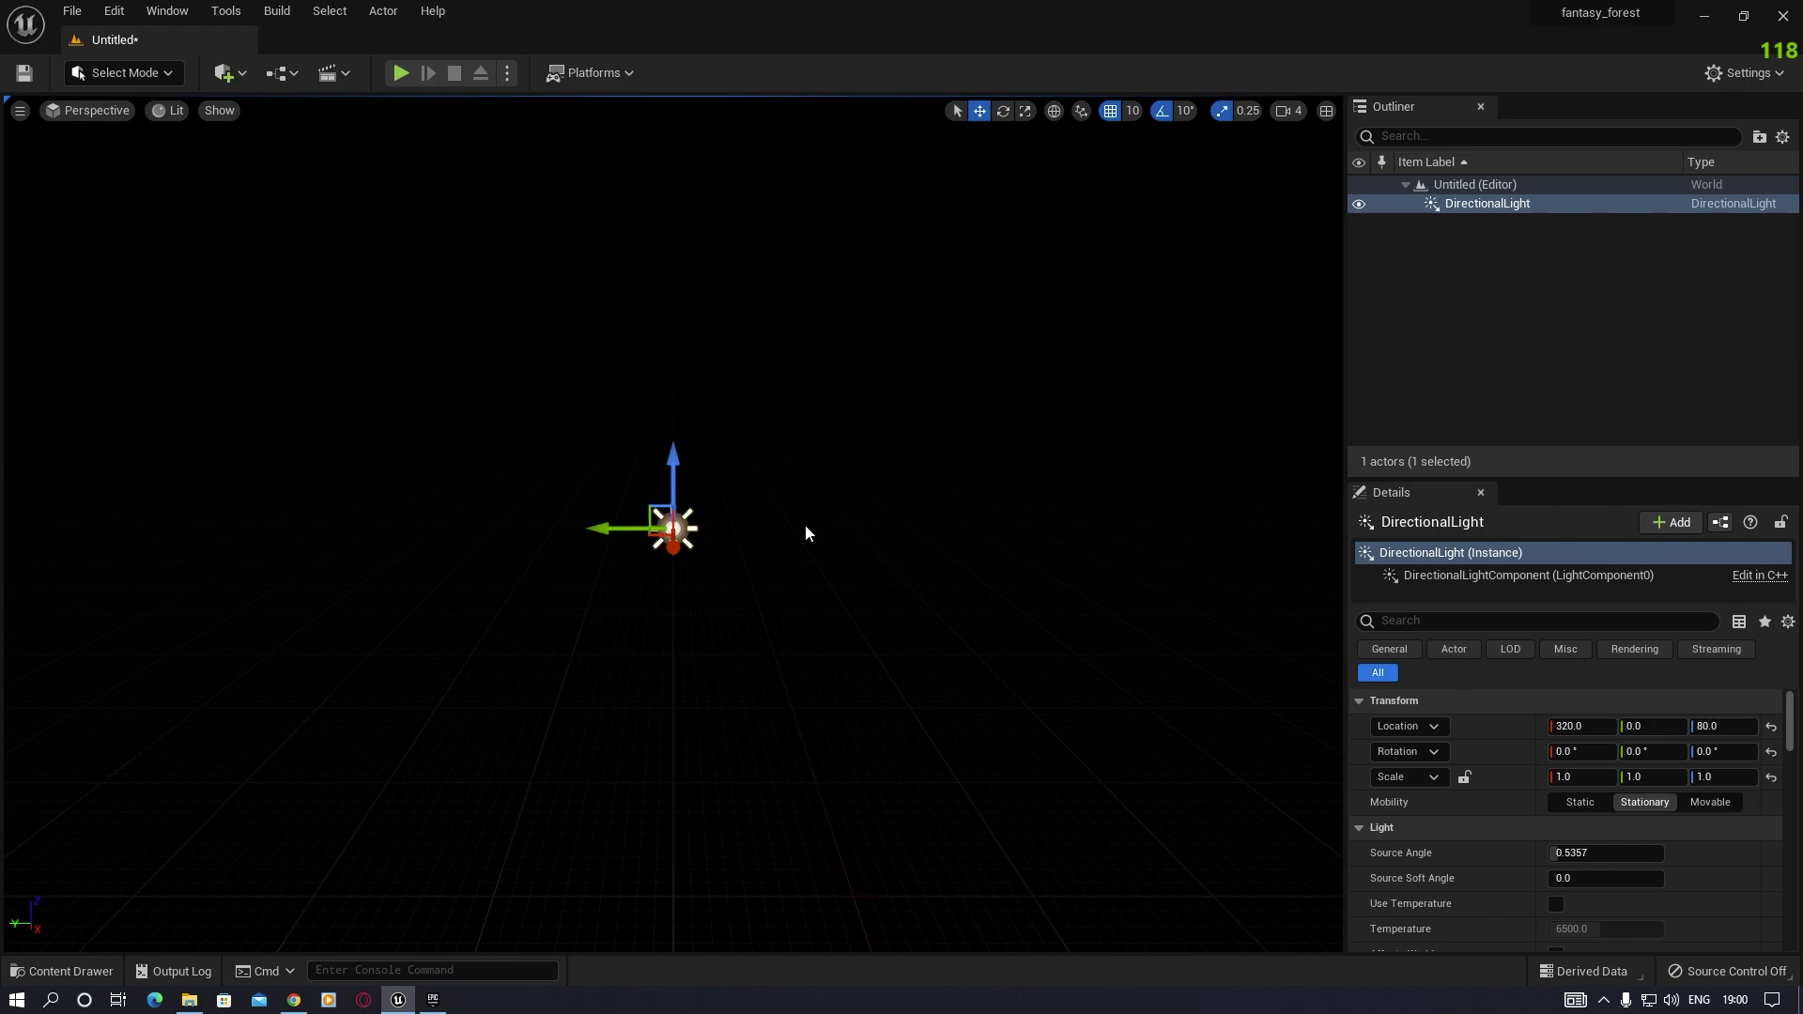
{"action": "left_click", "coordinate": [1716, 804]}
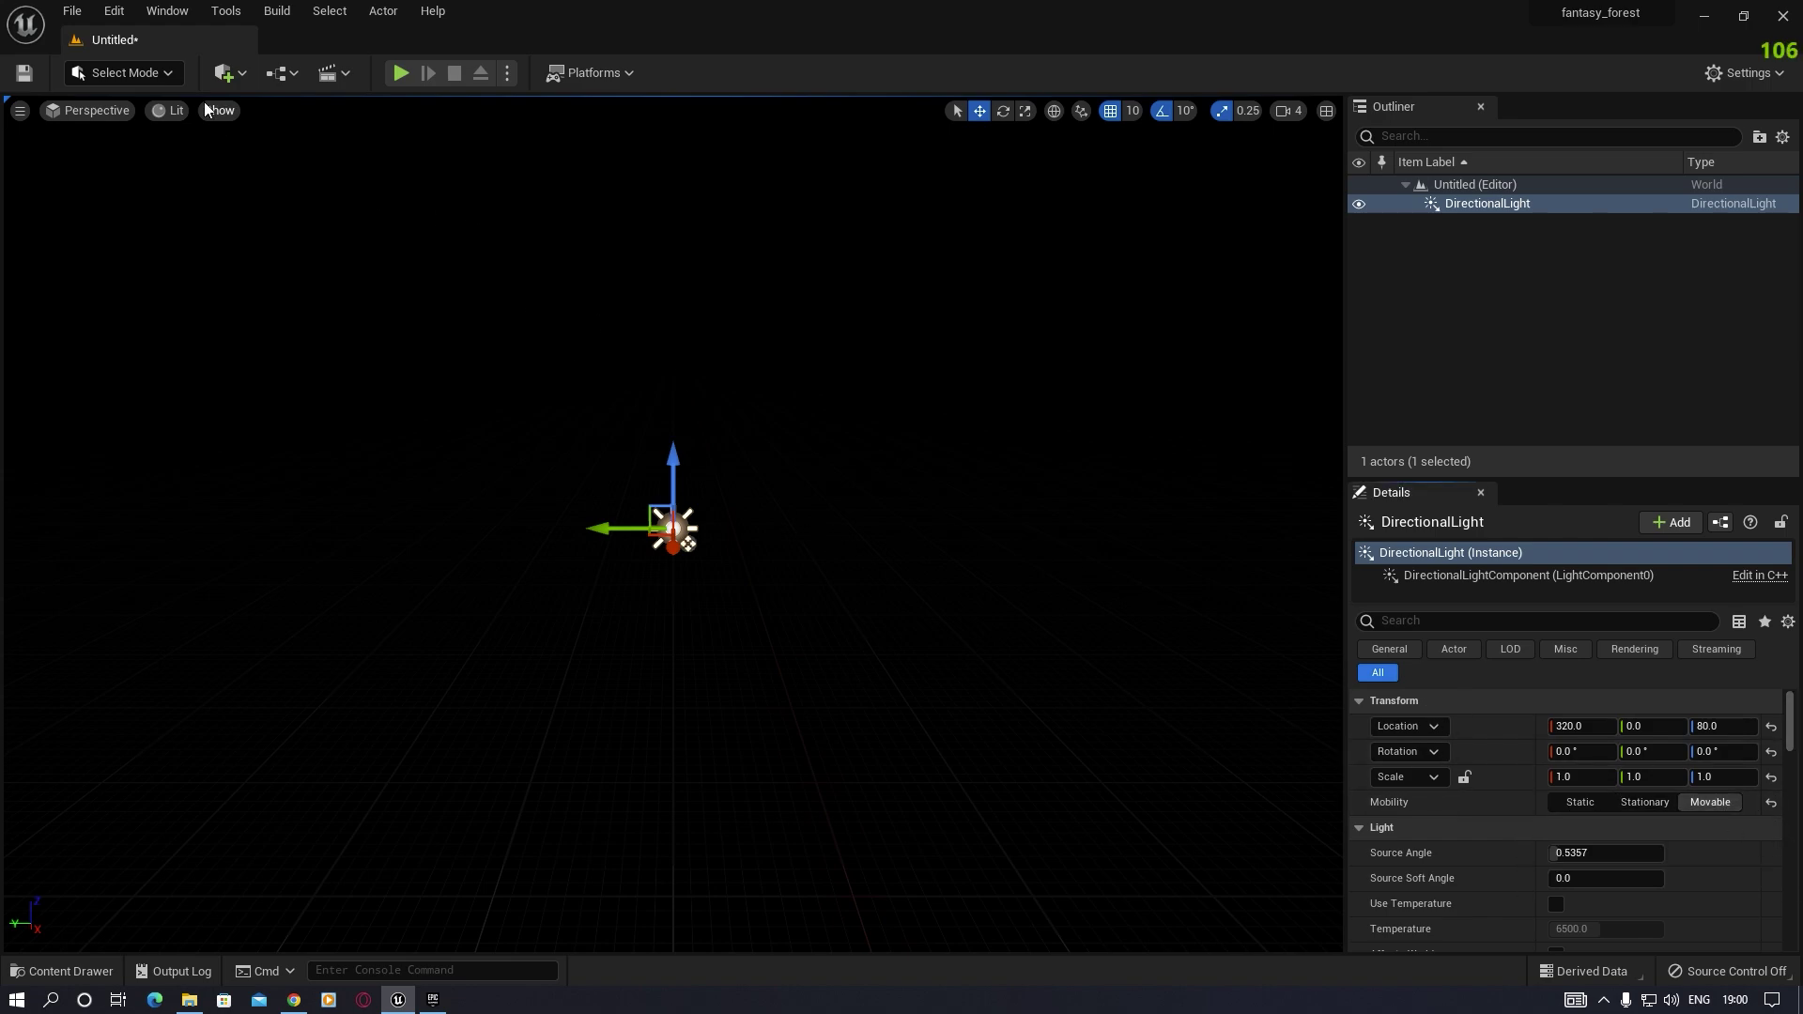
Step: Add a Sky Light to the level
{"action": "left_click", "coordinate": [242, 75]}
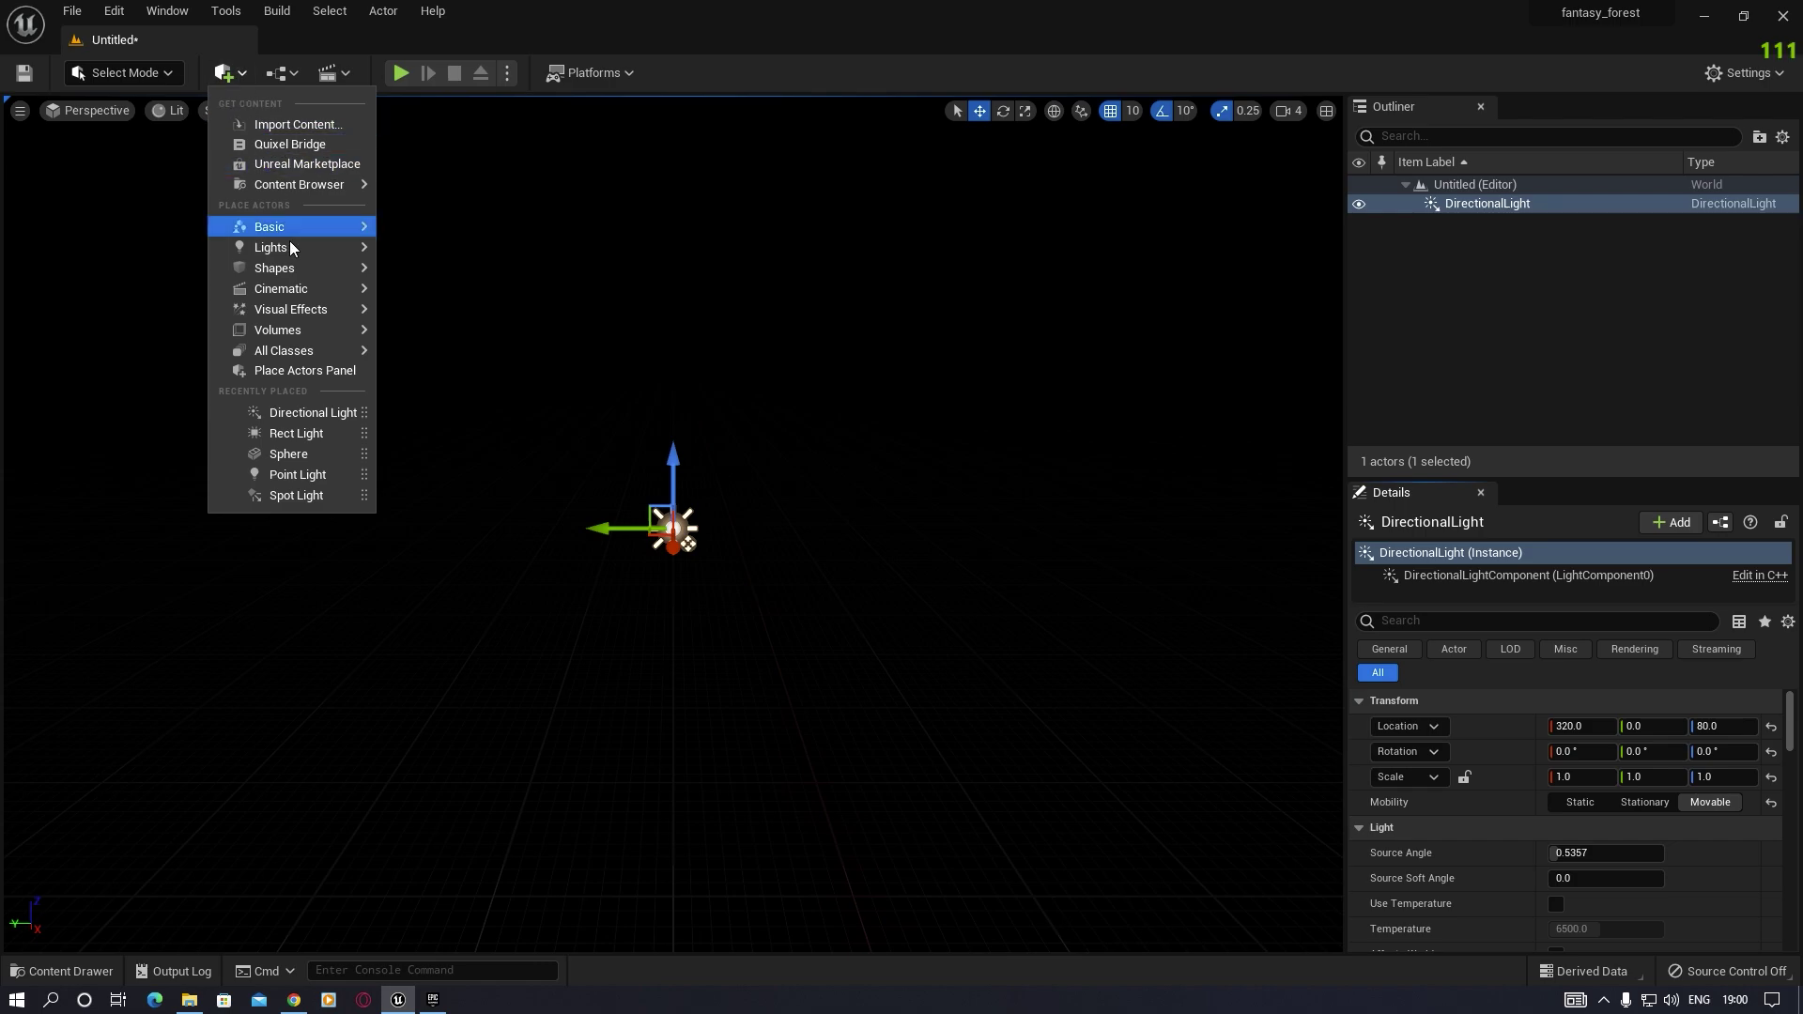
{"action": "mouse_move", "coordinate": [308, 250]}
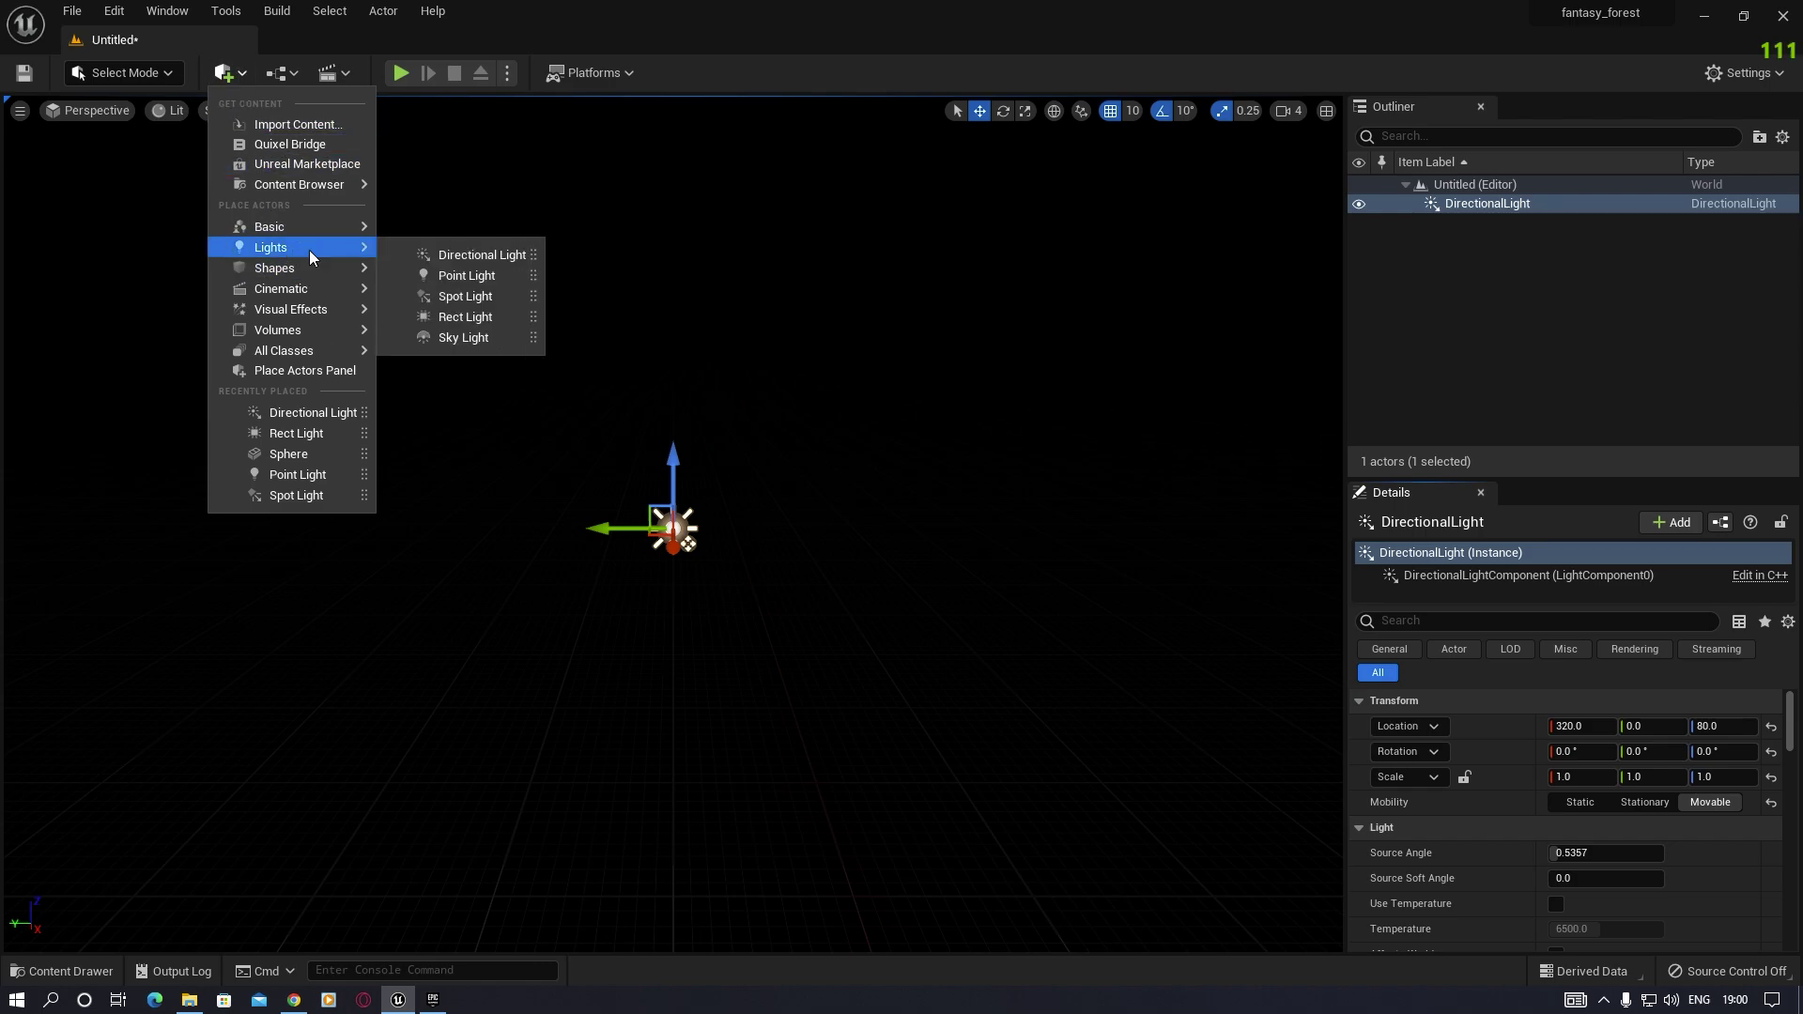
{"action": "left_click", "coordinate": [488, 337]}
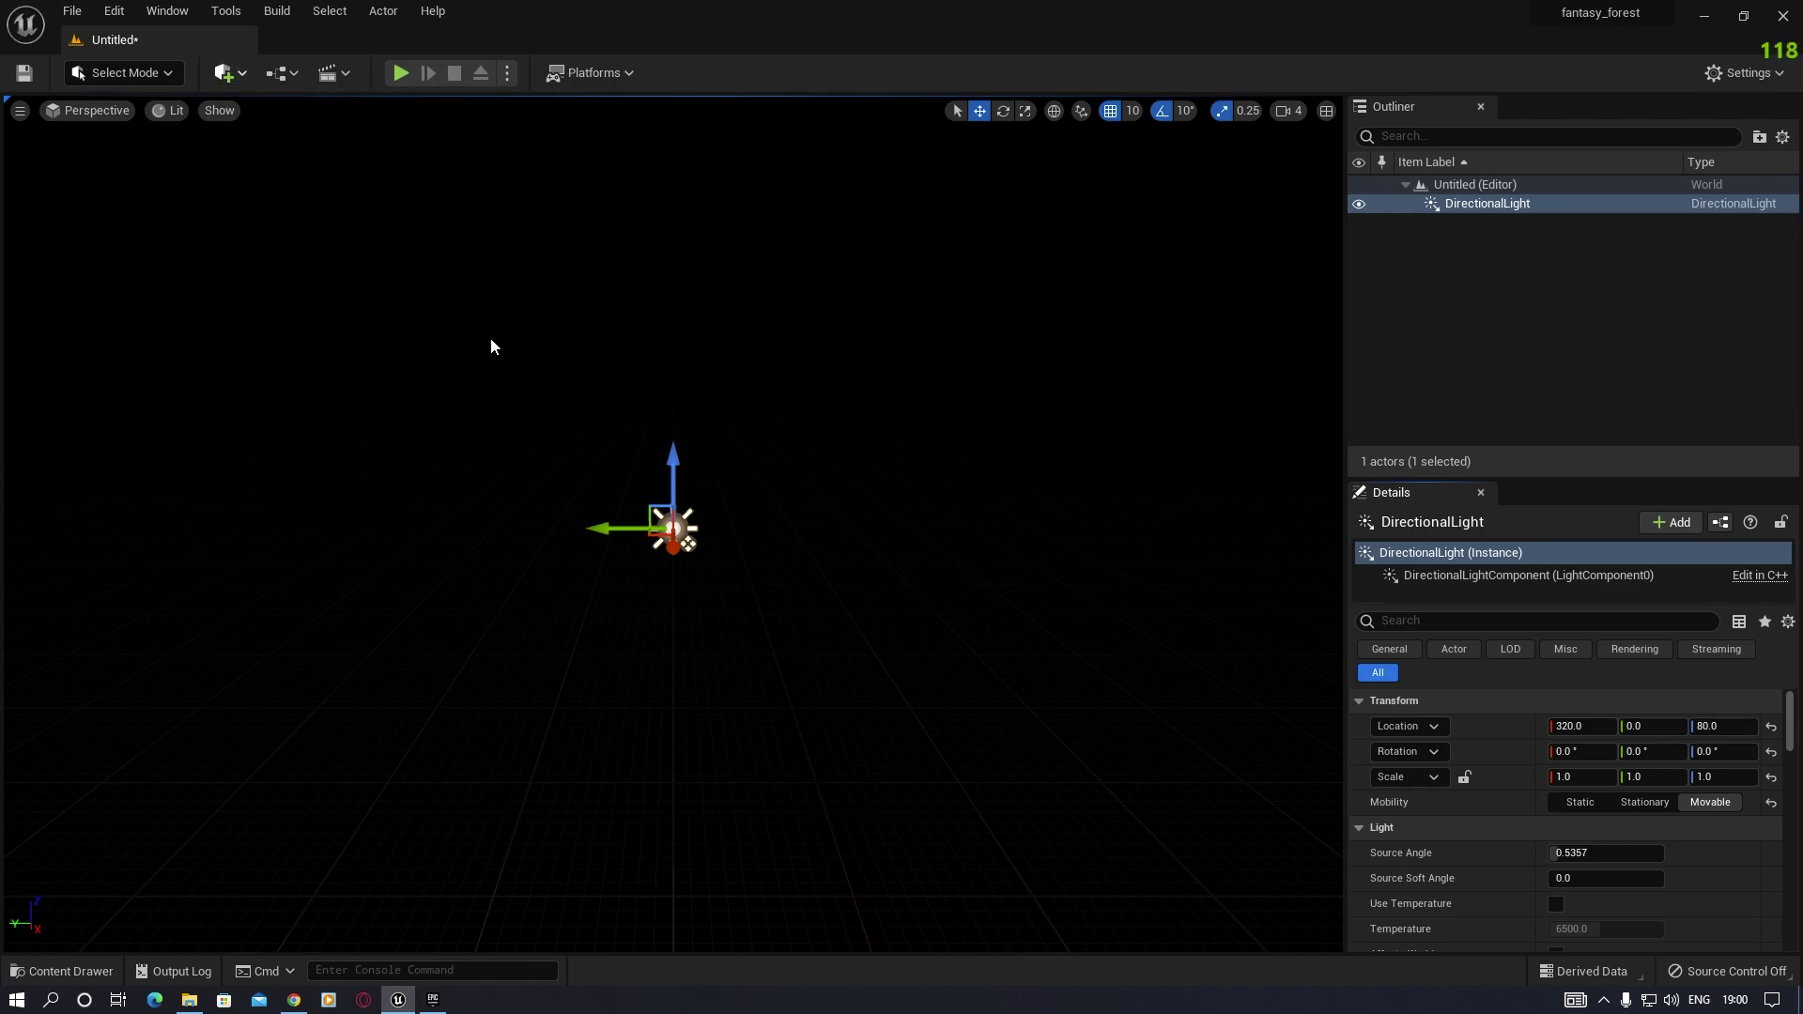
Step: Add a Sky Atmosphere to the level and set the Sky Light's mobility to Movable
{"action": "left_click", "coordinate": [241, 76]}
{"action": "mouse_move", "coordinate": [296, 314]}
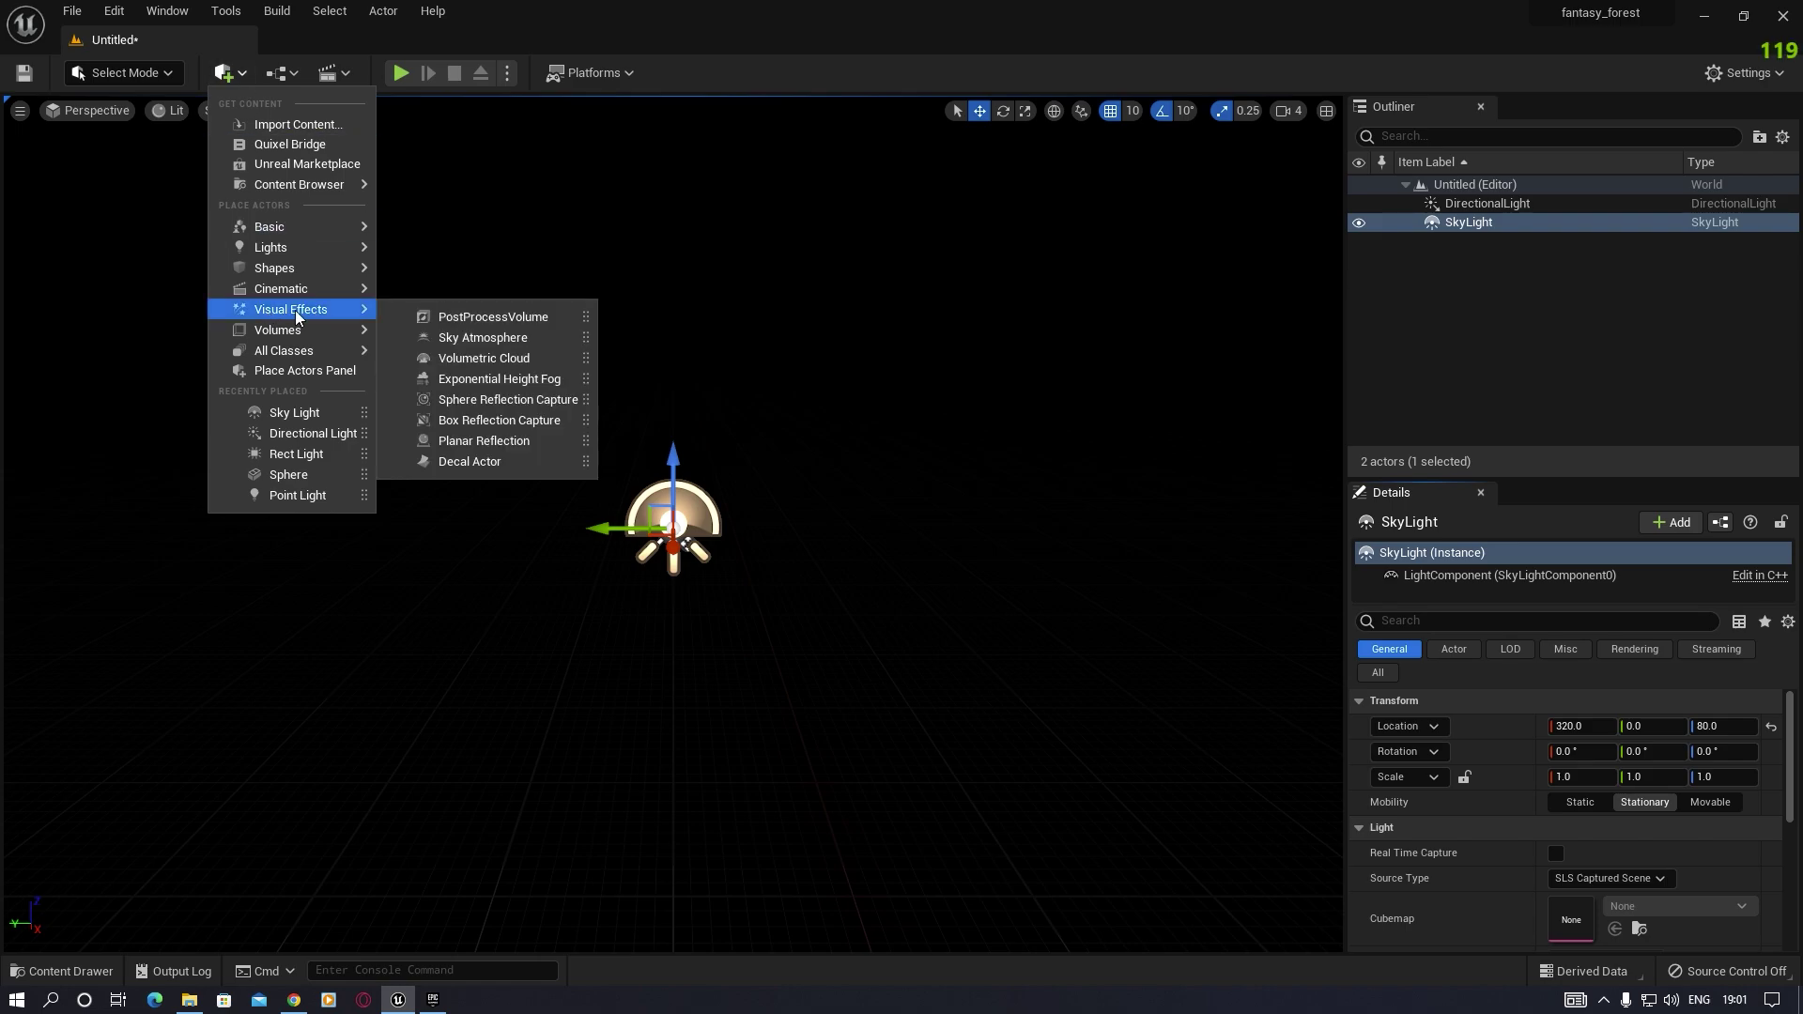
{"action": "left_click", "coordinate": [501, 339]}
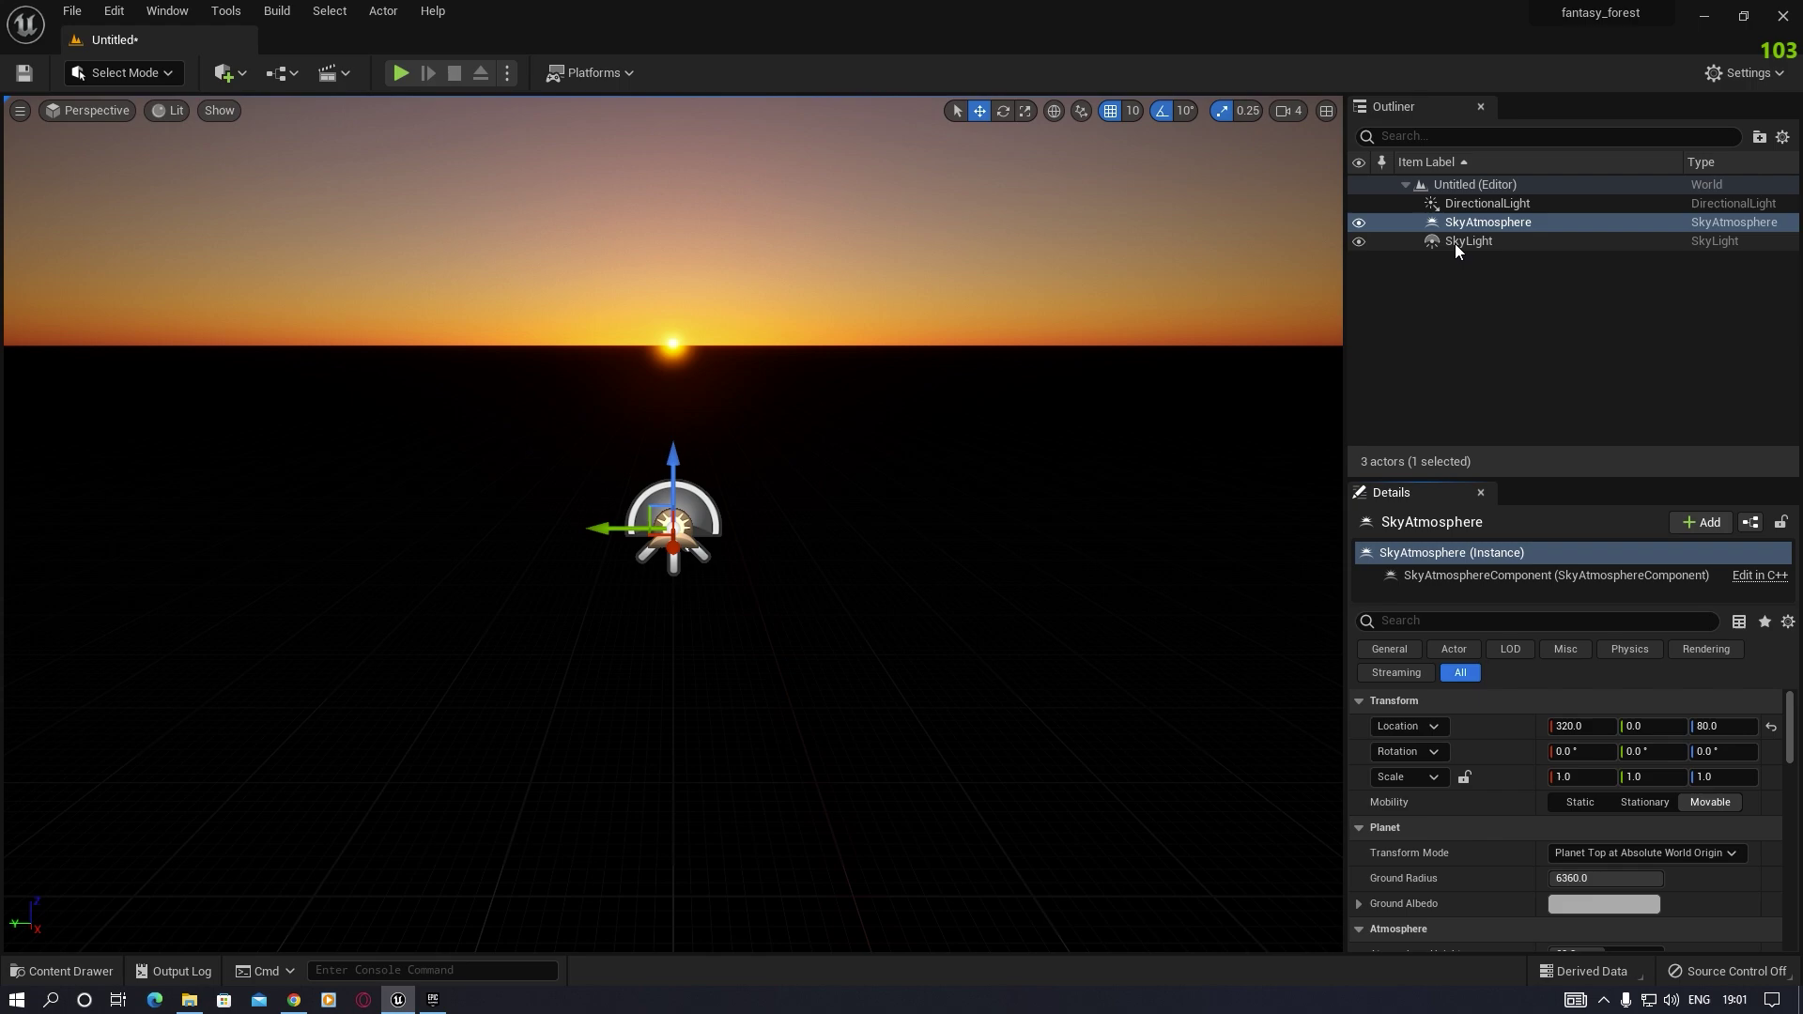
{"action": "left_click", "coordinate": [1470, 245]}
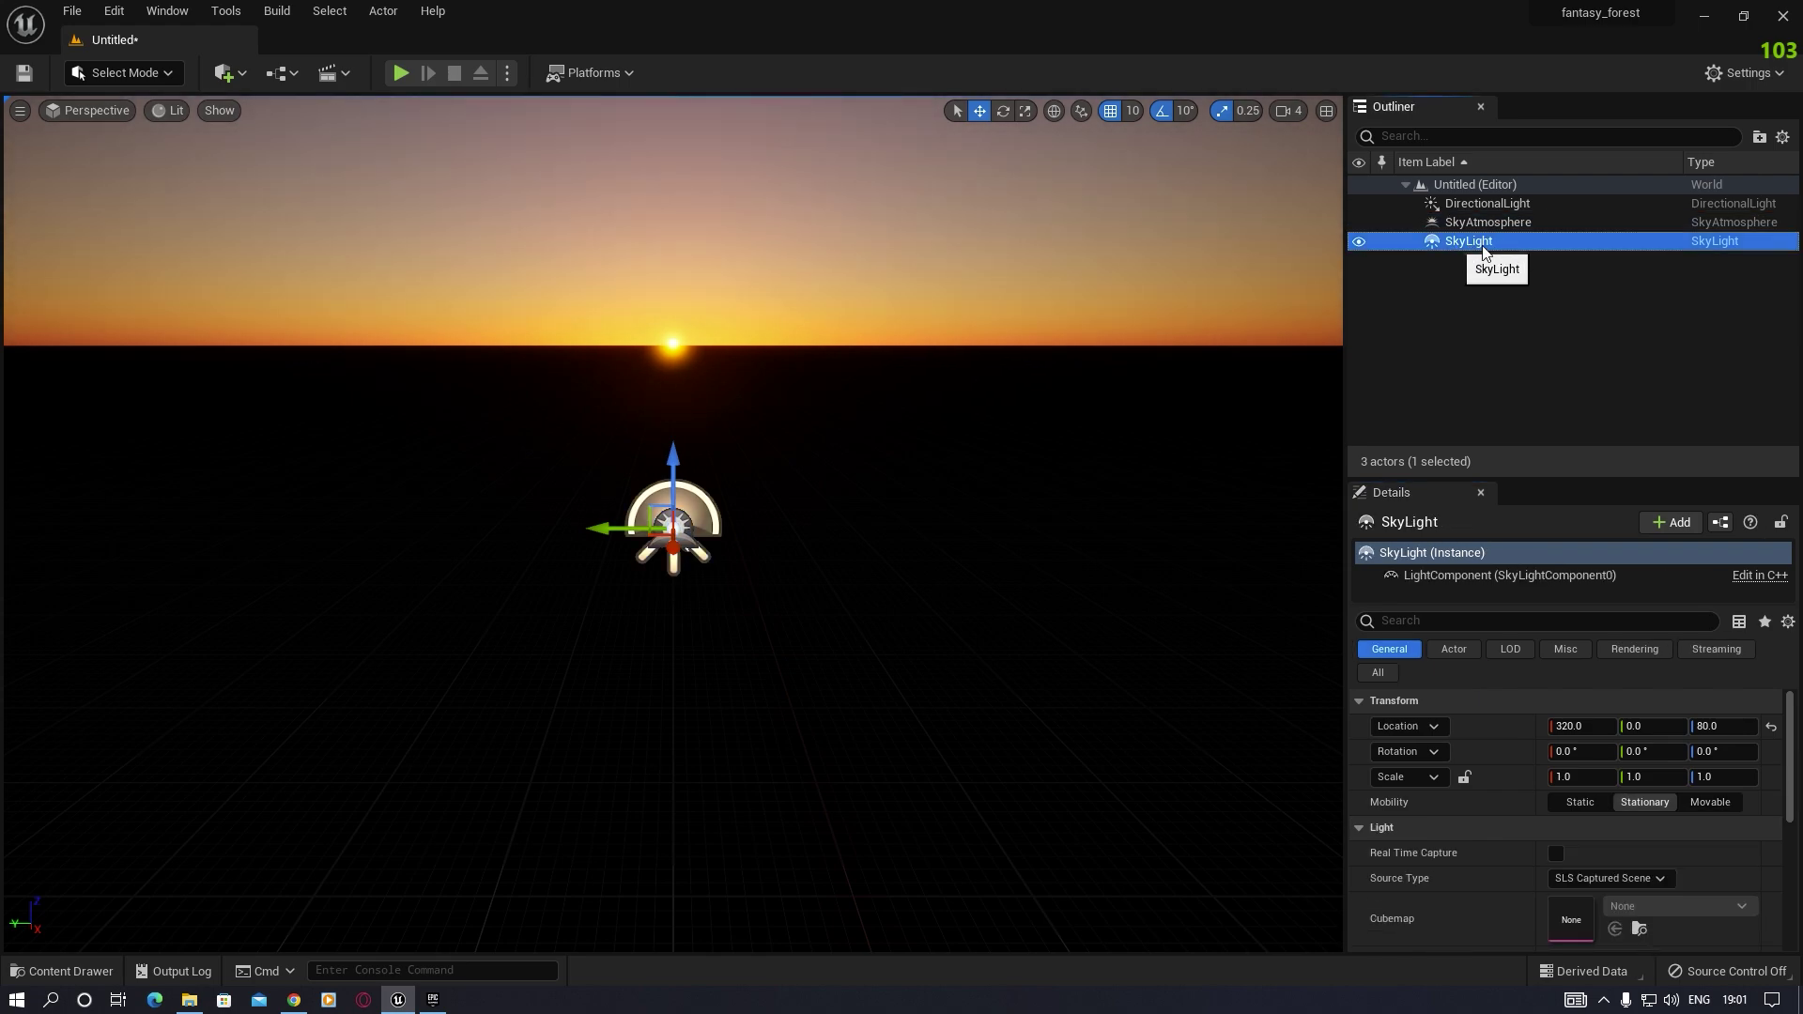
{"action": "left_click", "coordinate": [1711, 804]}
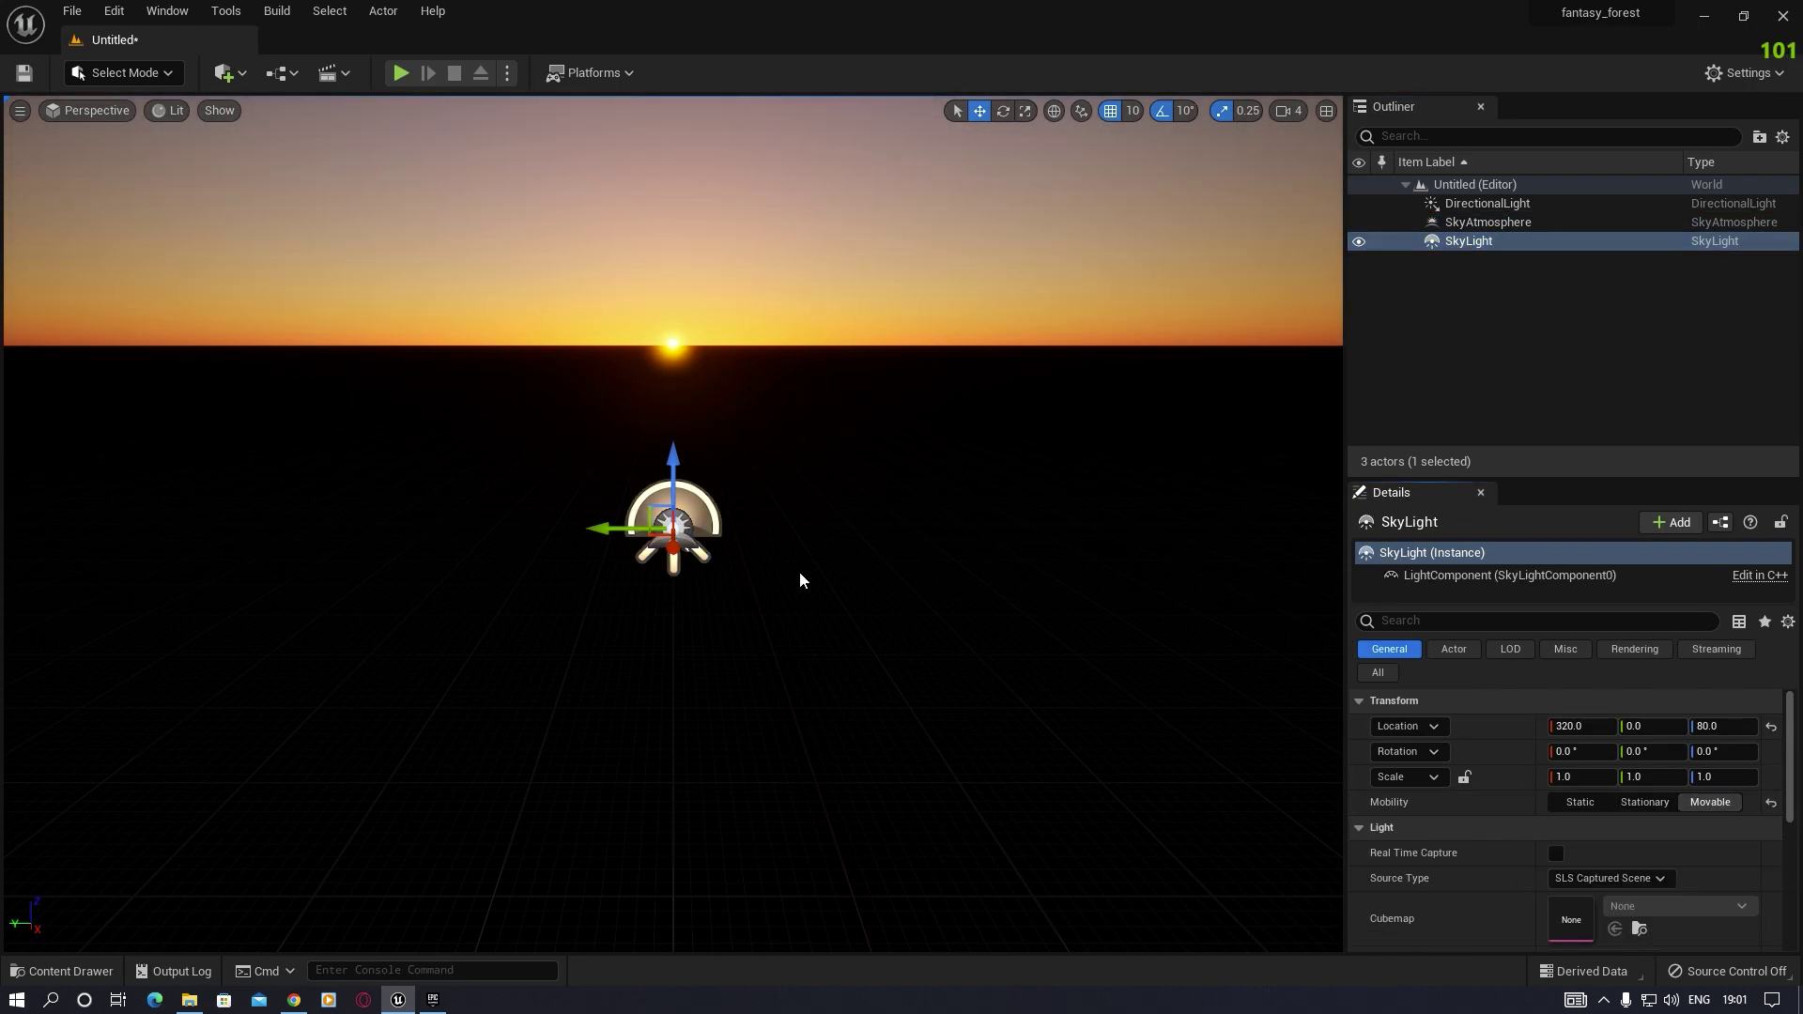
Step: Add an Exponential Height Fog actor and enable its Volumetric Fog option
{"action": "left_click", "coordinate": [243, 75]}
{"action": "mouse_move", "coordinate": [320, 310]}
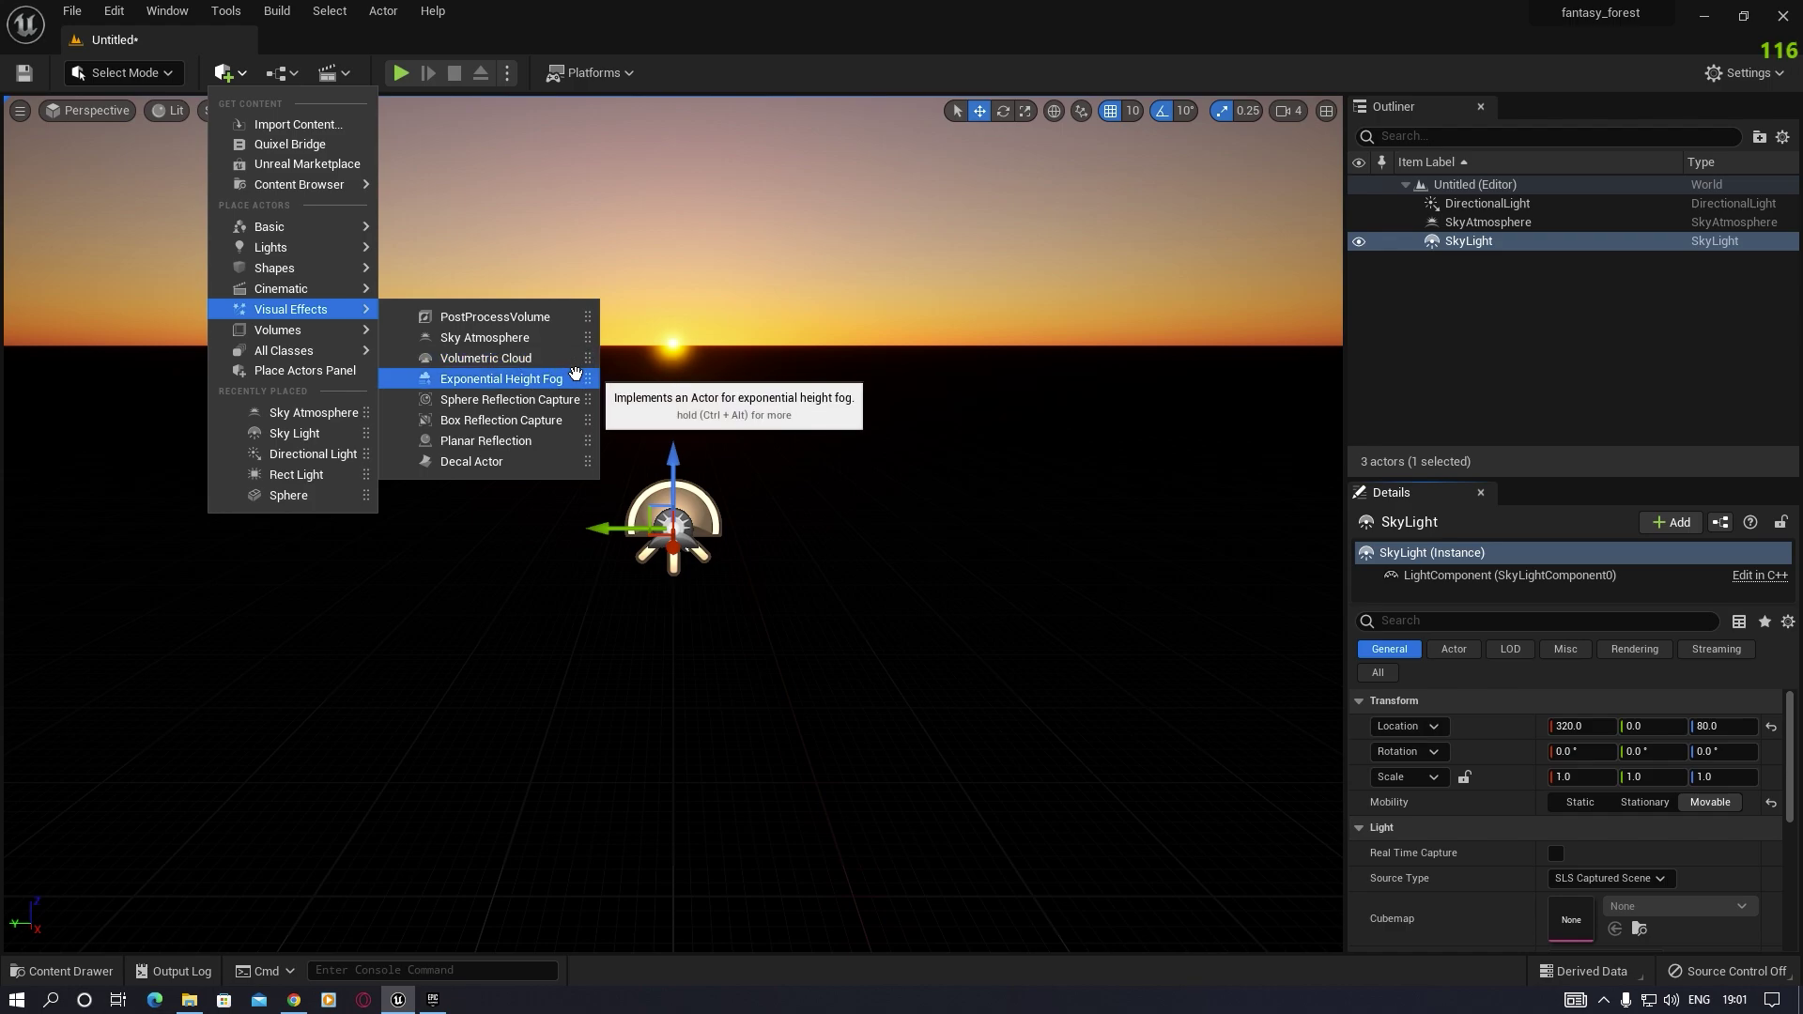
{"action": "left_click", "coordinate": [523, 379]}
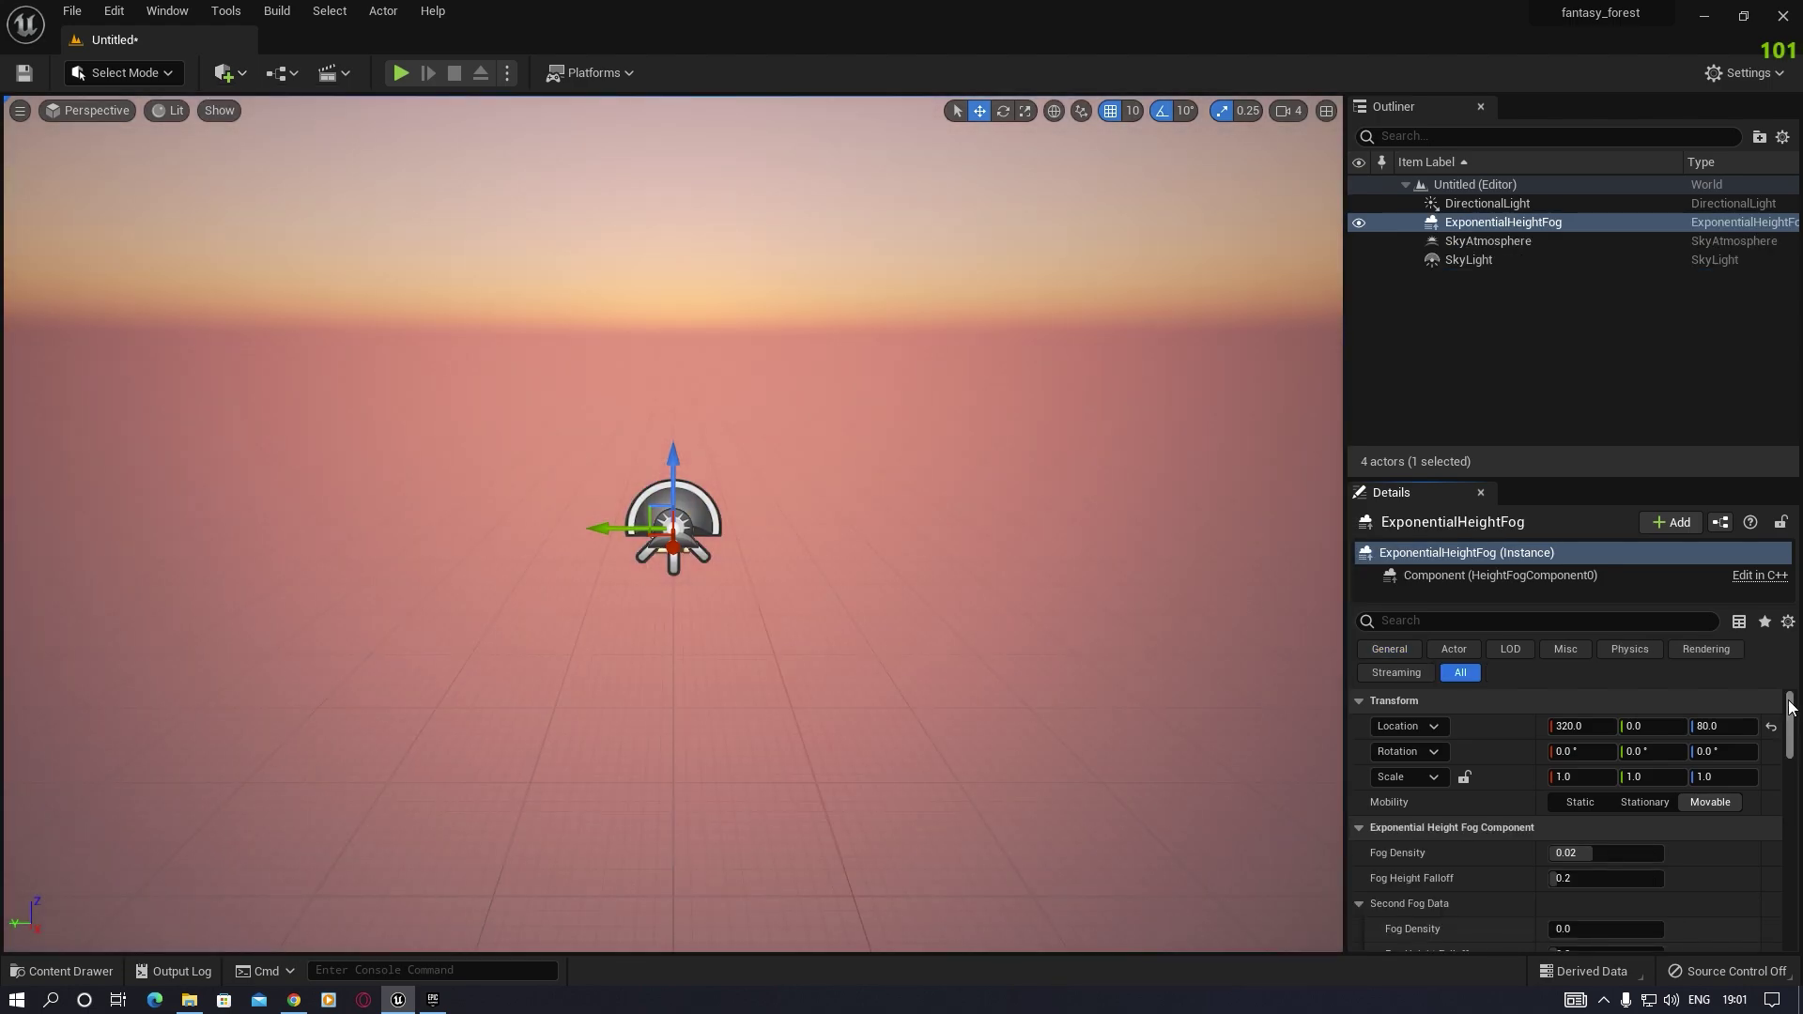
{"action": "scroll", "coordinate": [1790, 729], "scroll_direction": "down", "scroll_amount": 3}
{"action": "scroll", "coordinate": [1792, 732], "scroll_direction": "down", "scroll_amount": 5}
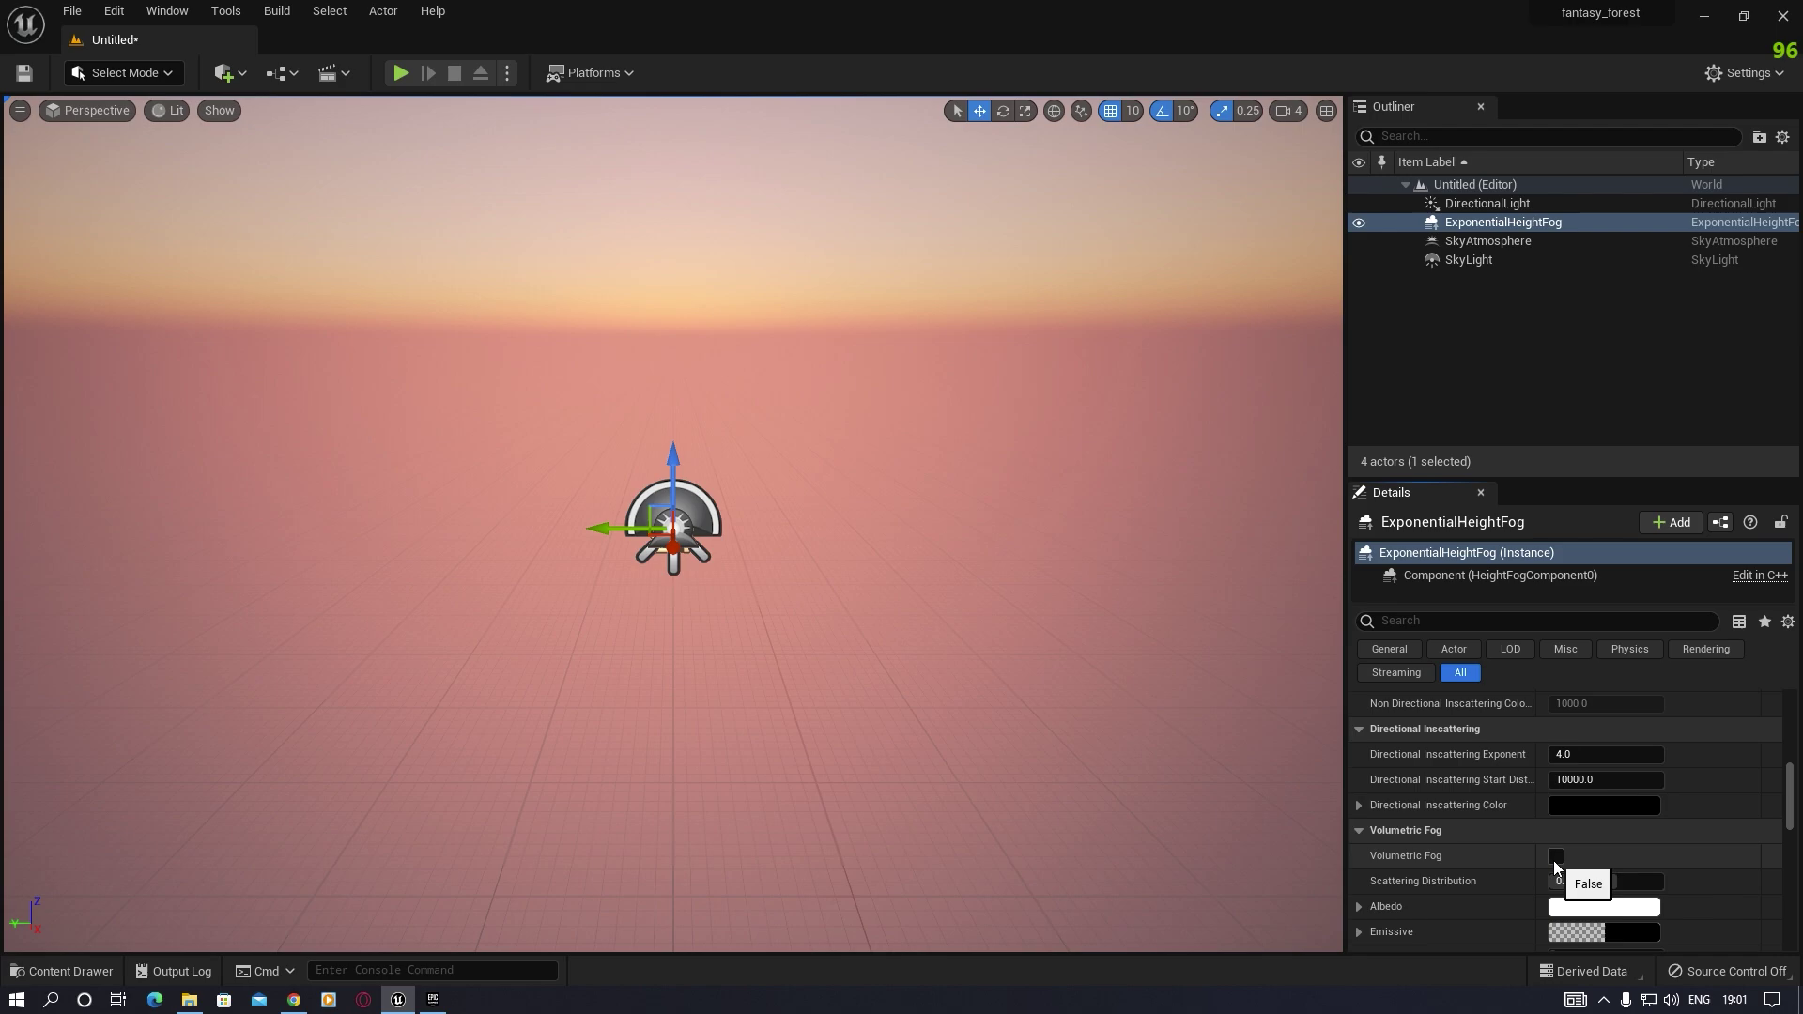
{"action": "left_click", "coordinate": [1556, 856]}
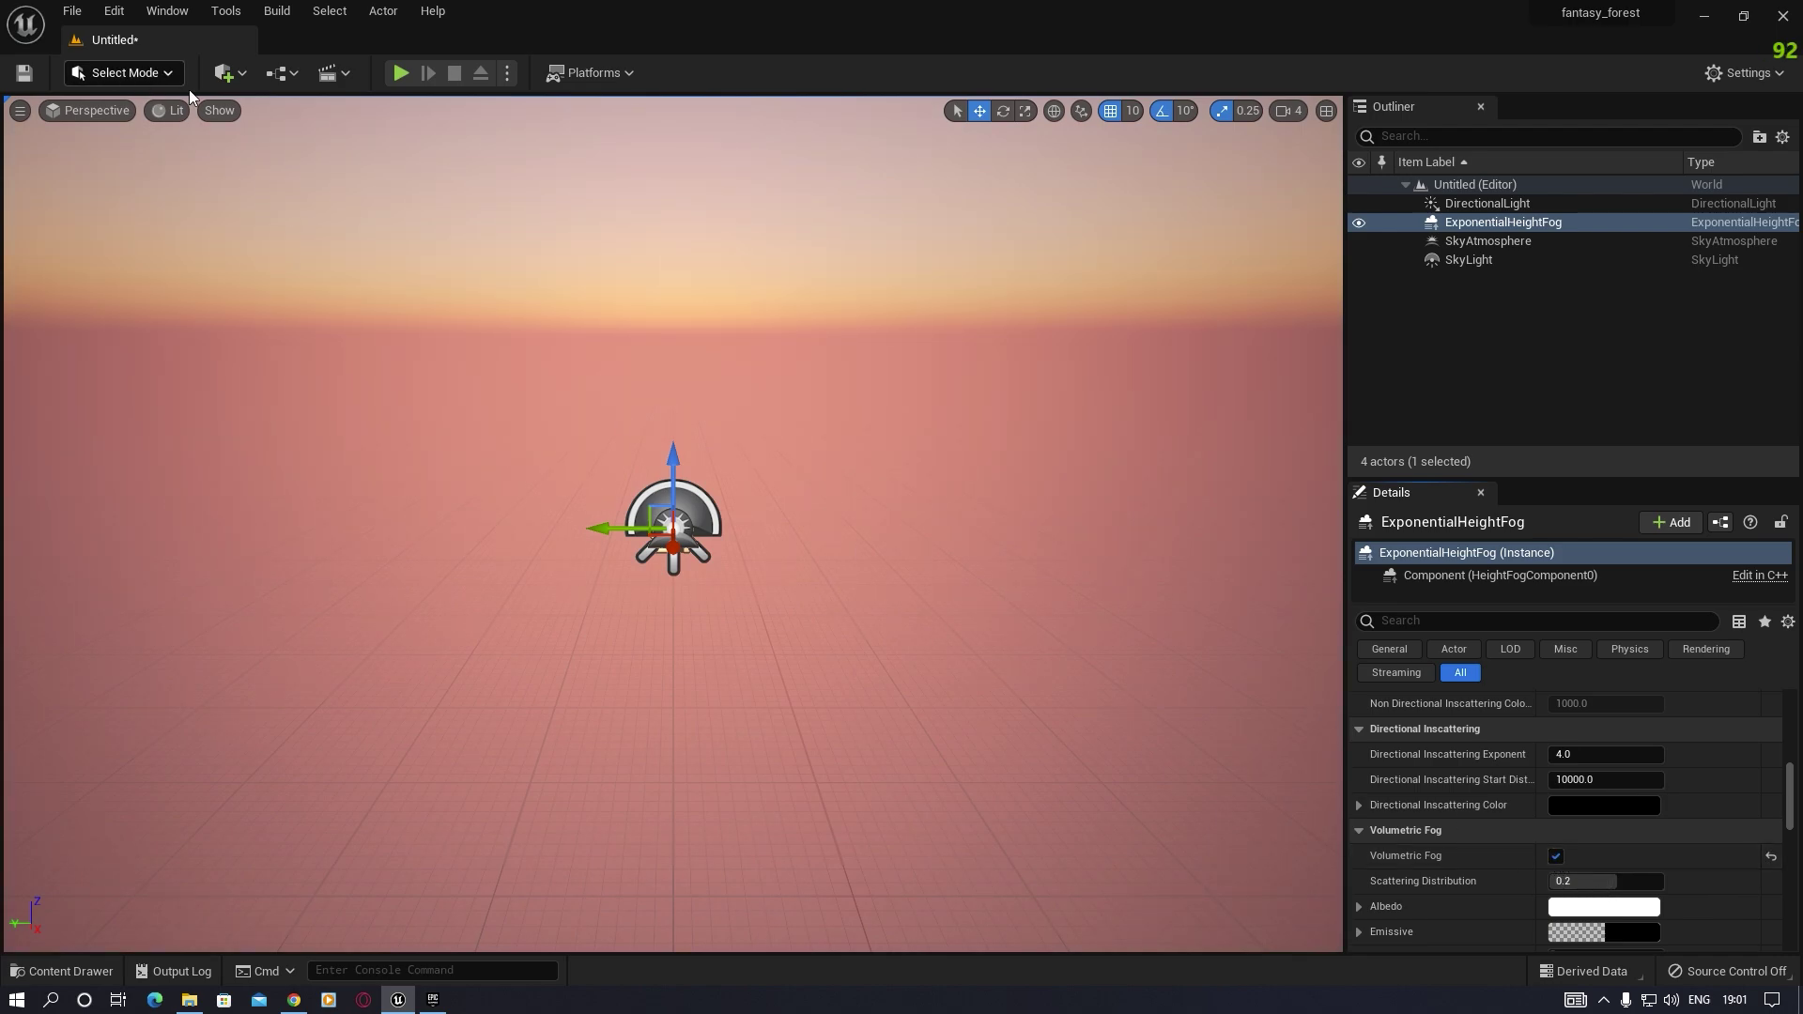
Step: Add a PostProcessVolume and enable its Infinite Extent (Unbound) setting
{"action": "left_click", "coordinate": [230, 74]}
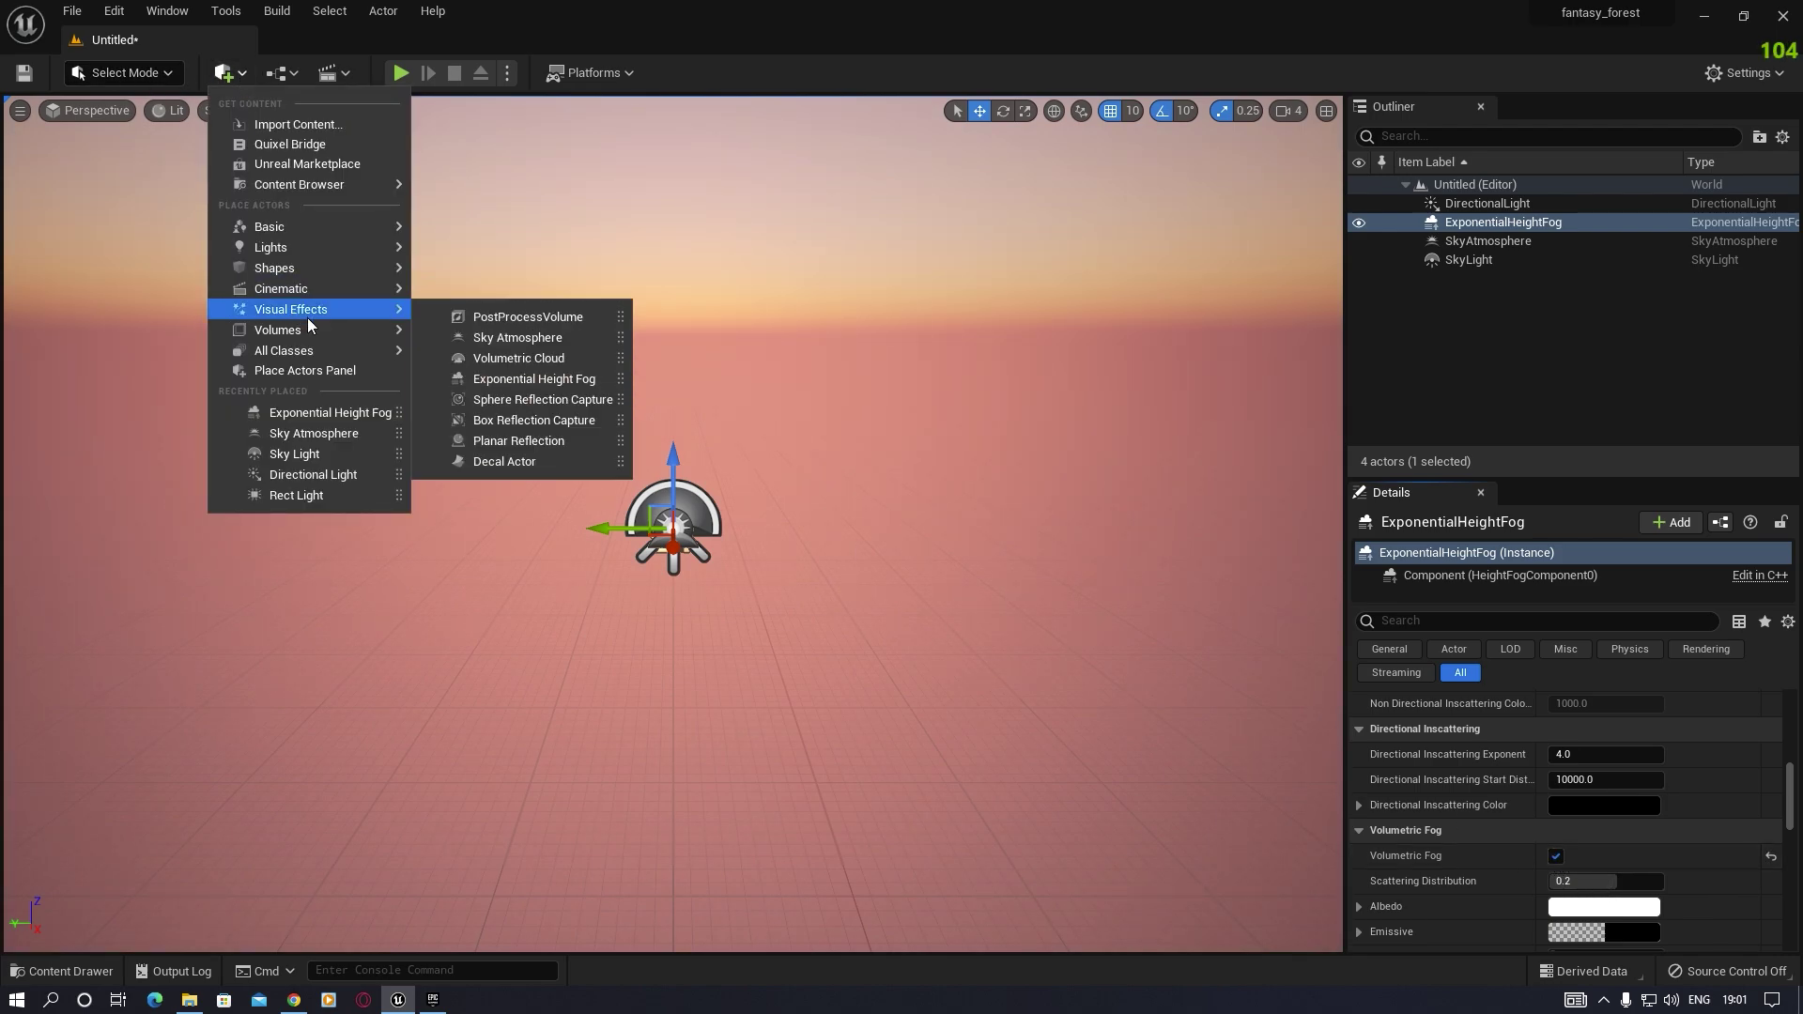
{"action": "left_click", "coordinate": [573, 319]}
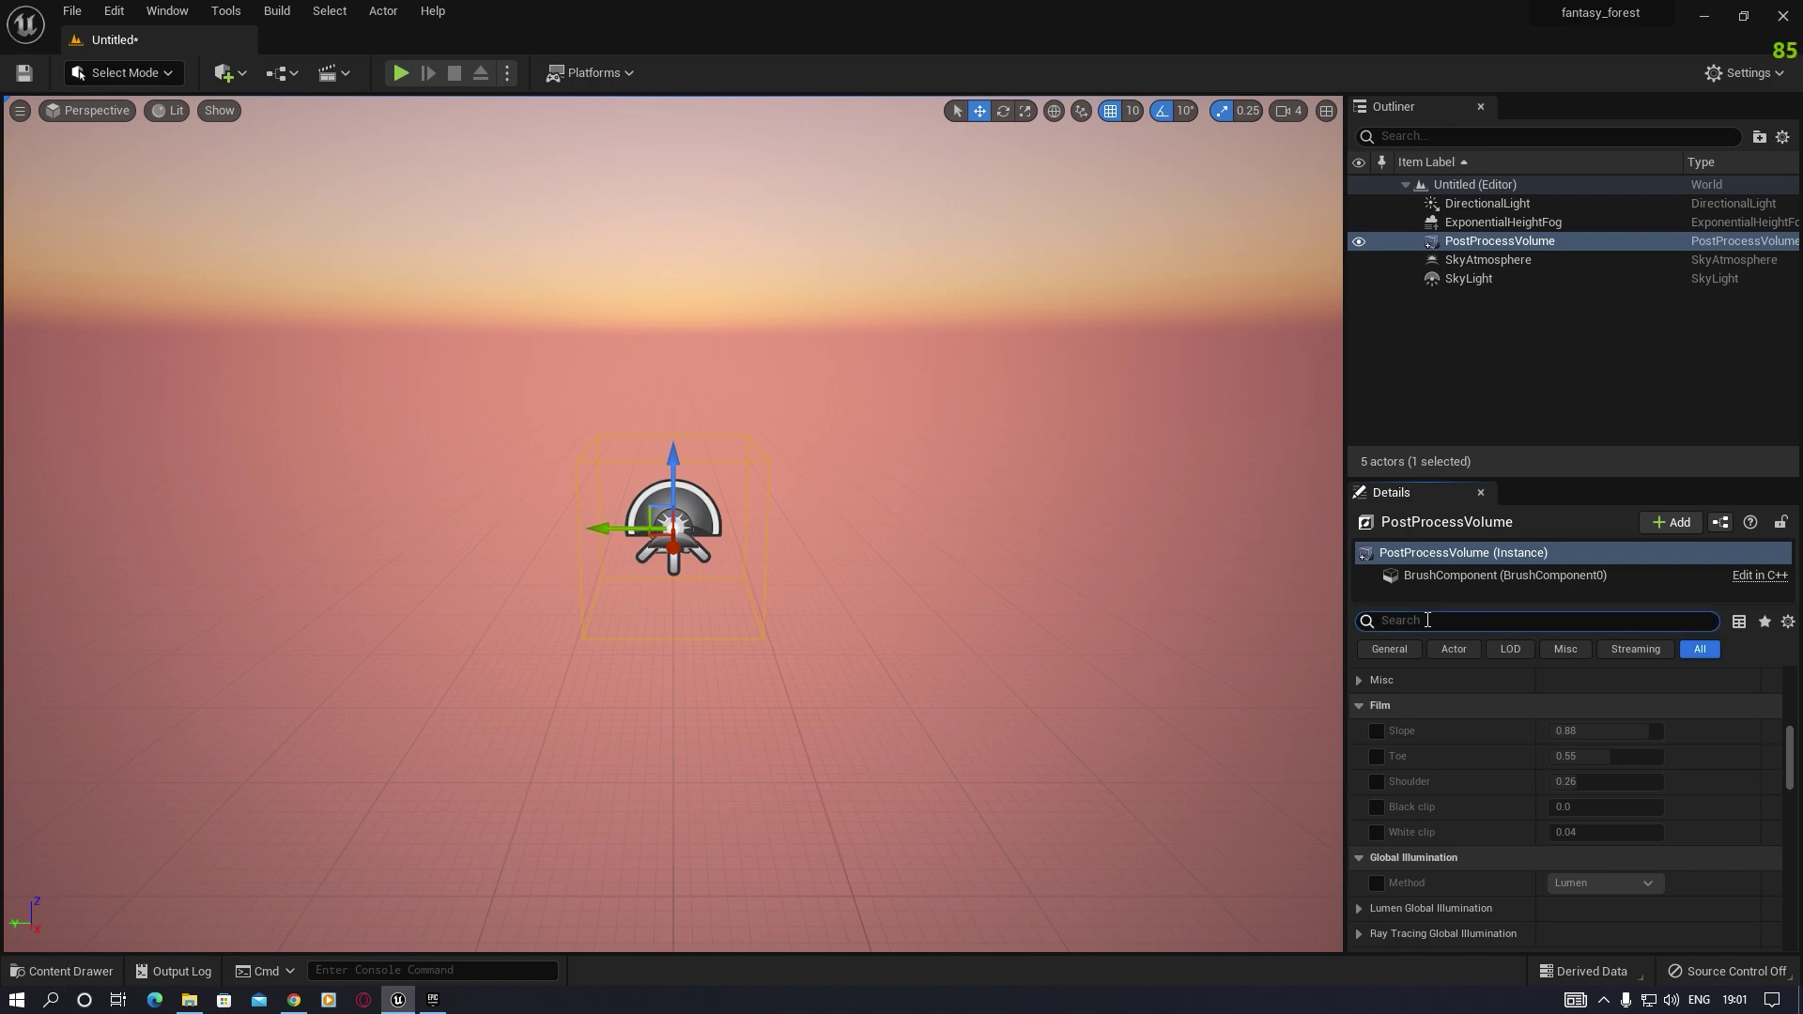
{"action": "type", "text": "infi"}
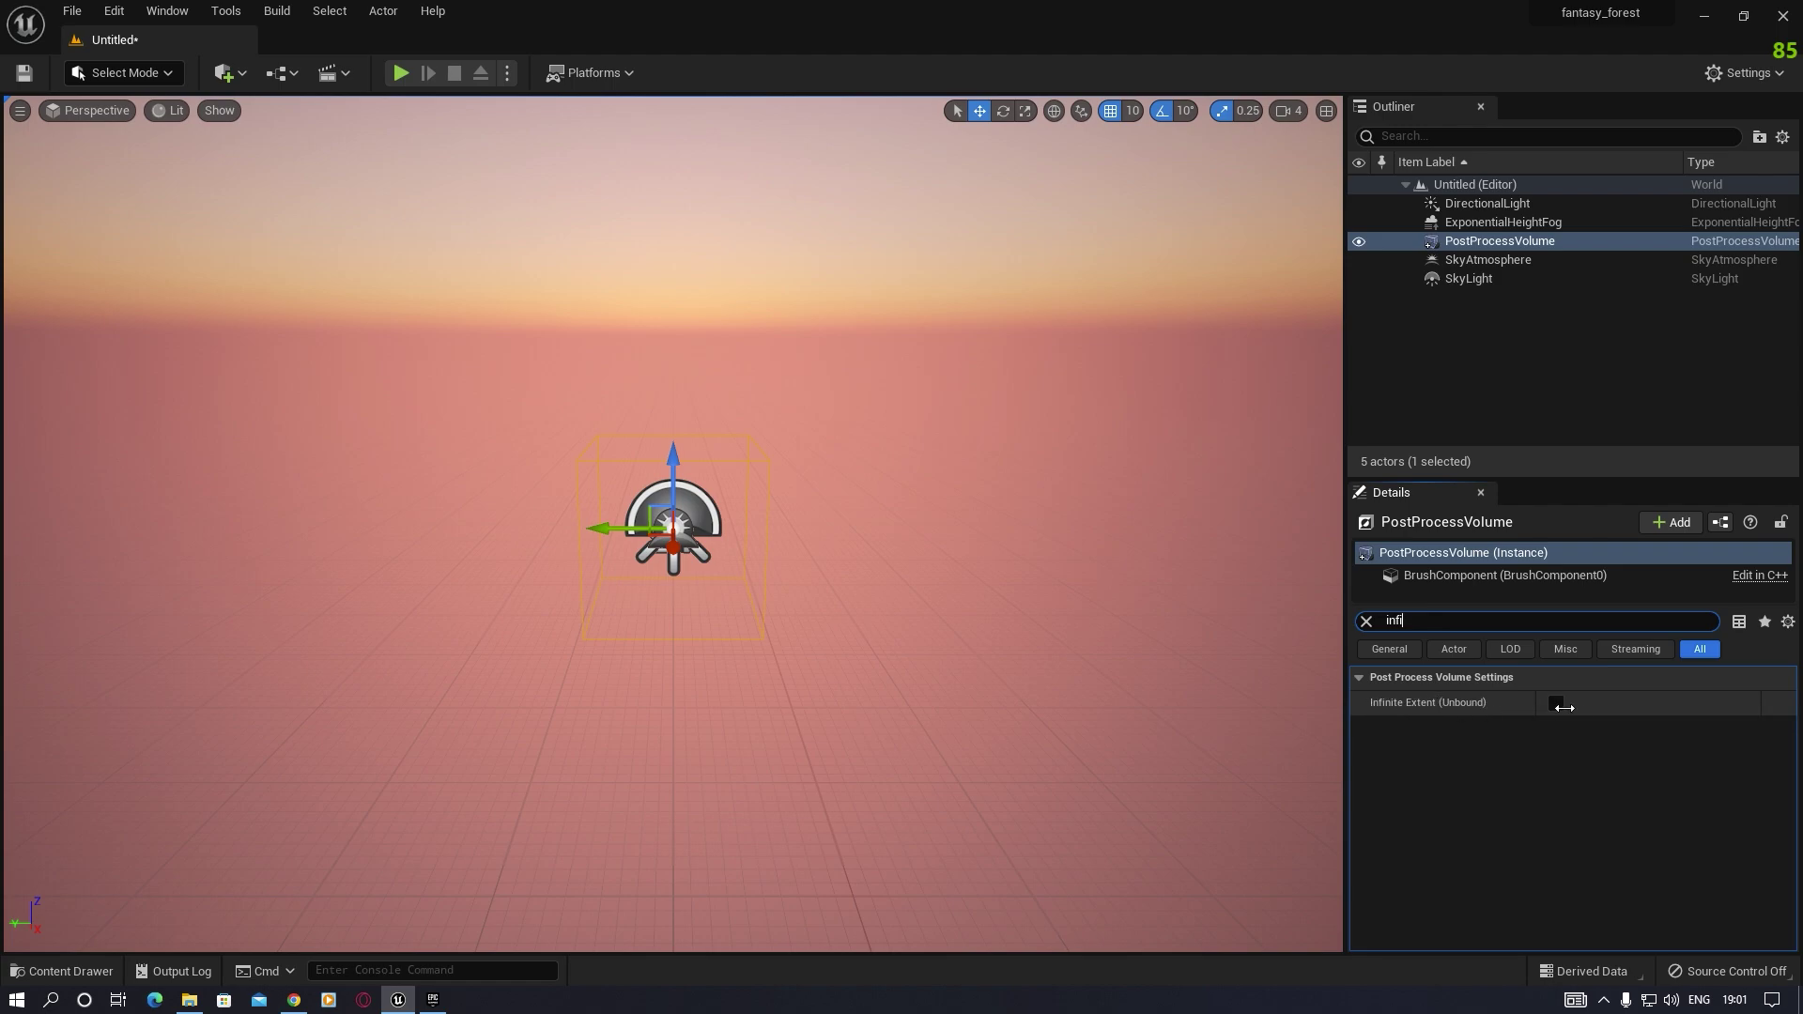
{"action": "left_click", "coordinate": [1555, 703]}
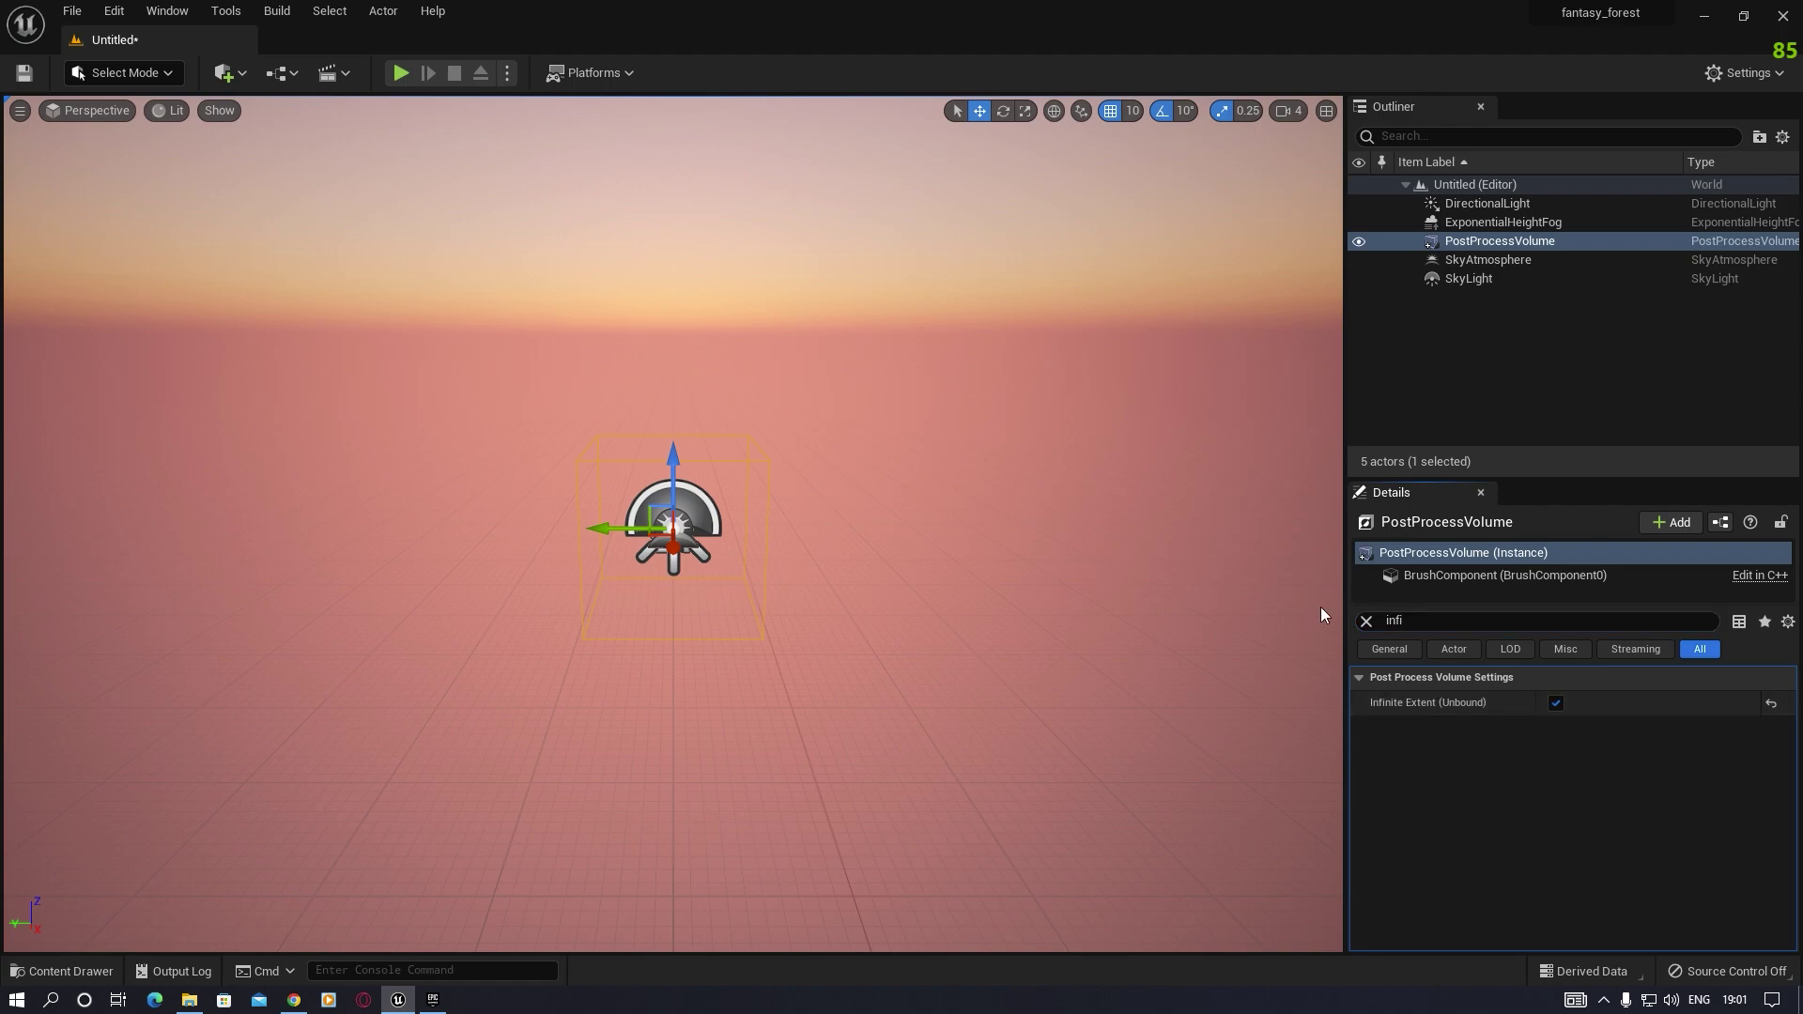
Step: Override the PostProcessVolume's exposure limits, setting both Min Brightness and Max Brightness to 1.0
{"action": "left_click", "coordinate": [1366, 622]}
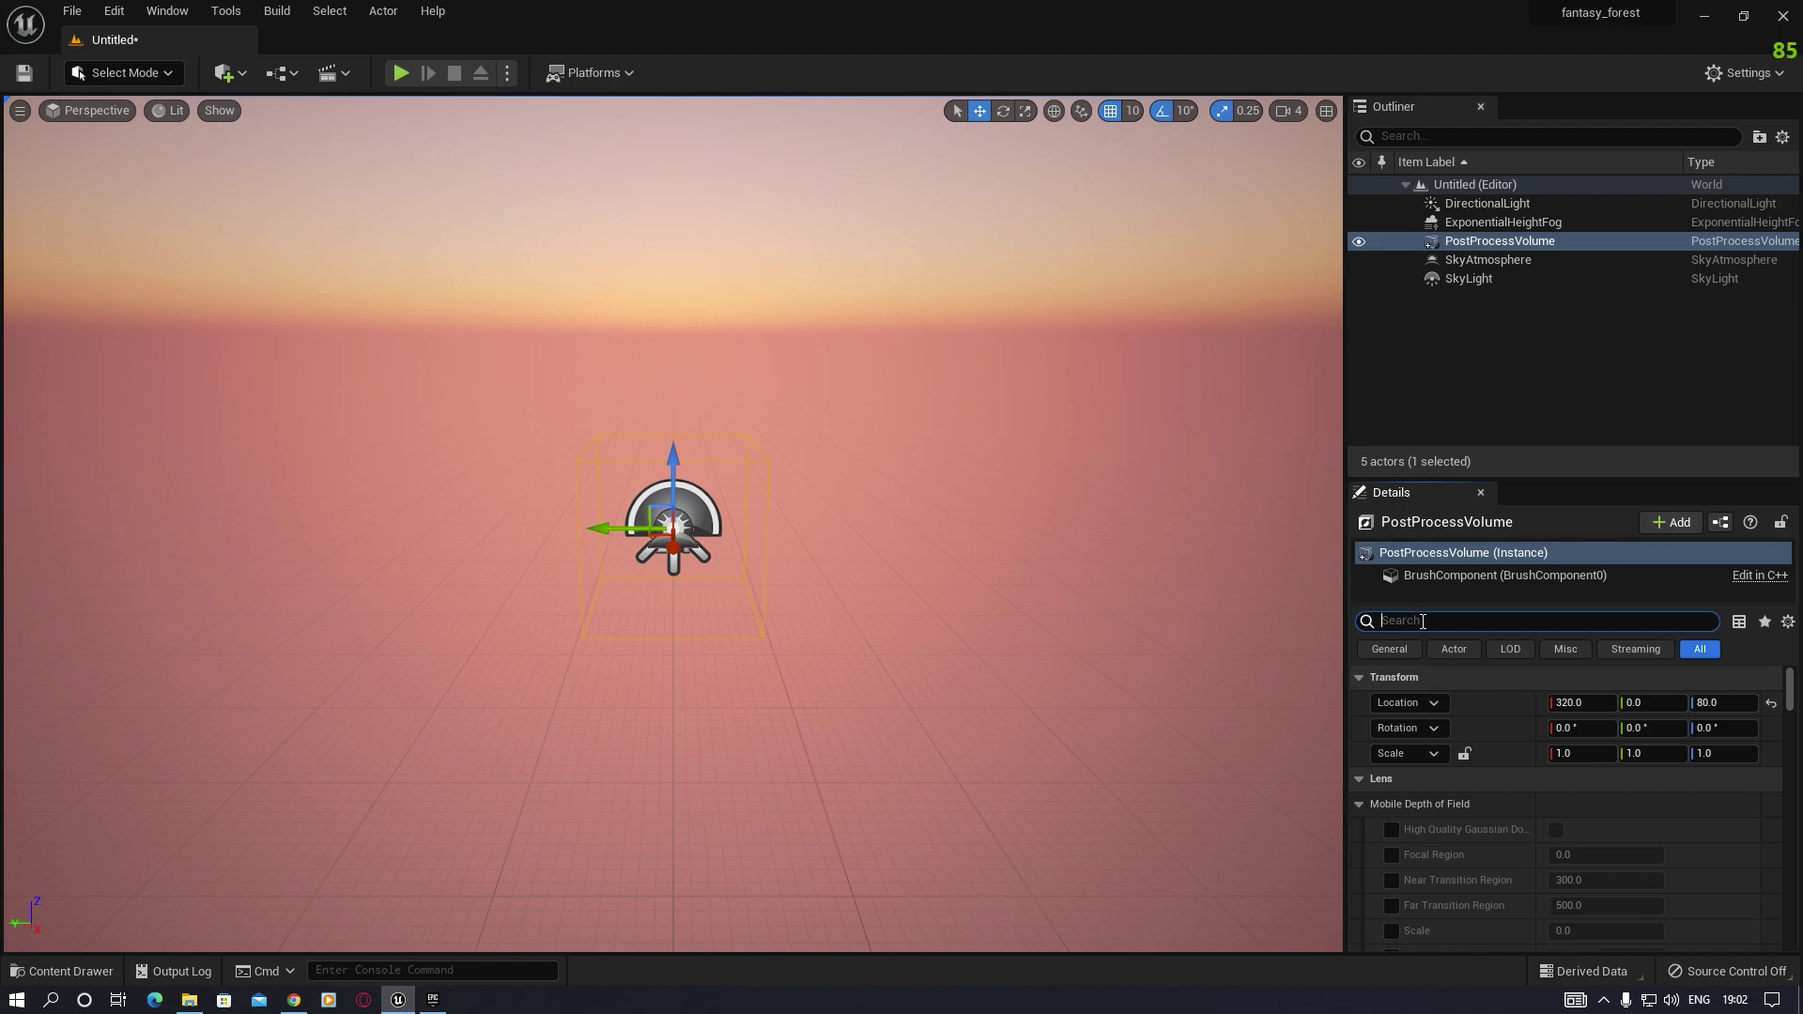
{"action": "type", "text": "expo"}
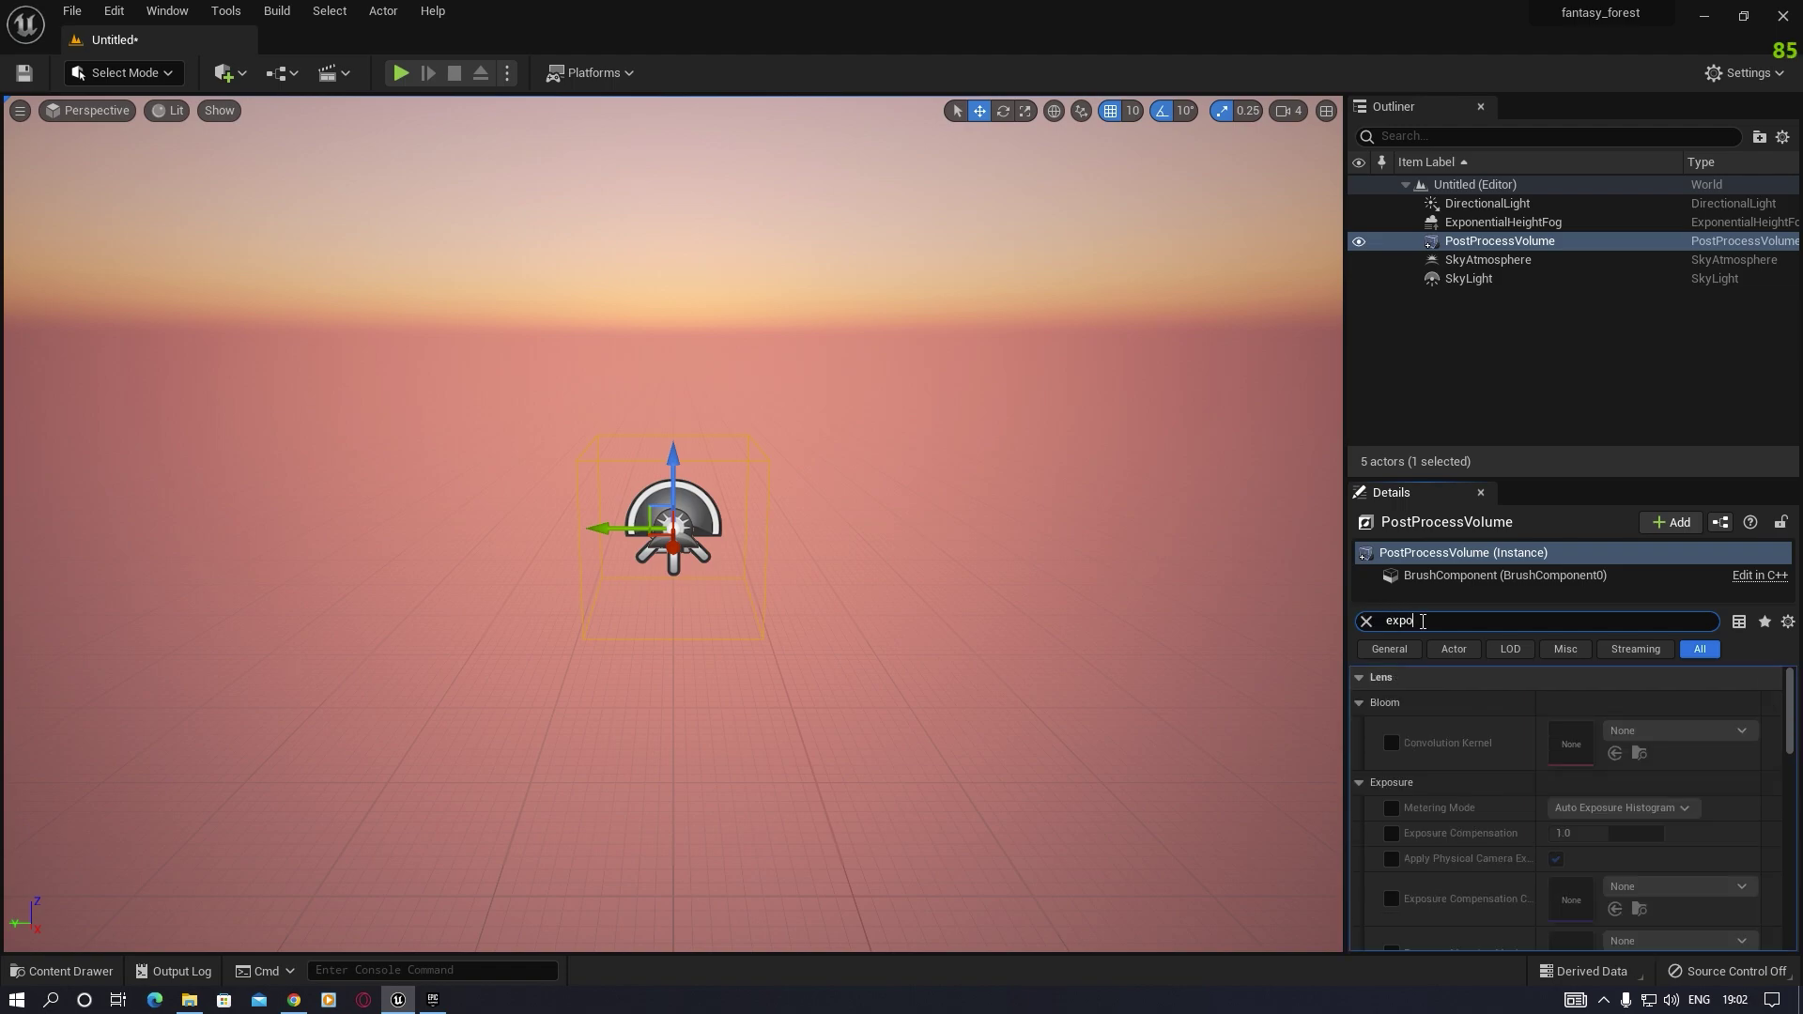
{"action": "type", "text": "s"}
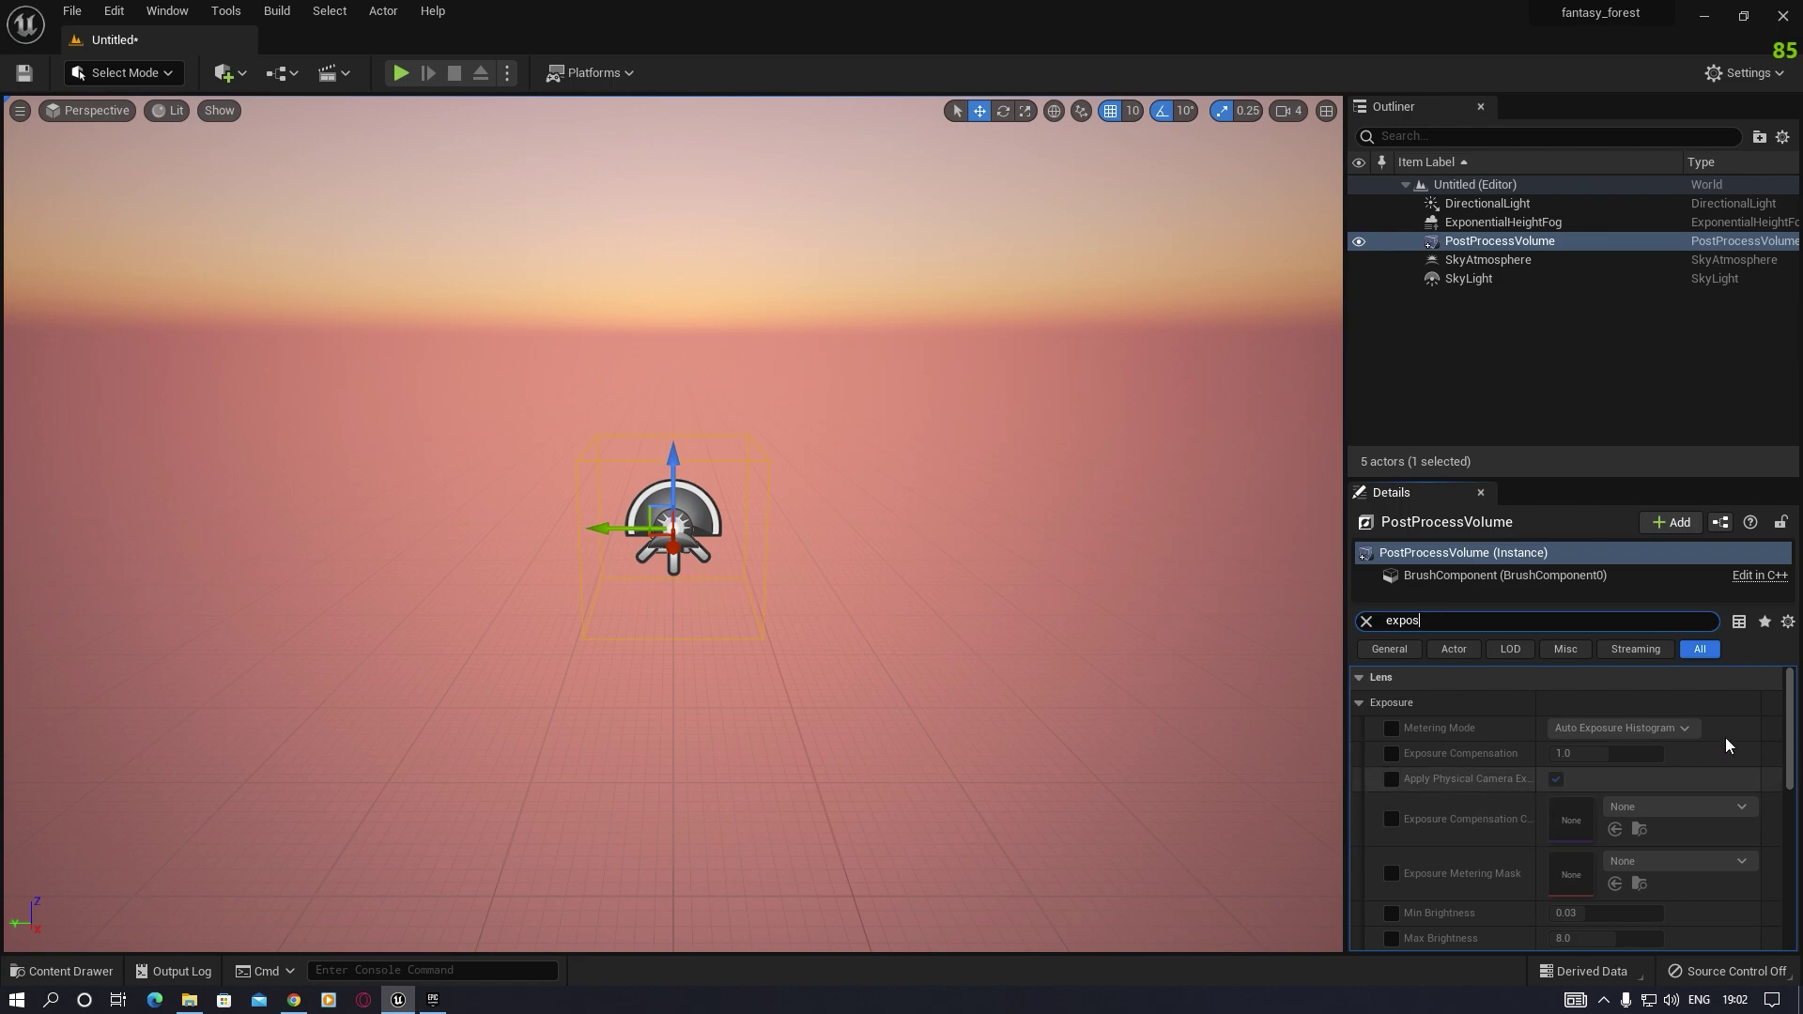
{"action": "scroll", "coordinate": [1794, 725], "scroll_direction": "down", "scroll_amount": 3}
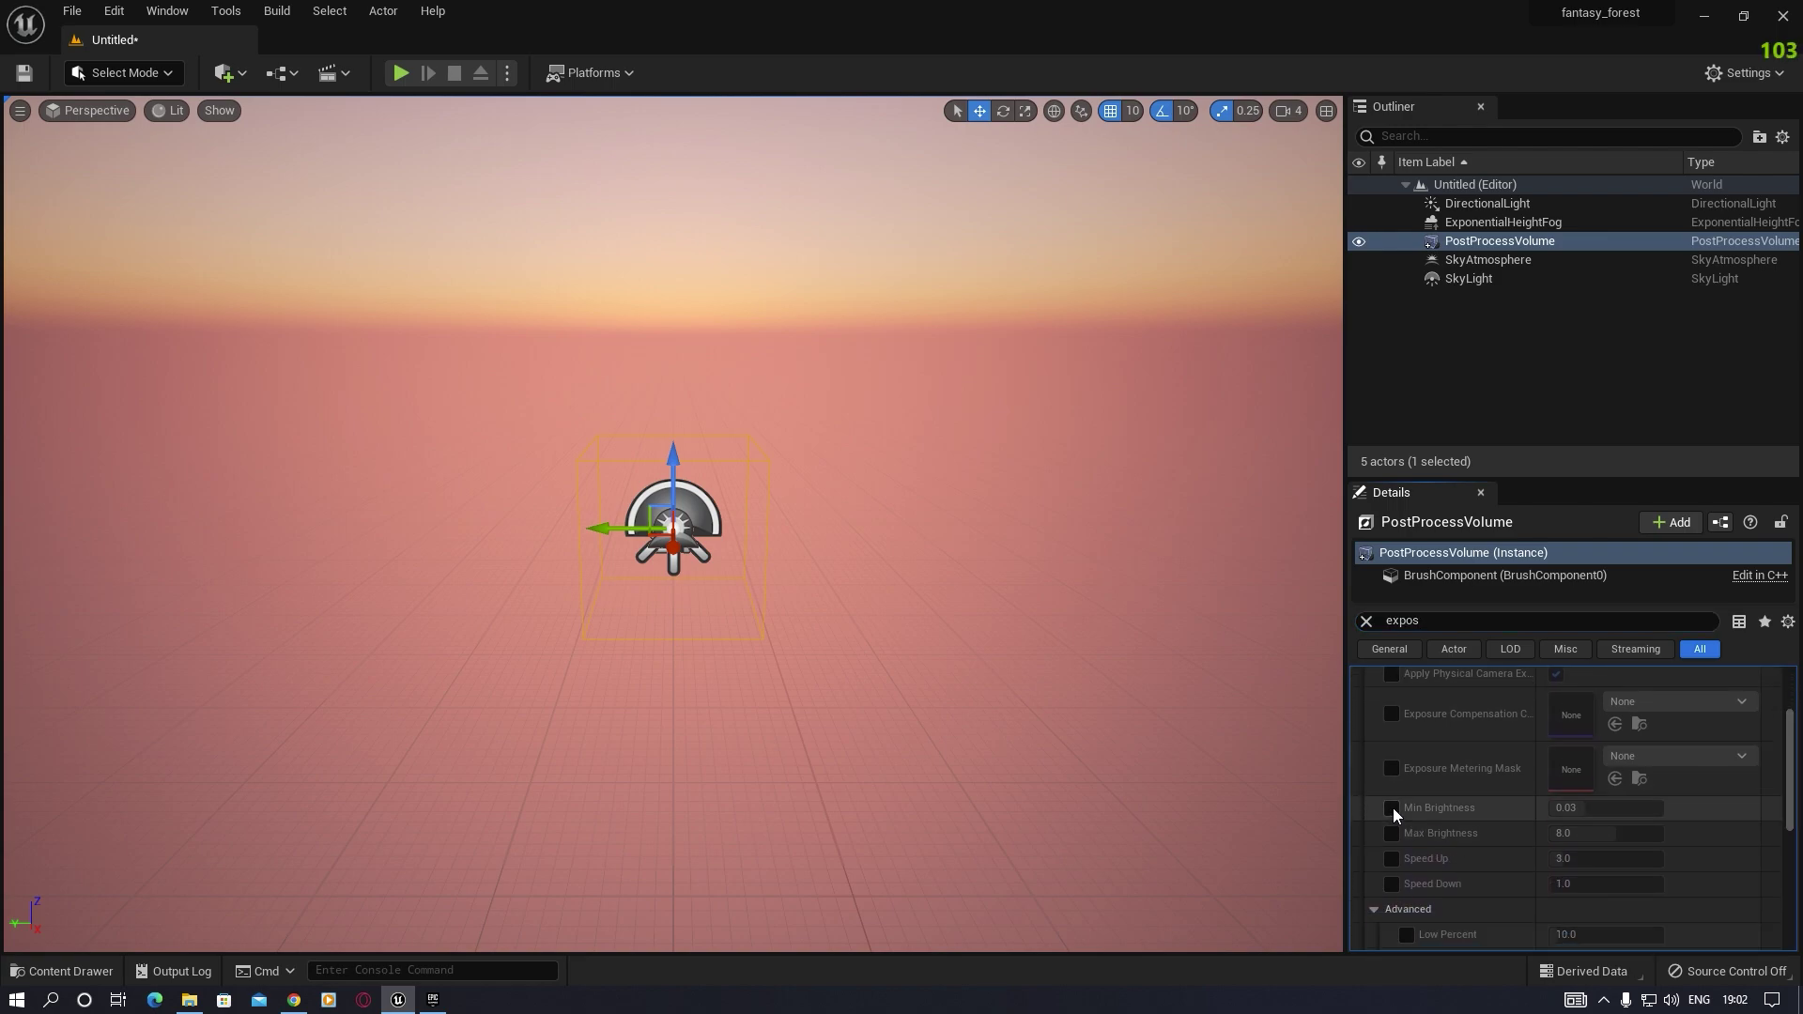
{"action": "left_click", "coordinate": [1393, 809]}
{"action": "left_click", "coordinate": [1391, 835]}
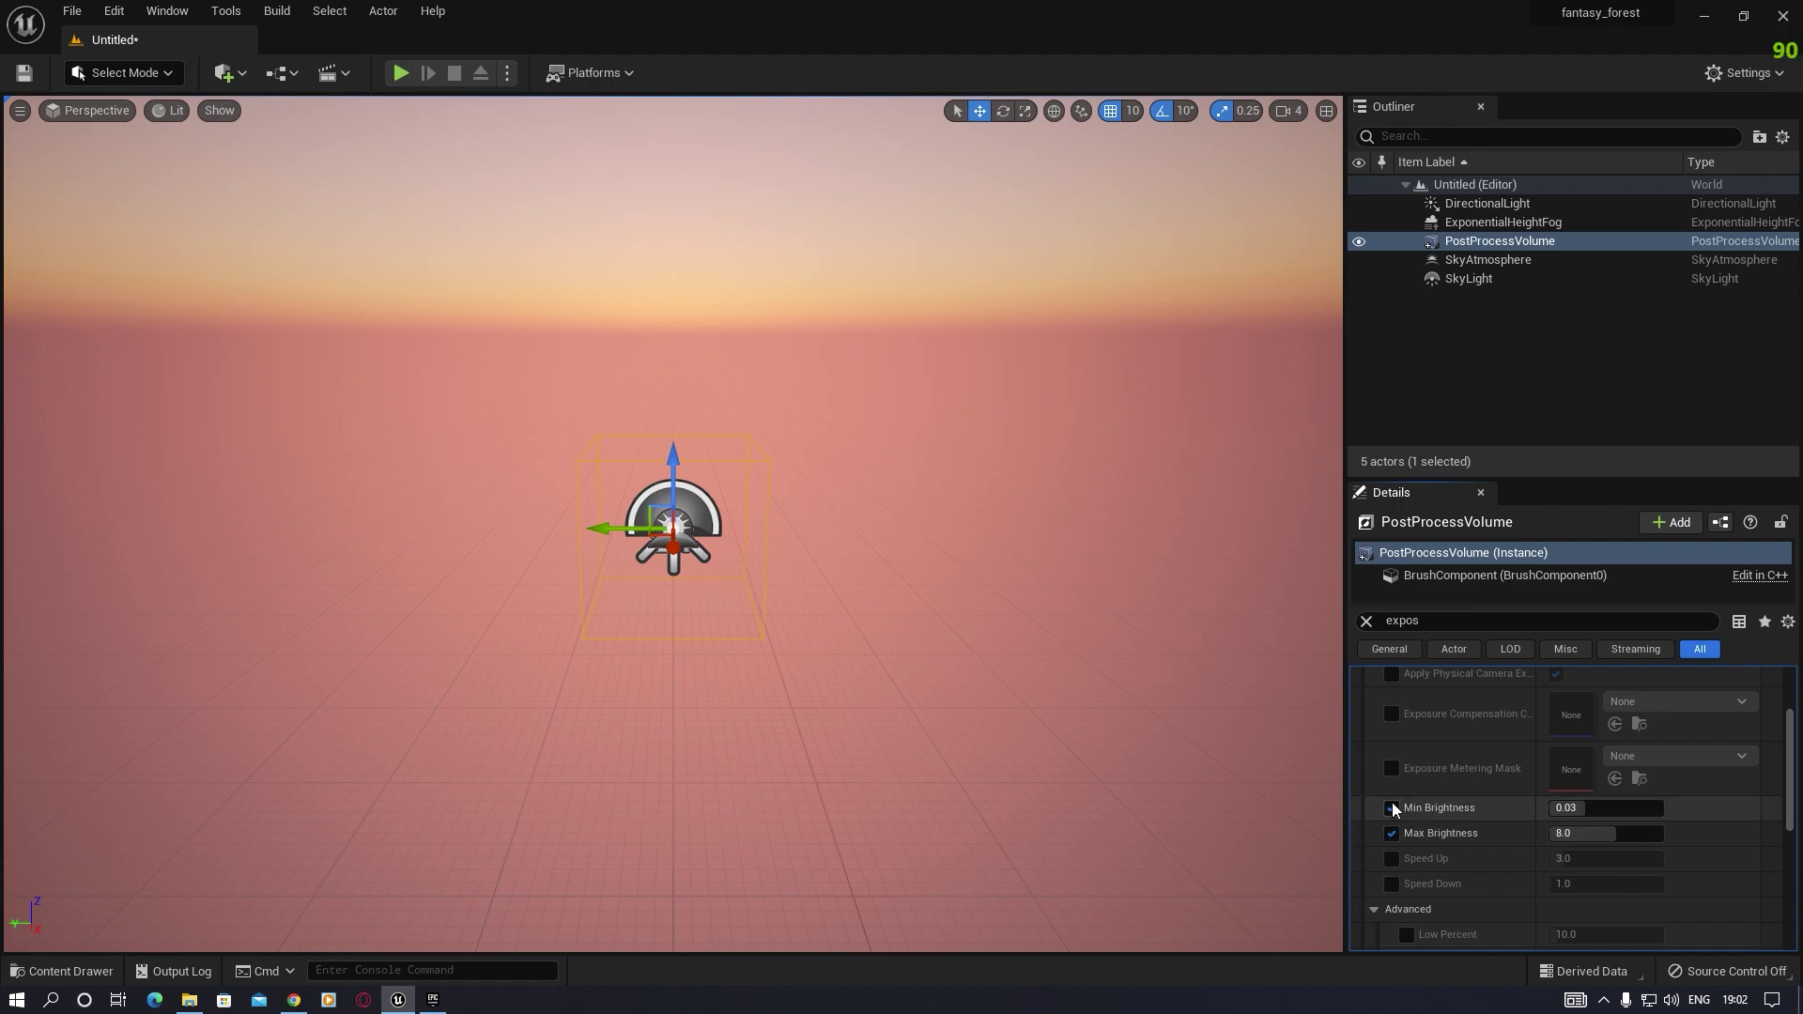
{"action": "left_click", "coordinate": [1569, 807]}
{"action": "type", "text": "1"}
{"action": "left_click", "coordinate": [1581, 834]}
{"action": "type", "text": "1"}
{"action": "key", "text": "Return"}
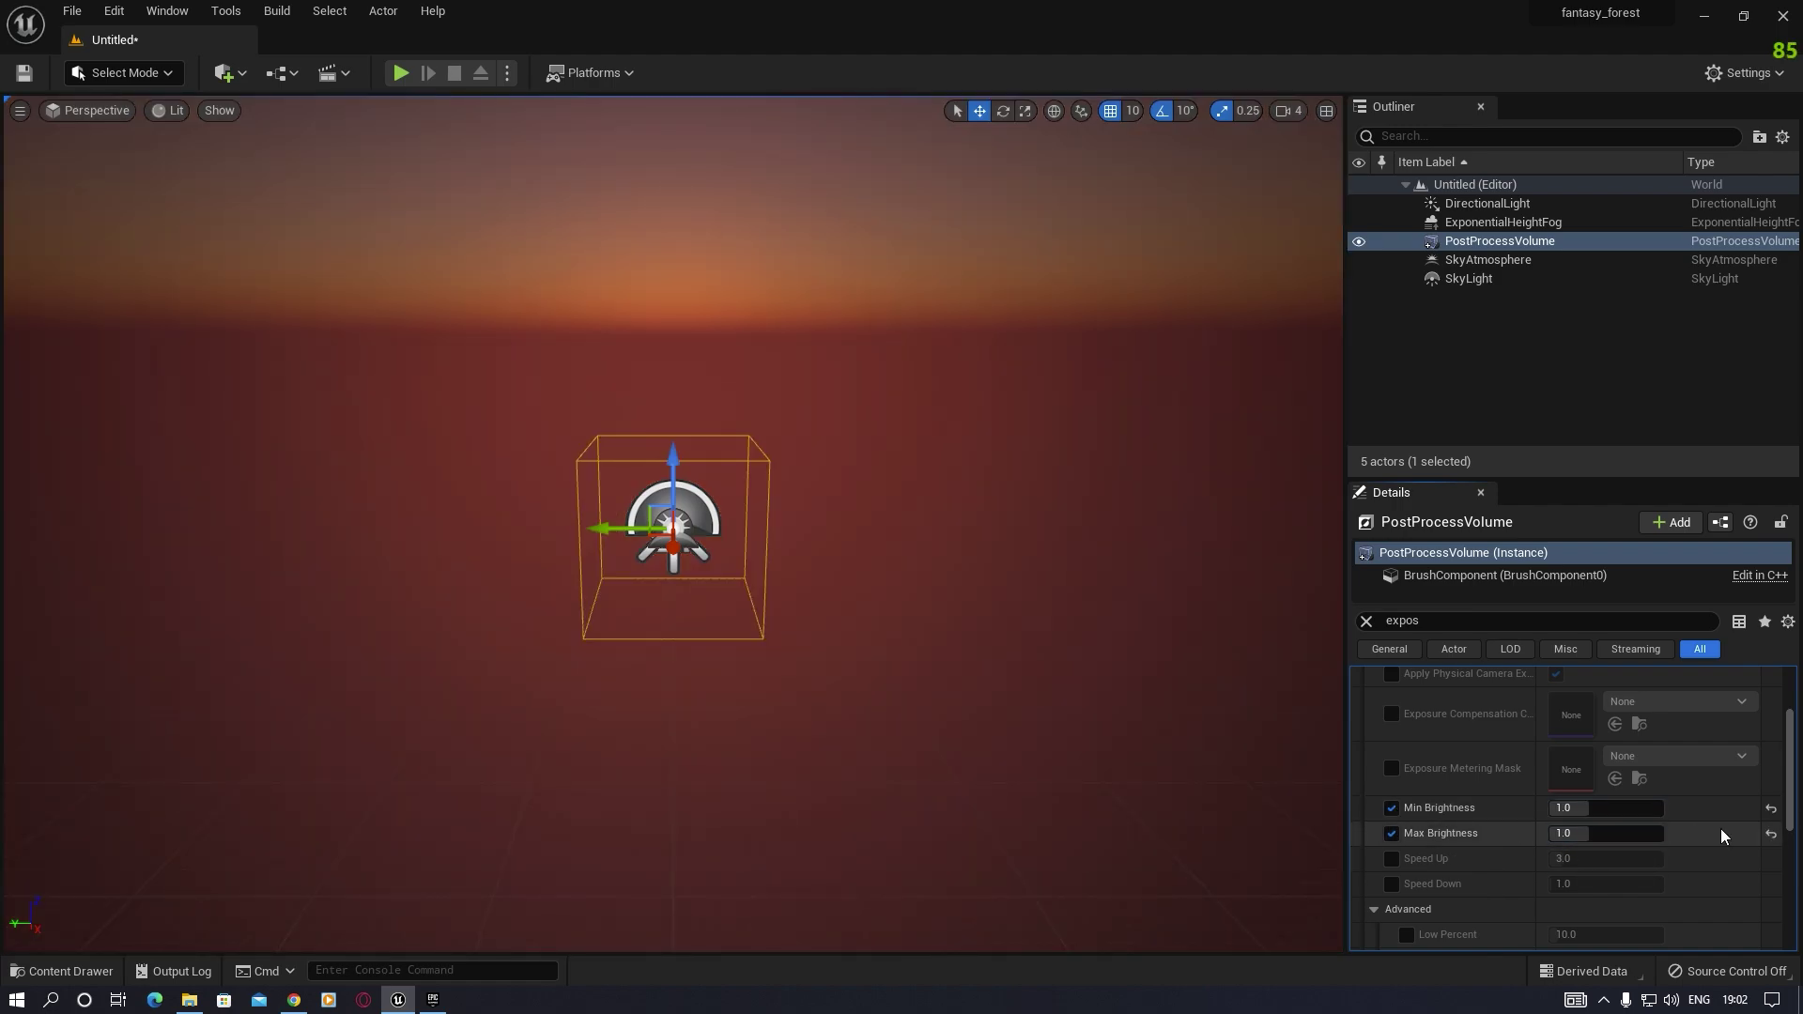
Step: Create a new landscape with 63×63 Quads sections, 8 × 8 components and no material
{"action": "right_click_drag", "start_coordinate": [866, 686], "coordinate": [864, 661]}
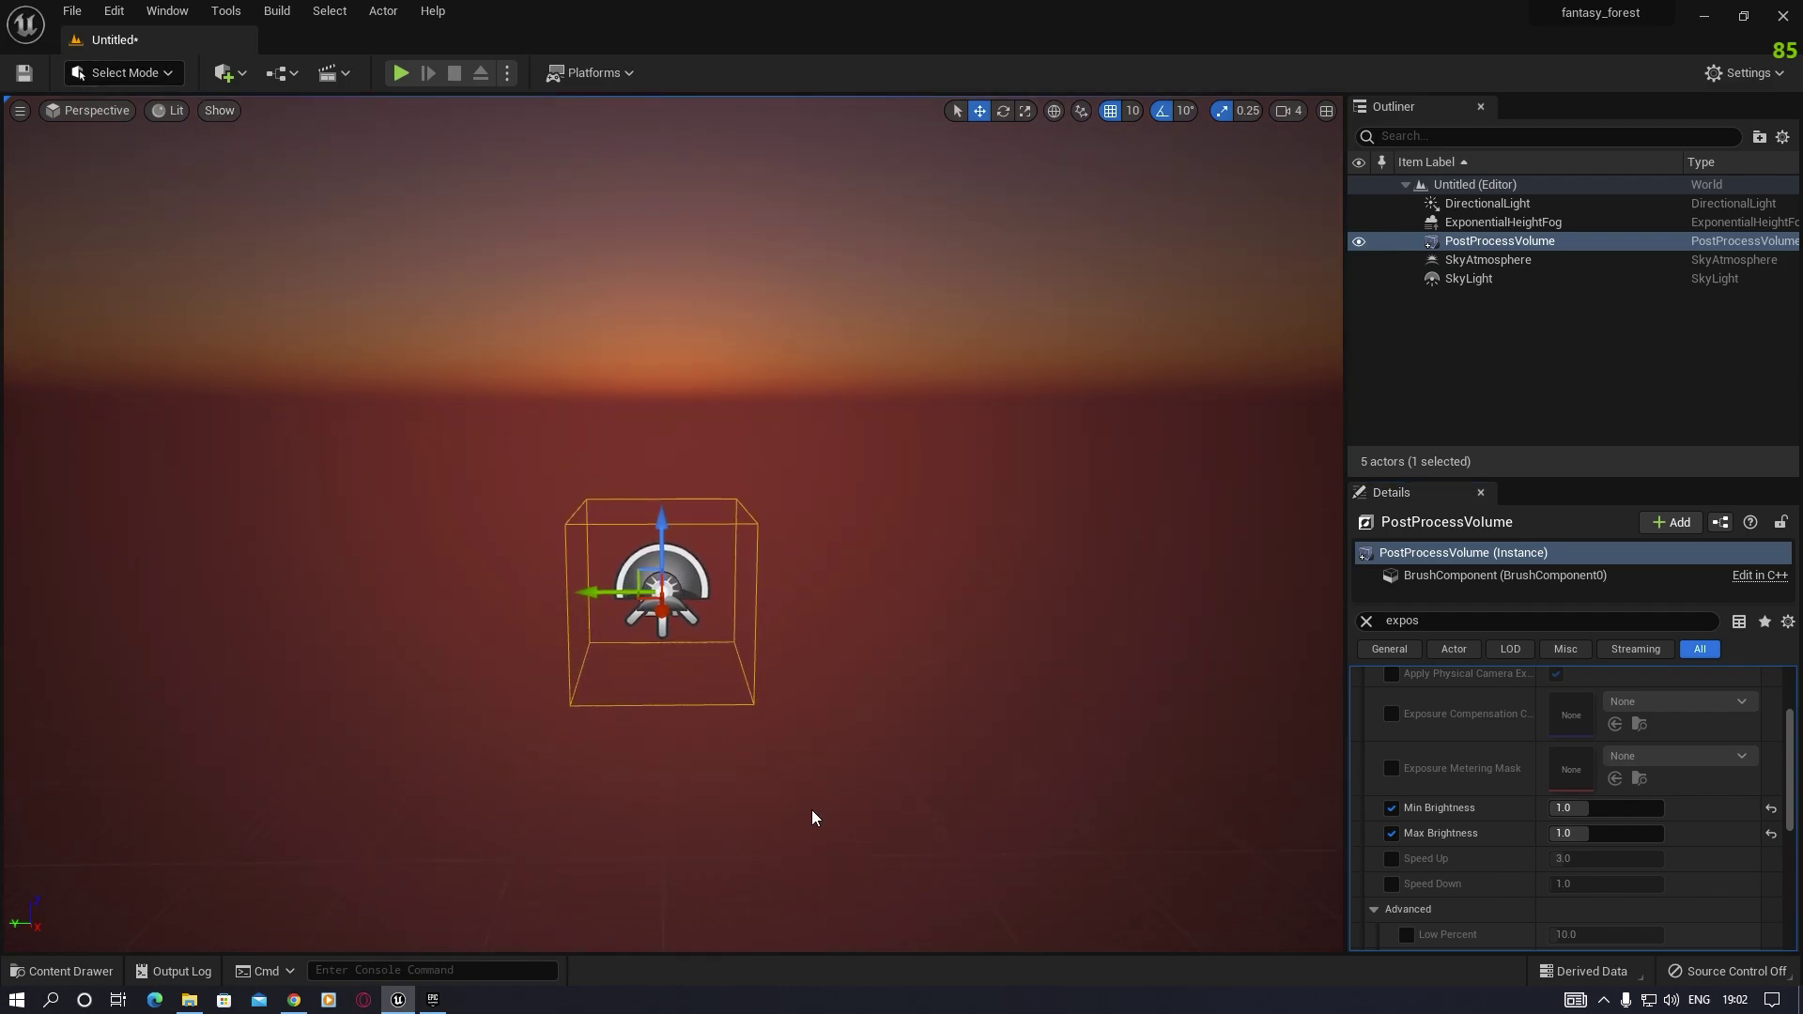
{"action": "left_click", "coordinate": [156, 71]}
{"action": "left_click", "coordinate": [165, 125]}
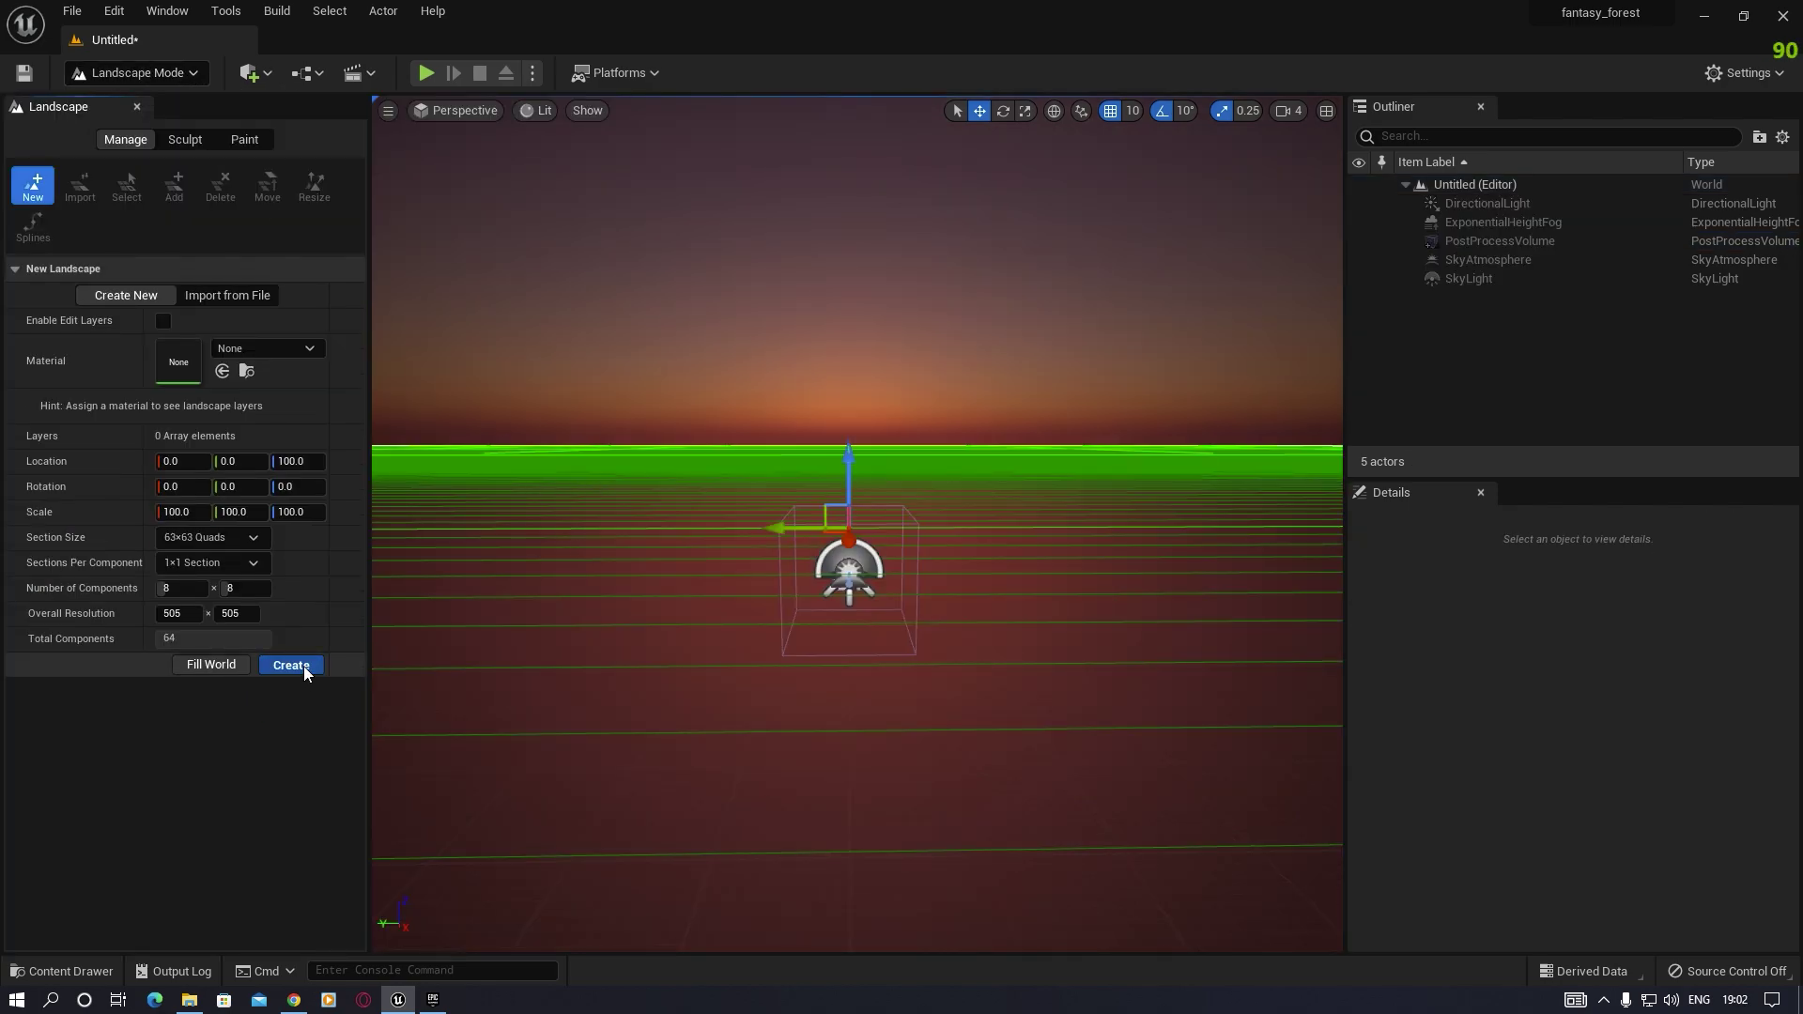
{"action": "left_click", "coordinate": [291, 664]}
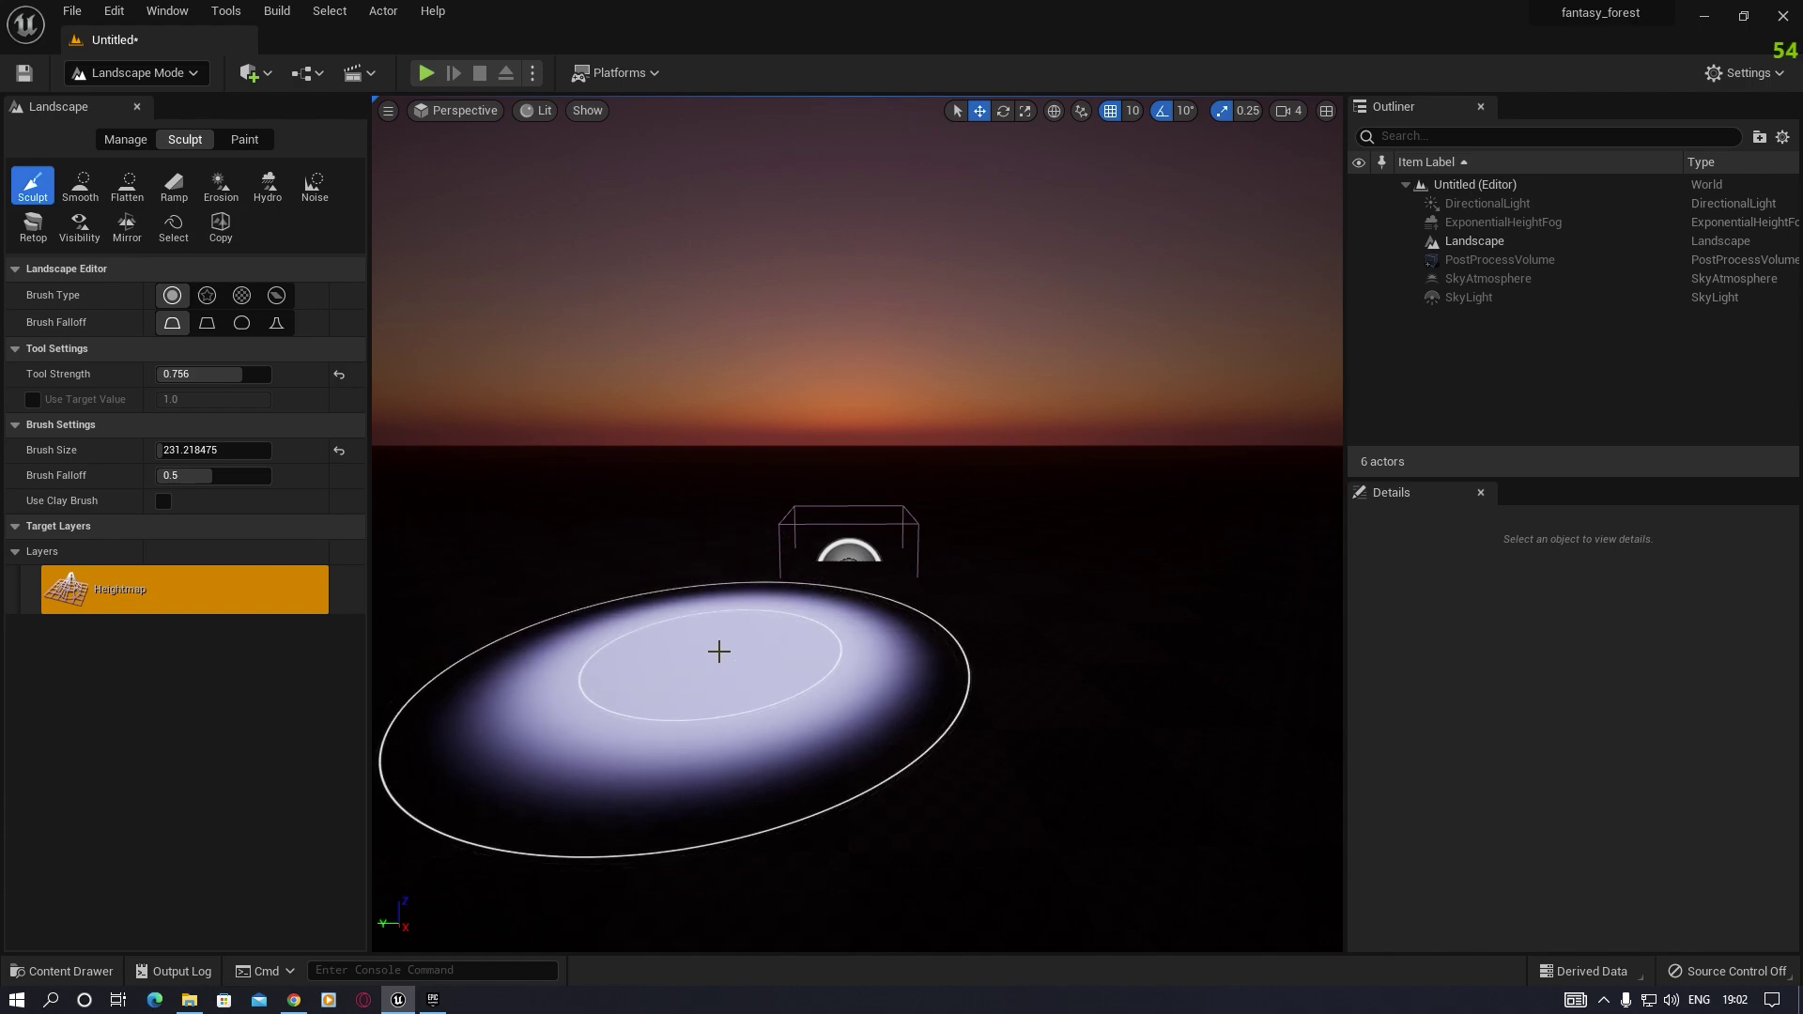
Step: Rotate the directional light so the sun sits well above the horizon and lights the landscape as daylight
{"action": "key", "text": "ctrl+l"}
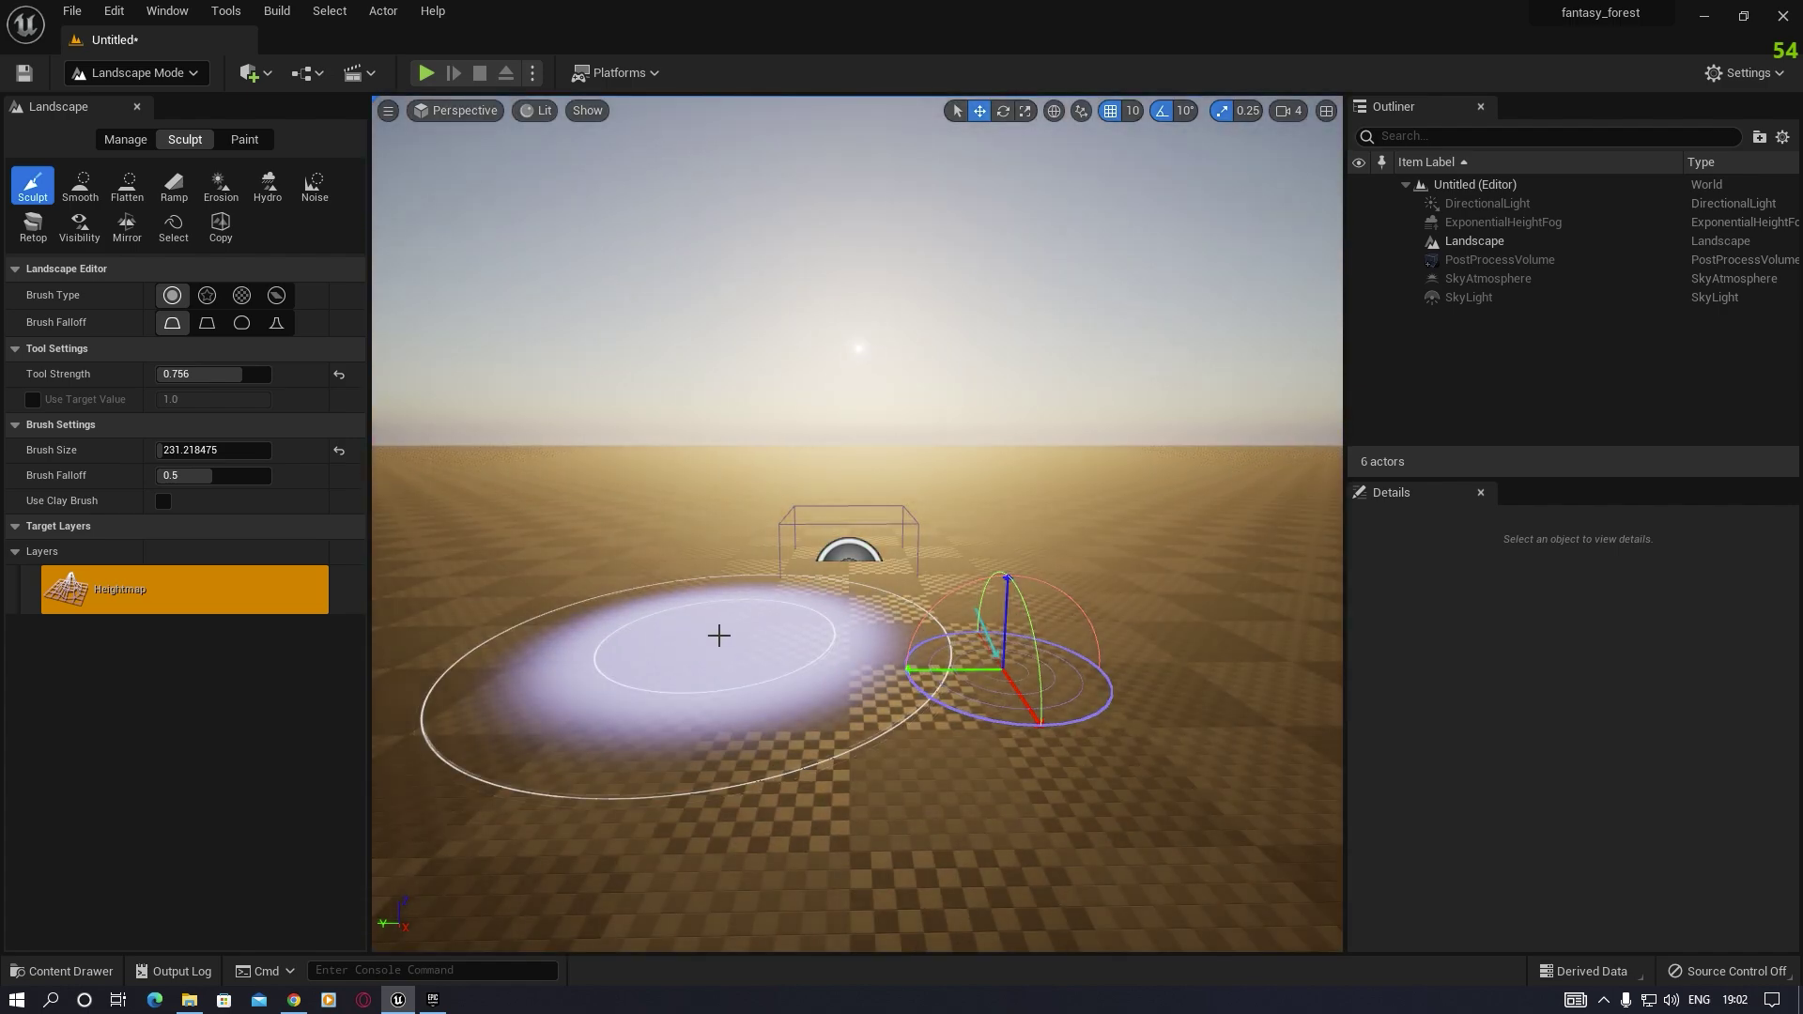
{"action": "key", "text": "ctrl+l"}
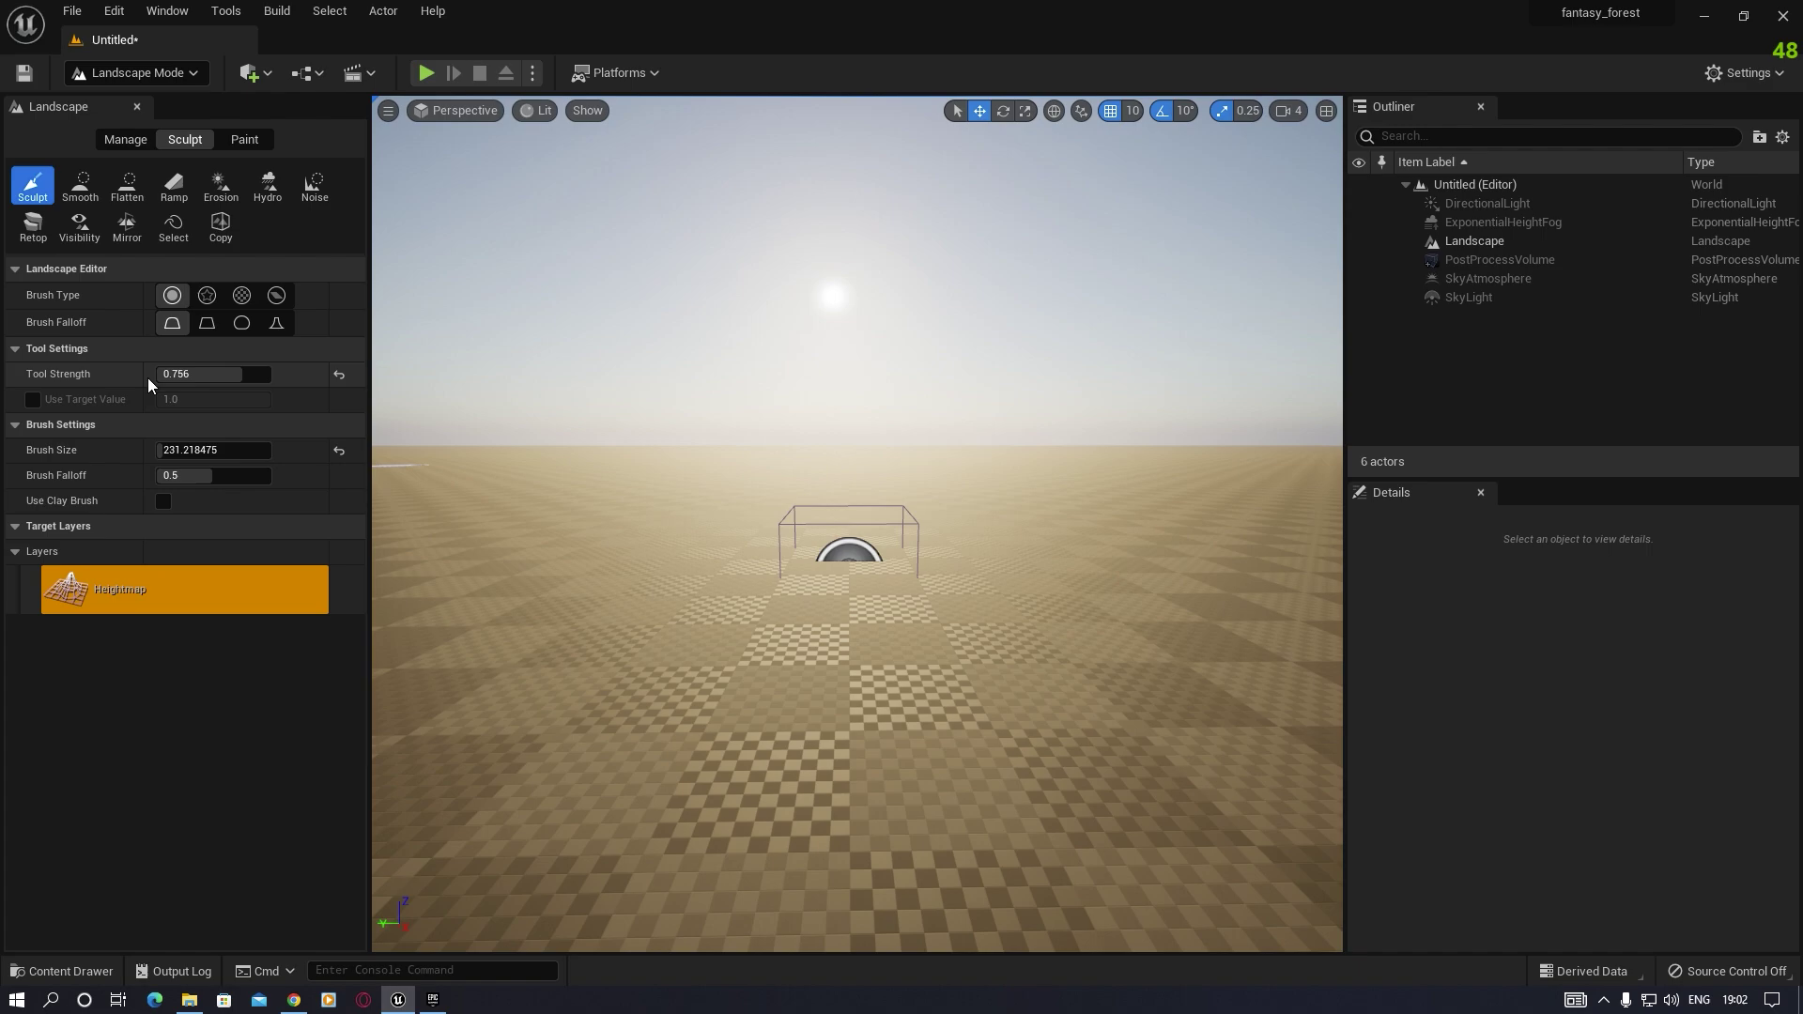
Step: Set the Sculpt tool strength to 0.22 and raise low hills on both sides of the landscape and in the foreground
{"action": "left_click_drag", "start_coordinate": [241, 375], "coordinate": [188, 375]}
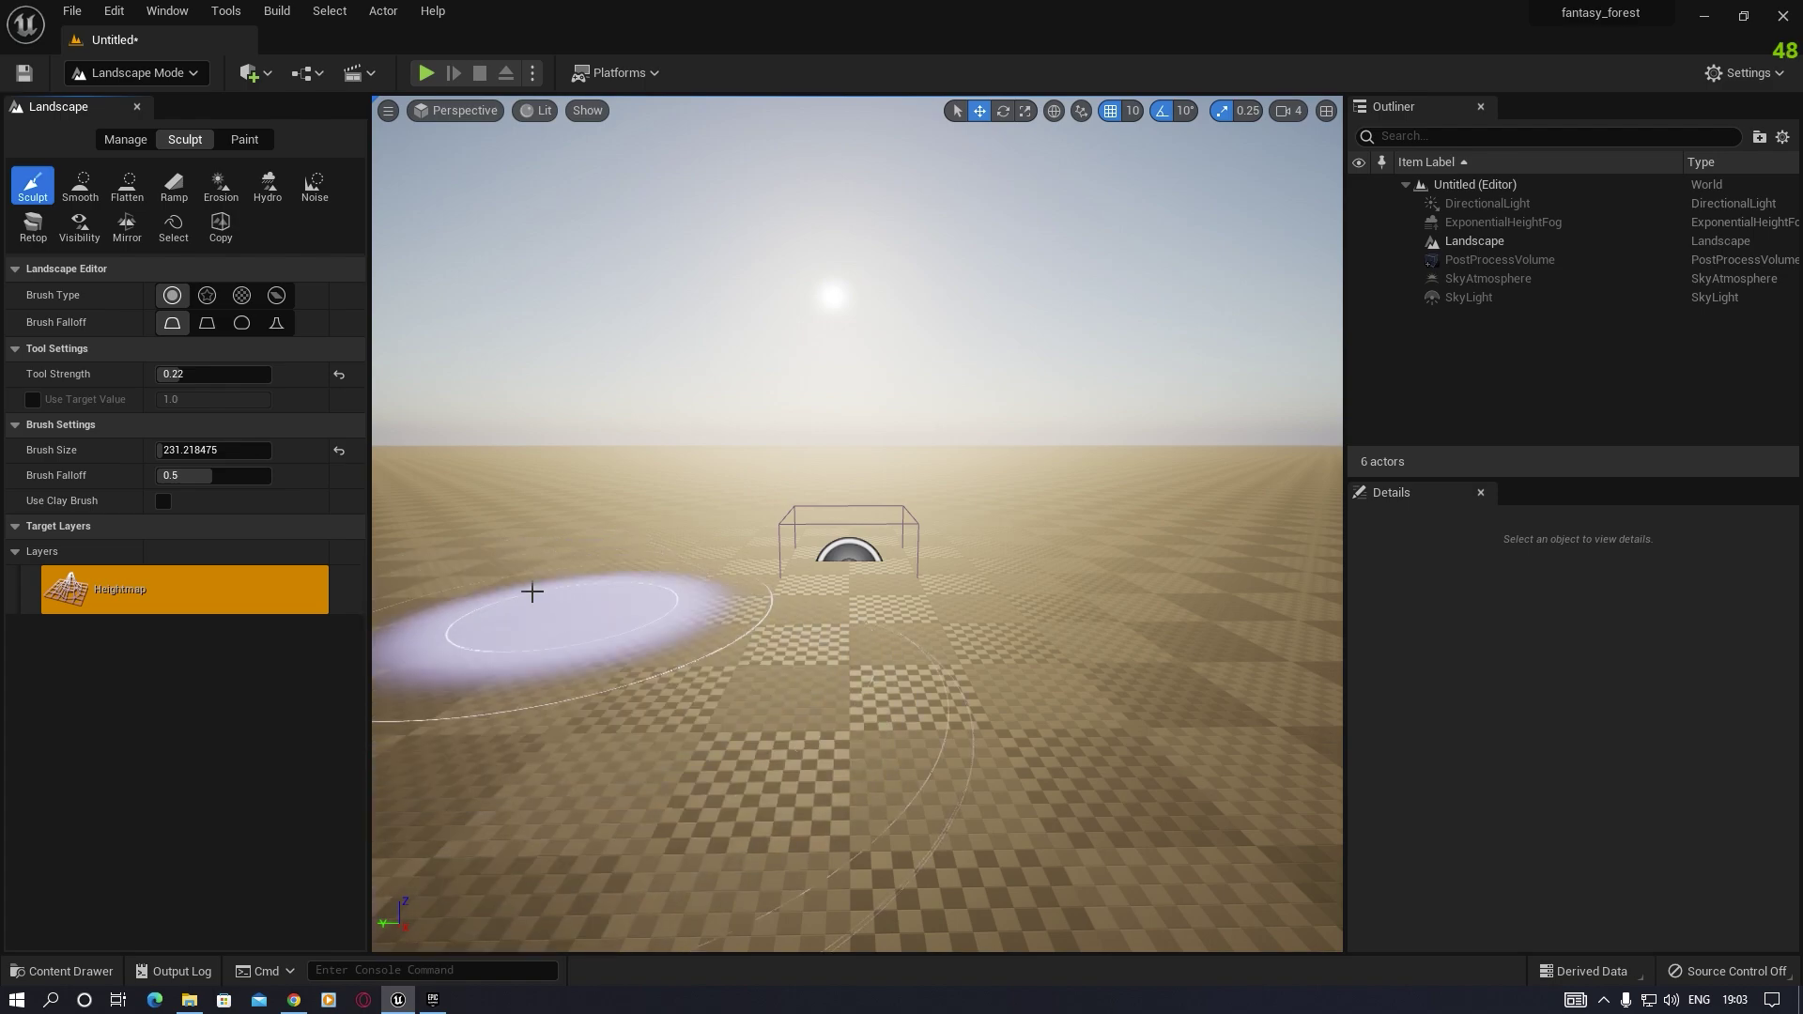
{"action": "mouse_move", "coordinate": [555, 545]}
{"action": "left_mouse_down"}
{"action": "mouse_move", "coordinate": [704, 527]}
{"action": "mouse_move", "coordinate": [692, 535]}
{"action": "mouse_move", "coordinate": [722, 543]}
{"action": "left_mouse_up"}
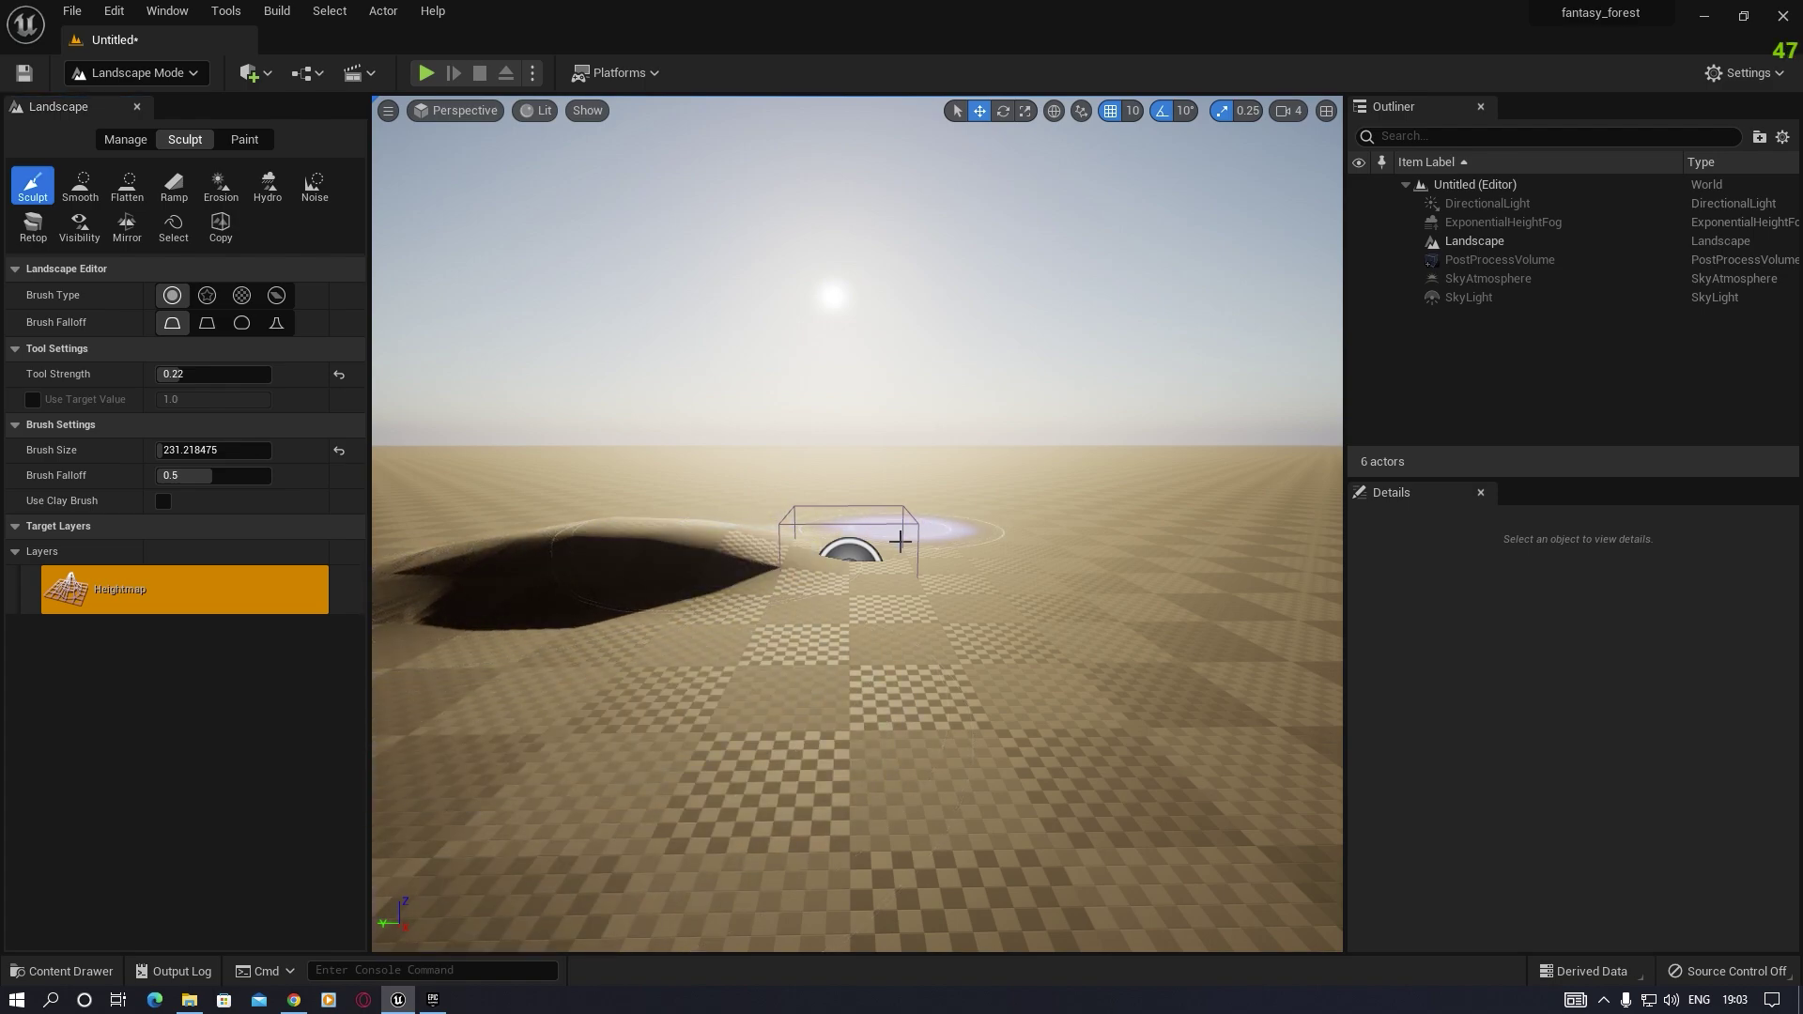
{"action": "left_click_drag", "start_coordinate": [1231, 538], "coordinate": [1058, 521]}
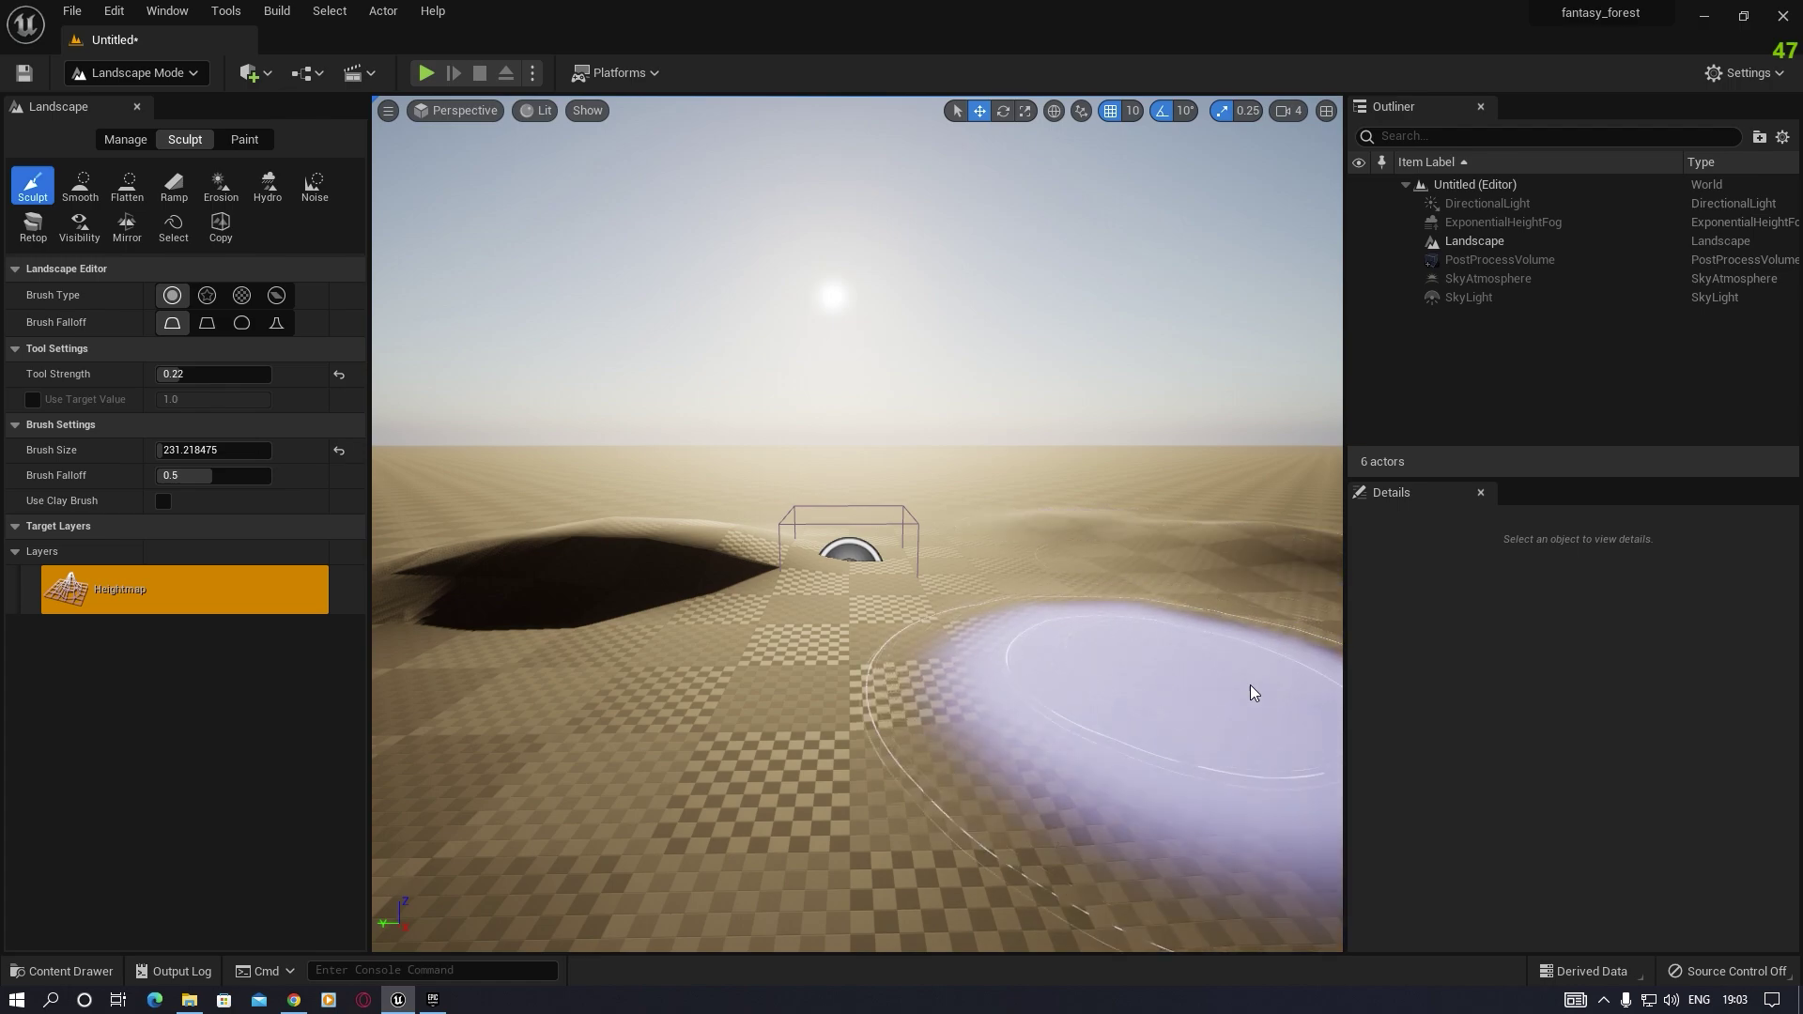
{"action": "mouse_move", "coordinate": [593, 506]}
{"action": "left_mouse_down"}
{"action": "mouse_move", "coordinate": [547, 500]}
{"action": "mouse_move", "coordinate": [563, 512]}
{"action": "left_mouse_up"}
{"action": "left_click_drag", "start_coordinate": [1093, 504], "coordinate": [1241, 494]}
{"action": "mouse_move", "coordinate": [605, 644]}
{"action": "left_mouse_down"}
{"action": "mouse_move", "coordinate": [510, 669]}
{"action": "mouse_move", "coordinate": [616, 605]}
{"action": "mouse_move", "coordinate": [749, 604]}
{"action": "left_mouse_up"}
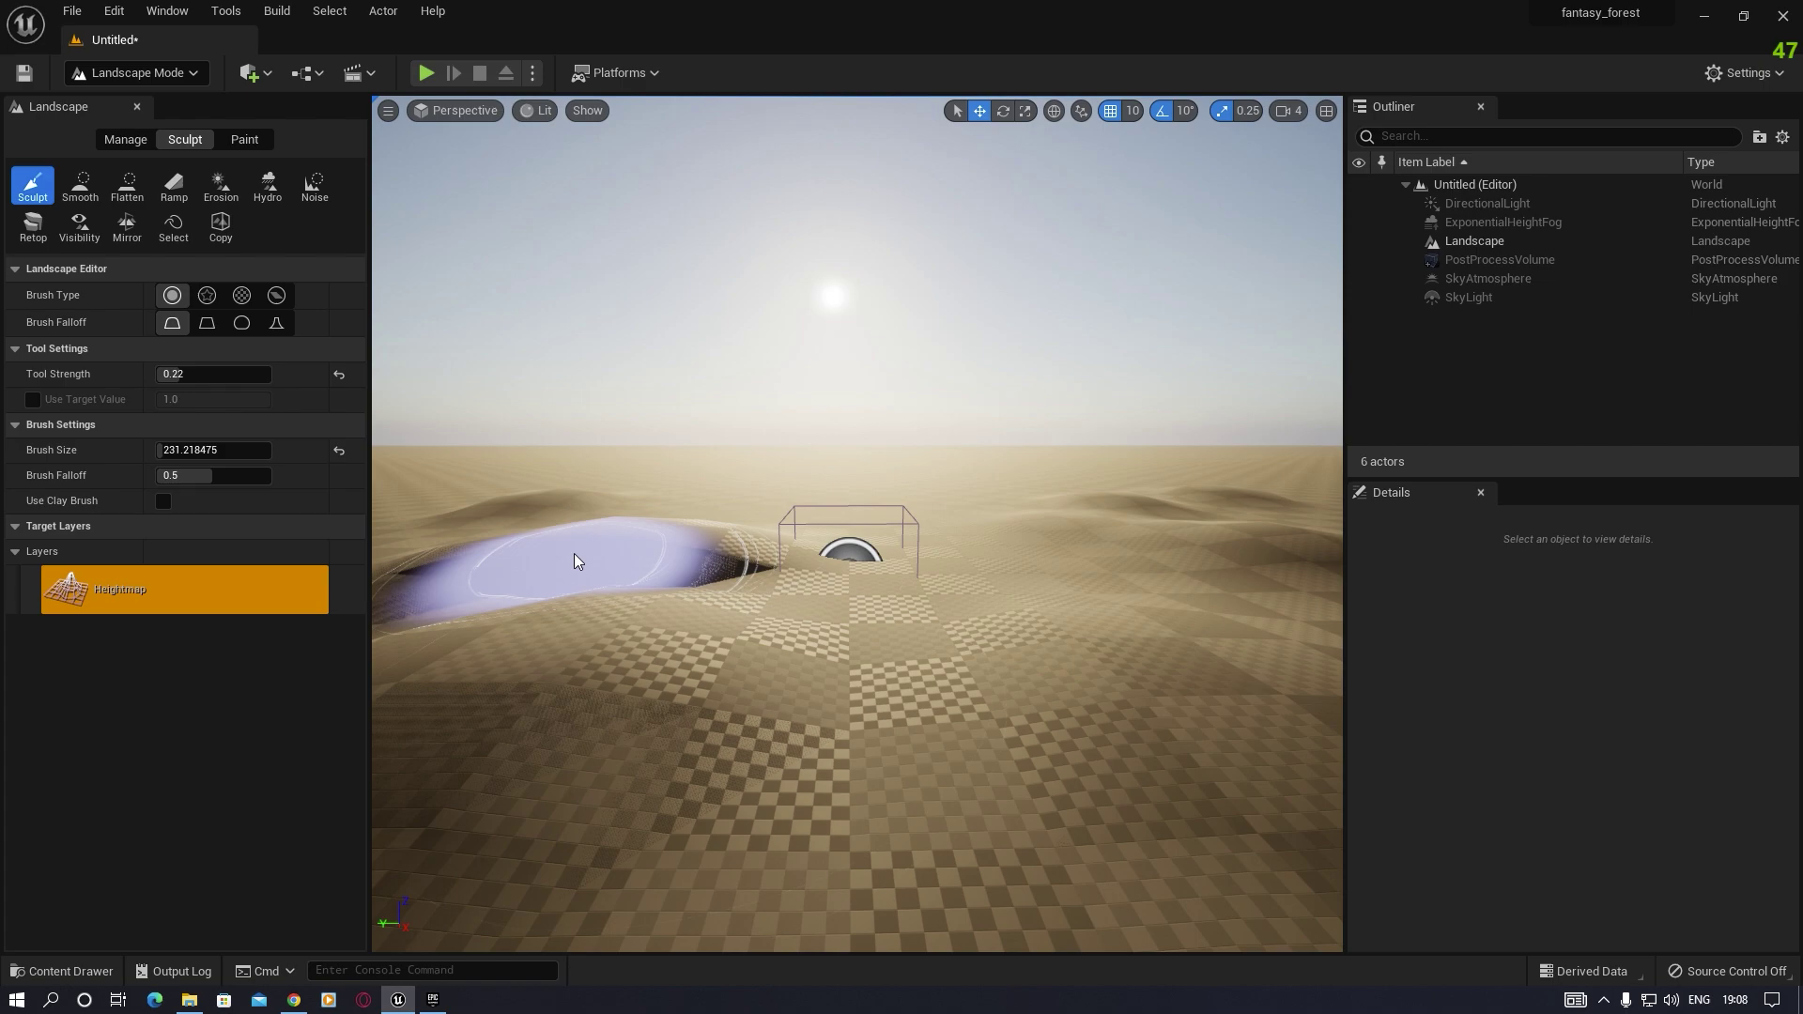
{"action": "mouse_move", "coordinate": [611, 573]}
{"action": "left_mouse_down"}
{"action": "mouse_move", "coordinate": [526, 573]}
{"action": "mouse_move", "coordinate": [770, 571]}
{"action": "mouse_move", "coordinate": [571, 487]}
{"action": "left_mouse_up"}
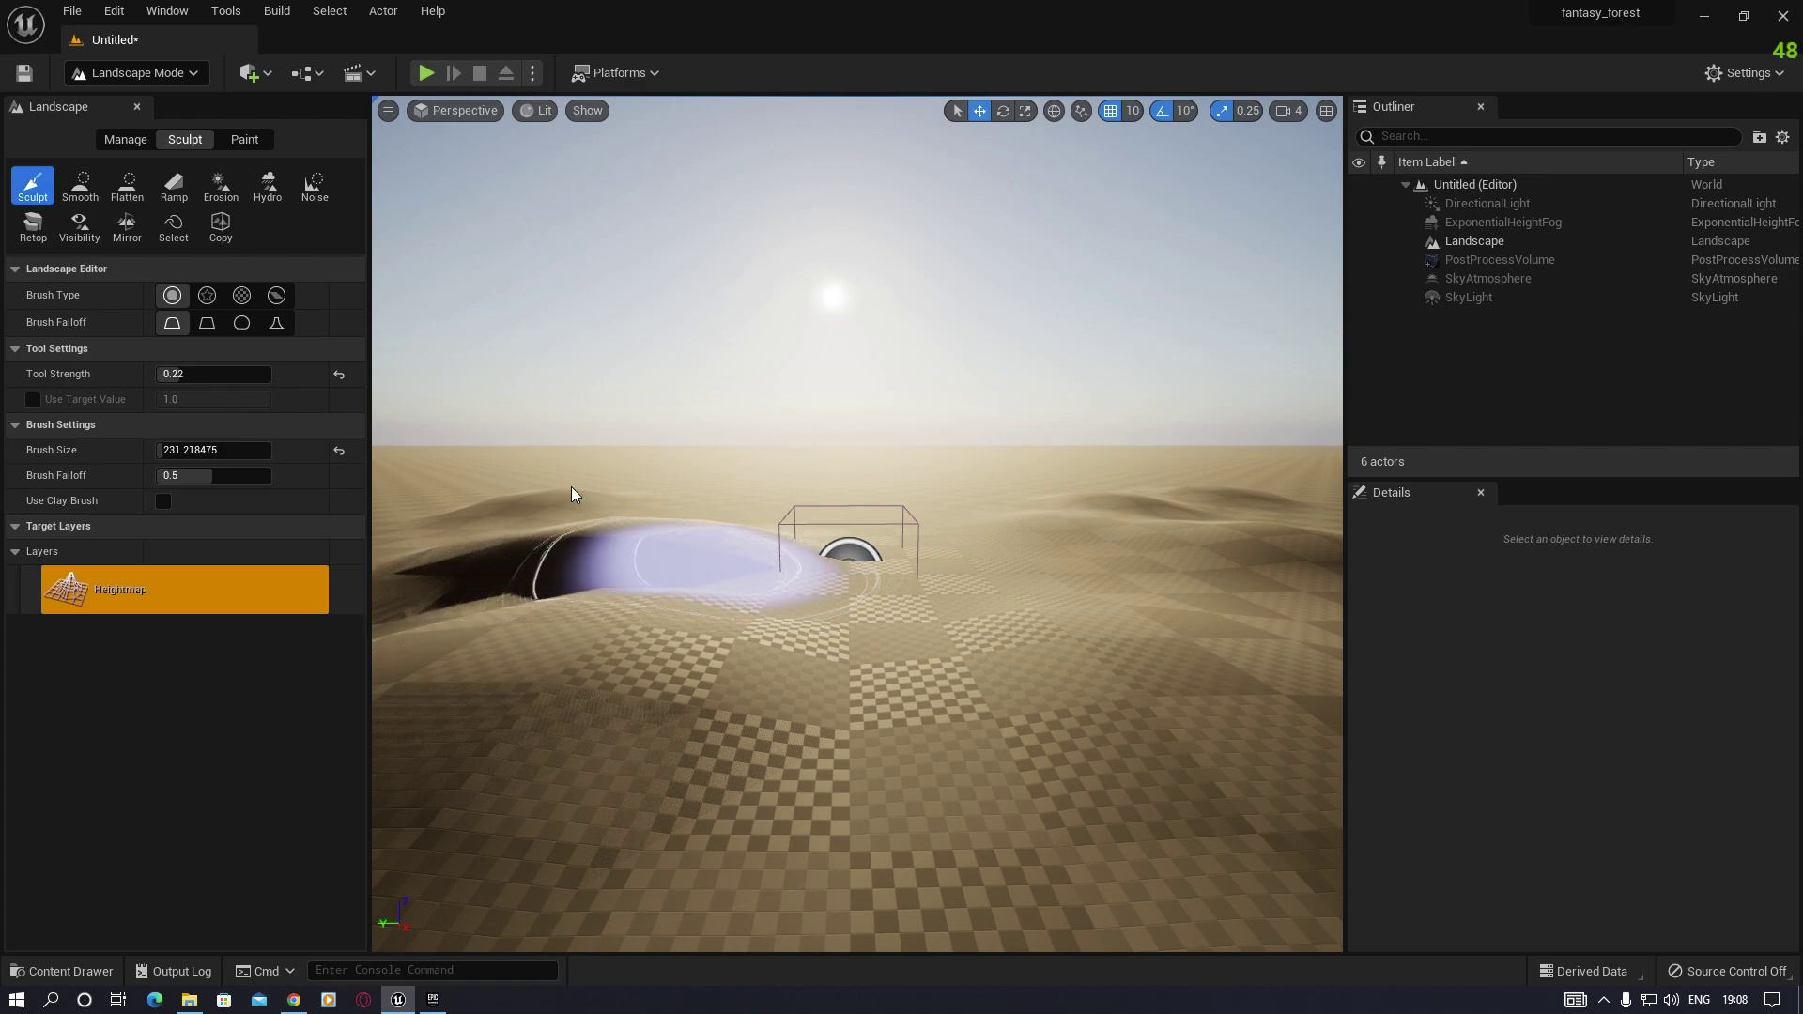
Step: Smooth the steep, shadowed mound left of the Sky Light and sculpt gentle rises between it and the landscape's centre
{"action": "left_click", "coordinate": [81, 188]}
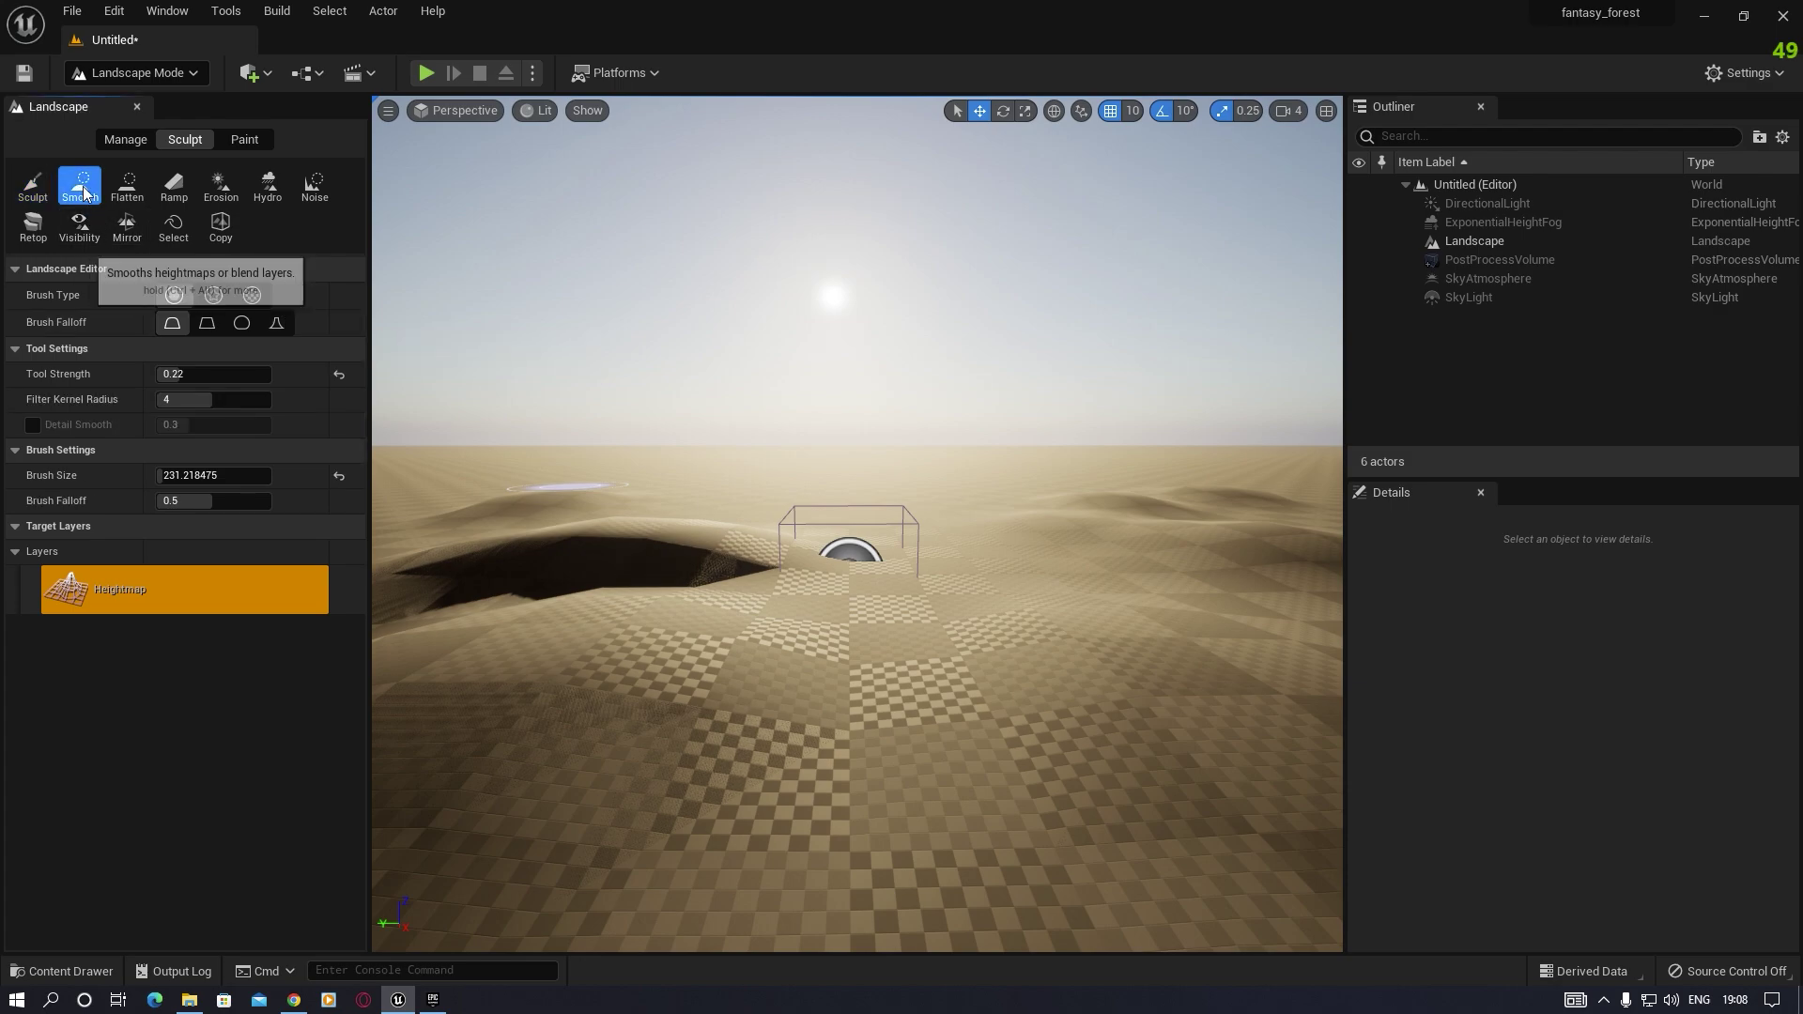
{"action": "left_click_drag", "start_coordinate": [707, 563], "coordinate": [426, 572]}
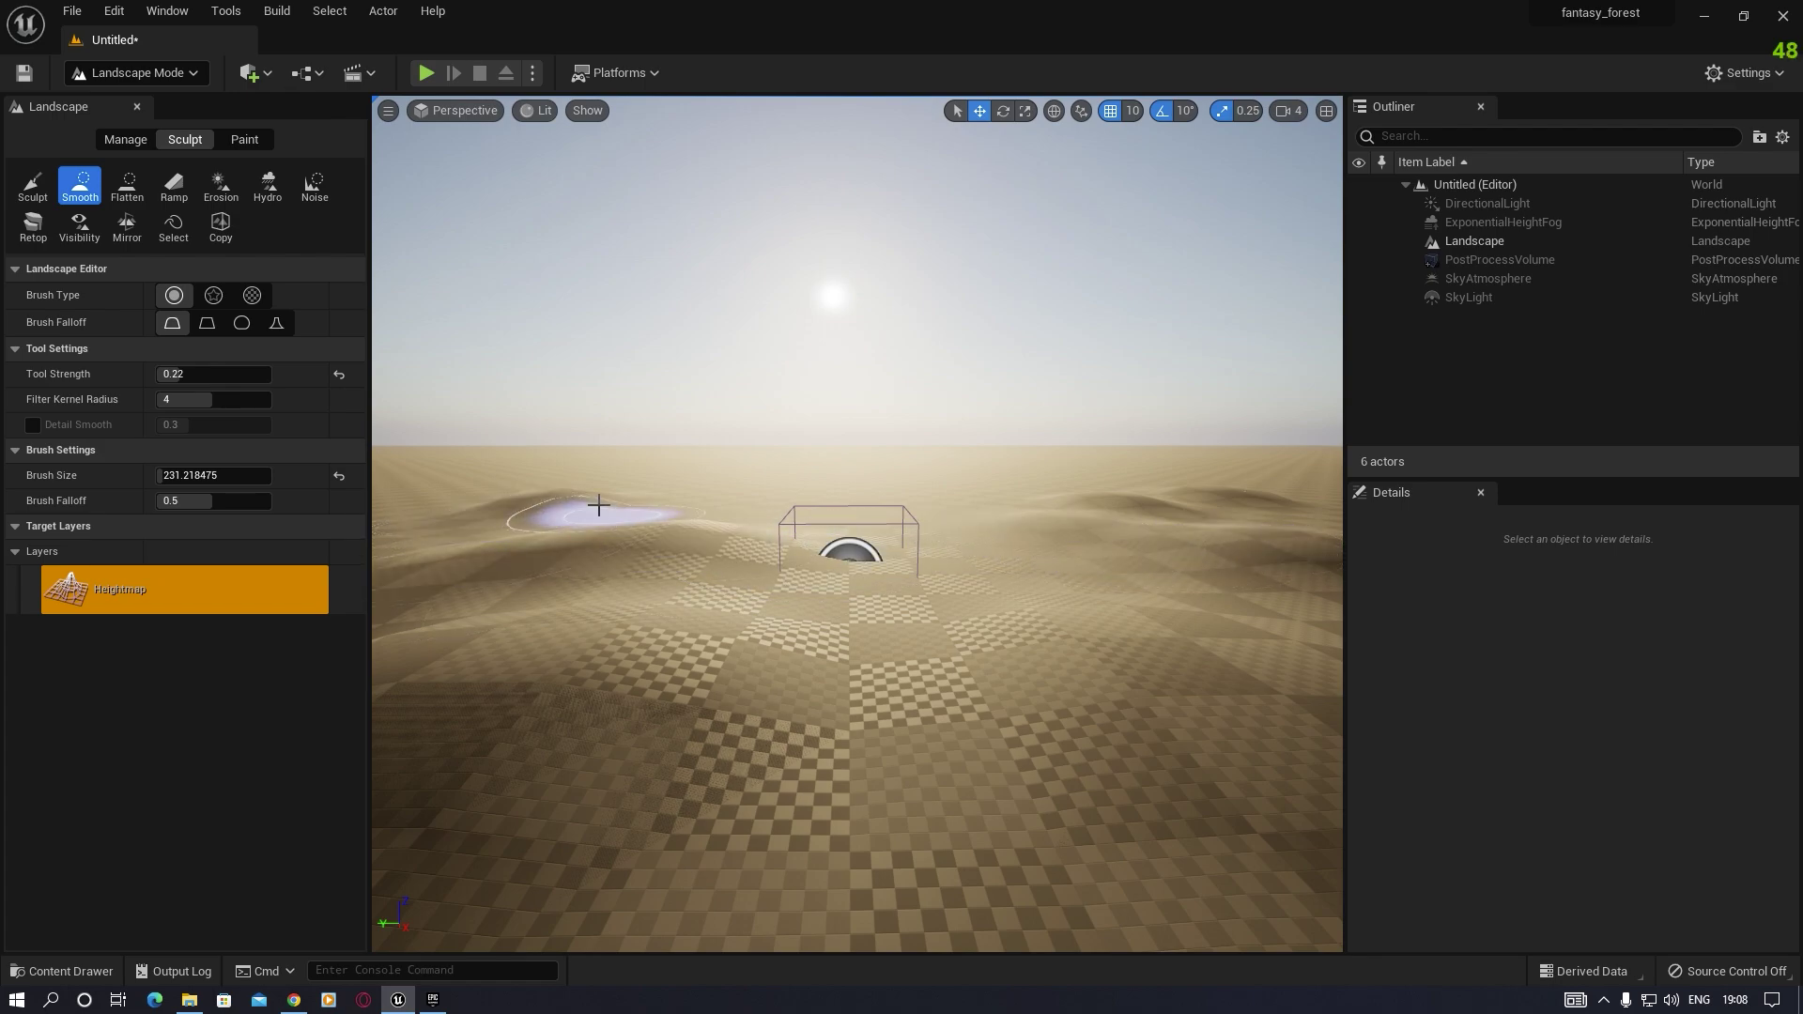
{"action": "left_click", "coordinate": [33, 185]}
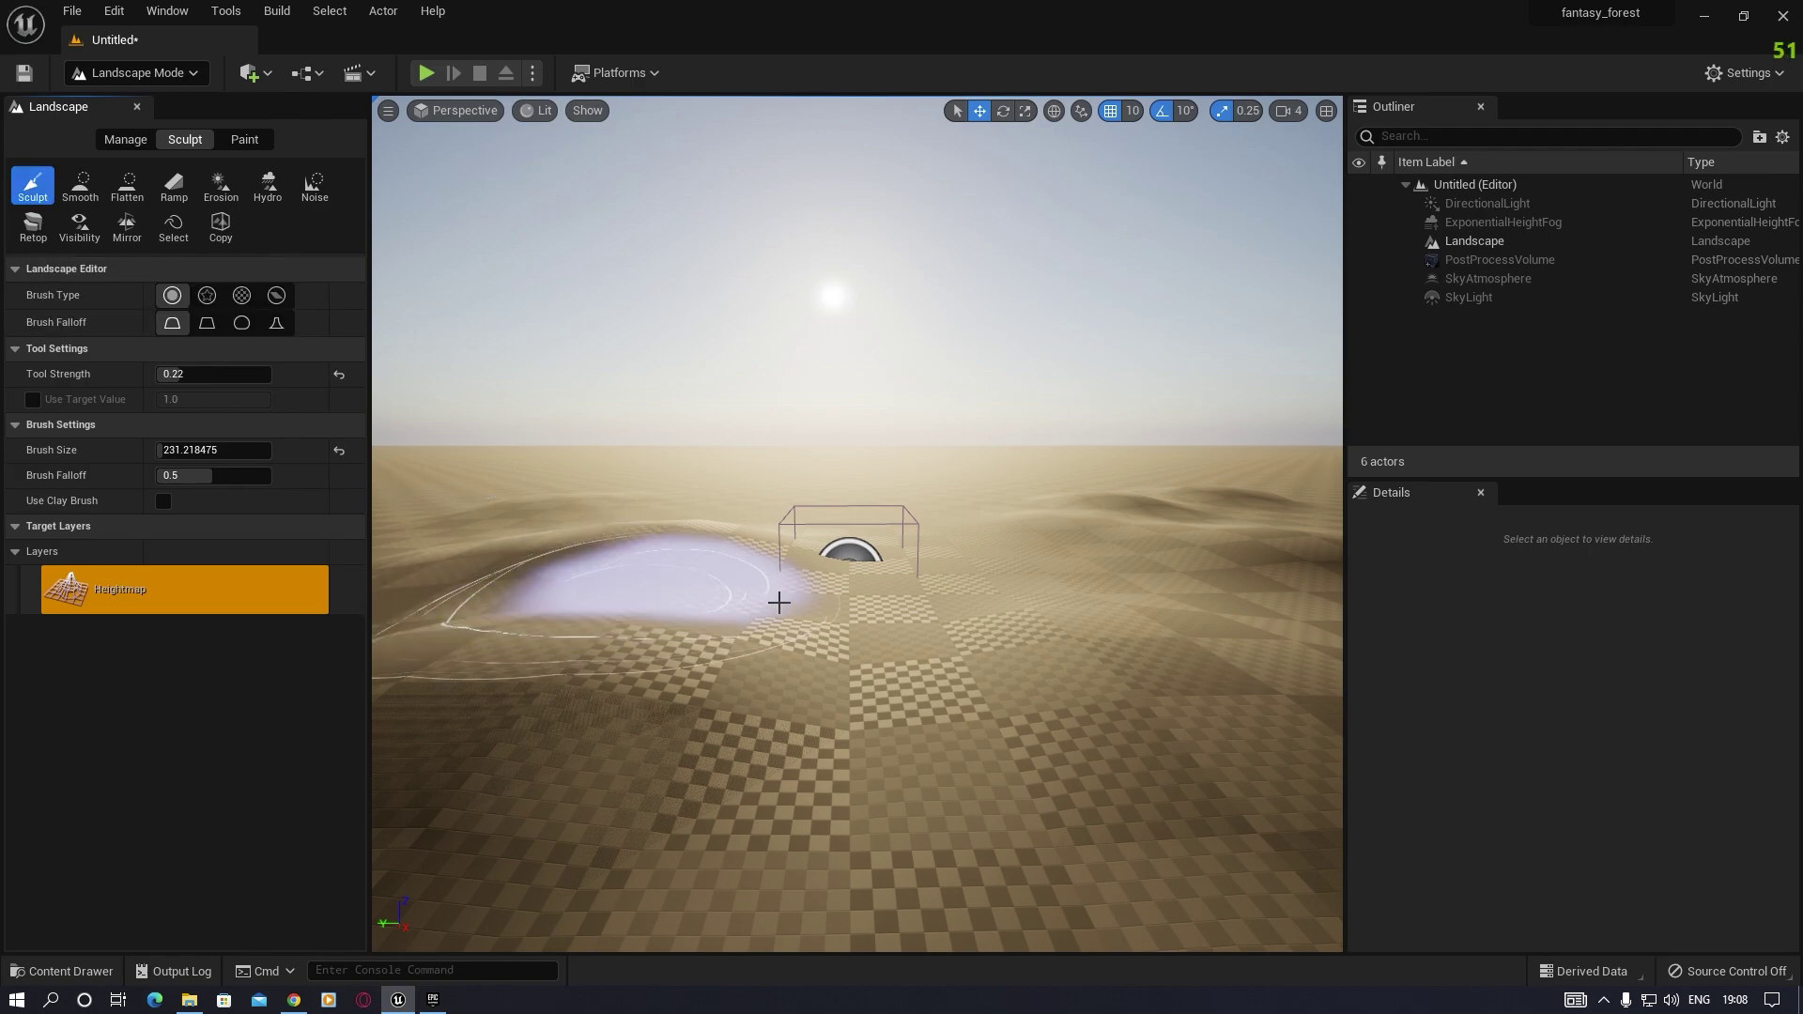
{"action": "mouse_move", "coordinate": [777, 600]}
{"action": "left_mouse_down"}
{"action": "mouse_move", "coordinate": [660, 539]}
{"action": "mouse_move", "coordinate": [733, 536]}
{"action": "mouse_move", "coordinate": [692, 536]}
{"action": "left_mouse_up"}
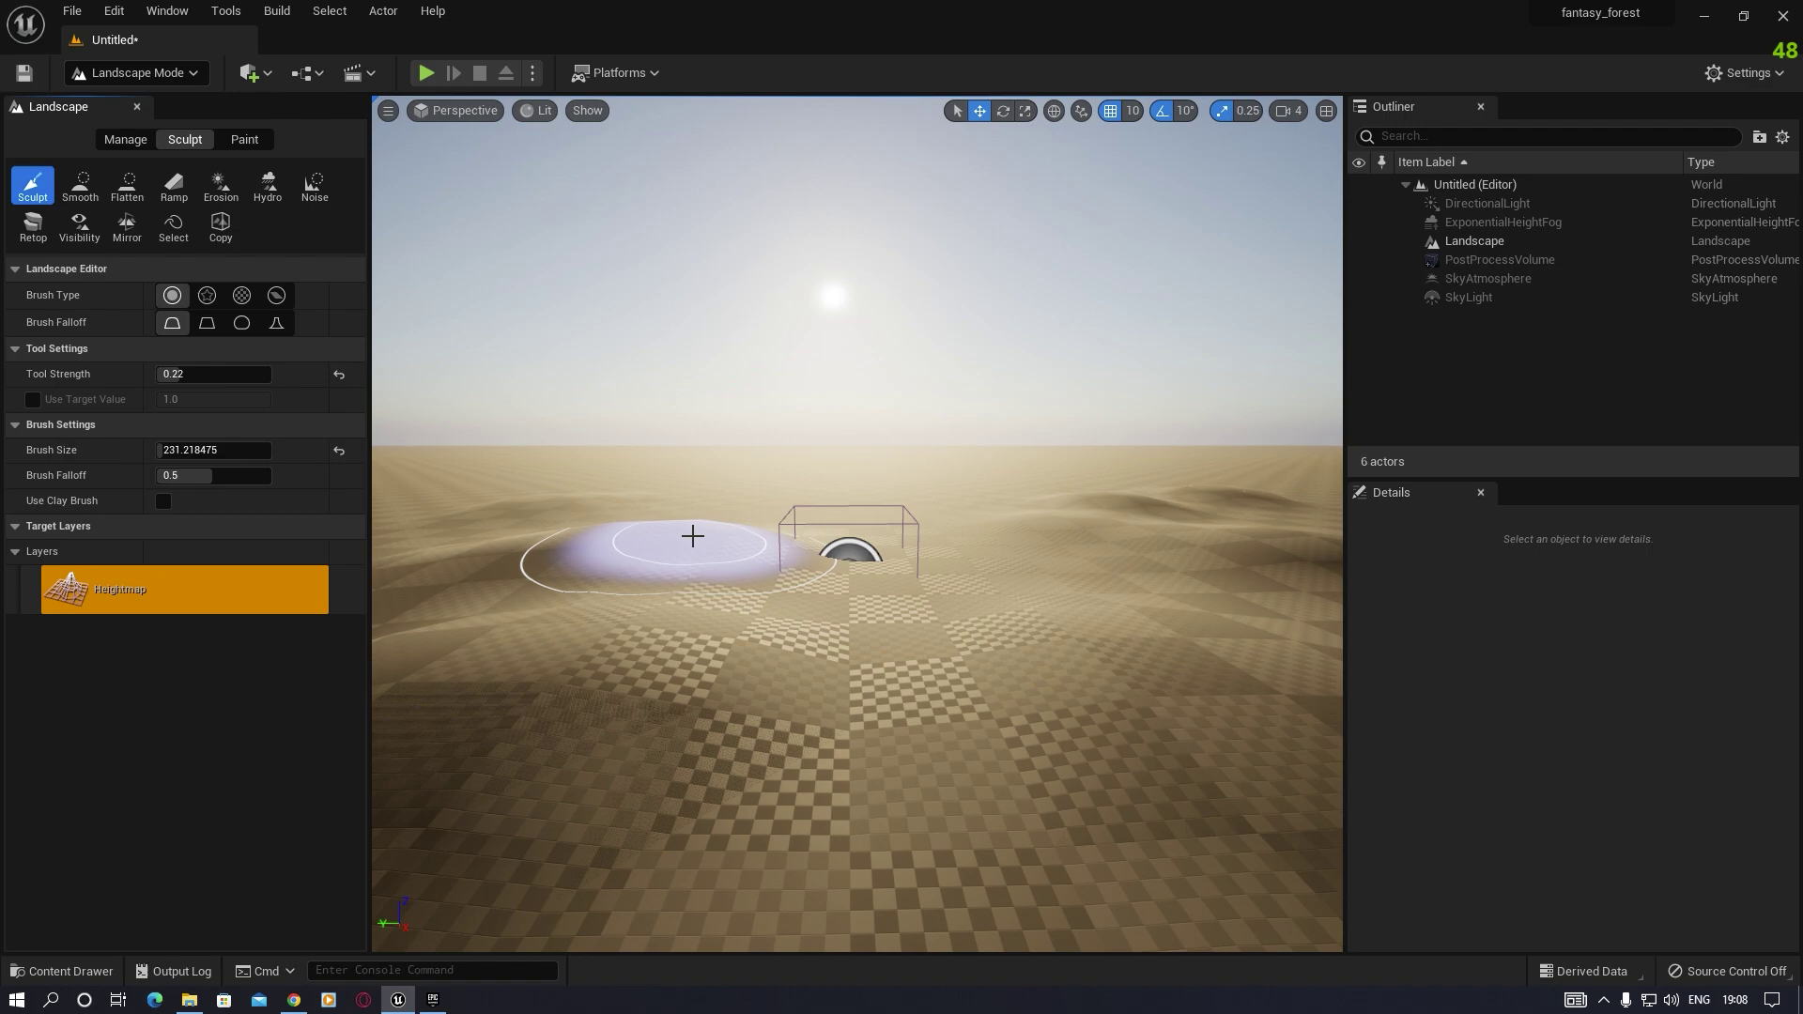
{"action": "mouse_move", "coordinate": [700, 543]}
{"action": "left_mouse_down"}
{"action": "mouse_move", "coordinate": [600, 548]}
{"action": "mouse_move", "coordinate": [817, 544]}
{"action": "mouse_move", "coordinate": [808, 597]}
{"action": "left_mouse_up"}
{"action": "left_click", "coordinate": [845, 577]}
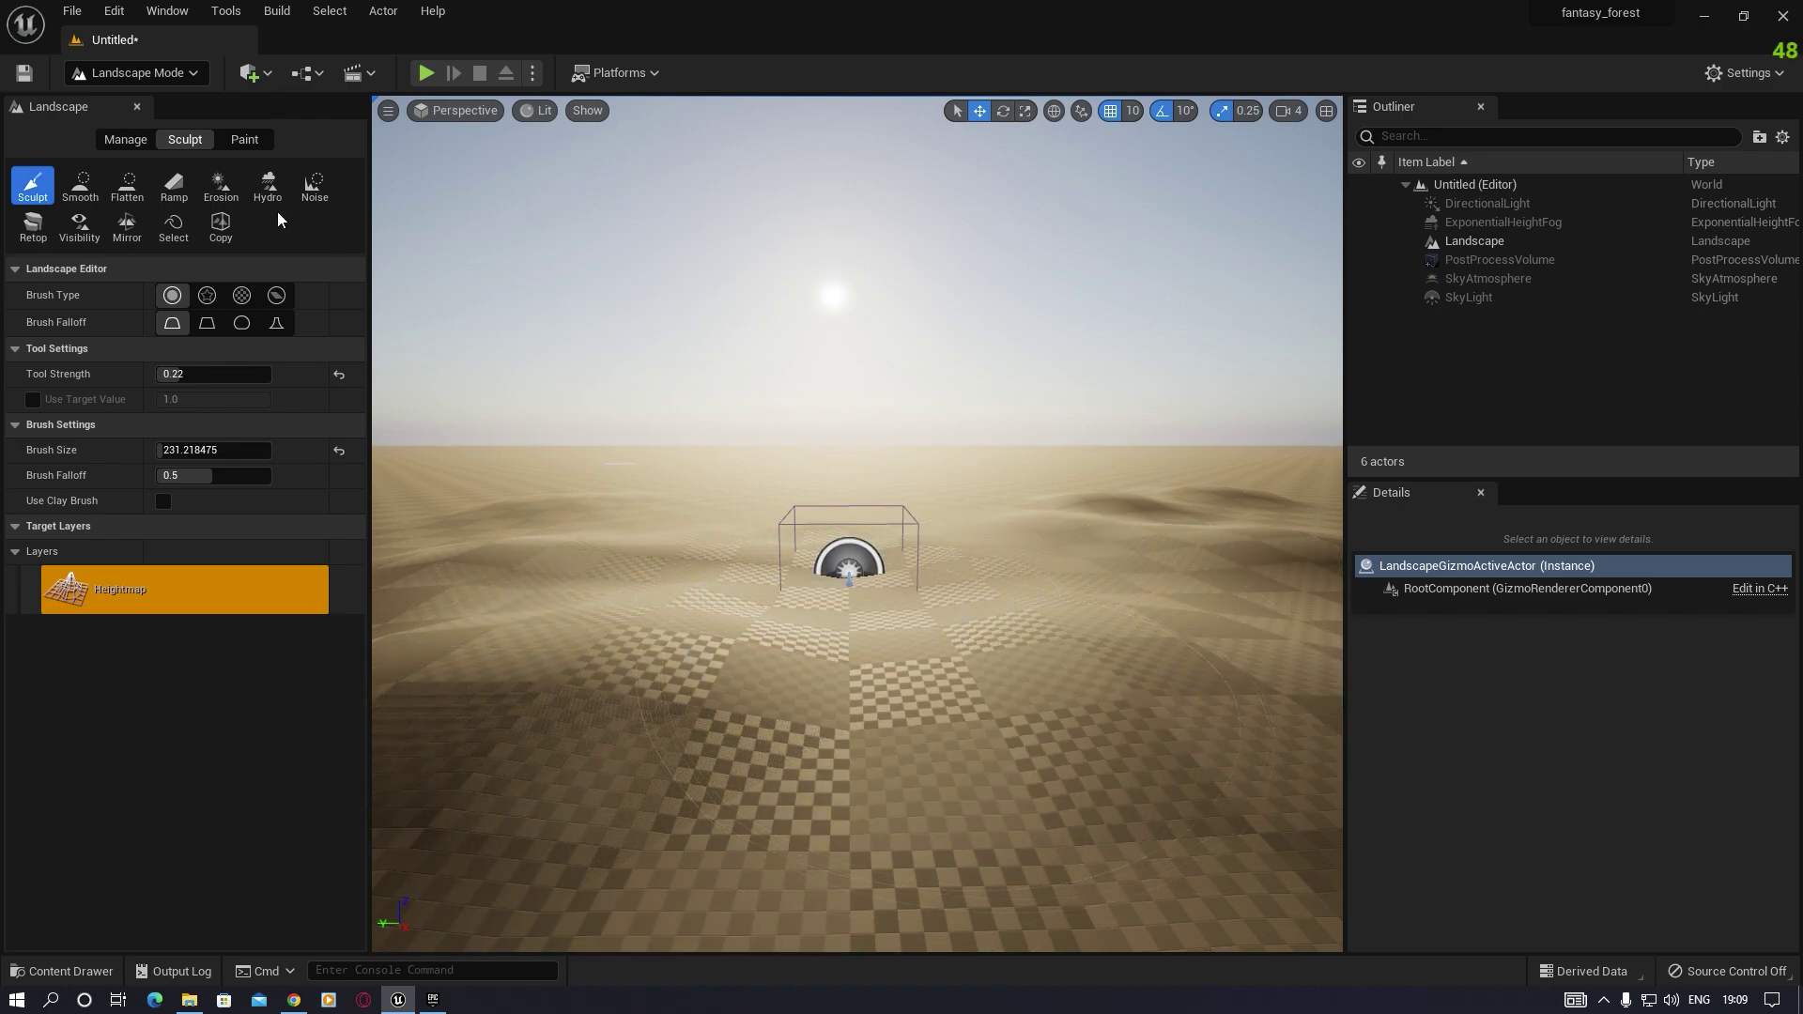
Step: Return to Select mode and open Quixel Bridge from the project's Content folder to add Quixel content
{"action": "left_click", "coordinate": [172, 73]}
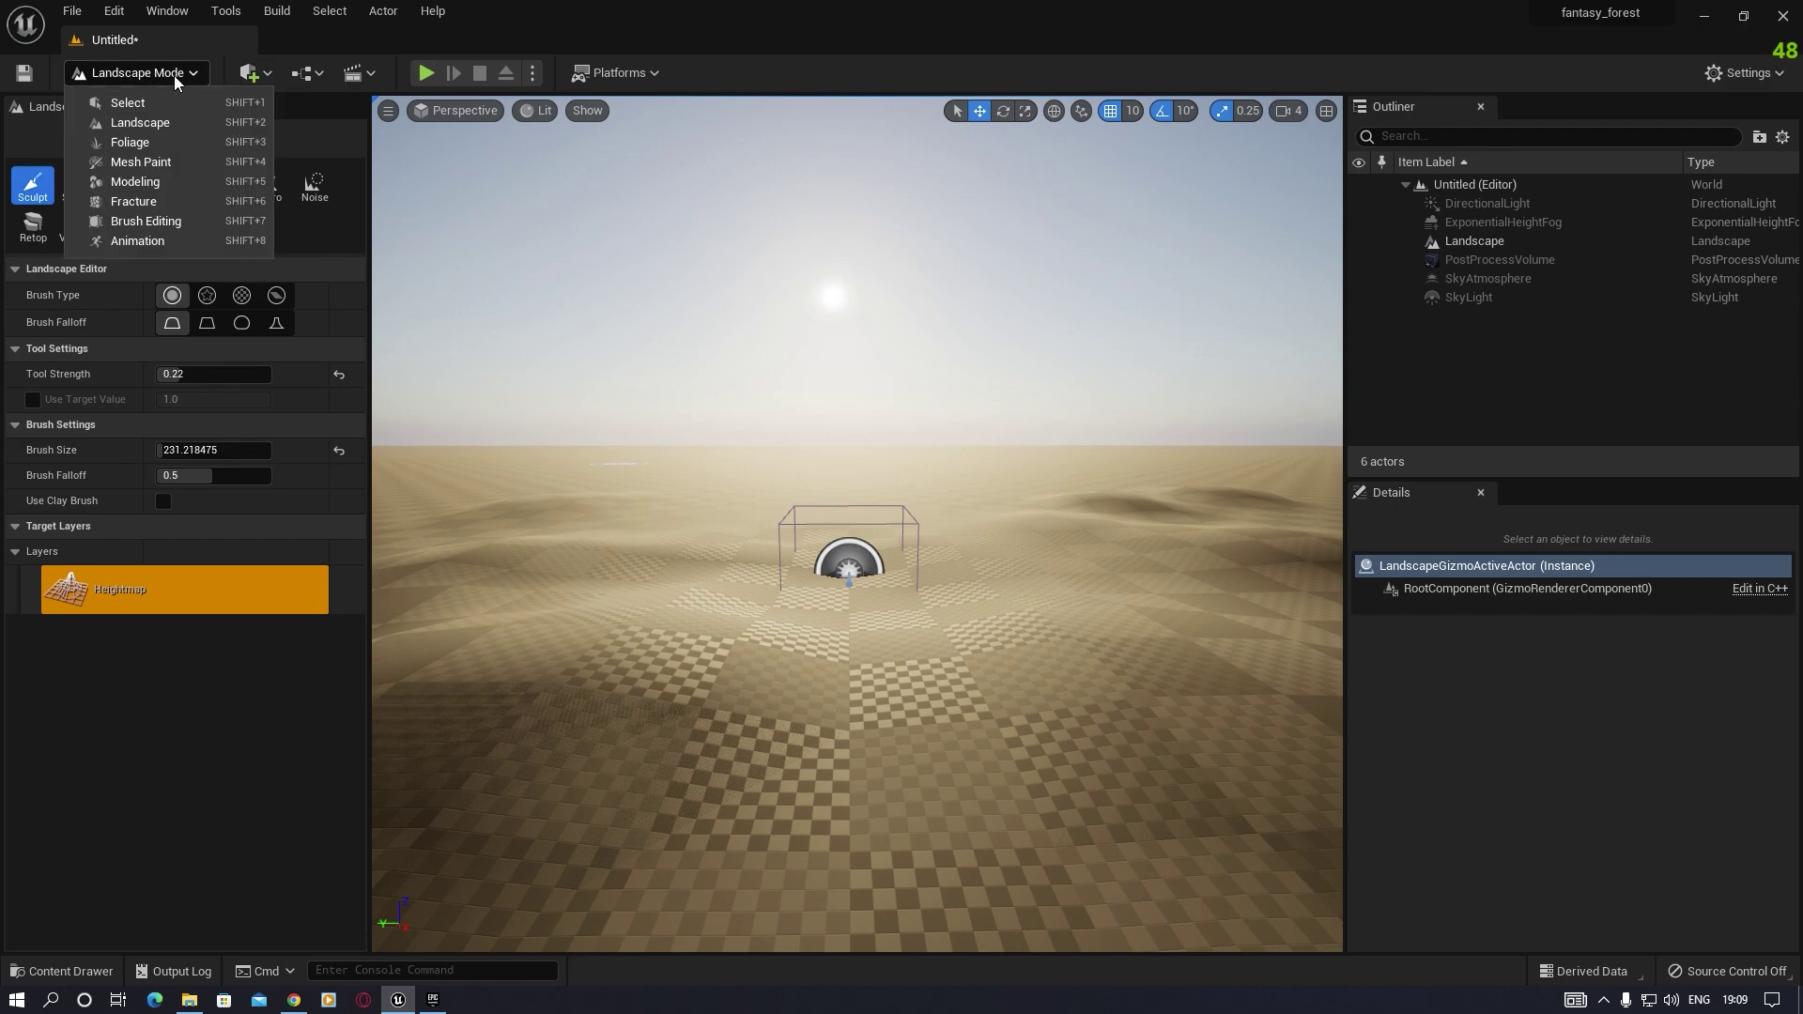
{"action": "left_click", "coordinate": [155, 98]}
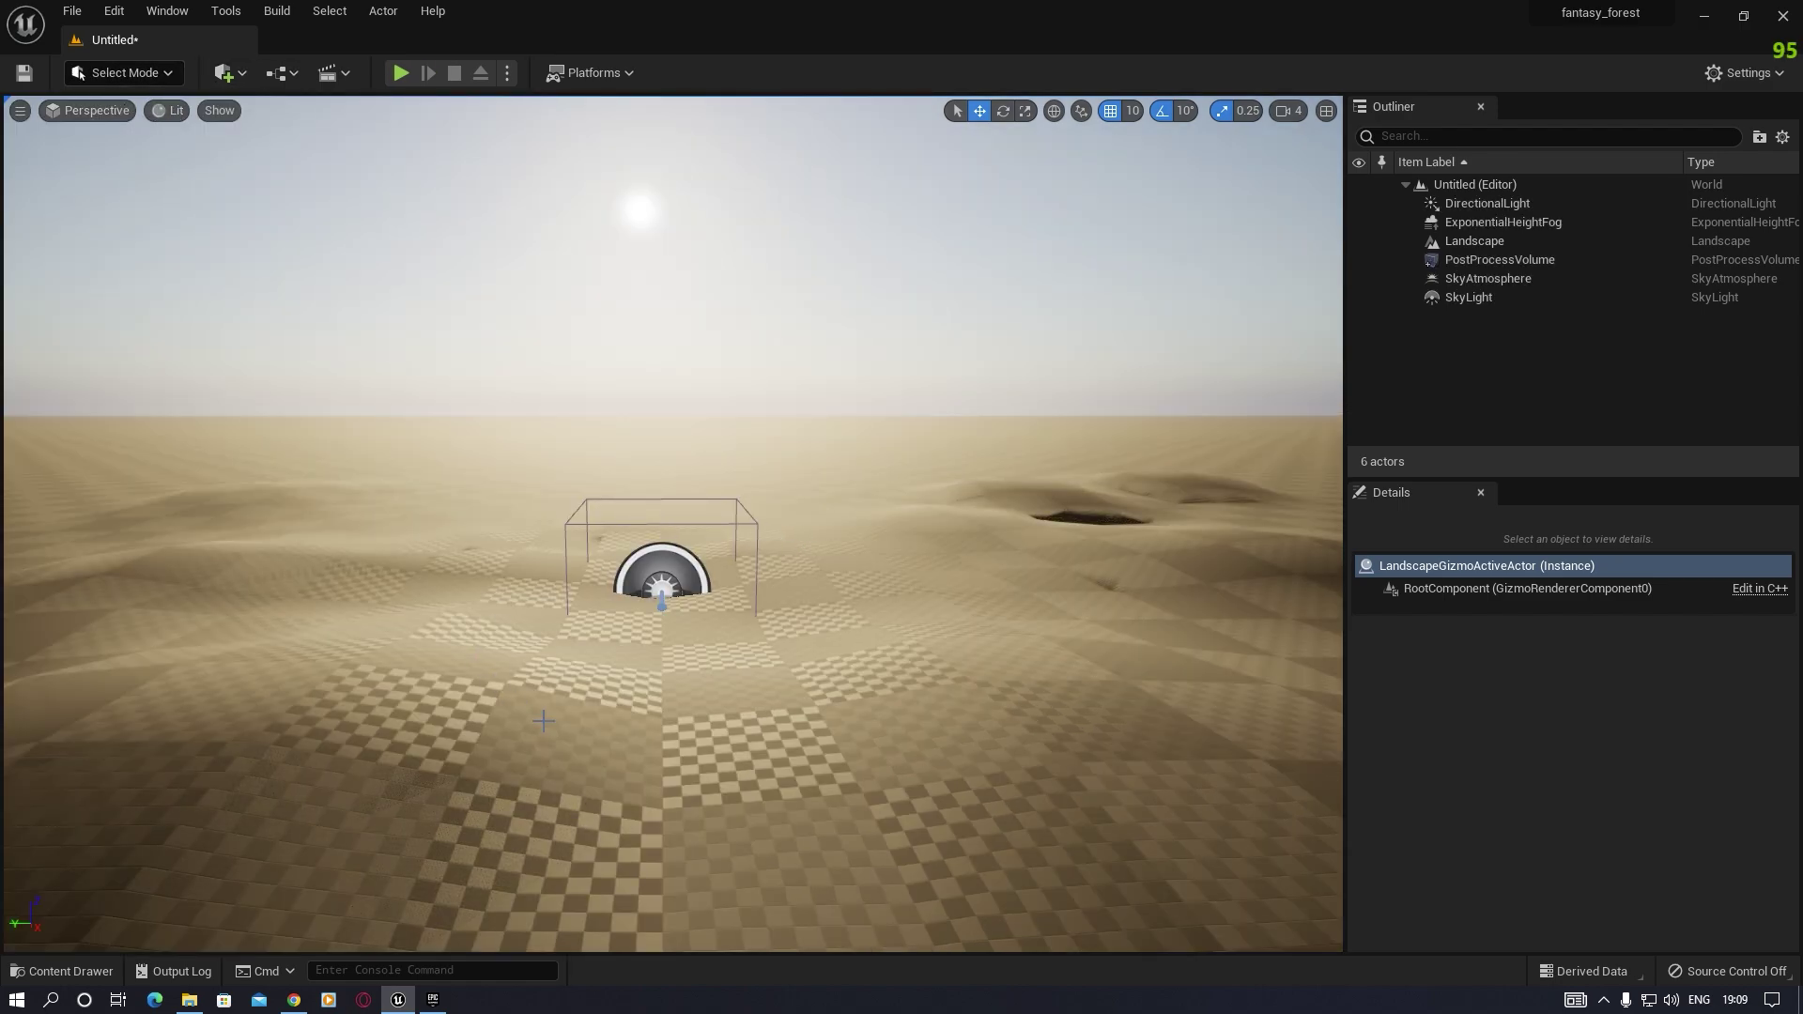
{"action": "left_click", "coordinate": [63, 972]}
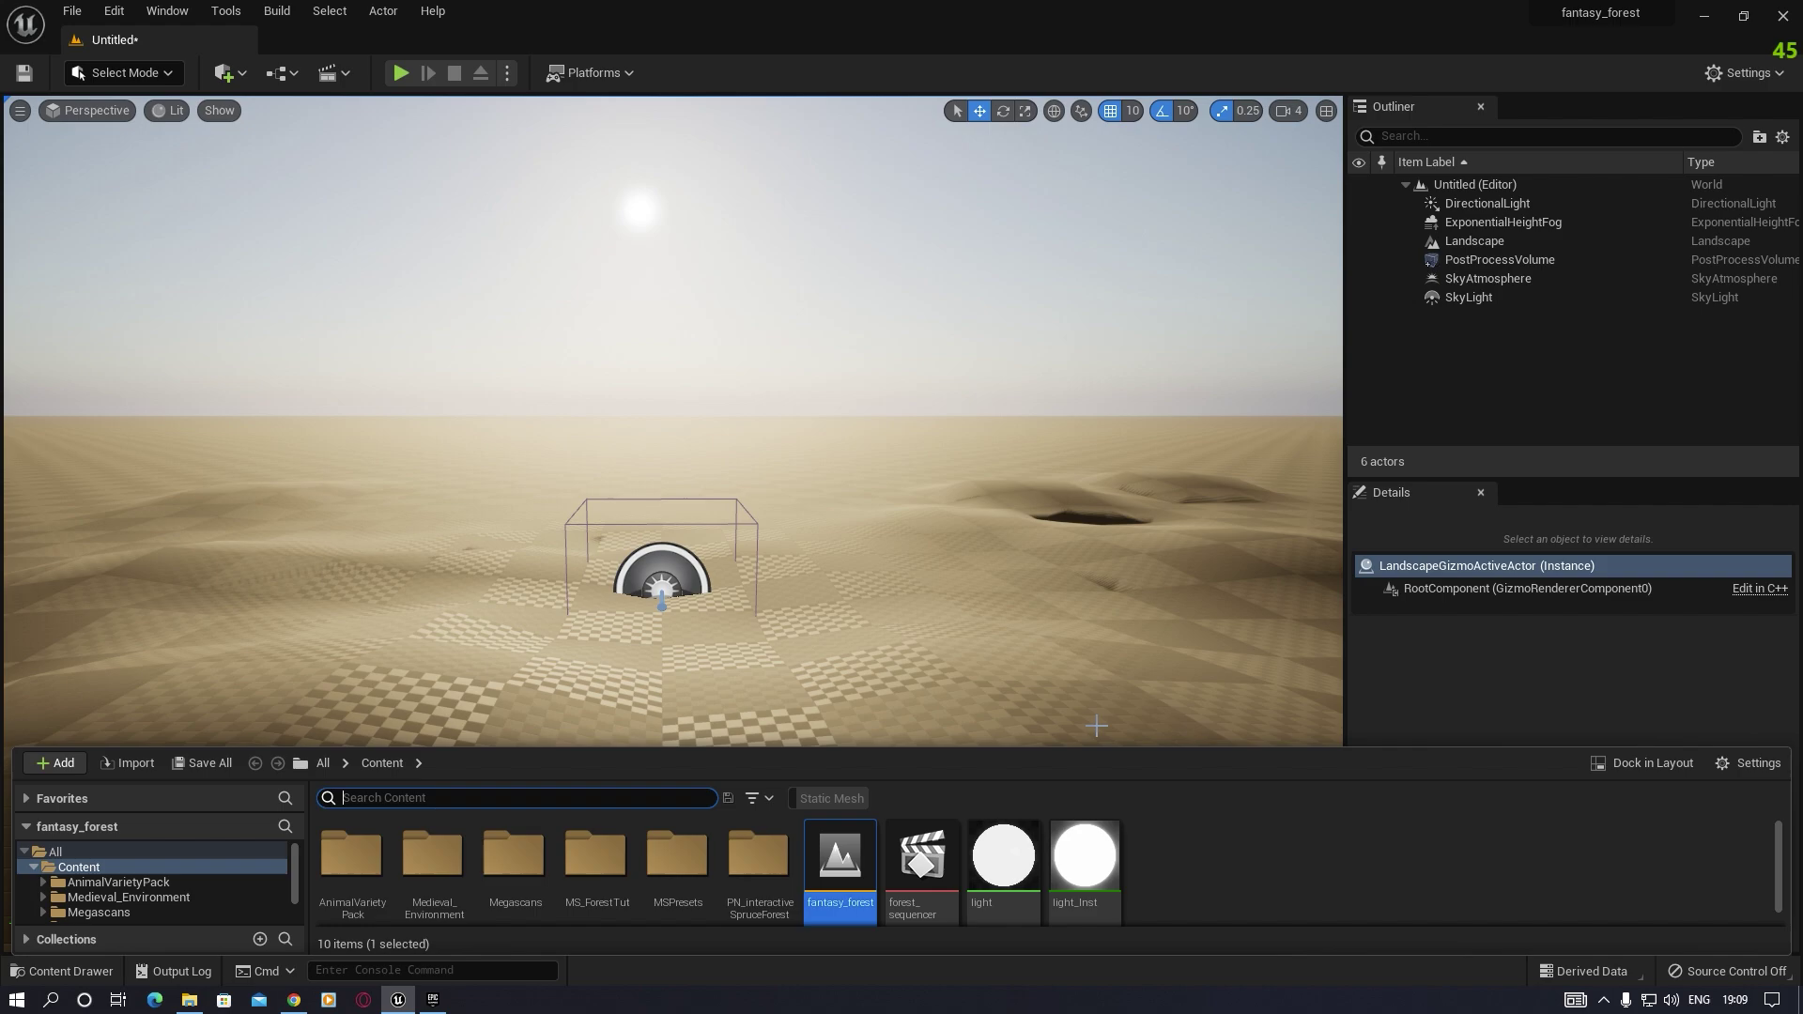
{"action": "left_click_drag", "start_coordinate": [1096, 749], "coordinate": [1096, 657]}
{"action": "right_click", "coordinate": [1172, 759]}
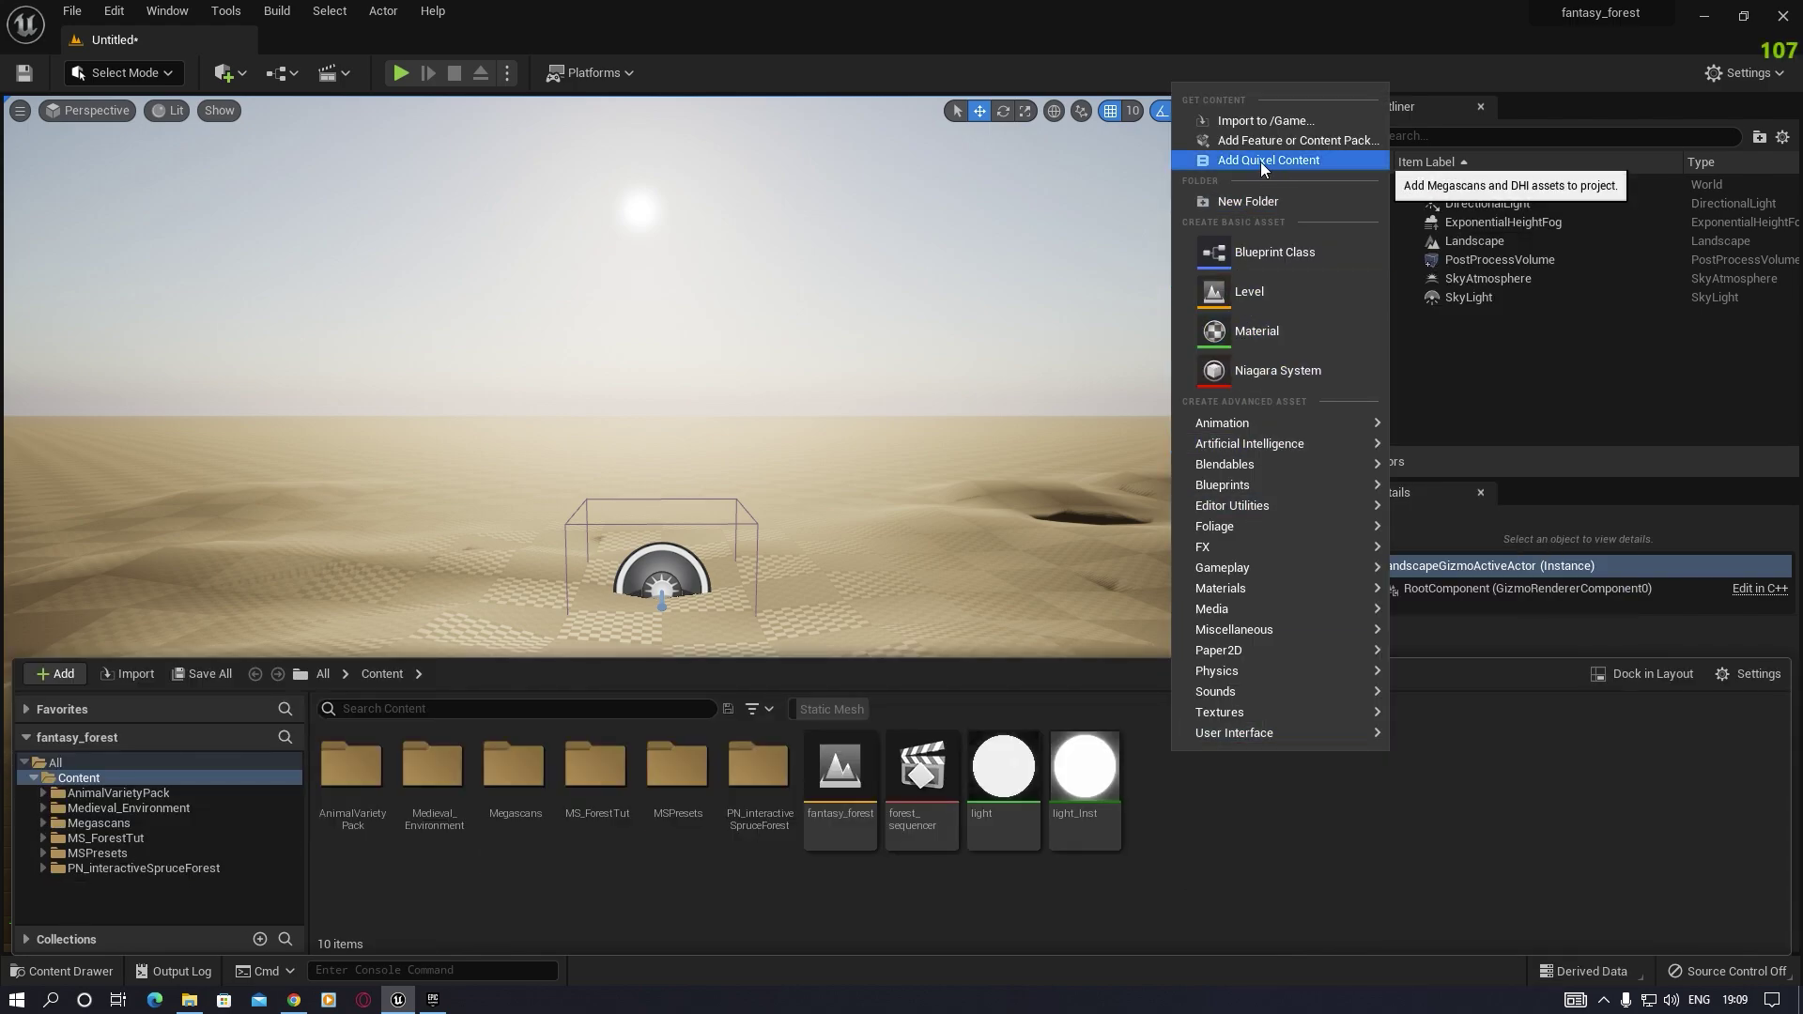
{"action": "left_click", "coordinate": [1260, 161]}
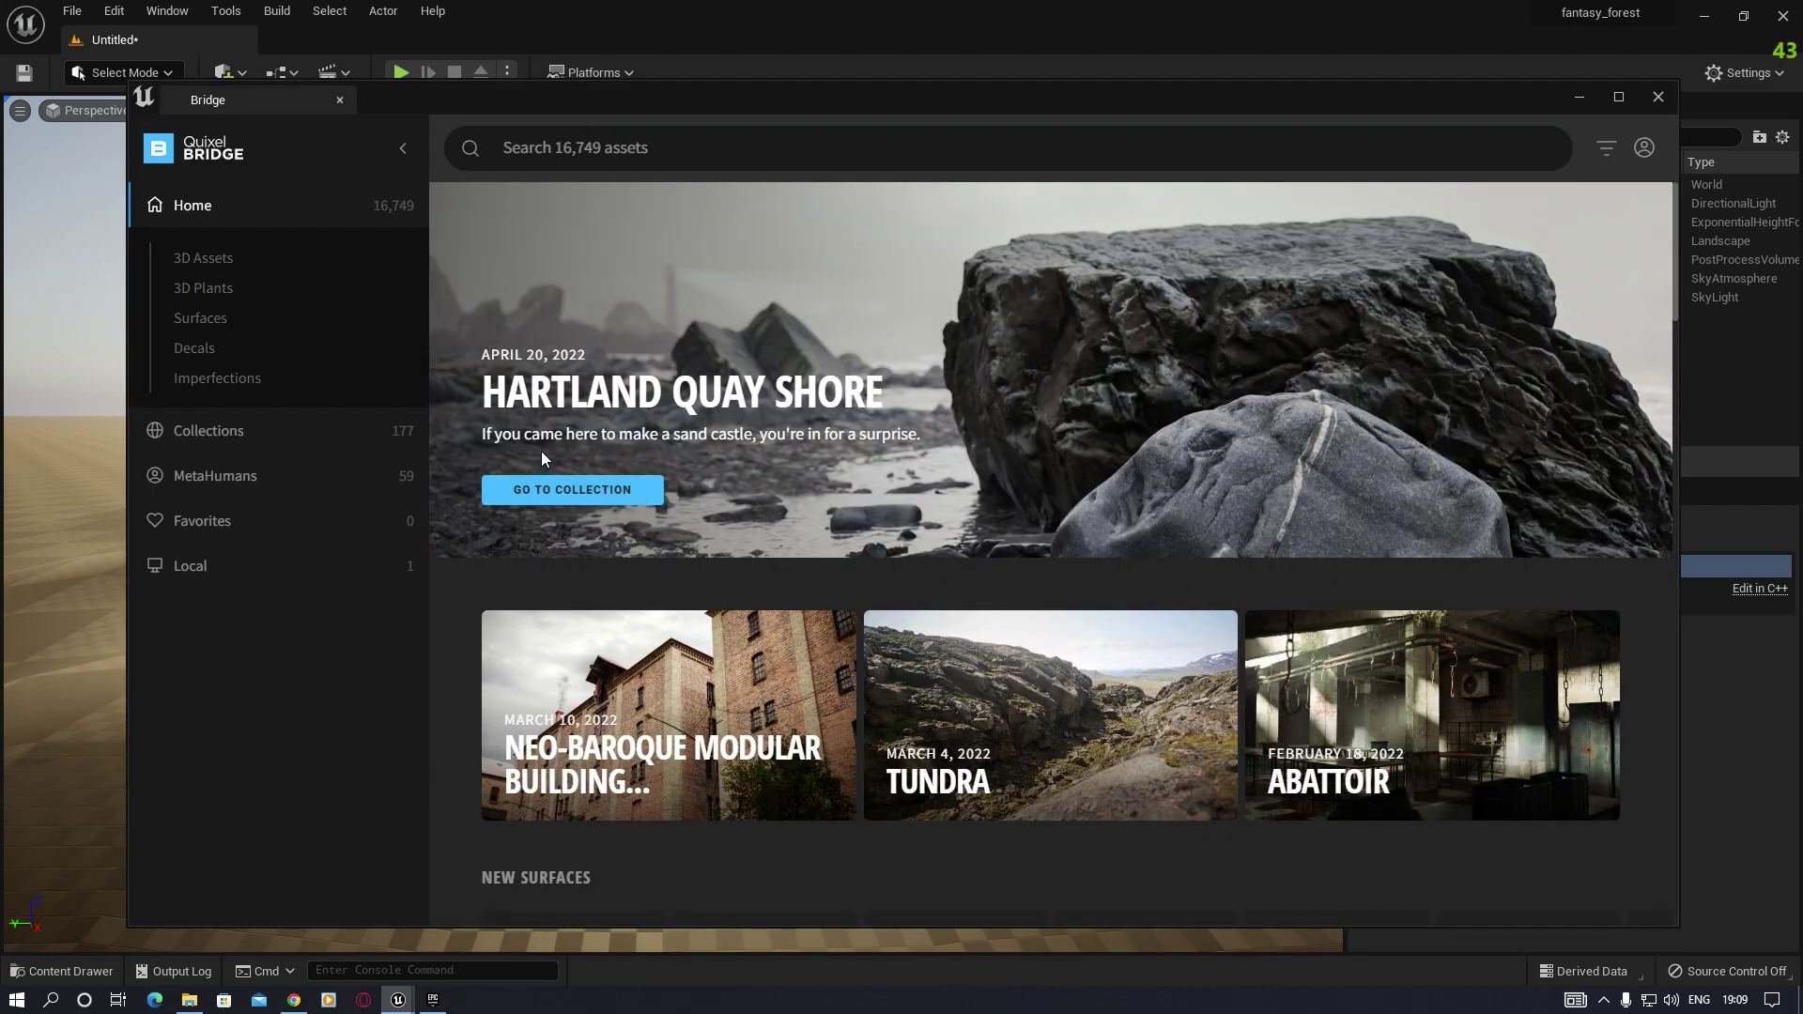
Step: Find the Ground Roots surface in Bridge, download it at Medium Quality and add it to the project
{"action": "left_click", "coordinate": [202, 319]}
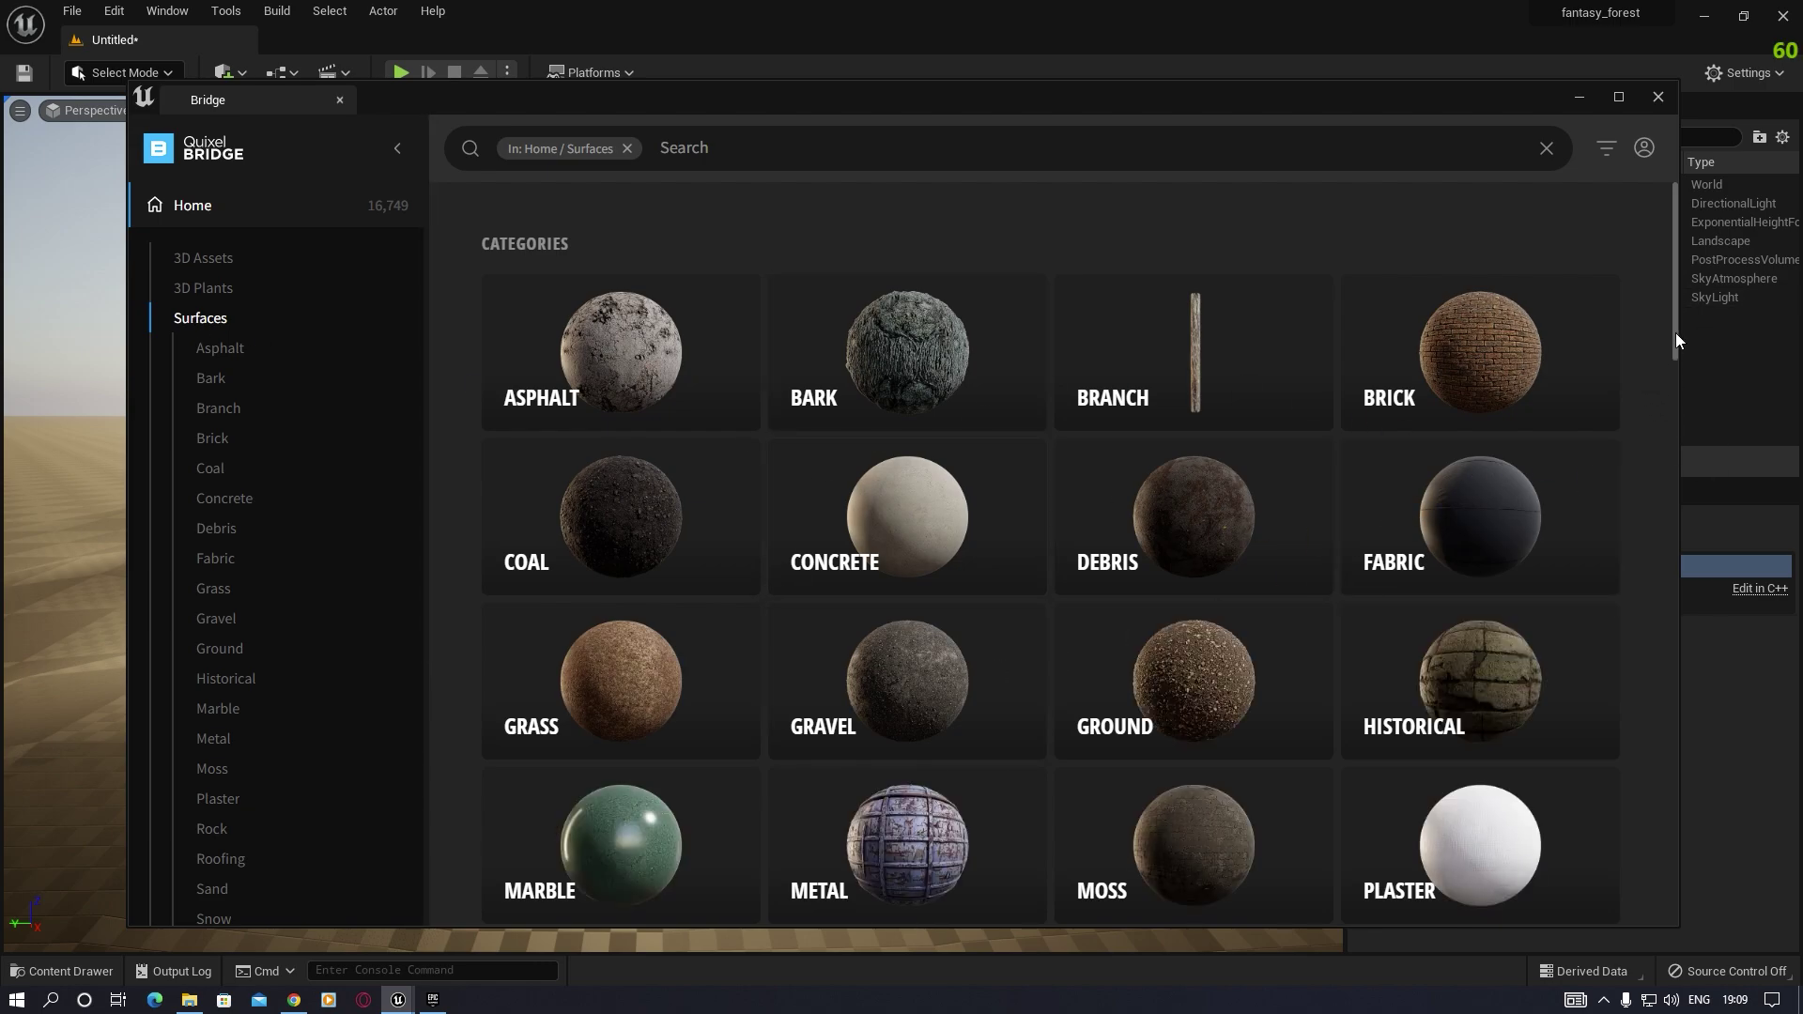
{"action": "left_click_drag", "start_coordinate": [1676, 332], "coordinate": [1670, 627]}
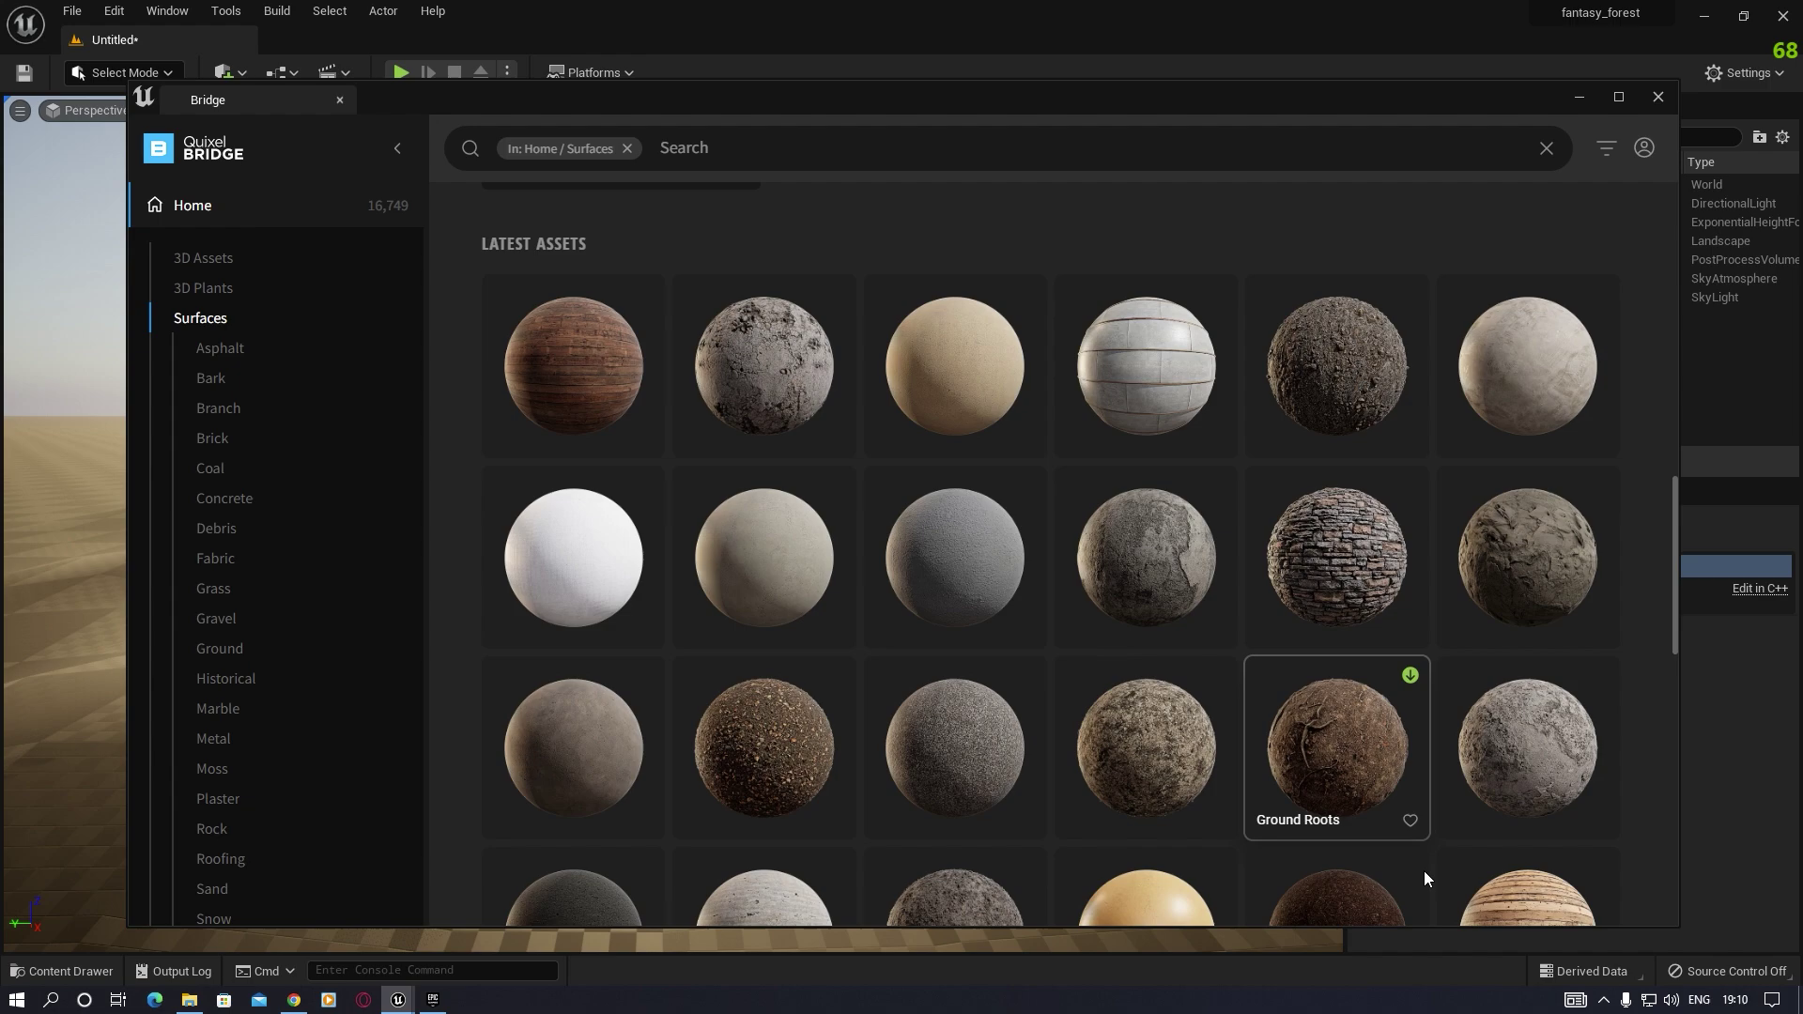
{"action": "left_click", "coordinate": [1331, 734]}
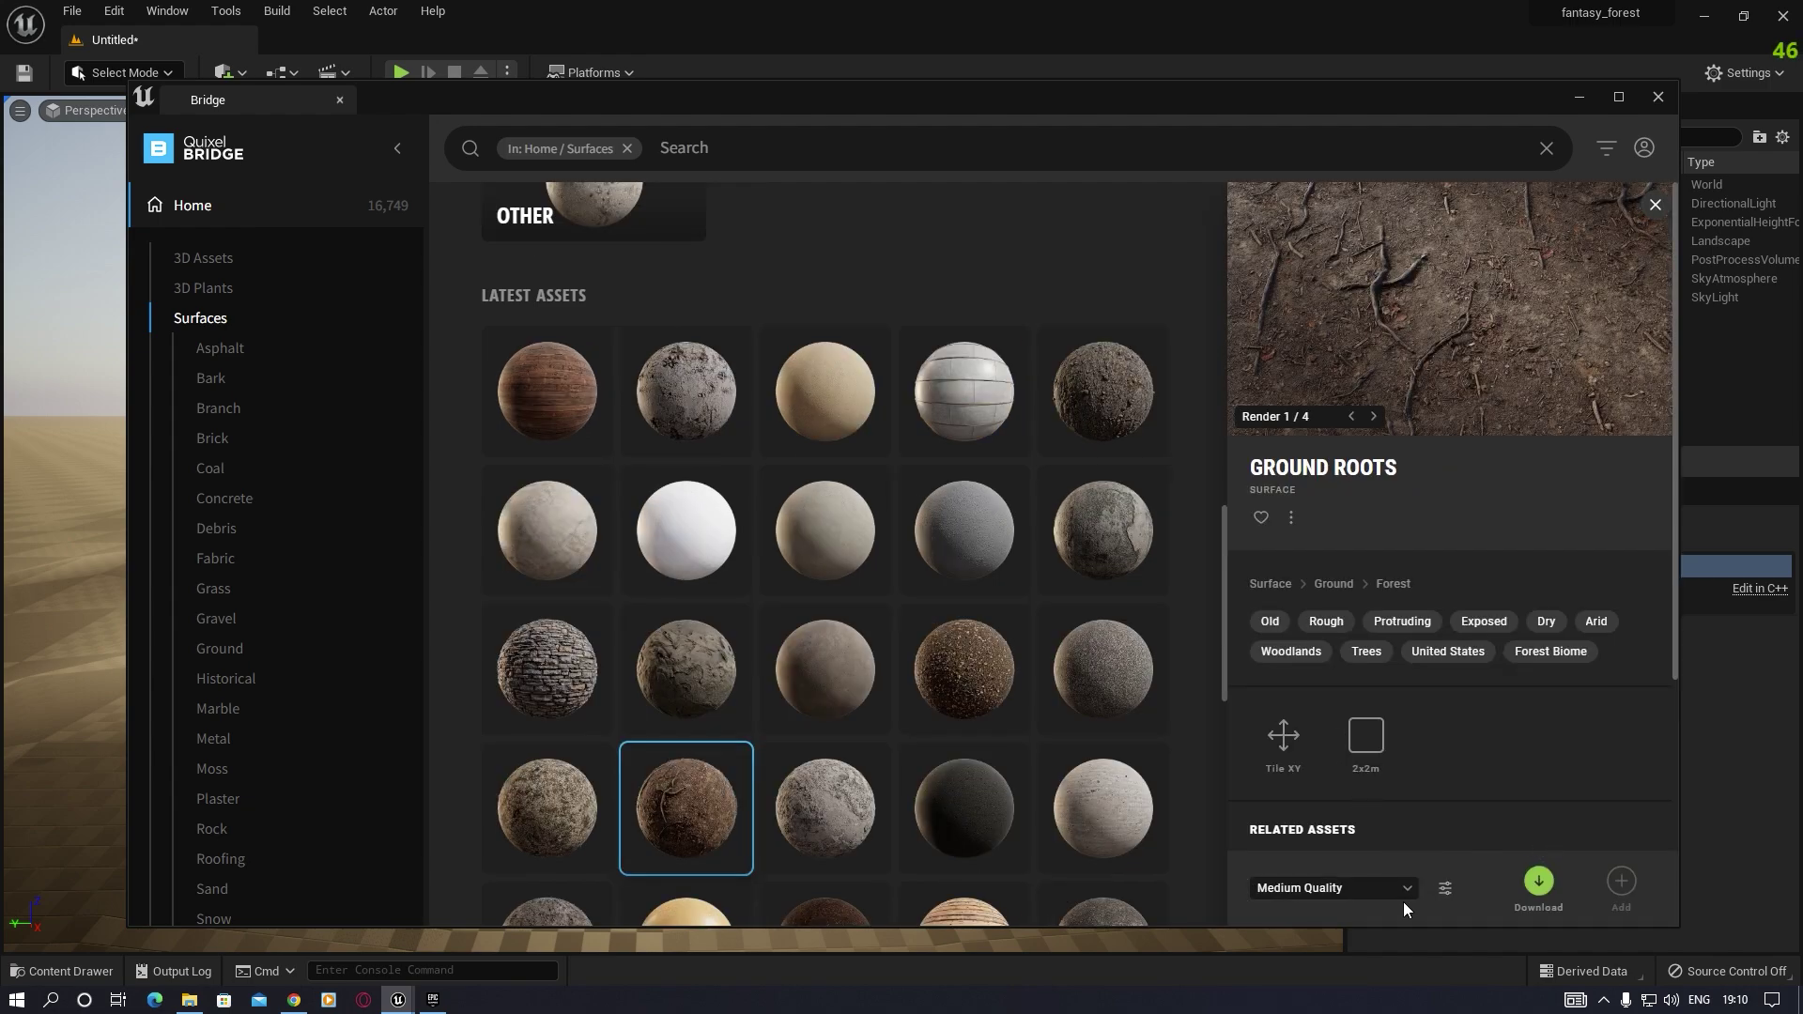
{"action": "left_click", "coordinate": [1327, 888]}
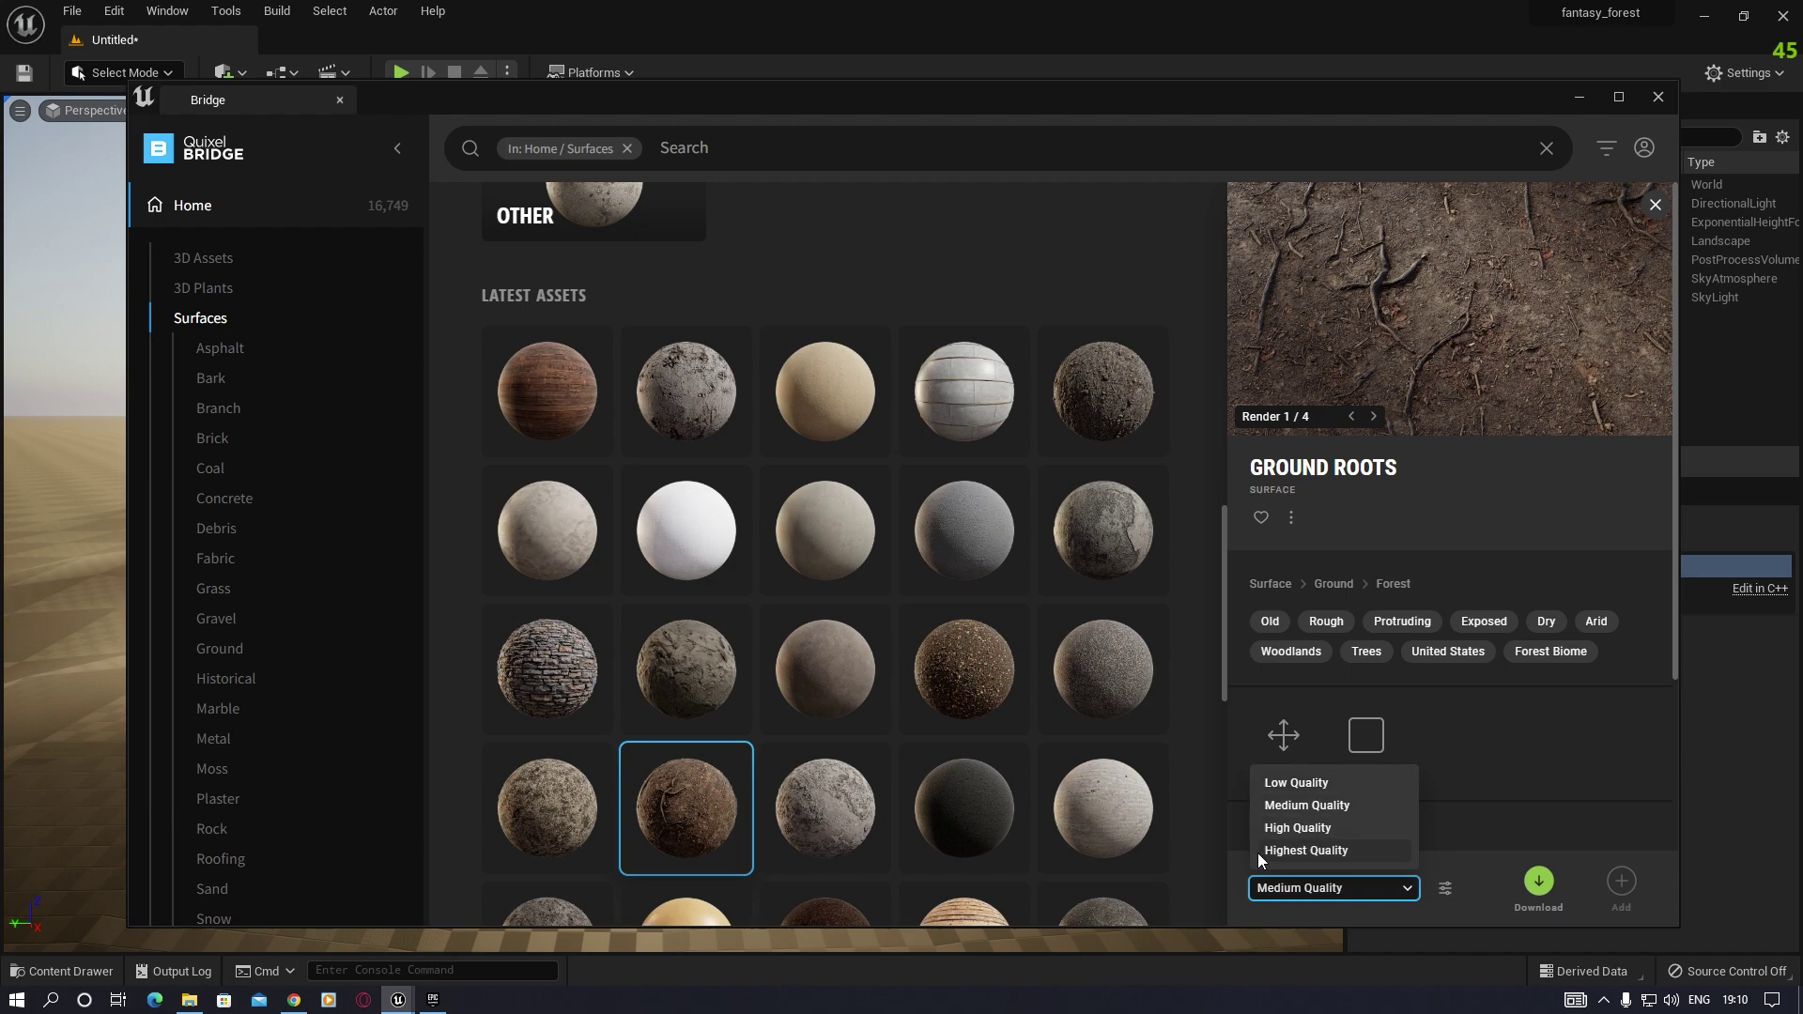
{"action": "left_click", "coordinate": [1308, 808]}
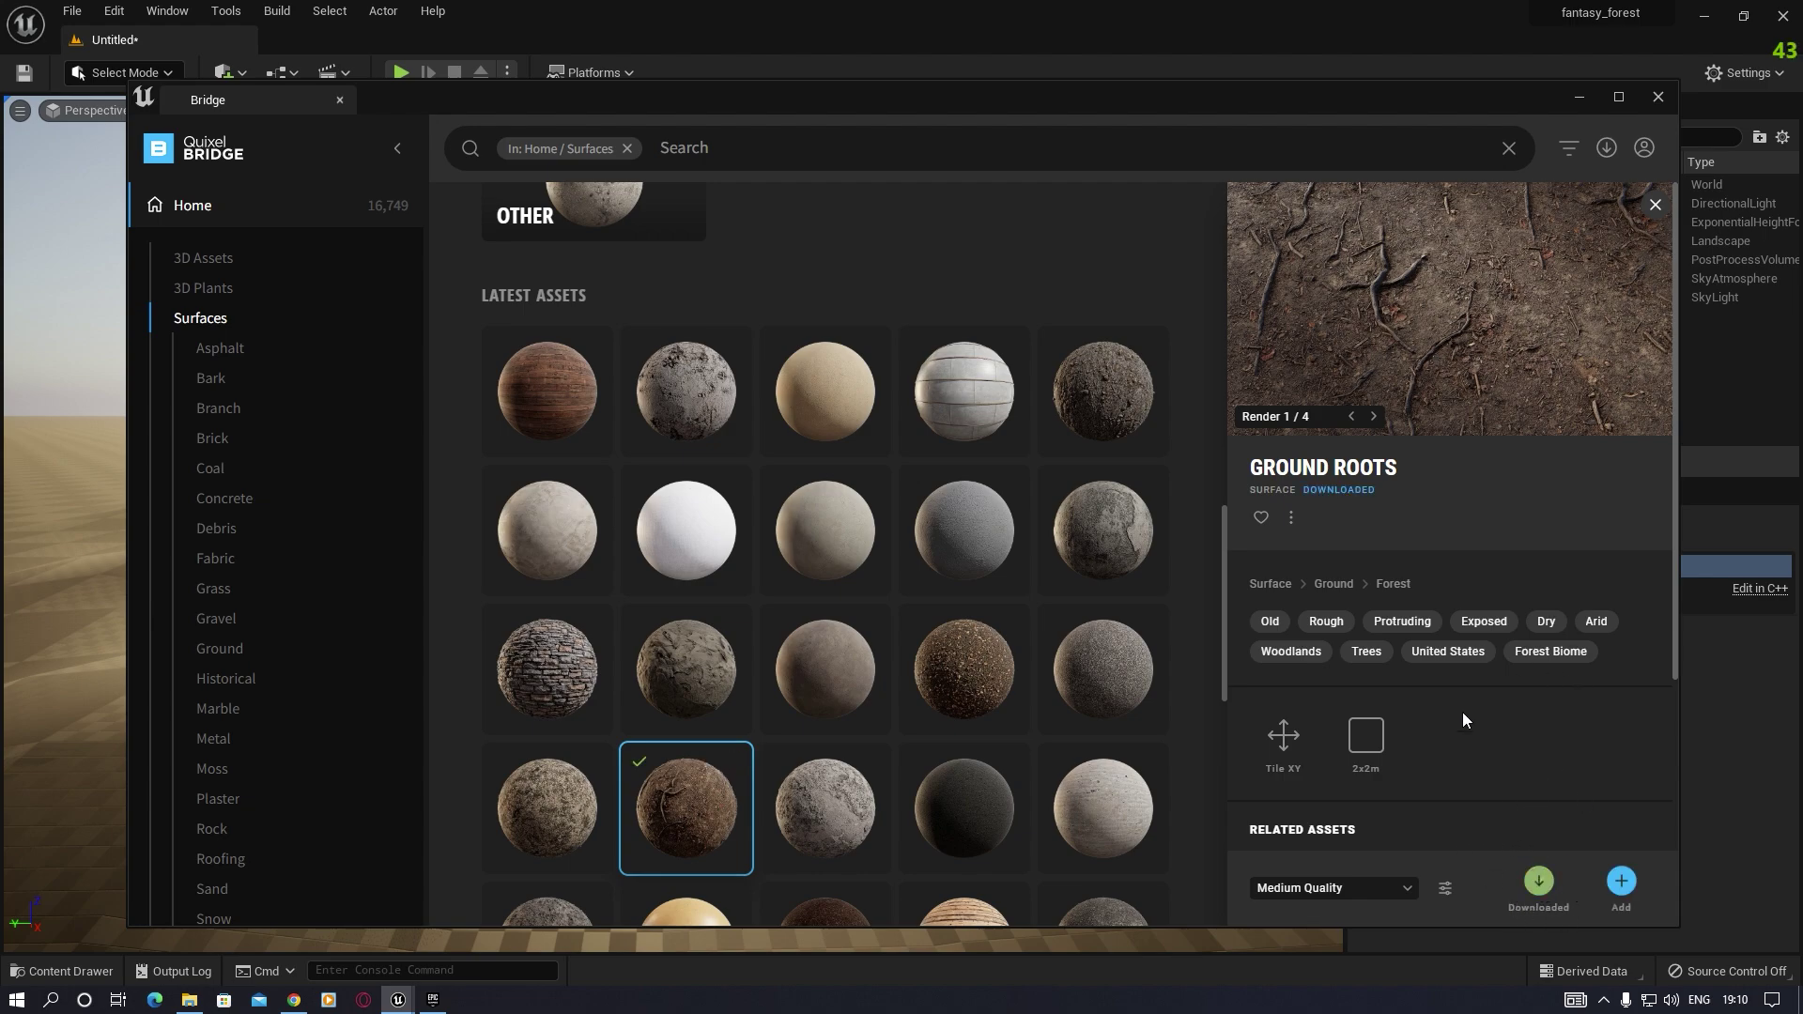
{"action": "left_click", "coordinate": [1622, 883]}
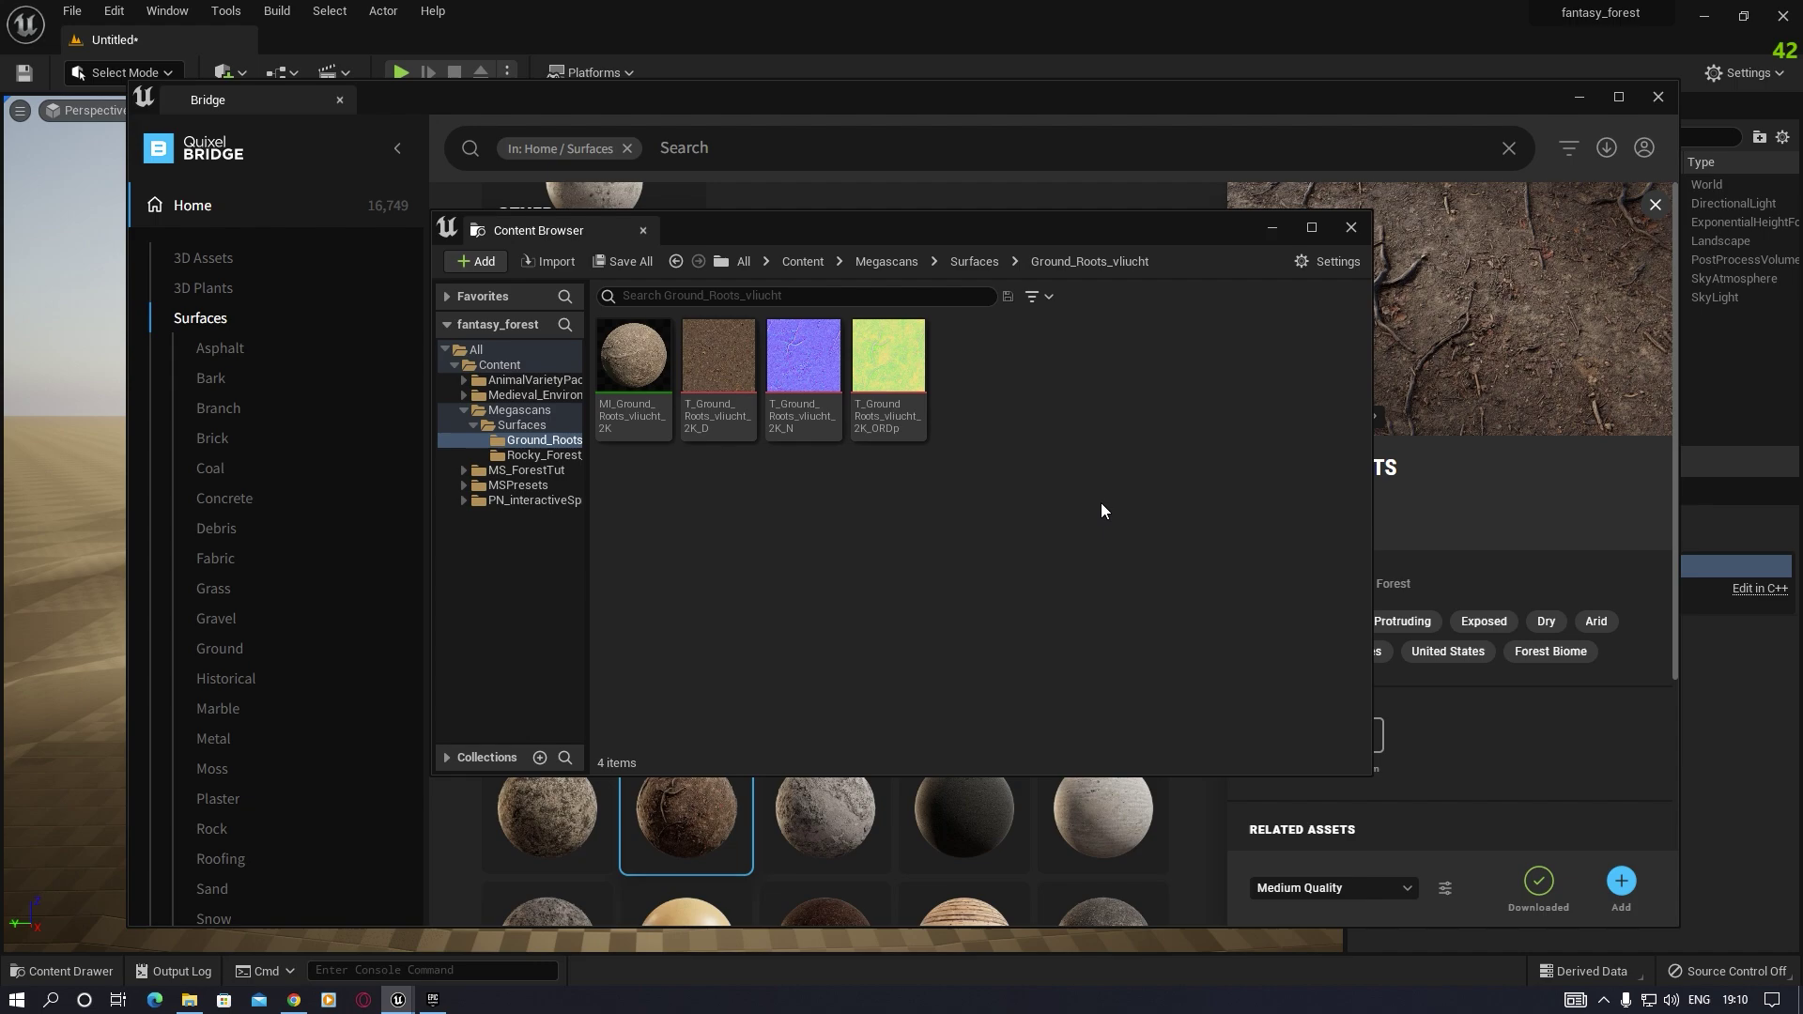
Step: Close the imported asset's folder window and Bridge, and bring up the project's content folders
{"action": "left_click", "coordinate": [1352, 227]}
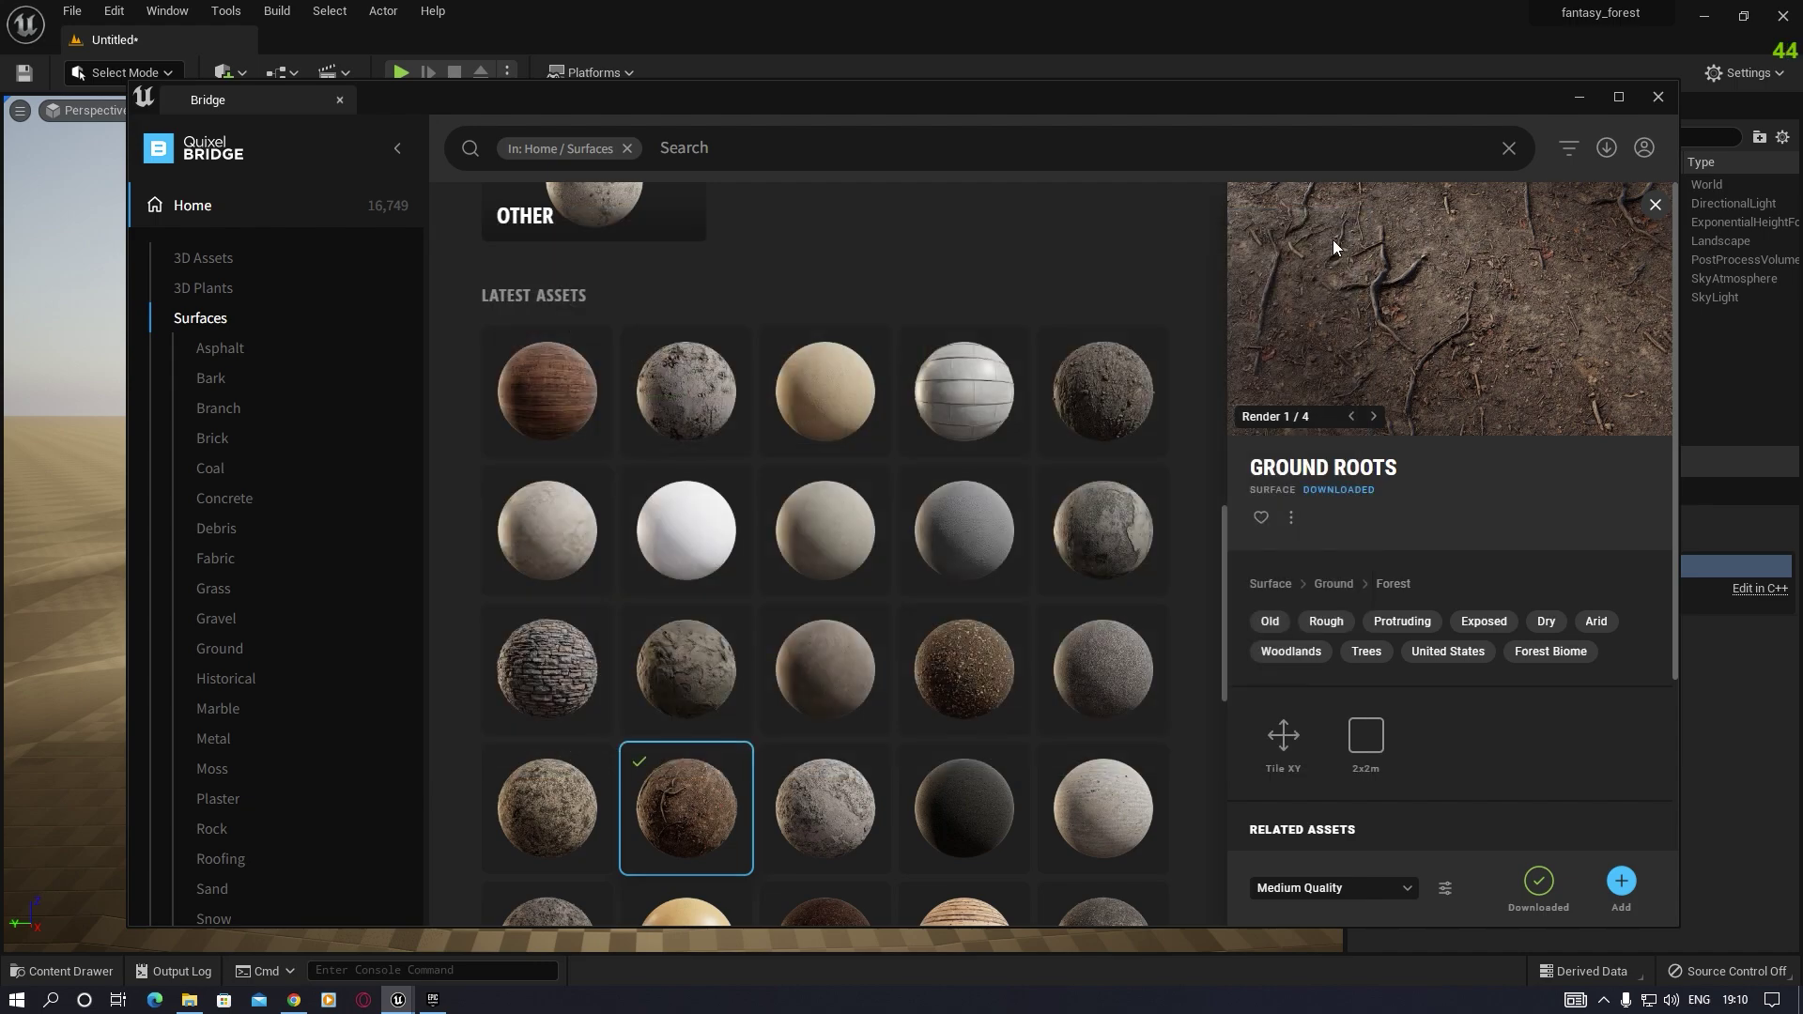
{"action": "left_click", "coordinate": [1657, 99]}
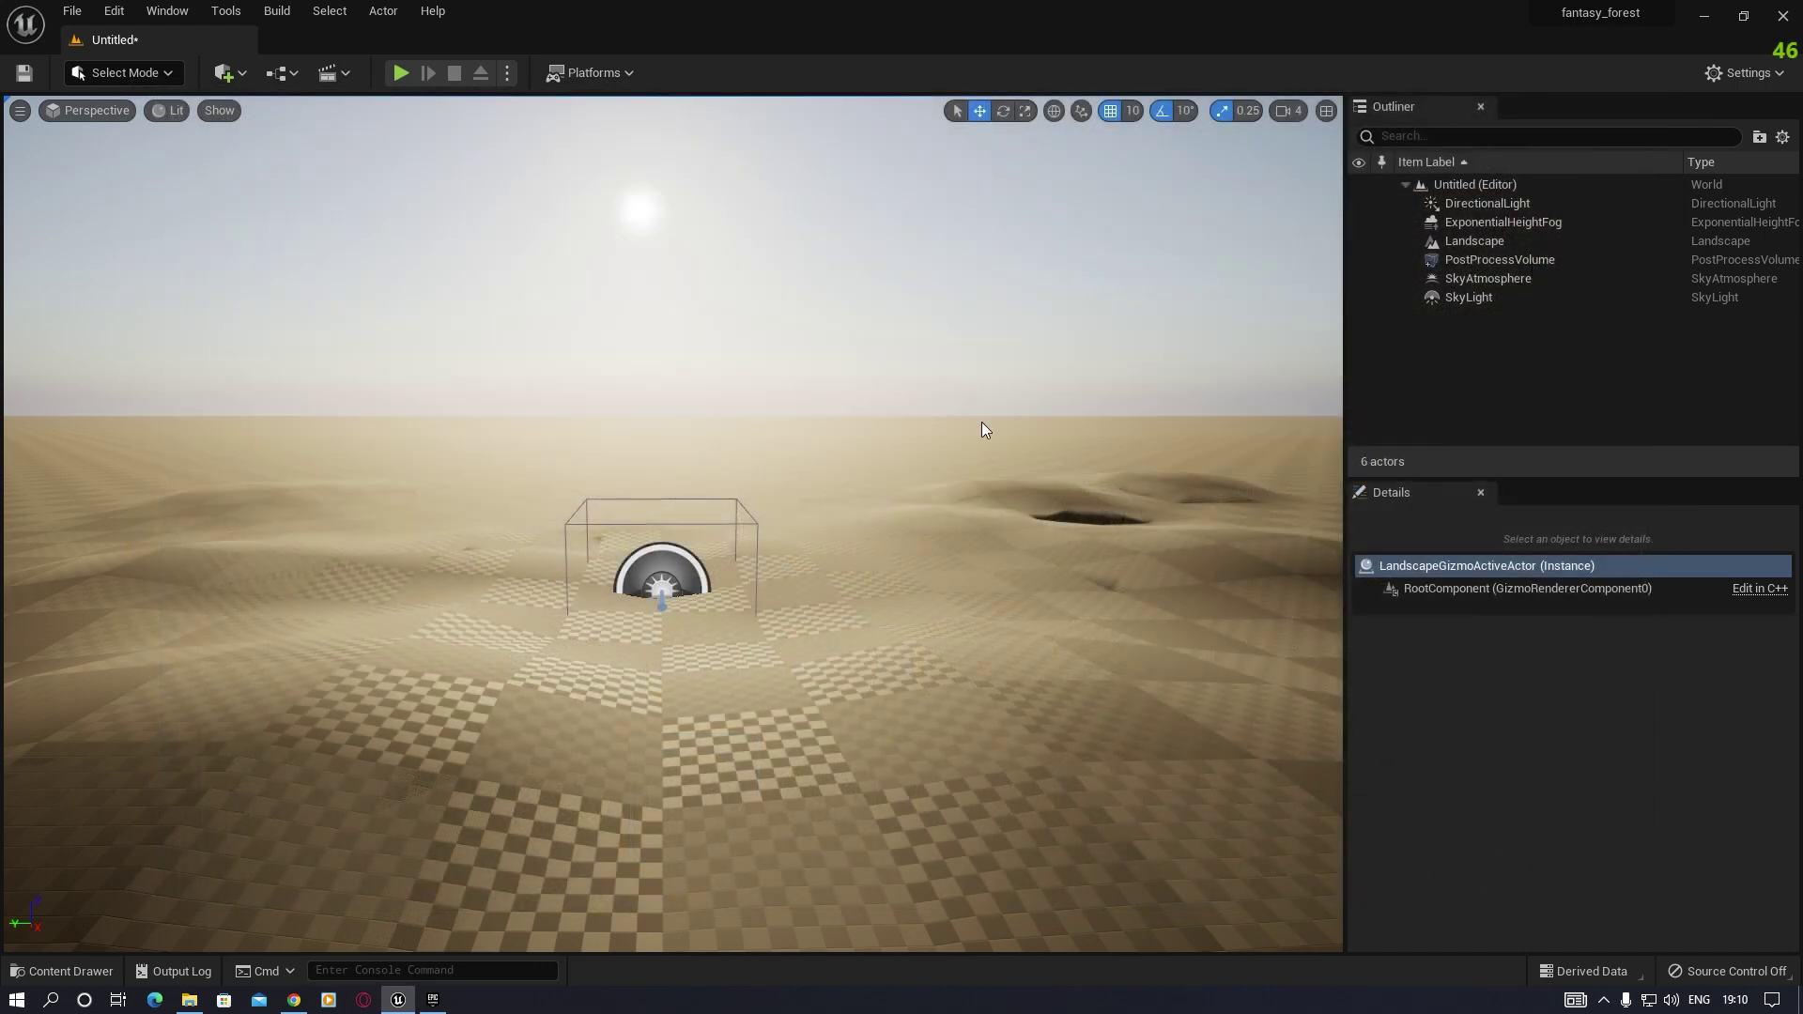
{"action": "left_click", "coordinate": [58, 971]}
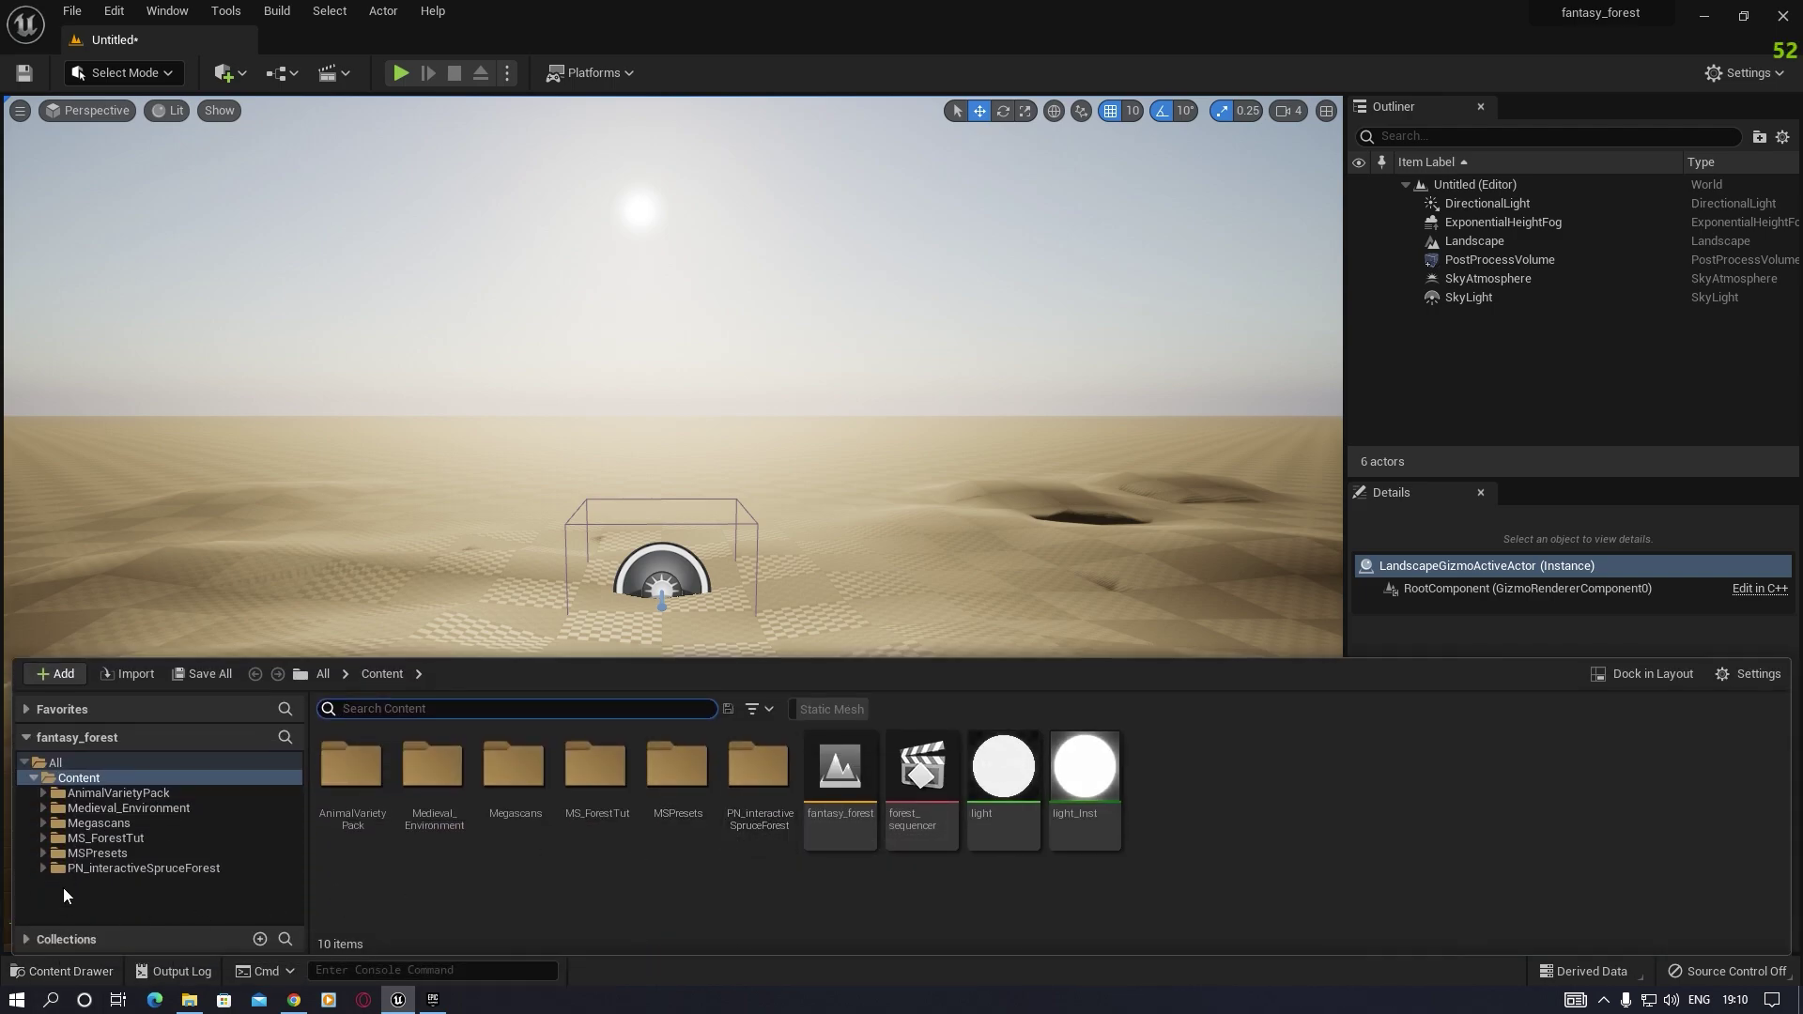
Step: Open the Ground_Roots_vliucht folder under Megascans Surfaces and select the MI_Ground_Roots_vliucht_2K material instance
{"action": "left_click", "coordinate": [89, 838]}
{"action": "left_click", "coordinate": [87, 824]}
{"action": "left_click", "coordinate": [350, 765]}
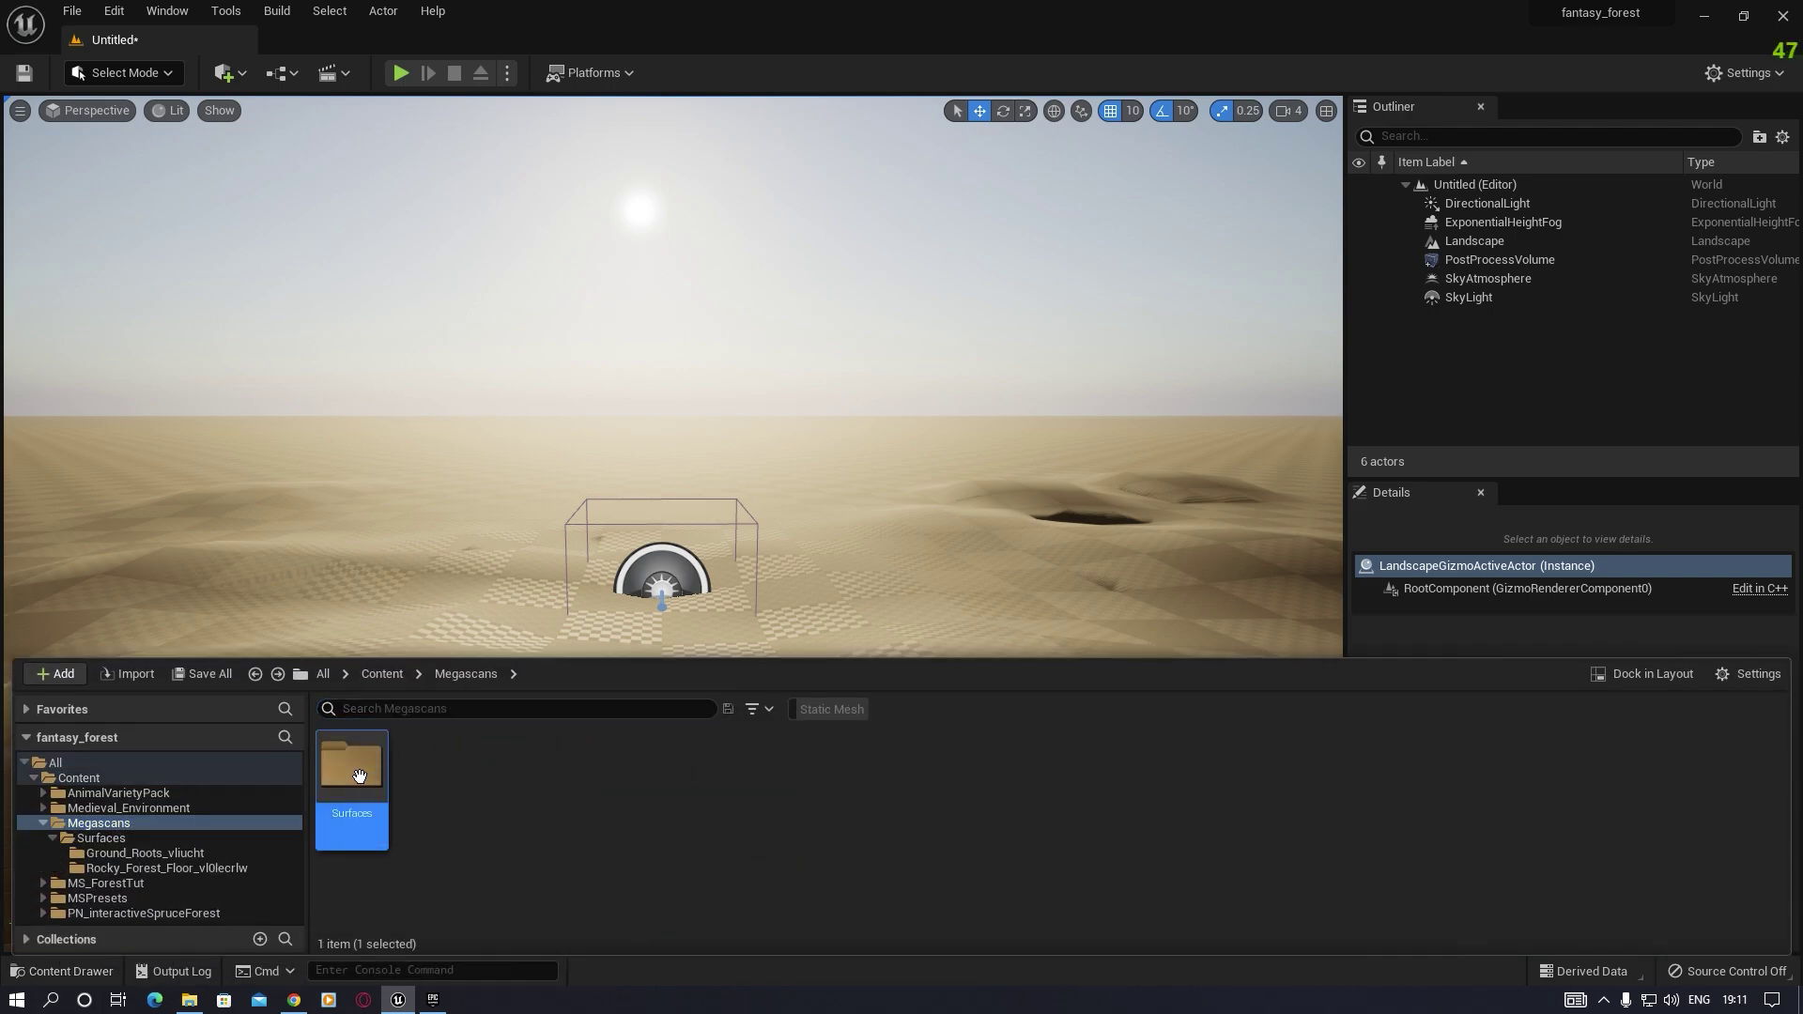
{"action": "double_click", "coordinate": [351, 765]}
{"action": "double_click", "coordinate": [351, 778]}
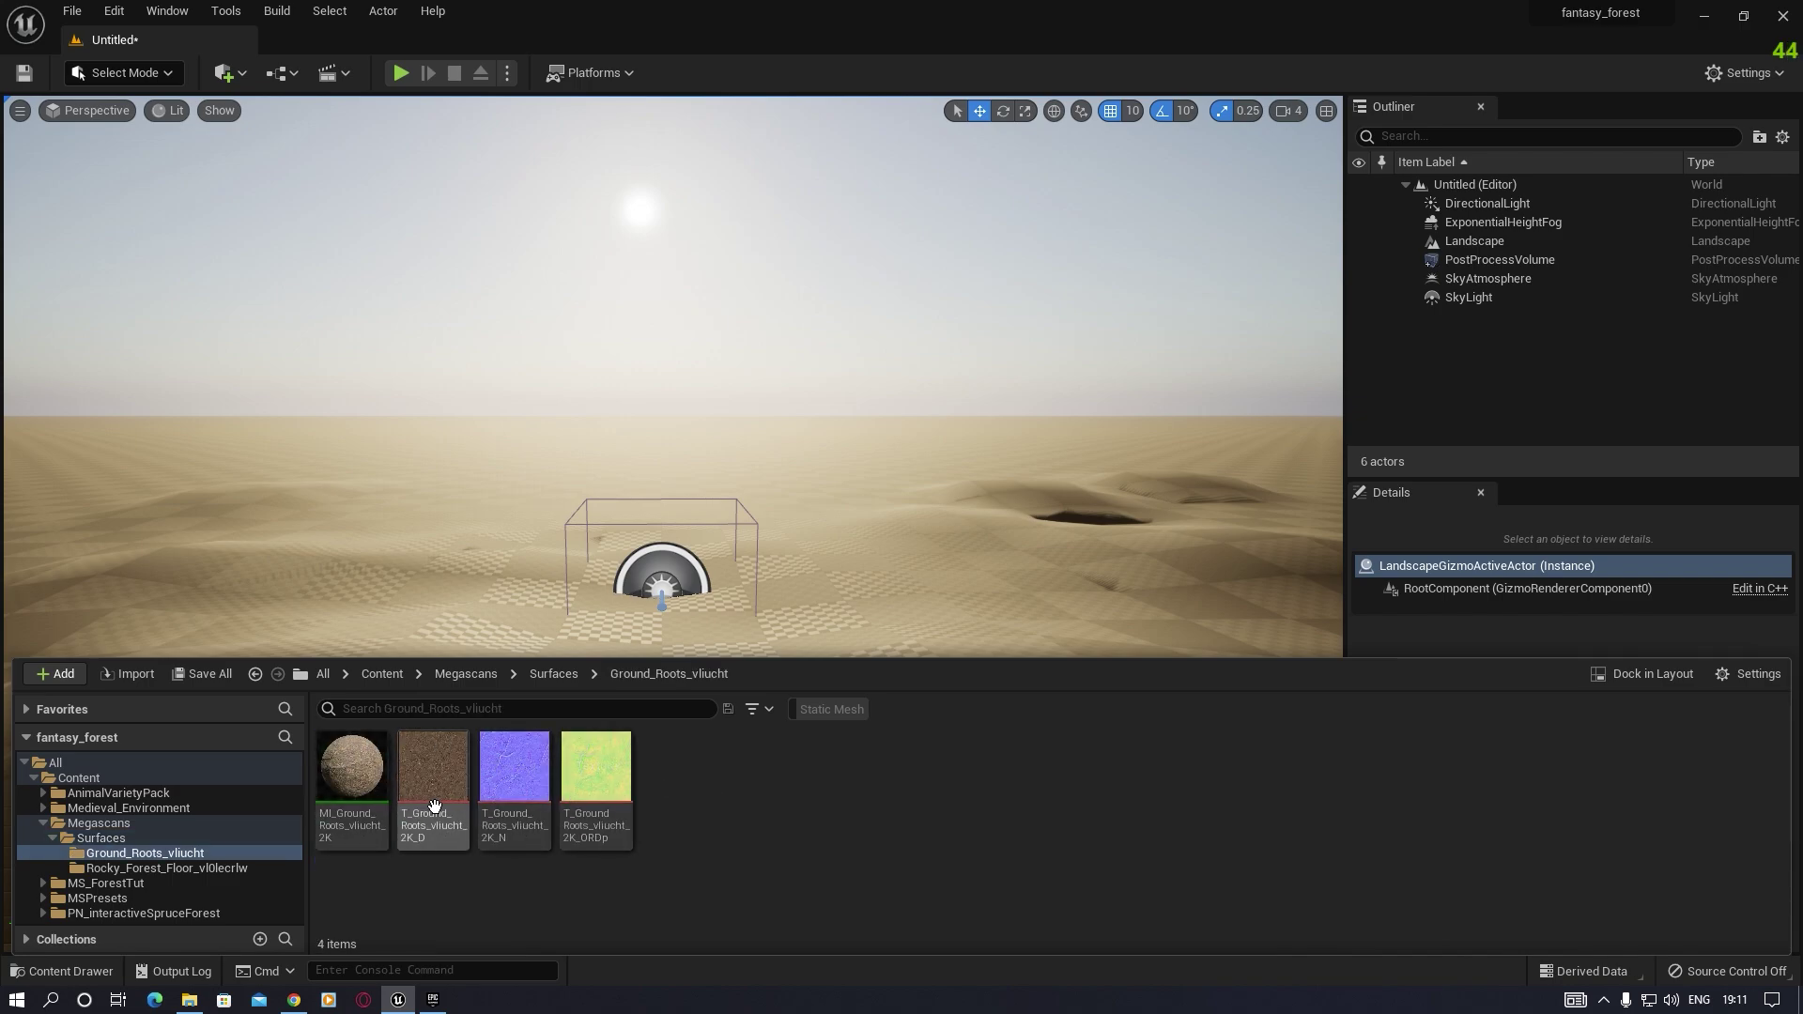
{"action": "left_click", "coordinate": [357, 781]}
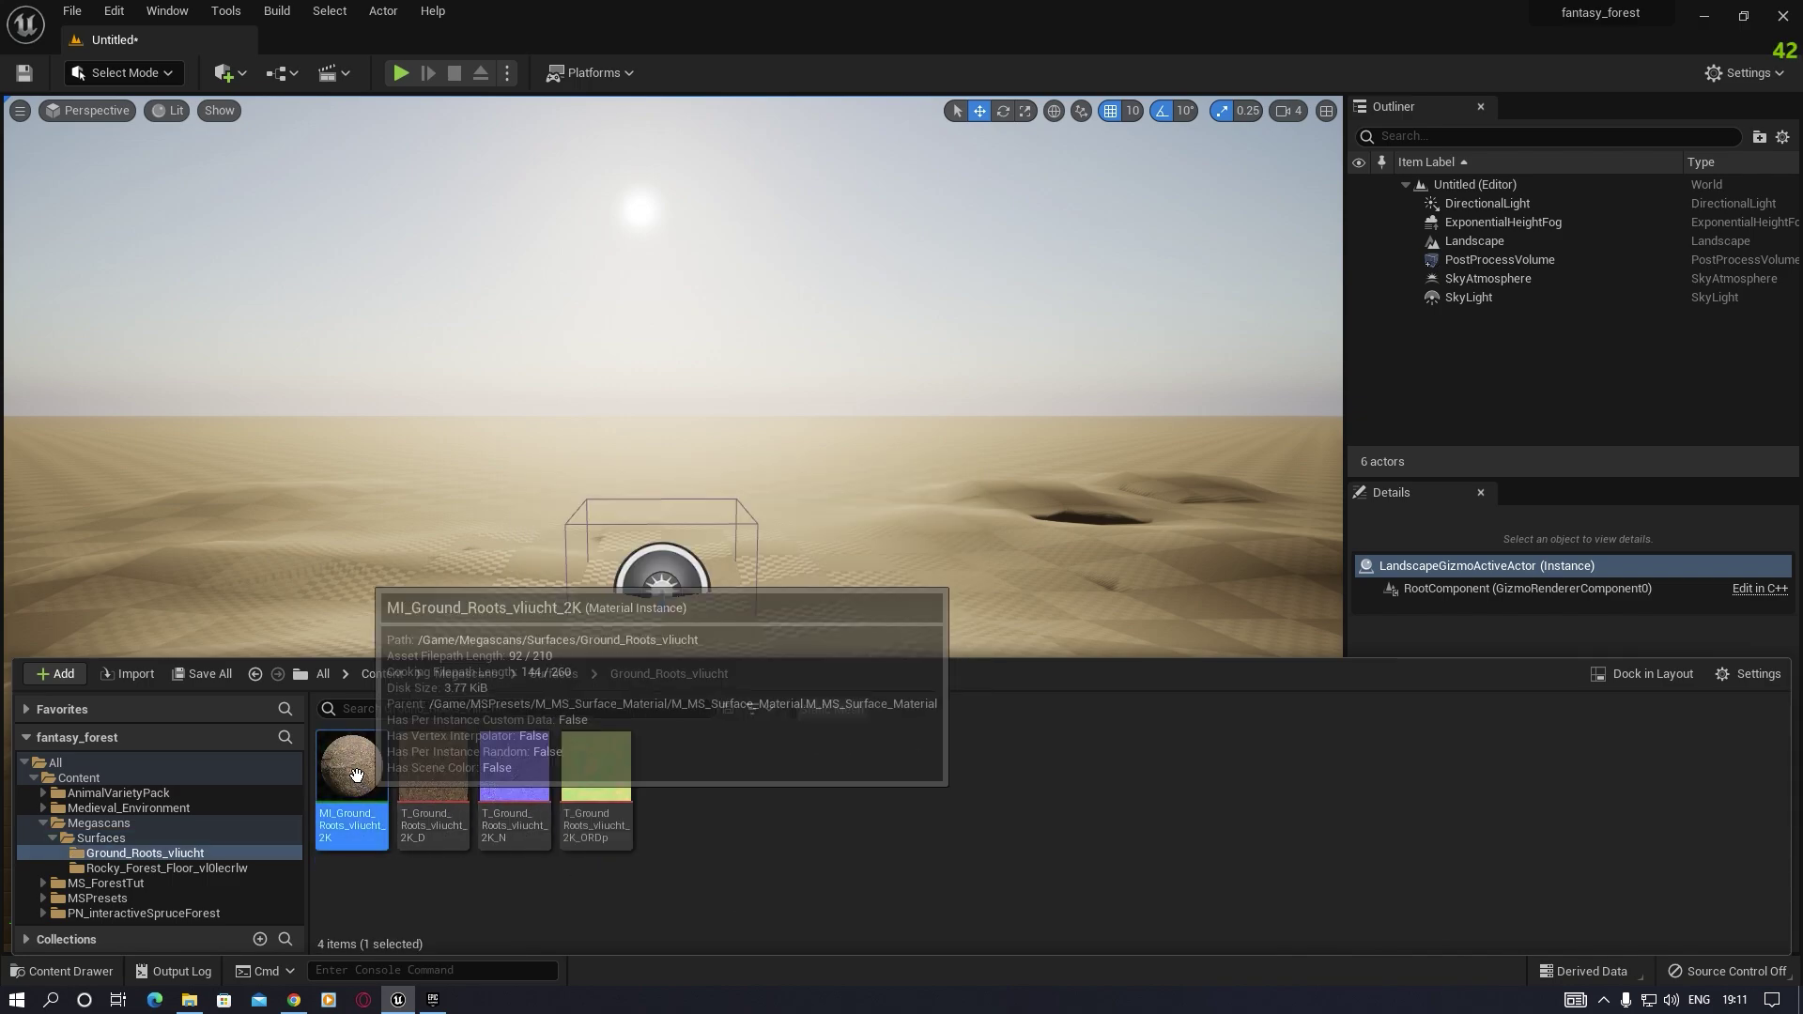
Step: Clear the Landscape's property filter and assign the selected Ground Roots material instance as its Landscape Material
{"action": "left_click", "coordinate": [916, 578]}
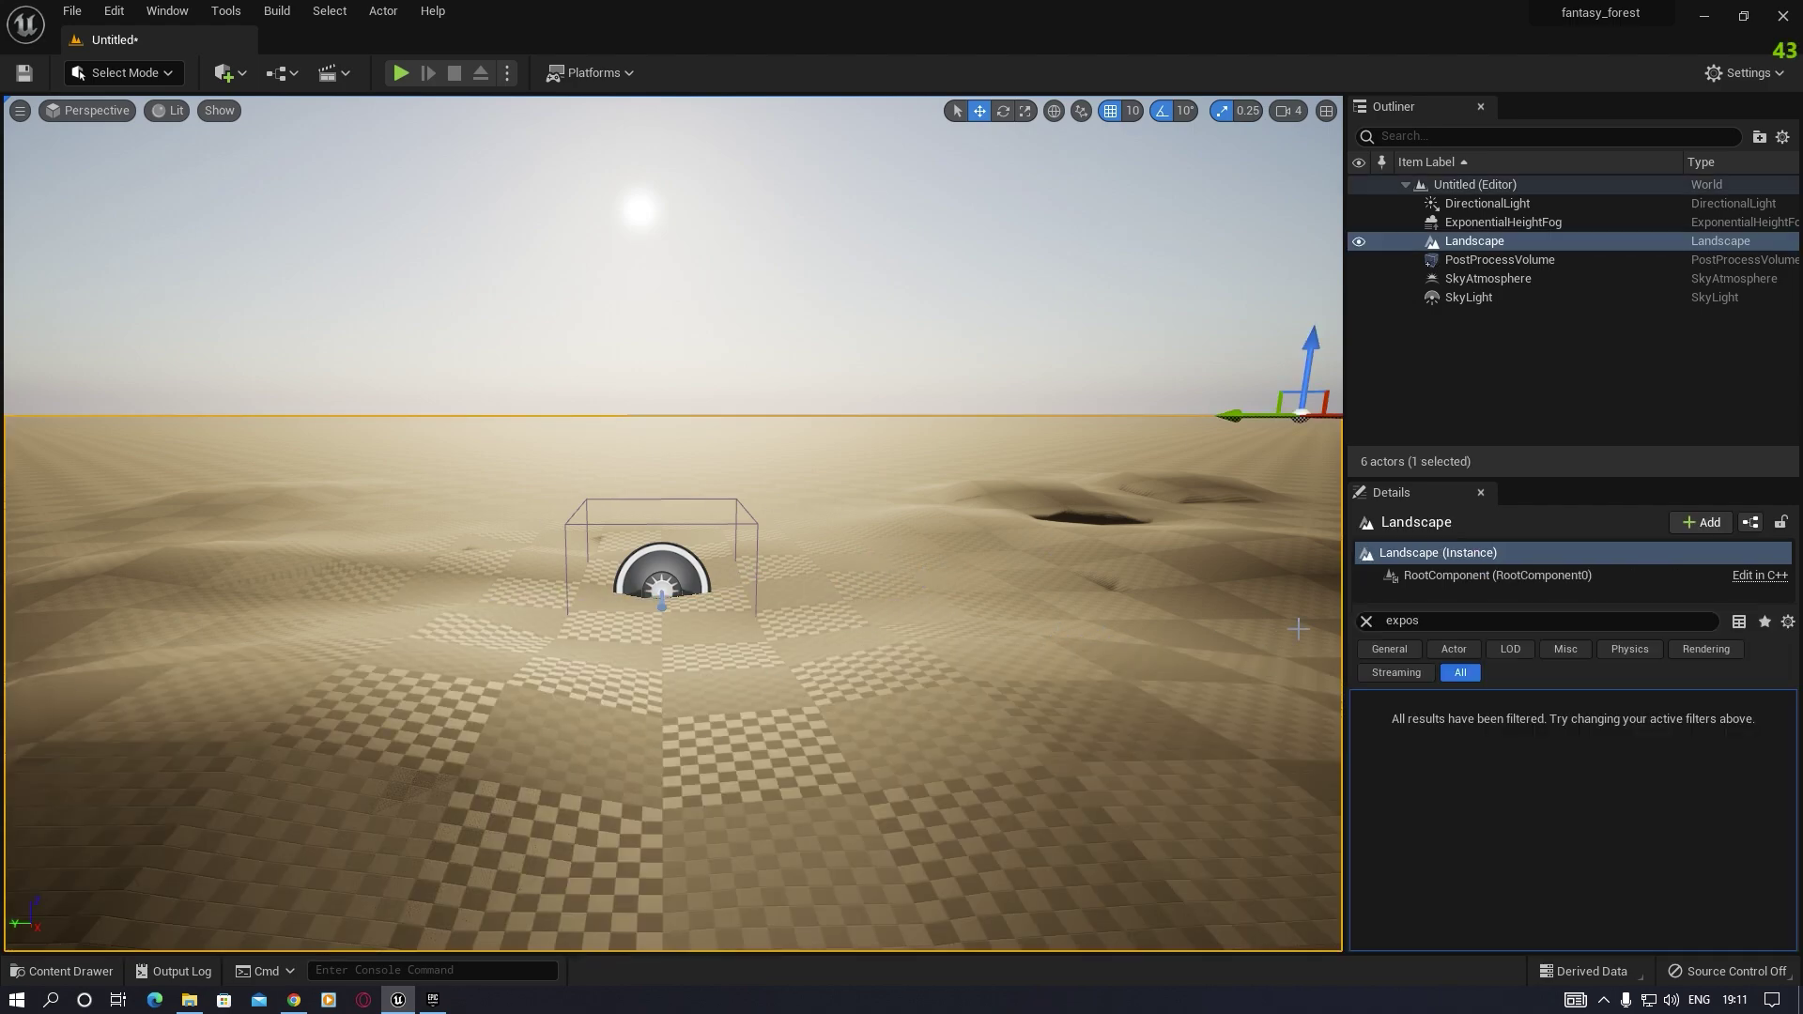
{"action": "left_click", "coordinate": [1367, 621]}
{"action": "scroll", "coordinate": [1489, 860], "scroll_direction": "down", "scroll_amount": 10}
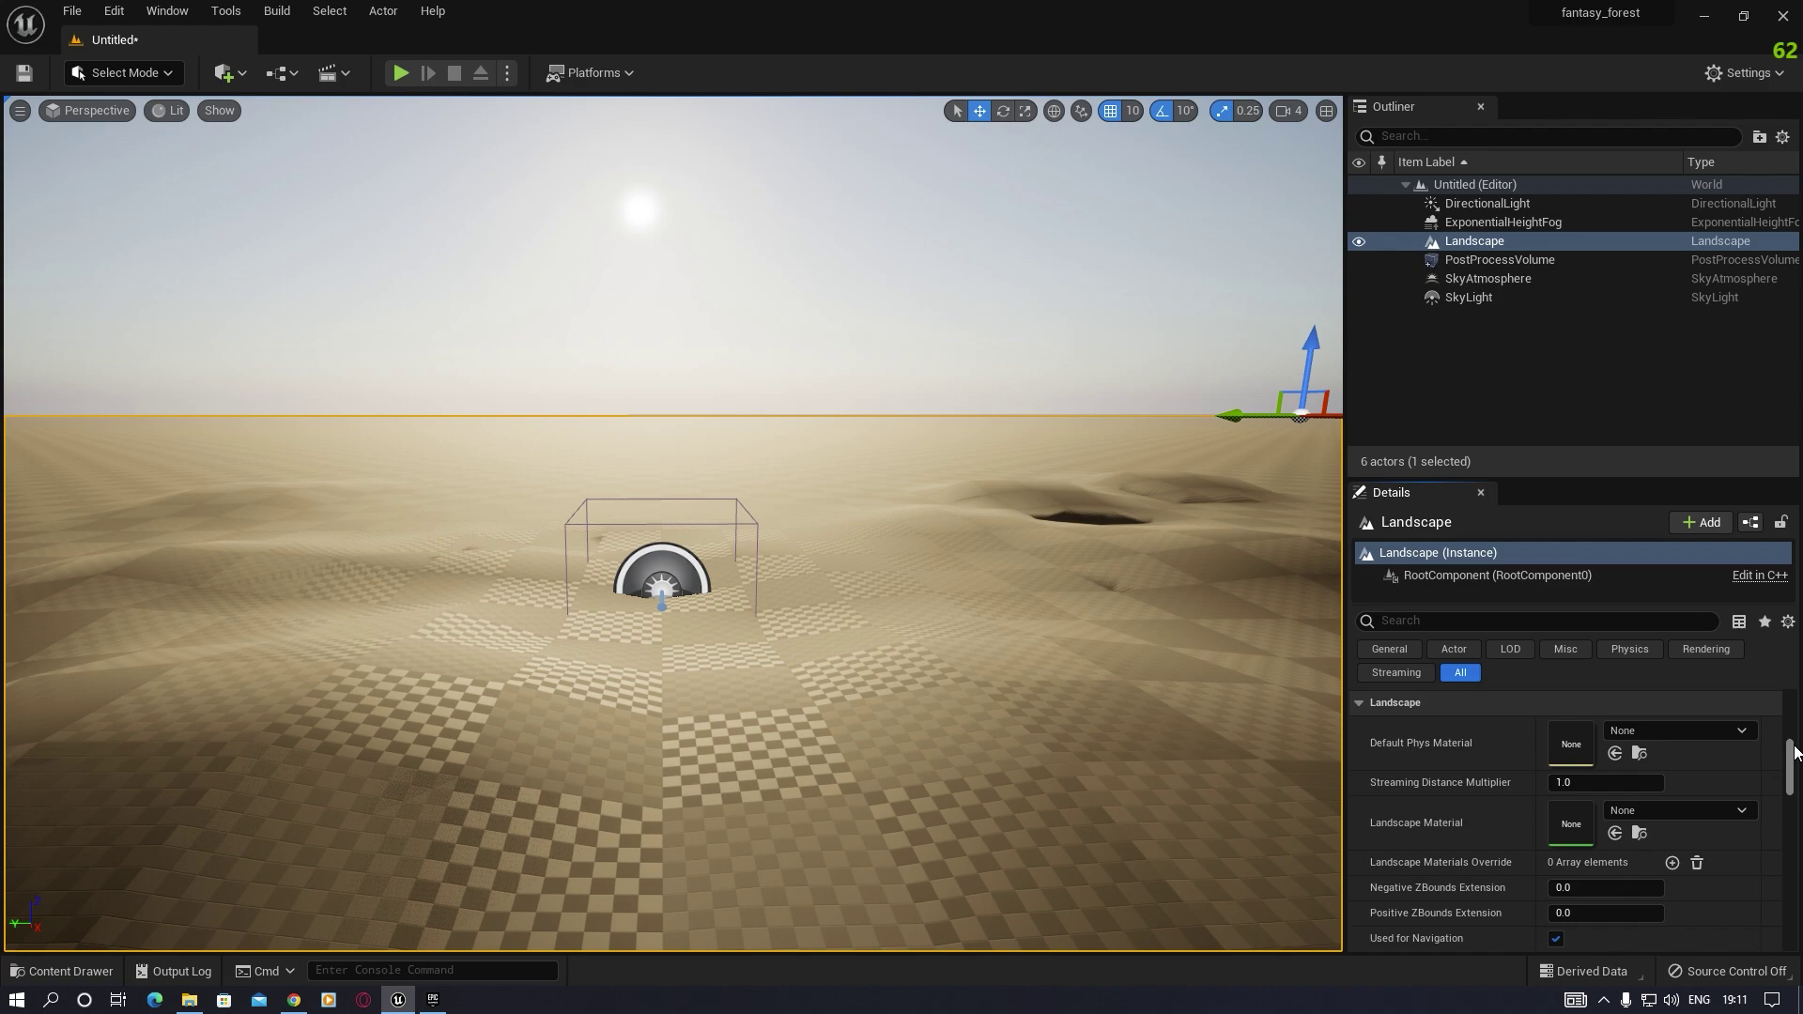
{"action": "left_click", "coordinate": [1615, 834]}
{"action": "right_click_drag", "start_coordinate": [991, 782], "coordinate": [1028, 813]}
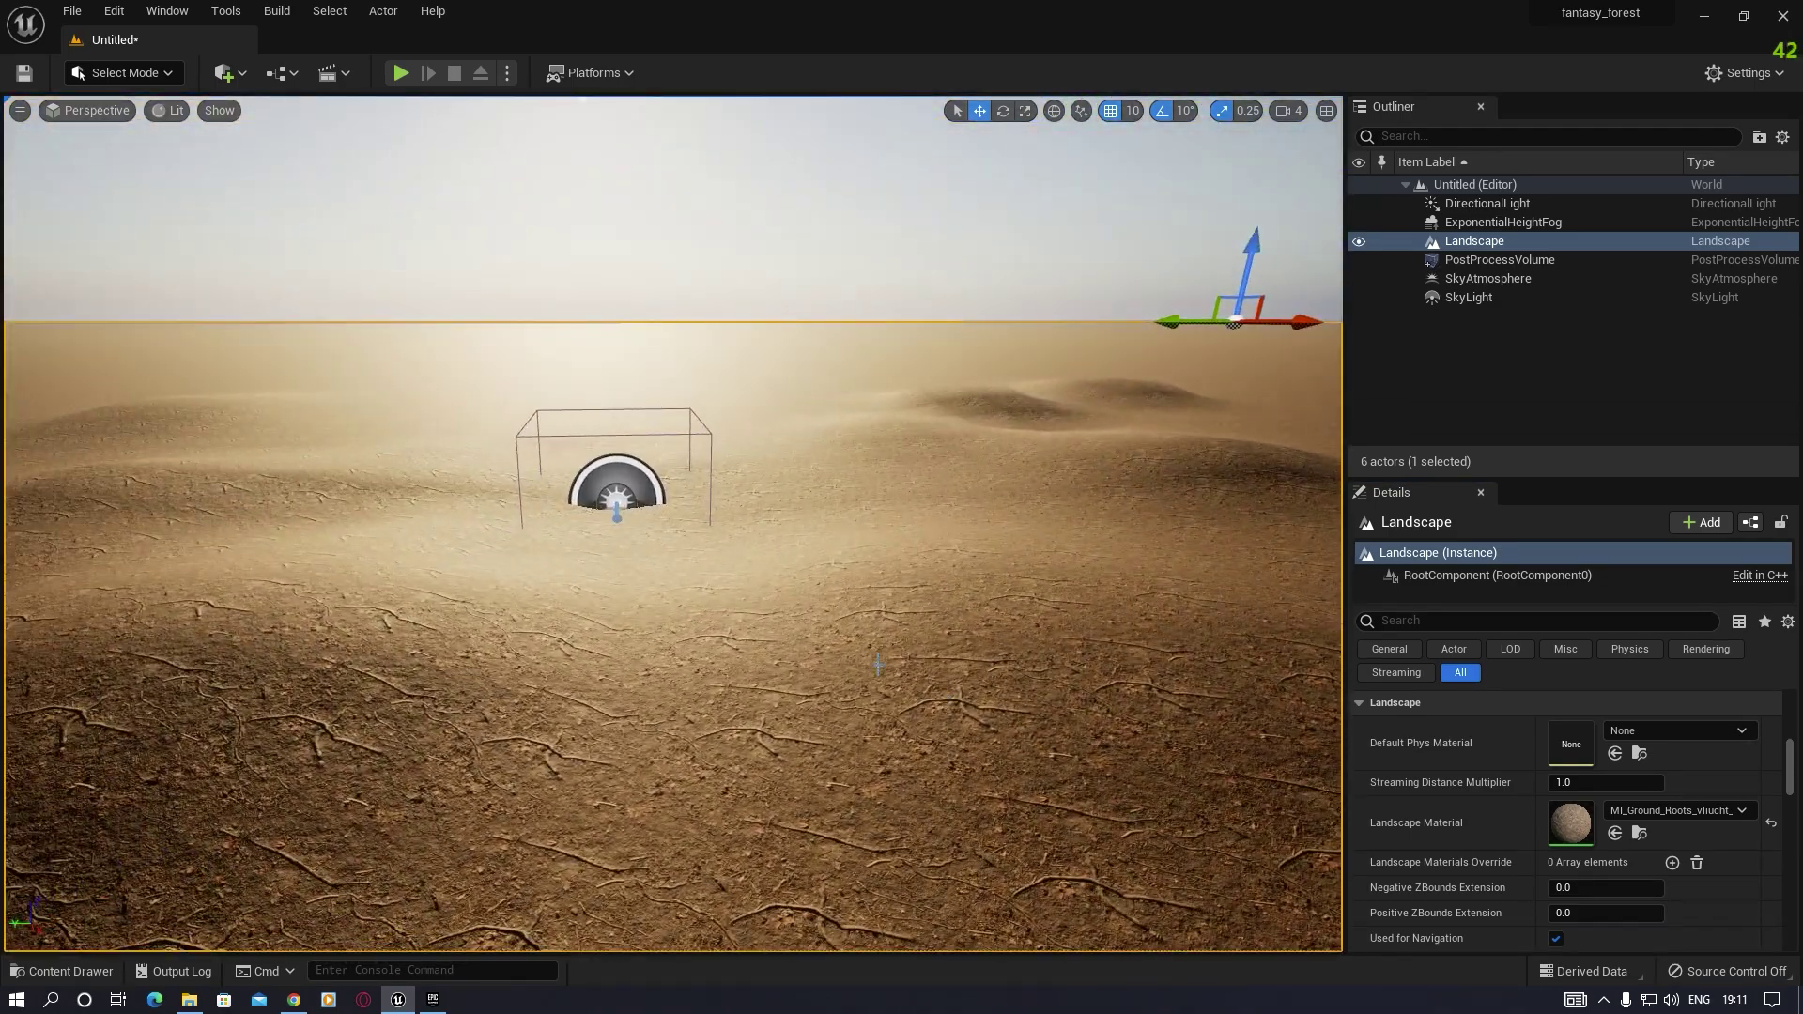
{"action": "right_click_drag", "start_coordinate": [764, 707], "coordinate": [1005, 764]}
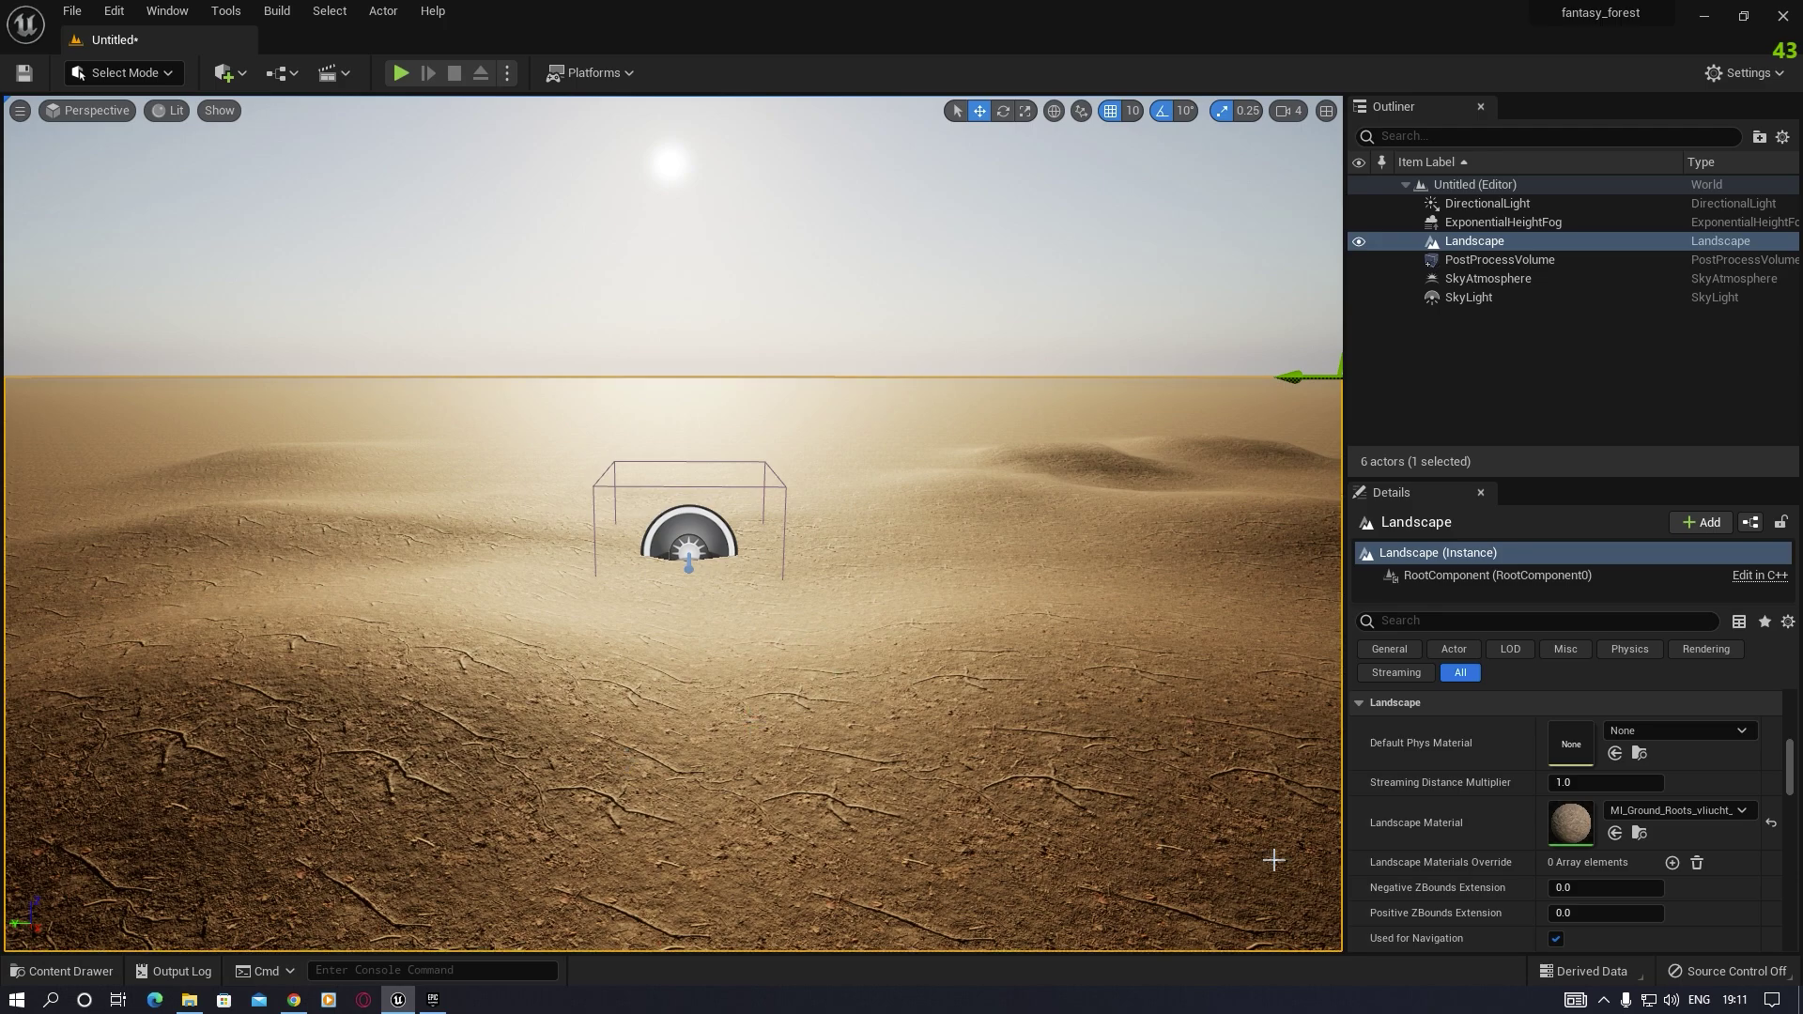
Step: Open the landscape's Ground Roots material instance, enable the Base Specular override and set it to 0.236
{"action": "double_click", "coordinate": [1573, 822]}
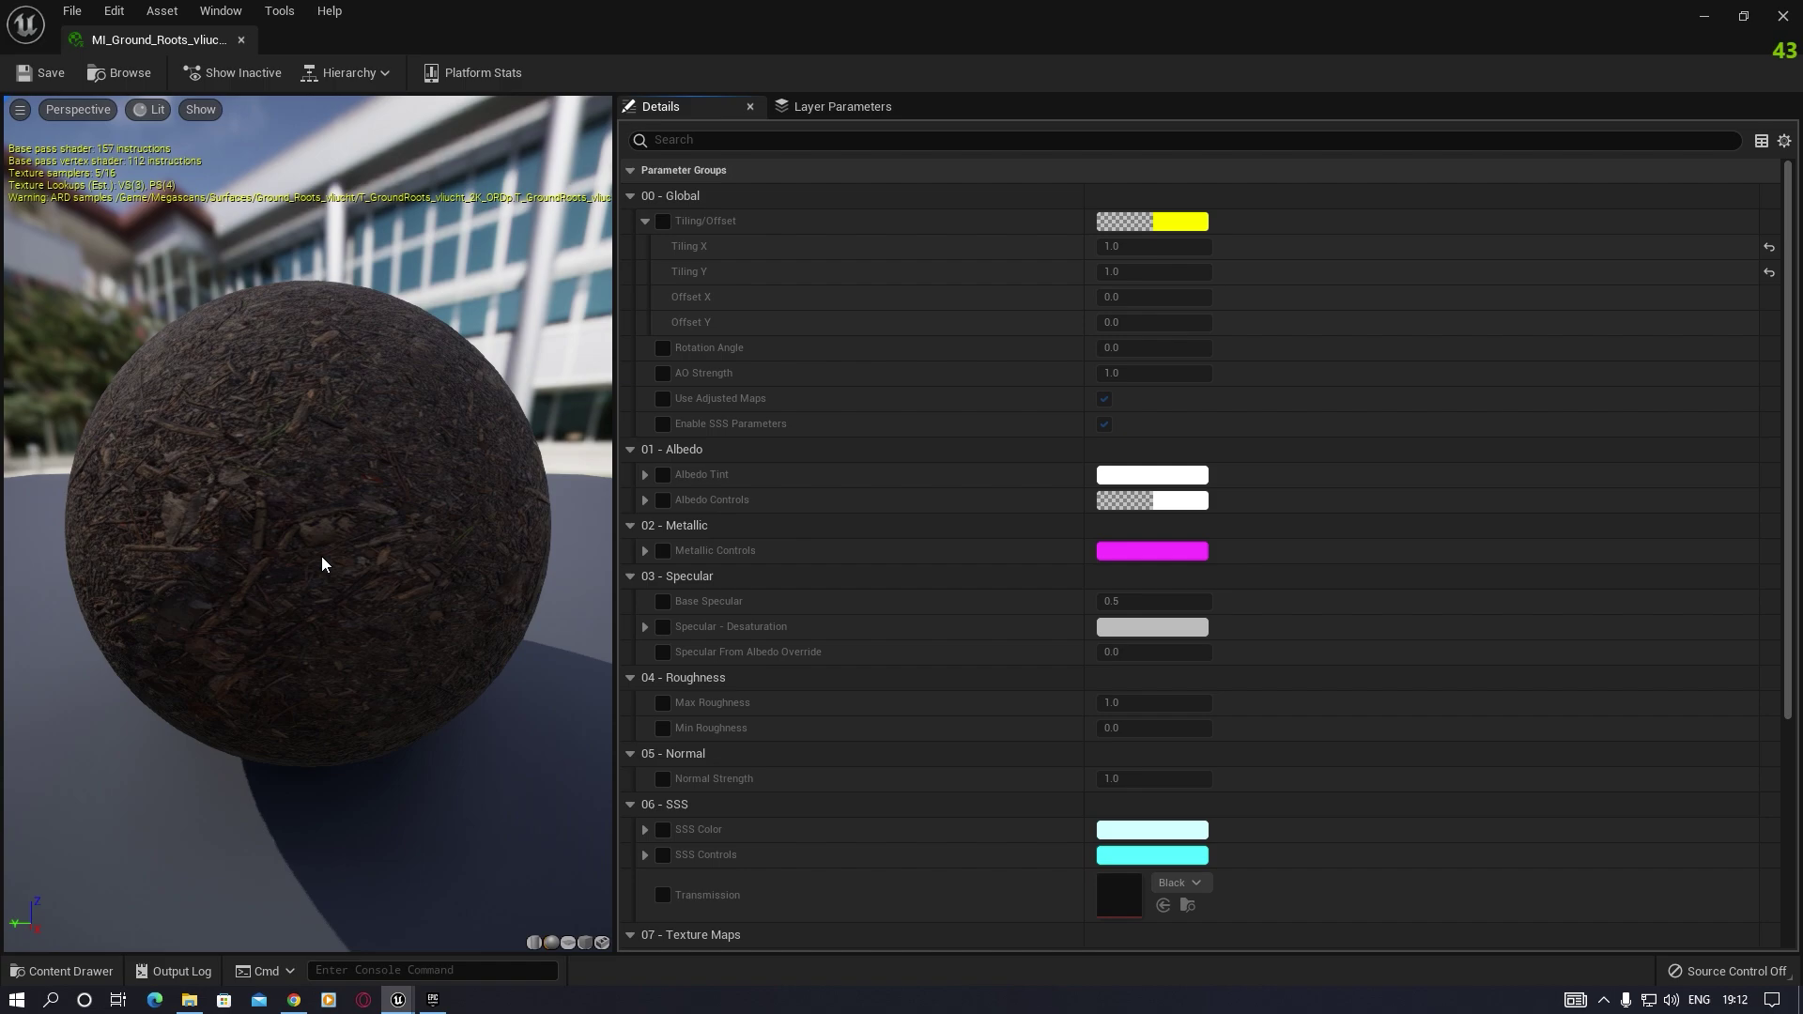
{"action": "left_click", "coordinate": [662, 602]}
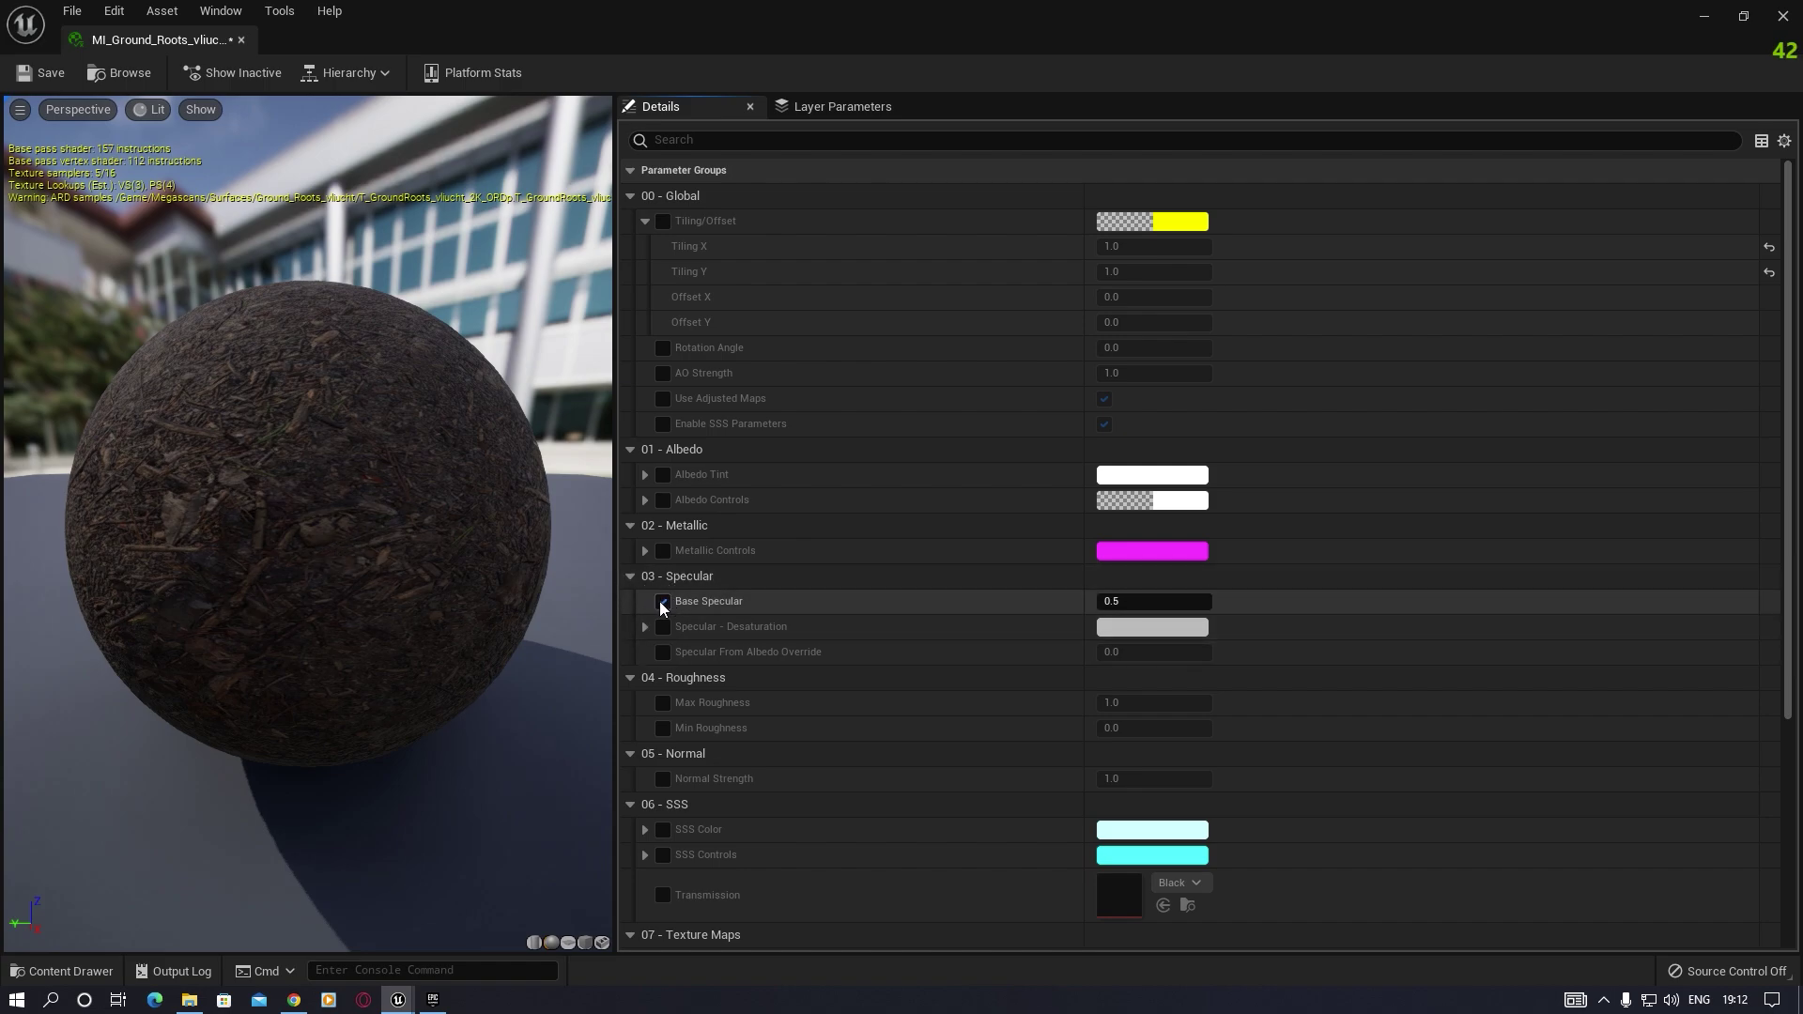
{"action": "left_click", "coordinate": [1119, 602]}
{"action": "type", "text": "-0.06"}
{"action": "key", "text": "Return"}
{"action": "left_click_drag", "start_coordinate": [1118, 602], "coordinate": [1179, 602]}
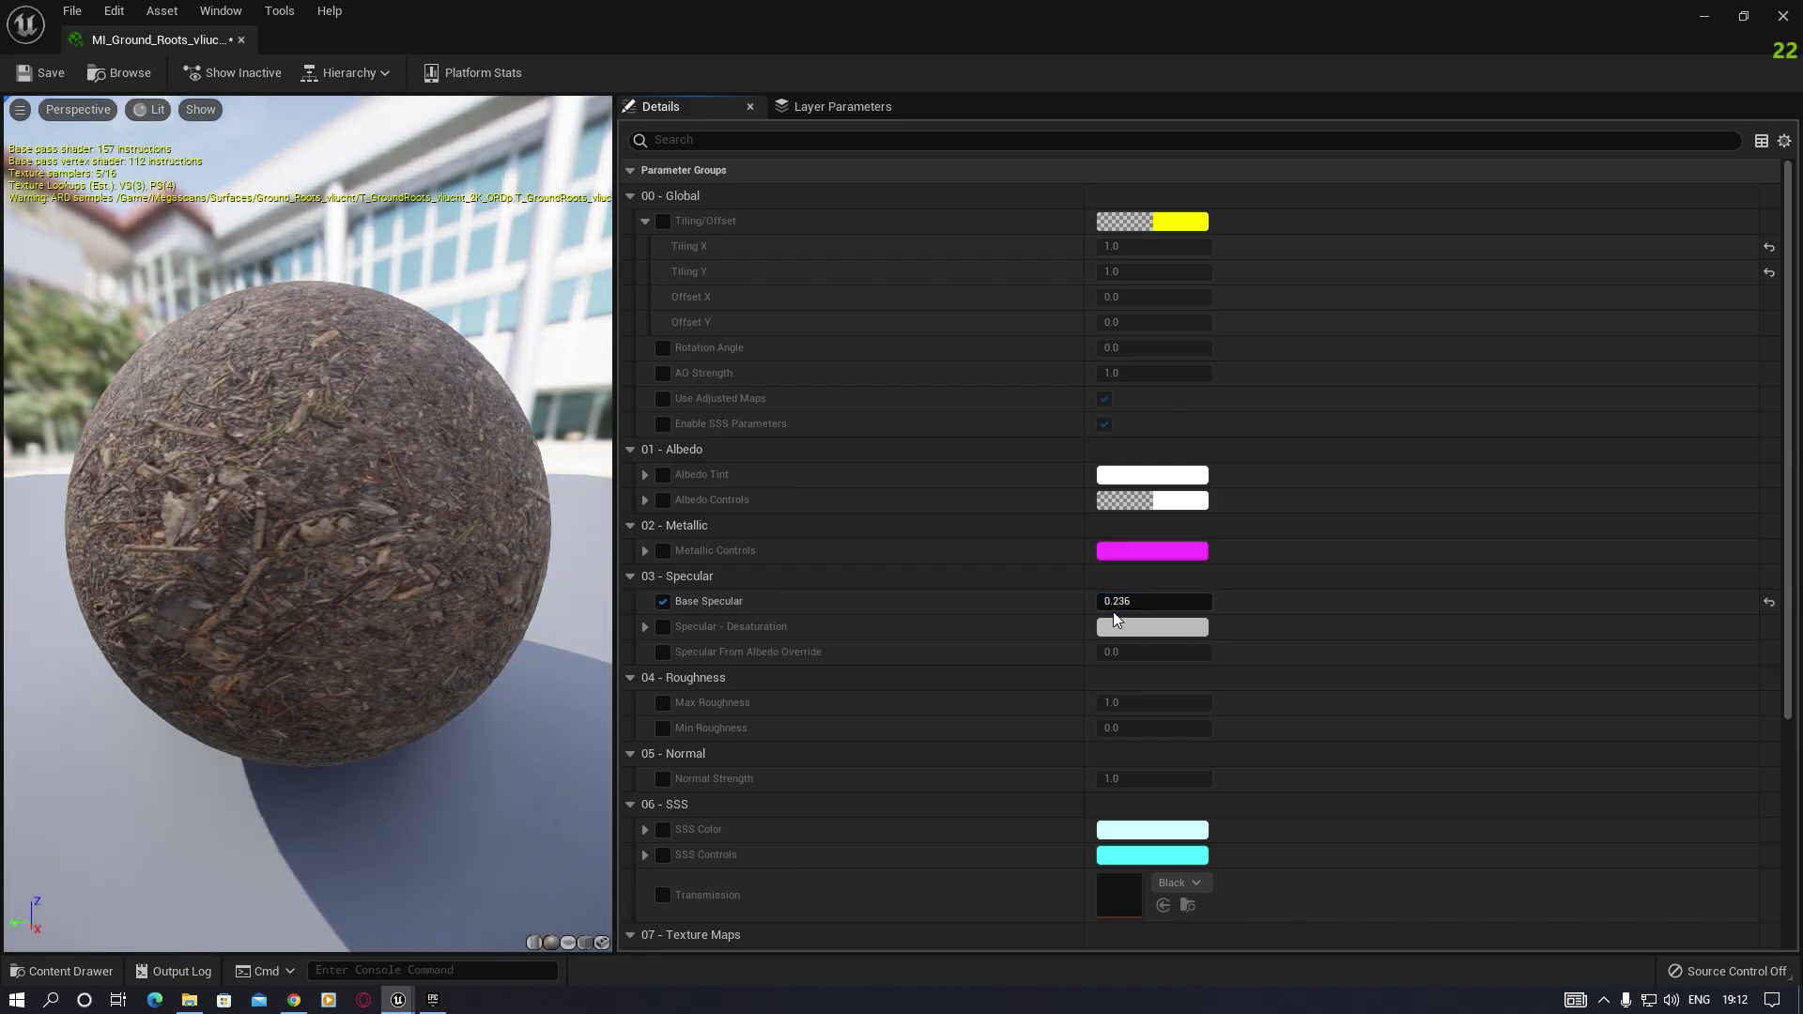
{"action": "left_click_drag", "start_coordinate": [309, 525], "coordinate": [554, 529]}
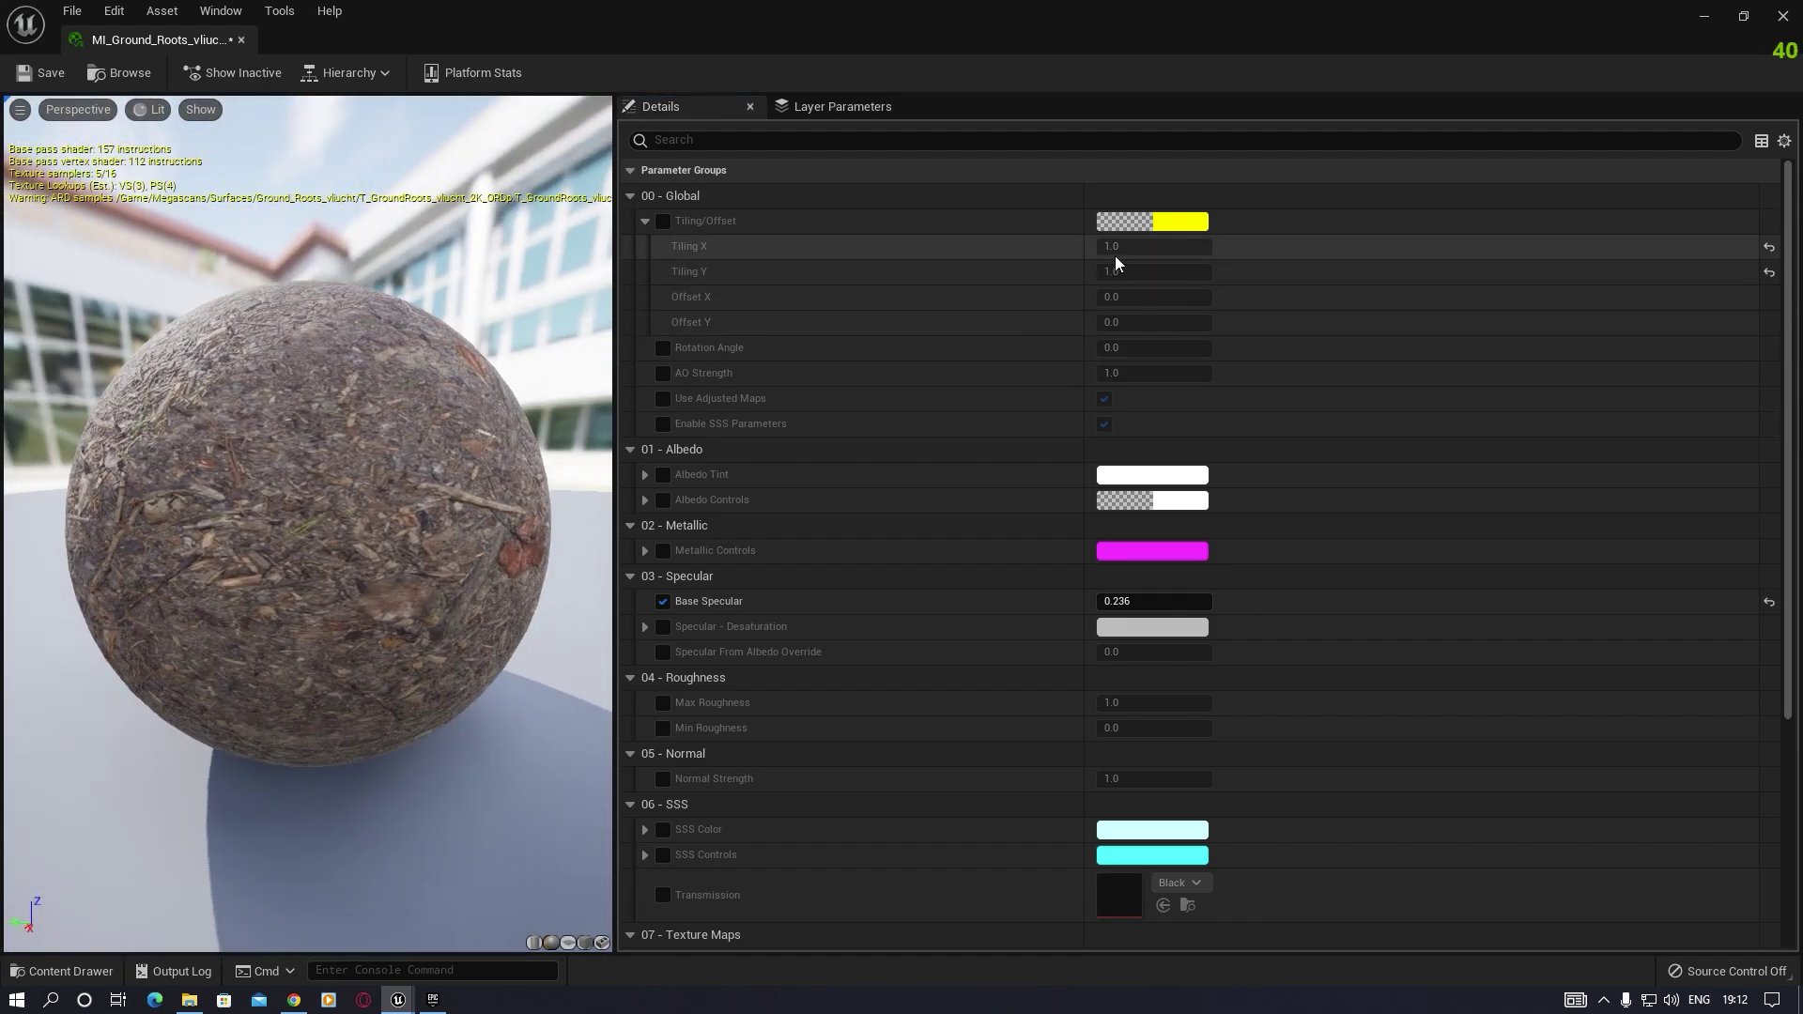
Step: Enable Tiling/Offset with Tiling X and Tiling Y at 0.2, then save and close the material instance
{"action": "left_click", "coordinate": [662, 222]}
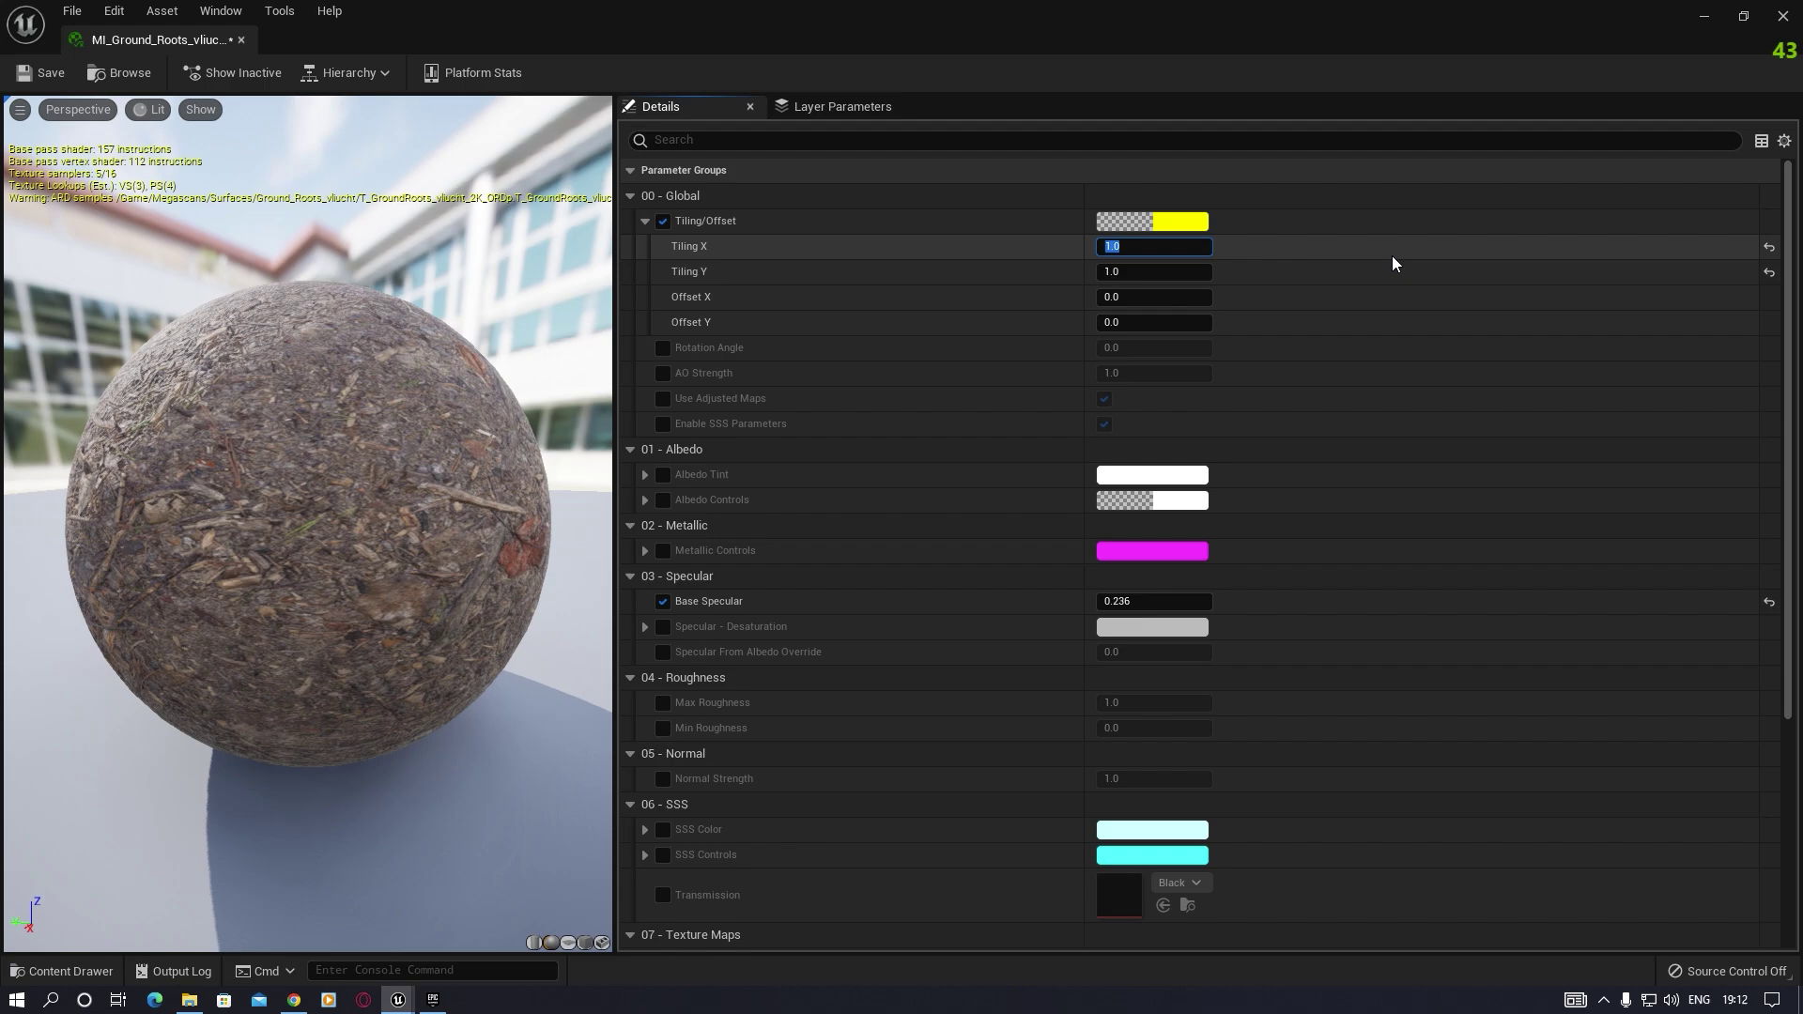
{"action": "type", "text": "0.2"}
{"action": "left_click", "coordinate": [1113, 272]}
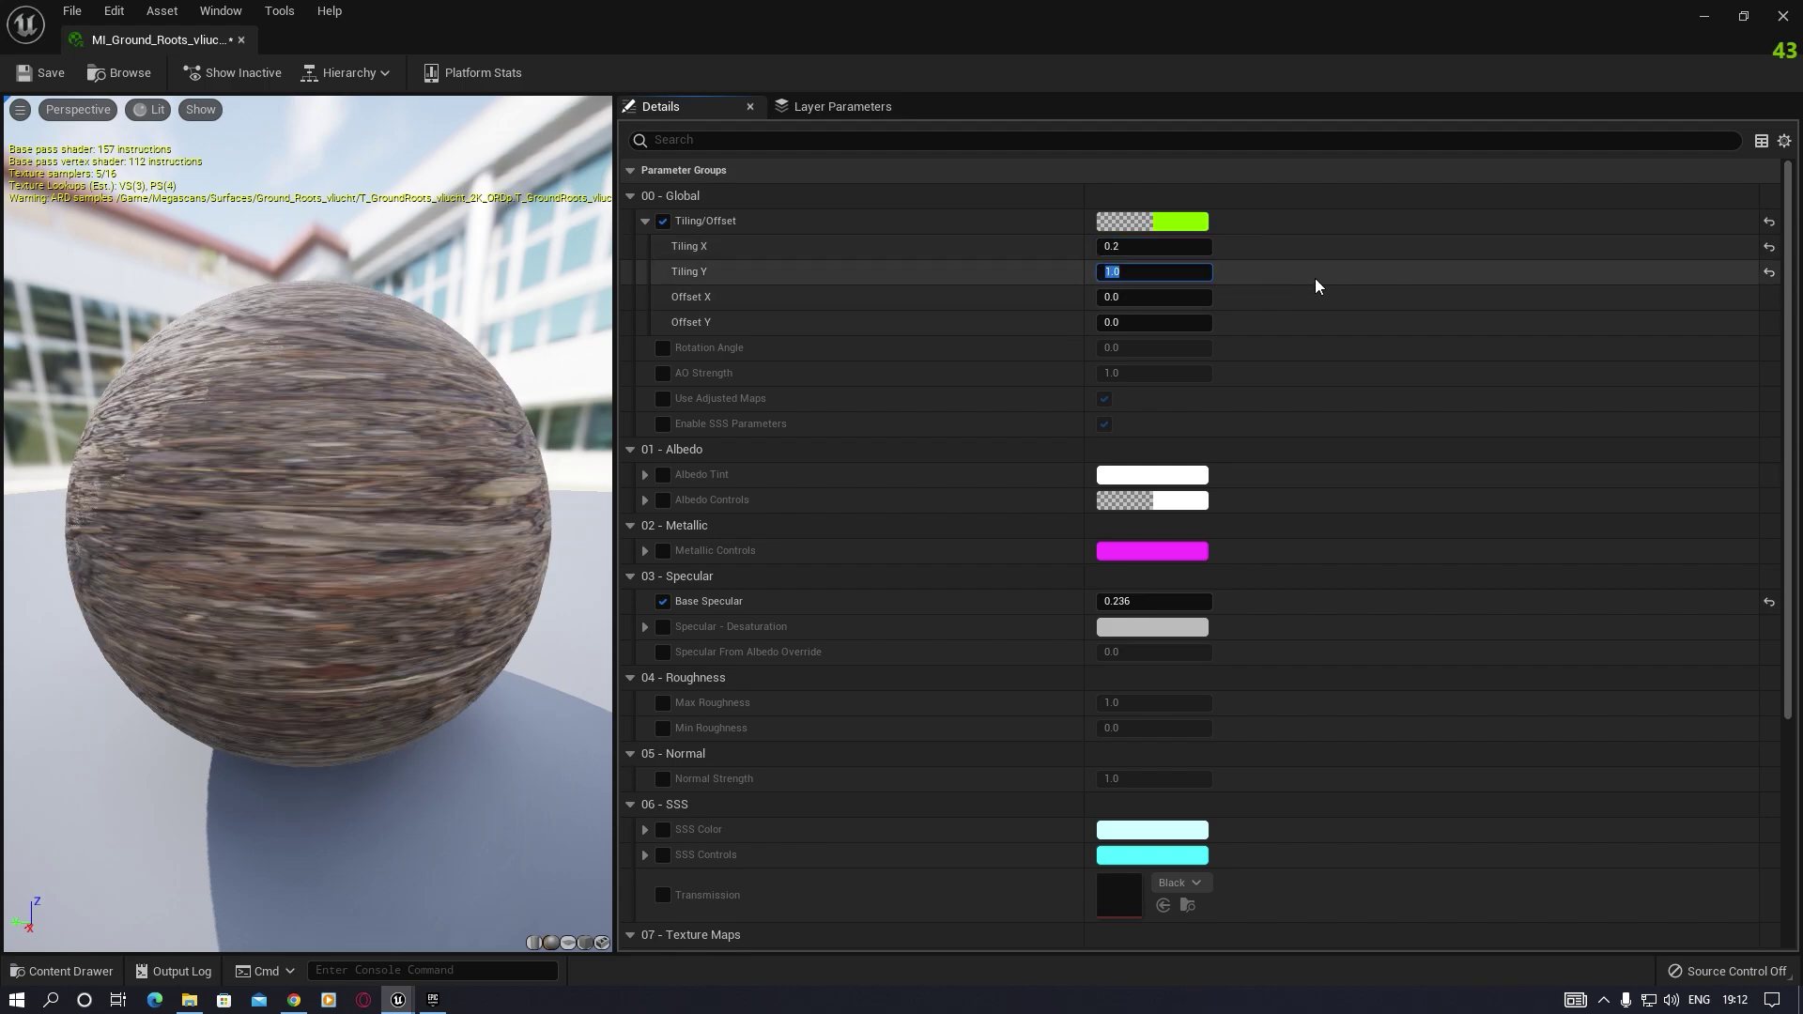
{"action": "key", "text": "Return"}
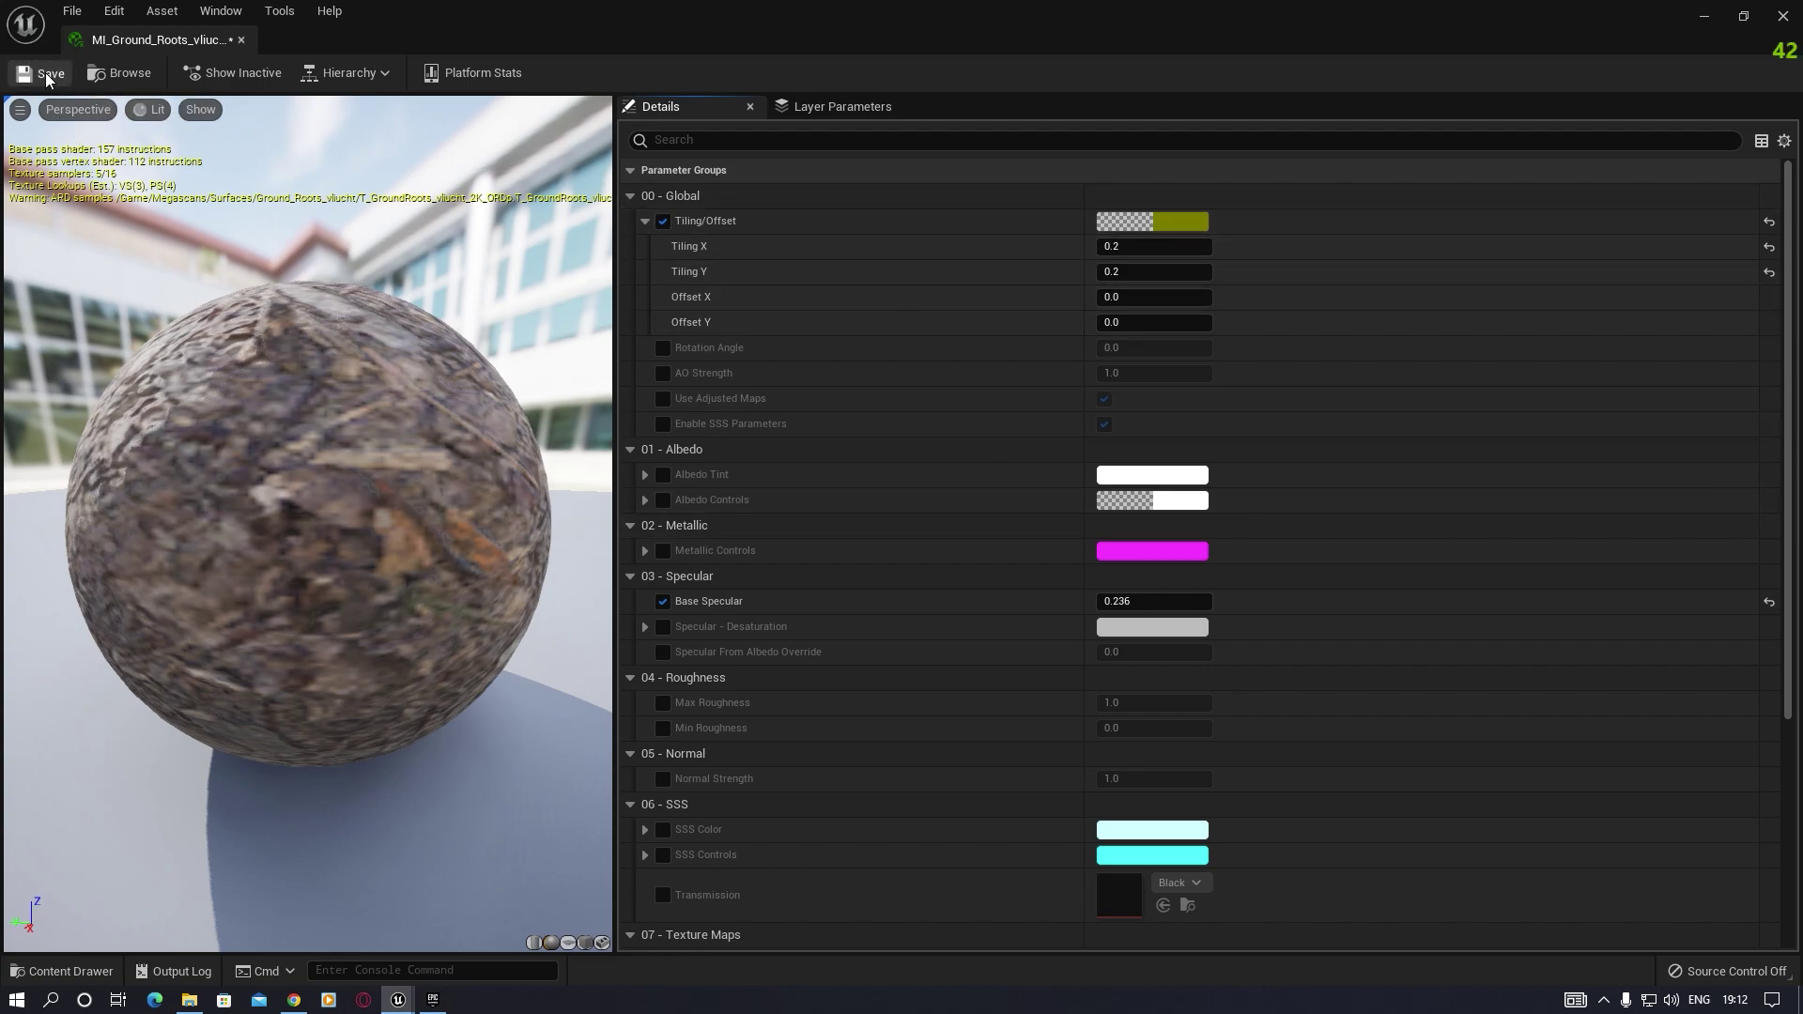
{"action": "left_click", "coordinate": [1778, 24]}
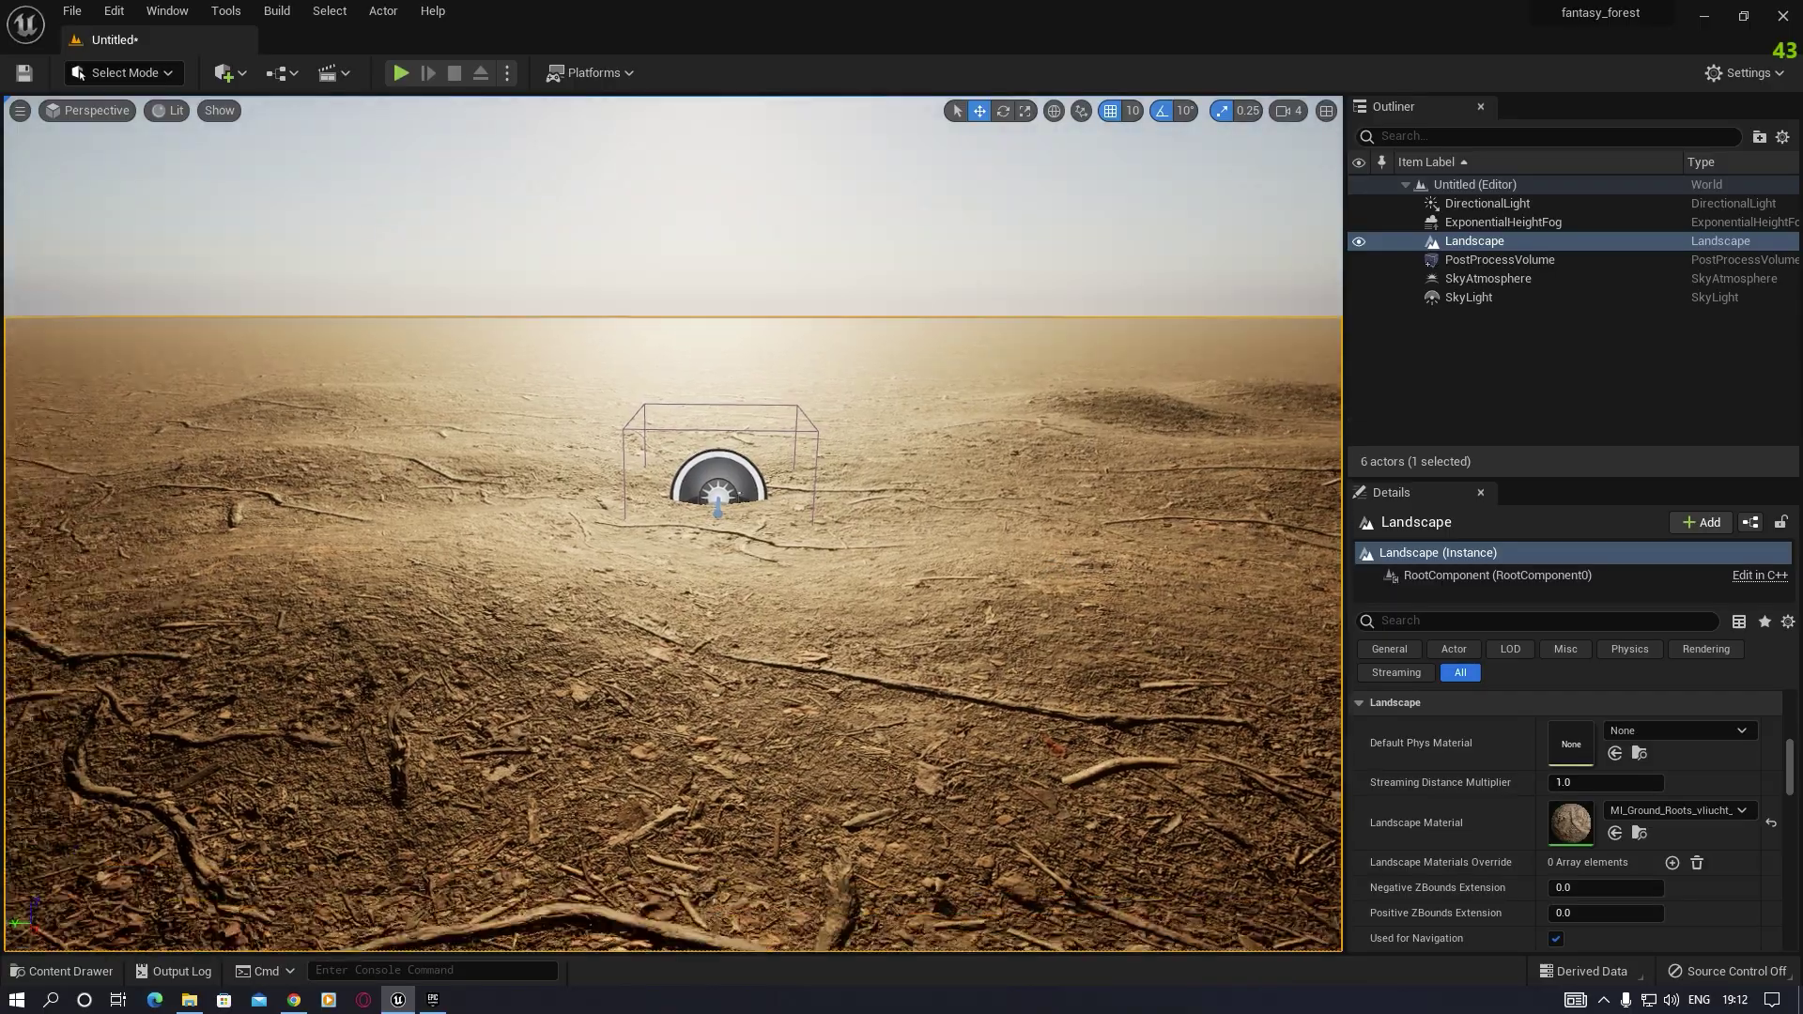
{"action": "right_click_drag", "start_coordinate": [672, 526], "coordinate": [672, 573]}
{"action": "right_click_drag", "start_coordinate": [979, 612], "coordinate": [845, 526]}
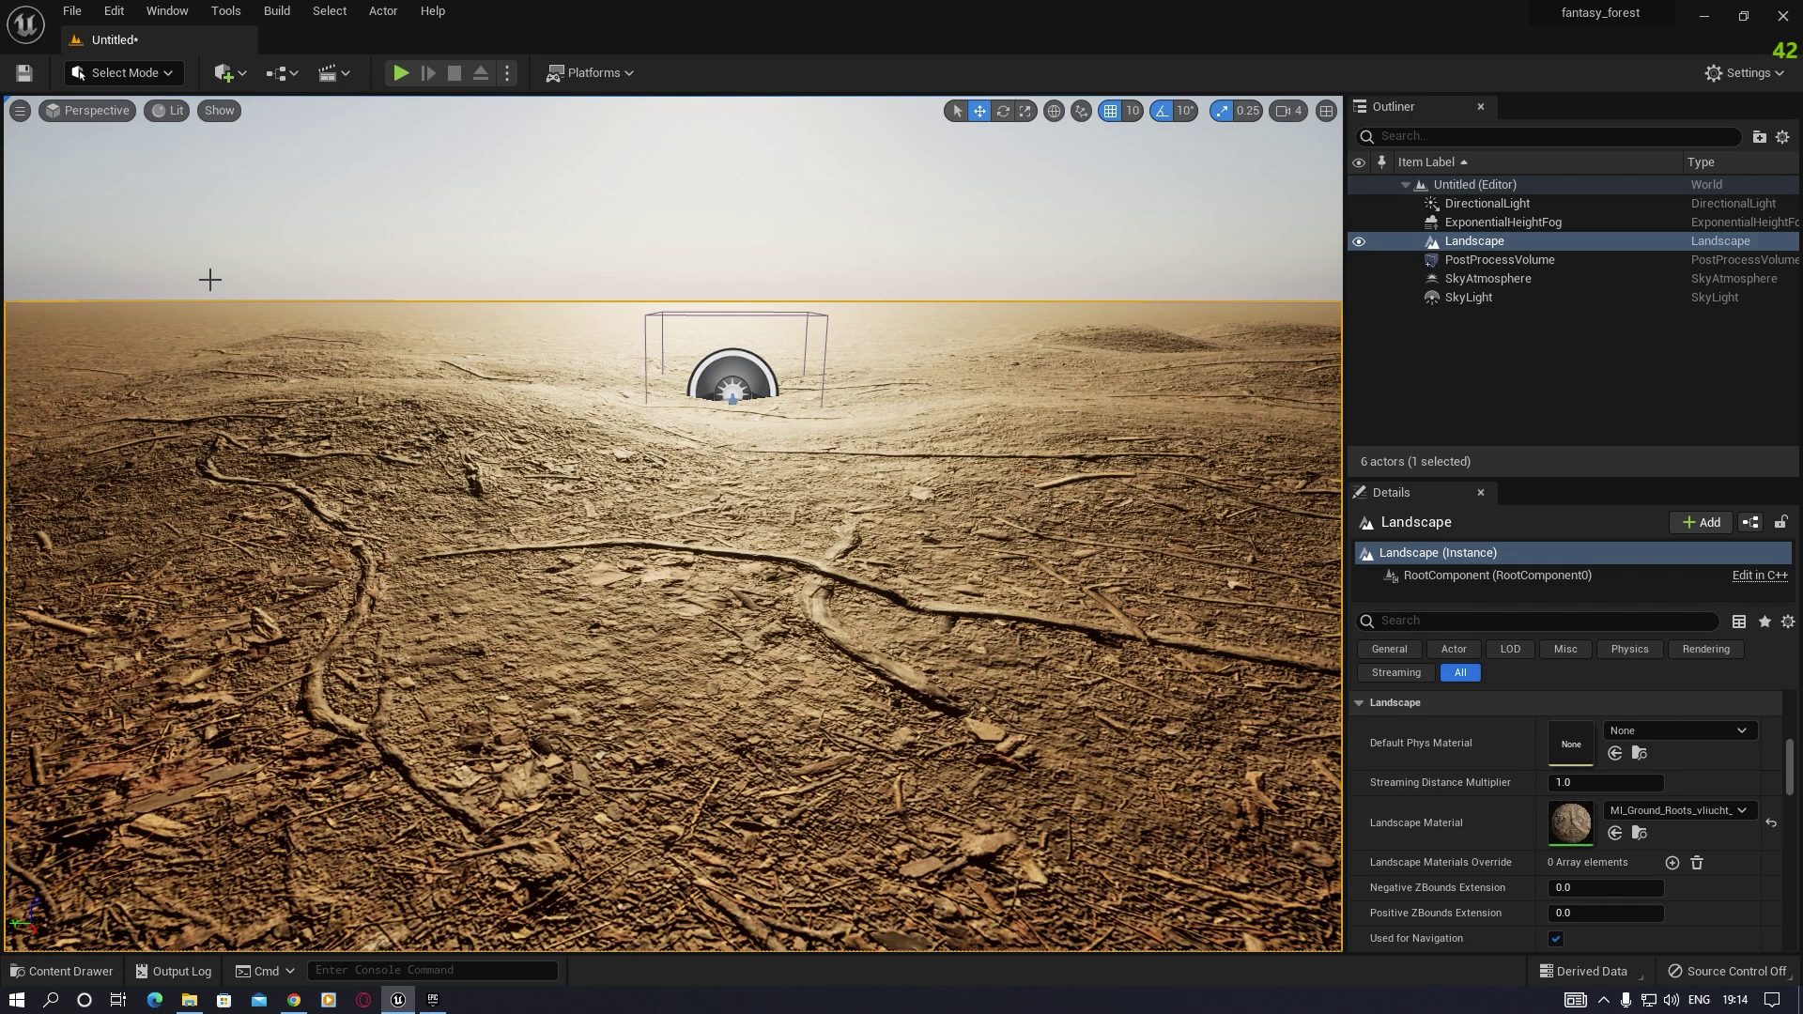
Step: Switch to Foliage mode and bring up the project's root Content folder
{"action": "left_click", "coordinate": [171, 74]}
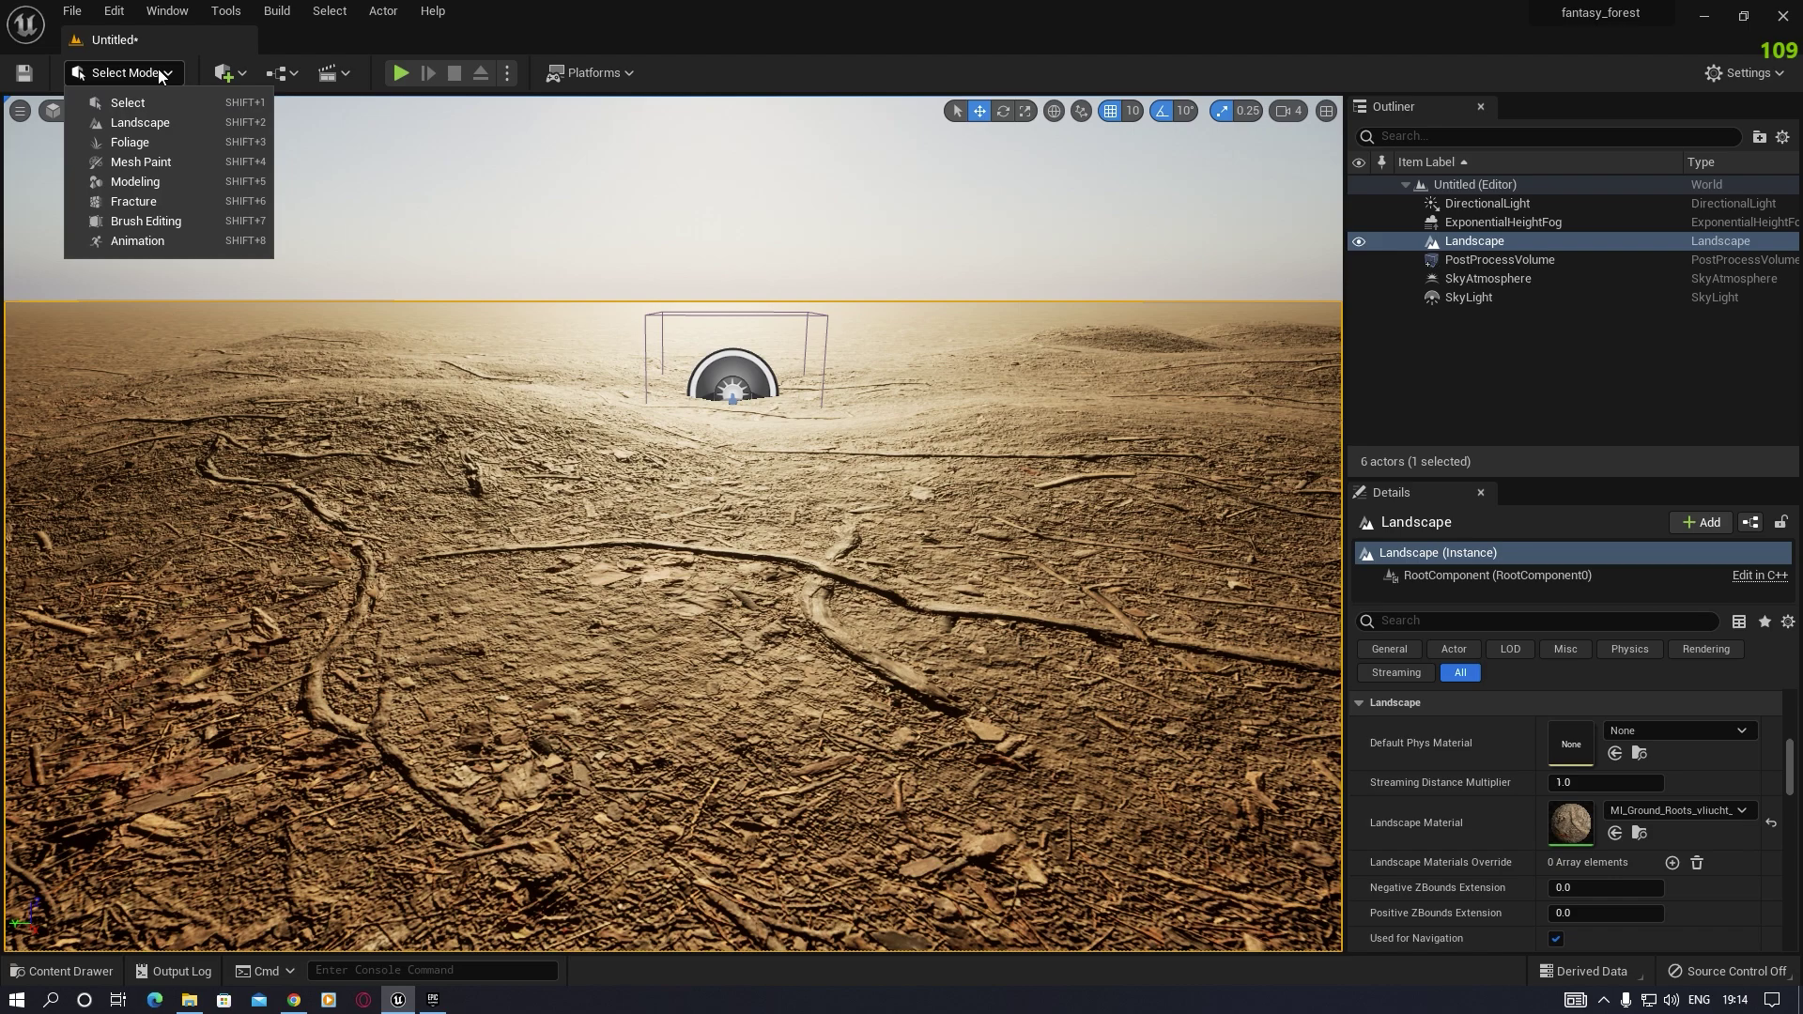
{"action": "left_click", "coordinate": [157, 142]}
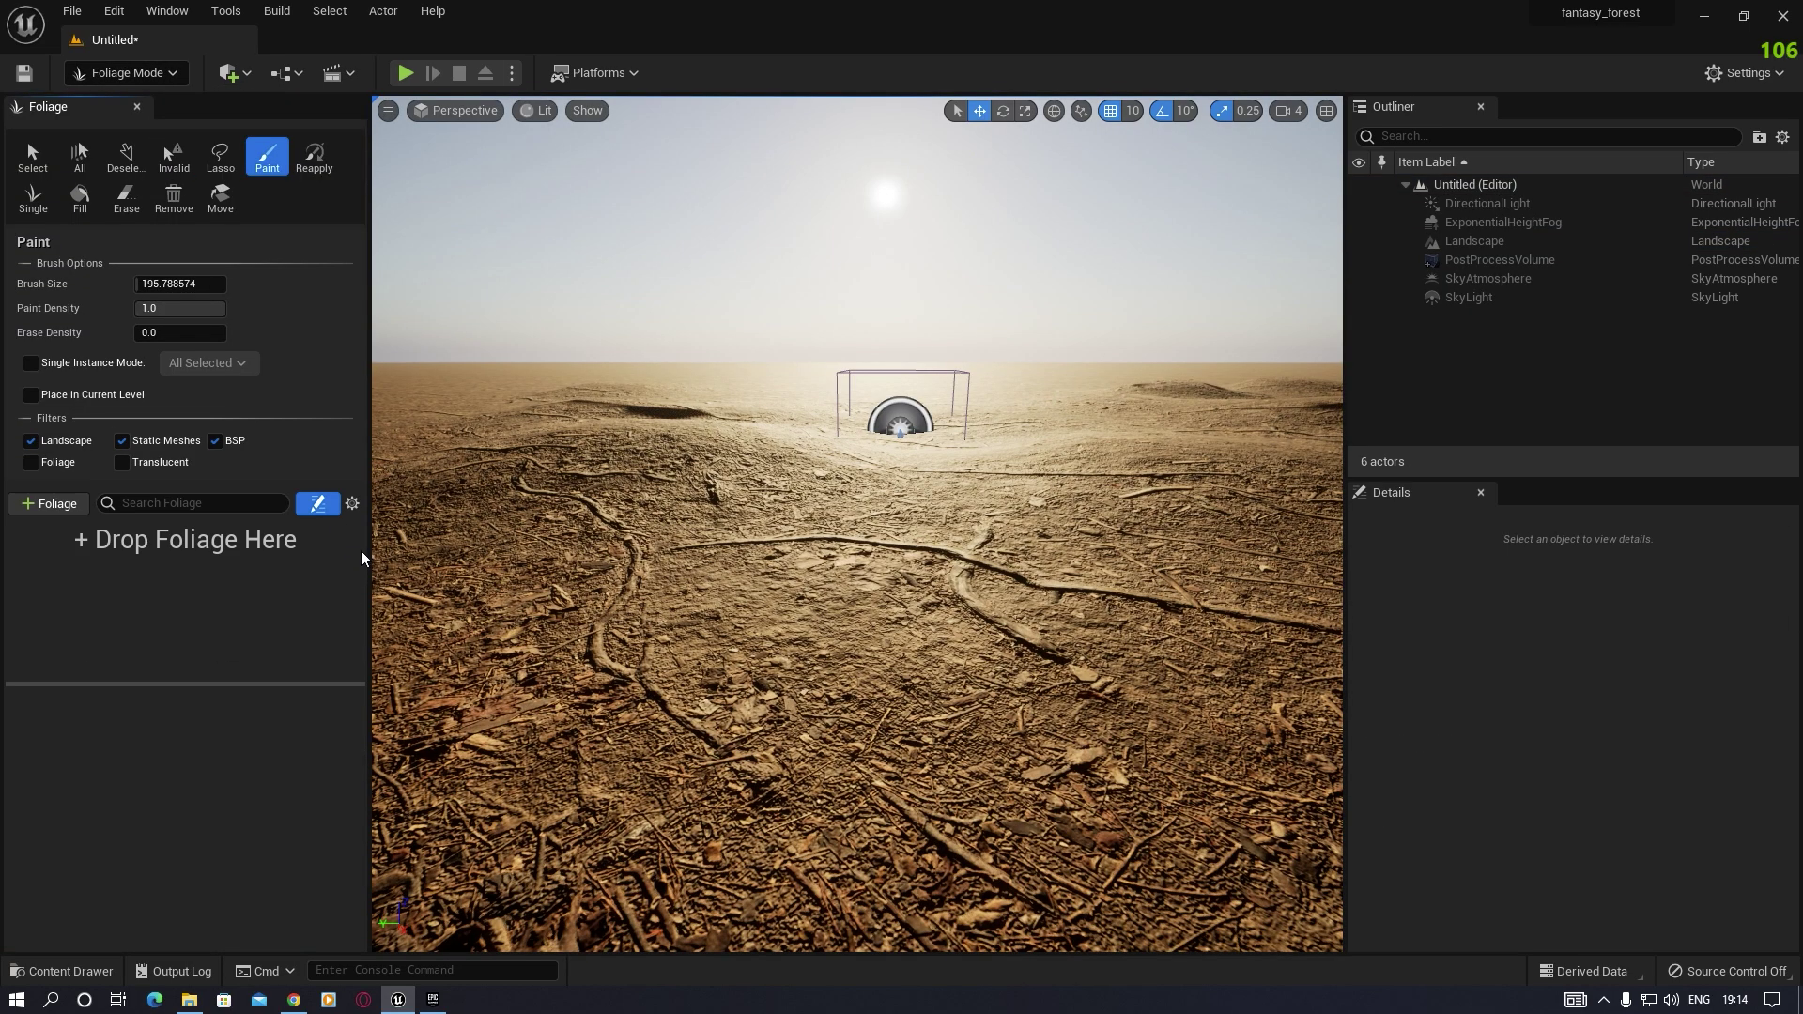
{"action": "left_click", "coordinate": [62, 971]}
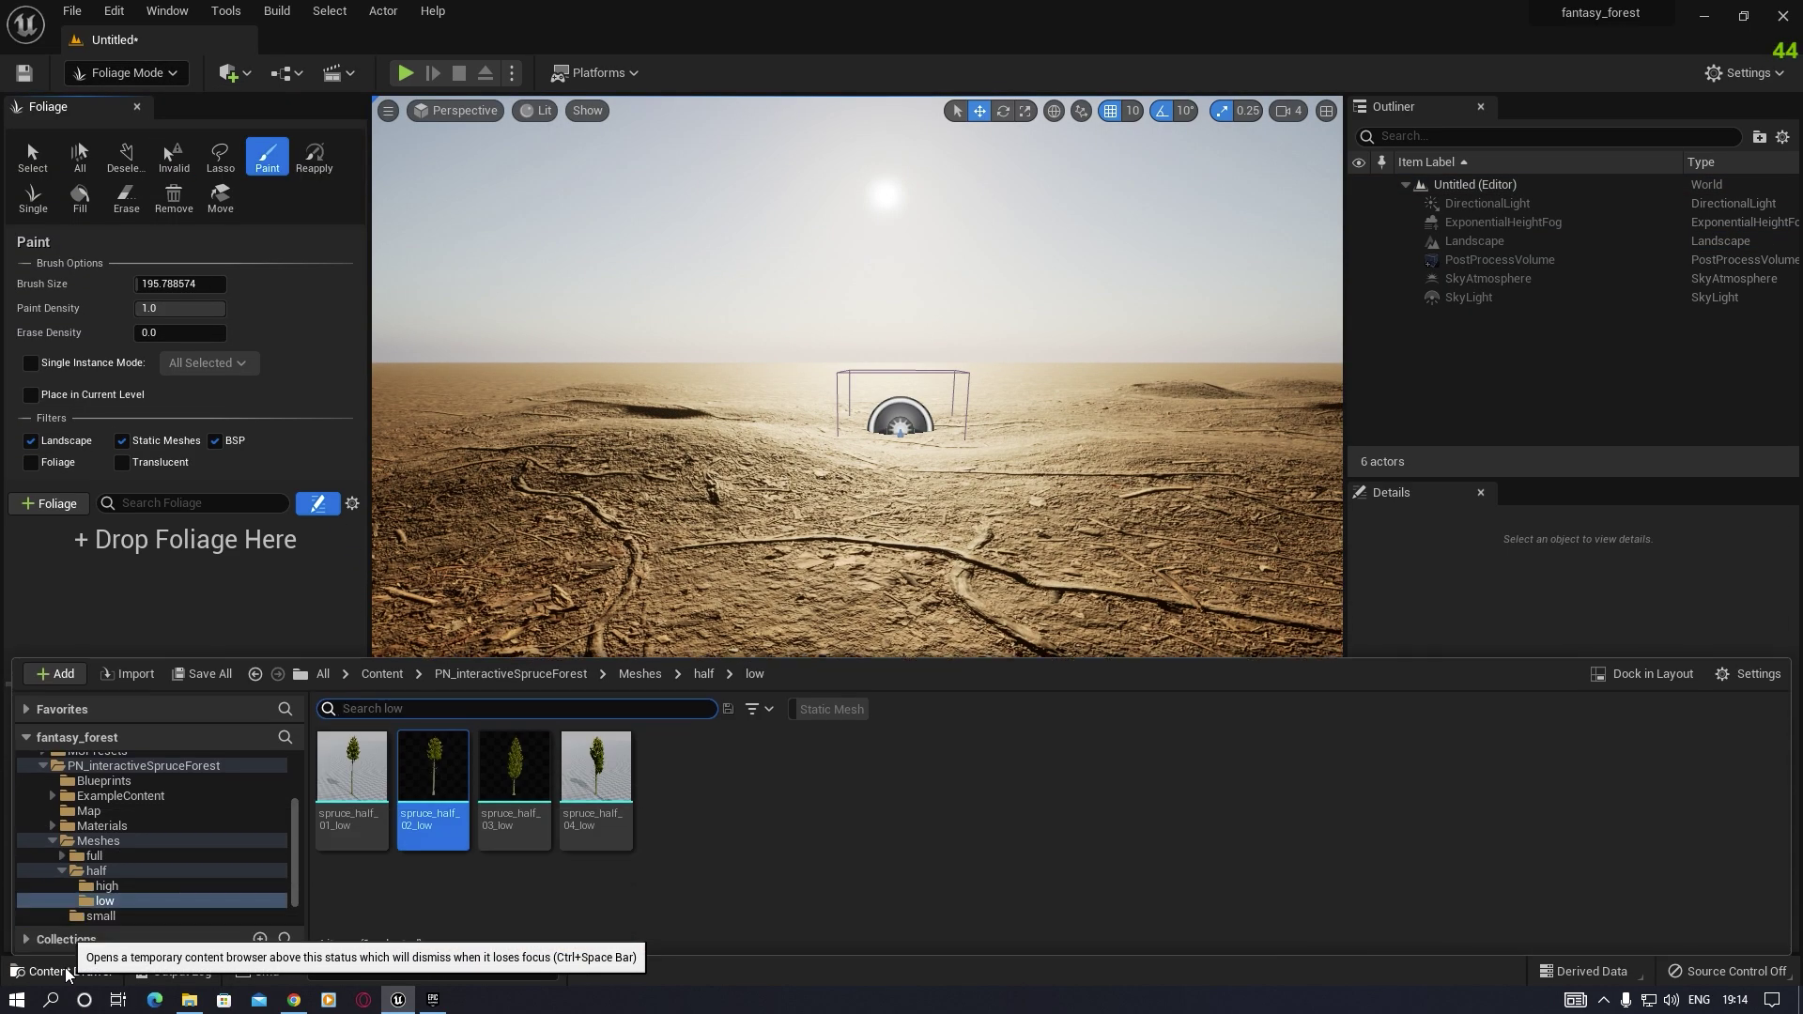
{"action": "scroll", "coordinate": [103, 838], "scroll_direction": "up", "scroll_amount": 3}
{"action": "left_click", "coordinate": [79, 778]}
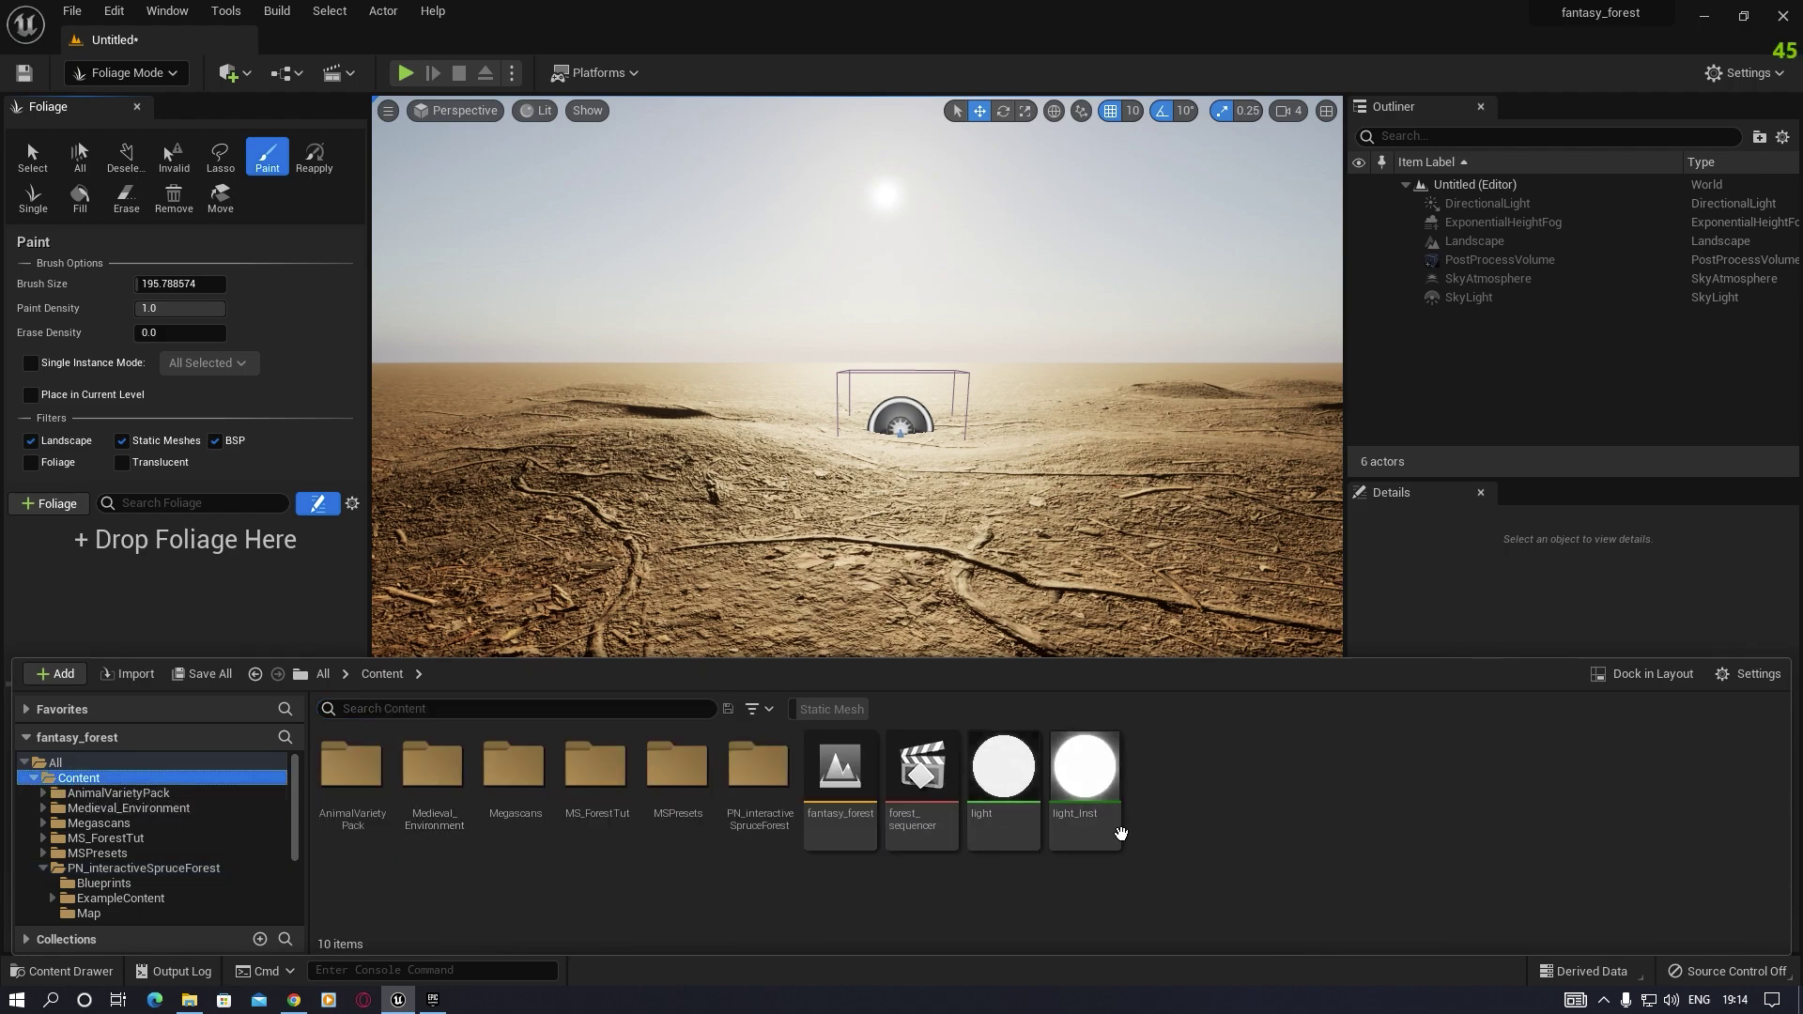
Step: Compare the low and high half-size spruce meshes in PN_interactiveSpruceForest and open the low folder
{"action": "left_click", "coordinate": [171, 869]}
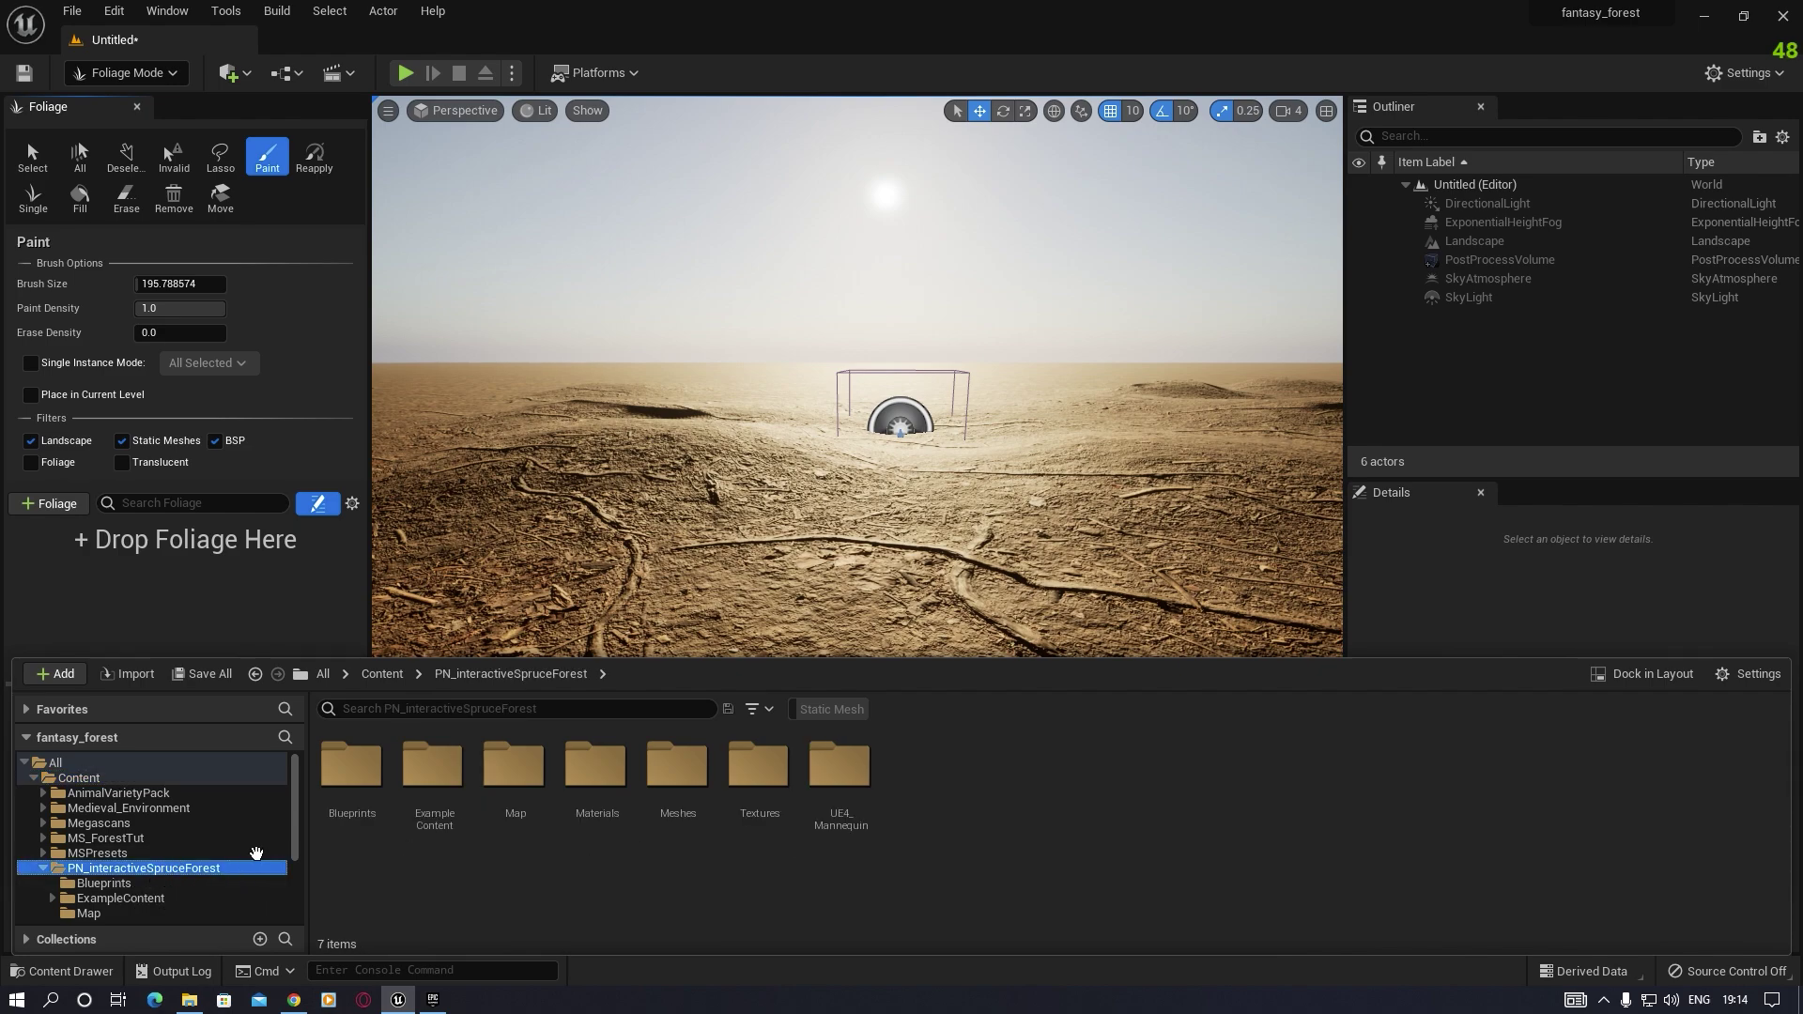
{"action": "double_click", "coordinate": [671, 763]}
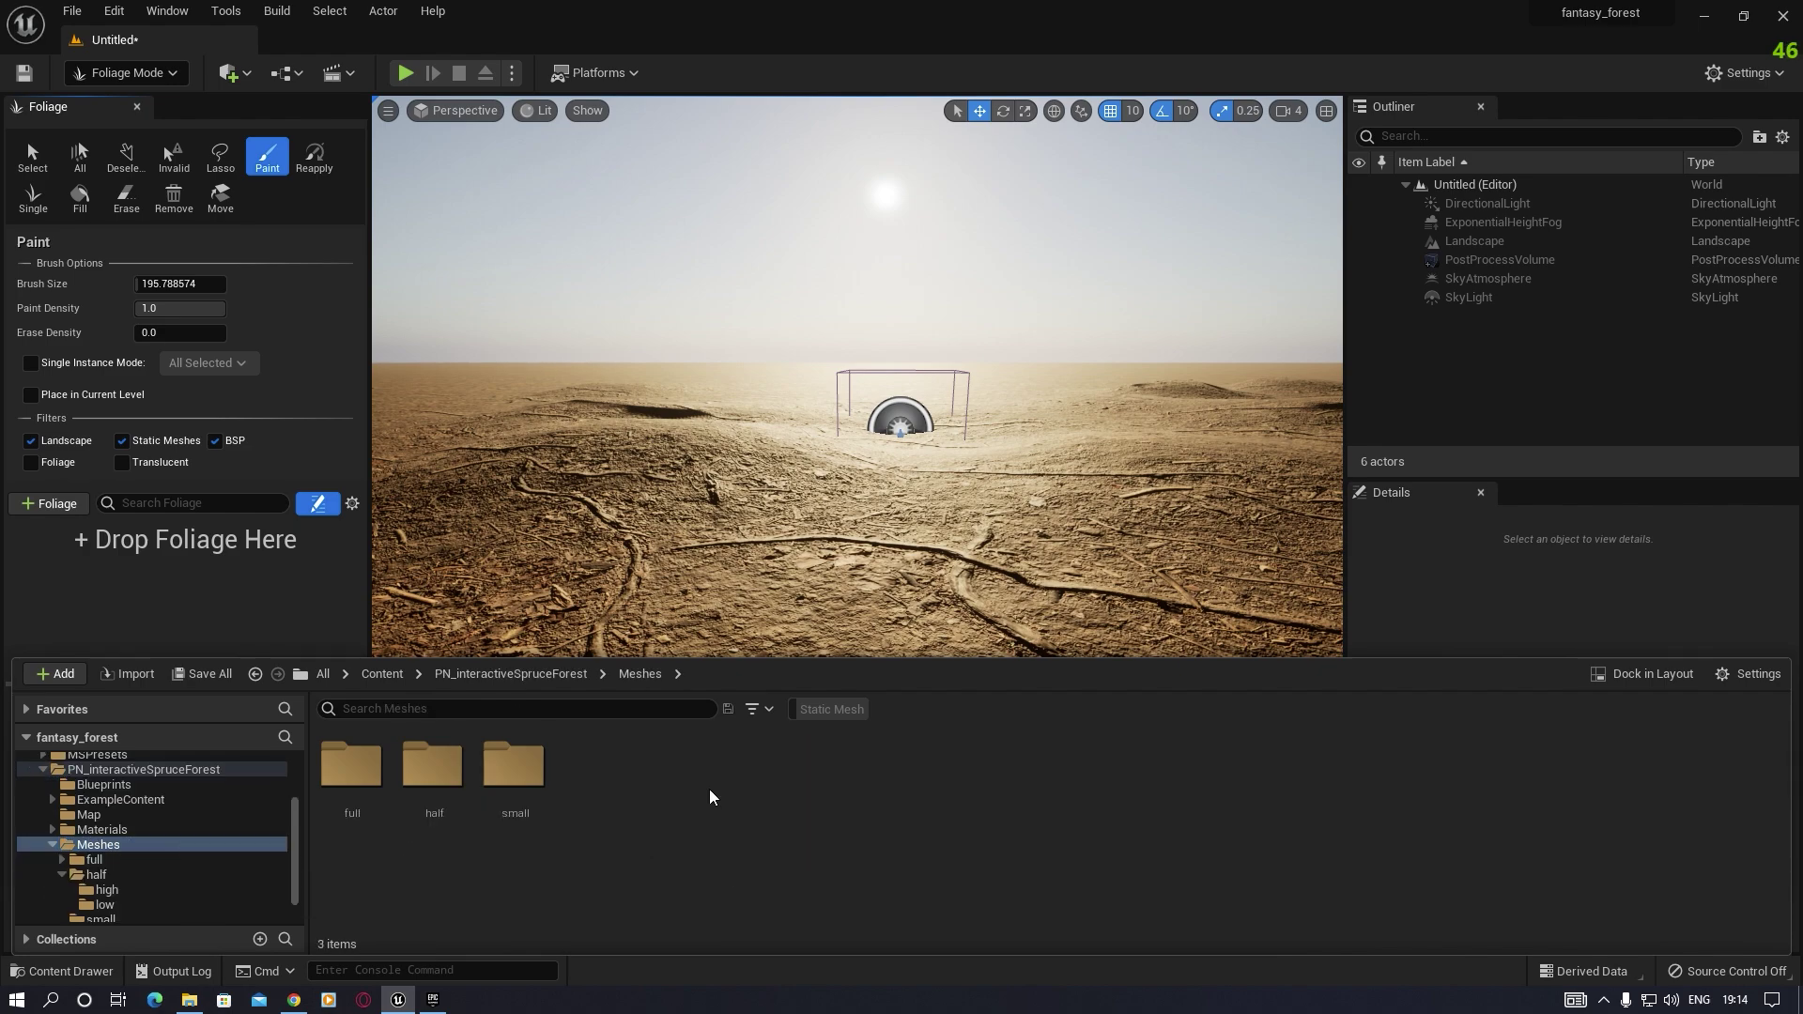
{"action": "double_click", "coordinate": [434, 765]}
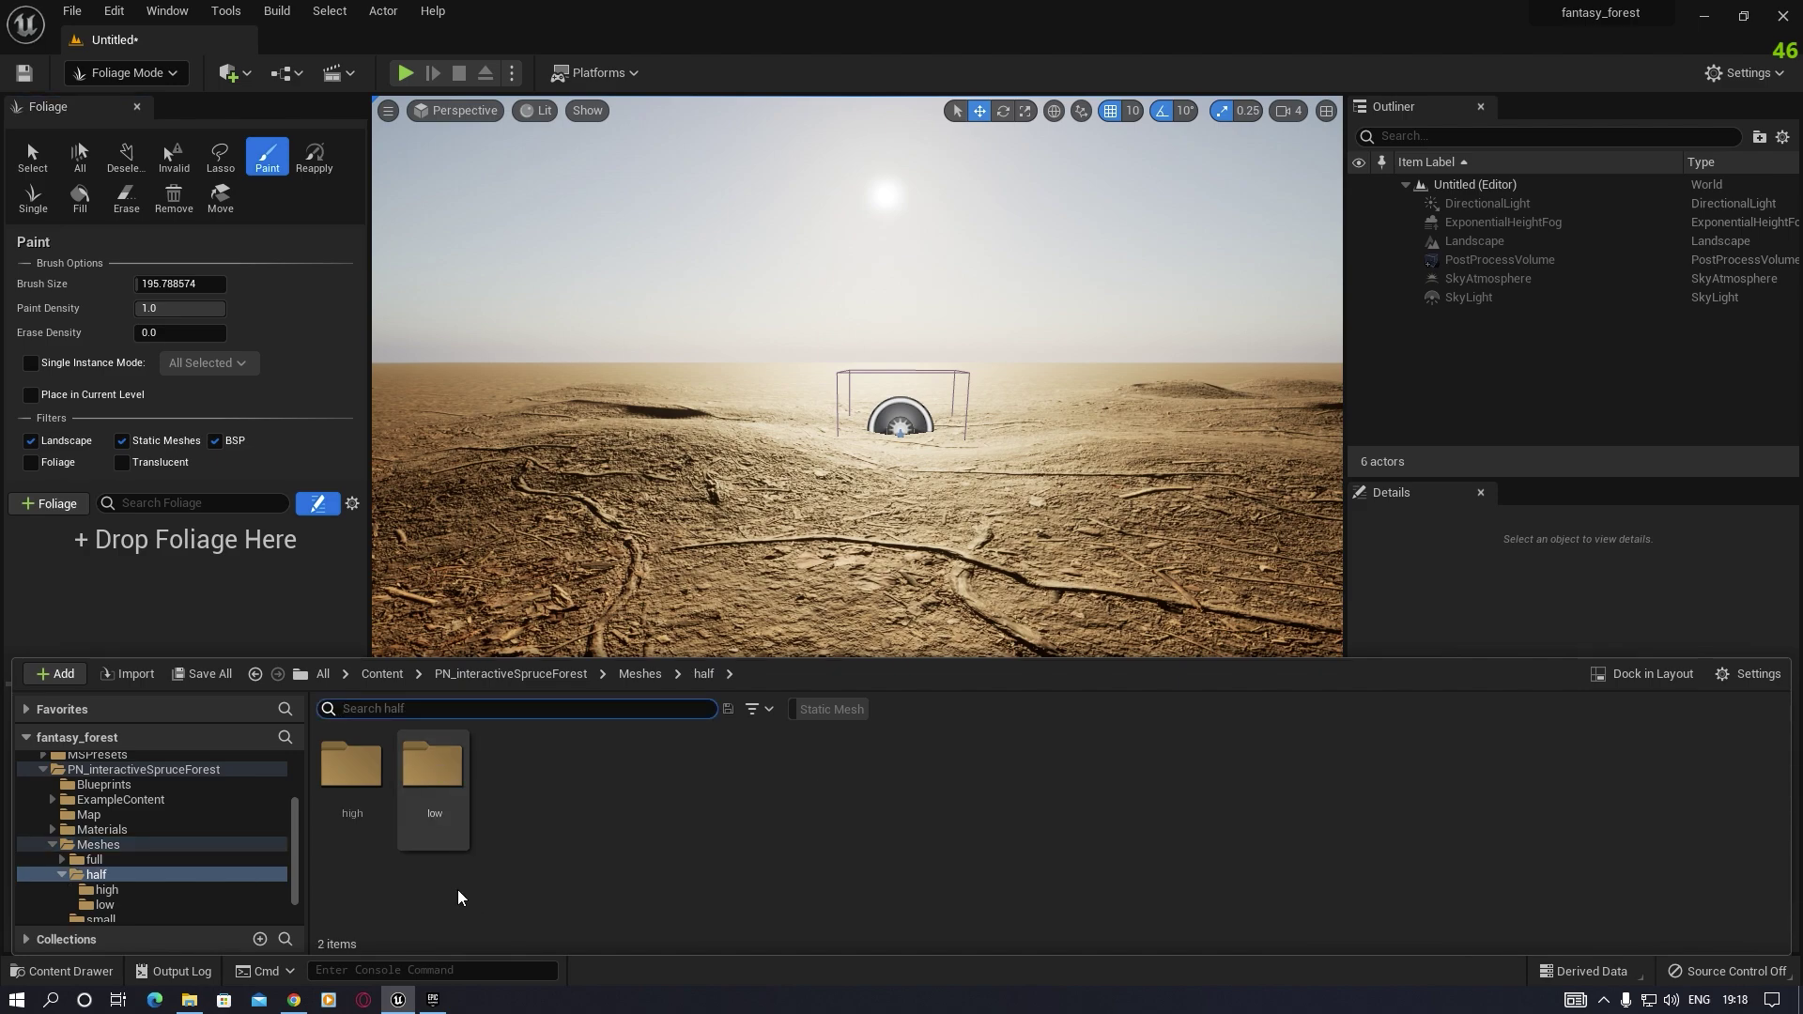
{"action": "double_click", "coordinate": [433, 772]}
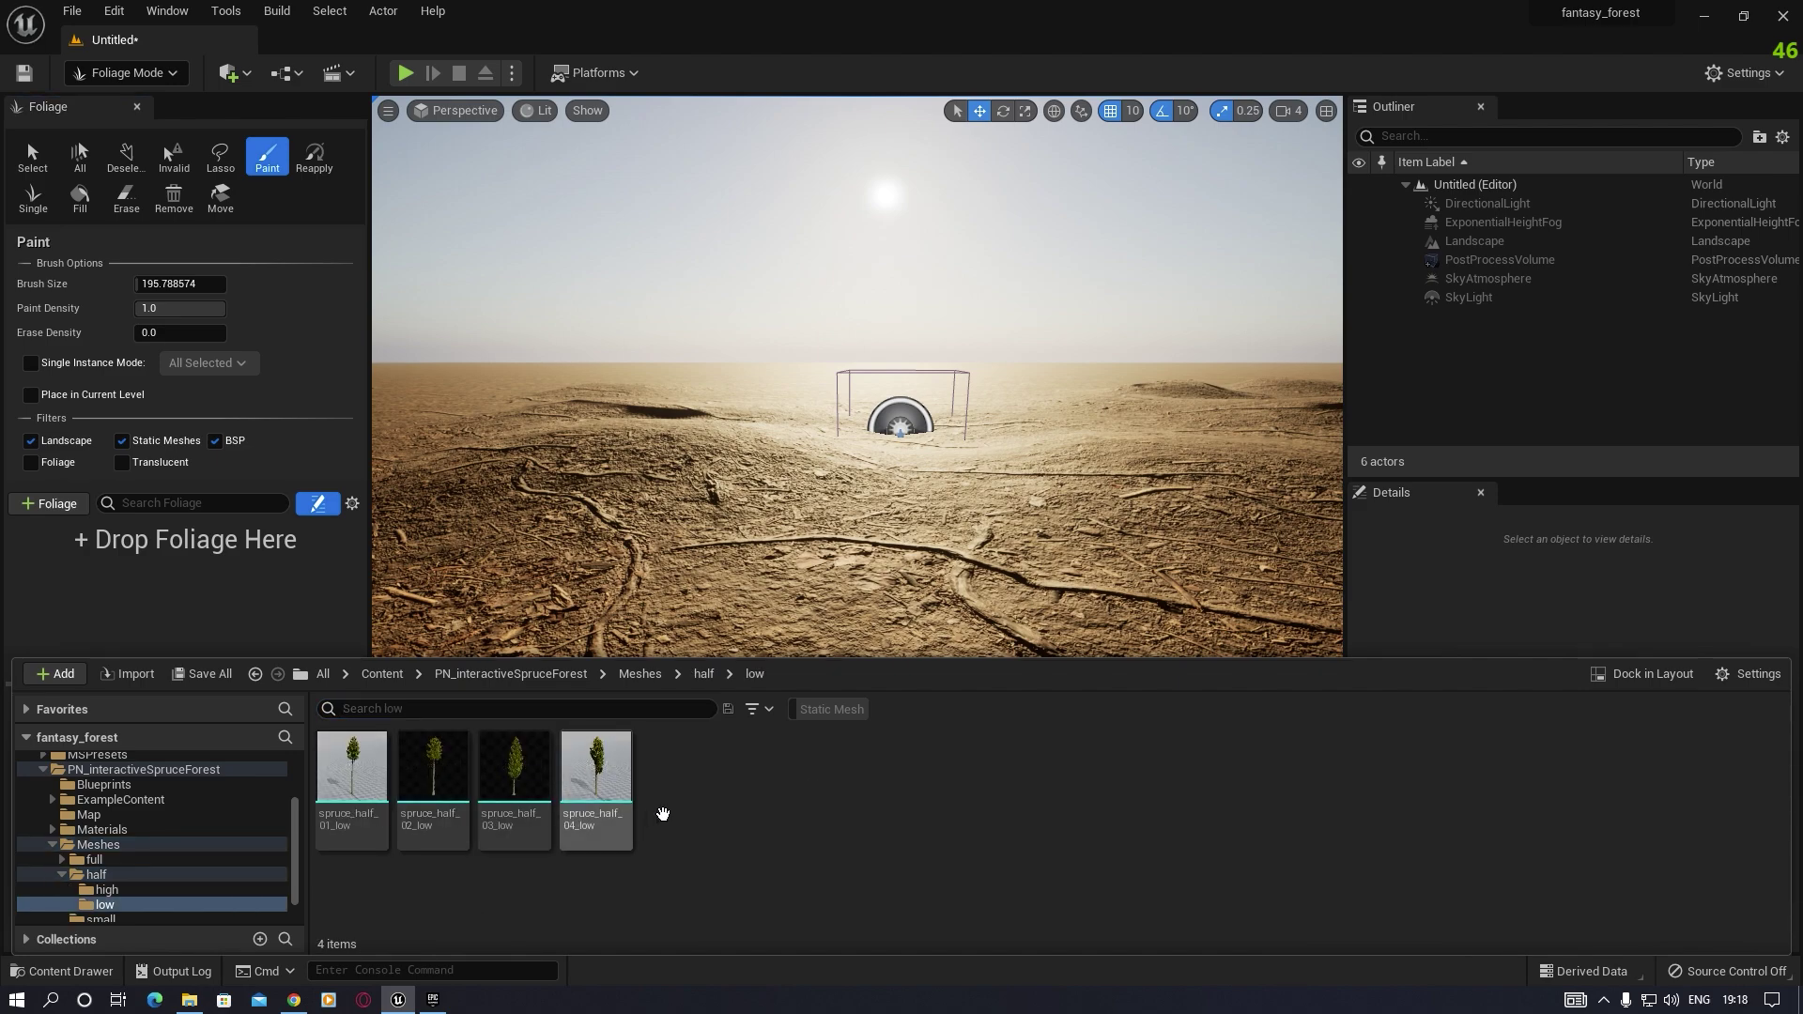
{"action": "key", "text": "alt+Left"}
{"action": "double_click", "coordinate": [353, 772]}
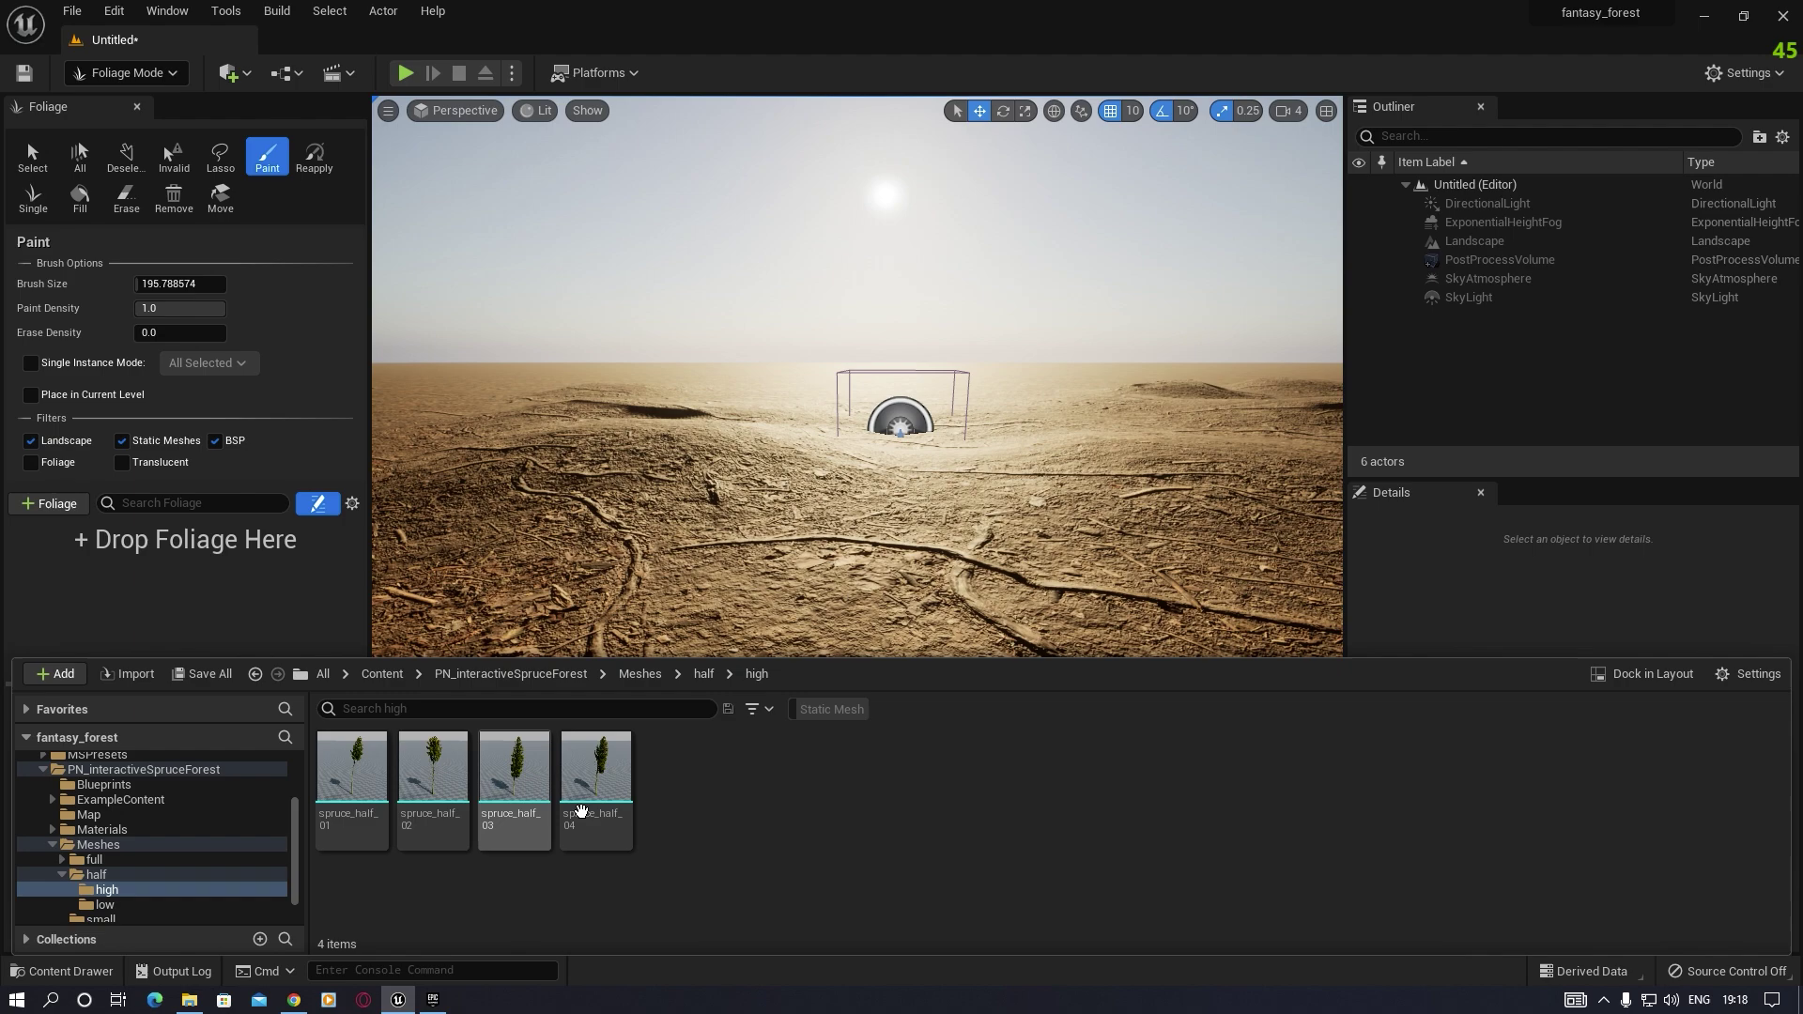
{"action": "key", "text": "alt+Left"}
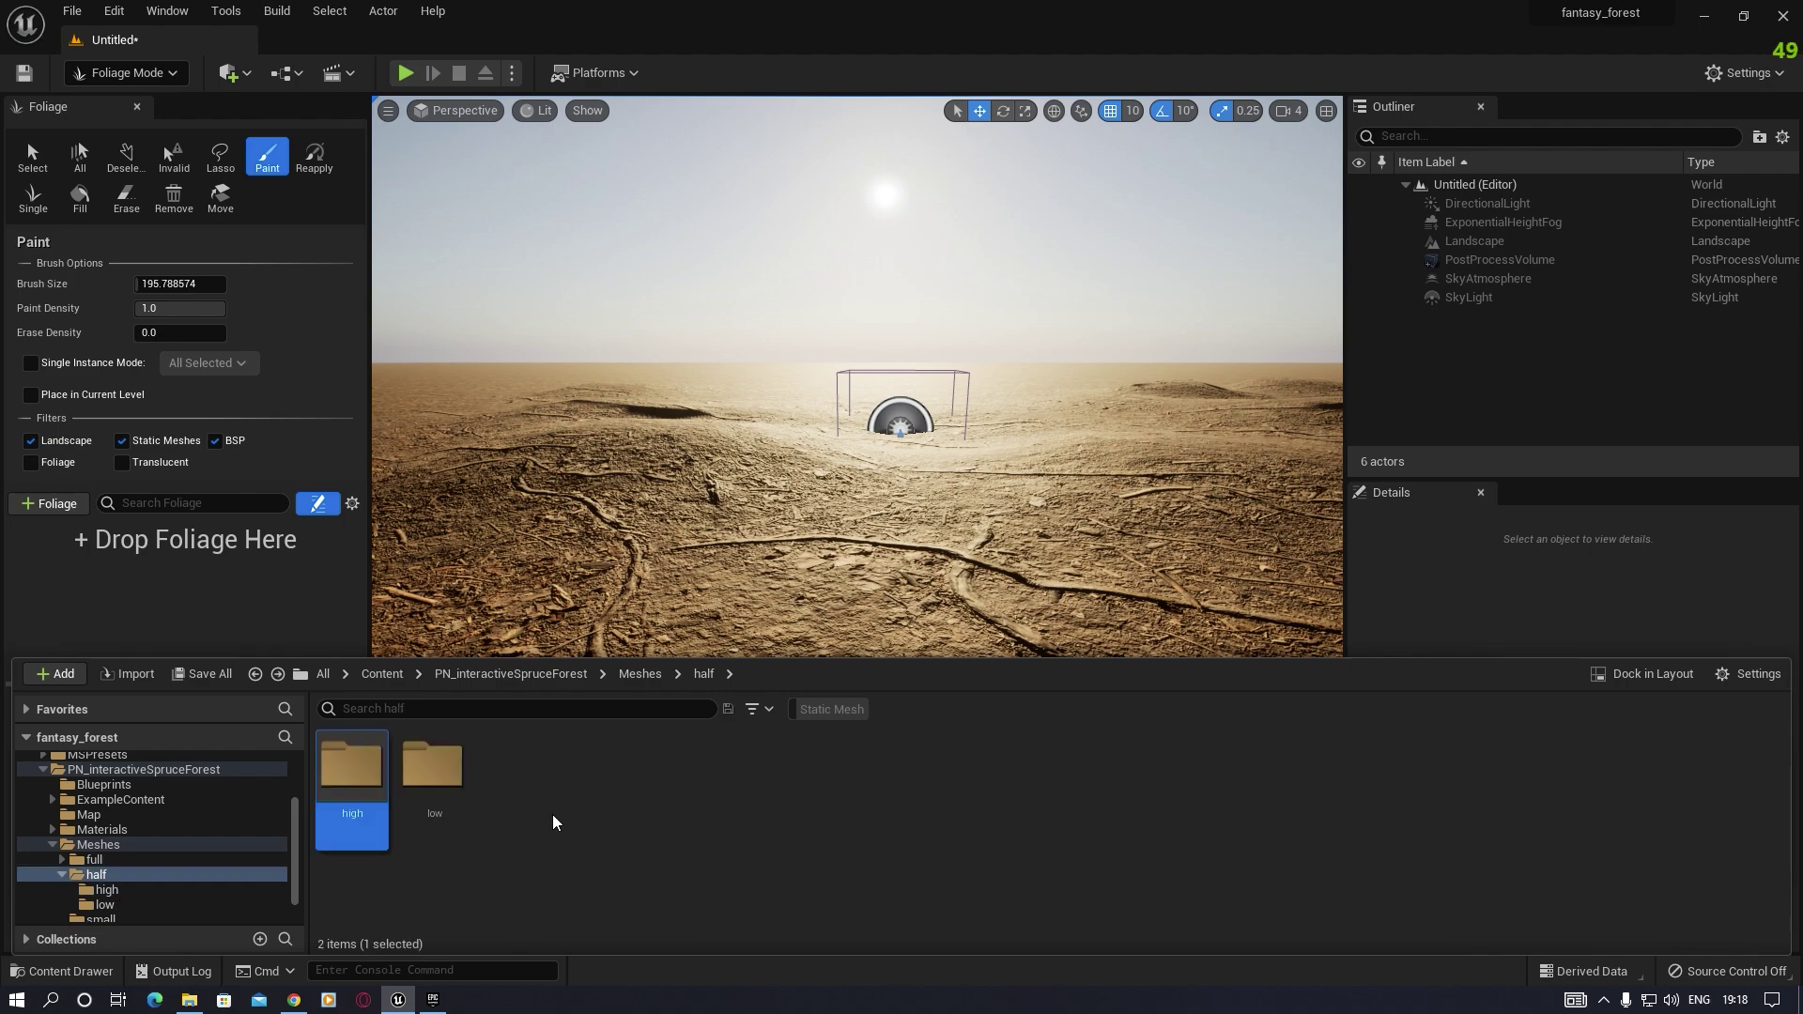
{"action": "double_click", "coordinate": [433, 789]}
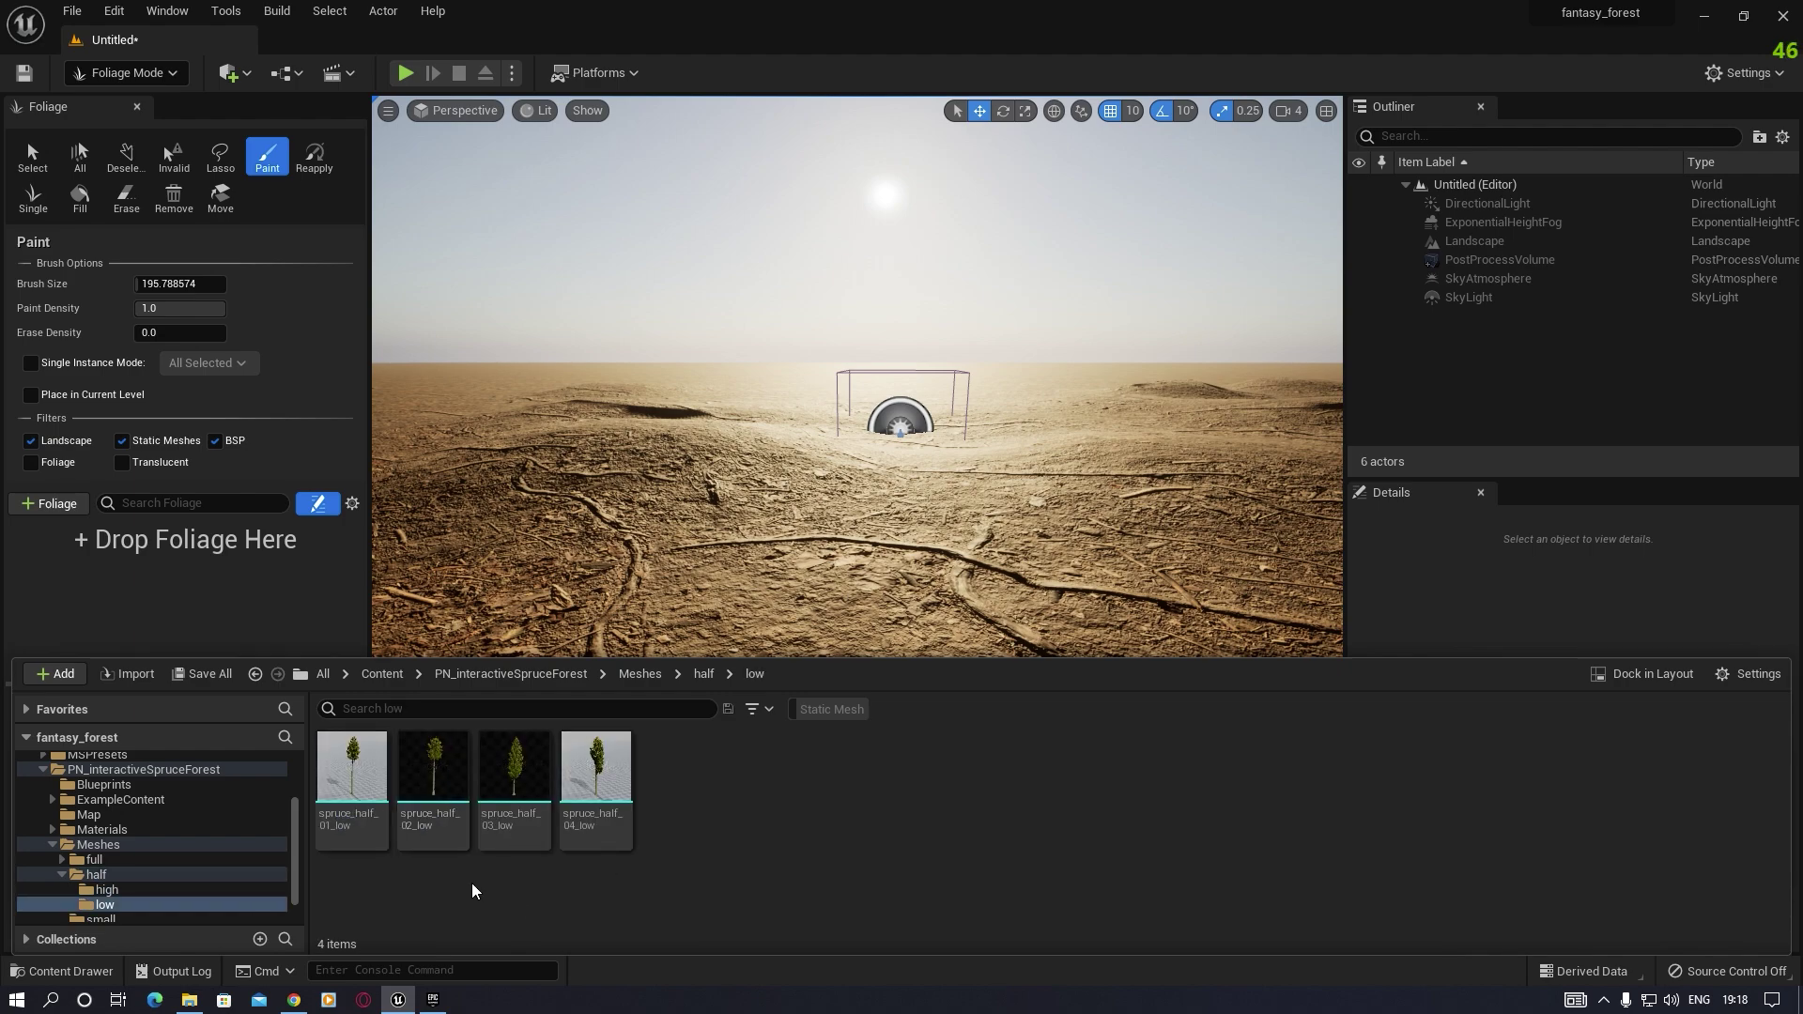
Step: Add the spruce_half_02_low mesh to the foliage palette and put the content browser away
{"action": "left_click", "coordinate": [433, 789]}
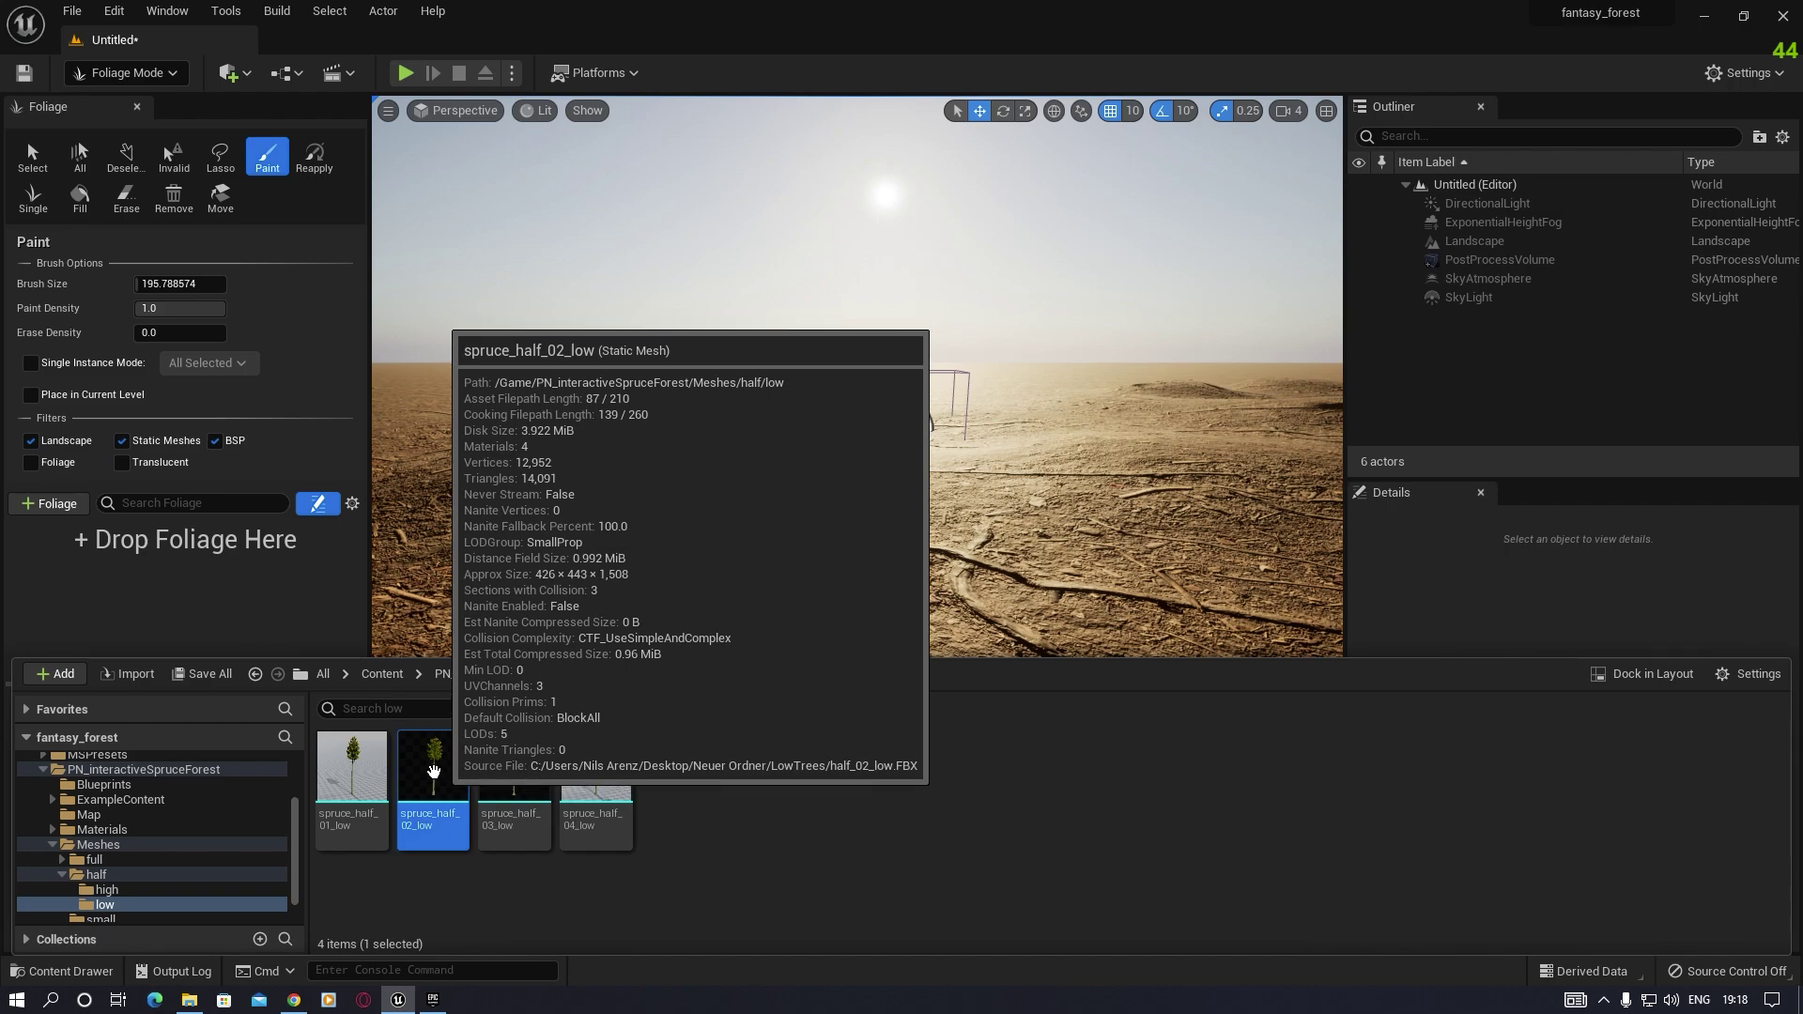
{"action": "left_click_drag", "start_coordinate": [433, 789], "coordinate": [115, 579]}
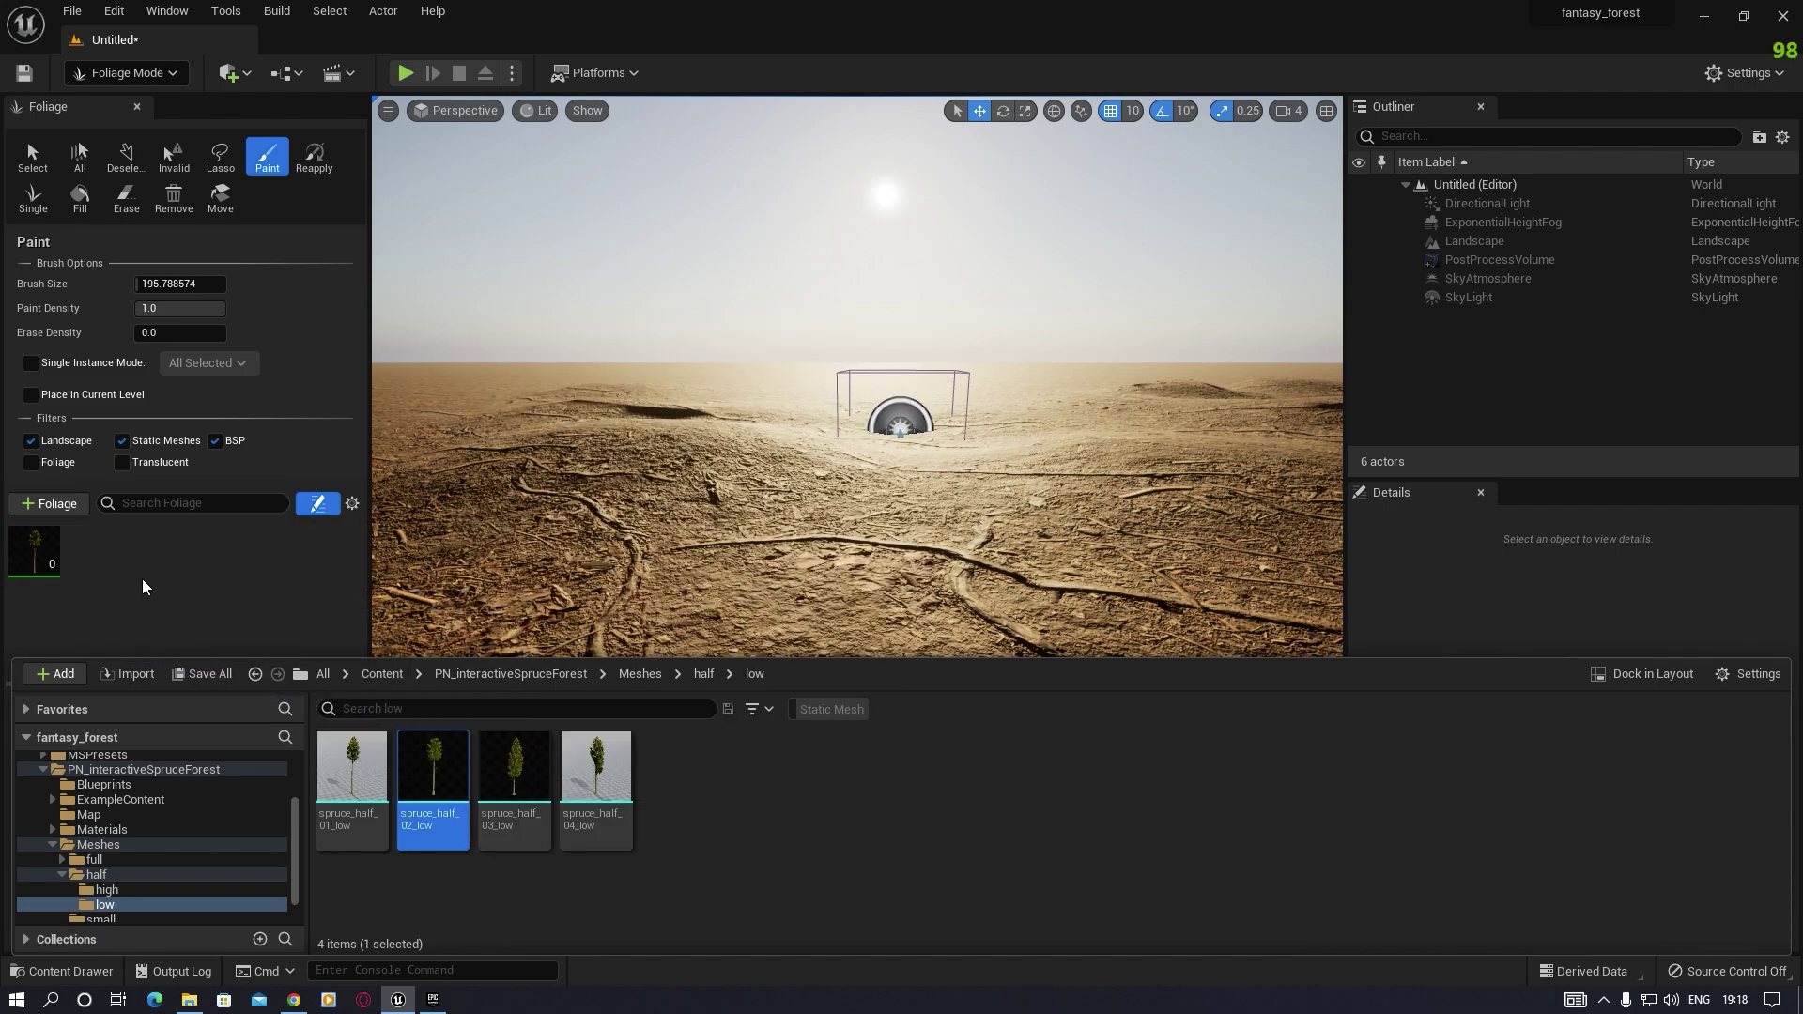
{"action": "left_click", "coordinate": [68, 971]}
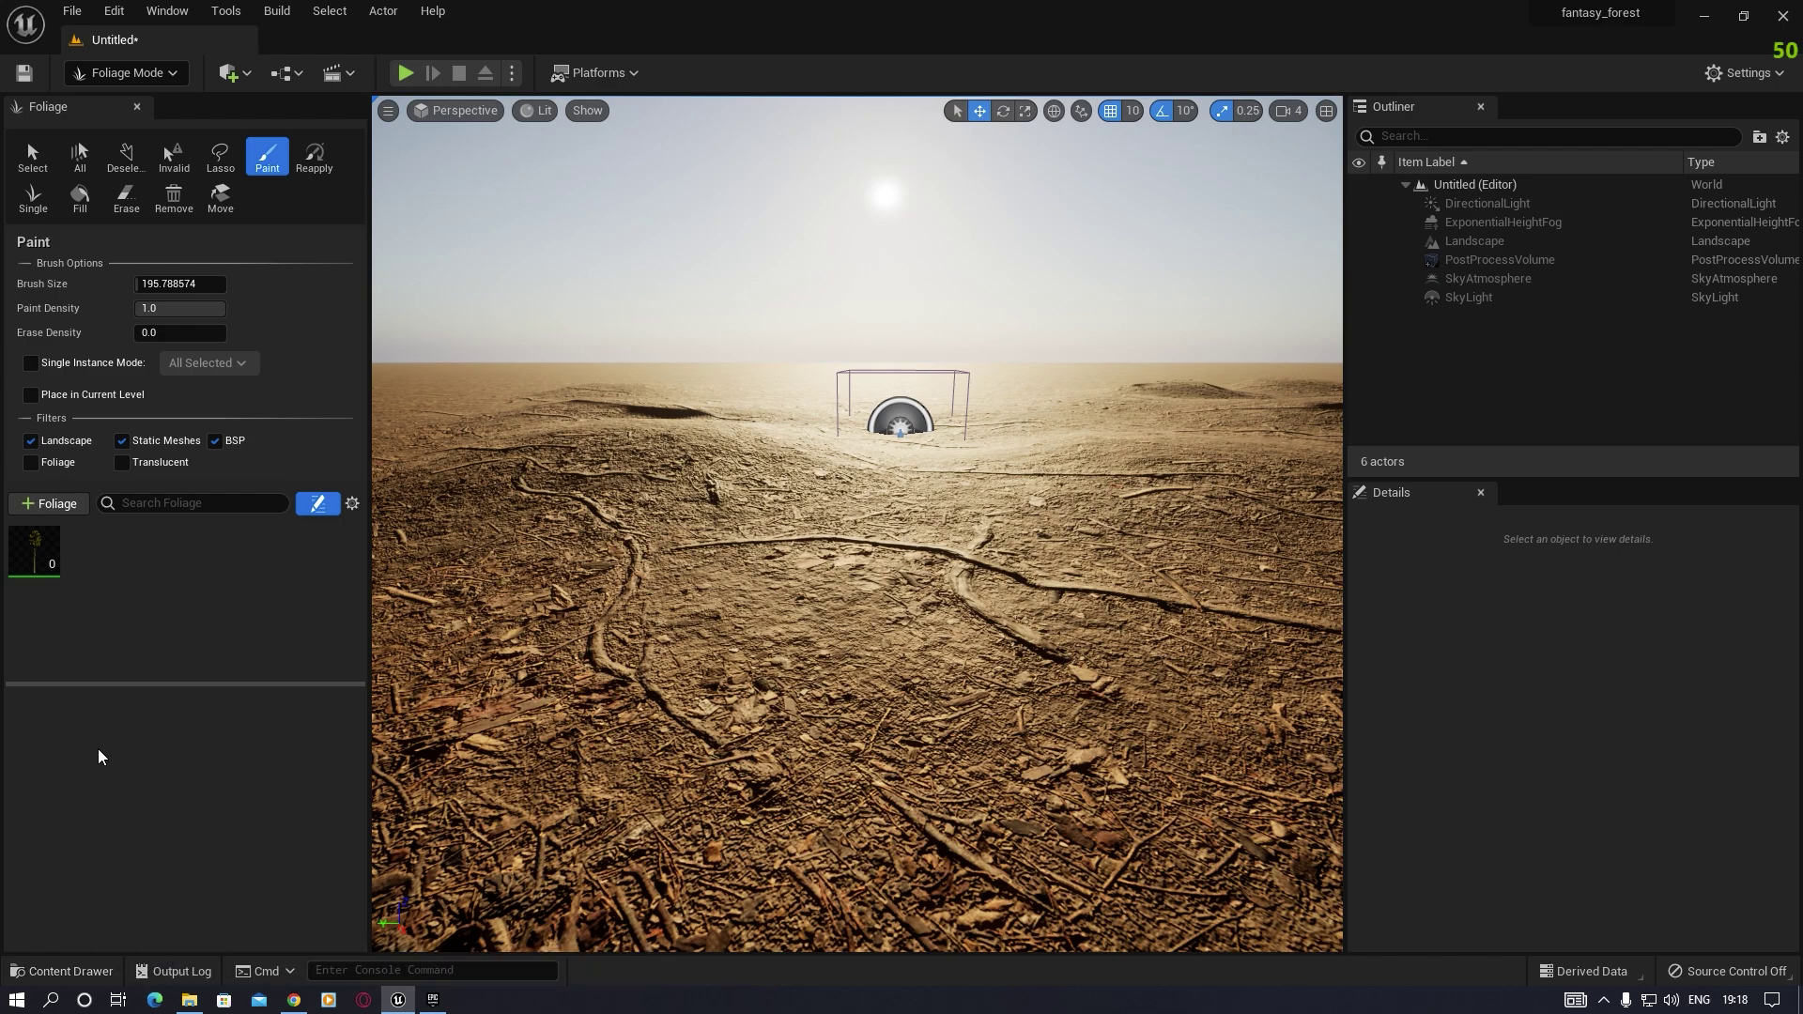
Step: Set the spruce_half_02_low foliage's Scale X range to a minimum of 0.2 and a maximum of 0.5
{"action": "left_click", "coordinate": [38, 543]}
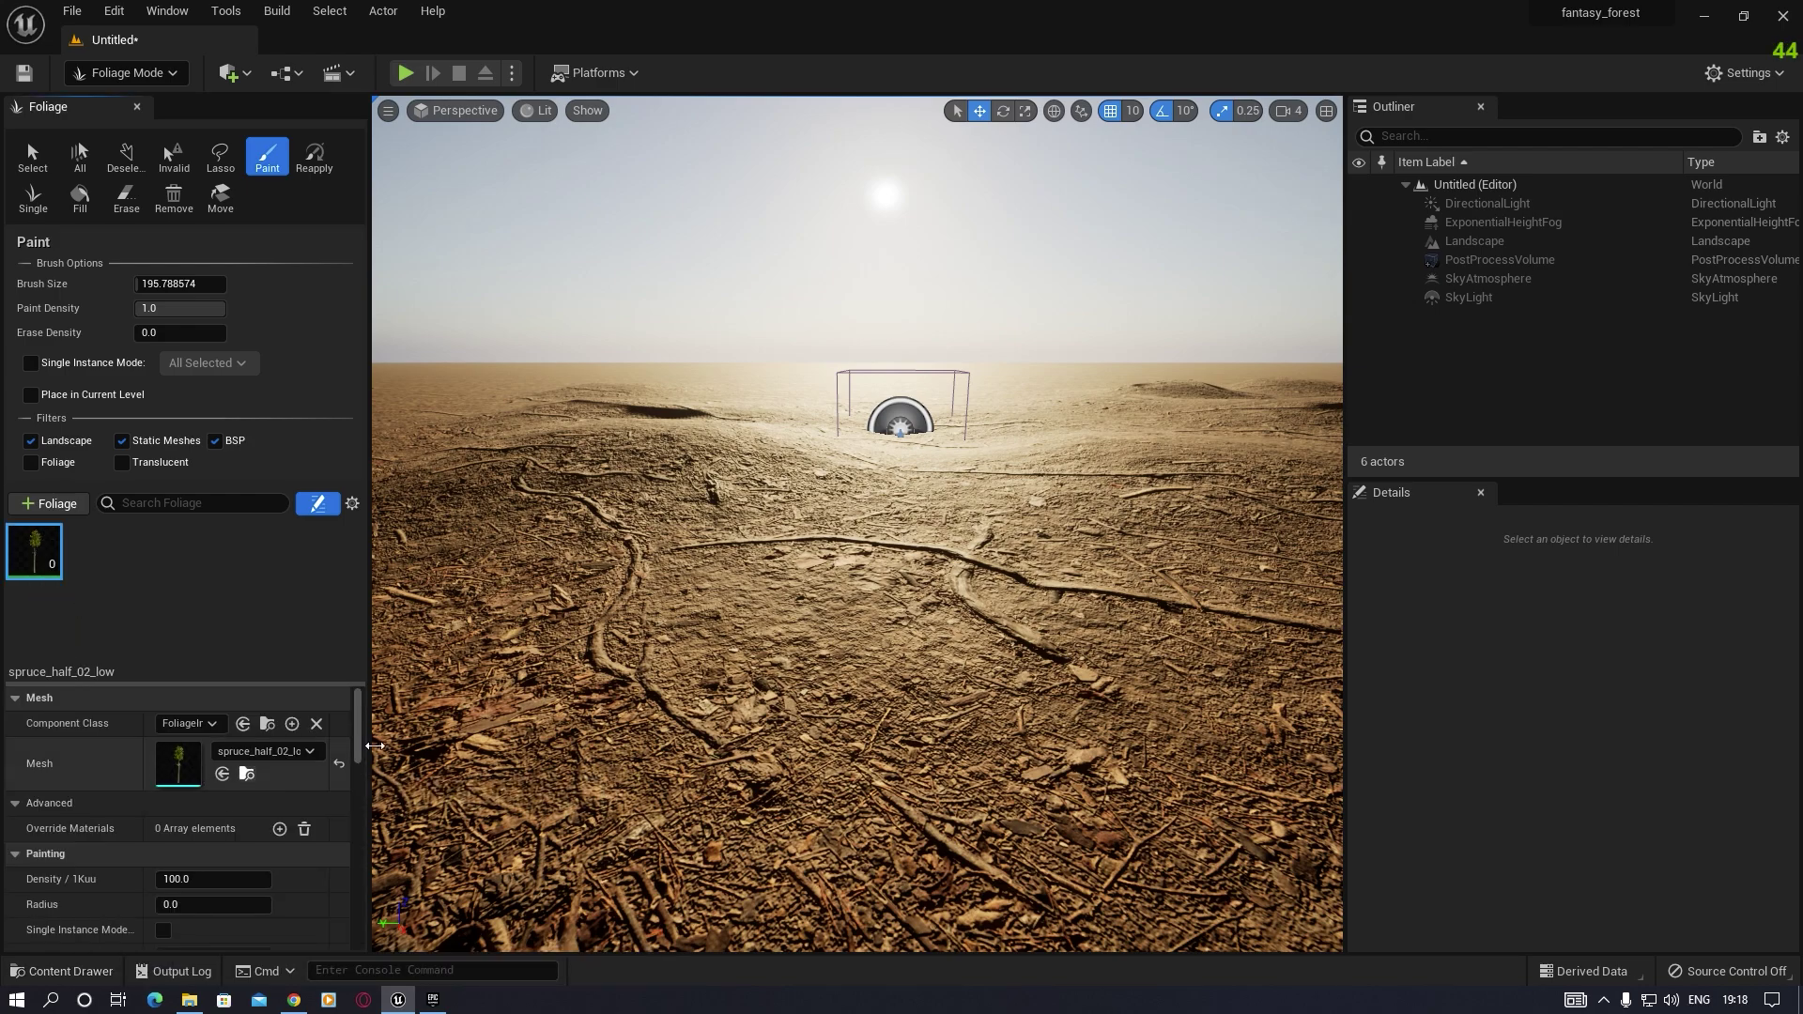
{"action": "mouse_move", "coordinate": [358, 719]}
{"action": "left_mouse_down"}
{"action": "mouse_move", "coordinate": [359, 751]}
{"action": "mouse_move", "coordinate": [360, 721]}
{"action": "left_mouse_up"}
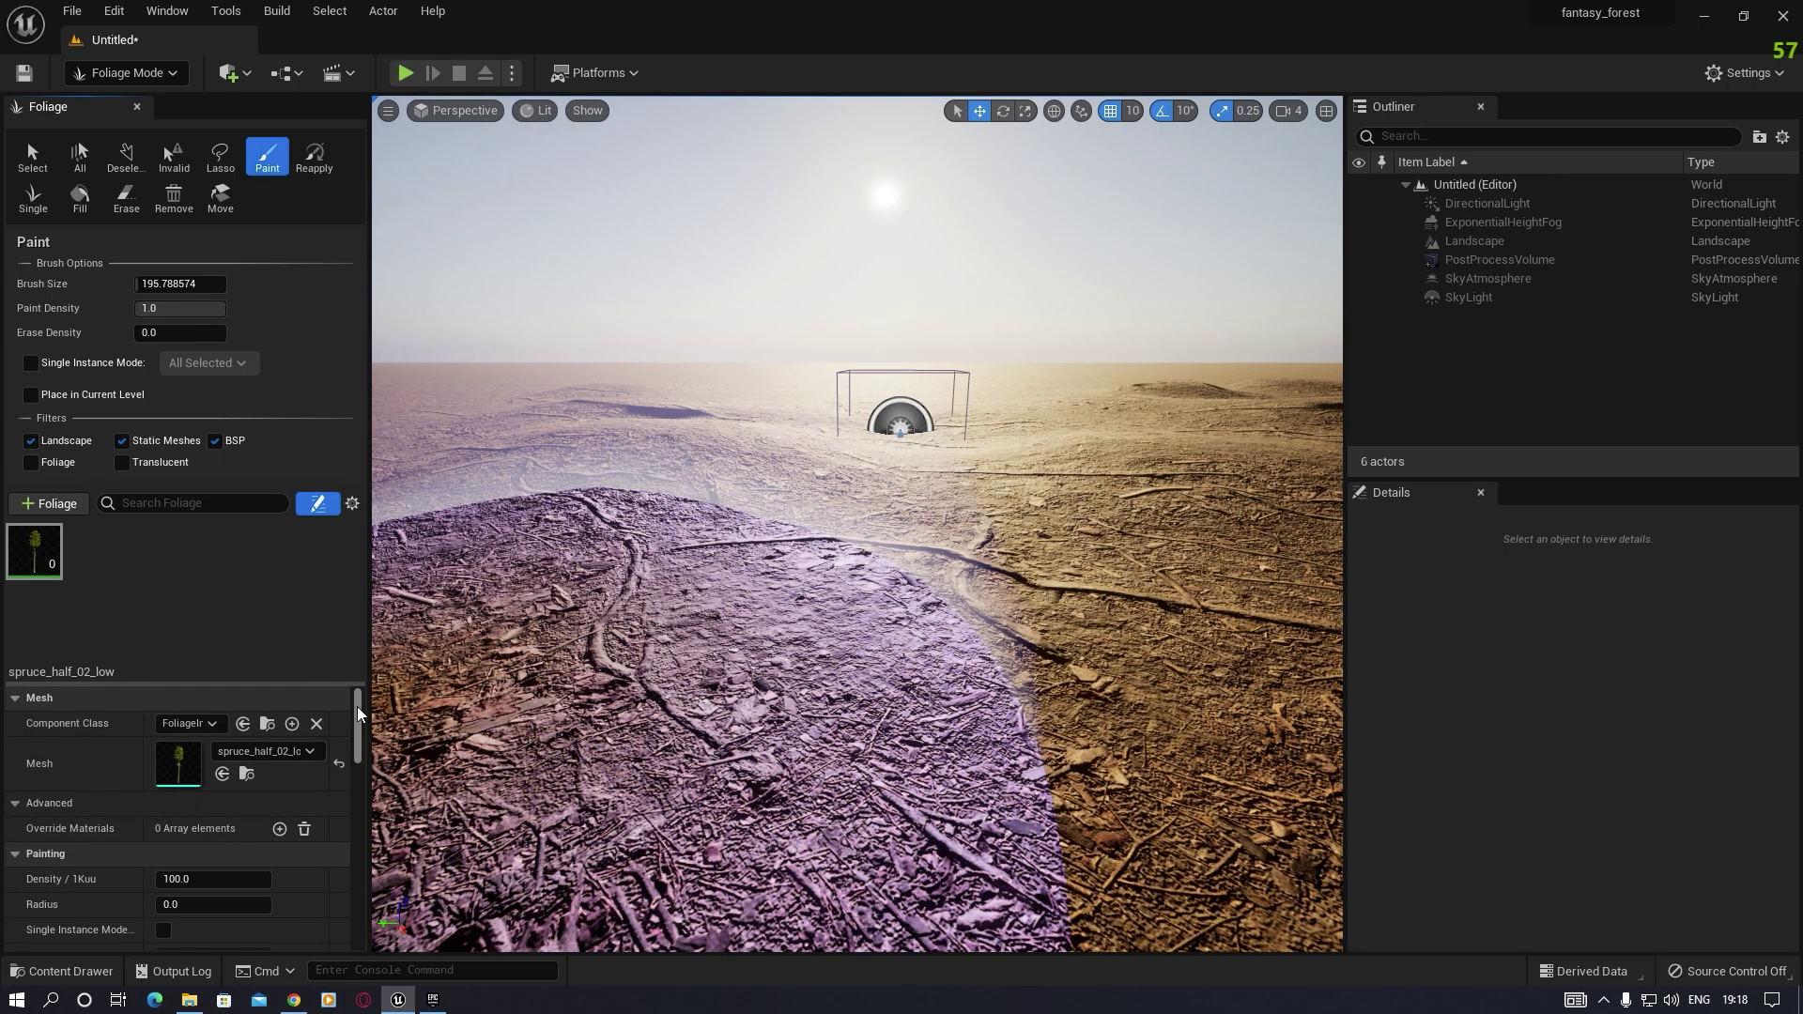
{"action": "left_click_drag", "start_coordinate": [357, 707], "coordinate": [357, 734]}
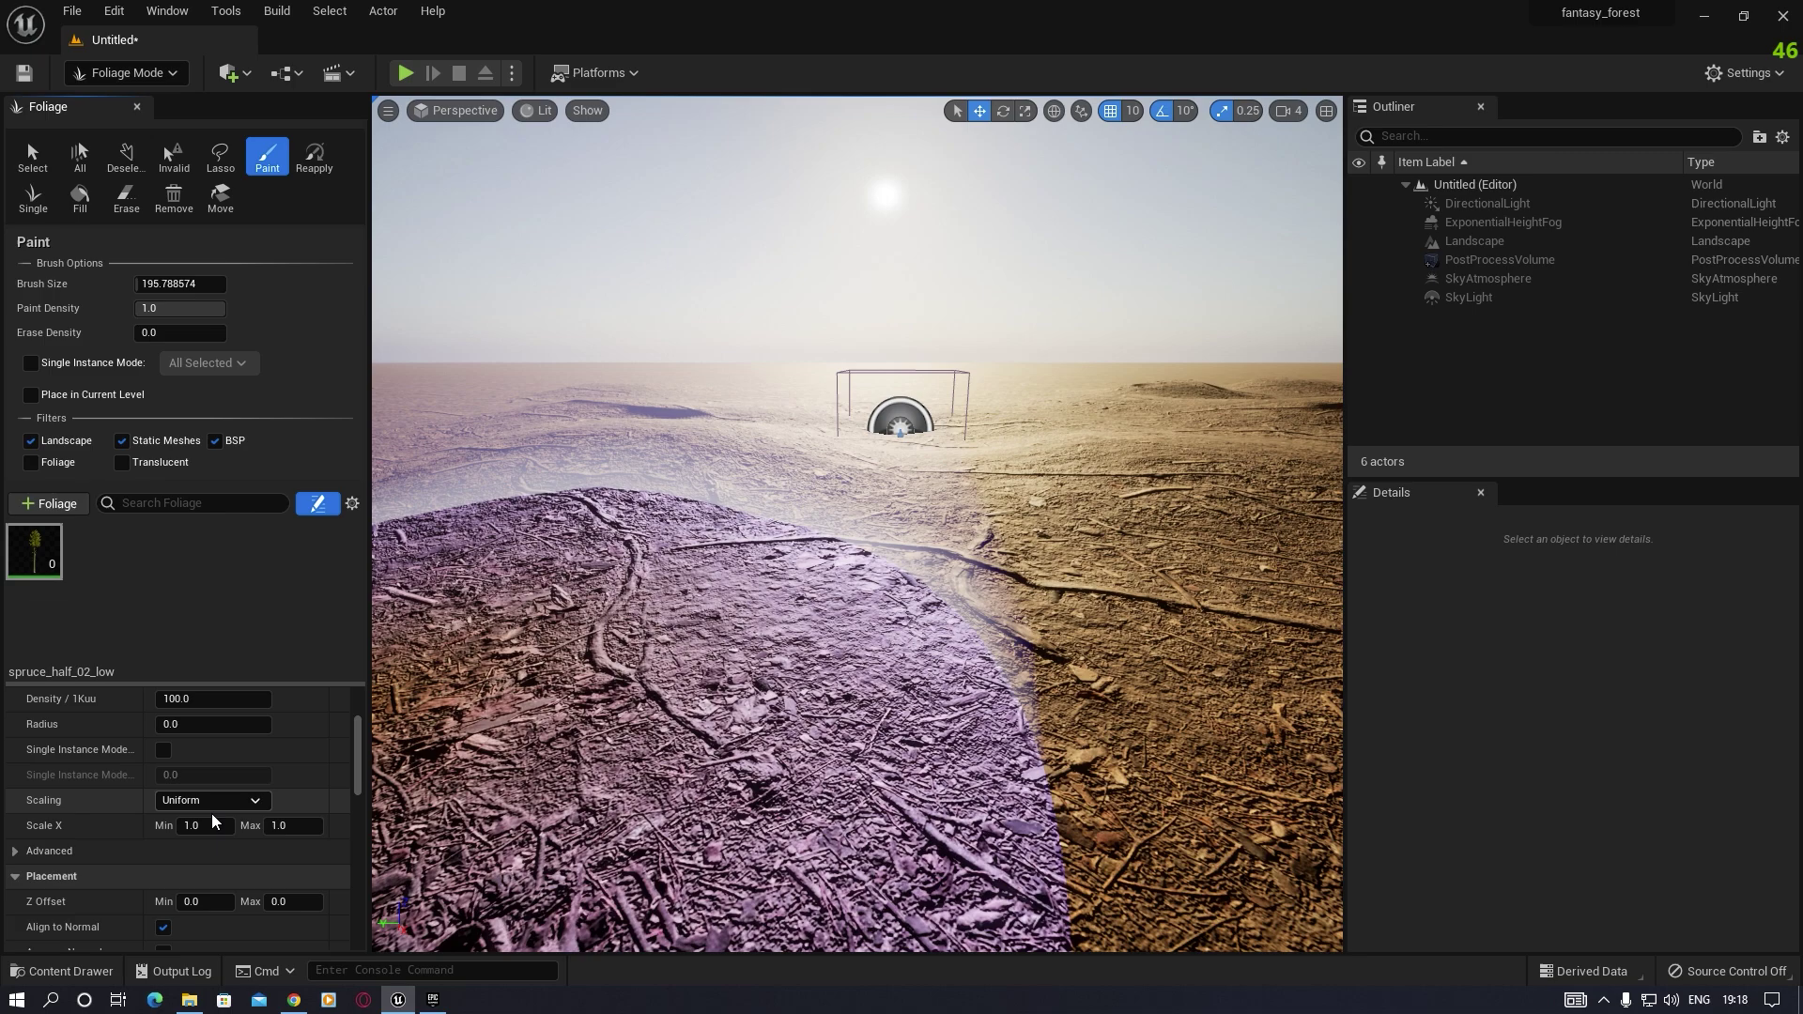
{"action": "left_click", "coordinate": [190, 825]}
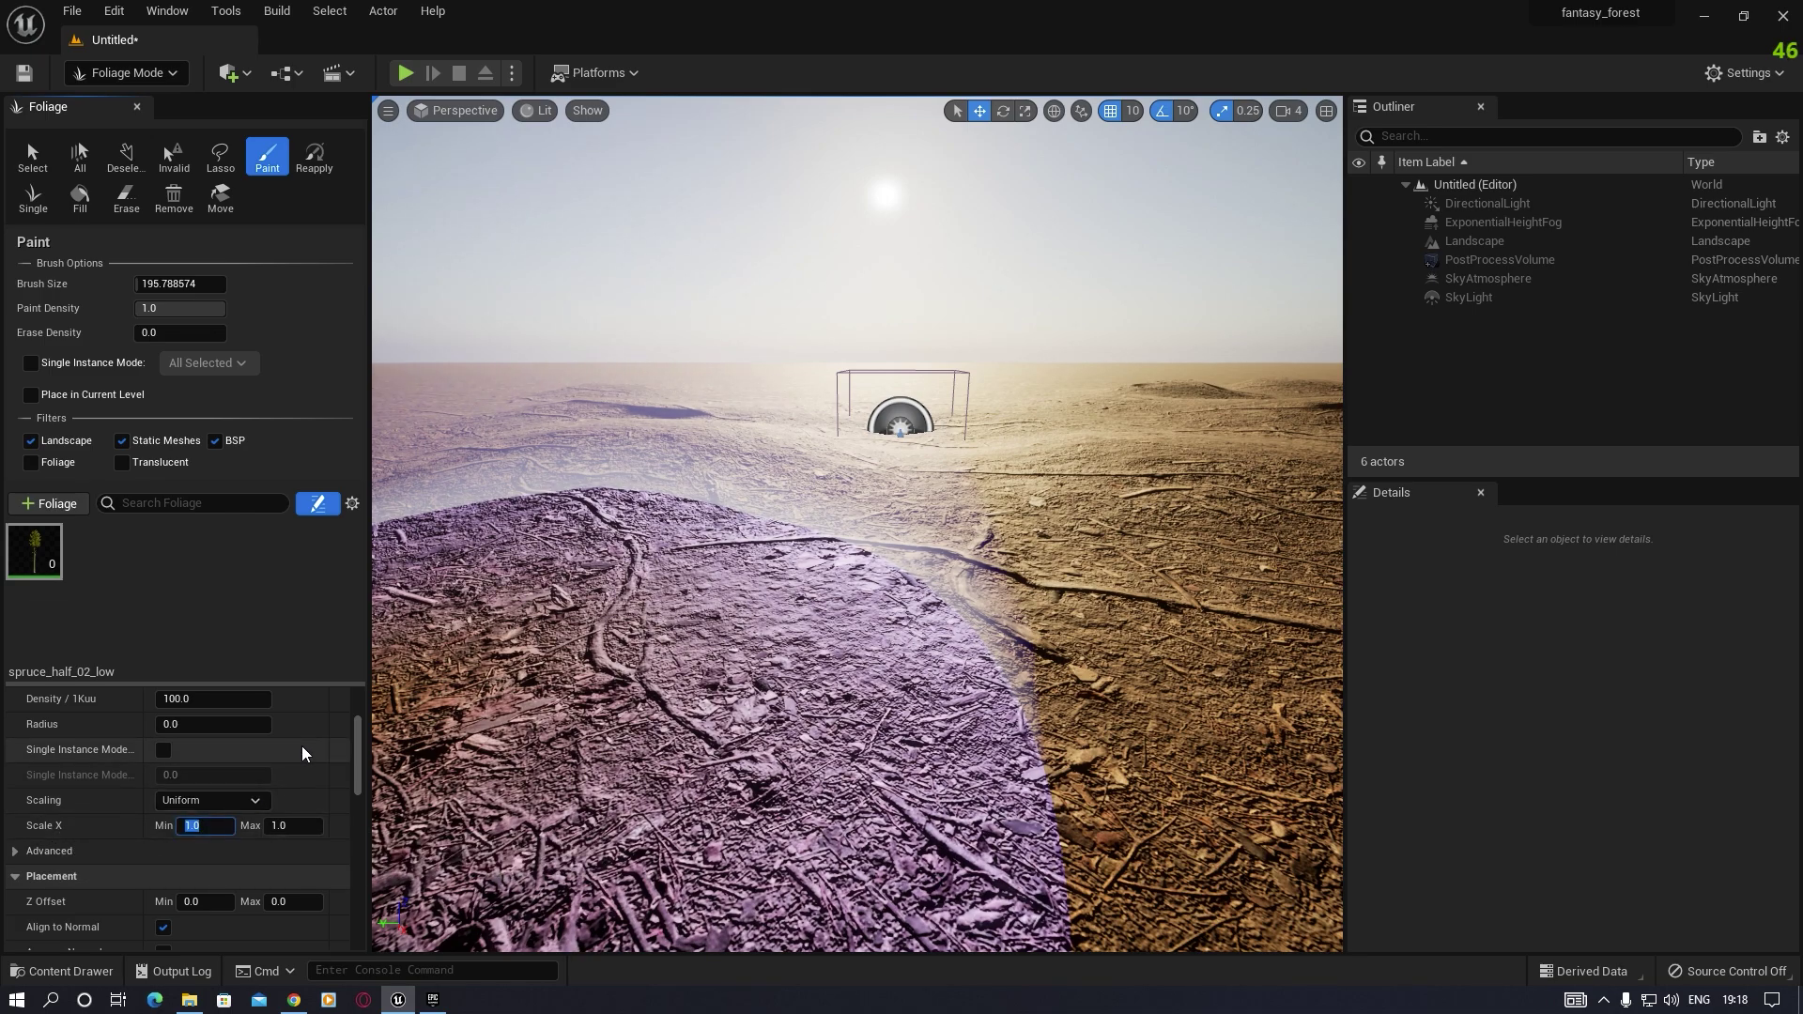
{"action": "type", "text": ".2"}
{"action": "left_click", "coordinate": [278, 826]}
{"action": "type", "text": ".5"}
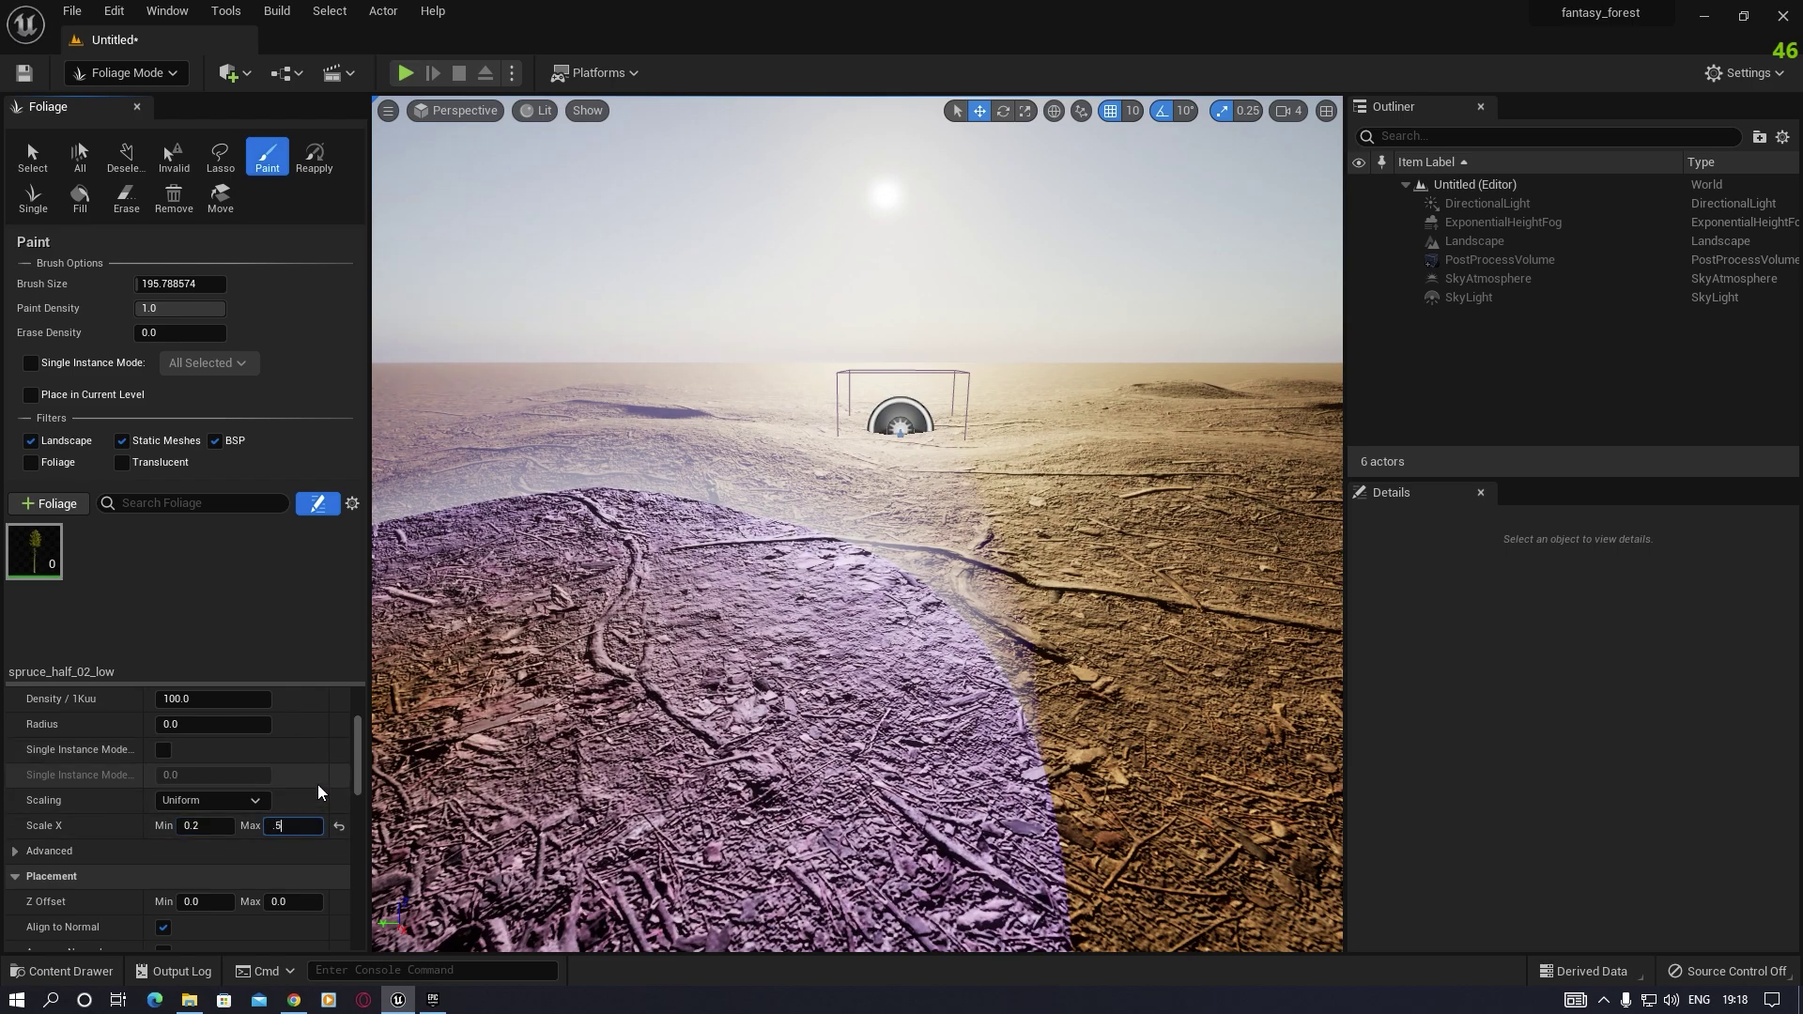
Step: Commit the spruce foliage's maximum Scale X of 0.5 and set the brush's Paint Density to 0.13
{"action": "key", "text": "Return"}
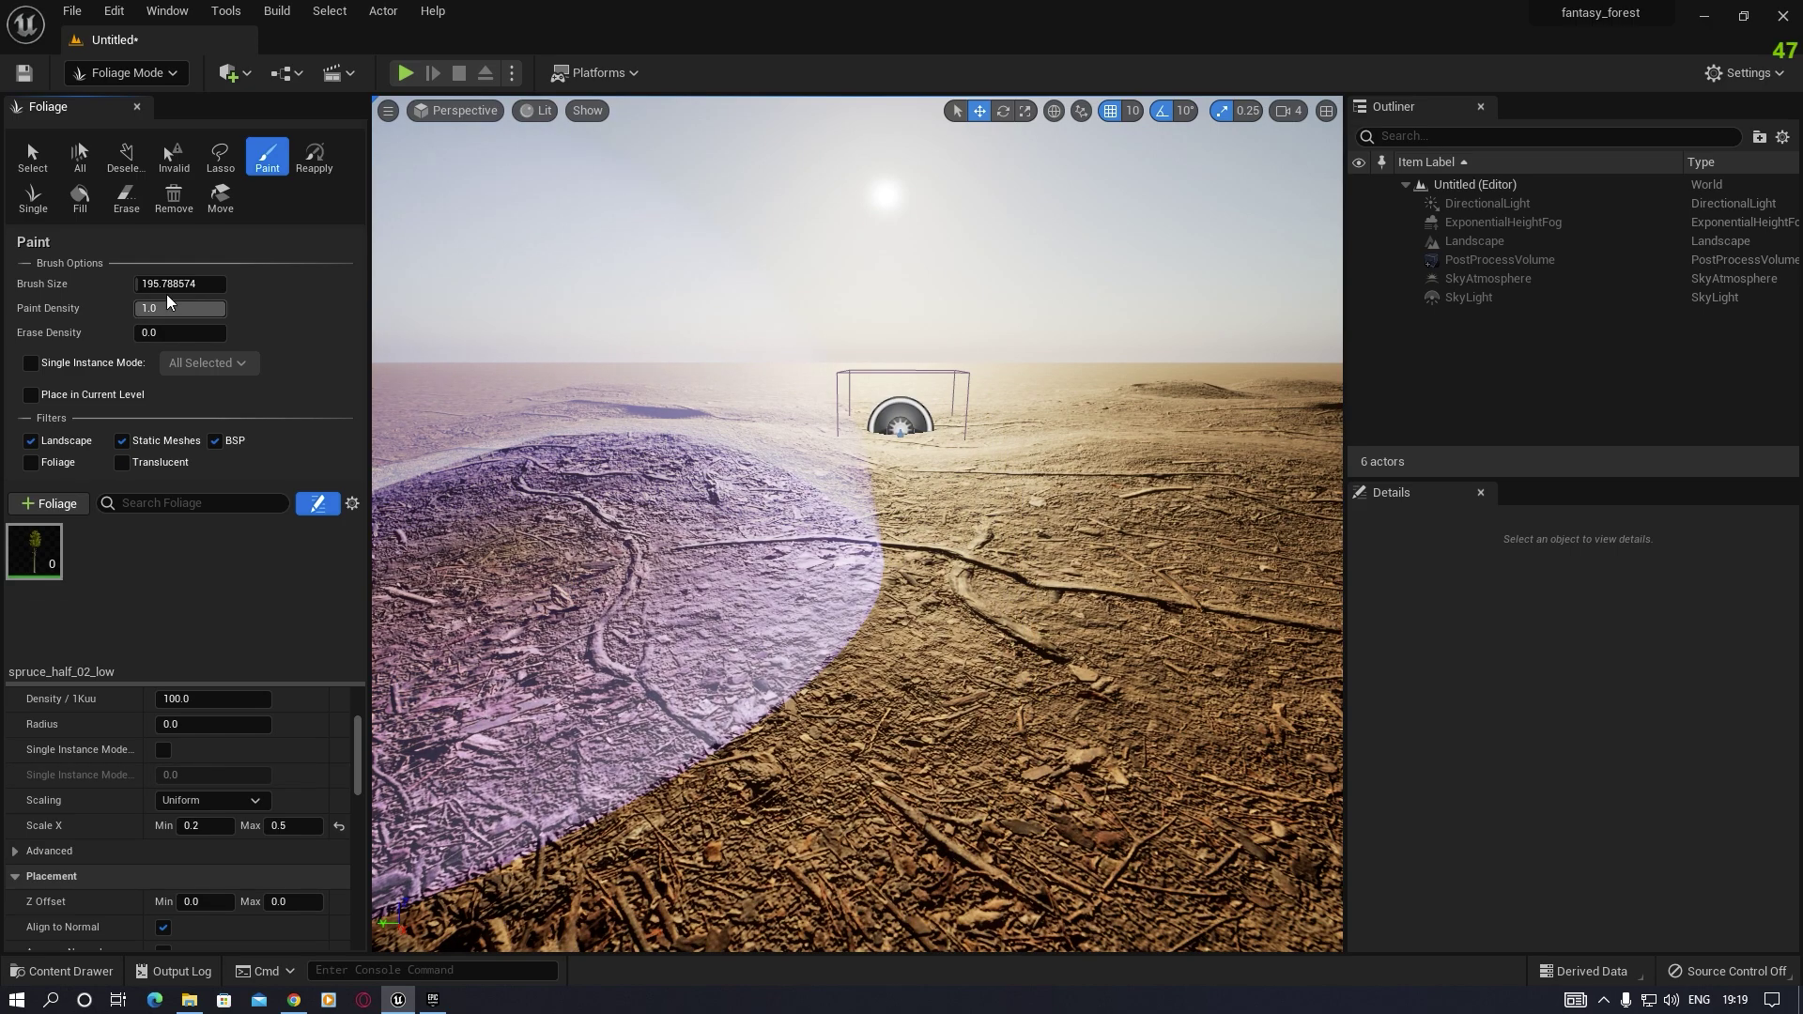
{"action": "left_click_drag", "start_coordinate": [178, 308], "coordinate": [175, 309]}
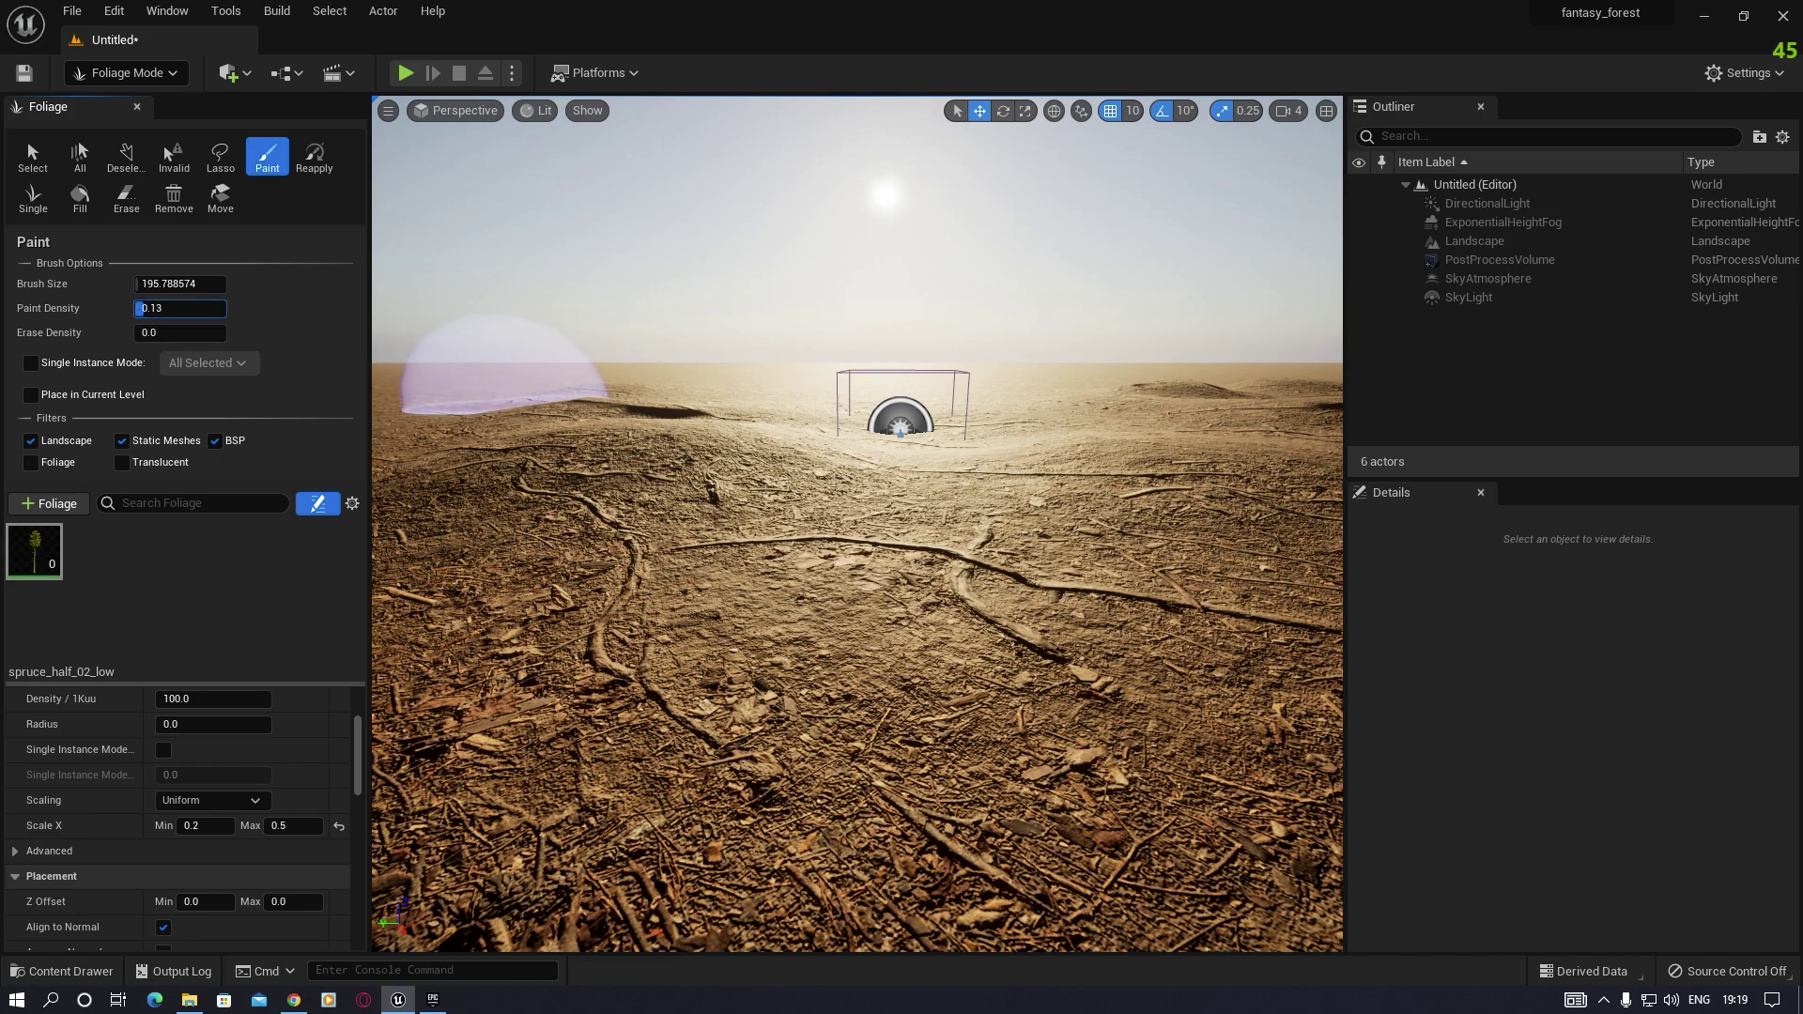
{"action": "left_click_drag", "start_coordinate": [143, 316], "coordinate": [144, 315]}
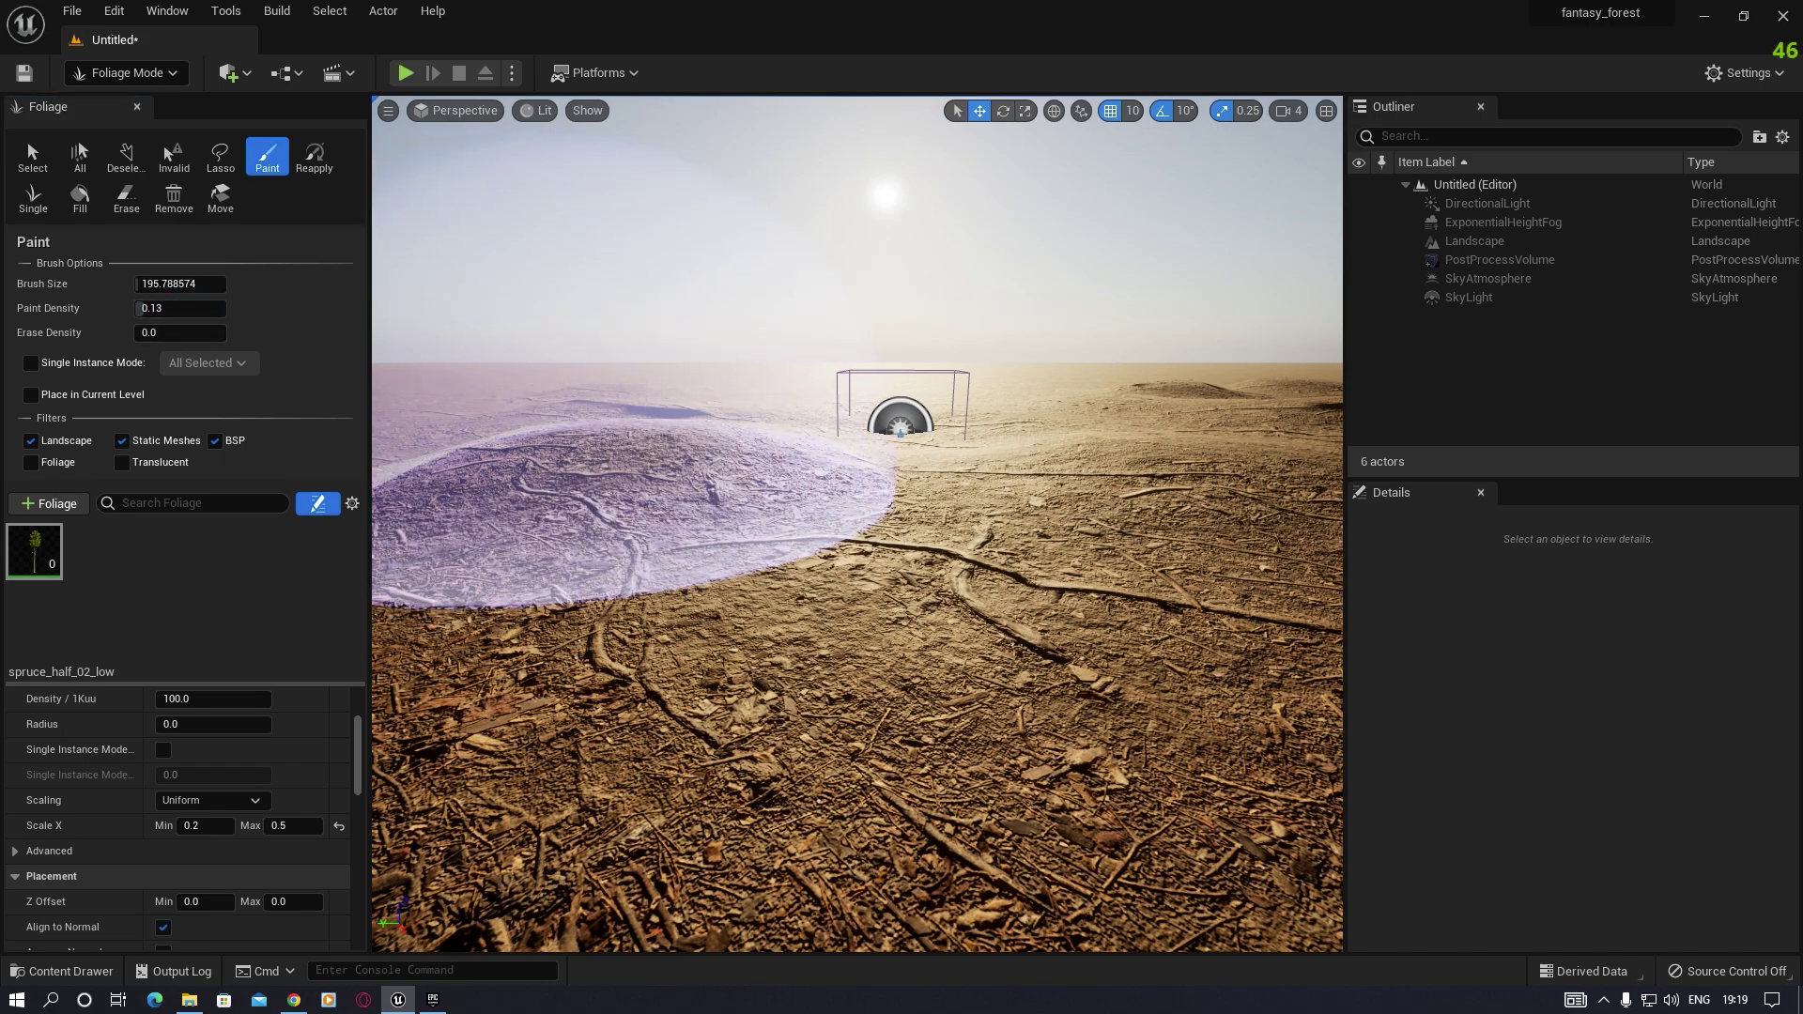
Step: Paint three small test clusters of spruces around the mounds on the landscape
{"action": "mouse_move", "coordinate": [634, 507]}
{"action": "right_mouse_down"}
{"action": "mouse_move", "coordinate": [690, 503]}
{"action": "mouse_move", "coordinate": [526, 512]}
{"action": "mouse_move", "coordinate": [695, 512]}
{"action": "mouse_move", "coordinate": [657, 512]}
{"action": "mouse_move", "coordinate": [657, 469]}
{"action": "mouse_move", "coordinate": [658, 526]}
{"action": "right_mouse_up"}
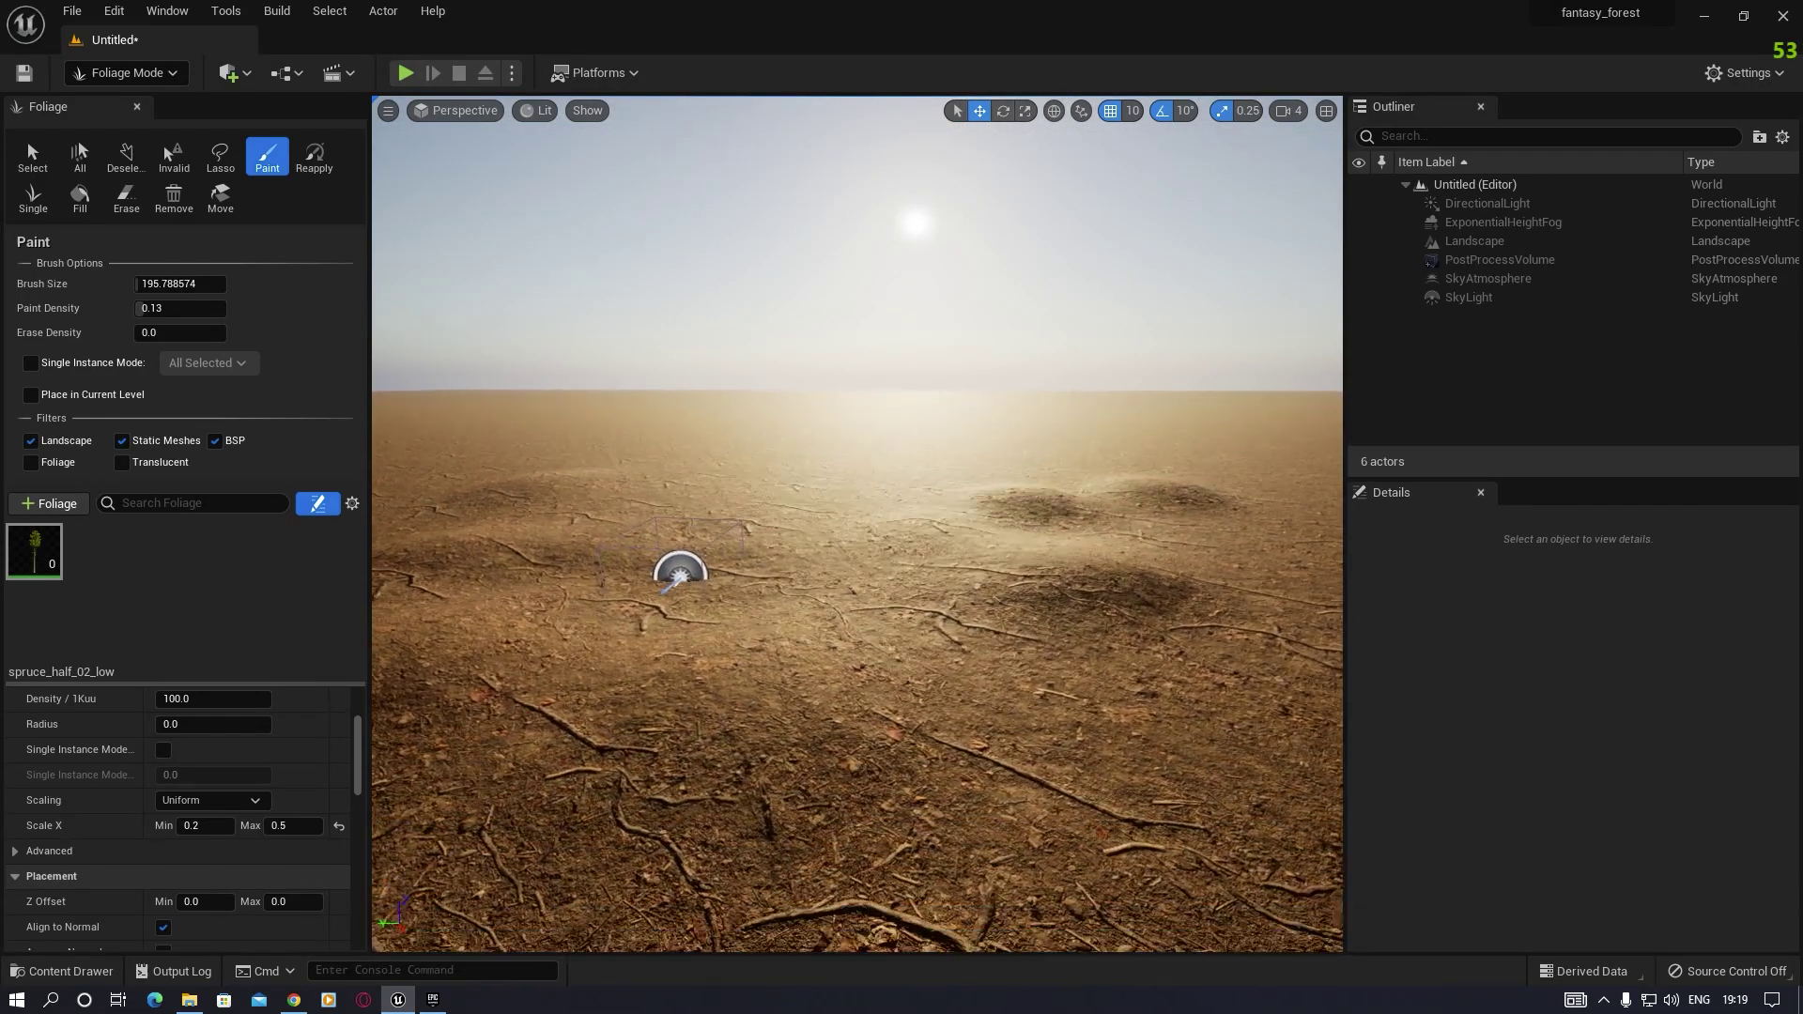
{"action": "right_click_drag", "start_coordinate": [657, 526], "coordinate": [650, 380]}
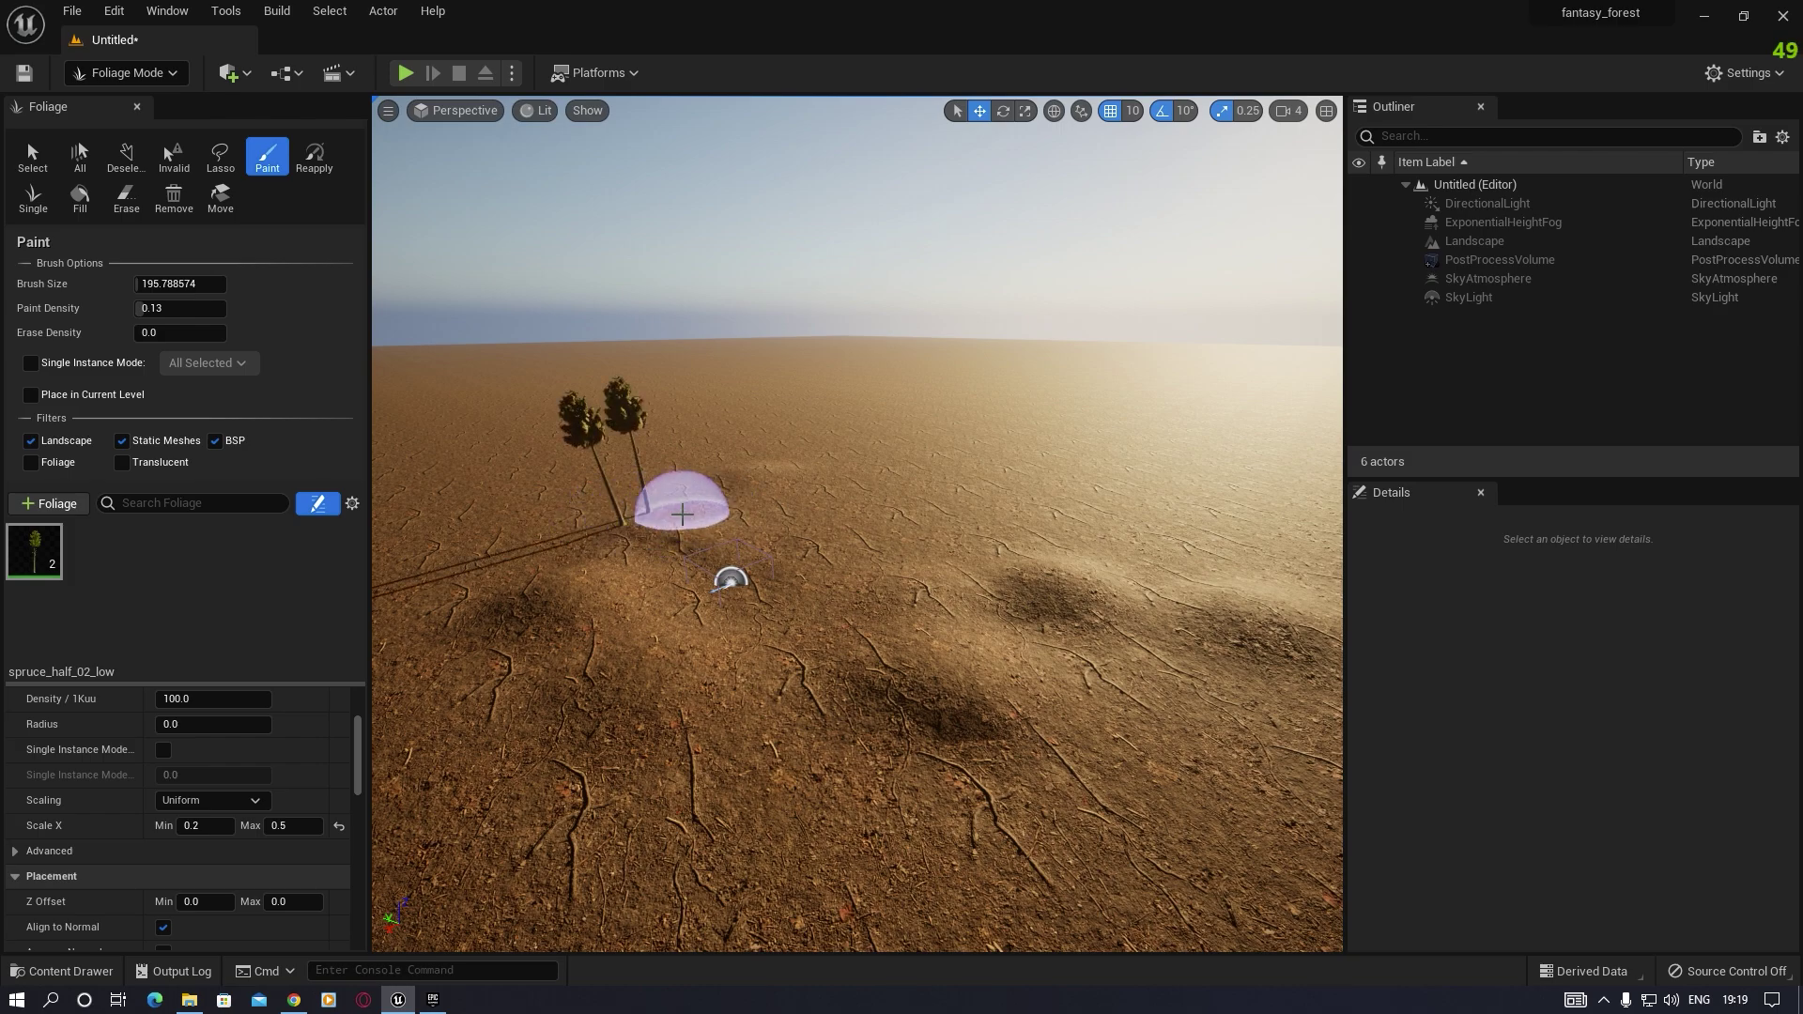
{"action": "key", "text": "w"}
{"action": "right_click_drag", "start_coordinate": [663, 534], "coordinate": [673, 551]}
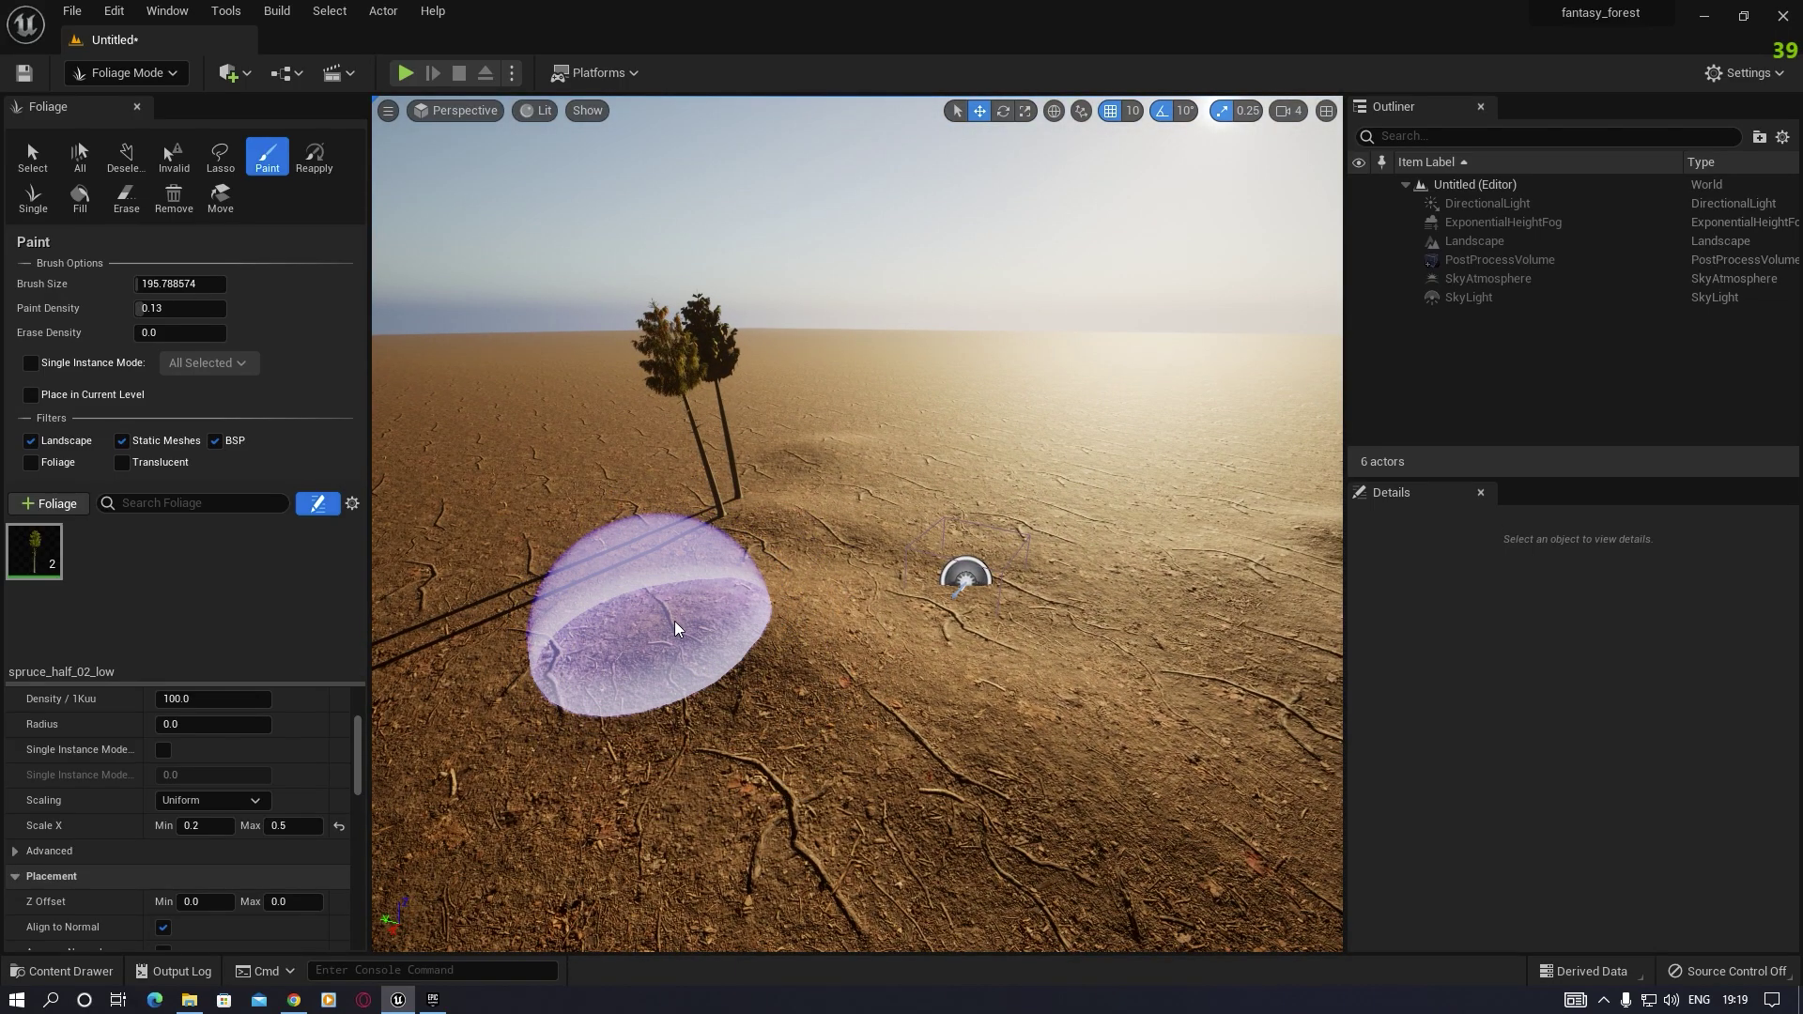
{"action": "left_click", "coordinate": [676, 623]}
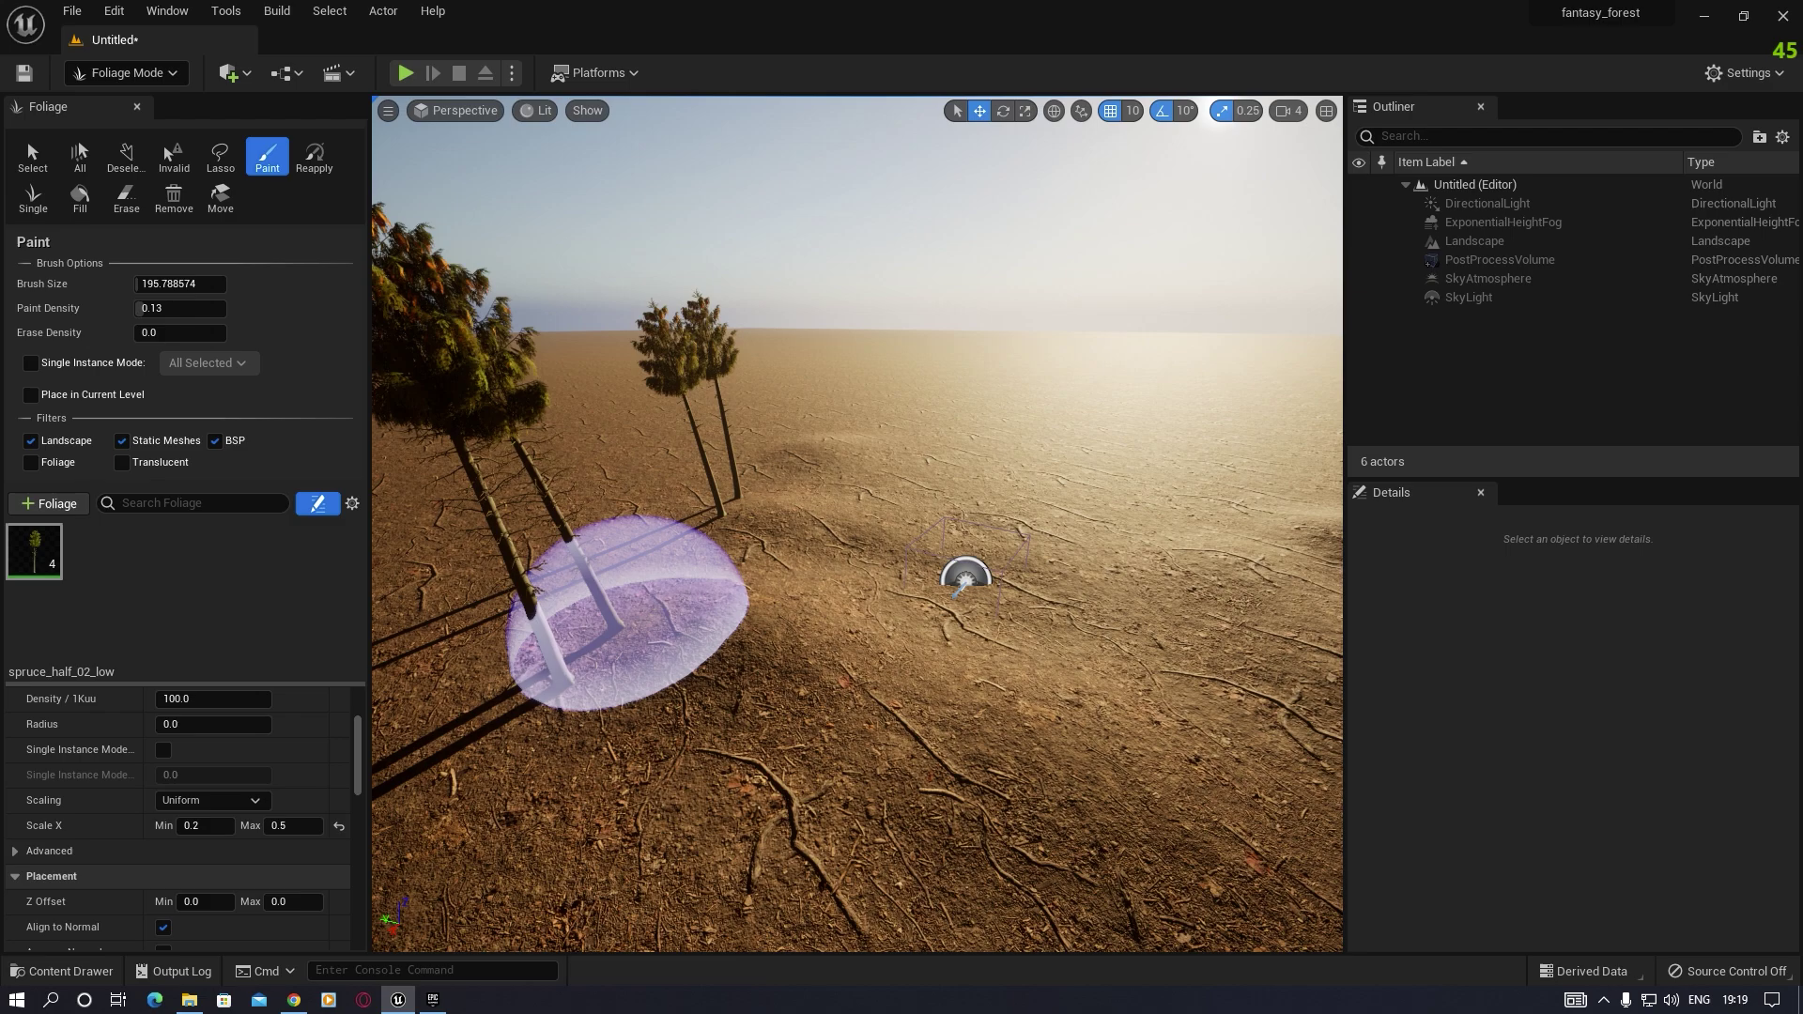
{"action": "right_click_drag", "start_coordinate": [624, 585], "coordinate": [725, 563]}
{"action": "right_click_drag", "start_coordinate": [846, 716], "coordinate": [846, 717]}
{"action": "scroll", "coordinate": [846, 716], "scroll_direction": "down", "scroll_amount": 3}
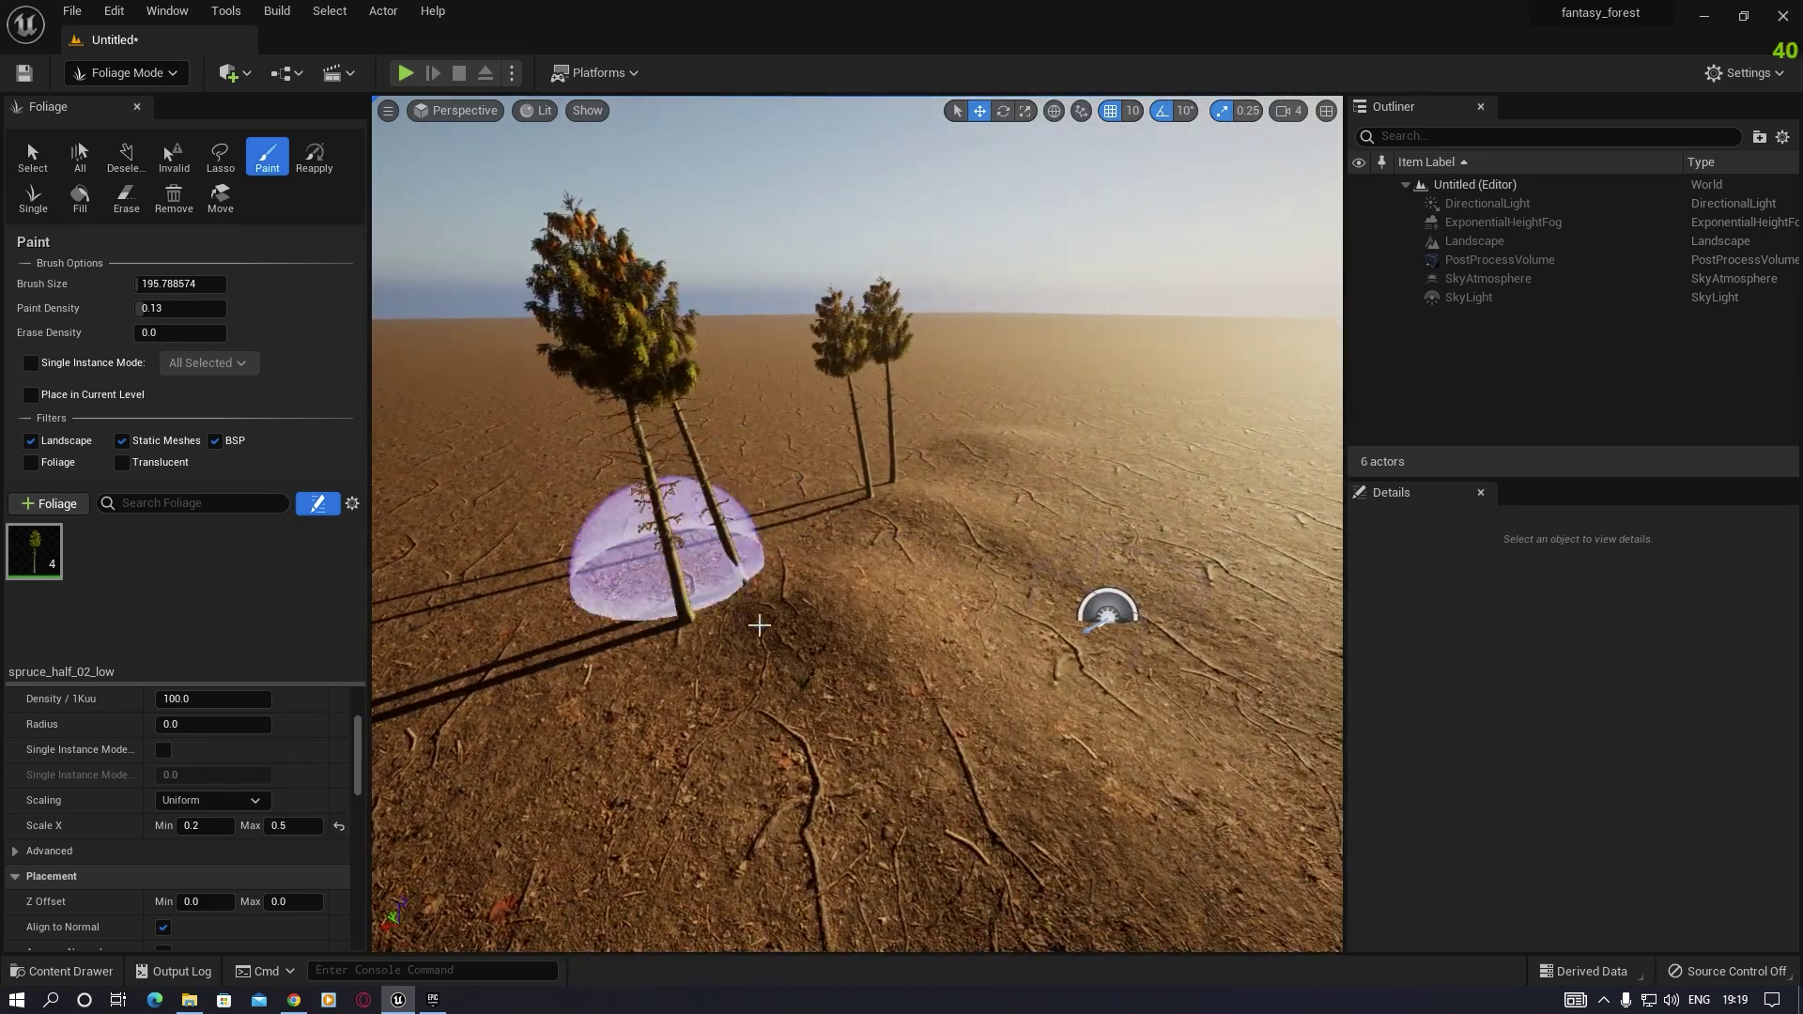
{"action": "left_click", "coordinate": [886, 608]}
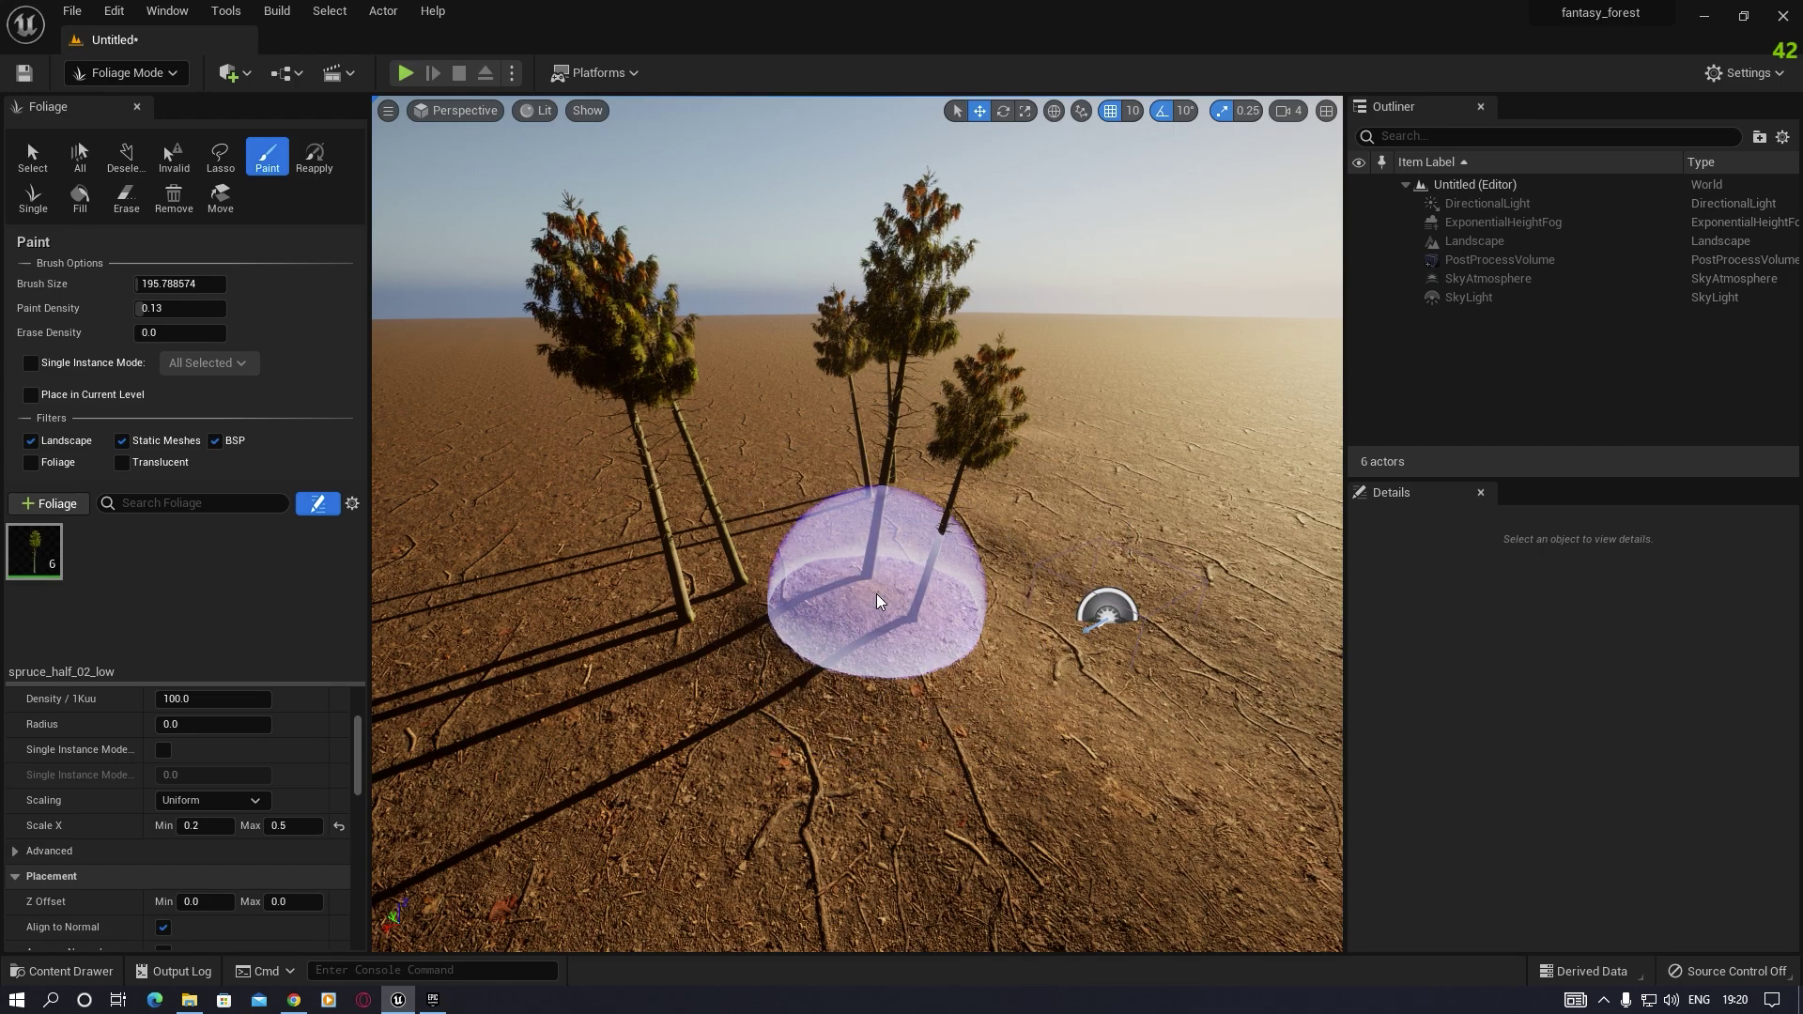
Step: Undo the three test strokes of spruce foliage
{"action": "key", "text": "ctrl+z"}
{"action": "key", "text": "ctrl+z"}
{"action": "key", "text": "ctrl+z"}
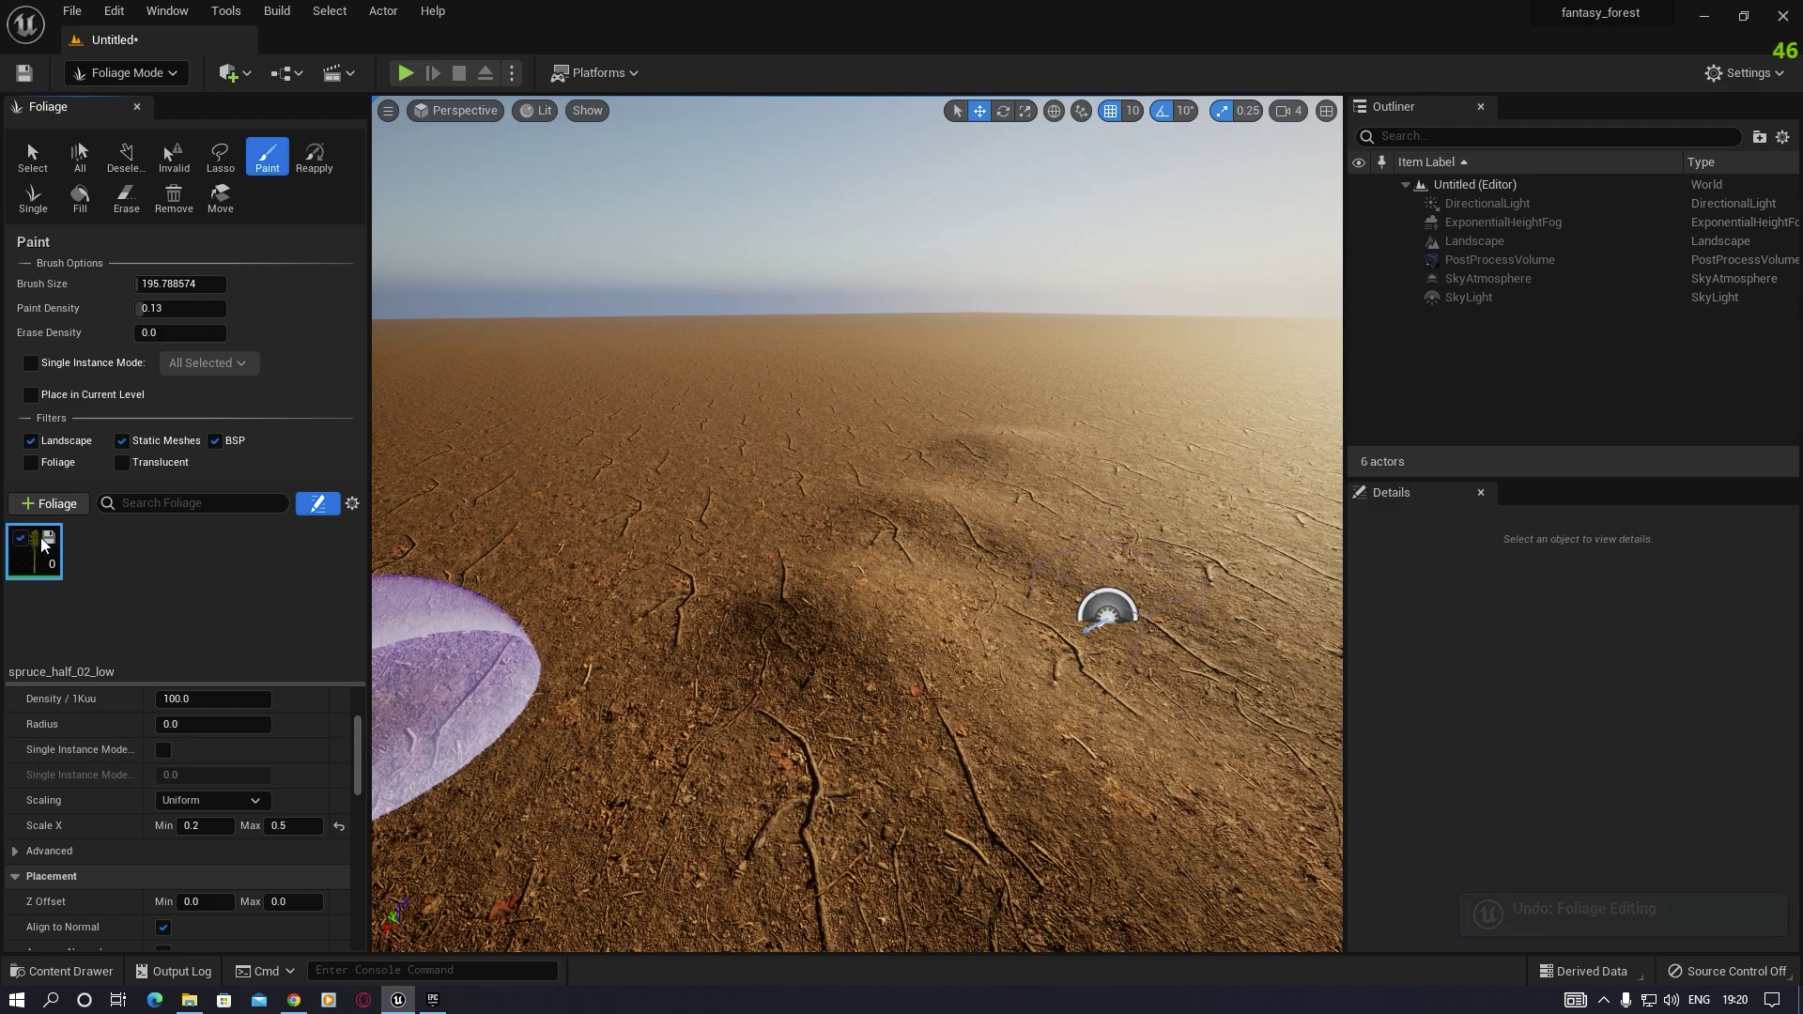
Step: Turn off Align to Normal for the spruce foliage and paint upright spruces over the mounds
{"action": "mouse_move", "coordinate": [358, 748]}
{"action": "left_mouse_down"}
{"action": "mouse_move", "coordinate": [356, 700]}
{"action": "mouse_move", "coordinate": [357, 757]}
{"action": "left_mouse_up"}
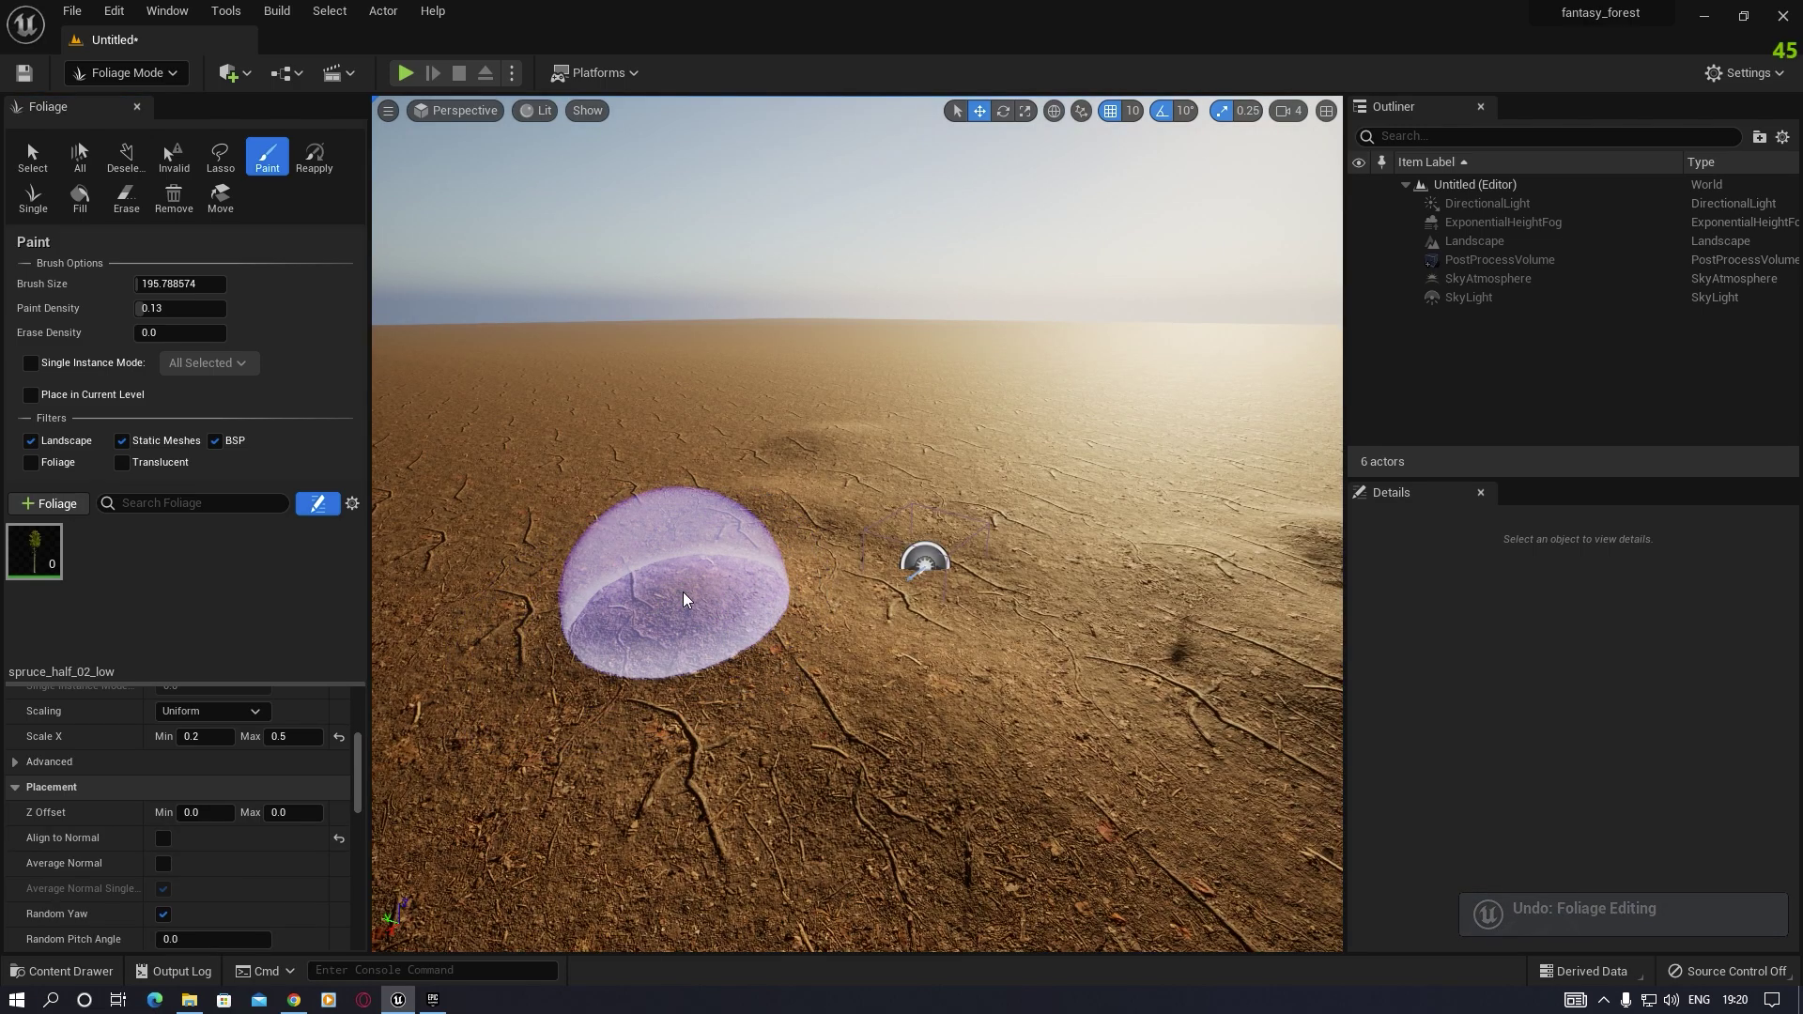
{"action": "left_click", "coordinate": [691, 599]}
{"action": "right_click_drag", "start_coordinate": [818, 607], "coordinate": [818, 608]}
{"action": "right_click_drag", "start_coordinate": [771, 534], "coordinate": [770, 533]}
{"action": "mouse_move", "coordinate": [770, 534]}
{"action": "left_mouse_down"}
{"action": "mouse_move", "coordinate": [817, 500]}
{"action": "mouse_move", "coordinate": [887, 530]}
{"action": "left_mouse_up"}
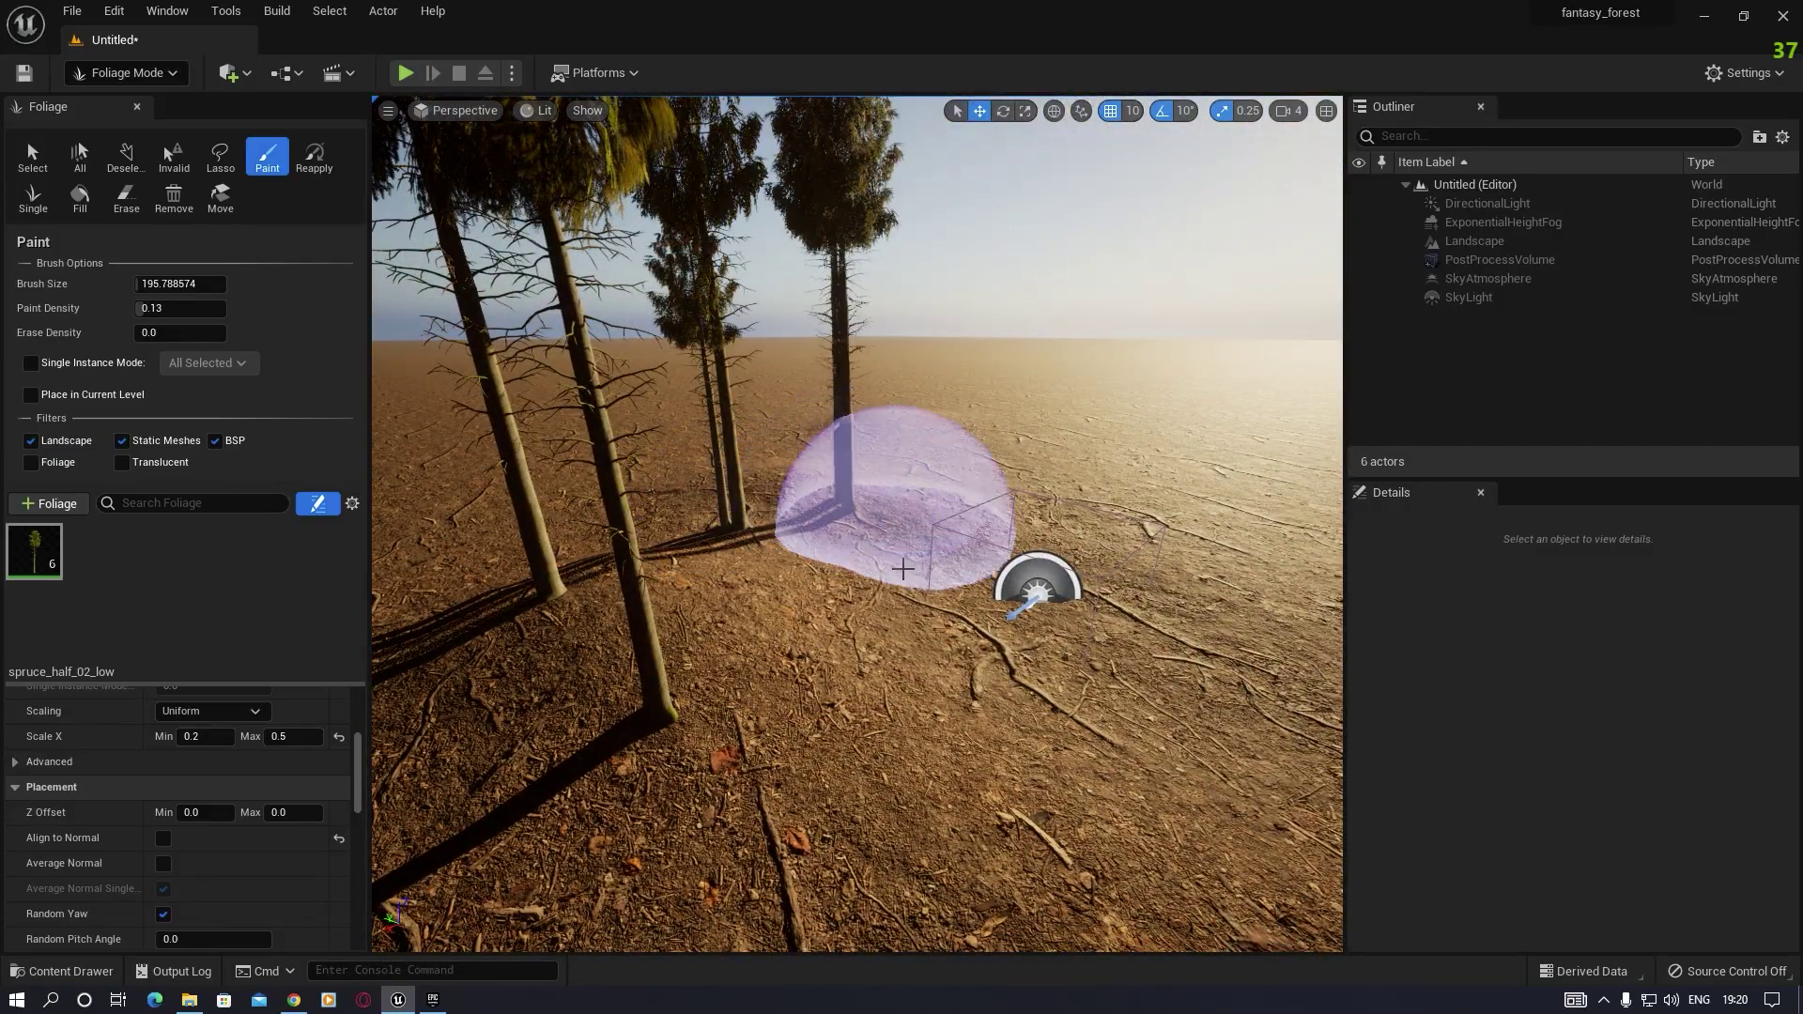
{"action": "right_click_drag", "start_coordinate": [887, 531], "coordinate": [888, 531]}
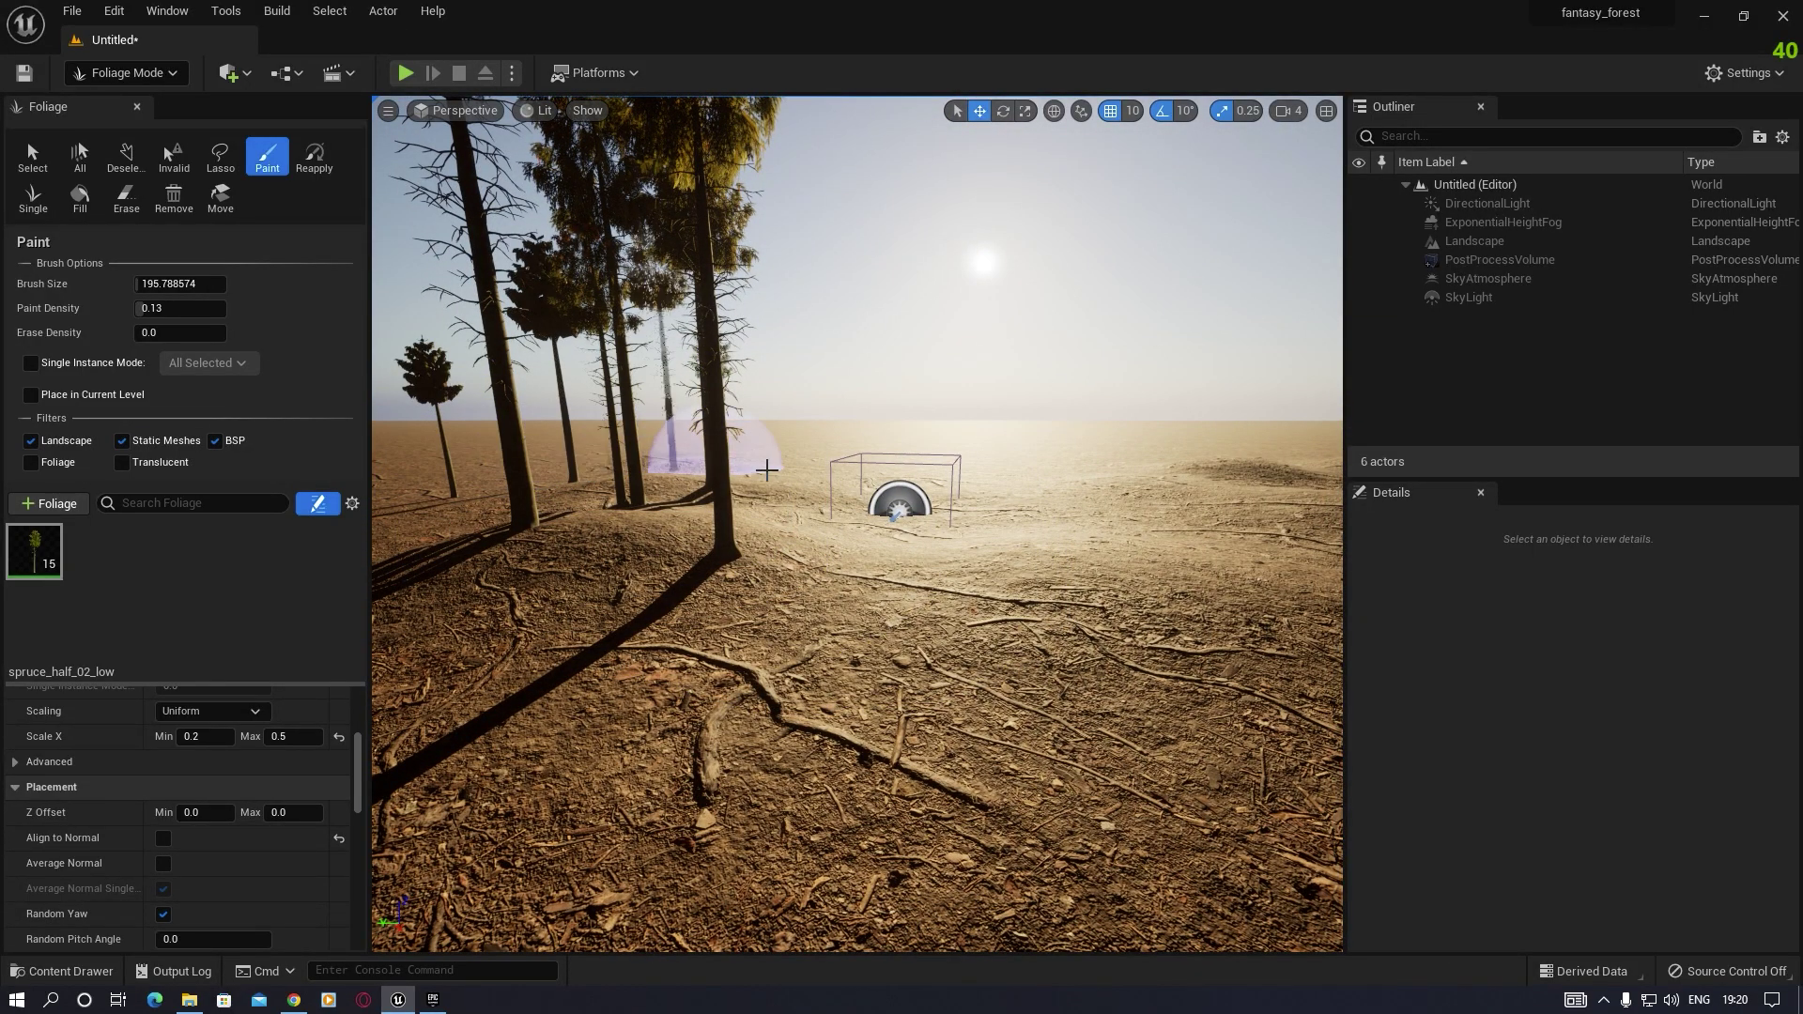
Step: Paint a band of spruces across the background toward the sun, then thicken the trees beside the mound
{"action": "mouse_move", "coordinate": [767, 469]}
{"action": "left_mouse_down"}
{"action": "mouse_move", "coordinate": [1228, 474]}
{"action": "mouse_move", "coordinate": [1166, 519]}
{"action": "left_mouse_up"}
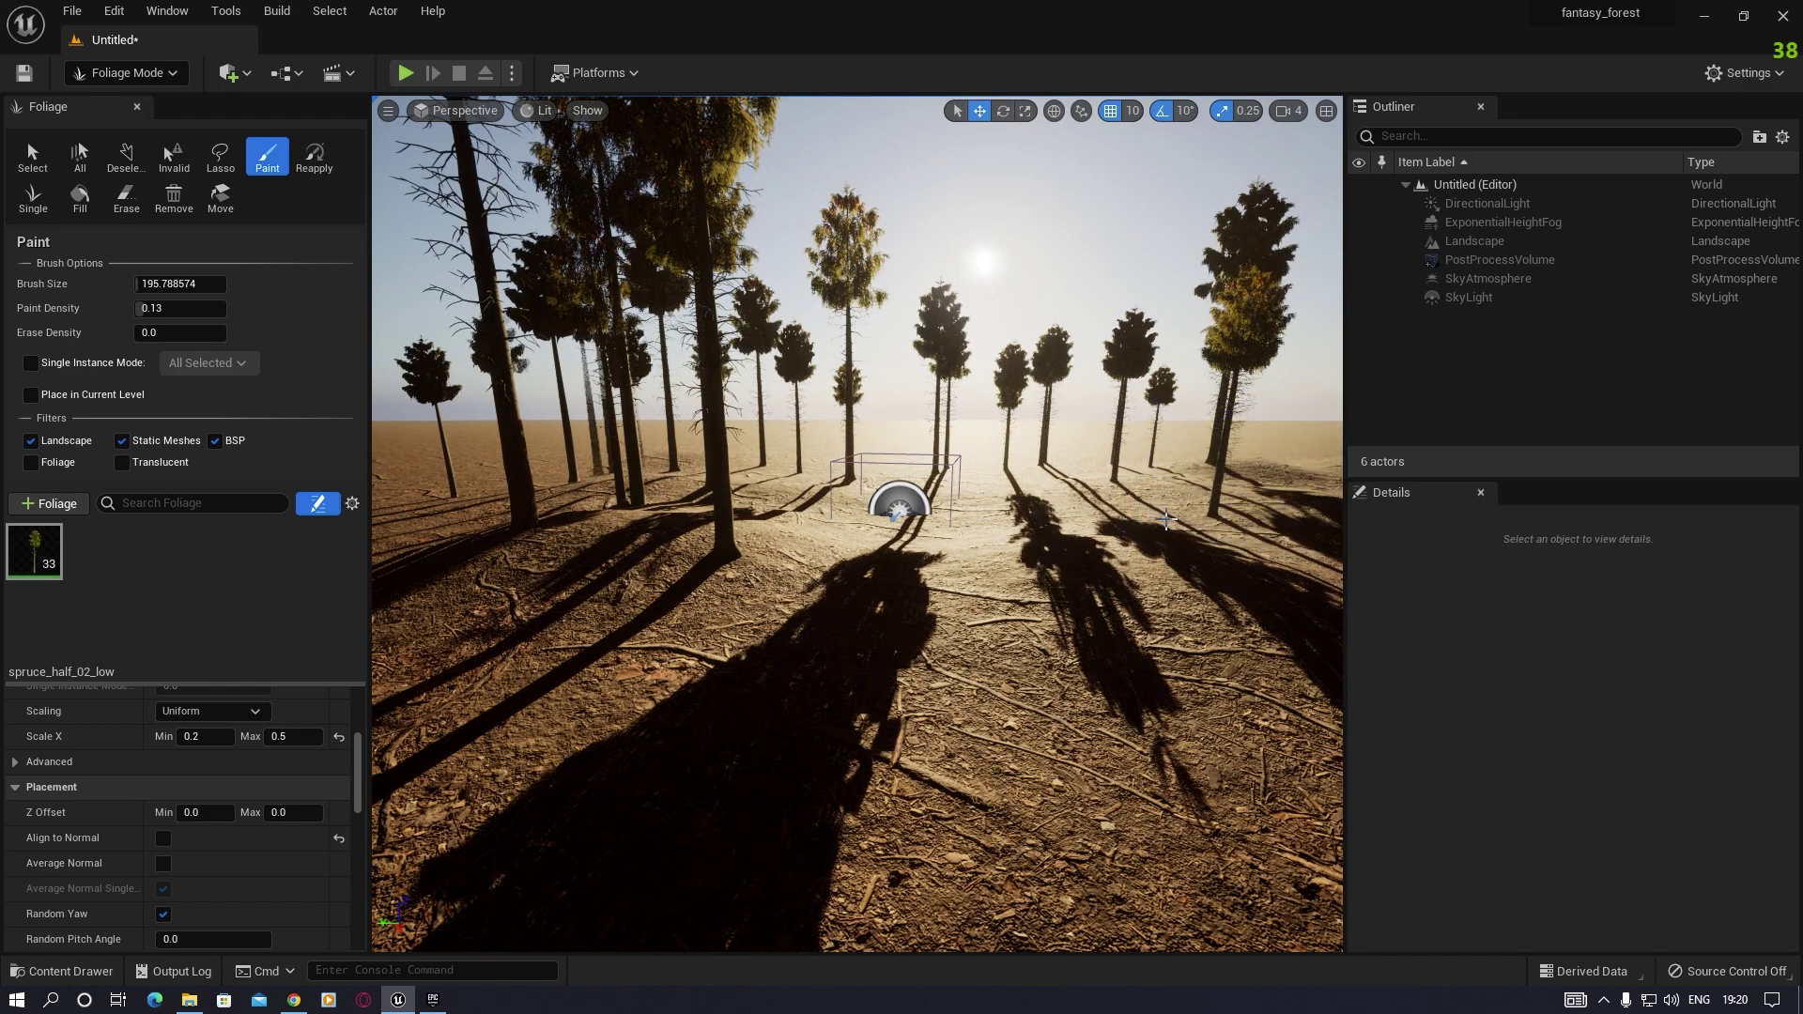
{"action": "right_click_drag", "start_coordinate": [785, 664], "coordinate": [809, 601]}
{"action": "mouse_move", "coordinate": [930, 470]}
{"action": "left_mouse_down"}
{"action": "mouse_move", "coordinate": [1043, 474]}
{"action": "mouse_move", "coordinate": [395, 488]}
{"action": "left_mouse_up"}
{"action": "right_click_drag", "start_coordinate": [394, 487], "coordinate": [522, 531]}
{"action": "left_click", "coordinate": [445, 528]}
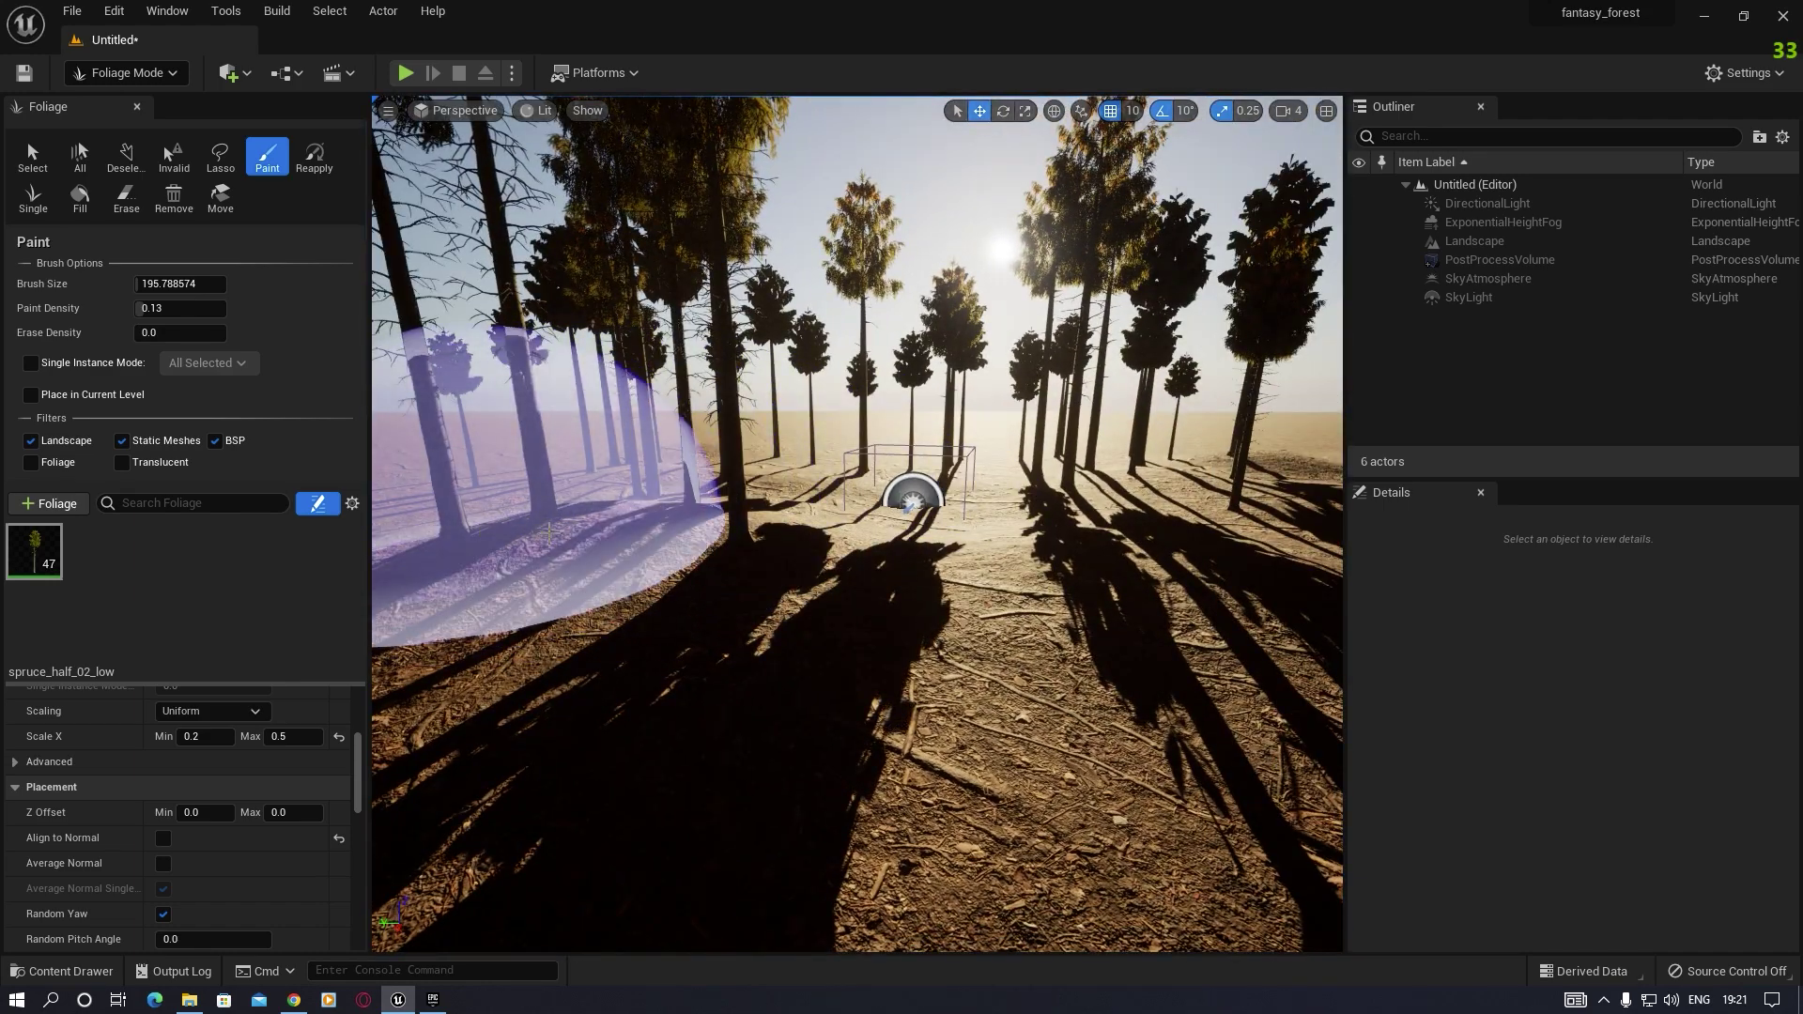
Step: Paint more spruces across the middle ground and foreground to make the forest denser
{"action": "right_click_drag", "start_coordinate": [1062, 591], "coordinate": [1193, 564]}
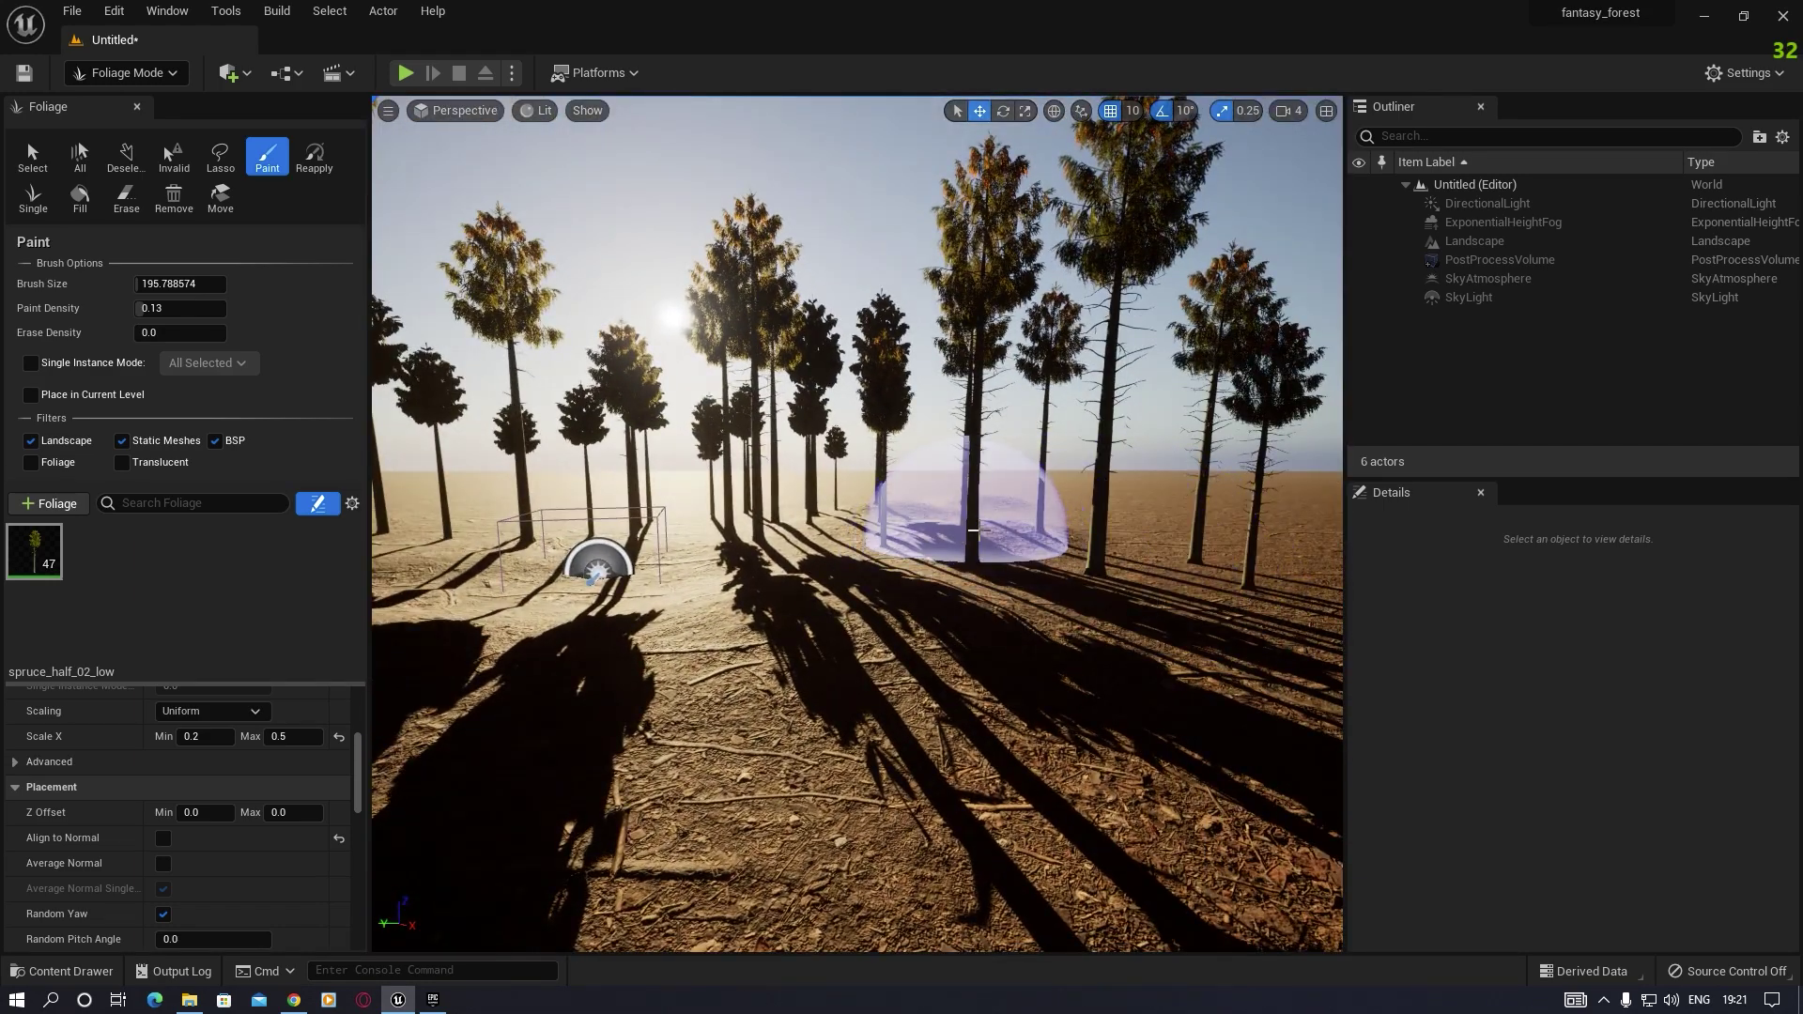
{"action": "mouse_move", "coordinate": [1128, 548]}
{"action": "left_mouse_down"}
{"action": "mouse_move", "coordinate": [785, 527]}
{"action": "mouse_move", "coordinate": [998, 601]}
{"action": "mouse_move", "coordinate": [865, 685]}
{"action": "left_mouse_up"}
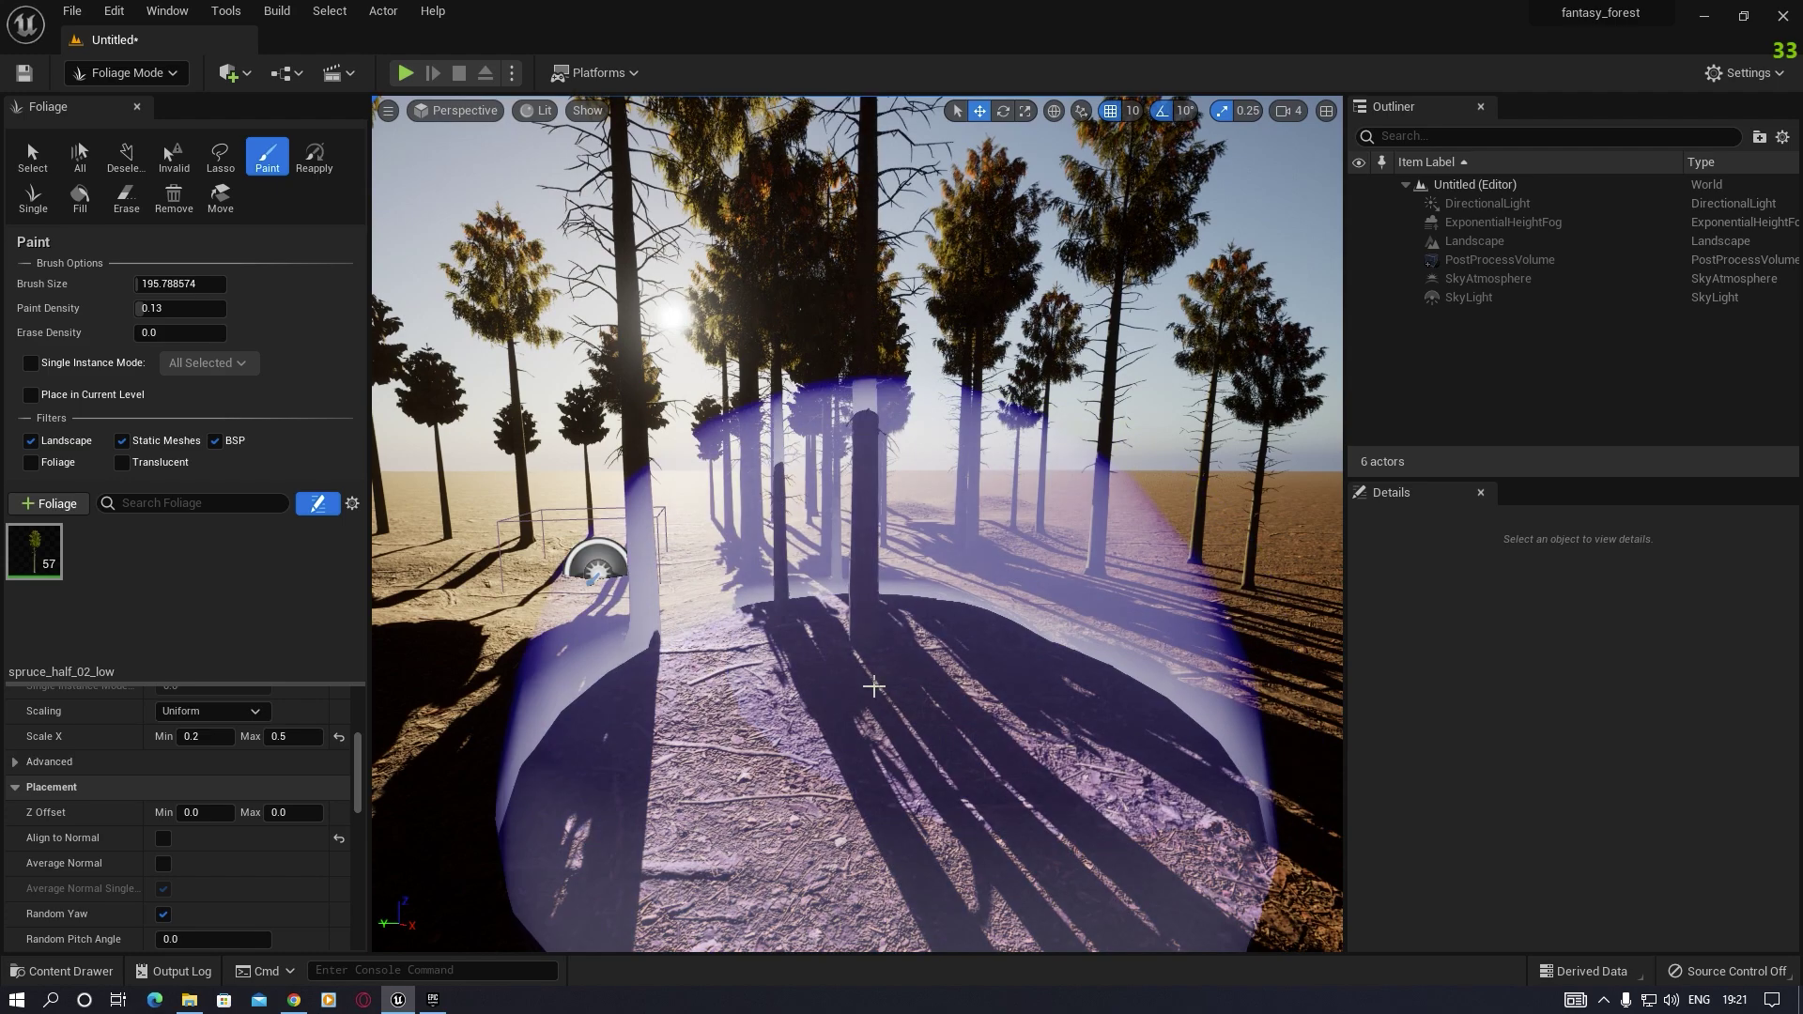
{"action": "mouse_move", "coordinate": [865, 684]}
{"action": "right_mouse_down"}
{"action": "mouse_move", "coordinate": [714, 685]}
{"action": "mouse_move", "coordinate": [765, 560]}
{"action": "right_mouse_up"}
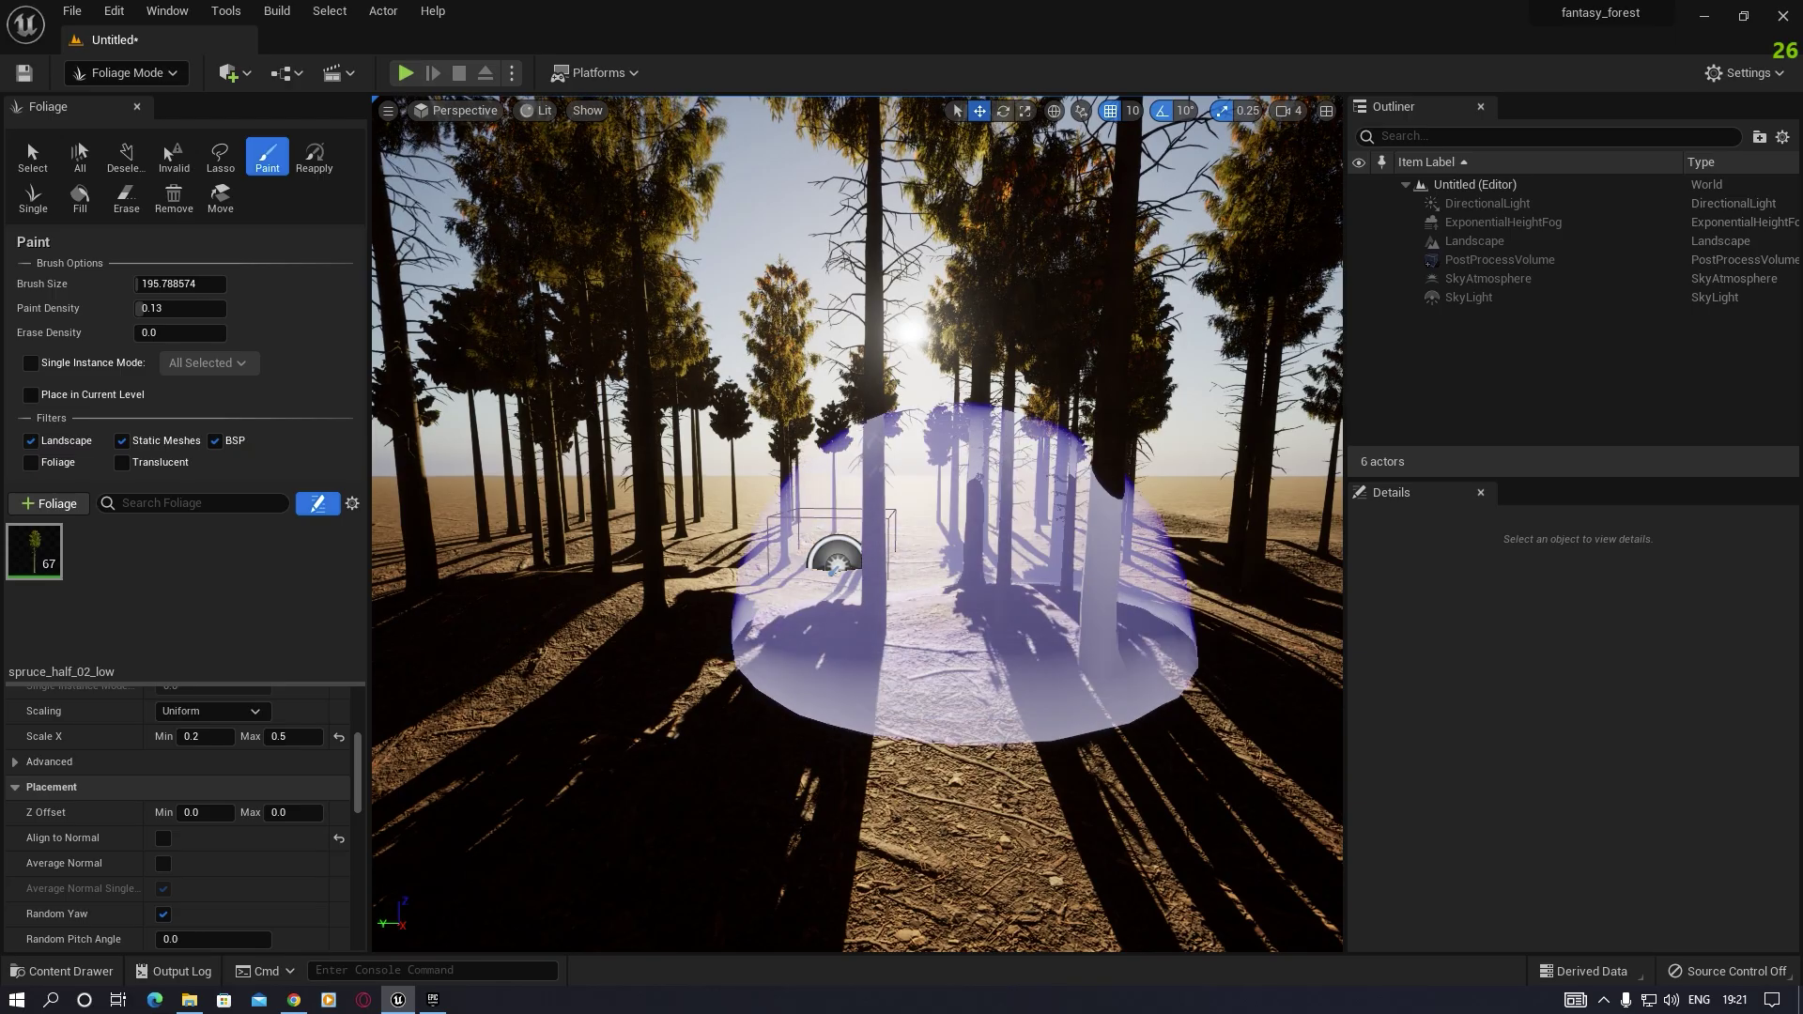
{"action": "mouse_move", "coordinate": [825, 544]}
{"action": "right_mouse_down"}
{"action": "mouse_move", "coordinate": [713, 535]}
{"action": "mouse_move", "coordinate": [747, 662]}
{"action": "right_mouse_up"}
{"action": "mouse_move", "coordinate": [641, 644]}
{"action": "left_mouse_down"}
{"action": "mouse_move", "coordinate": [764, 583]}
{"action": "mouse_move", "coordinate": [1006, 544]}
{"action": "mouse_move", "coordinate": [724, 604]}
{"action": "left_mouse_up"}
{"action": "mouse_move", "coordinate": [724, 604]}
{"action": "right_mouse_down"}
{"action": "mouse_move", "coordinate": [761, 575]}
{"action": "mouse_move", "coordinate": [733, 563]}
{"action": "mouse_move", "coordinate": [833, 542]}
{"action": "mouse_move", "coordinate": [817, 576]}
{"action": "mouse_move", "coordinate": [776, 523]}
{"action": "mouse_move", "coordinate": [744, 535]}
{"action": "mouse_move", "coordinate": [764, 491]}
{"action": "mouse_move", "coordinate": [799, 541]}
{"action": "mouse_move", "coordinate": [674, 644]}
{"action": "right_mouse_up"}
{"action": "scroll", "coordinate": [797, 561], "scroll_direction": "up", "scroll_amount": 2}
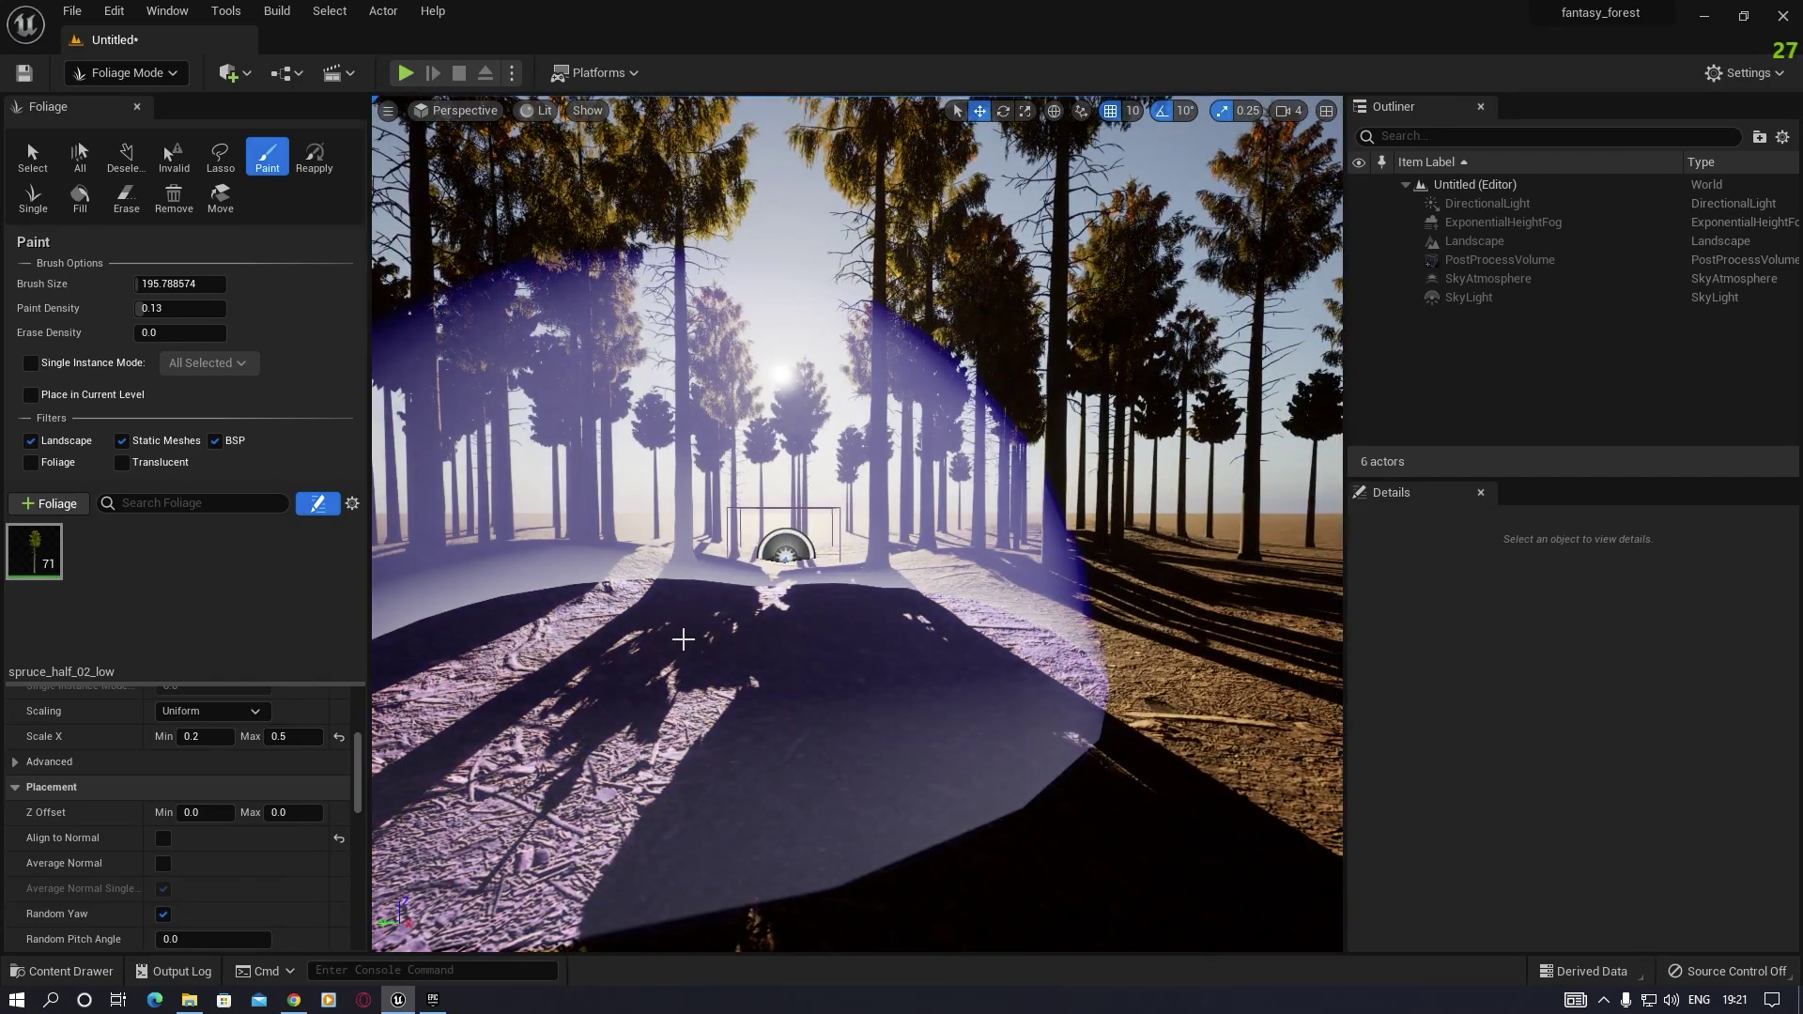
Step: Rotate the directional light so the sun stands higher and brightens the forest and ground
{"action": "key", "text": "ctrl+l"}
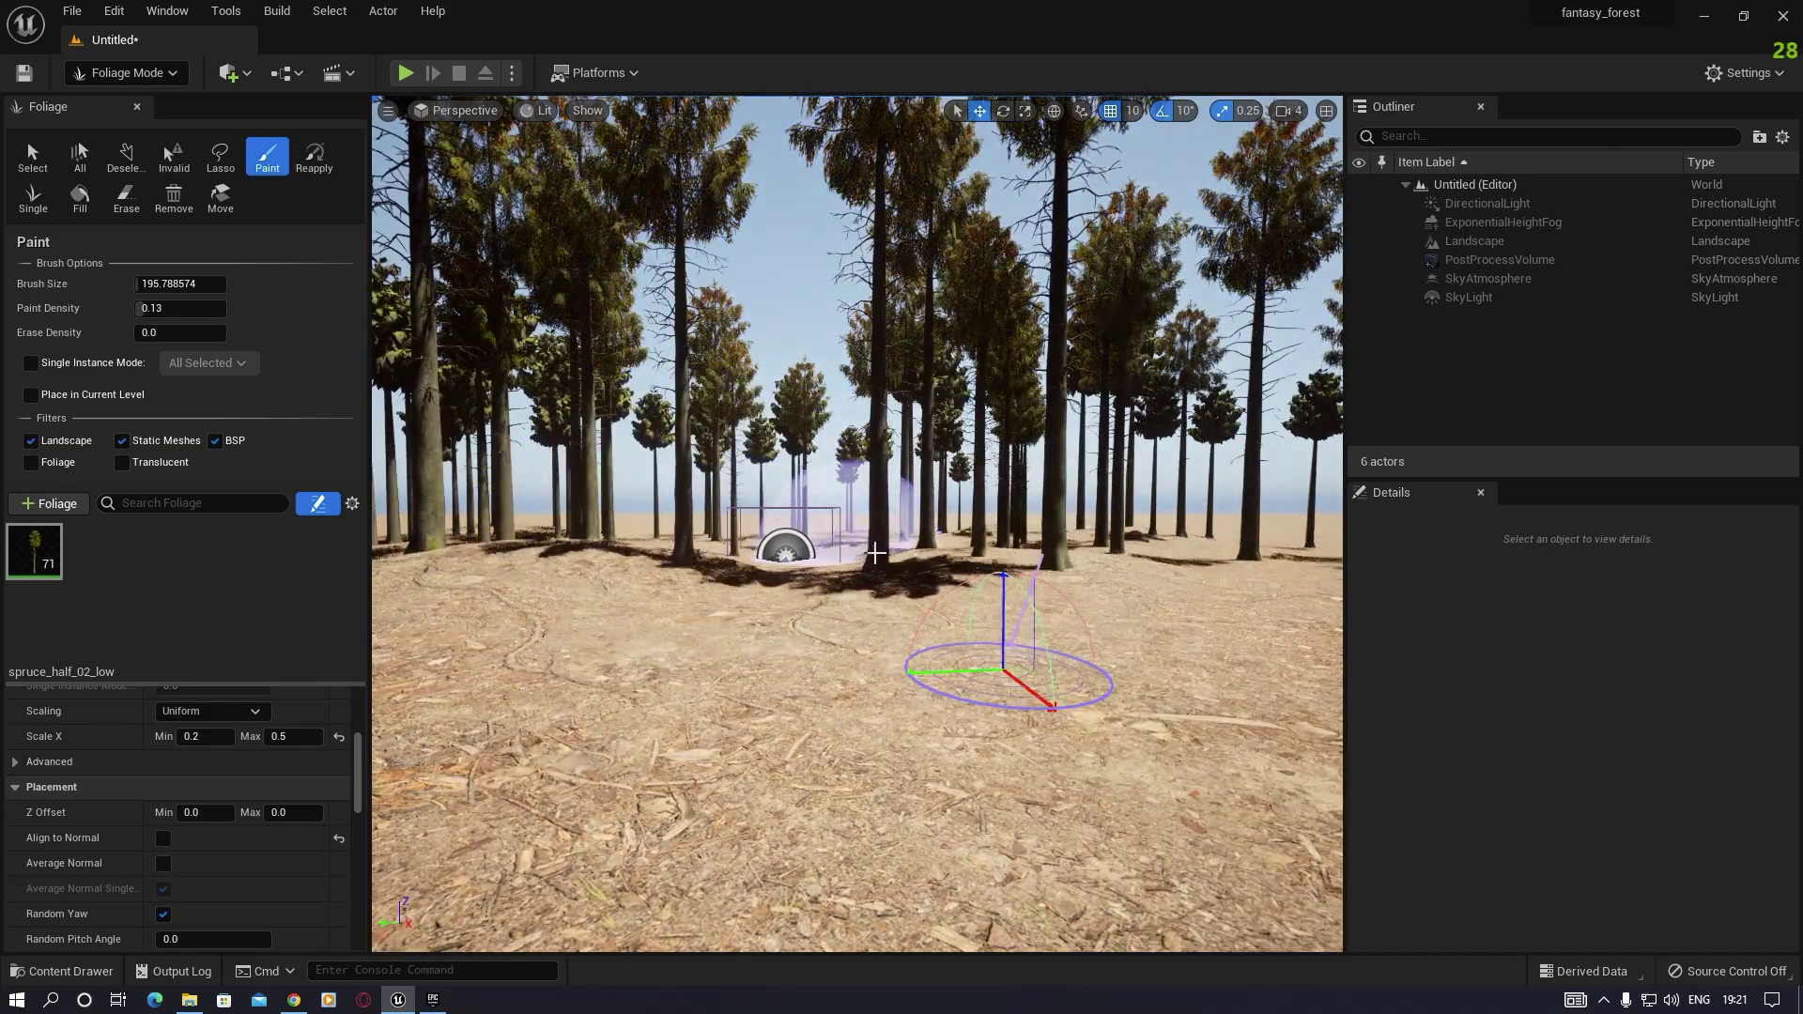
{"action": "key", "text": "ctrl+l"}
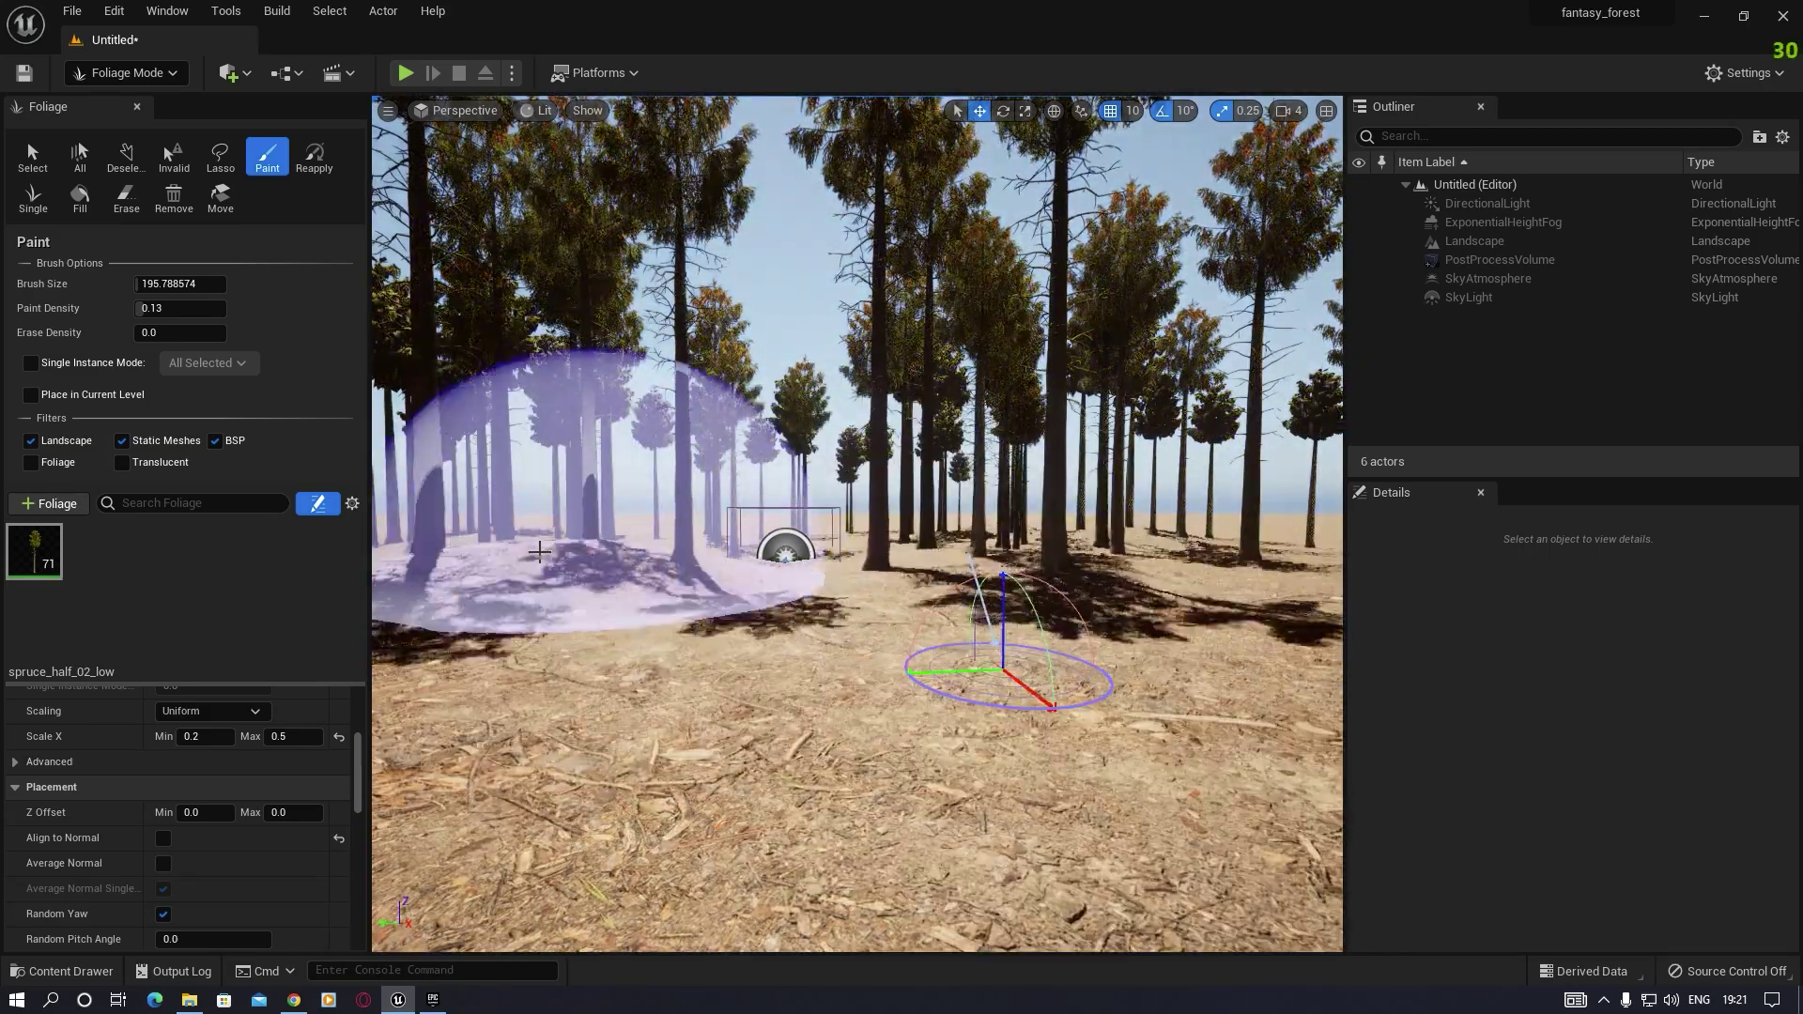
{"action": "key", "text": "ctrl+l"}
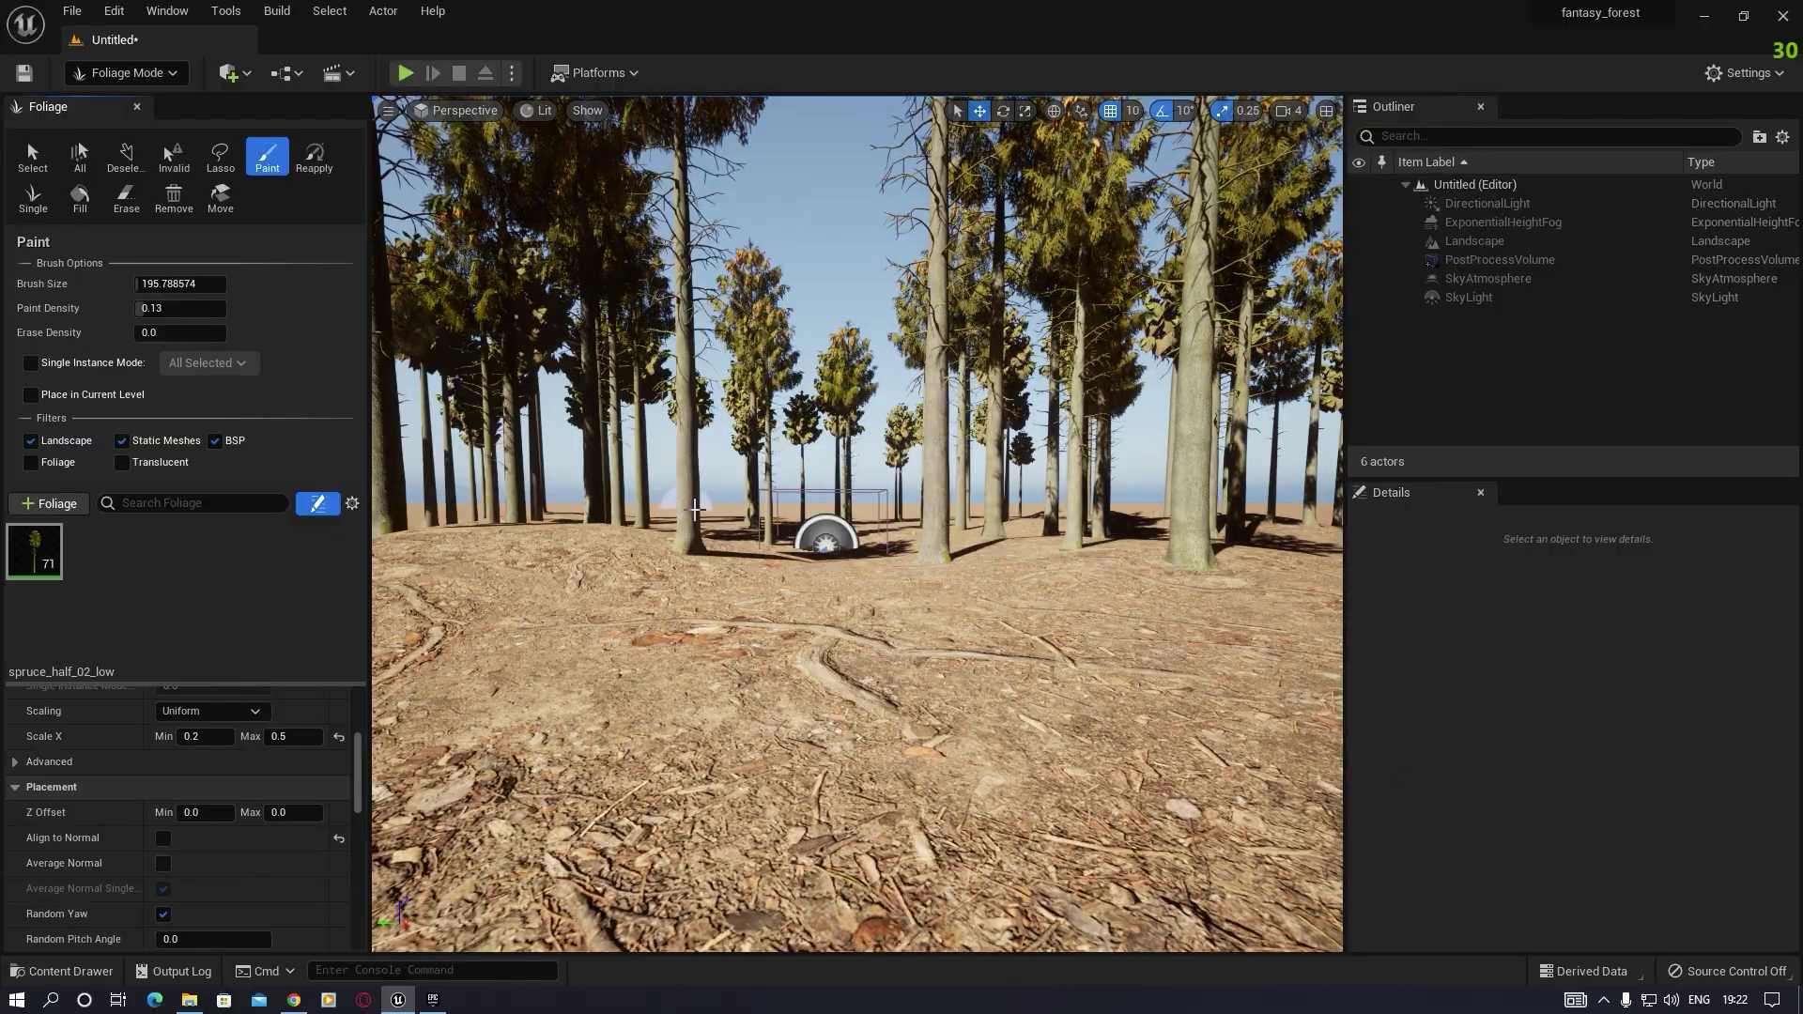
Step: Paint additional spruces over the open clearing in front of the existing trees
{"action": "mouse_move", "coordinate": [861, 648]}
{"action": "right_mouse_down"}
{"action": "mouse_move", "coordinate": [859, 629]}
{"action": "mouse_move", "coordinate": [878, 685]}
{"action": "mouse_move", "coordinate": [586, 657]}
{"action": "mouse_move", "coordinate": [675, 620]}
{"action": "right_mouse_up"}
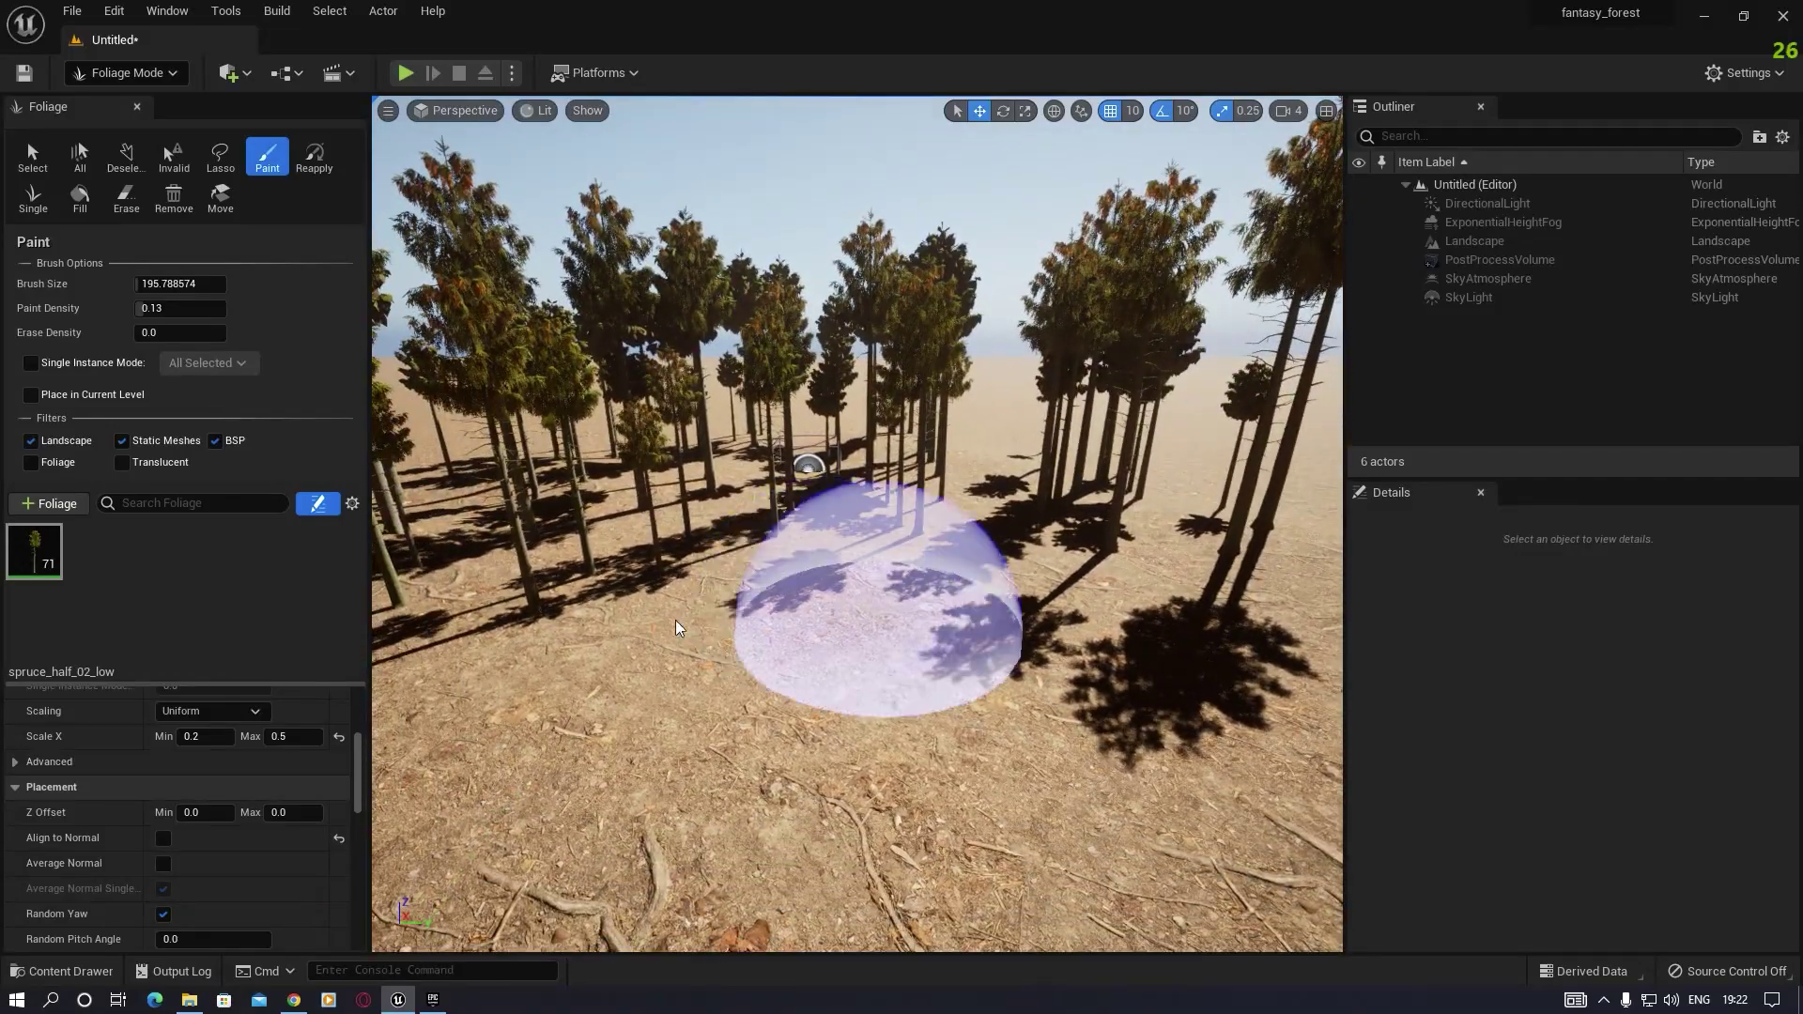
{"action": "mouse_move", "coordinate": [738, 618]}
{"action": "left_mouse_down"}
{"action": "mouse_move", "coordinate": [939, 601]}
{"action": "mouse_move", "coordinate": [667, 599]}
{"action": "mouse_move", "coordinate": [745, 641]}
{"action": "mouse_move", "coordinate": [730, 678]}
{"action": "mouse_move", "coordinate": [1086, 664]}
{"action": "mouse_move", "coordinate": [667, 656]}
{"action": "mouse_move", "coordinate": [764, 664]}
{"action": "left_mouse_up"}
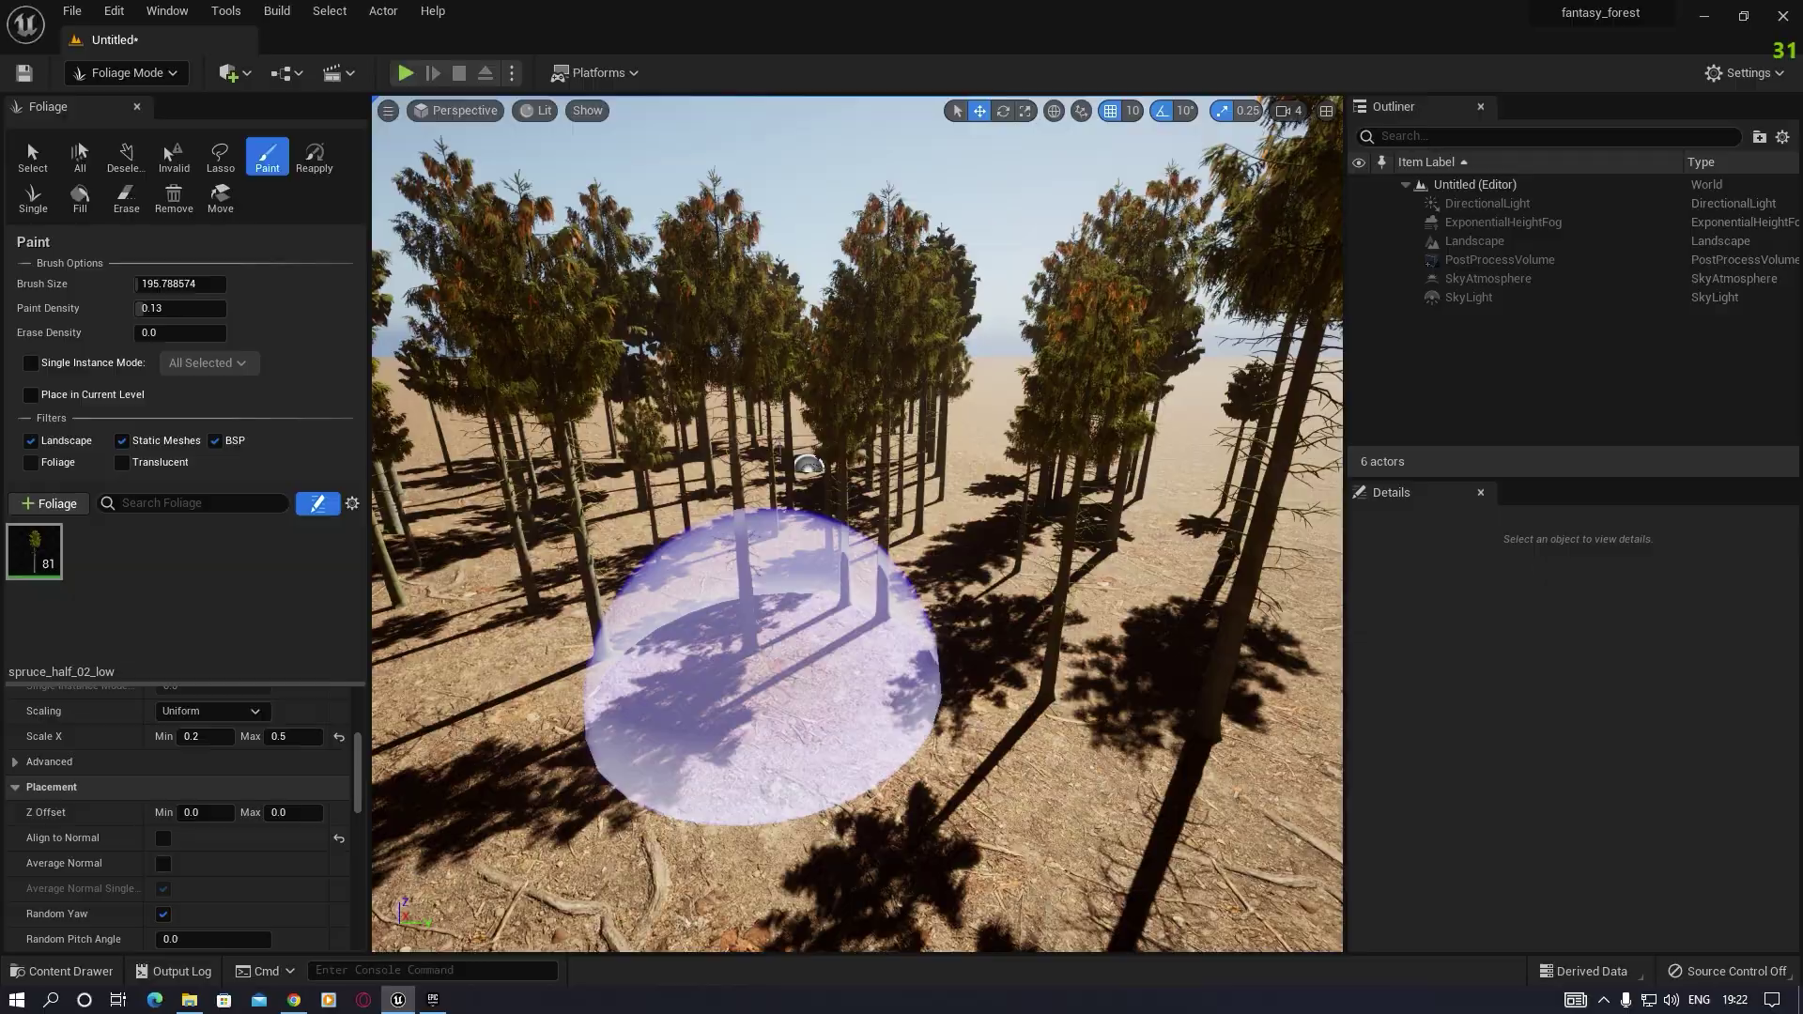
{"action": "right_click_drag", "start_coordinate": [764, 664], "coordinate": [770, 658]}
{"action": "right_click_drag", "start_coordinate": [909, 559], "coordinate": [1160, 517]}
{"action": "right_click_drag", "start_coordinate": [857, 523], "coordinate": [1010, 469]}
{"action": "mouse_move", "coordinate": [795, 549]}
{"action": "right_mouse_down"}
{"action": "mouse_move", "coordinate": [937, 560]}
{"action": "mouse_move", "coordinate": [893, 536]}
{"action": "mouse_move", "coordinate": [824, 544]}
{"action": "mouse_move", "coordinate": [826, 583]}
{"action": "mouse_move", "coordinate": [829, 535]}
{"action": "mouse_move", "coordinate": [829, 611]}
{"action": "right_mouse_up"}
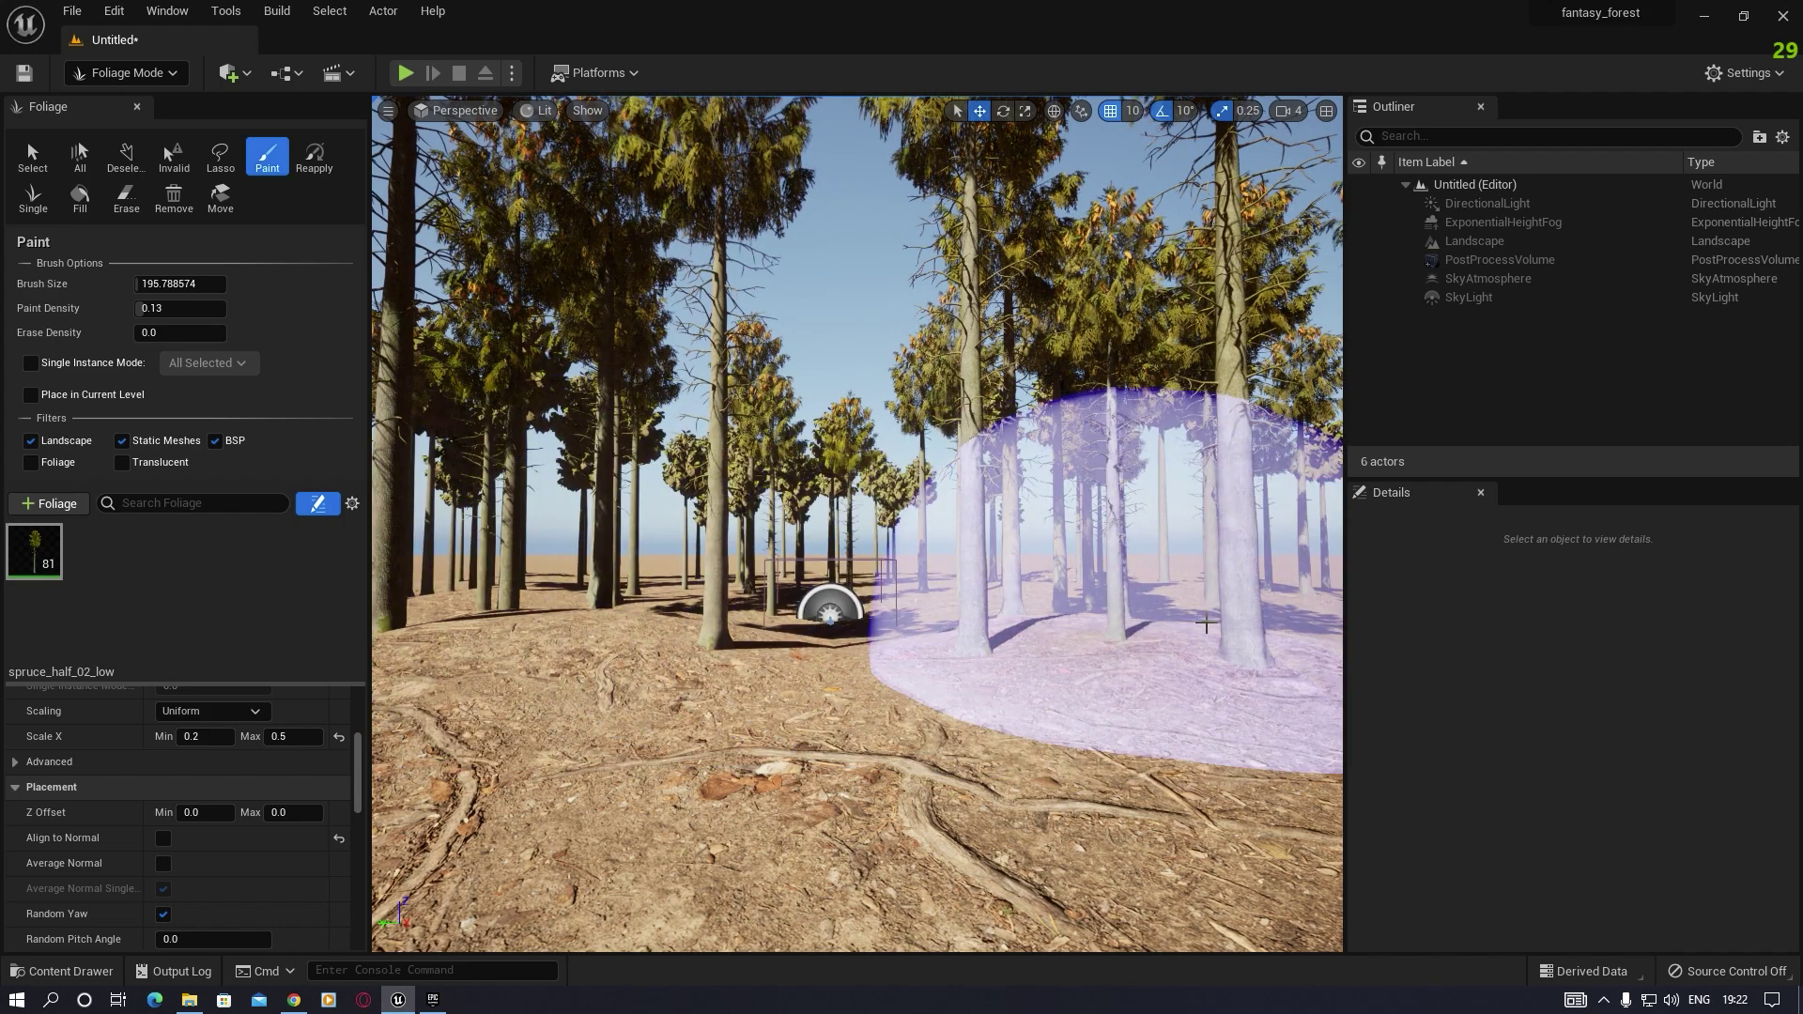
Step: Browse to the MS_ForestTut content folder and filter its assets to static meshes only
{"action": "left_click", "coordinate": [62, 971]}
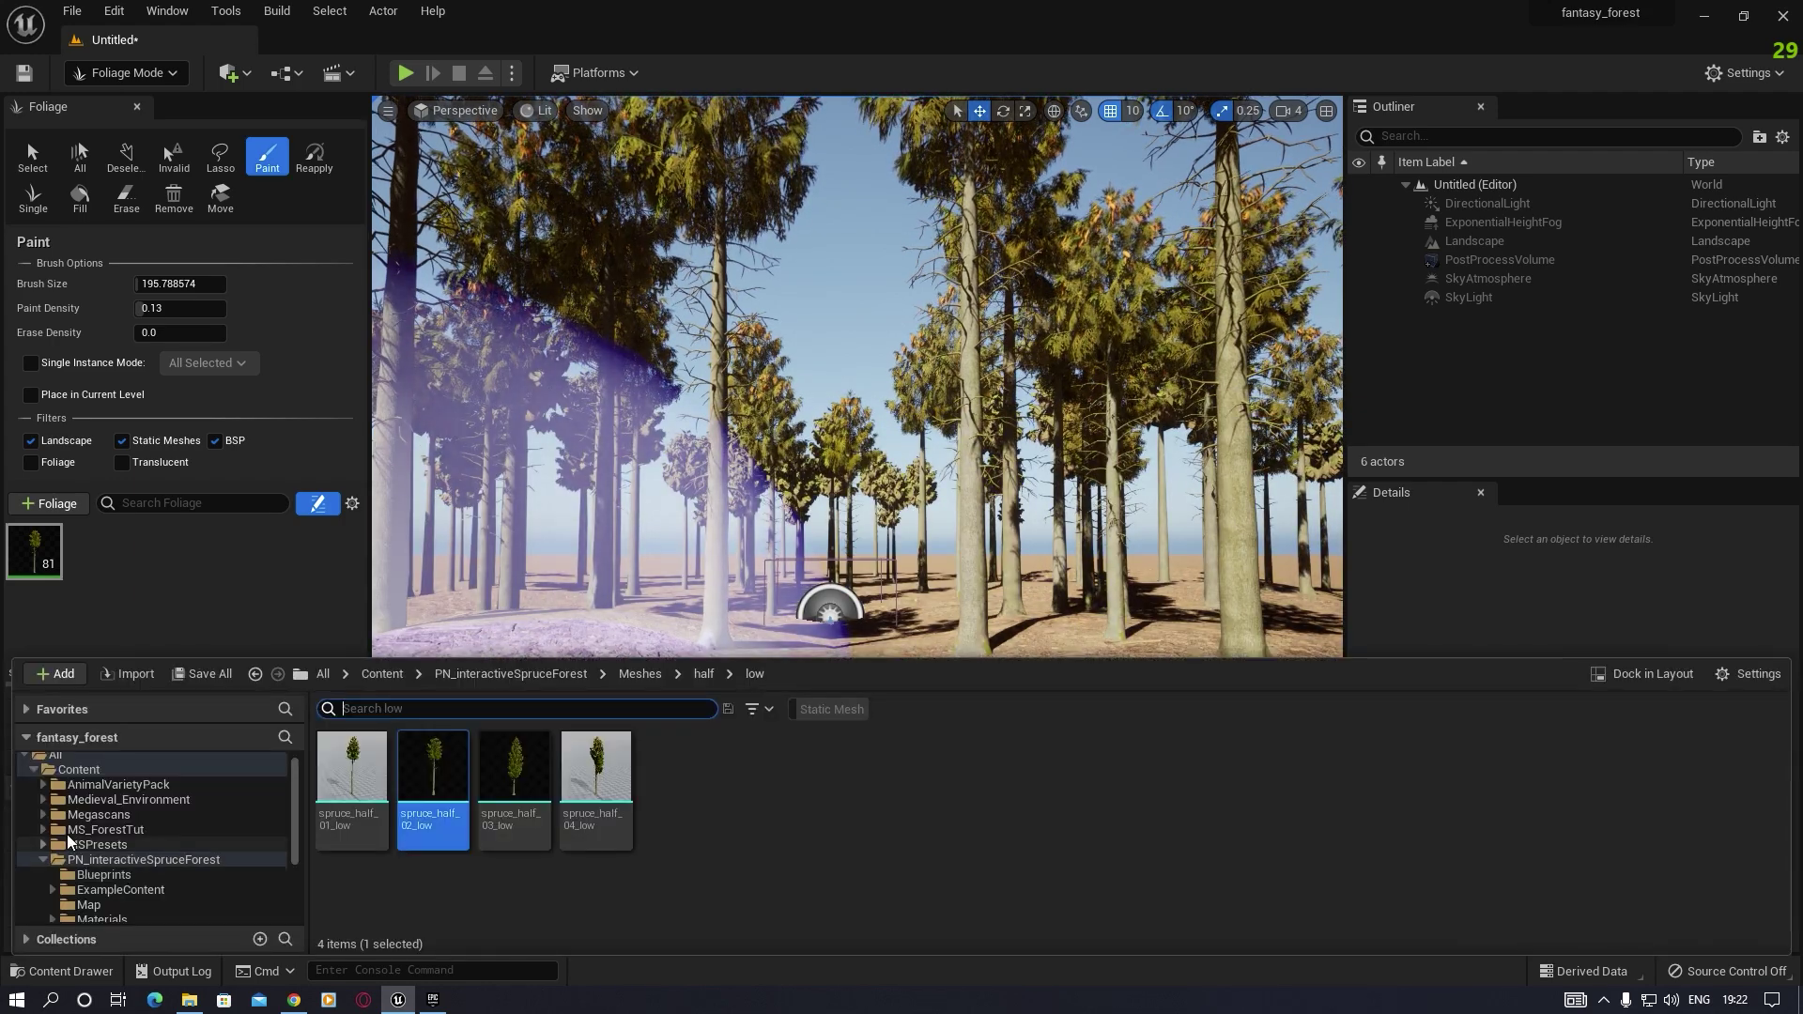
{"action": "left_click", "coordinate": [111, 830]}
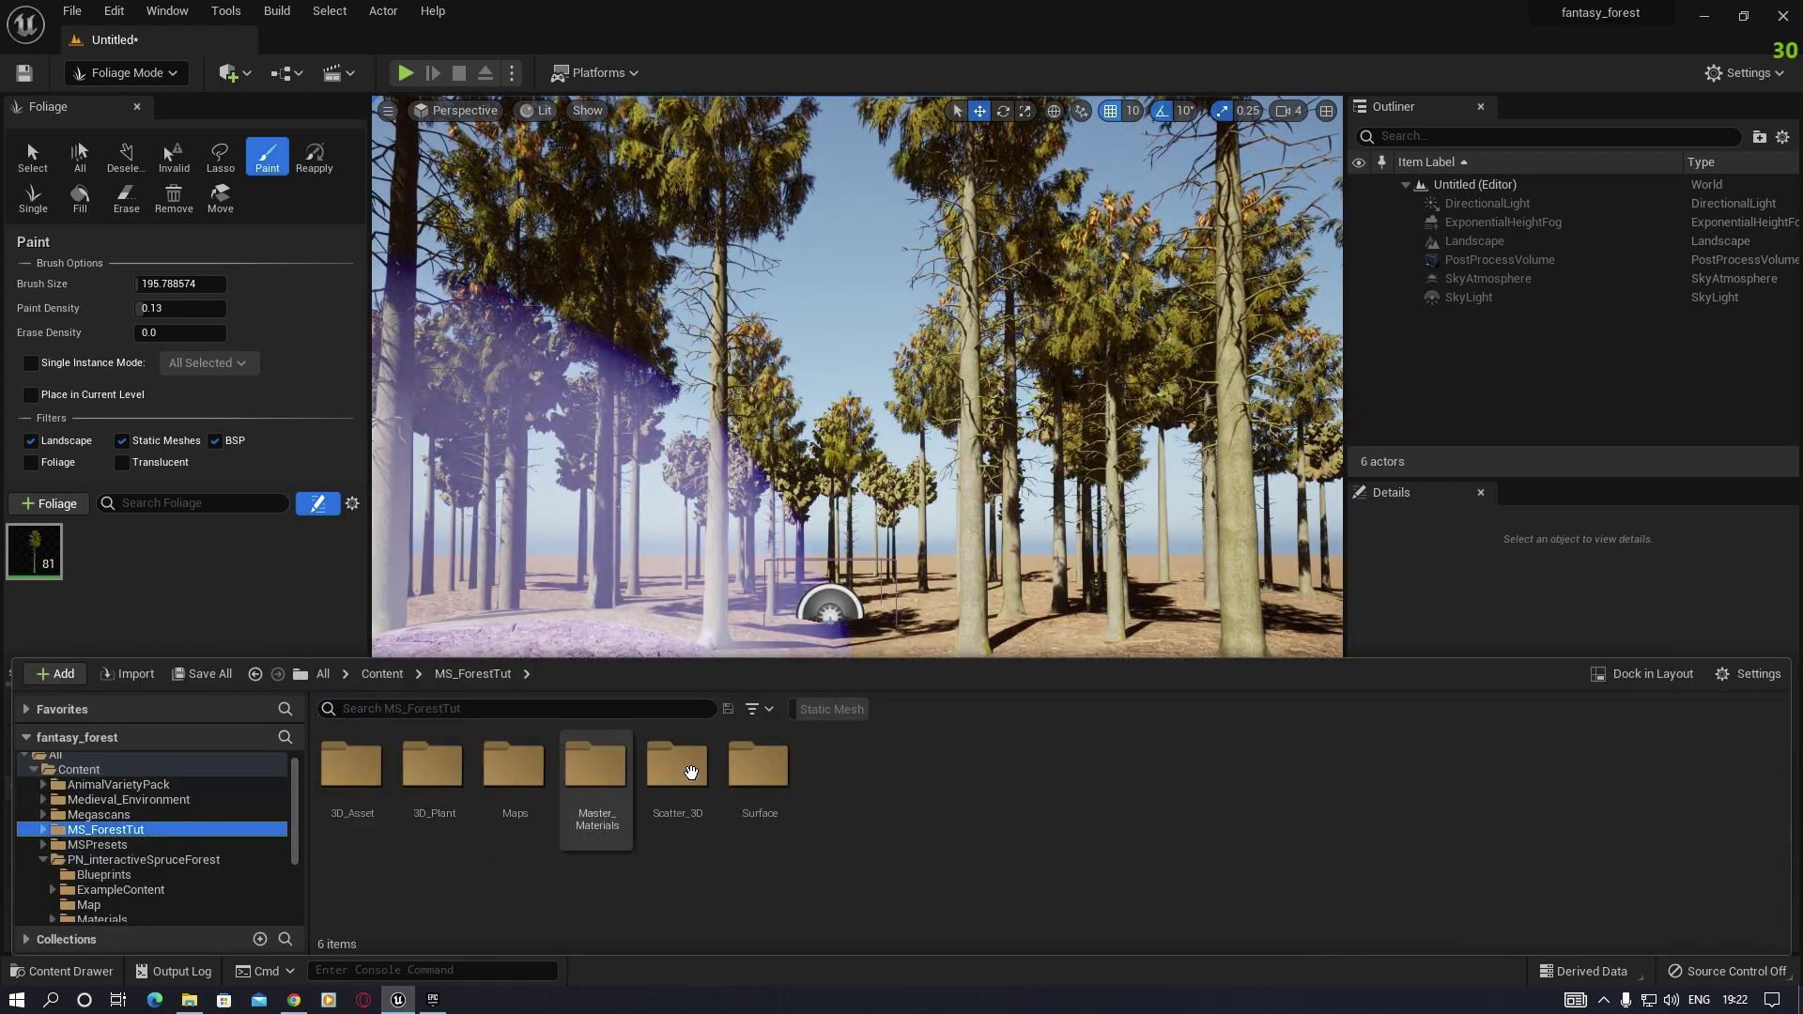
{"action": "left_click", "coordinate": [828, 711]}
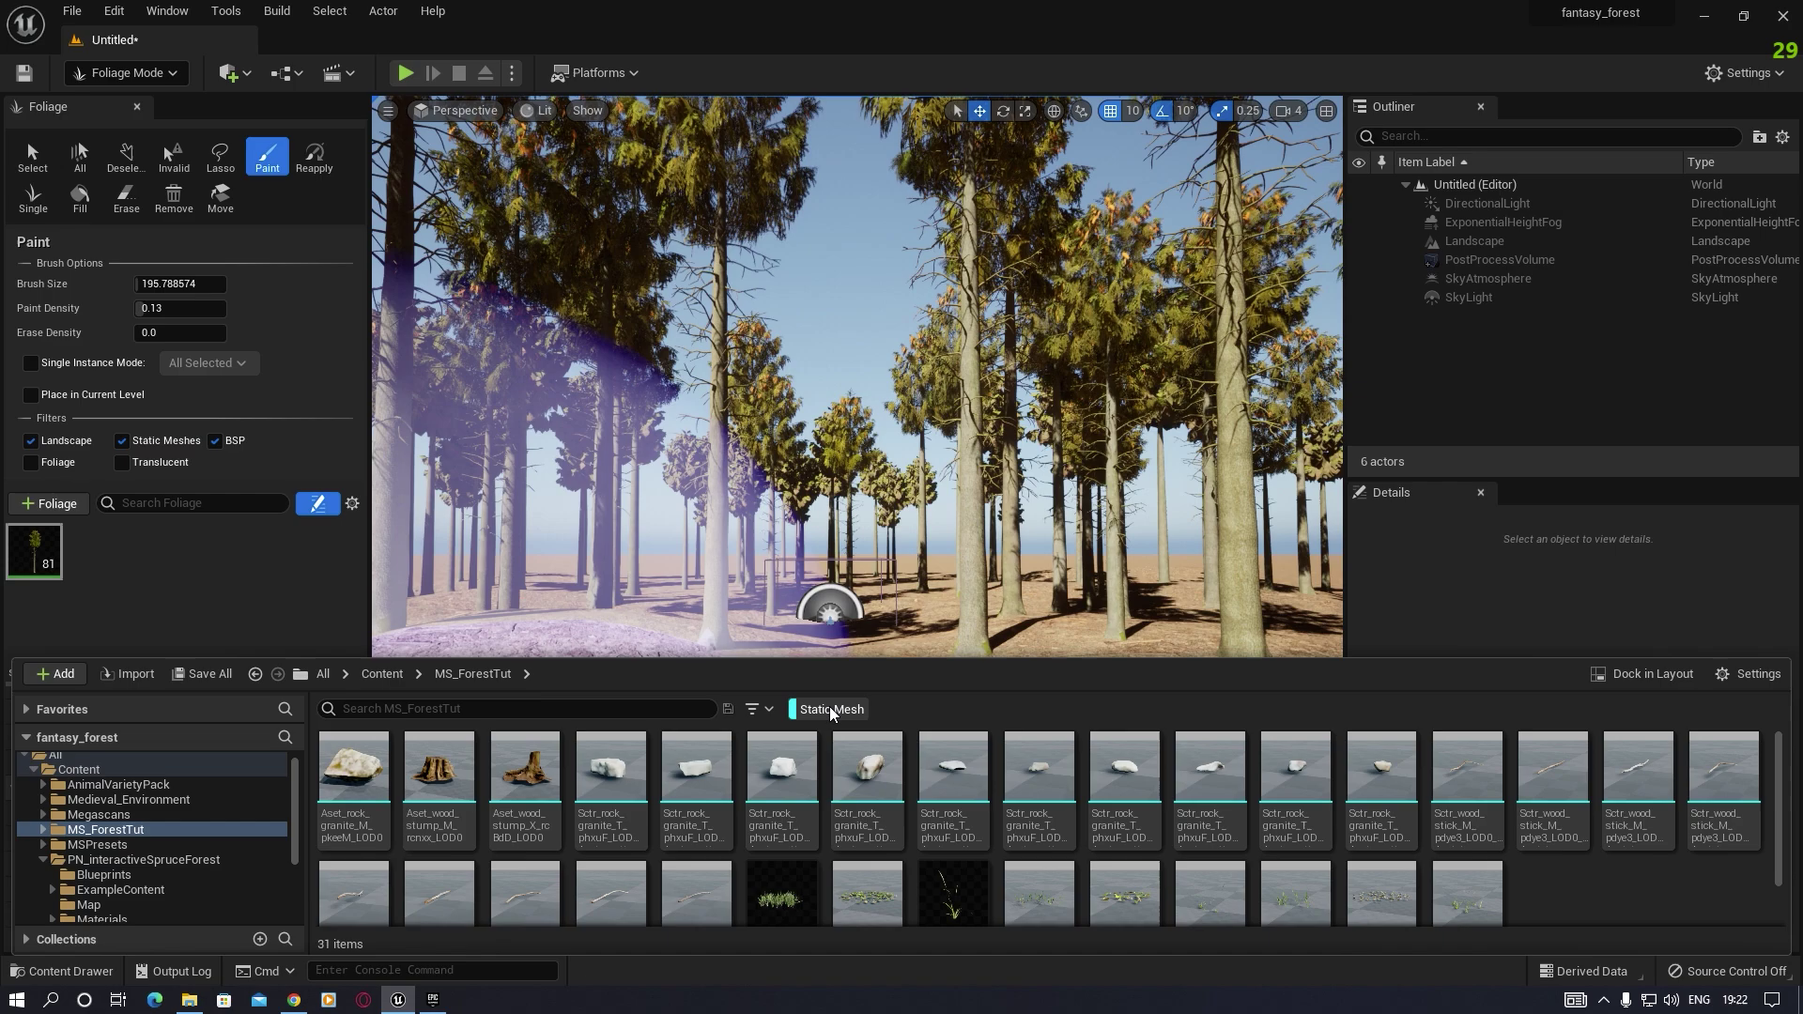
Step: Remove the Static Mesh asset filter and add it again for the MS_ForestTut folder
{"action": "right_click", "coordinate": [830, 713]}
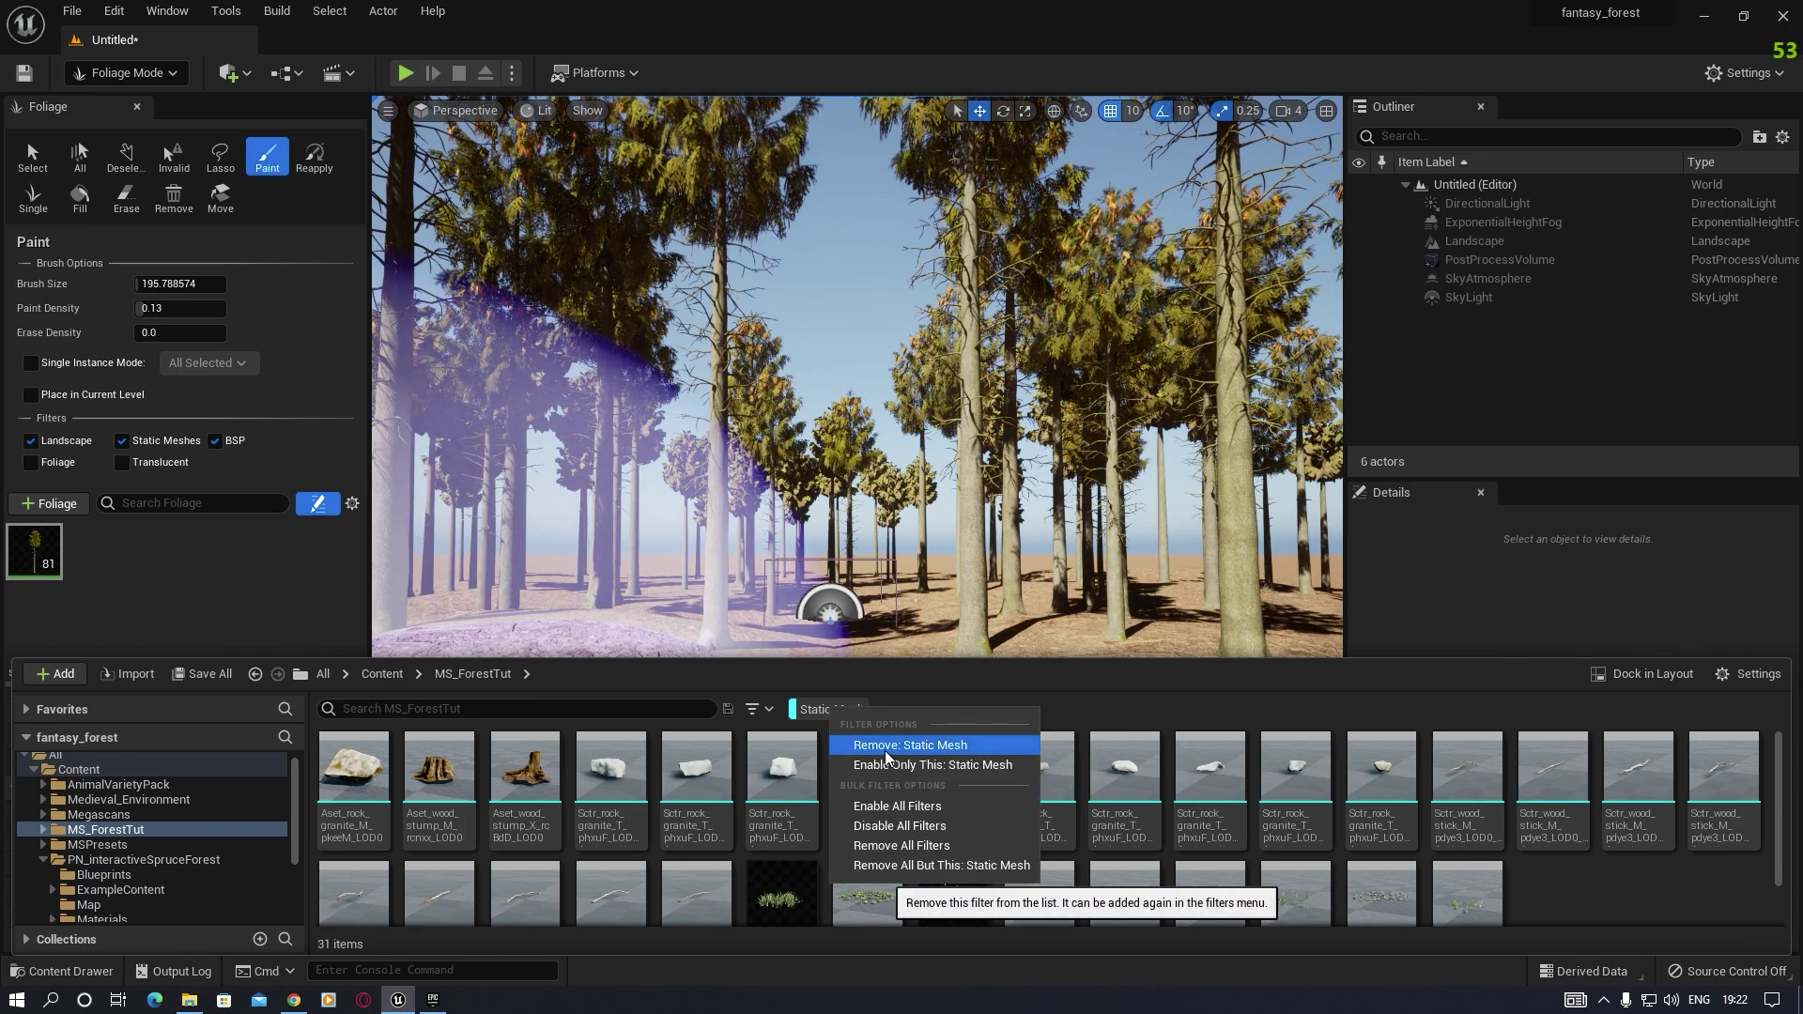
{"action": "left_click", "coordinate": [895, 745]}
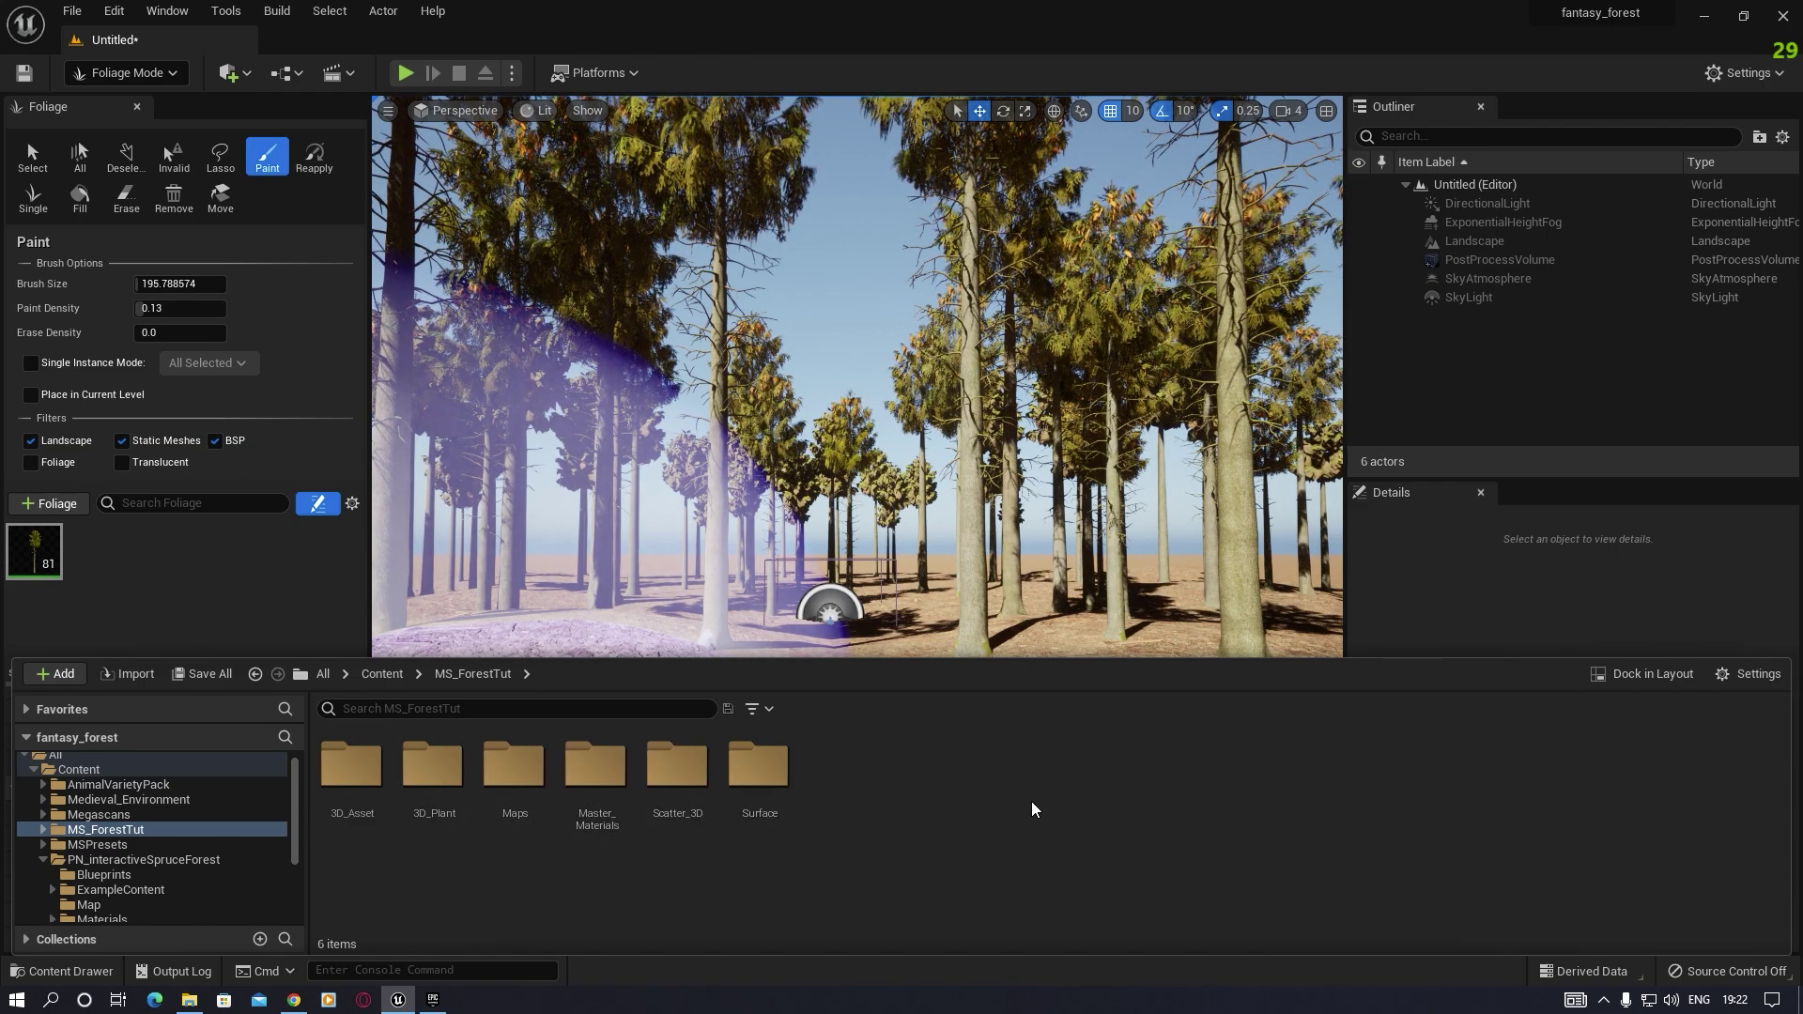
{"action": "left_click", "coordinate": [752, 709]}
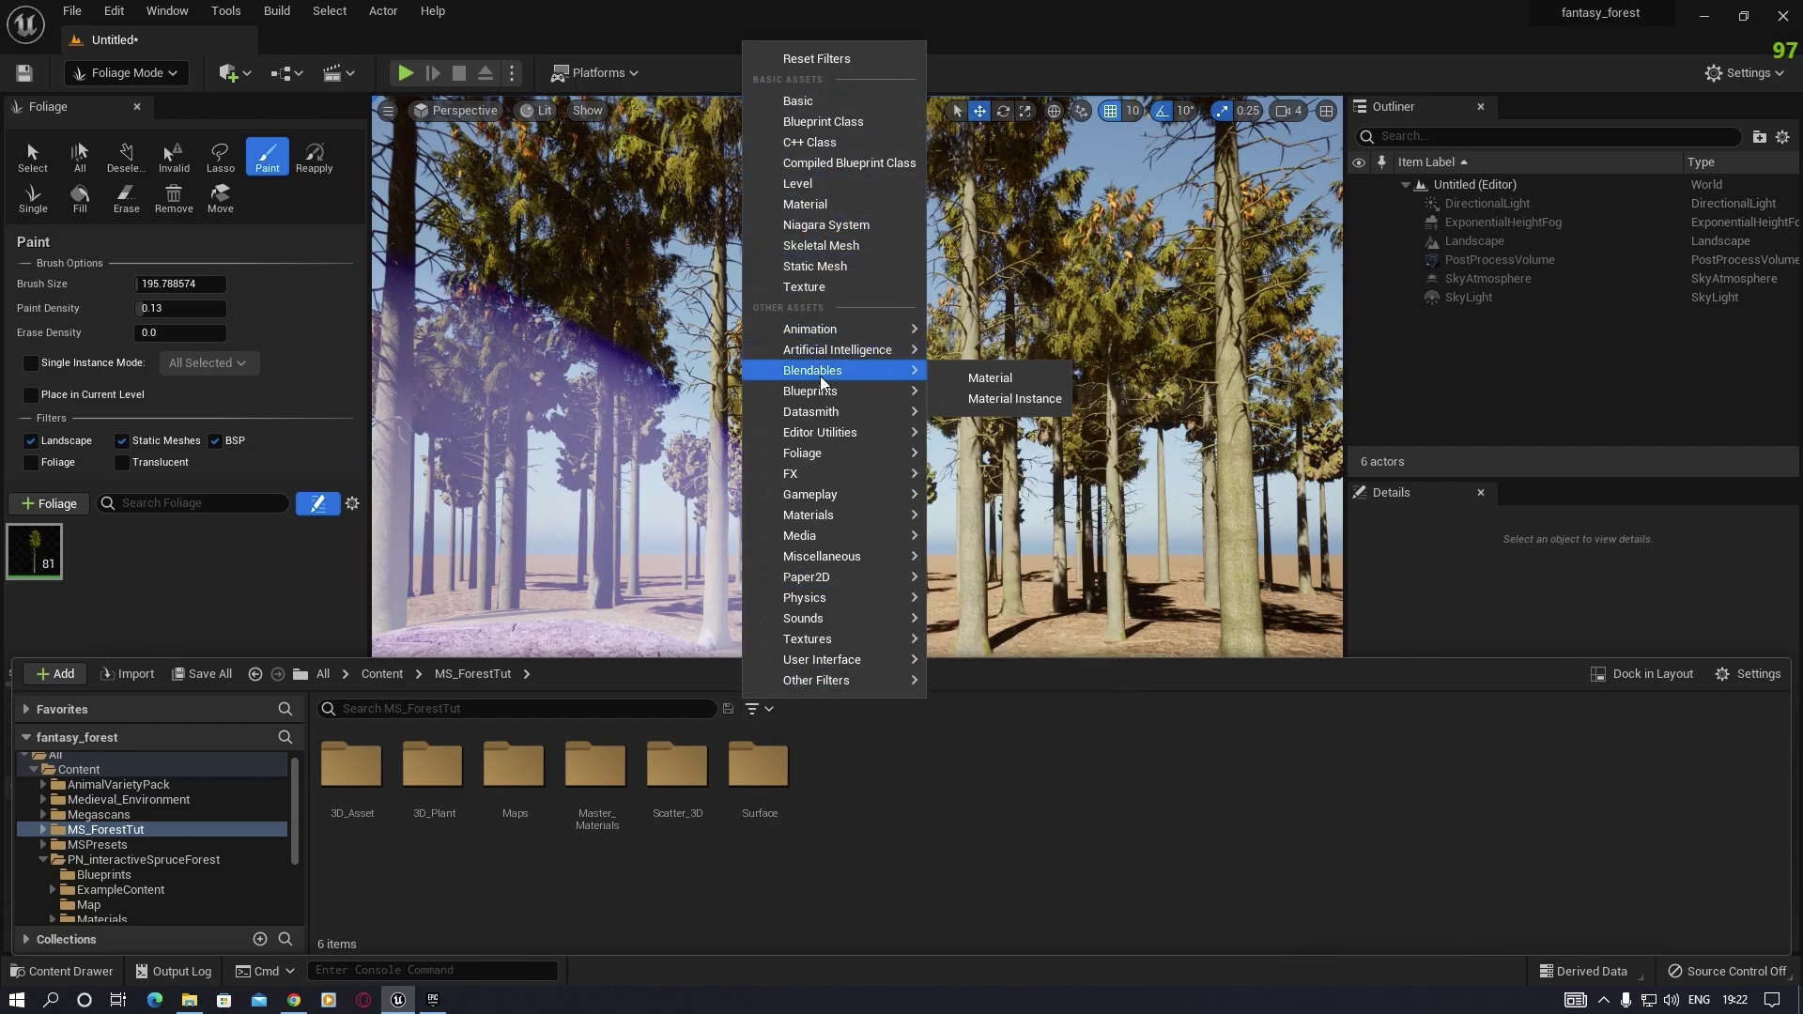
{"action": "left_click", "coordinate": [845, 269]}
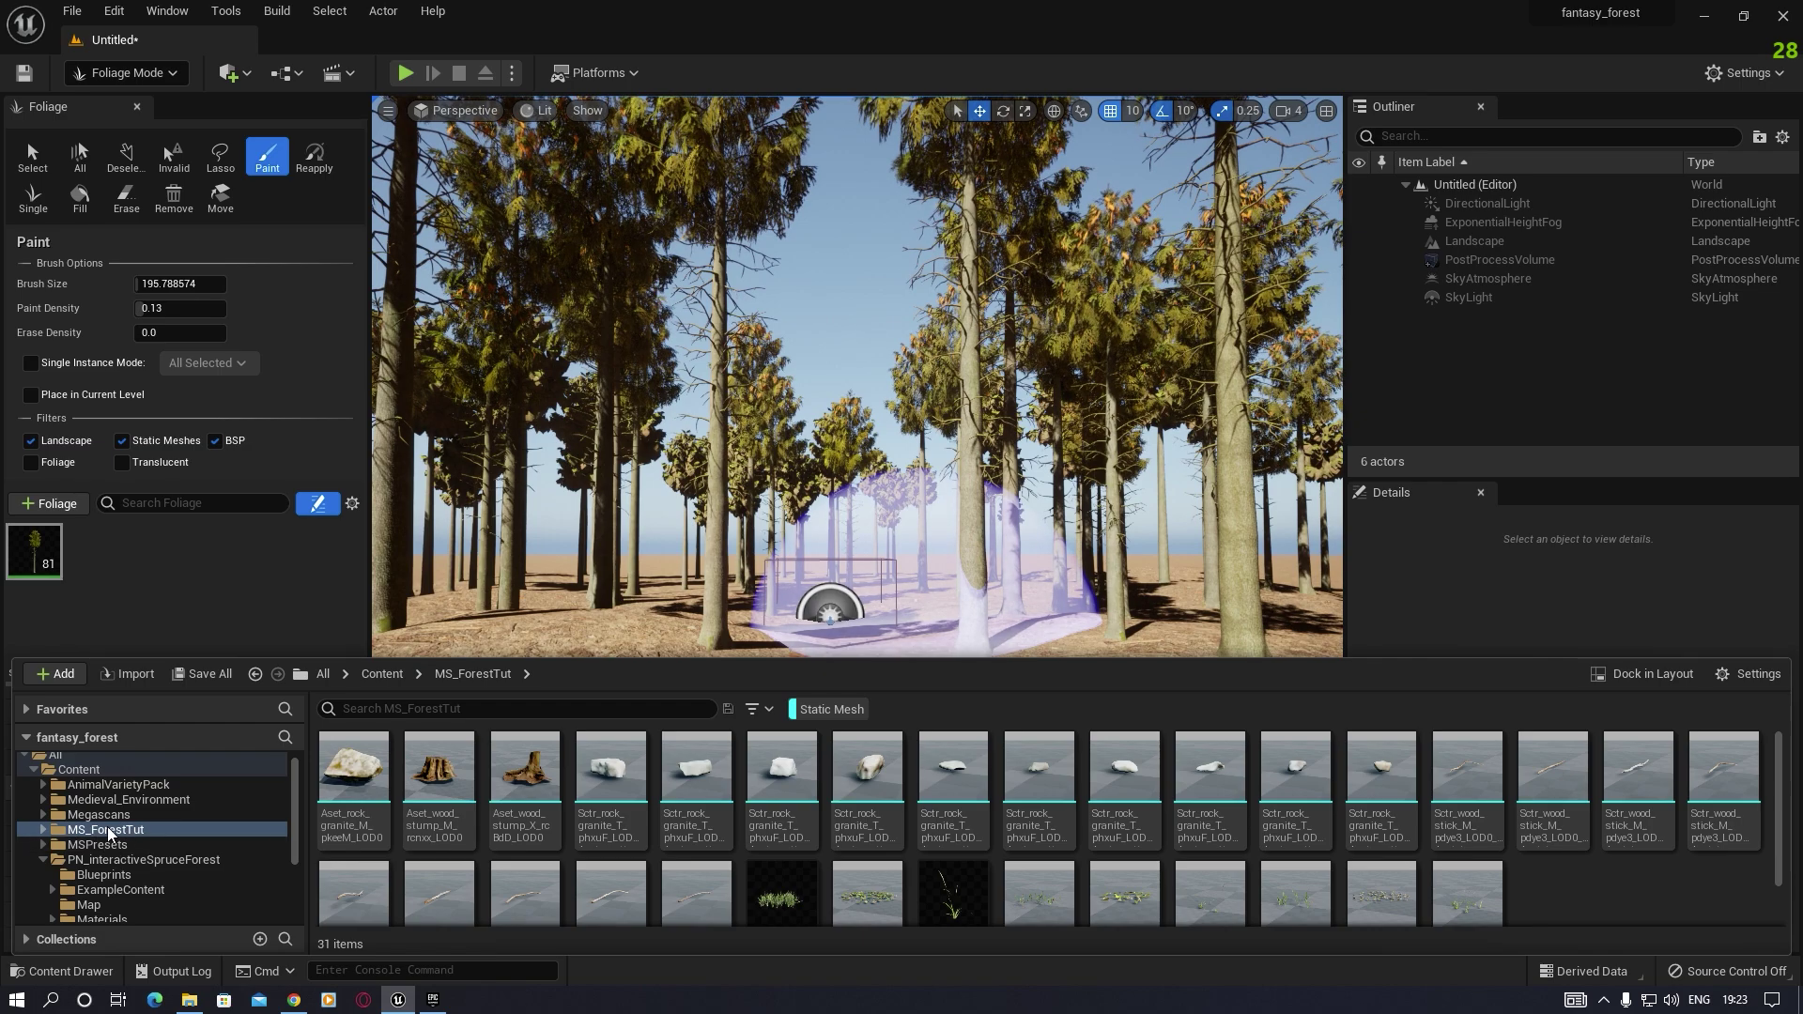
Step: Add the 02_Tall_Grass and 03_Grass_Clumps Var1_LOD0 meshes to the foliage palette
{"action": "scroll", "coordinate": [886, 807], "scroll_direction": "down", "scroll_amount": 1}
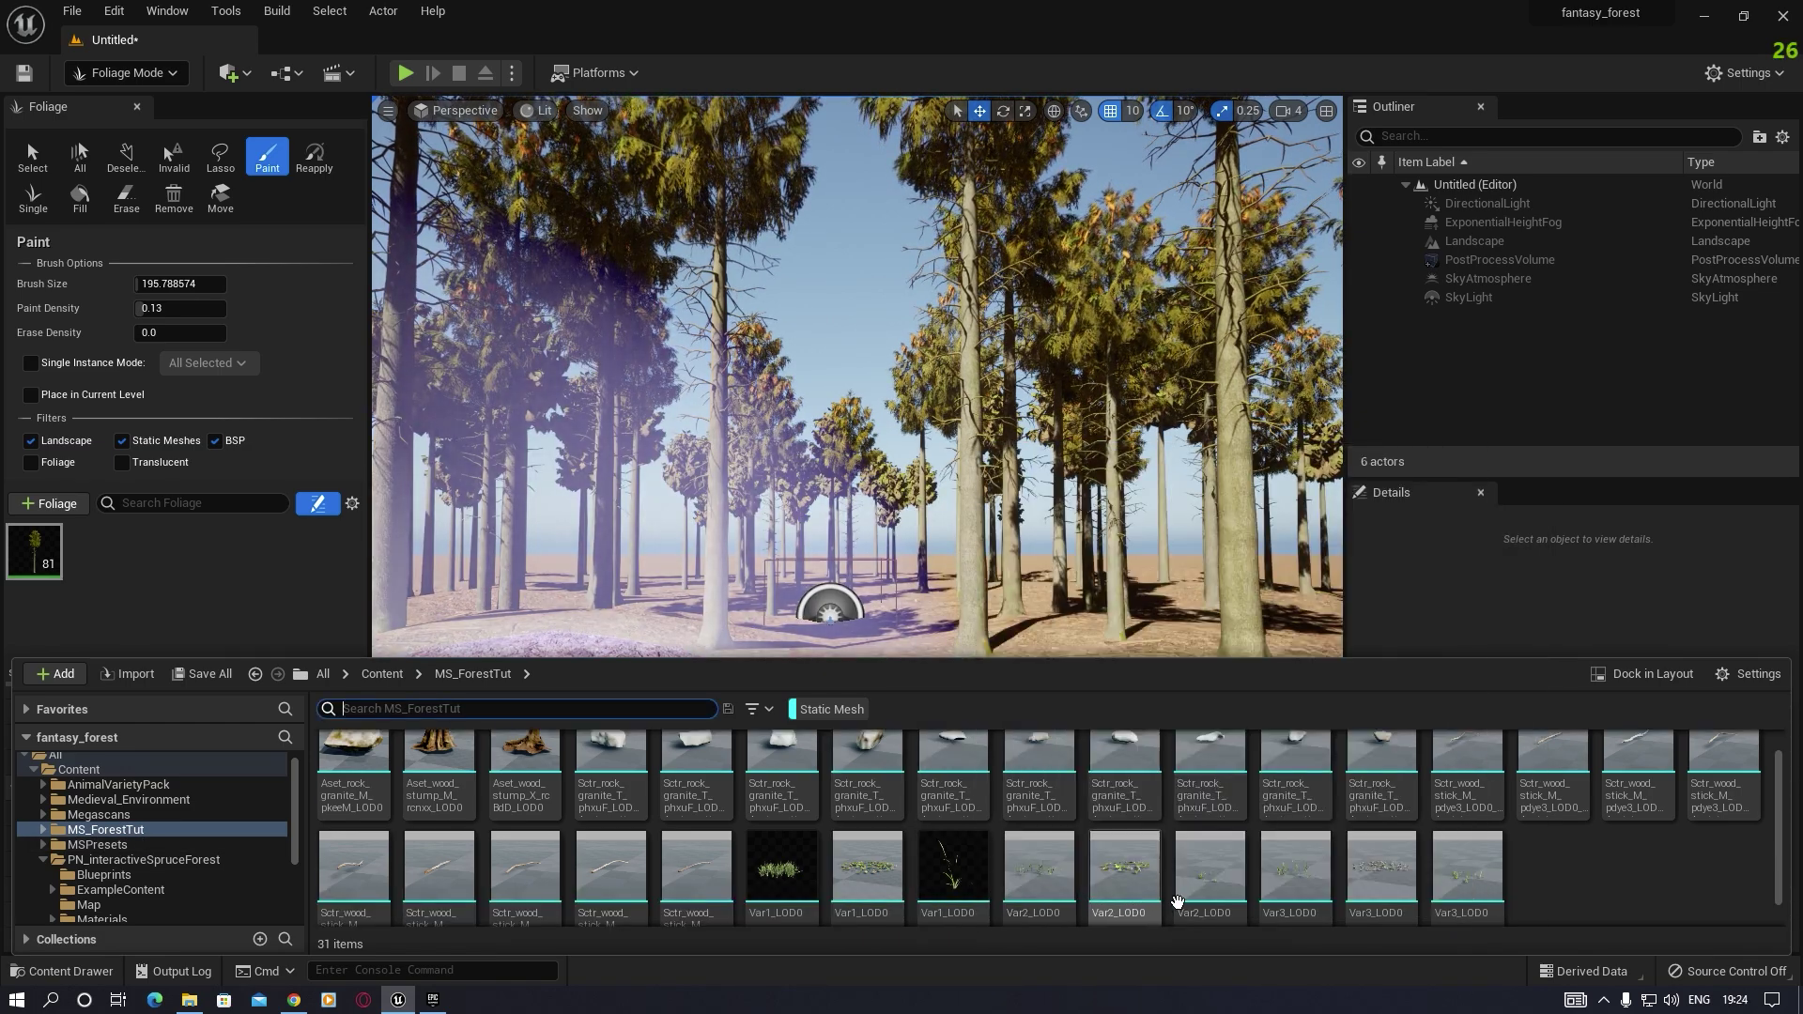
{"action": "mouse_move", "coordinate": [946, 886]}
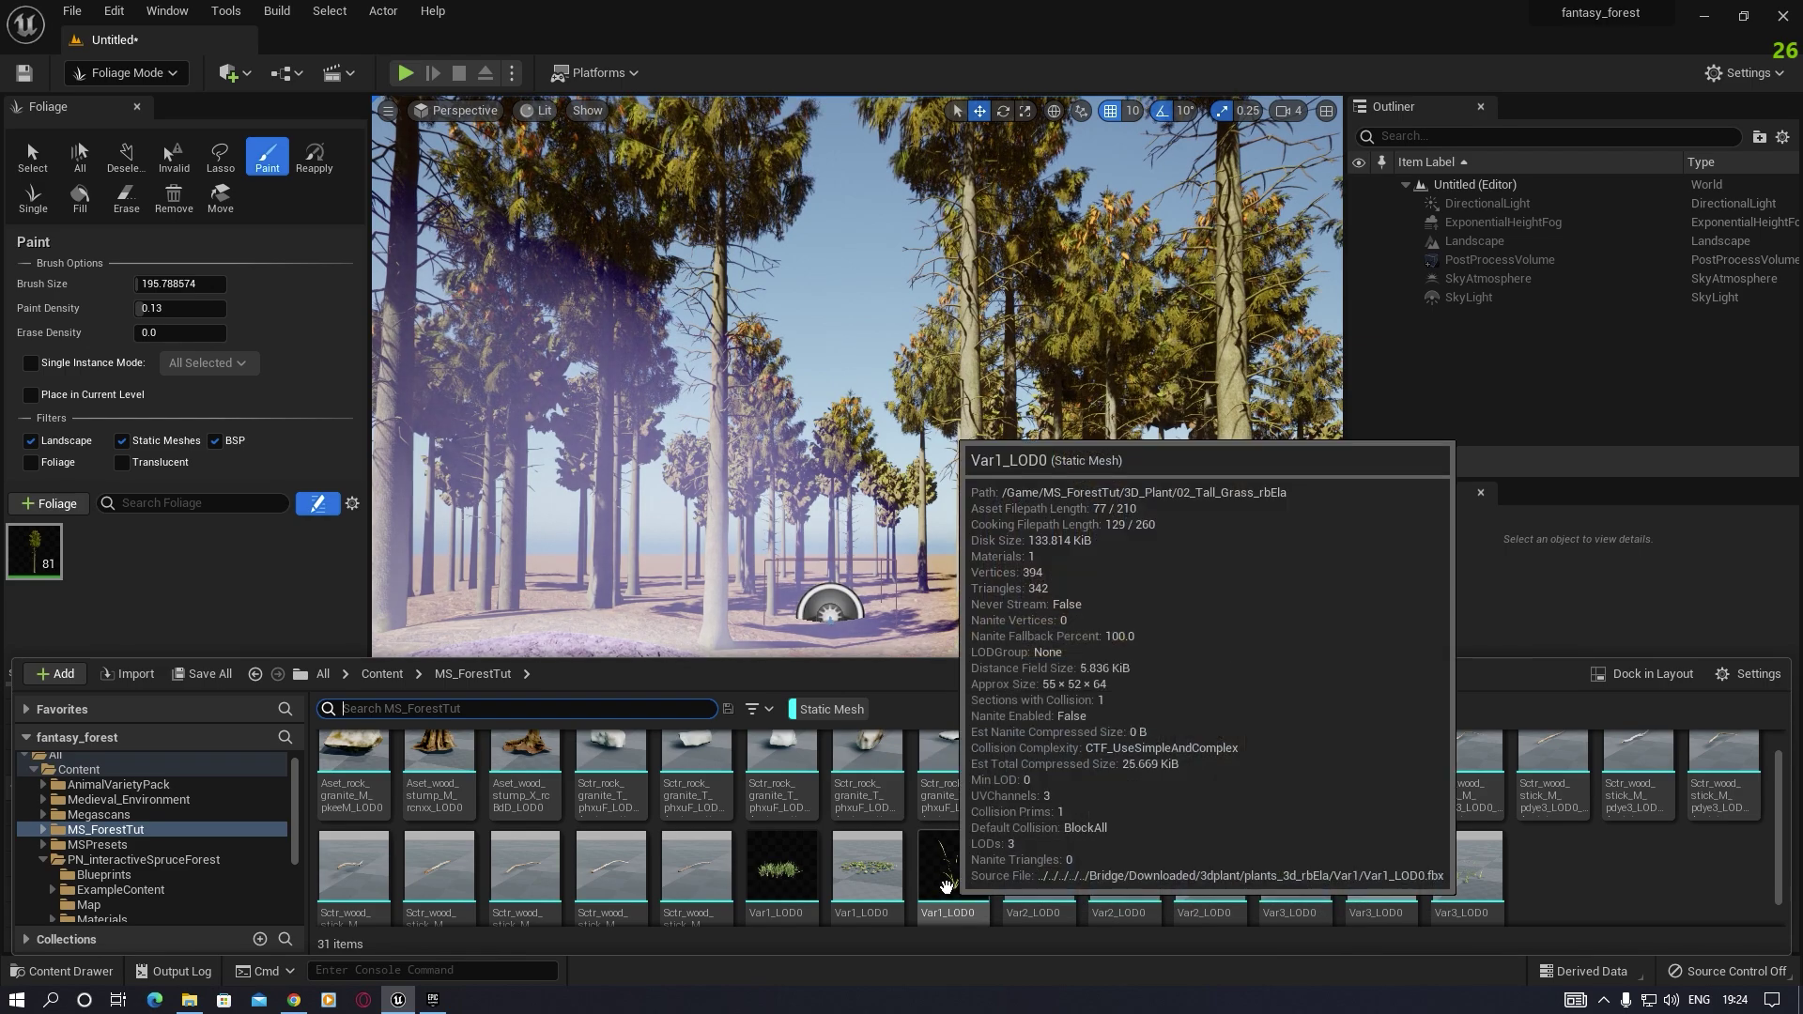
{"action": "scroll", "coordinate": [949, 878], "scroll_direction": "down", "scroll_amount": 1}
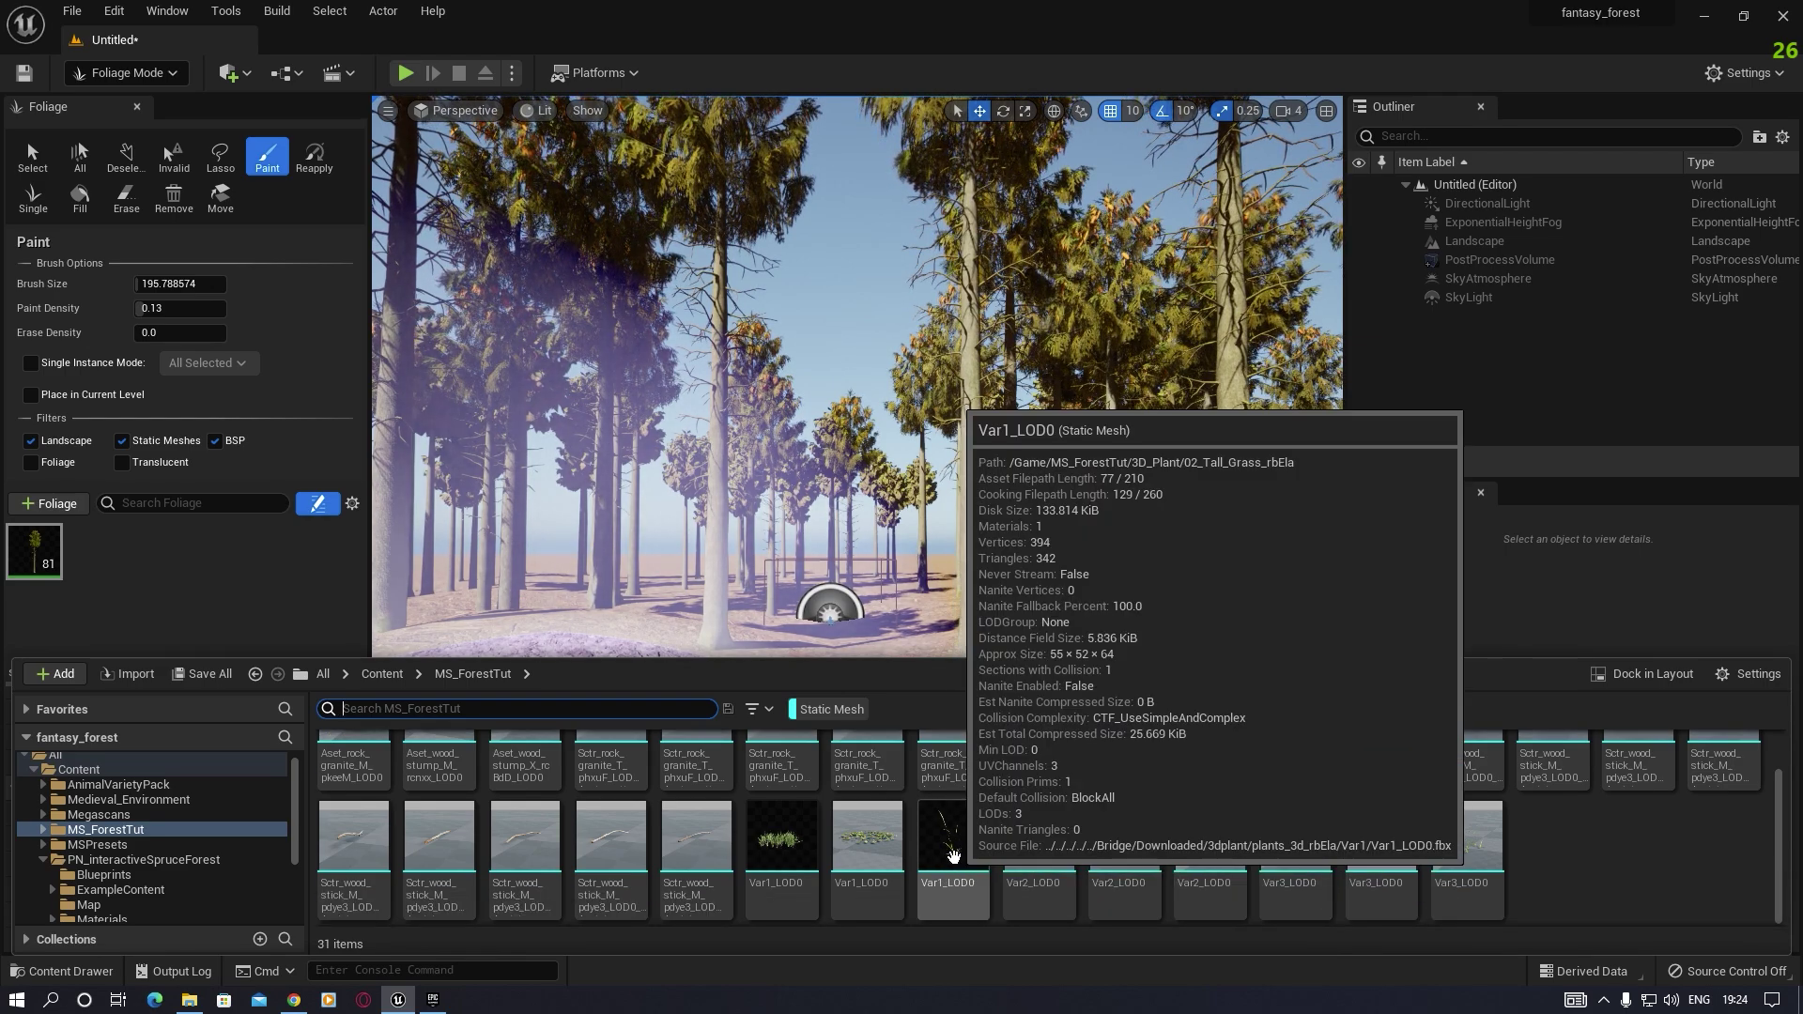
{"action": "left_click", "coordinate": [953, 857]}
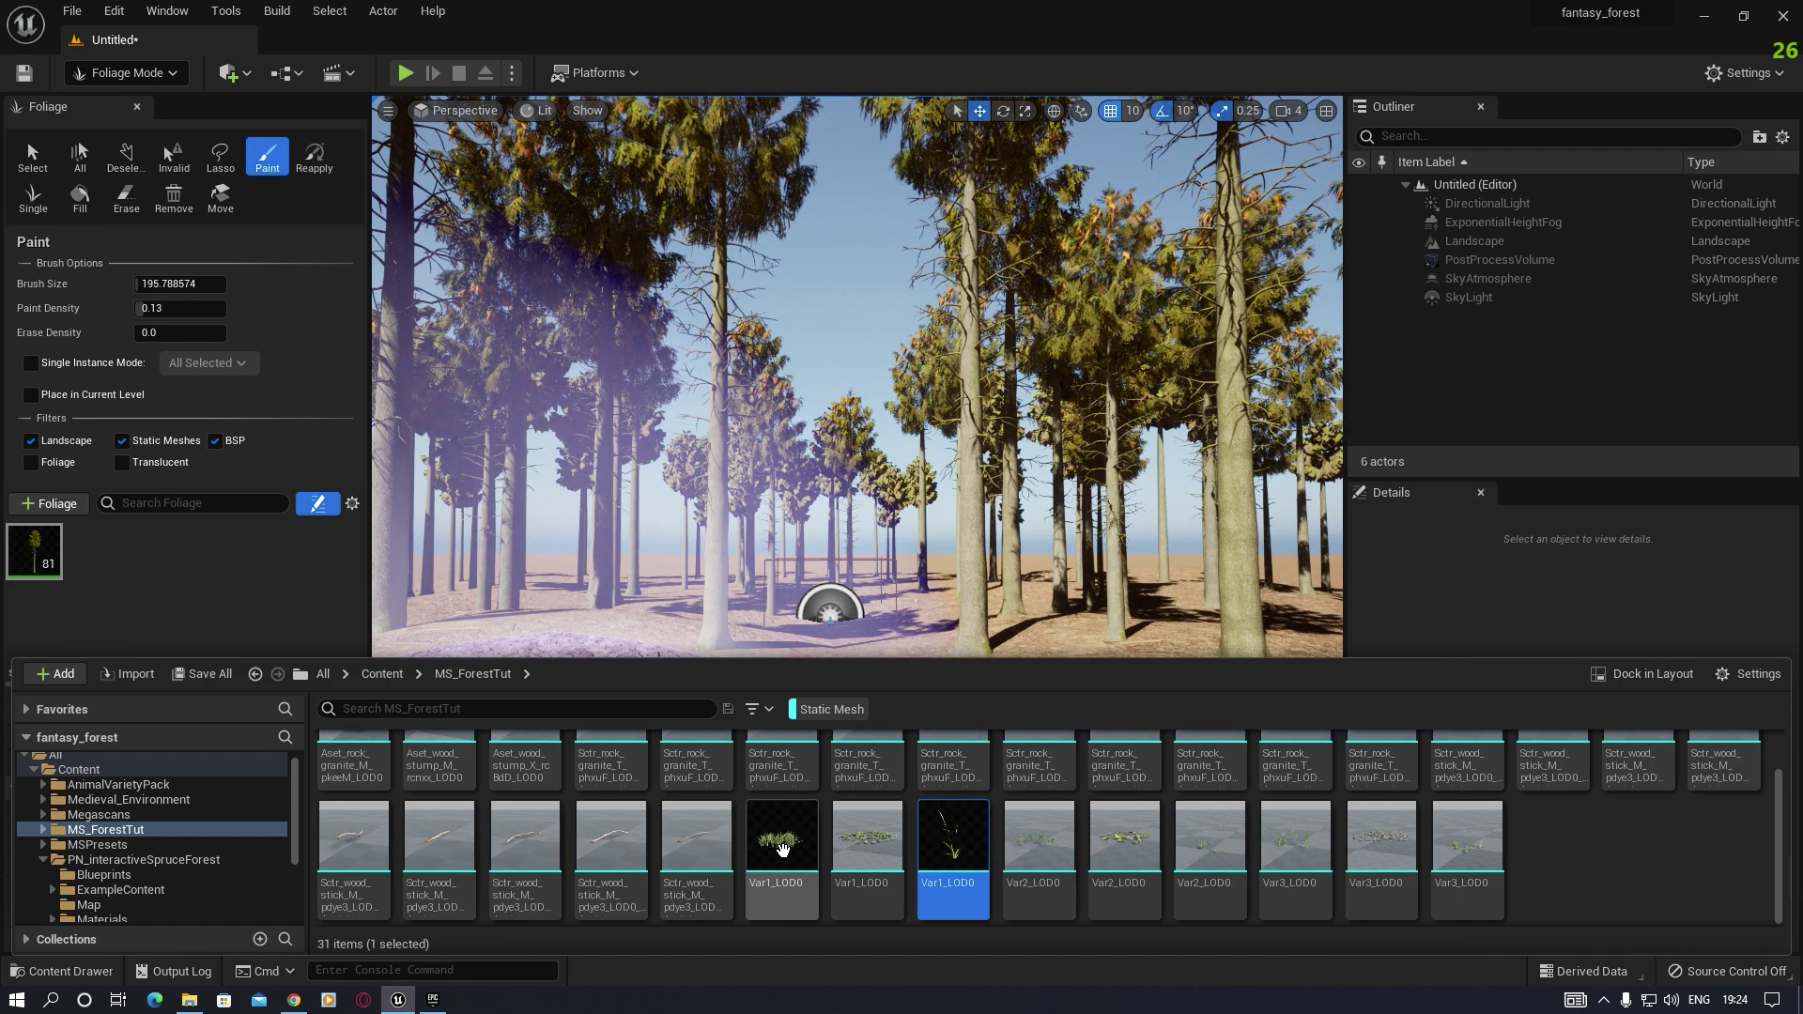
{"action": "left_click", "coordinate": [780, 850], "text": "ctrl"}
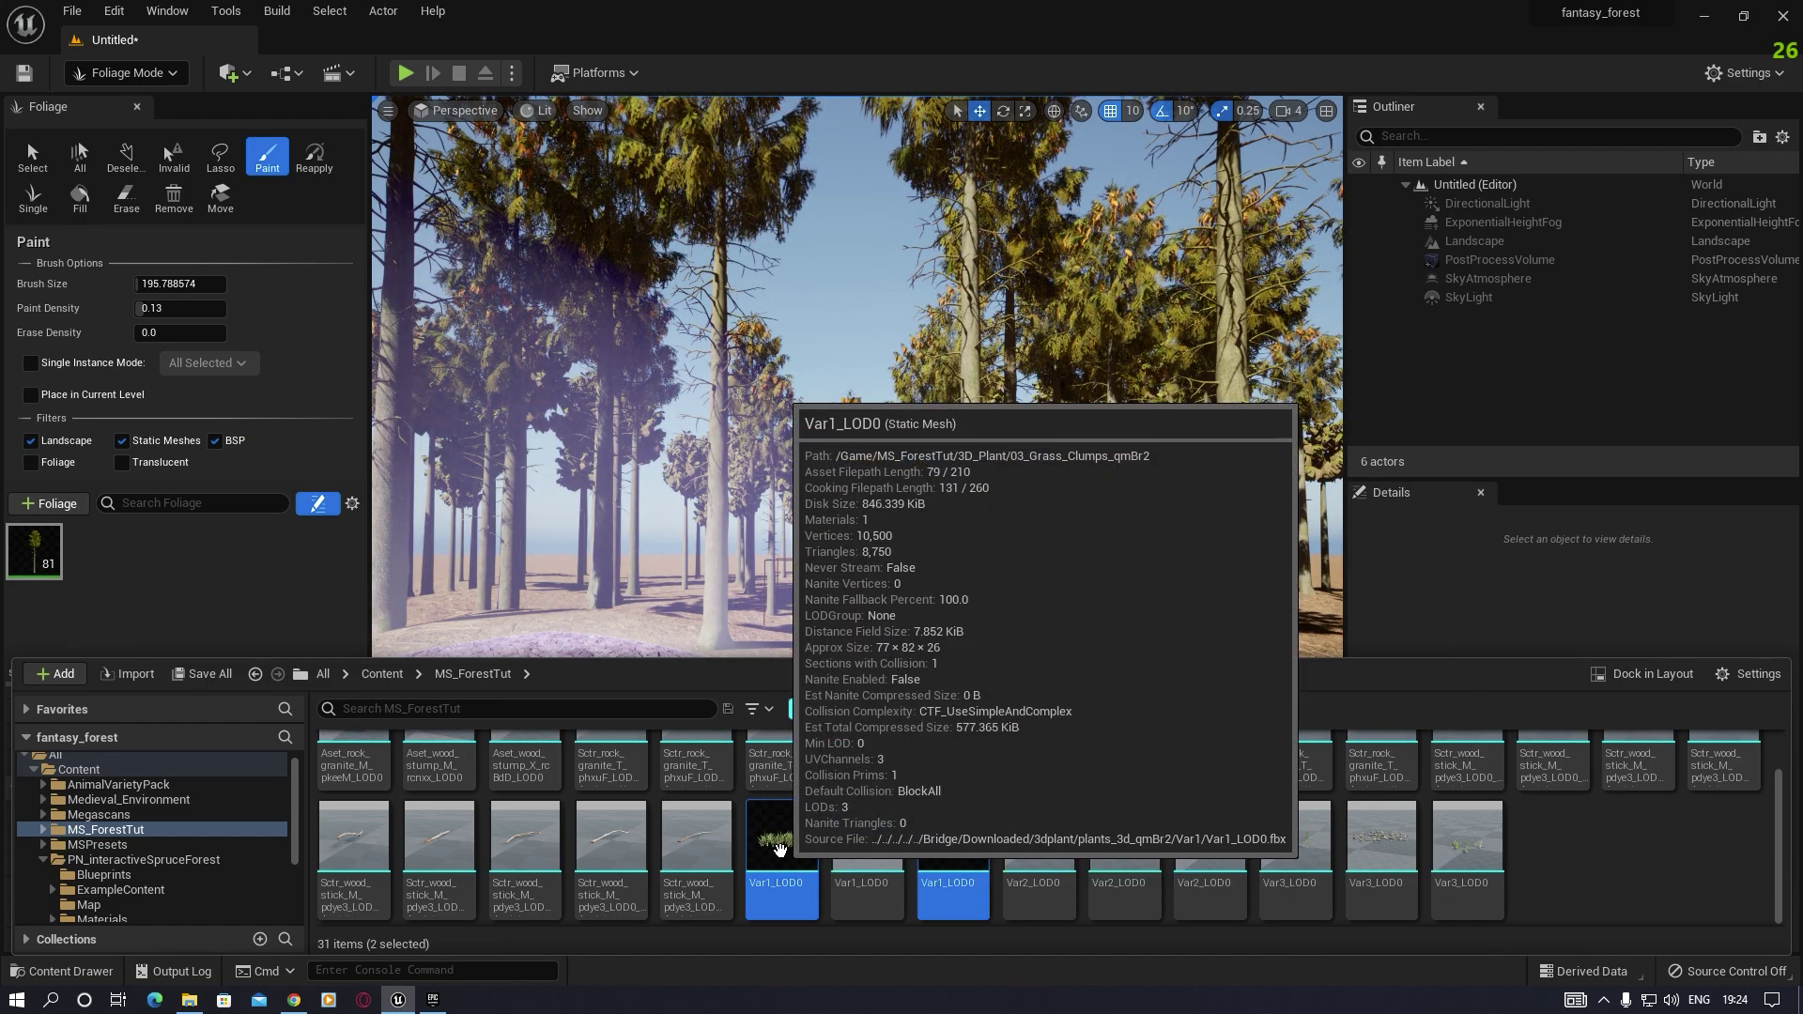
{"action": "left_click_drag", "start_coordinate": [781, 850], "coordinate": [155, 598]}
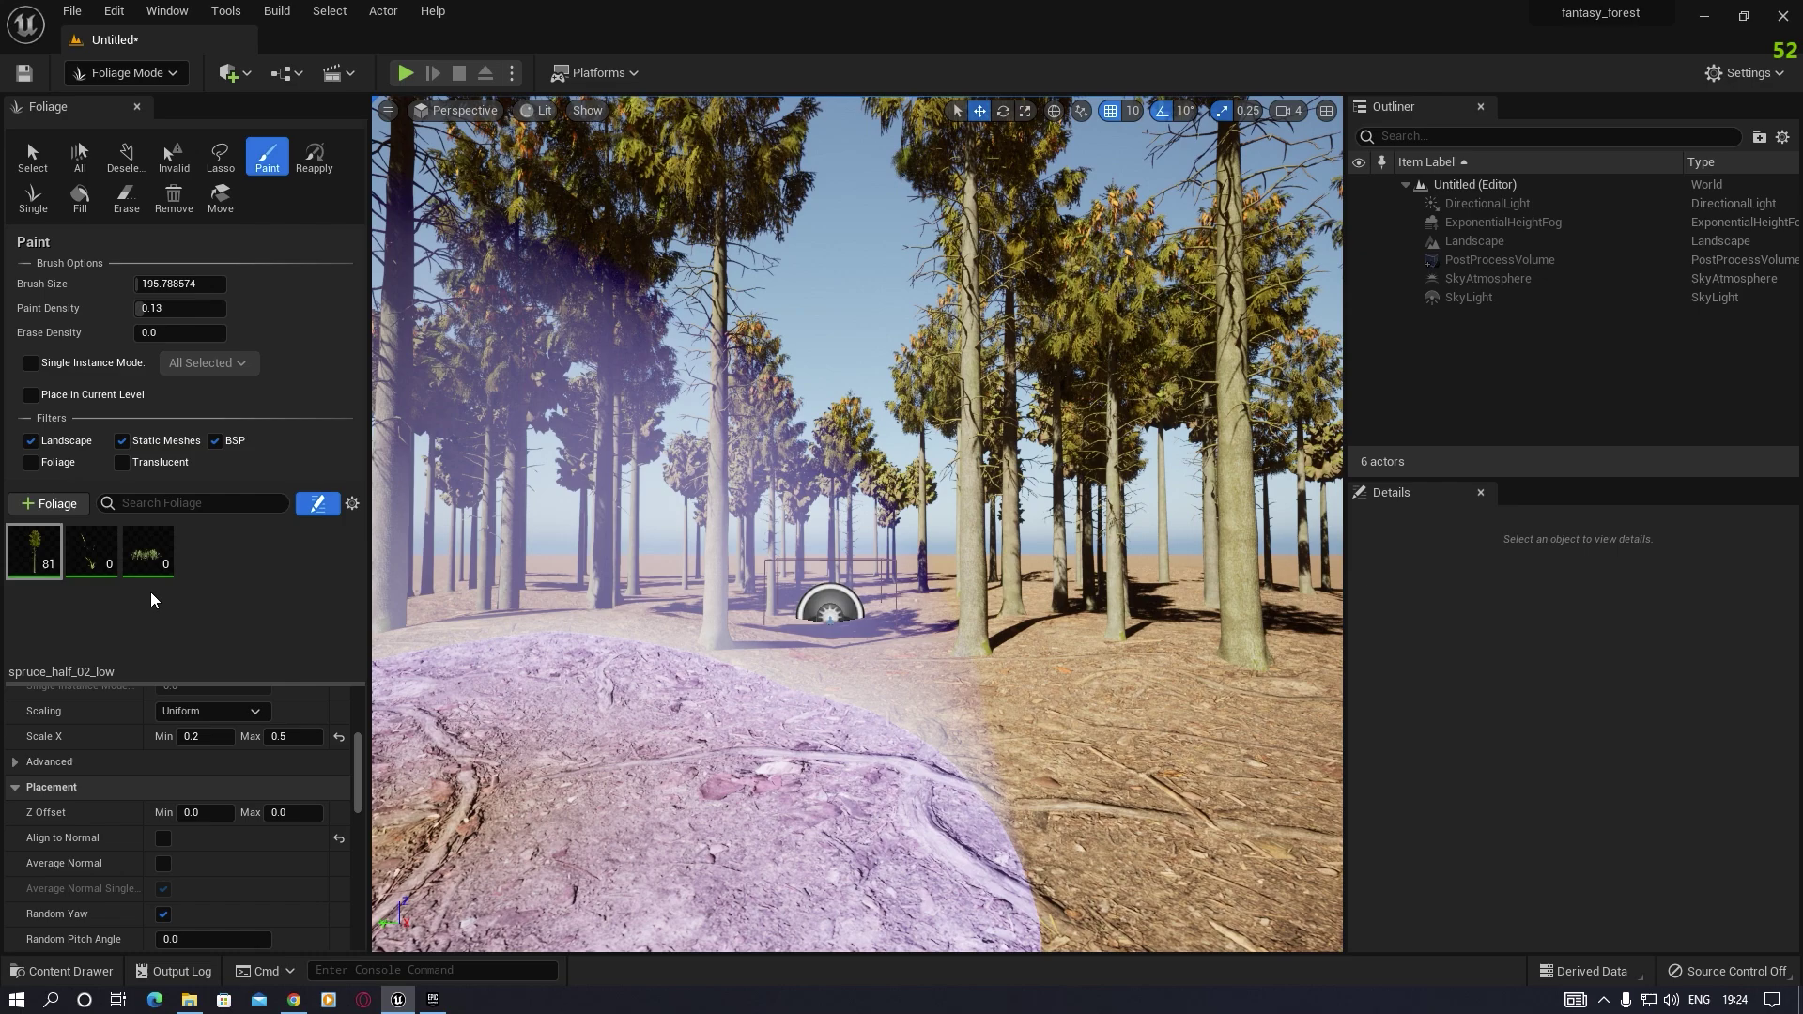
{"action": "left_click", "coordinate": [195, 613]}
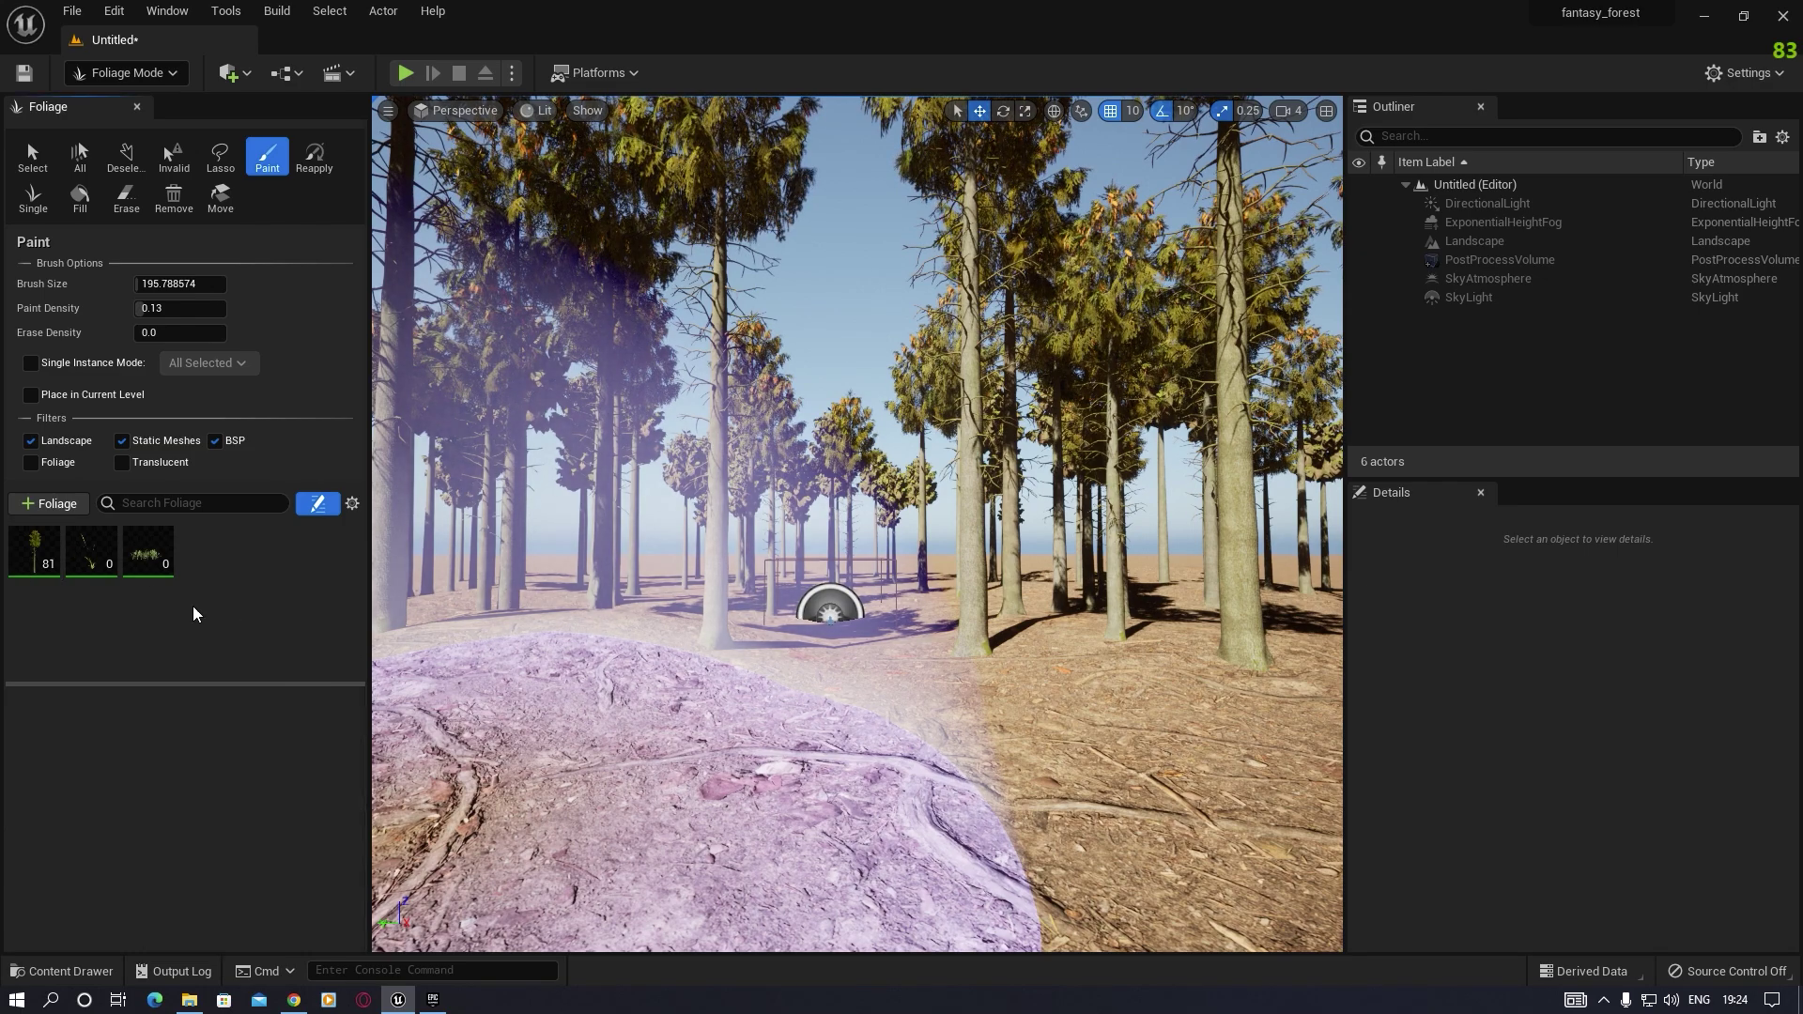
Step: Paint both grass types, without the spruce, over the ground in front of the trees with a paint density of 1.0
{"action": "left_click", "coordinate": [24, 554]}
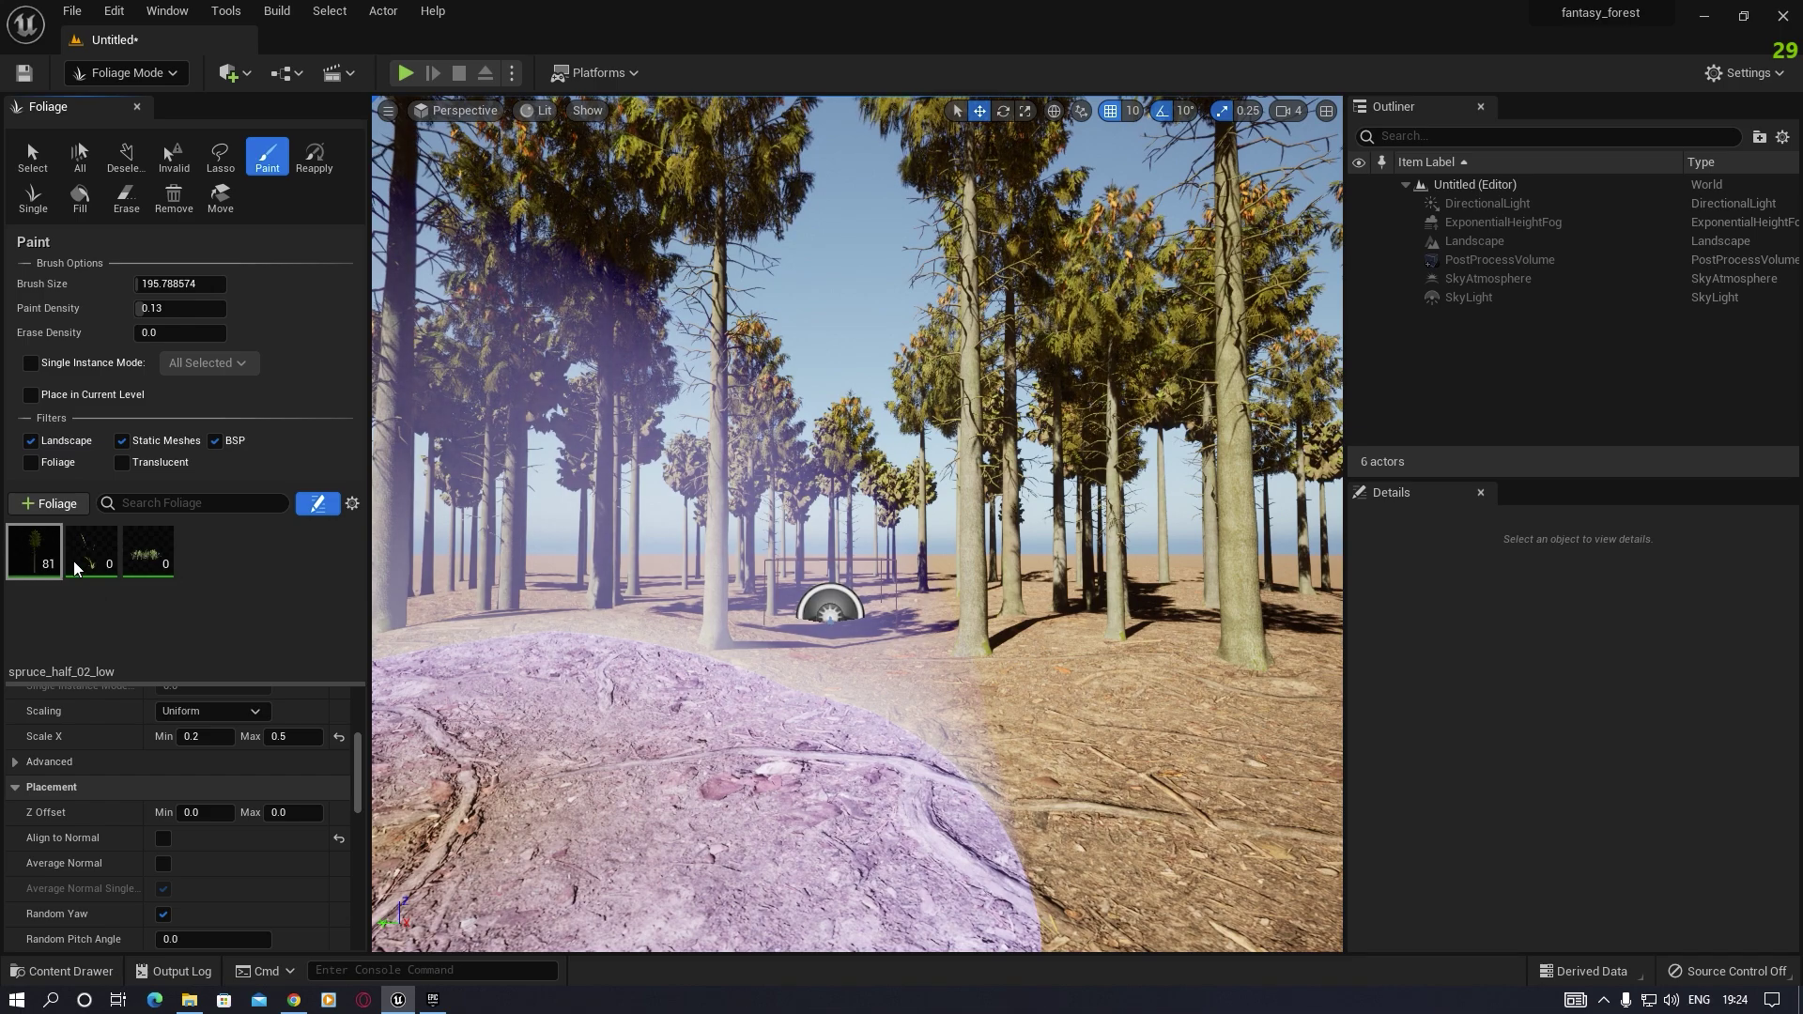
{"action": "left_click", "coordinate": [155, 561]}
{"action": "left_click", "coordinate": [91, 559], "text": "ctrl"}
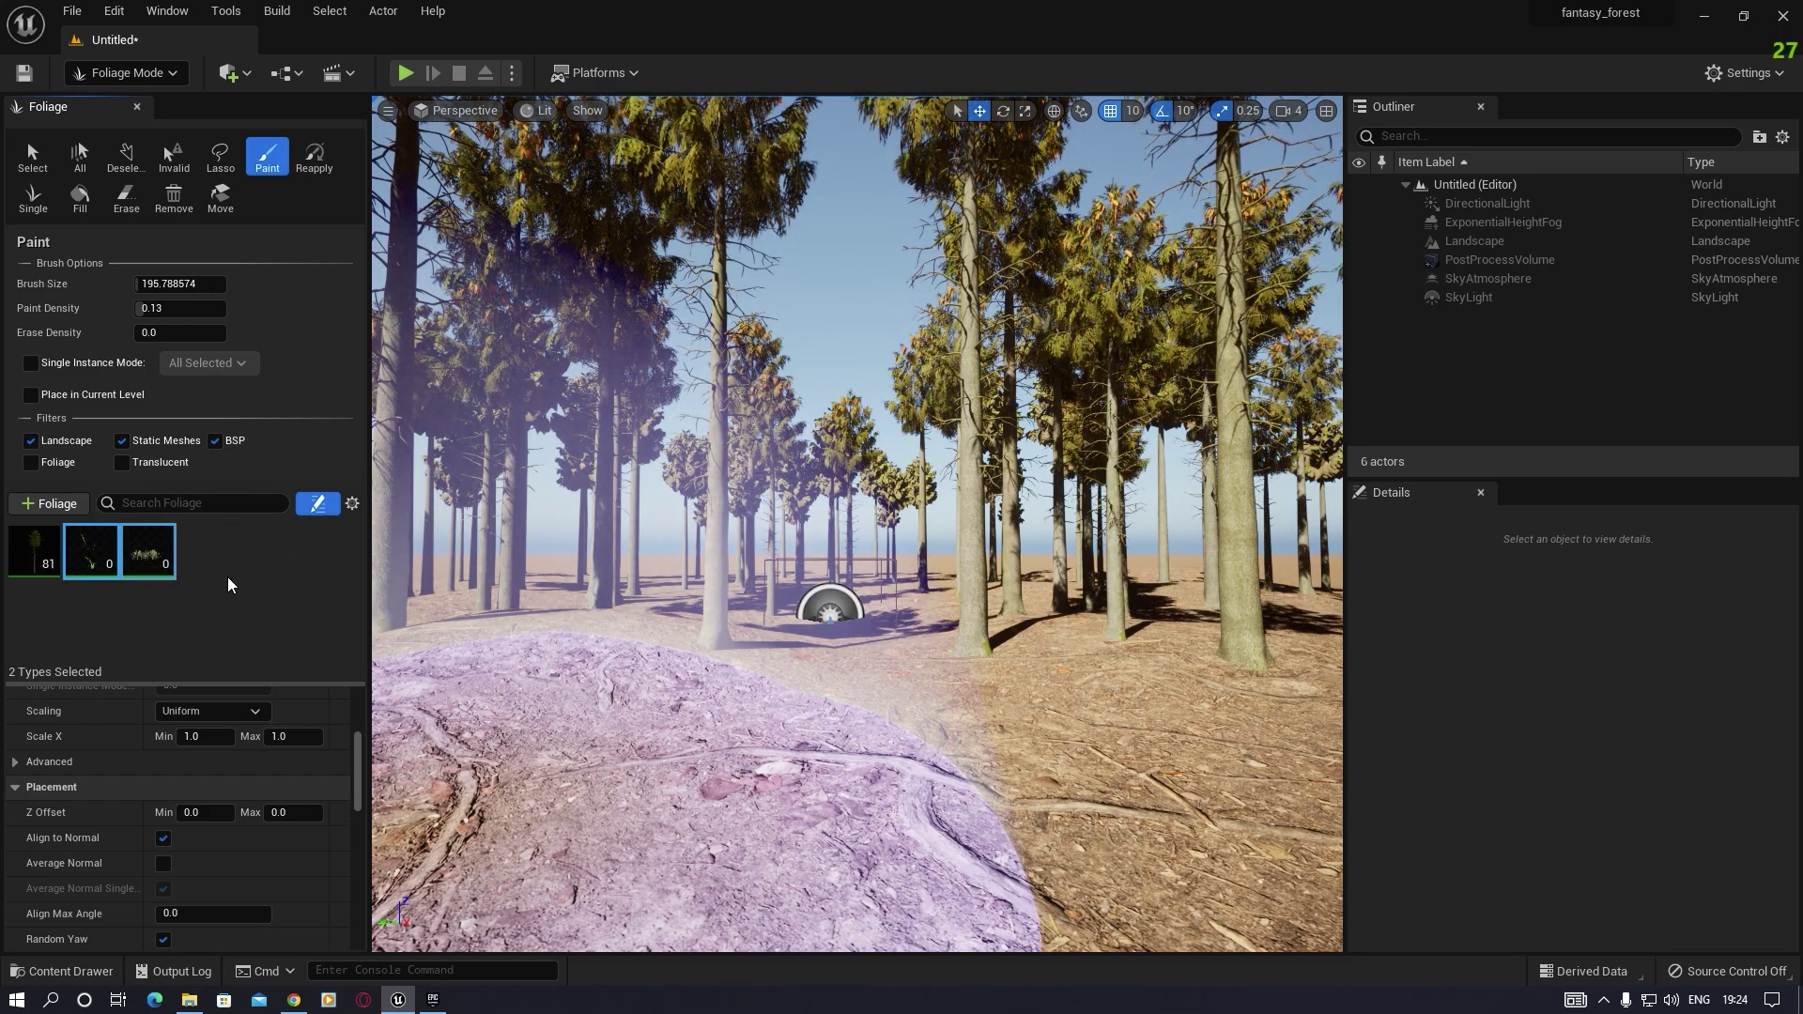
{"action": "left_click_drag", "start_coordinate": [142, 308], "coordinate": [165, 311]}
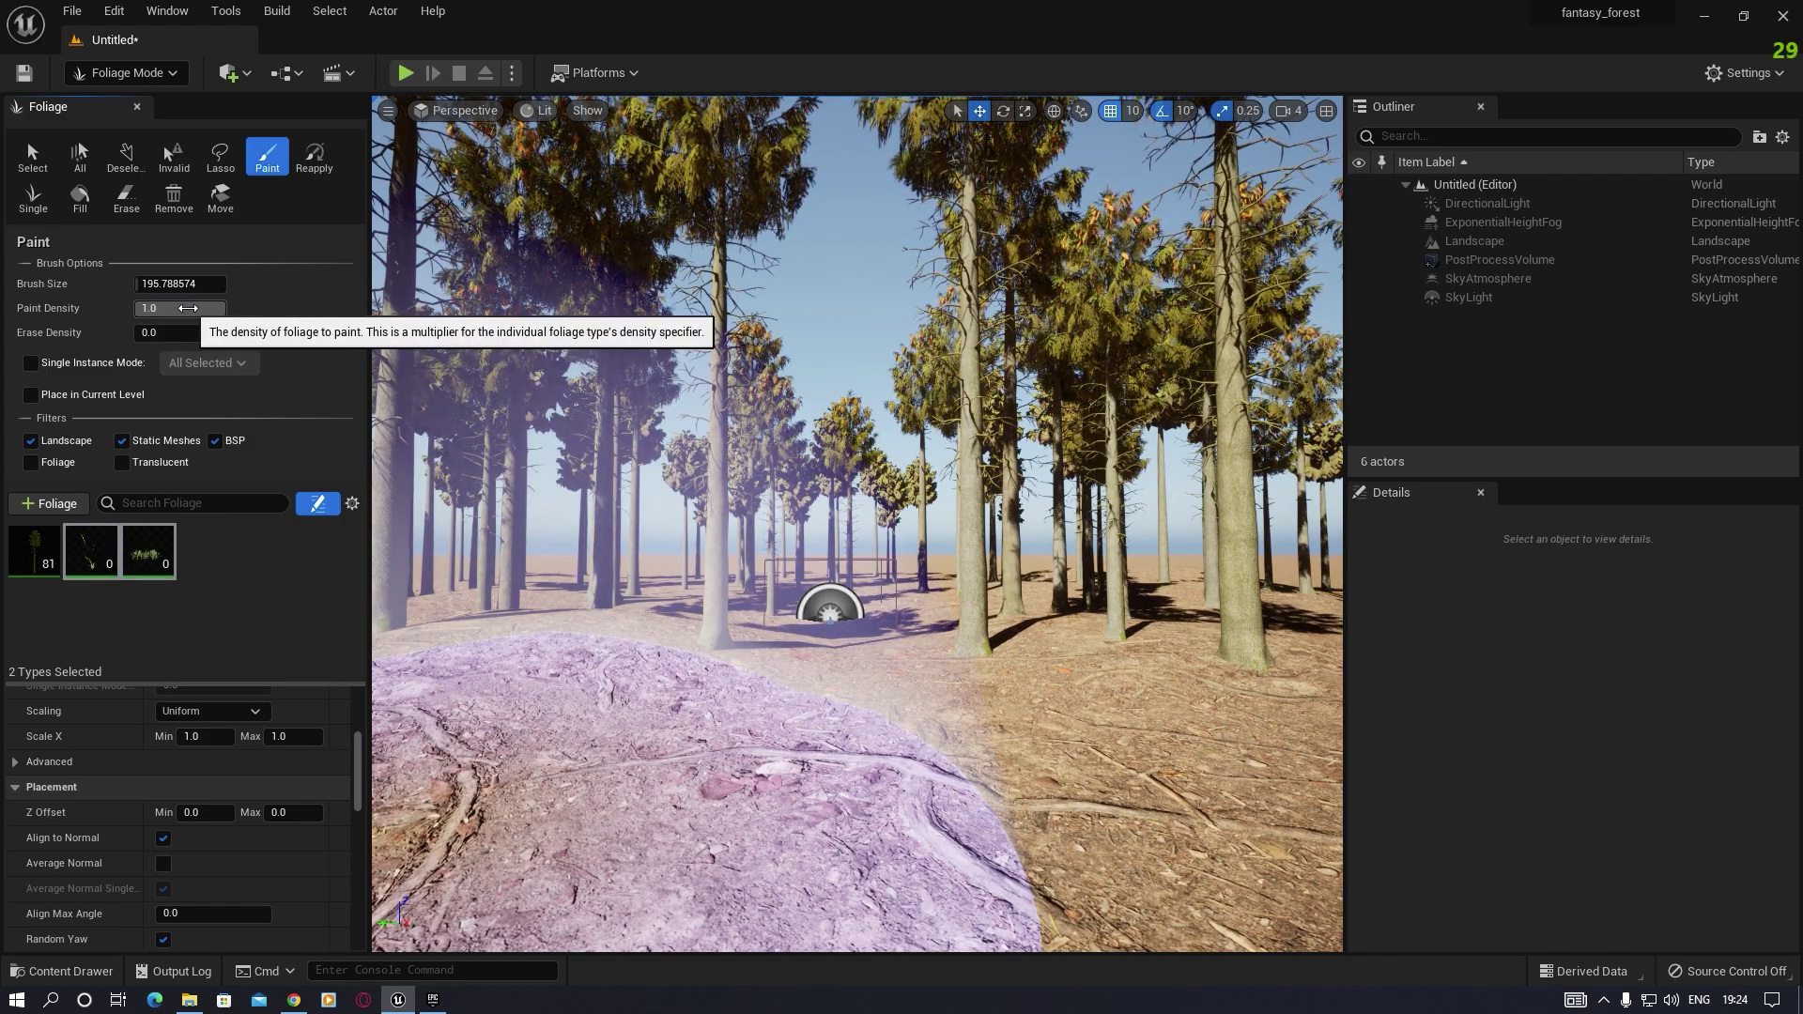
{"action": "mouse_move", "coordinate": [750, 686]}
{"action": "left_mouse_down"}
{"action": "mouse_move", "coordinate": [664, 685]}
{"action": "mouse_move", "coordinate": [1046, 664]}
{"action": "mouse_move", "coordinate": [1067, 685]}
{"action": "mouse_move", "coordinate": [587, 700]}
{"action": "mouse_move", "coordinate": [1161, 642]}
{"action": "mouse_move", "coordinate": [949, 470]}
{"action": "mouse_move", "coordinate": [742, 526]}
{"action": "mouse_move", "coordinate": [564, 627]}
{"action": "mouse_move", "coordinate": [563, 601]}
{"action": "mouse_move", "coordinate": [976, 662]}
{"action": "left_mouse_up"}
{"action": "mouse_move", "coordinate": [976, 662]}
{"action": "right_mouse_down"}
{"action": "mouse_move", "coordinate": [1127, 662]}
{"action": "mouse_move", "coordinate": [976, 662]}
{"action": "right_mouse_up"}
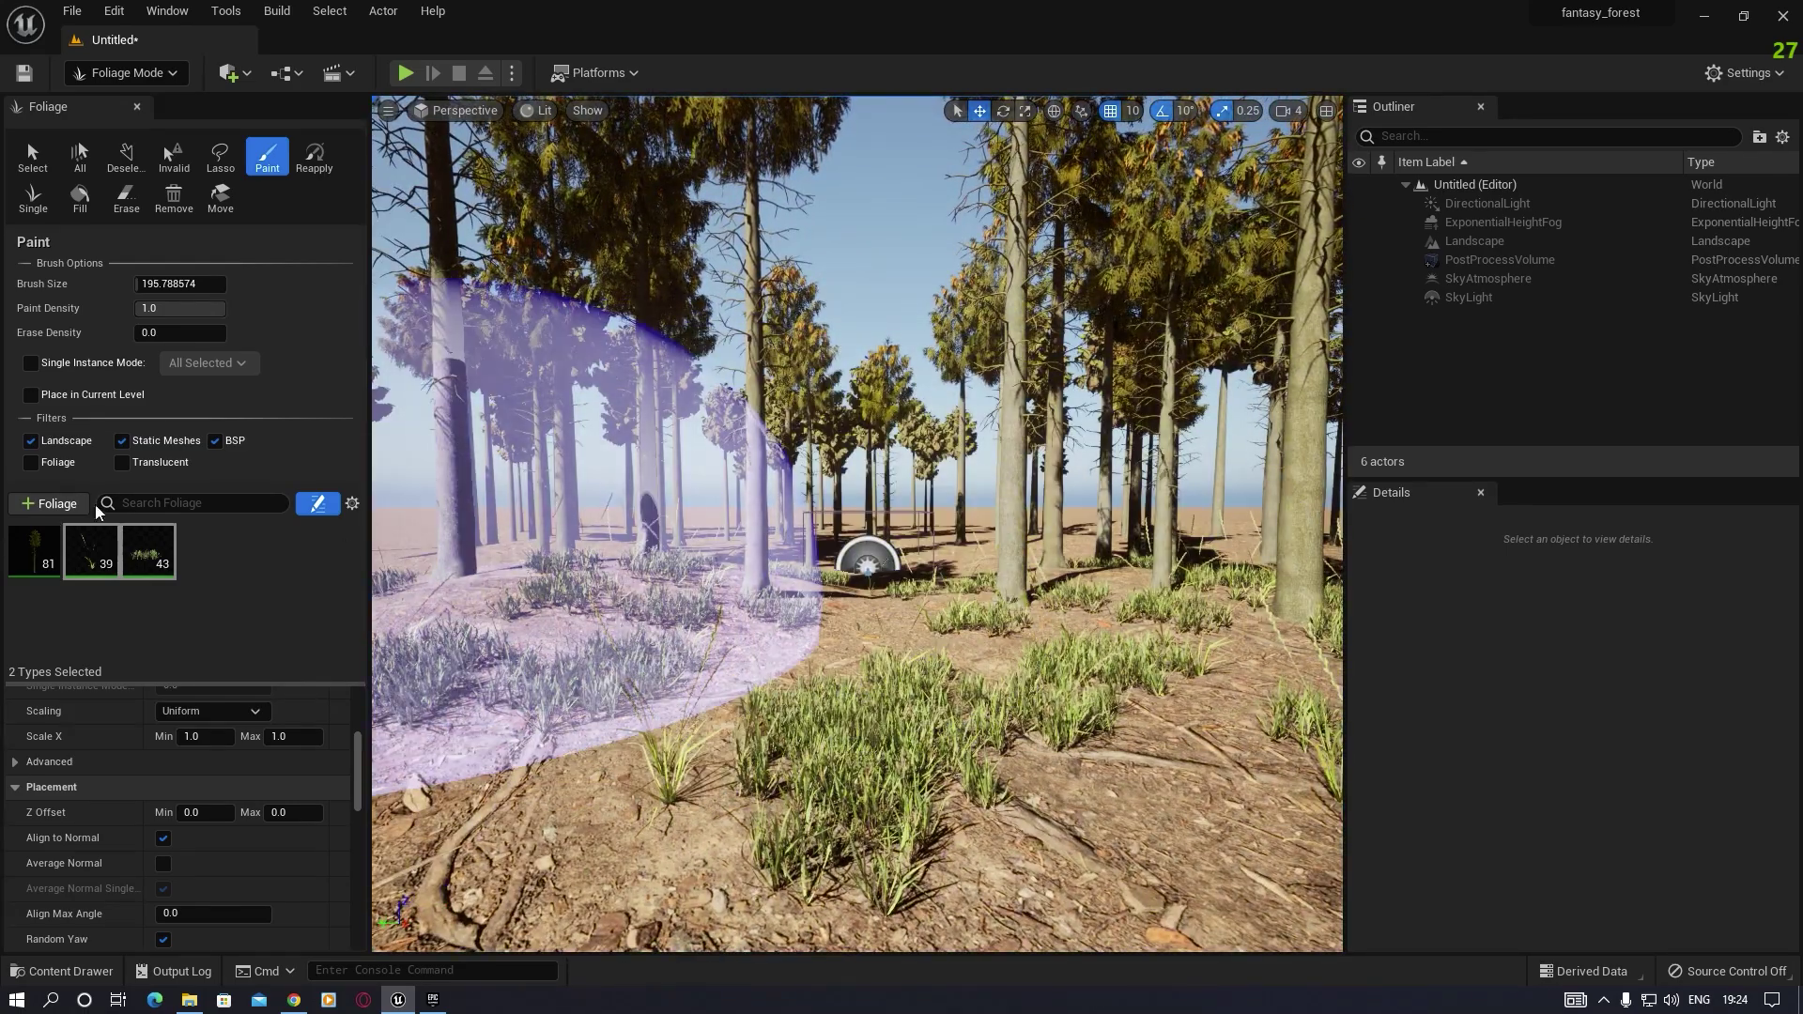
Step: Set the density of both grass types to 400 and paint thicker grass across the ground between the trees
{"action": "scroll", "coordinate": [178, 770], "scroll_direction": "down", "scroll_amount": 1}
{"action": "left_click_drag", "start_coordinate": [357, 759], "coordinate": [355, 739]}
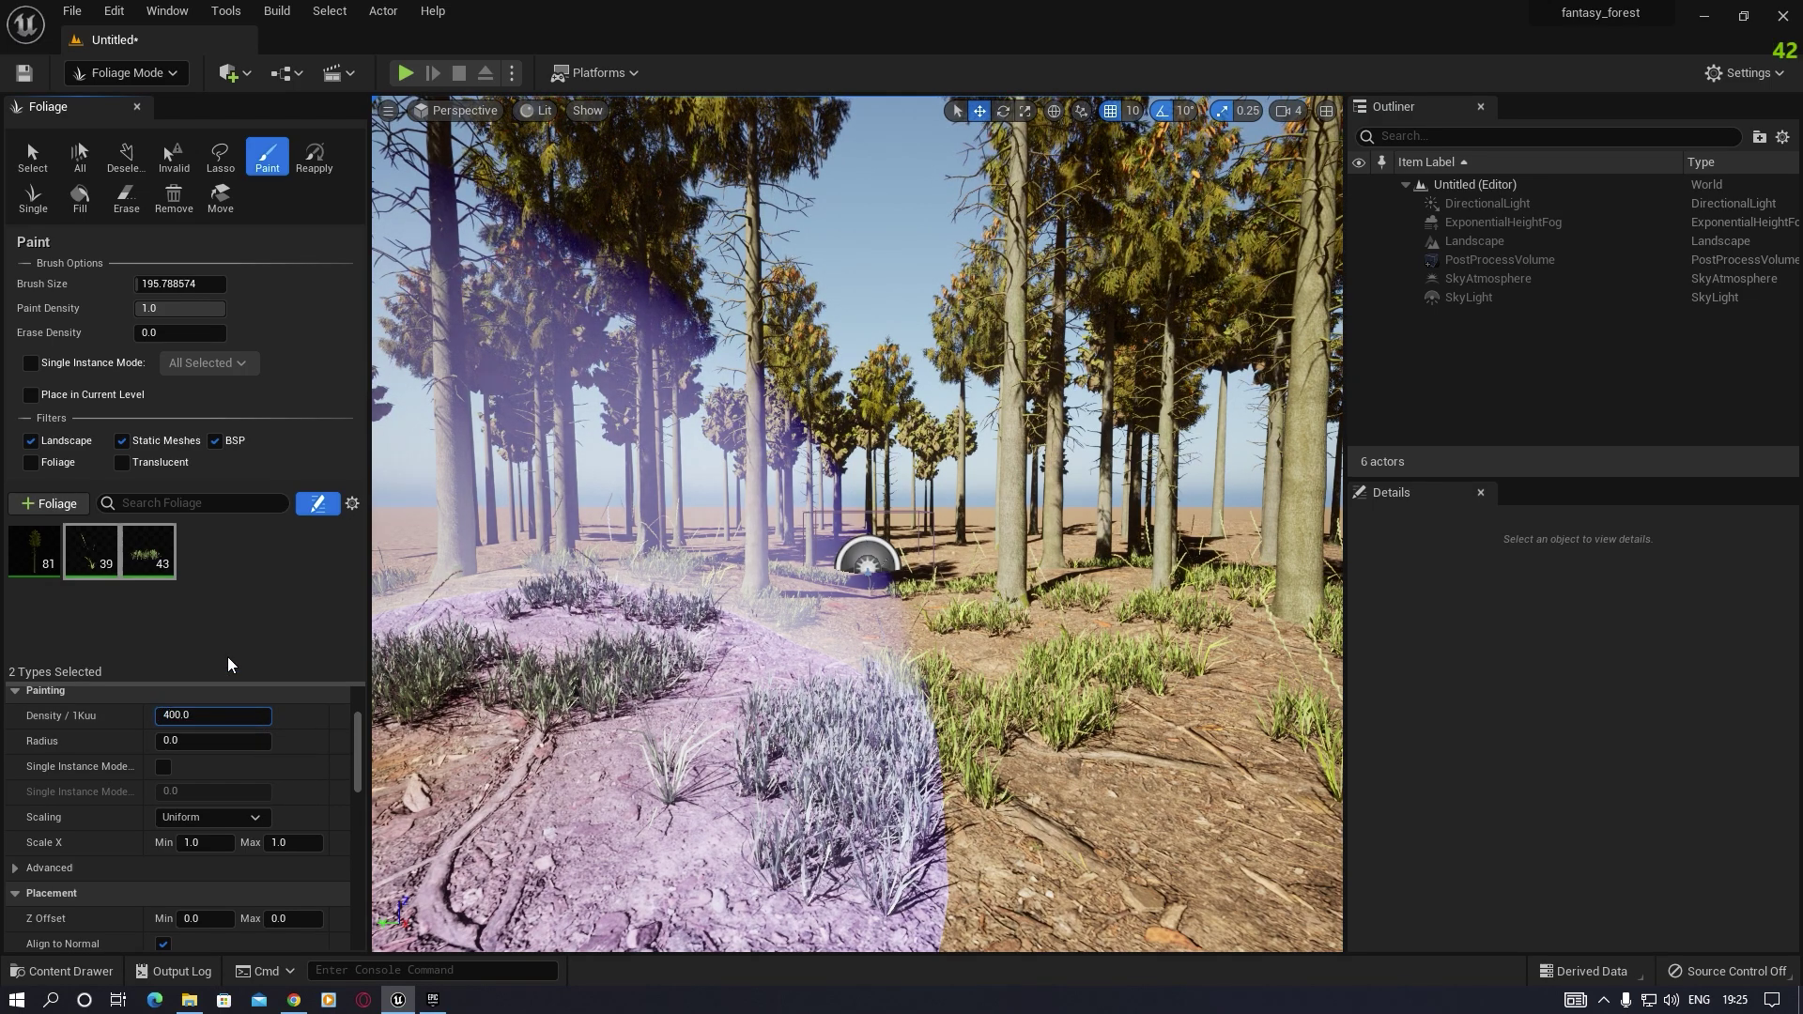
{"action": "left_click", "coordinate": [816, 635]}
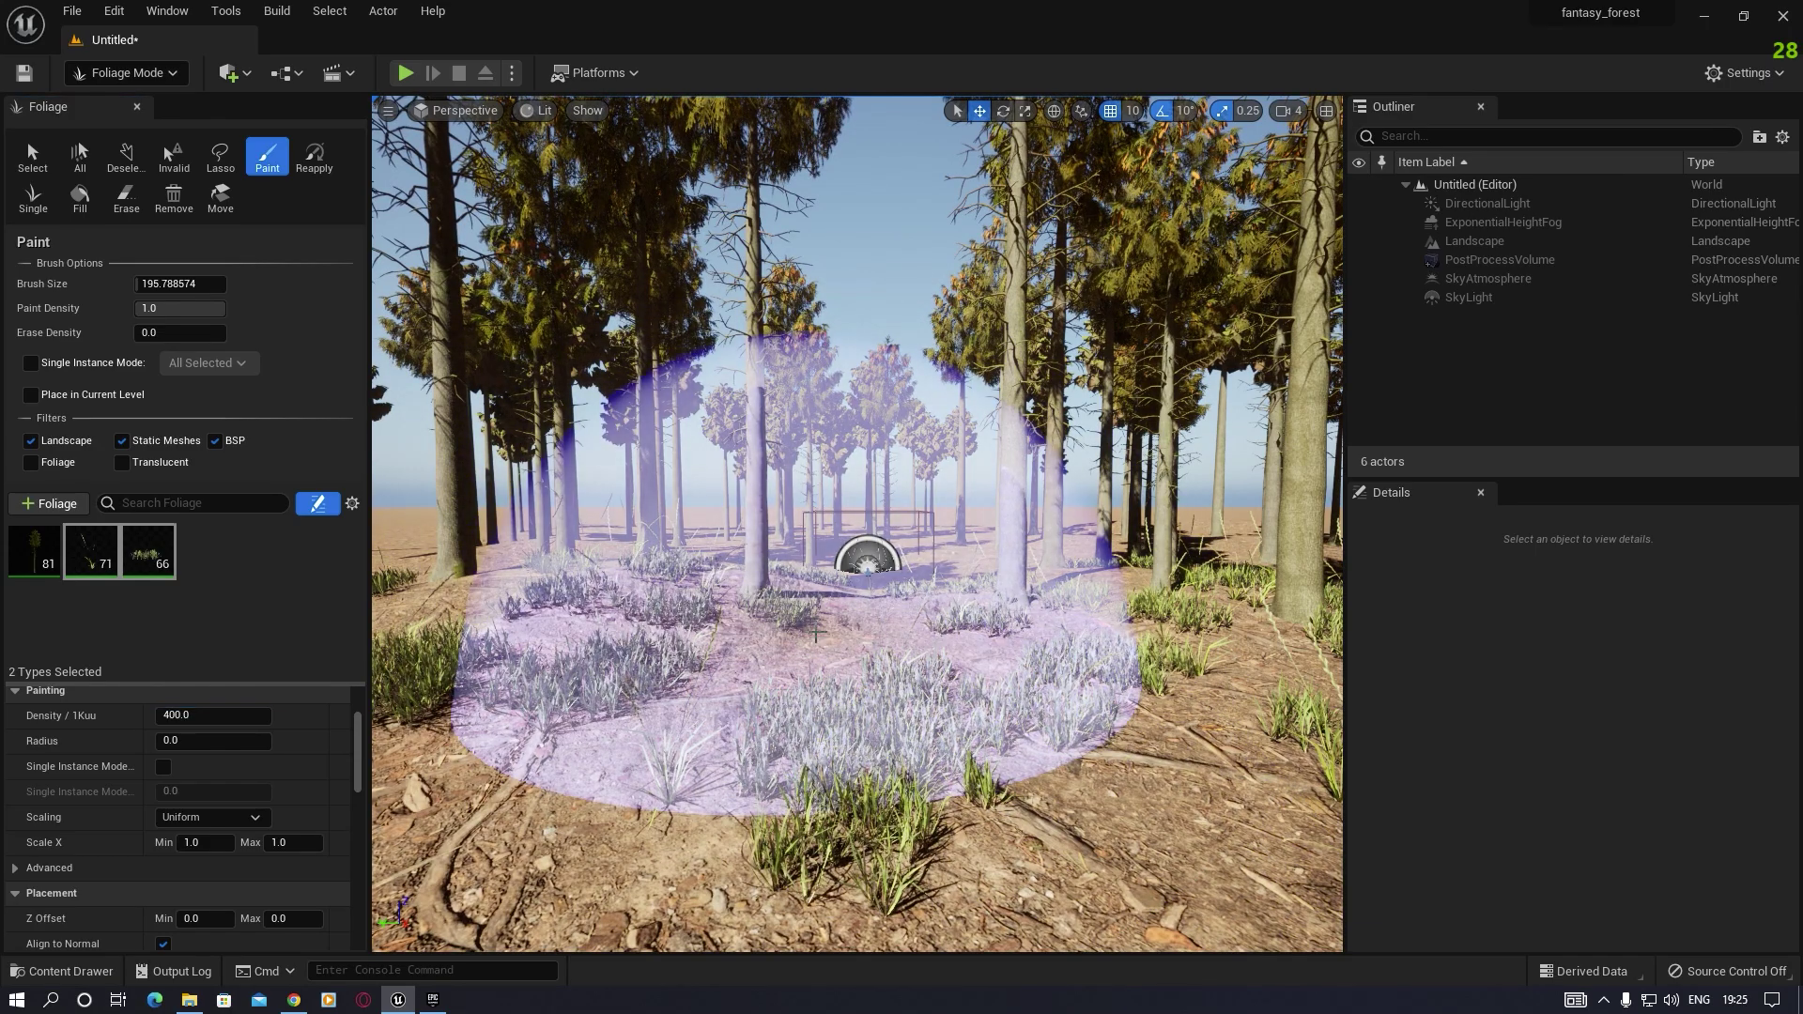
{"action": "mouse_move", "coordinate": [815, 634]}
{"action": "left_mouse_down"}
{"action": "mouse_move", "coordinate": [826, 615]}
{"action": "mouse_move", "coordinate": [601, 611]}
{"action": "mouse_move", "coordinate": [1210, 617]}
{"action": "mouse_move", "coordinate": [845, 751]}
{"action": "mouse_move", "coordinate": [1033, 657]}
{"action": "mouse_move", "coordinate": [589, 543]}
{"action": "mouse_move", "coordinate": [498, 545]}
{"action": "mouse_move", "coordinate": [601, 540]}
{"action": "left_mouse_up"}
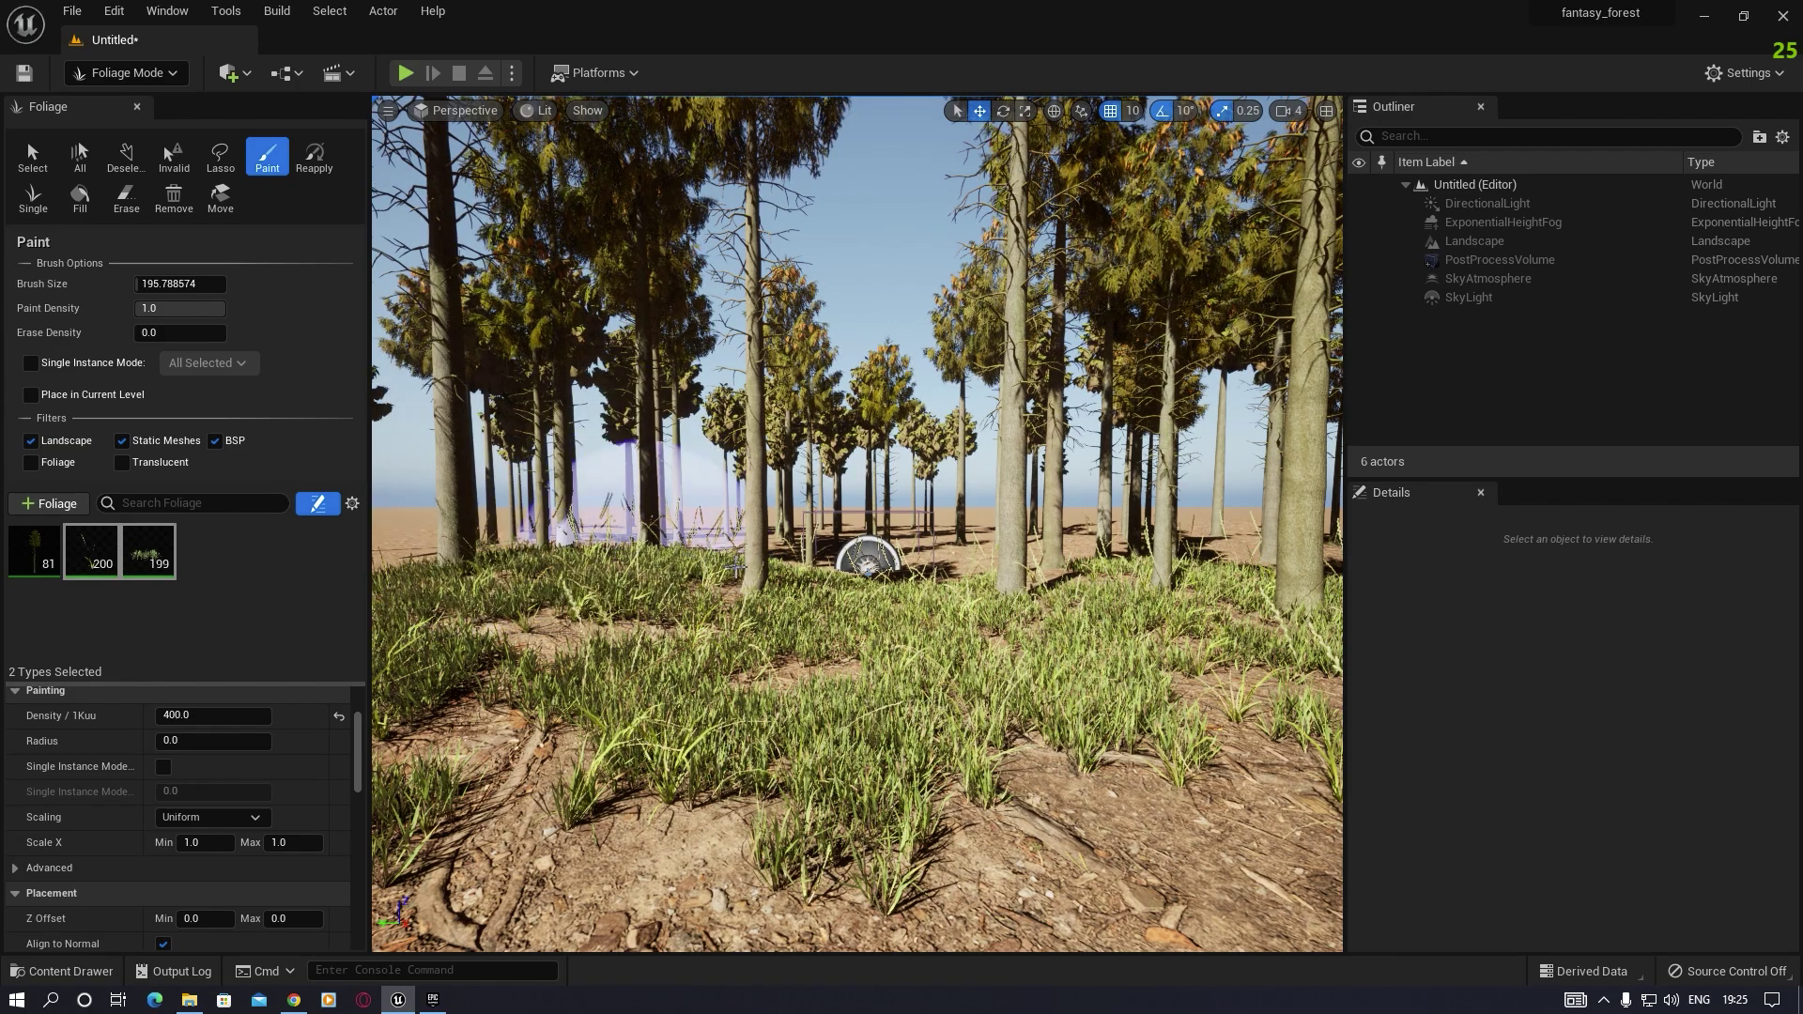
{"action": "mouse_move", "coordinate": [960, 603]}
{"action": "left_mouse_down"}
{"action": "mouse_move", "coordinate": [1080, 601]}
{"action": "mouse_move", "coordinate": [1264, 561]}
{"action": "left_mouse_up"}
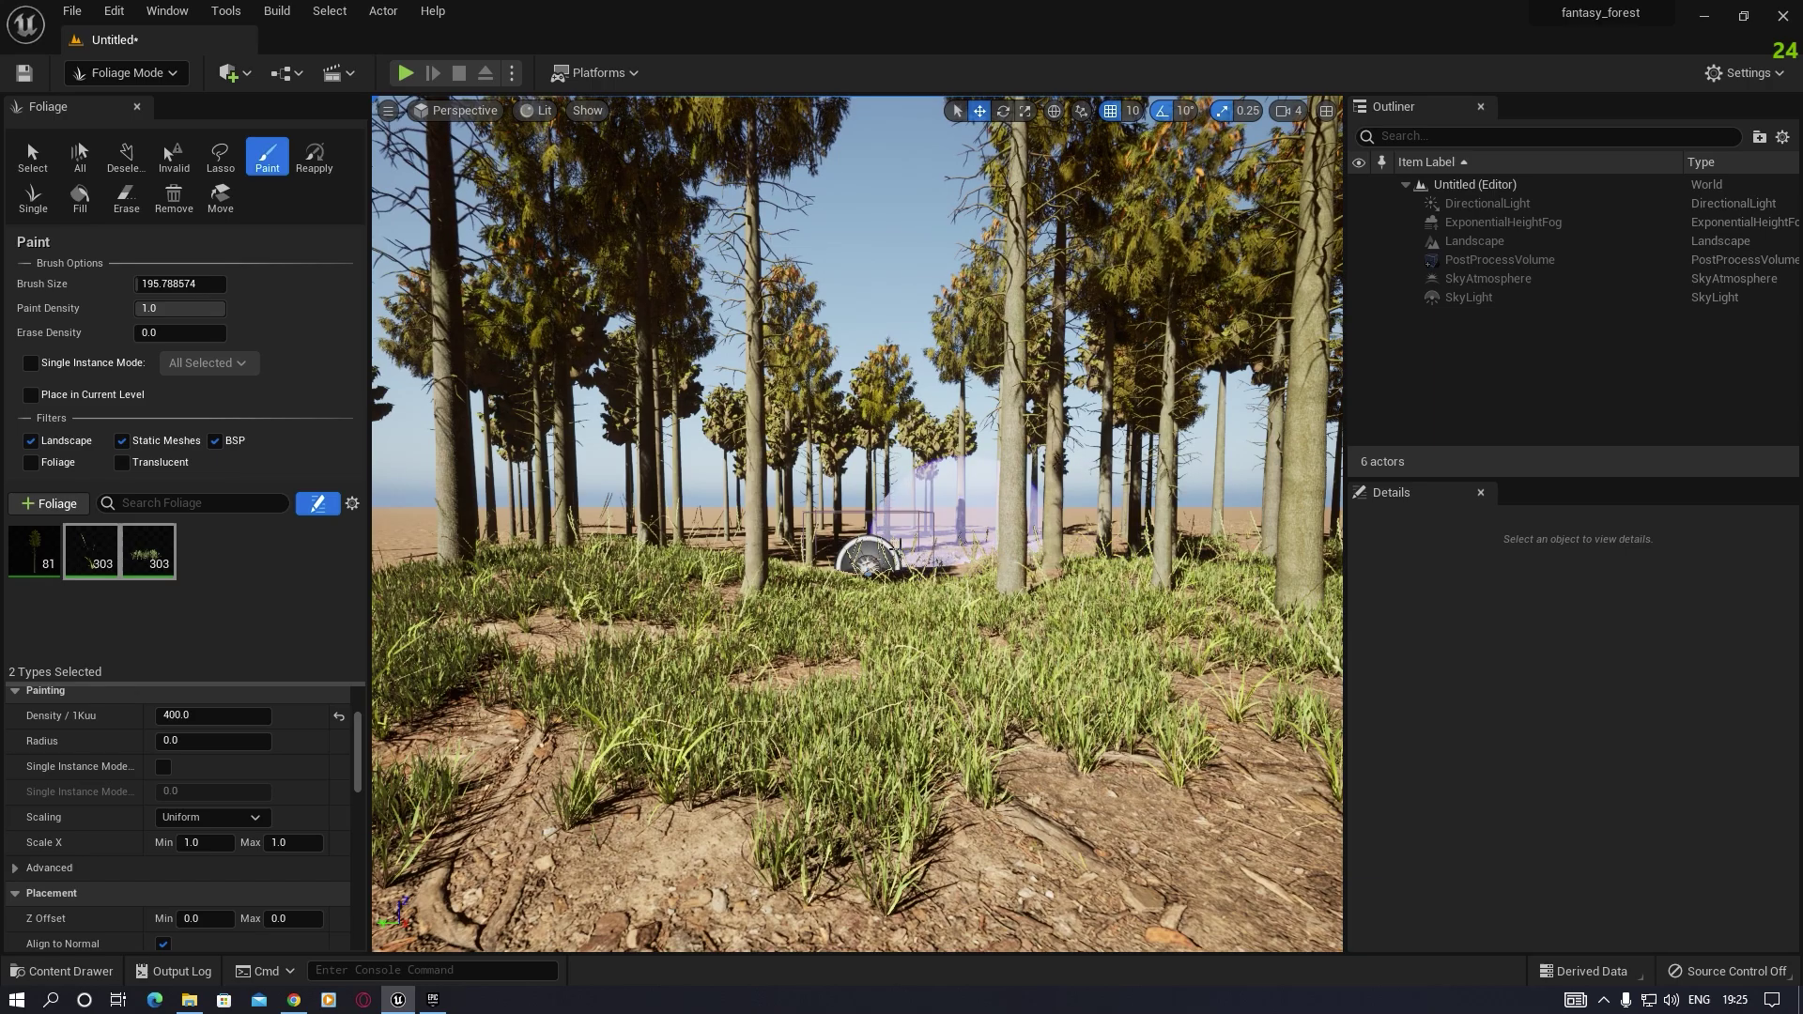
{"action": "left_click_drag", "start_coordinate": [900, 547], "coordinate": [1075, 662]}
Step: Extend the grass over the bare ground along the open edge of the forest
{"action": "right_click_drag", "start_coordinate": [1033, 695], "coordinate": [1183, 678]}
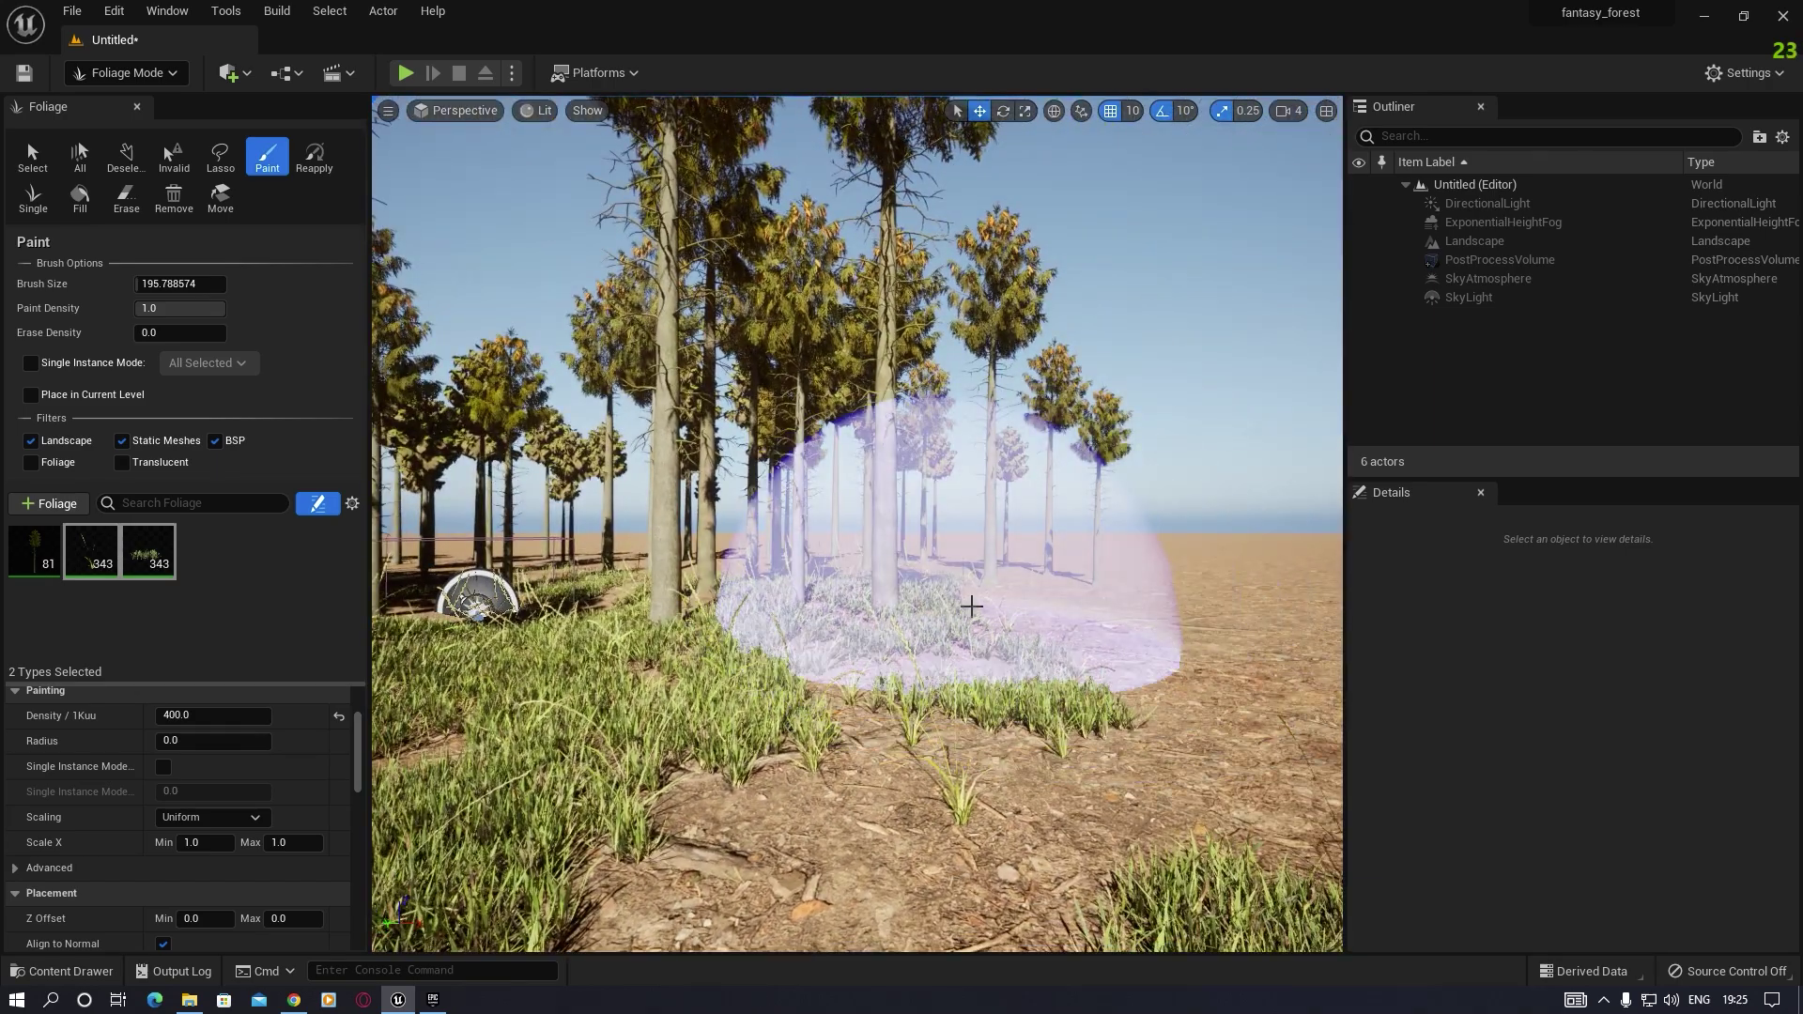
{"action": "mouse_move", "coordinate": [972, 606]}
{"action": "left_mouse_down"}
{"action": "mouse_move", "coordinate": [925, 784]}
{"action": "mouse_move", "coordinate": [888, 686]}
{"action": "left_mouse_up"}
{"action": "right_click_drag", "start_coordinate": [887, 686], "coordinate": [854, 683]}
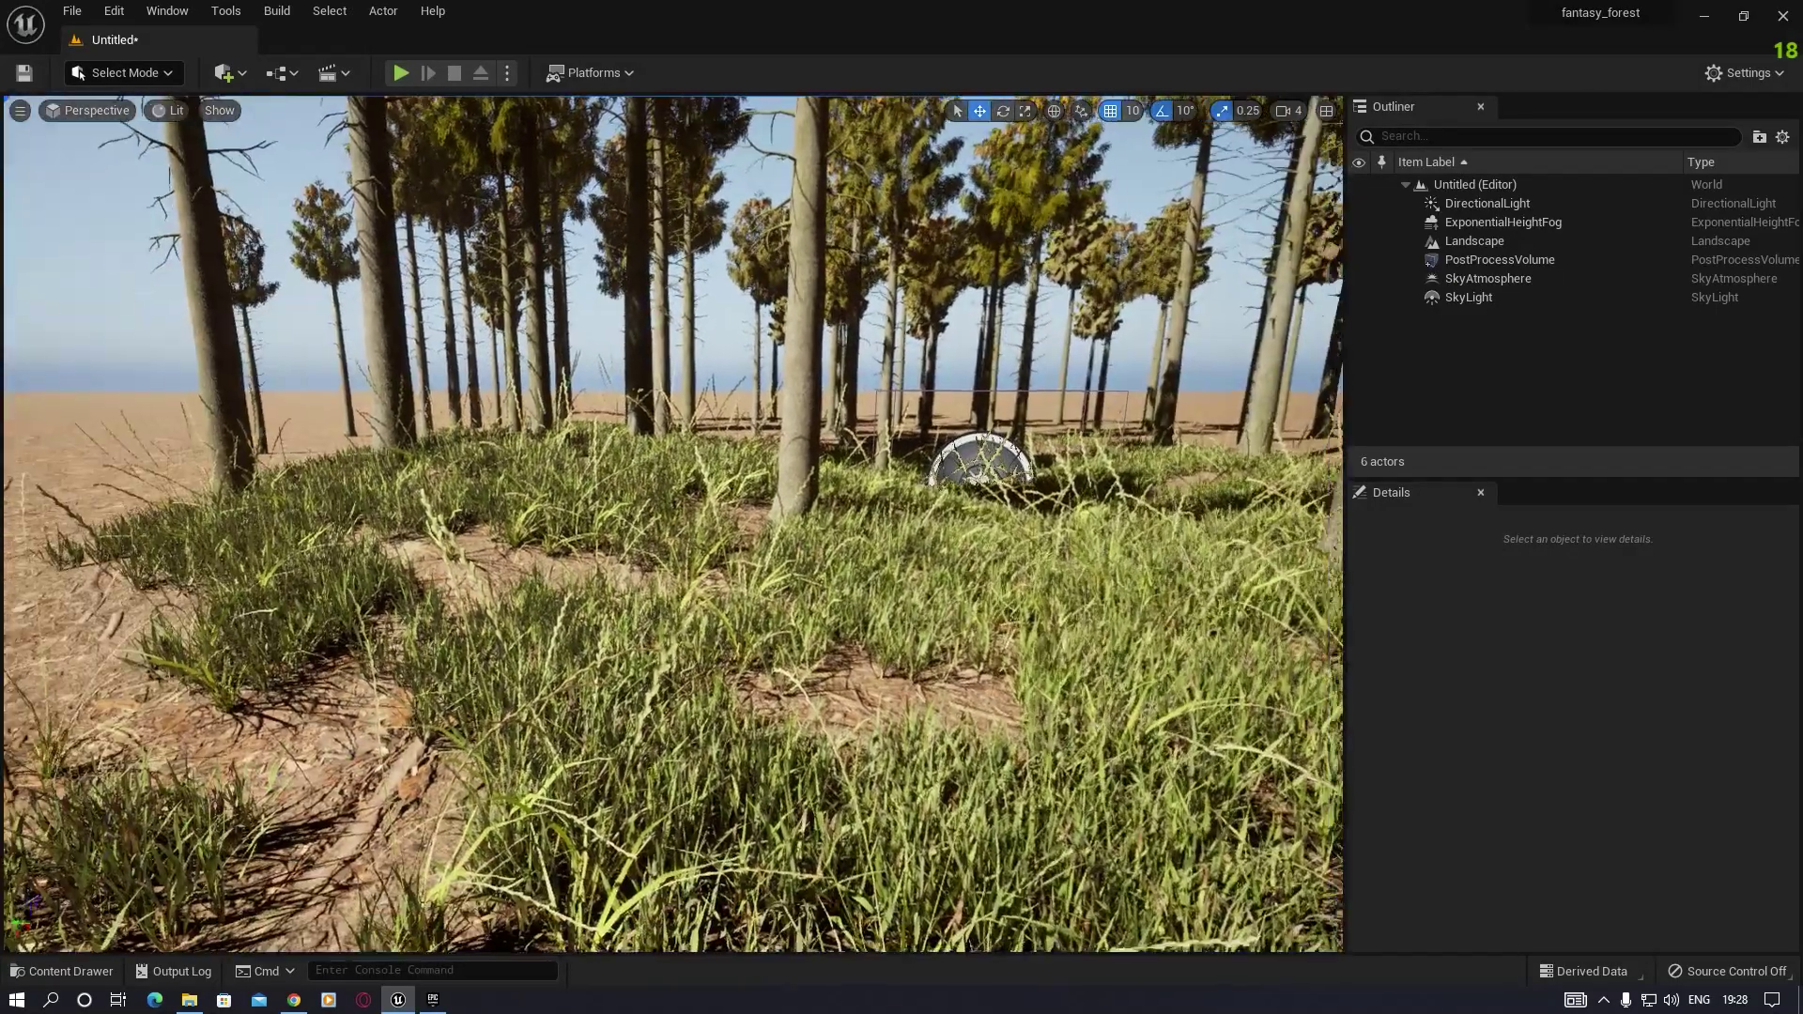
Step: Place the SK_DeerStag mesh from AnimalVarietyPack's DeerStagAndDoe Meshes folder on the grass between the trees
{"action": "right_click_drag", "start_coordinate": [674, 524], "coordinate": [763, 509]}
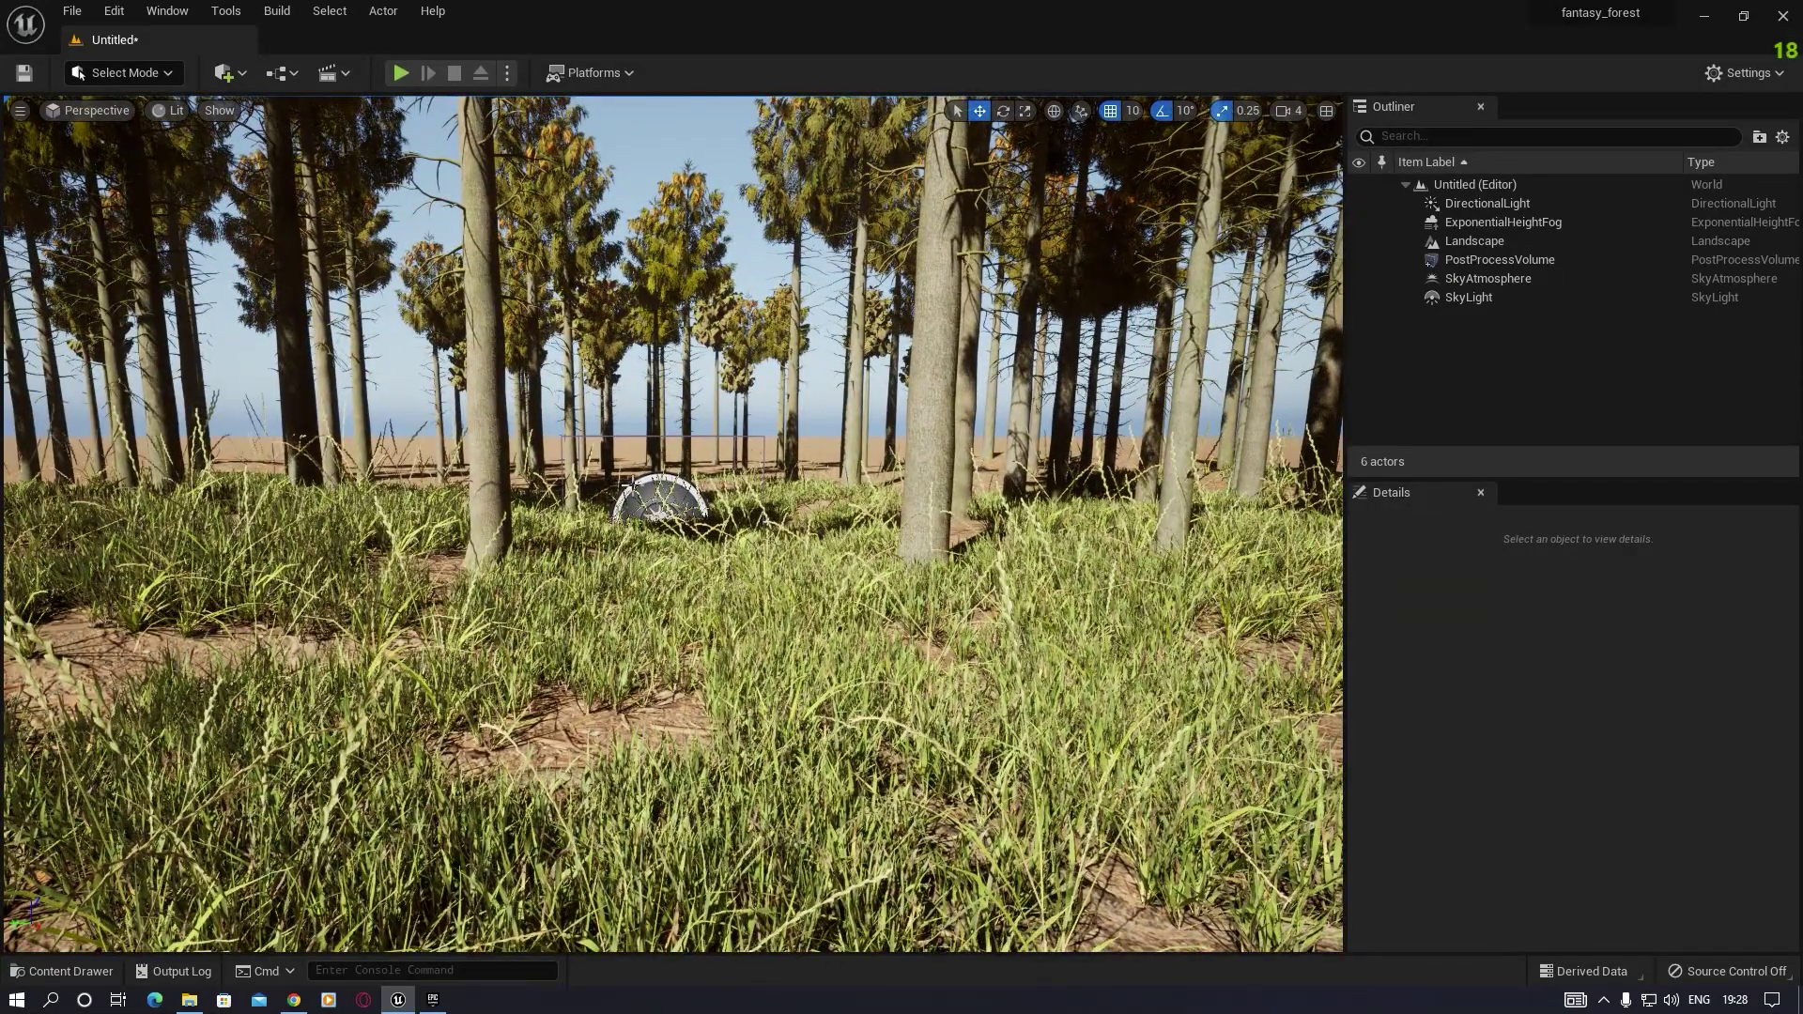
{"action": "left_click", "coordinate": [67, 971]}
{"action": "left_click", "coordinate": [103, 770]}
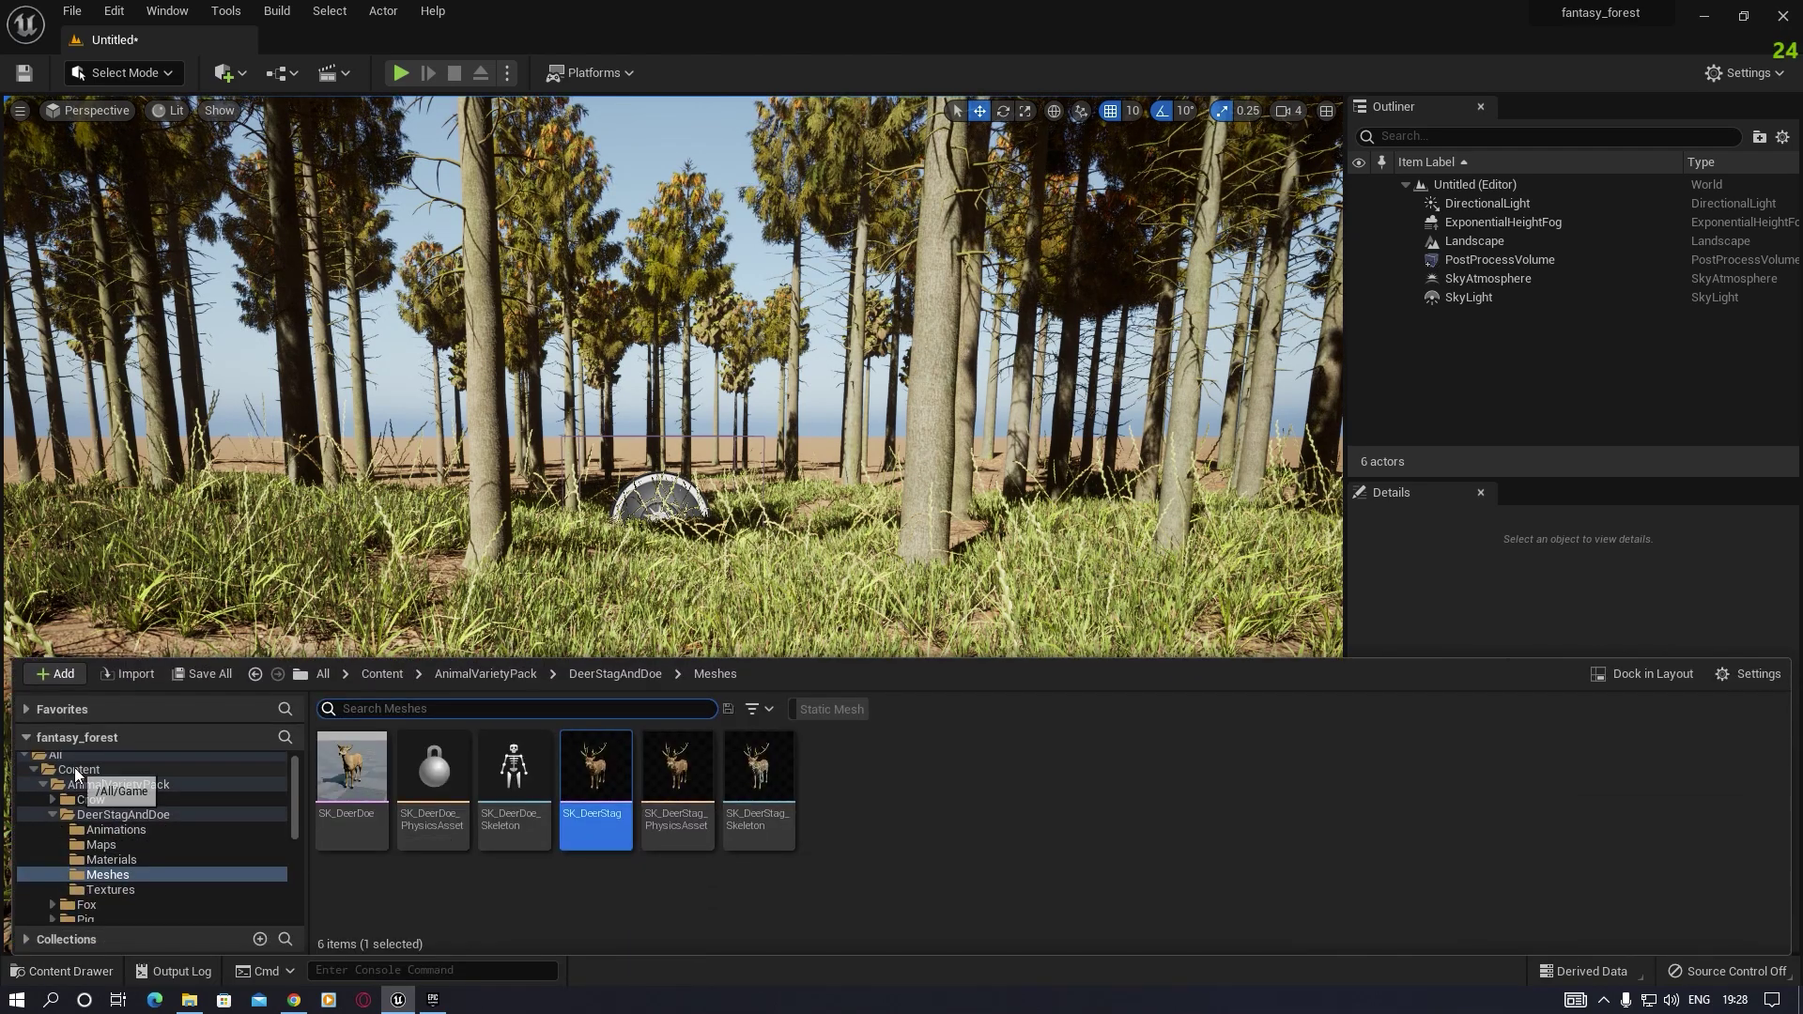
{"action": "left_click", "coordinate": [116, 785]}
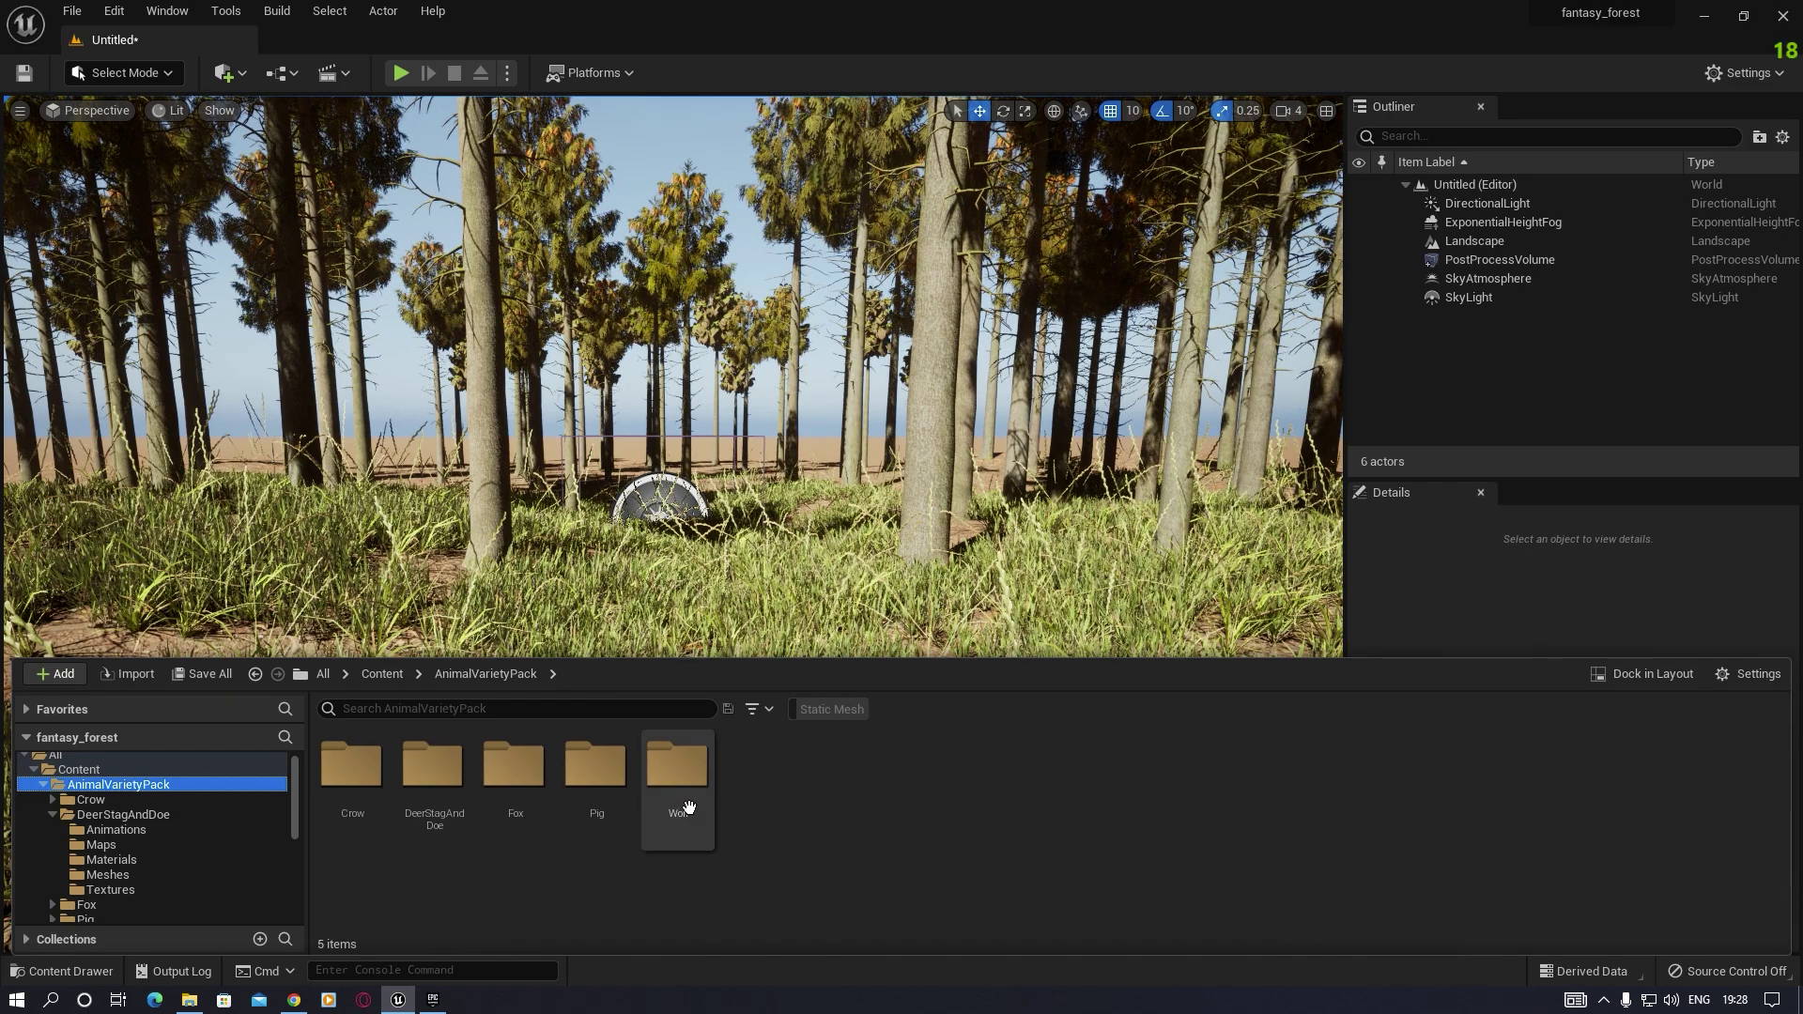
{"action": "double_click", "coordinate": [432, 768]}
{"action": "double_click", "coordinate": [595, 769]}
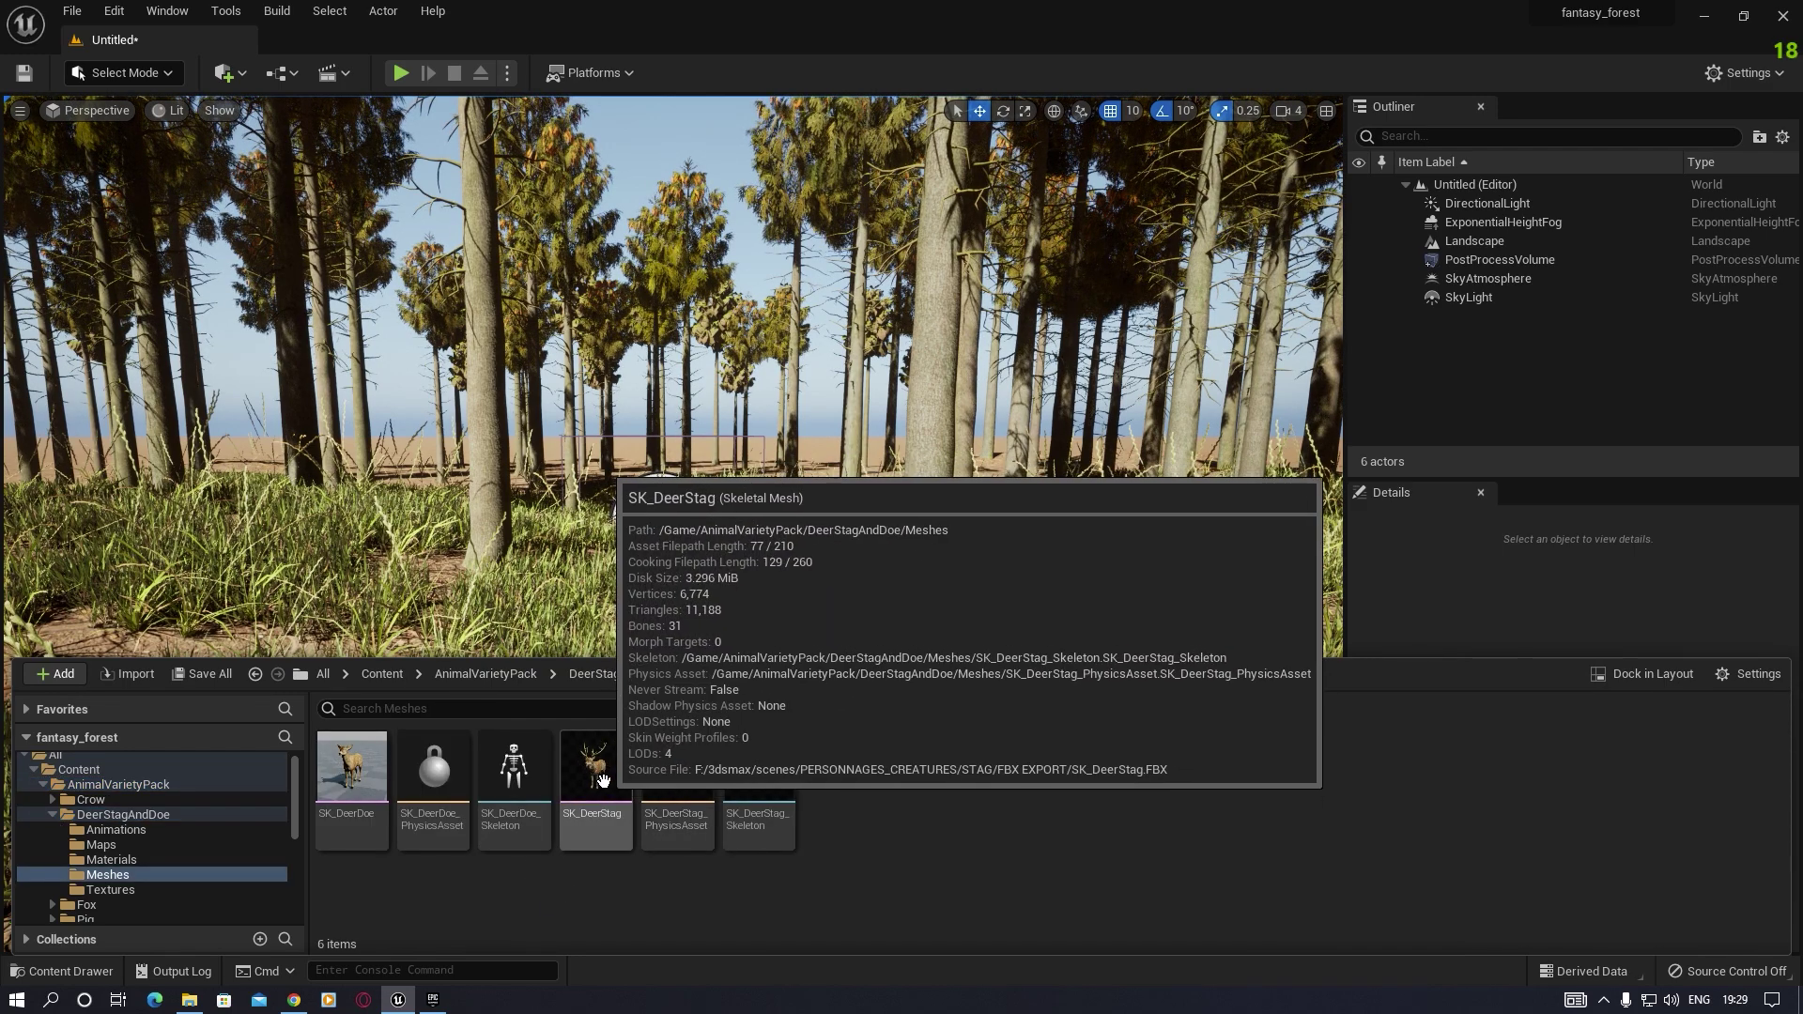
{"action": "left_click_drag", "start_coordinate": [603, 780], "coordinate": [720, 555]}
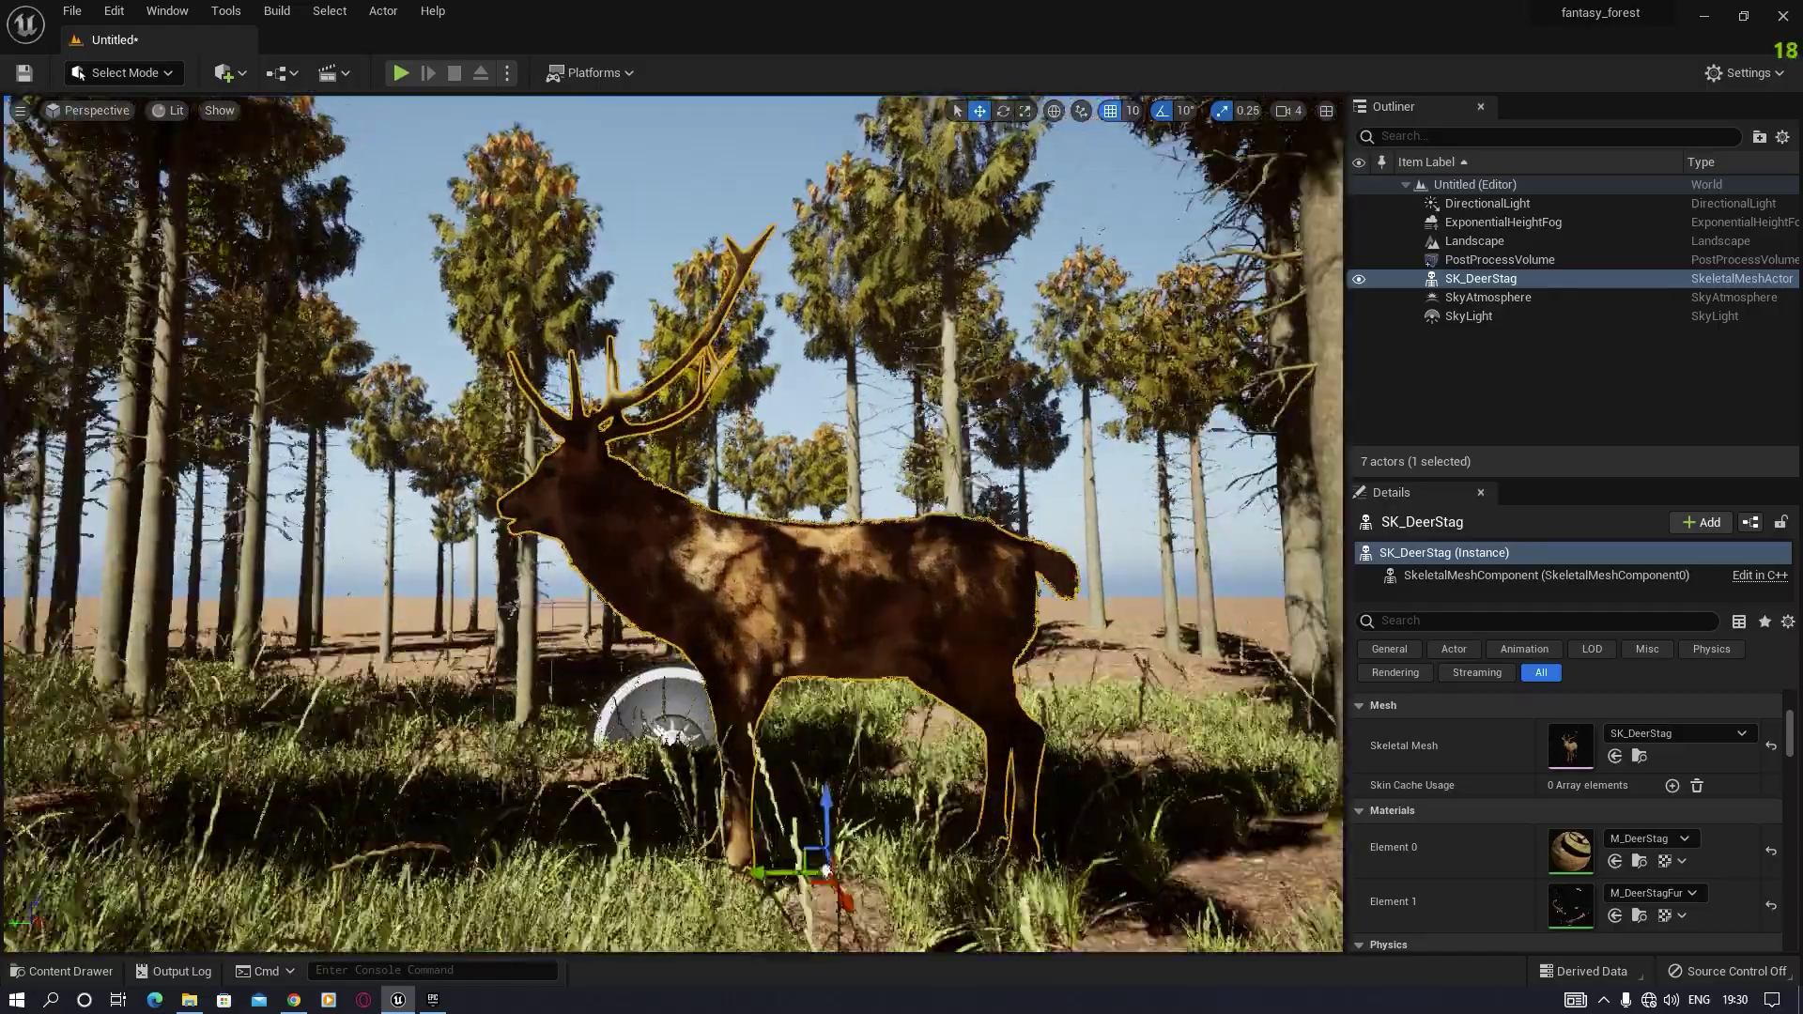
{"action": "mouse_move", "coordinate": [720, 554]}
{"action": "right_mouse_down"}
{"action": "mouse_move", "coordinate": [720, 573]}
{"action": "mouse_move", "coordinate": [752, 571]}
{"action": "mouse_move", "coordinate": [723, 569]}
{"action": "right_mouse_up"}
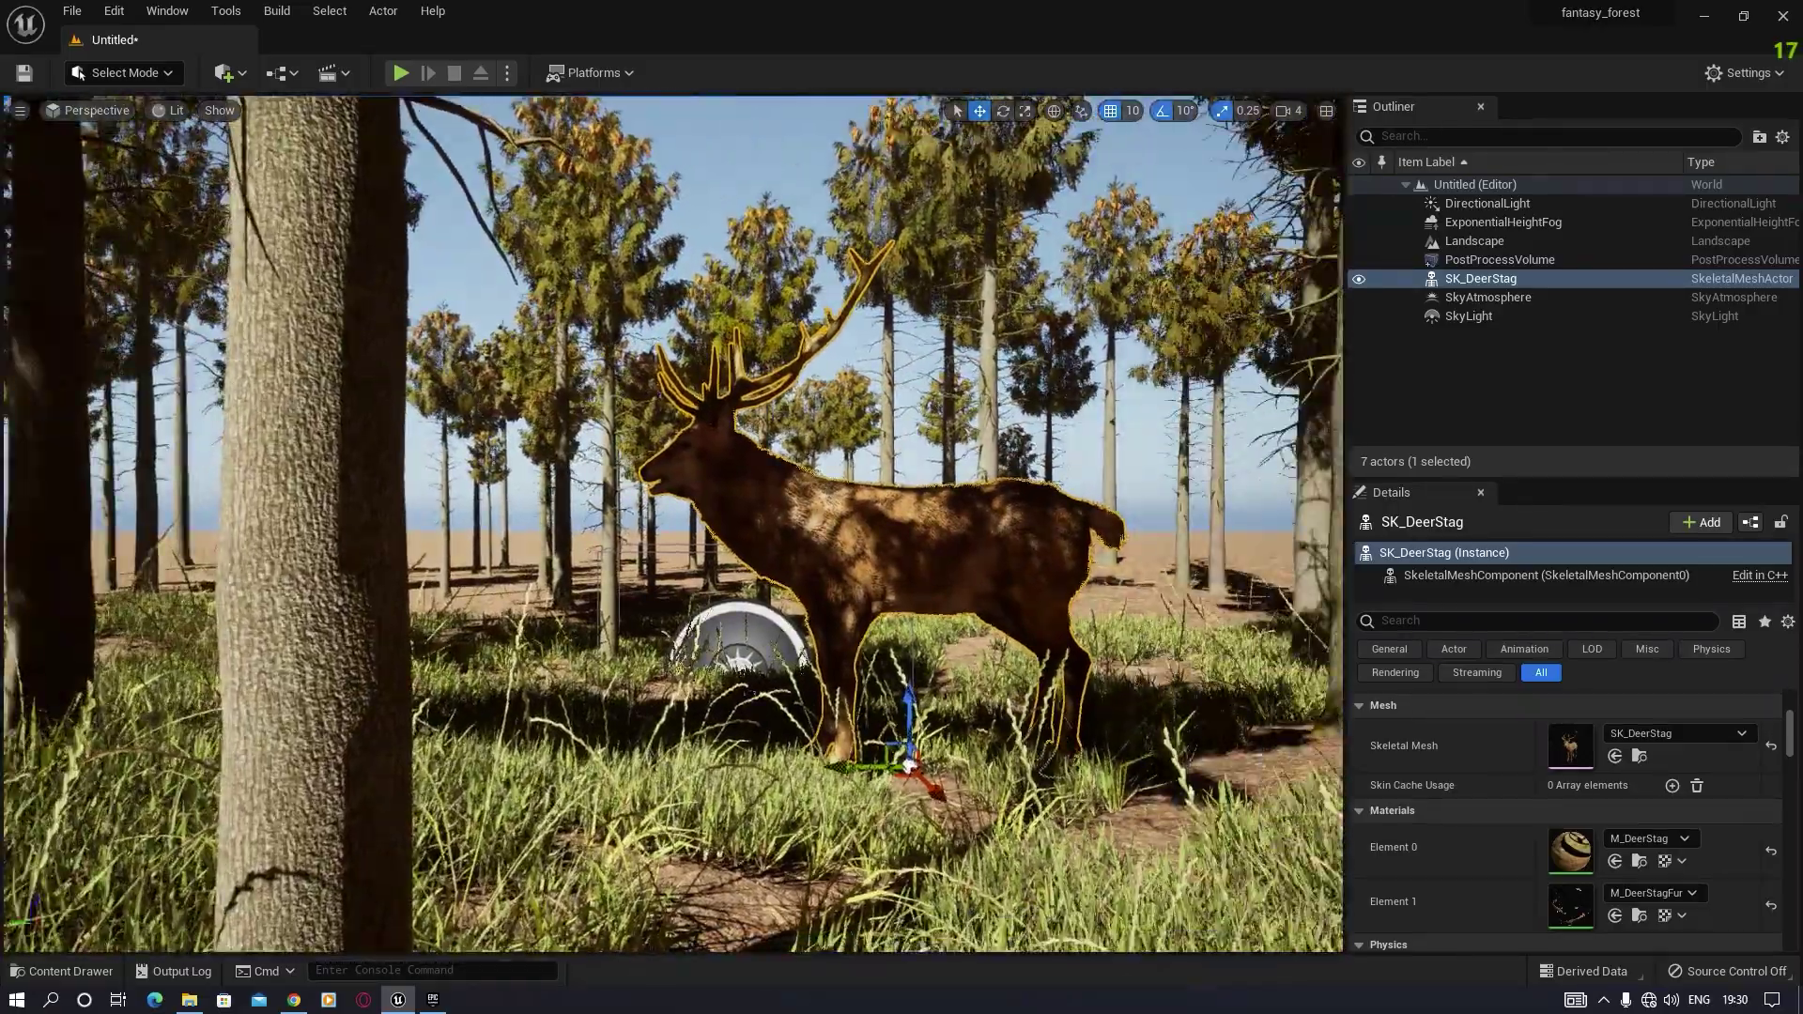
{"action": "right_click_drag", "start_coordinate": [908, 765], "coordinate": [495, 537]}
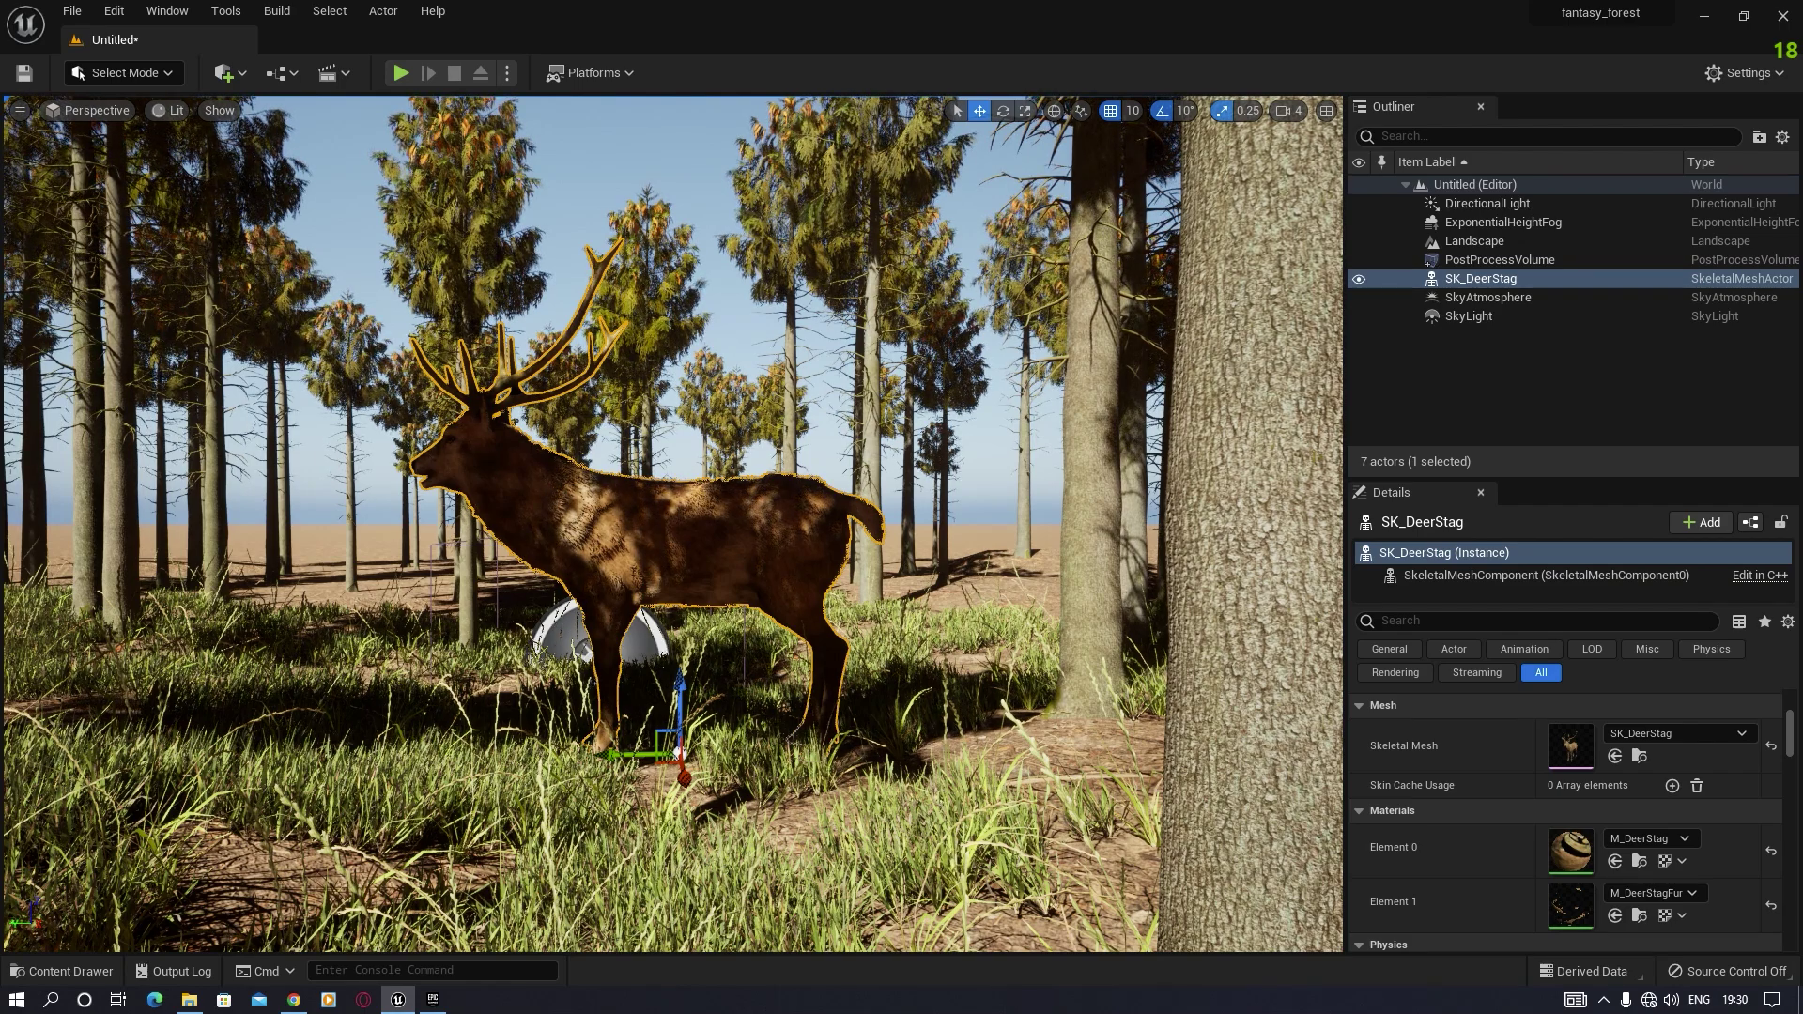
Step: Open the stag's Element 0 material, M_DeerStag, in the material editor
{"action": "left_click", "coordinate": [1439, 282]}
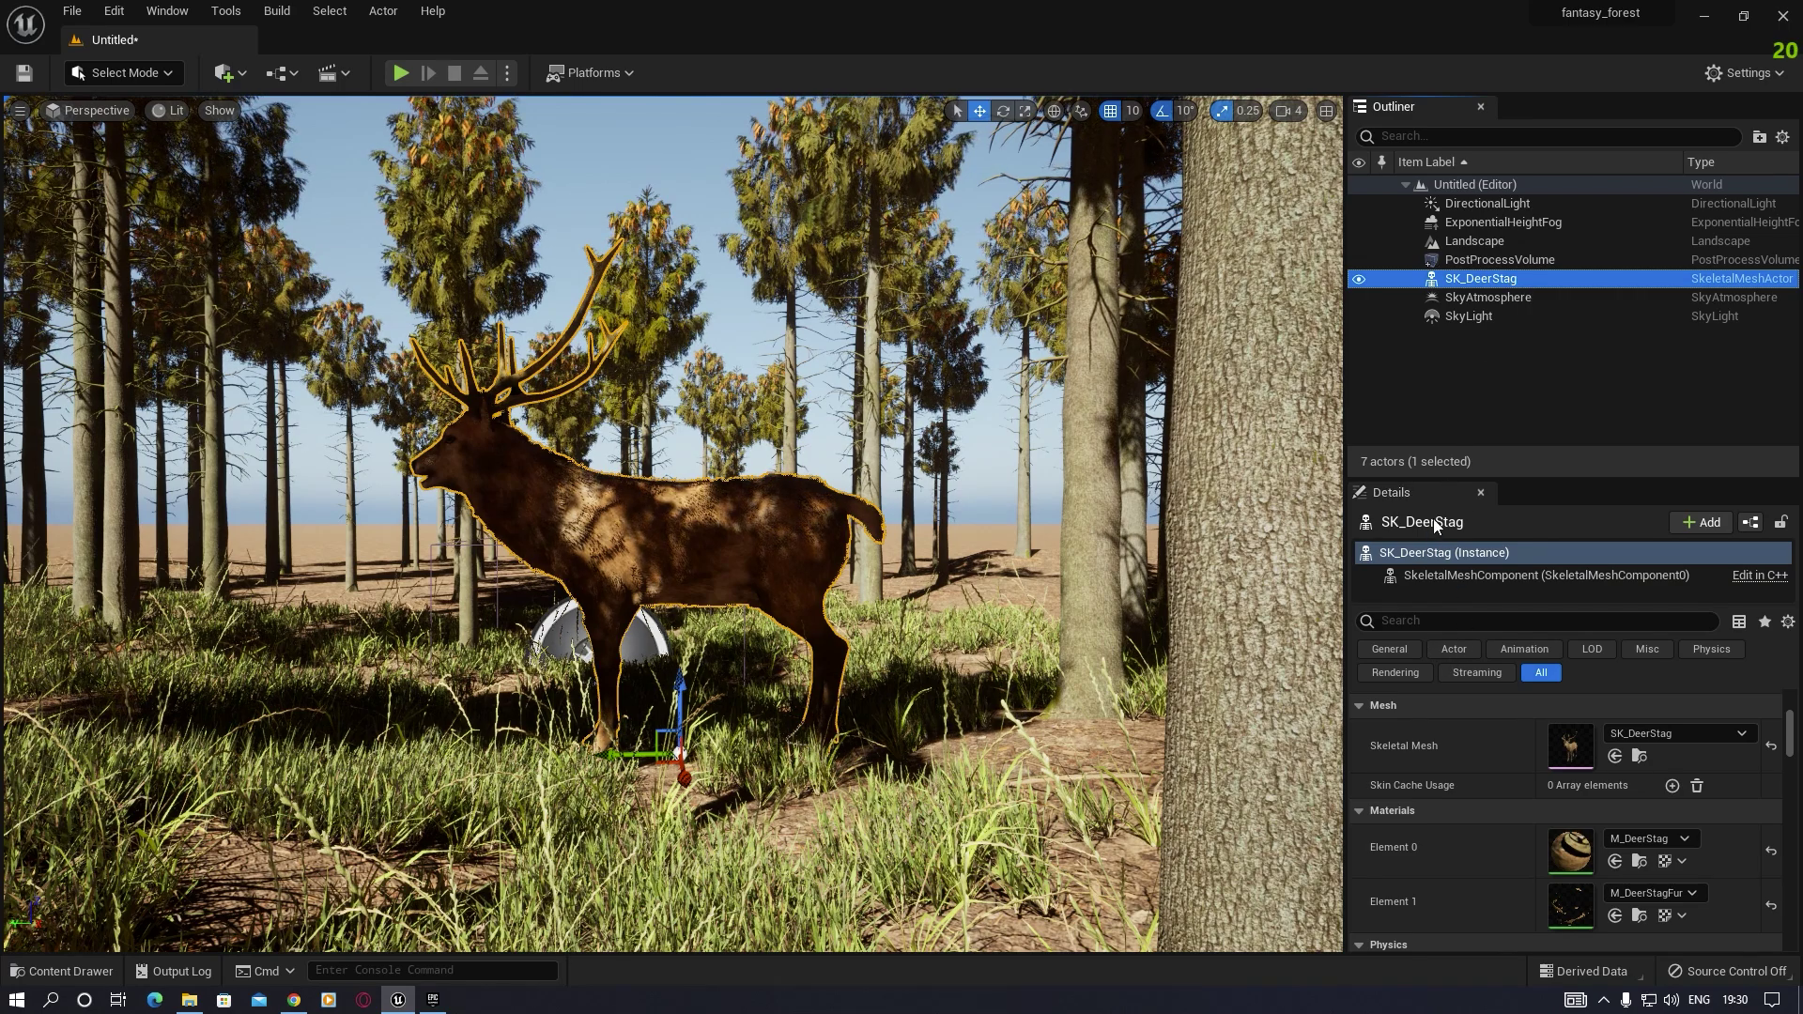
{"action": "scroll", "coordinate": [1468, 826], "scroll_direction": "up", "scroll_amount": 5}
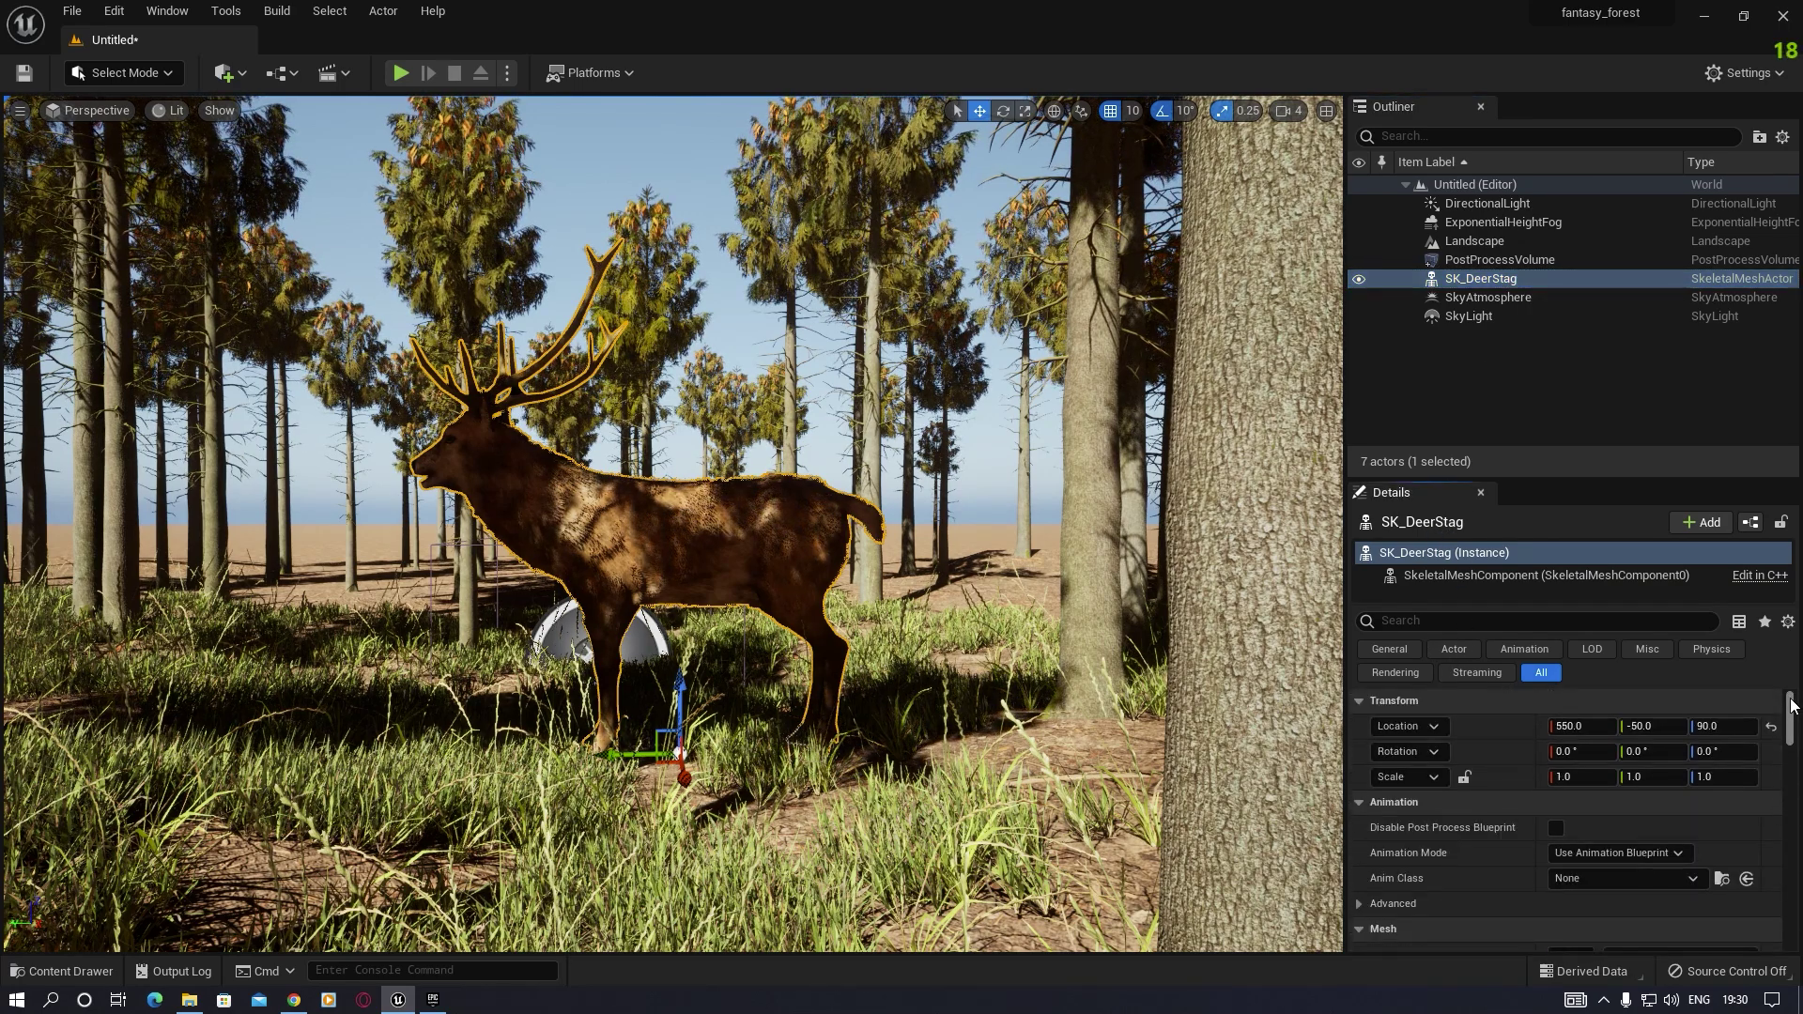
{"action": "scroll", "coordinate": [1792, 706], "scroll_direction": "down", "scroll_amount": 5}
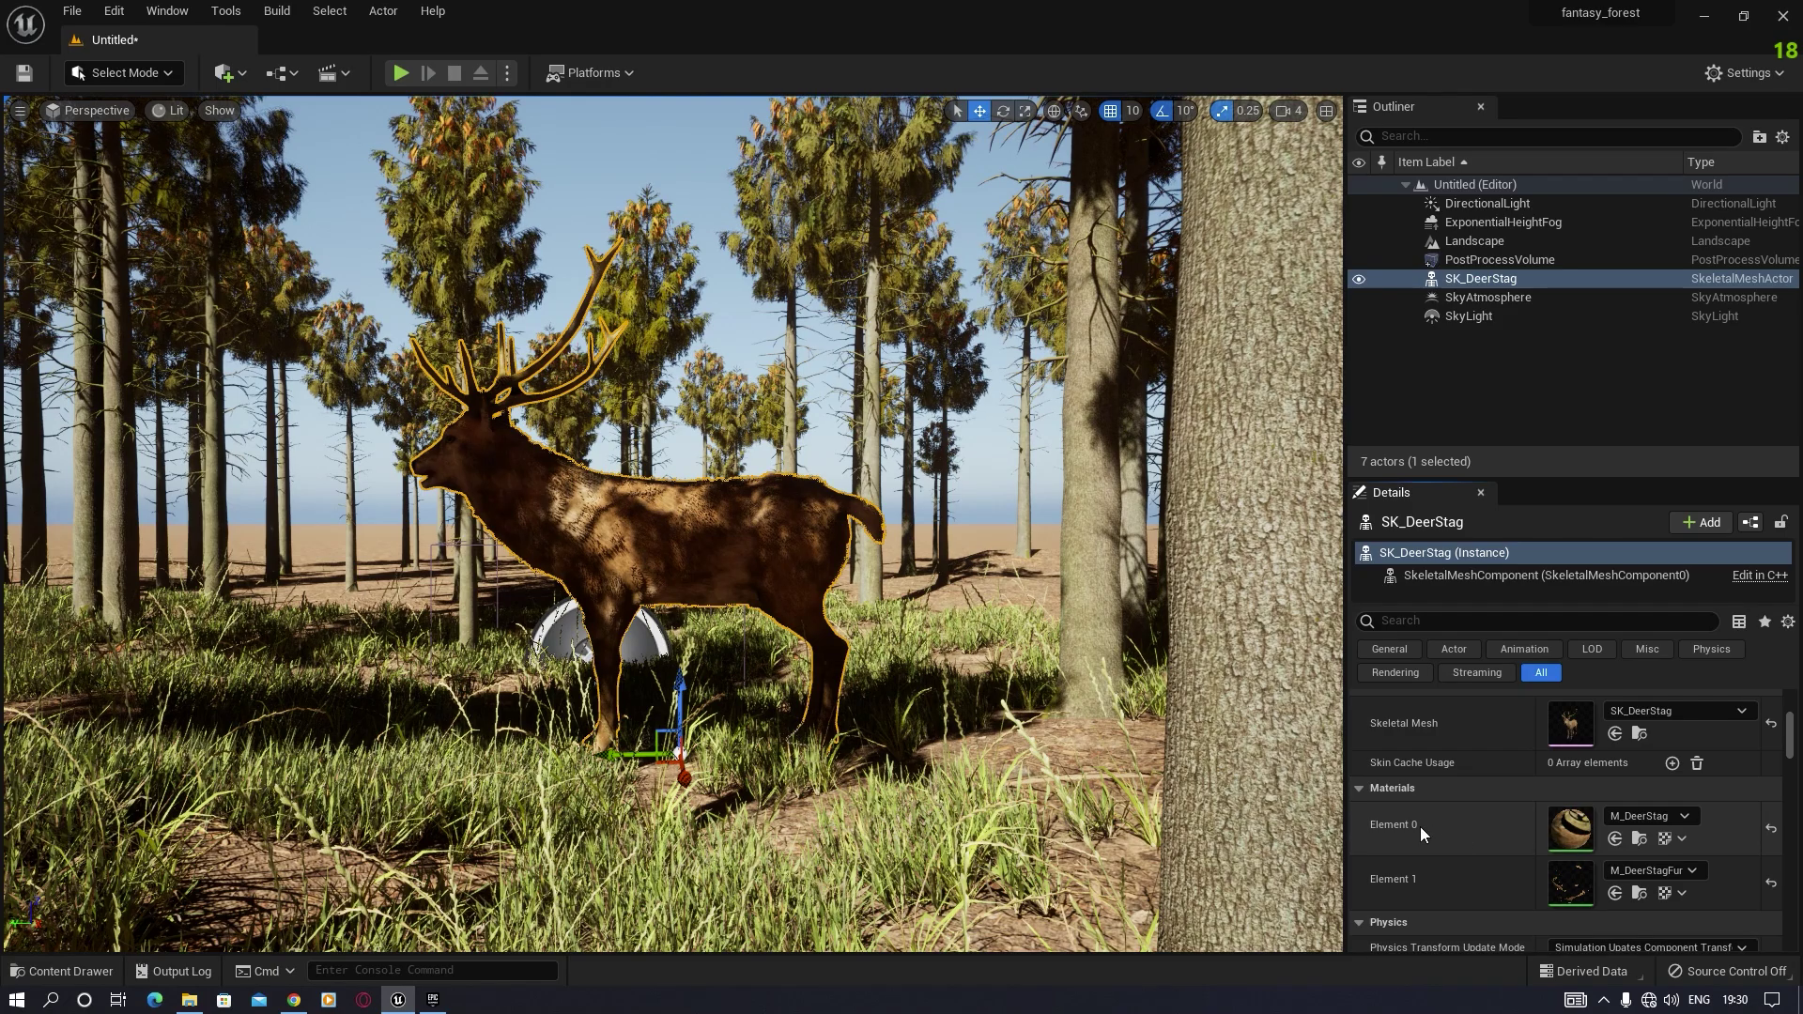
{"action": "double_click", "coordinate": [1572, 827]}
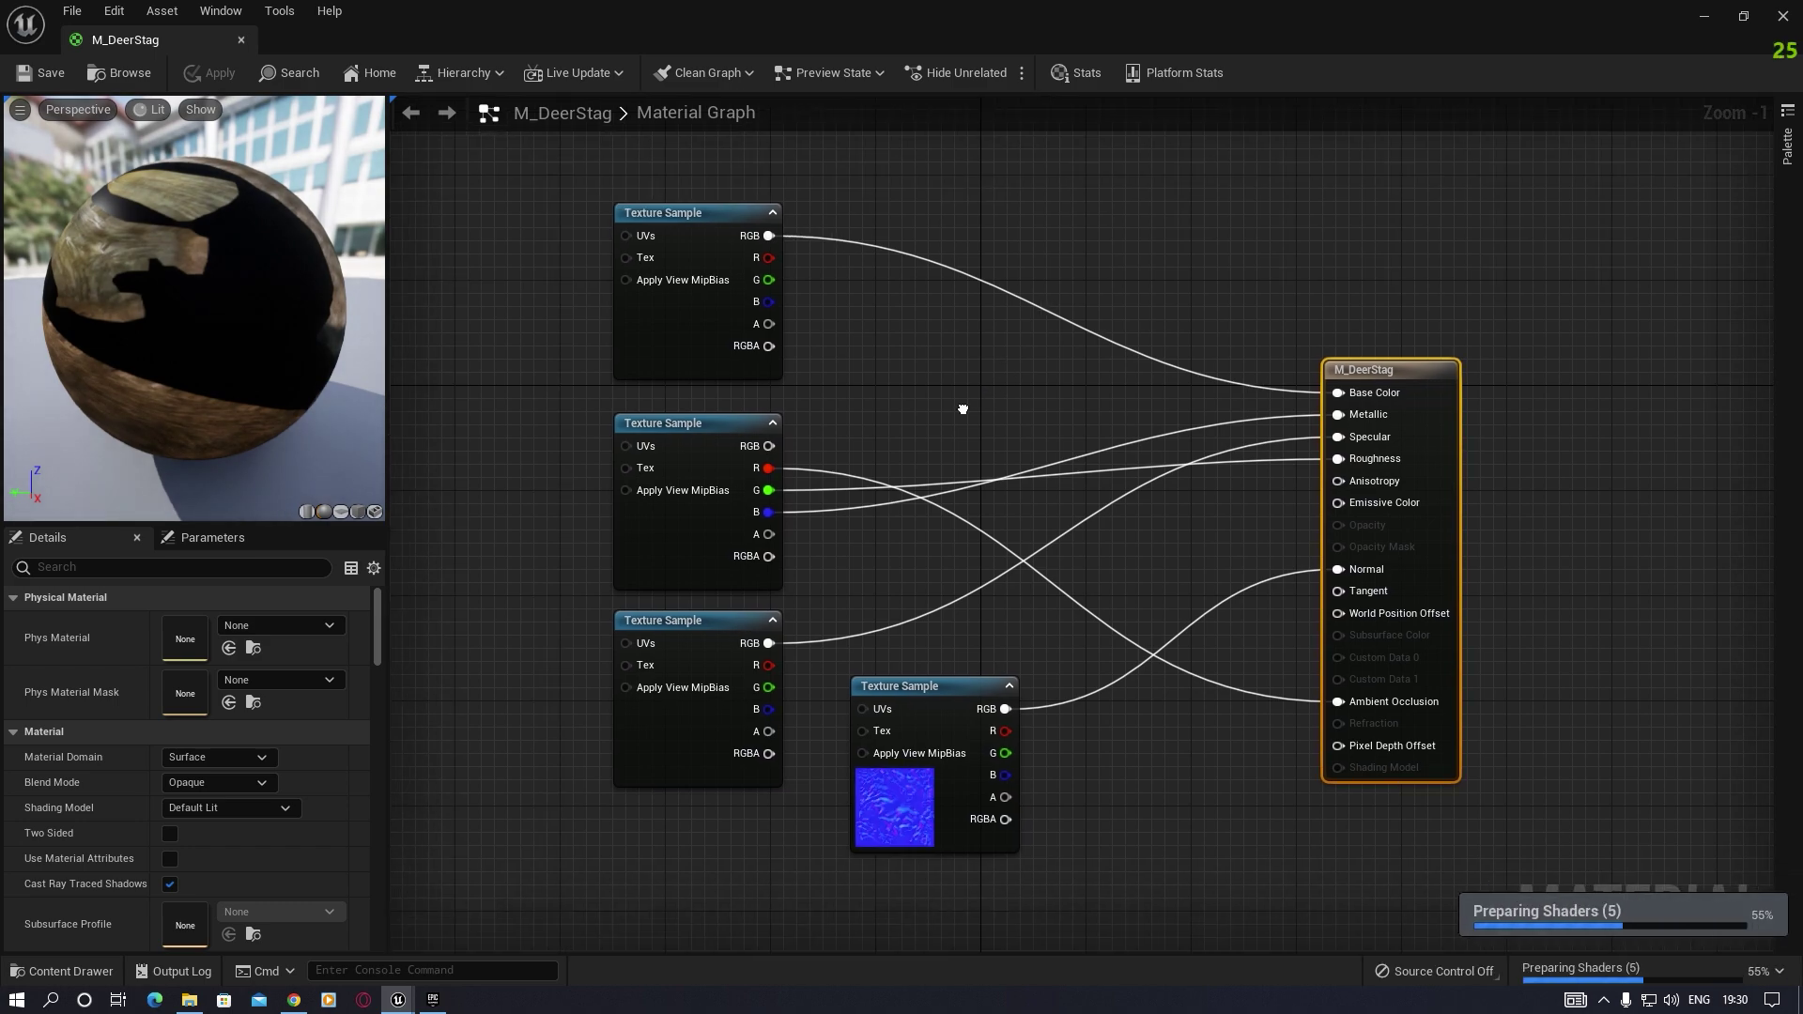
{"action": "right_click_drag", "start_coordinate": [962, 410], "coordinate": [934, 403]}
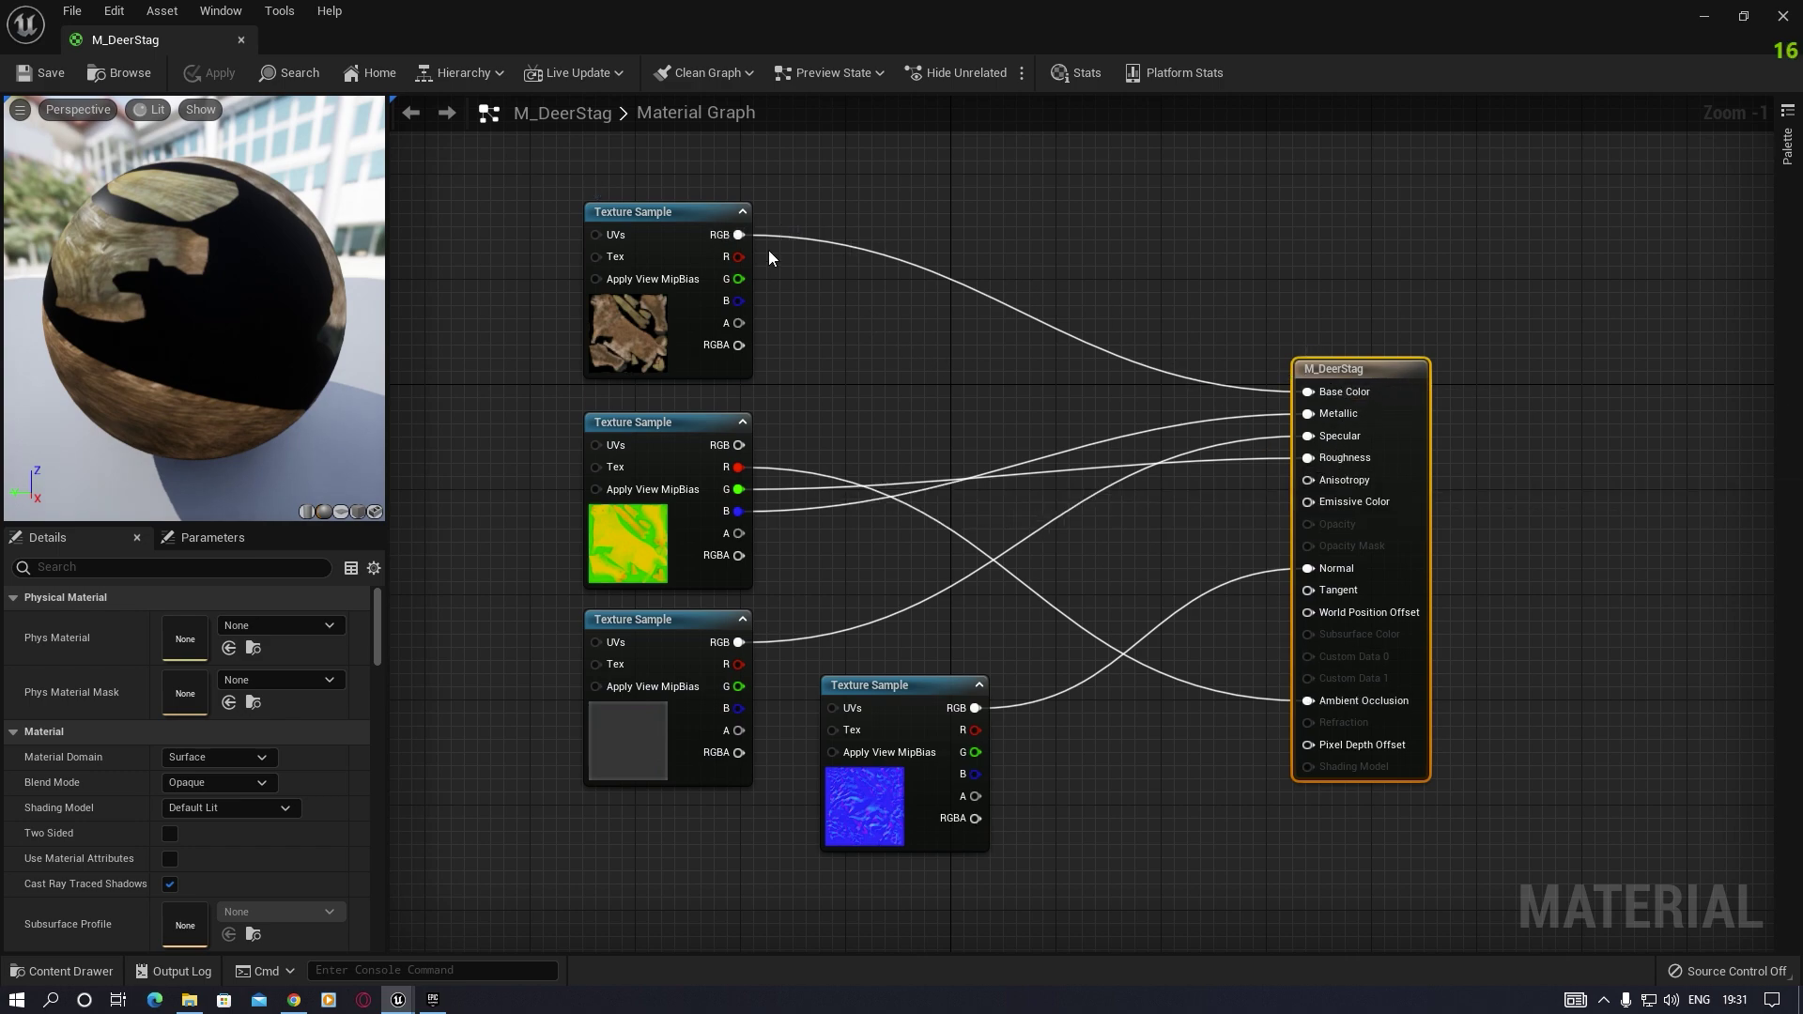
Step: Try the T_Stag_BaseColor texture on the Emissive Color input and reconnect it to Base Color
{"action": "left_click_drag", "start_coordinate": [647, 257], "coordinate": [632, 242]}
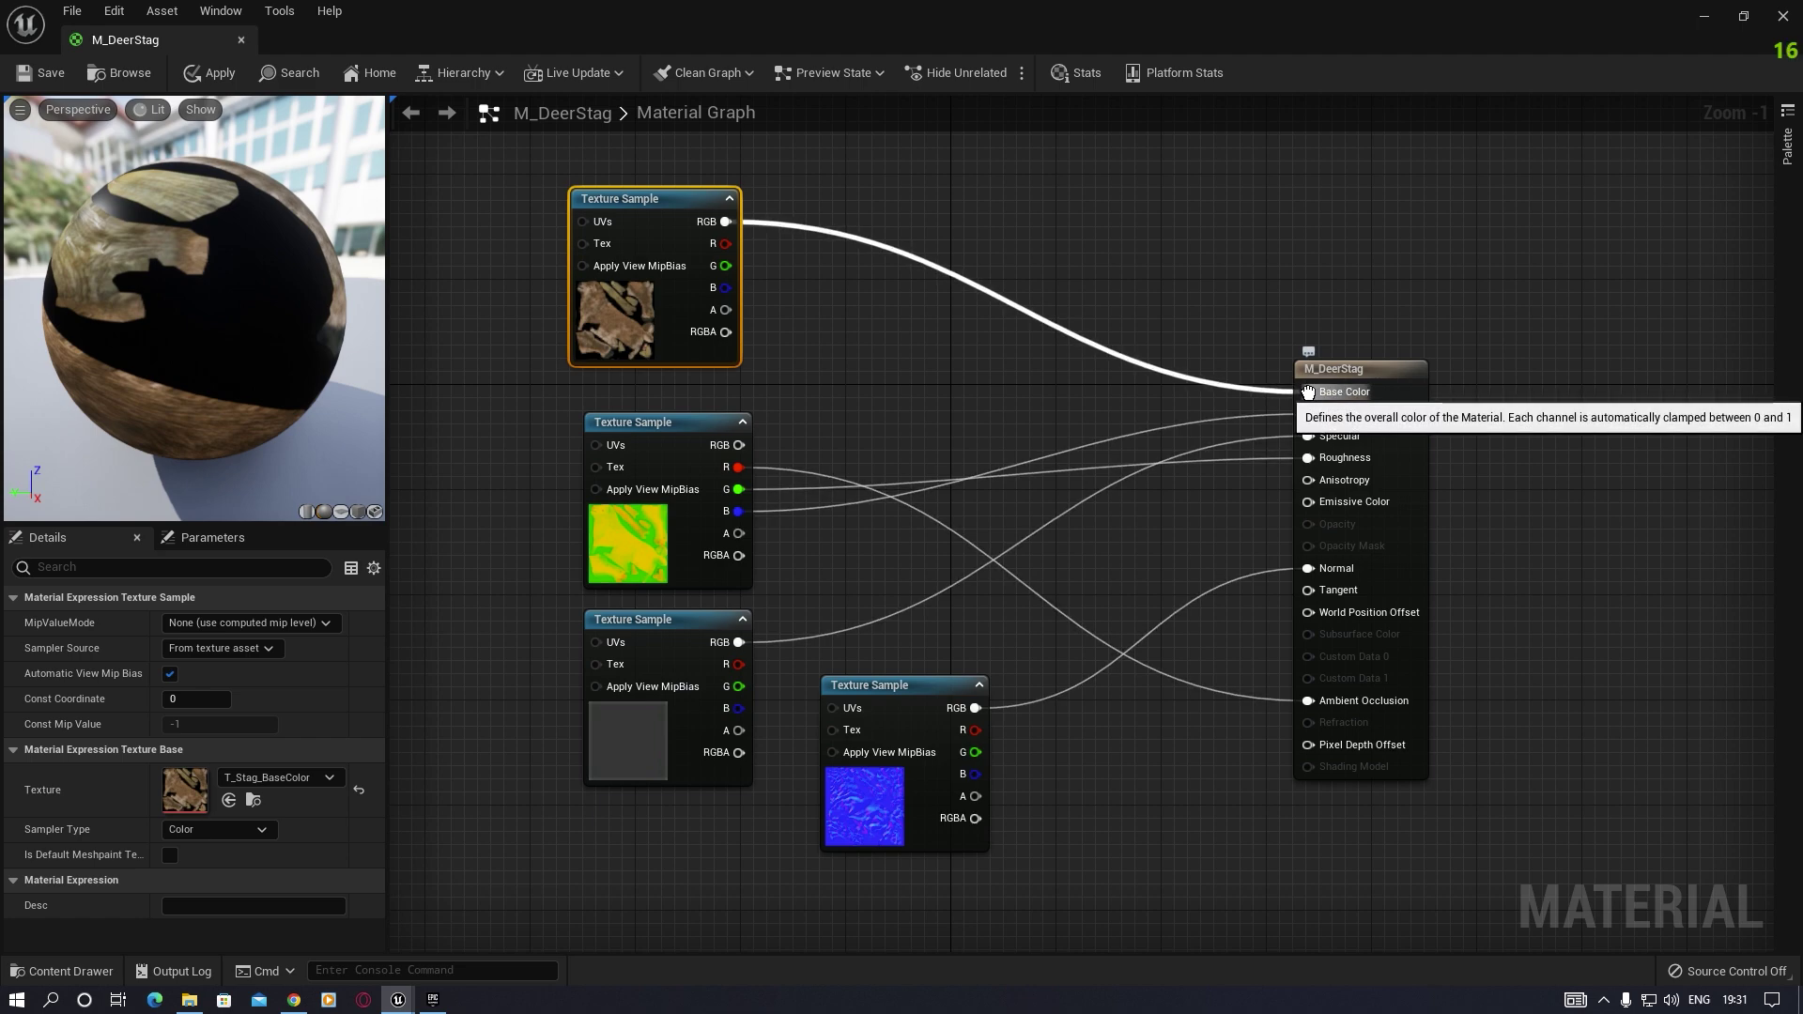
{"action": "left_click_drag", "start_coordinate": [1308, 392], "coordinate": [1310, 499], "text": "ctrl"}
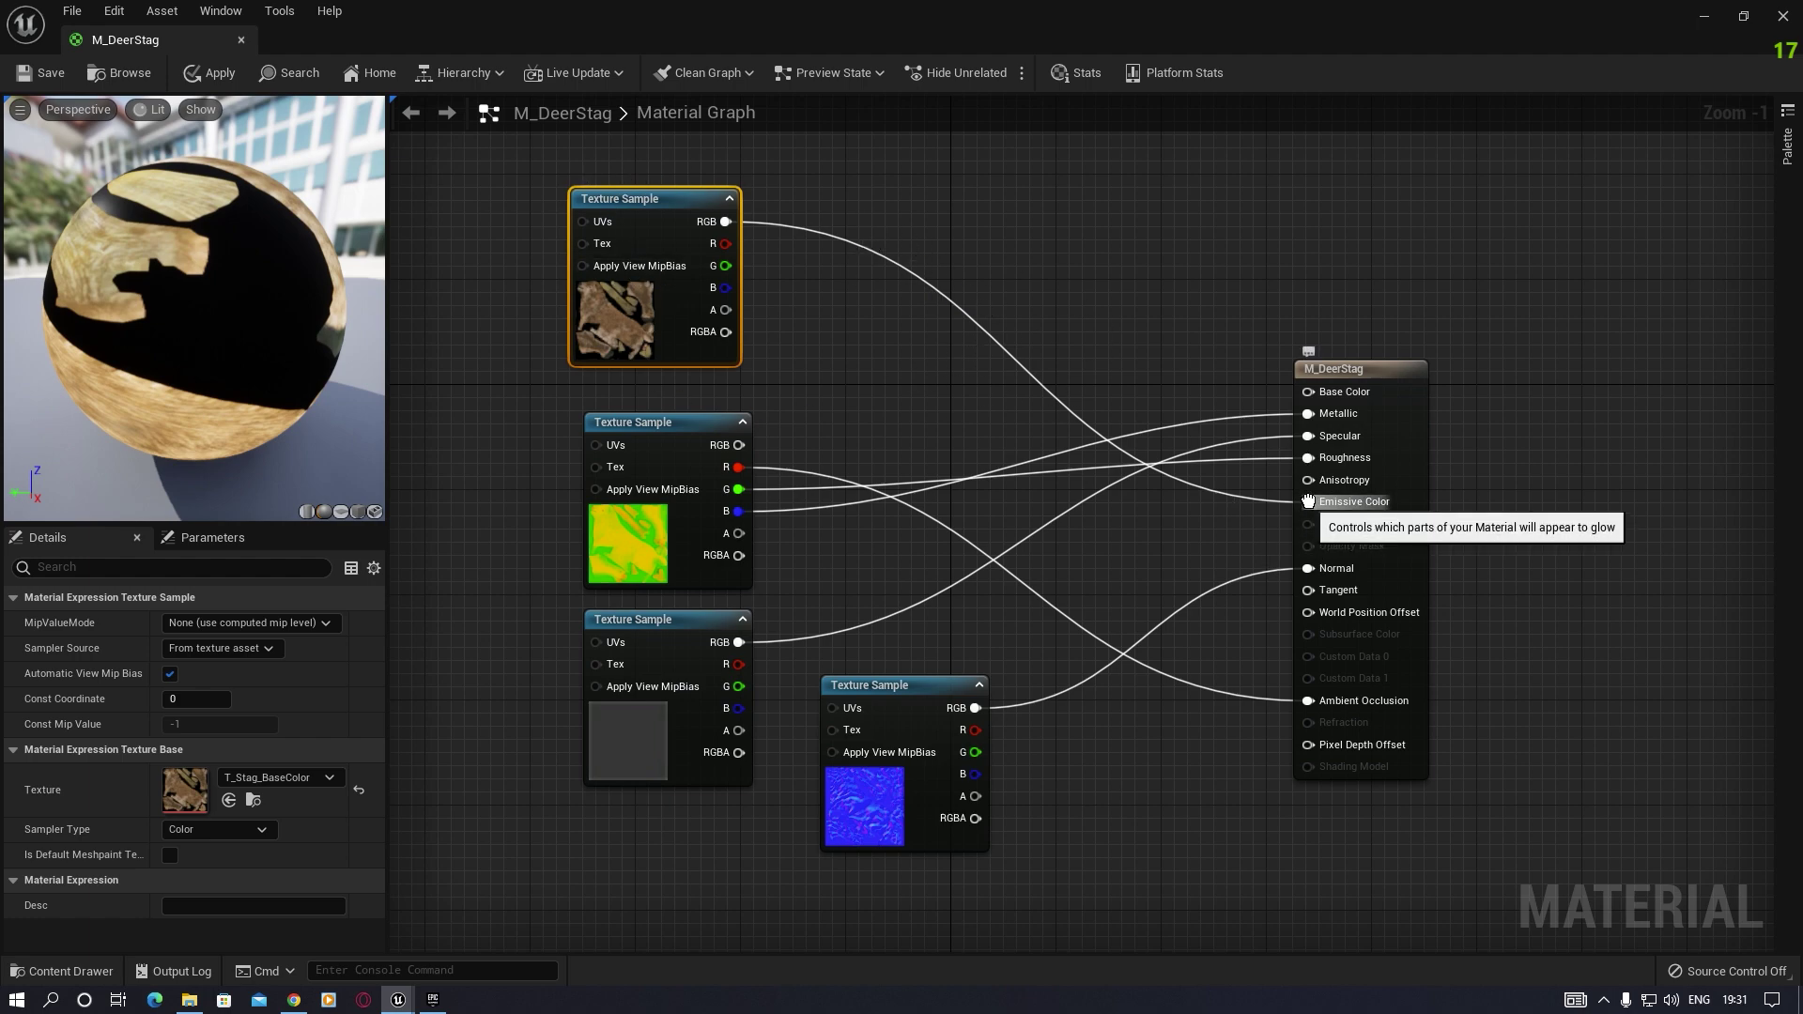
{"action": "left_click_drag", "start_coordinate": [1308, 502], "coordinate": [1308, 391], "text": "ctrl"}
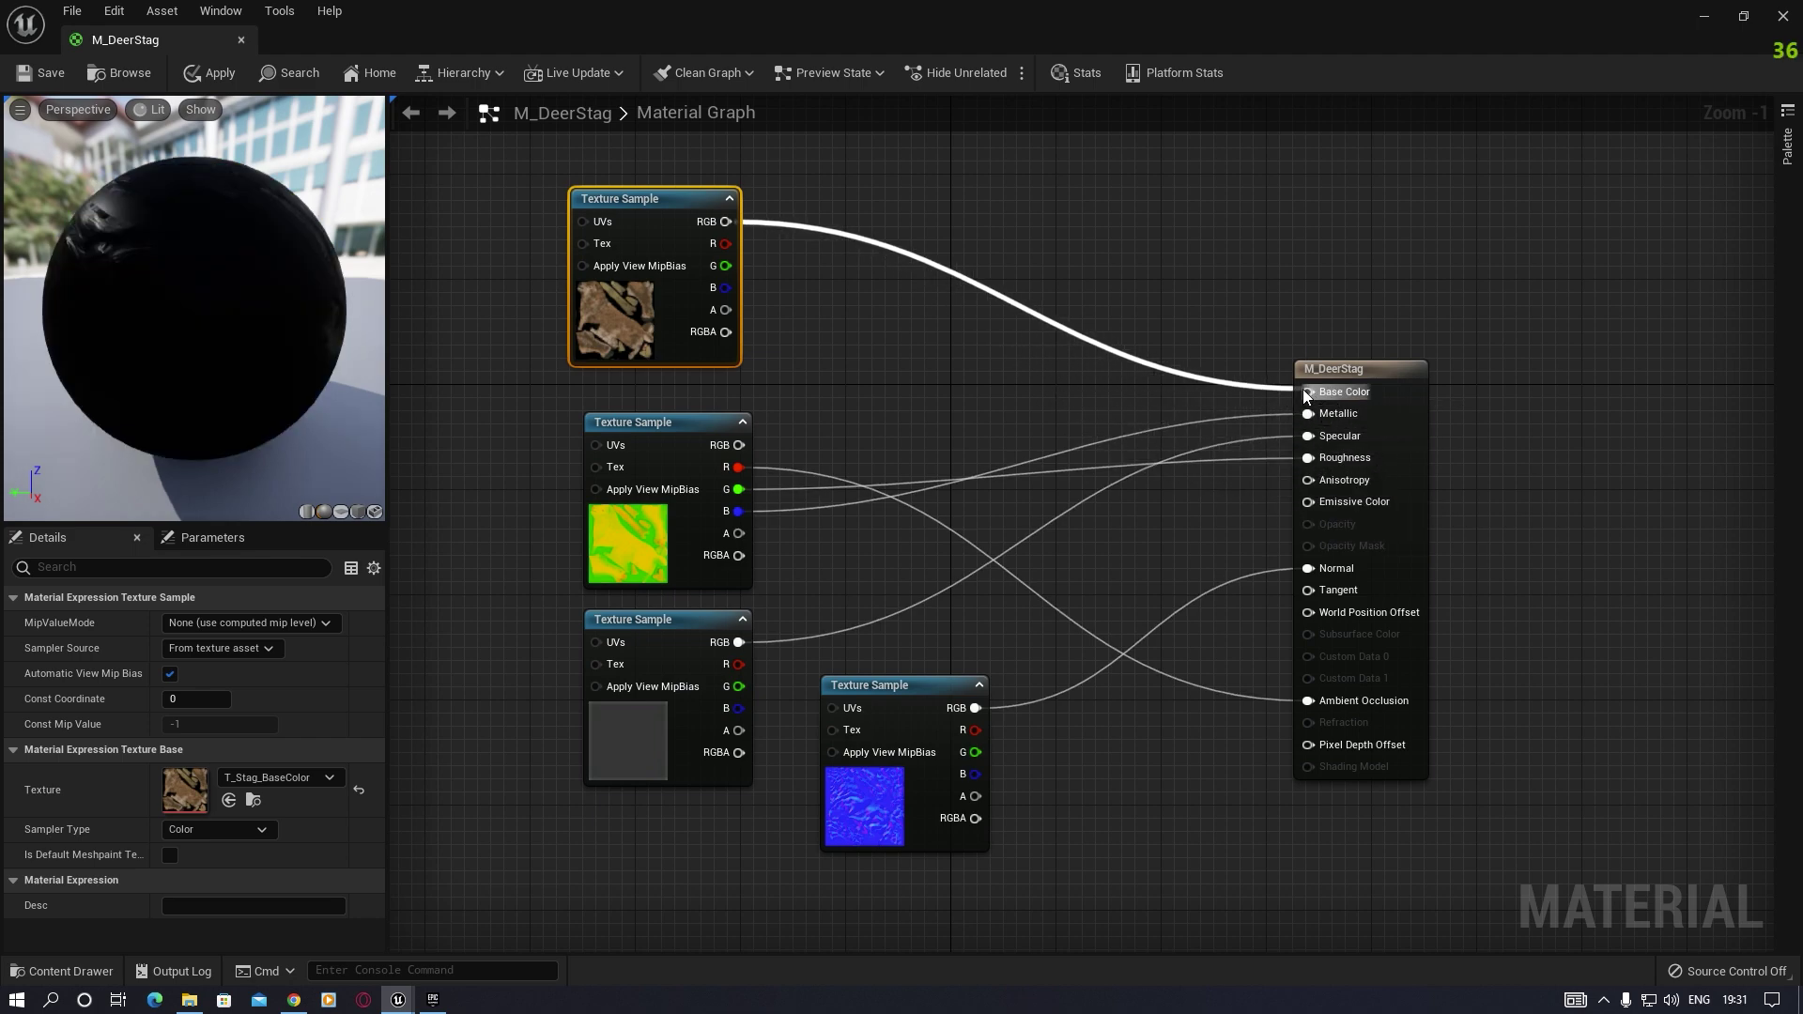
{"action": "left_click", "coordinate": [1083, 258]}
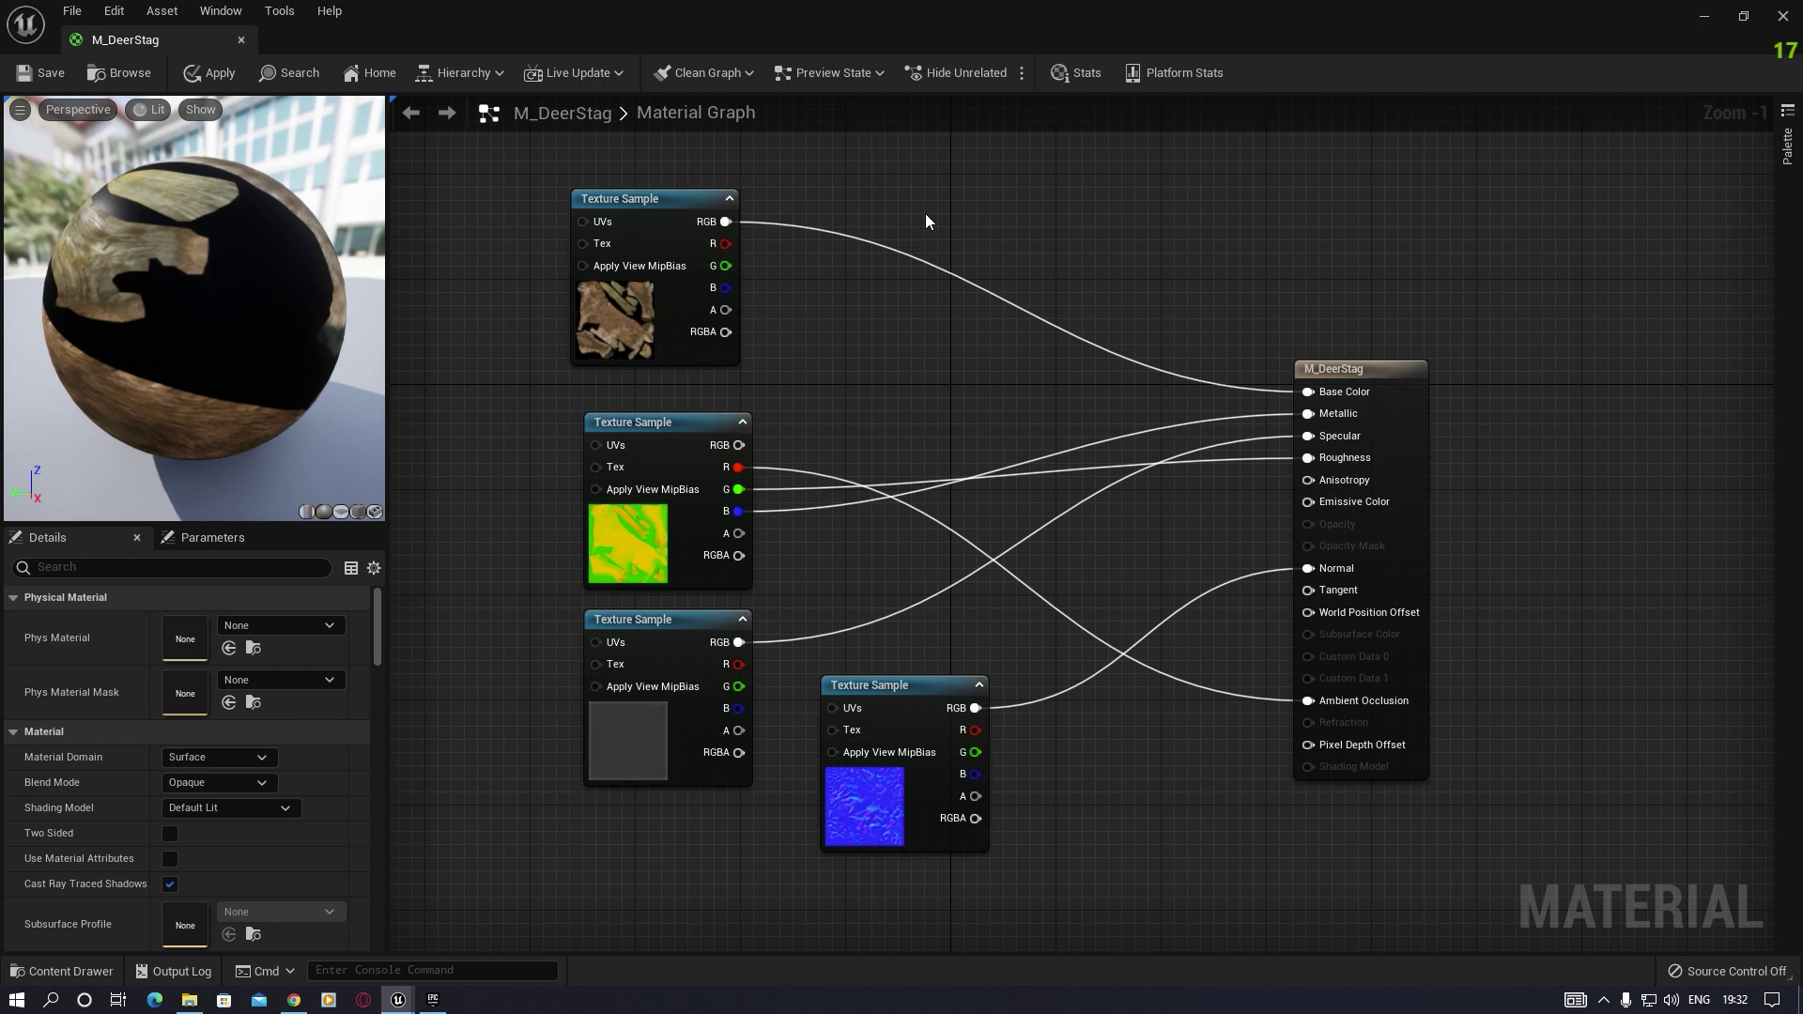
Step: Add a scalar parameter node and a Multiply node between the base colour Texture Sample and the material output
{"action": "left_click", "coordinate": [879, 343]}
{"action": "type", "text": "sss"}
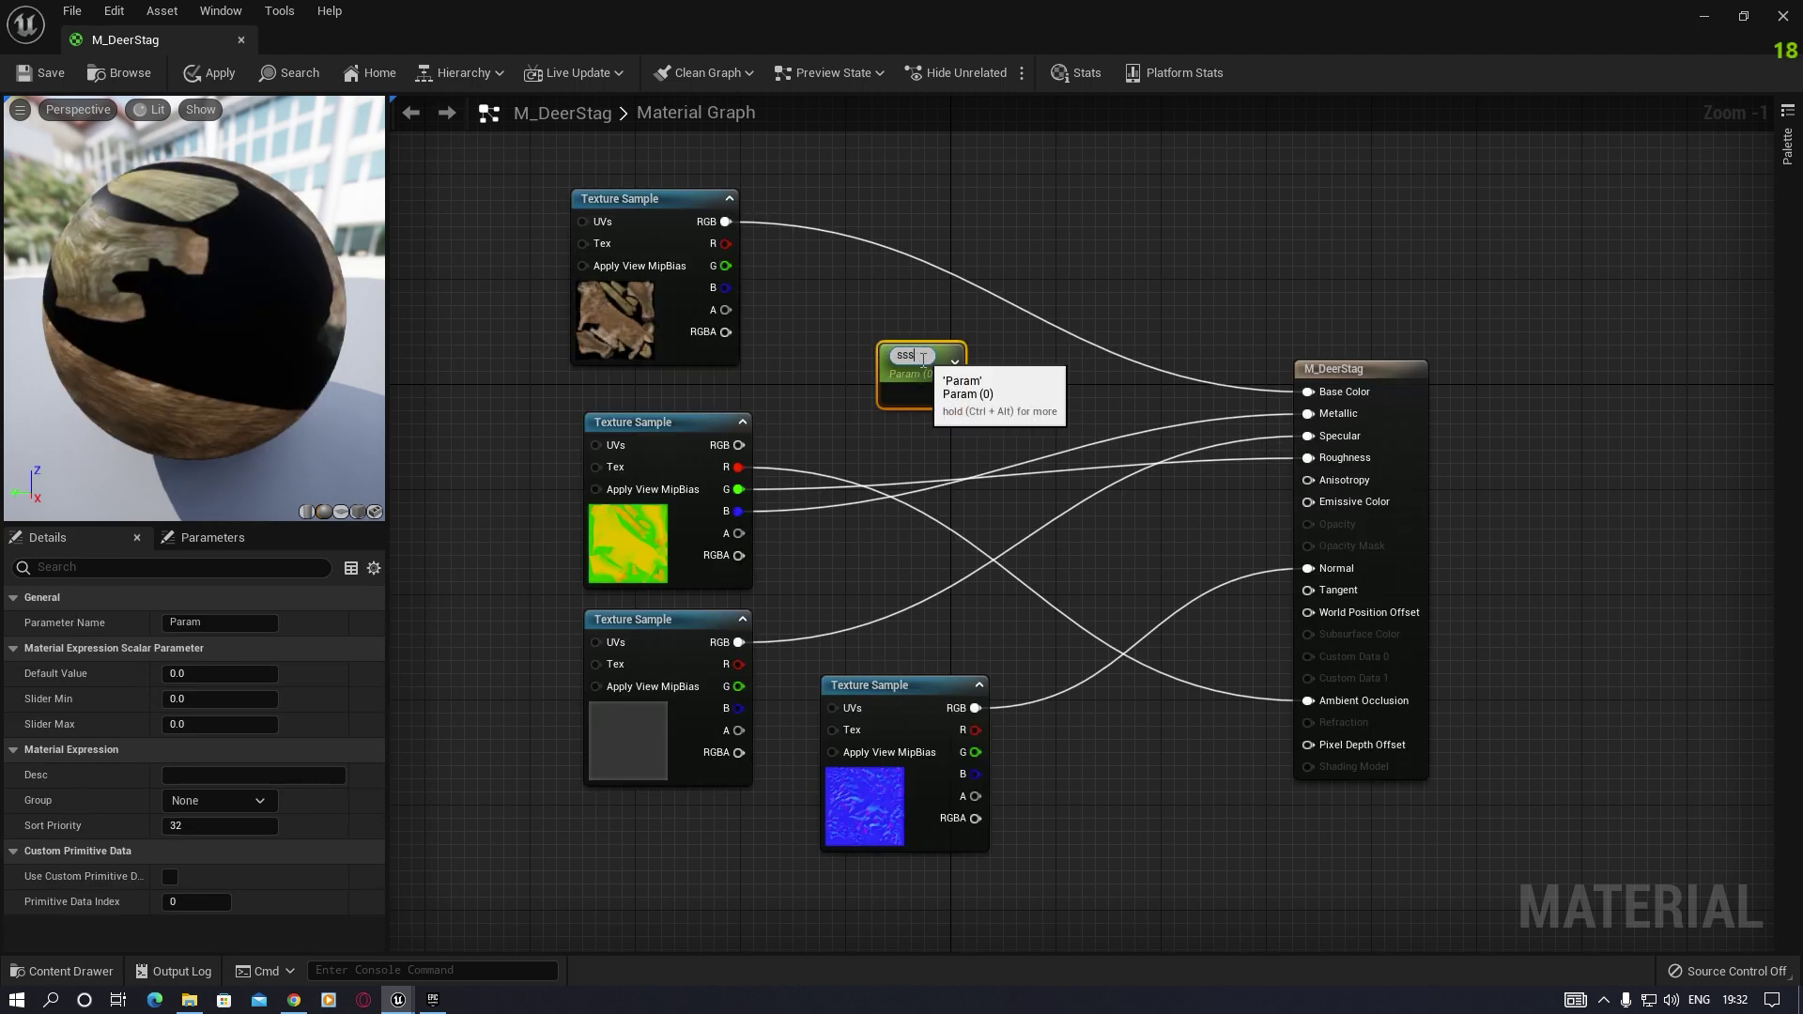
{"action": "double_click", "coordinate": [922, 356]}
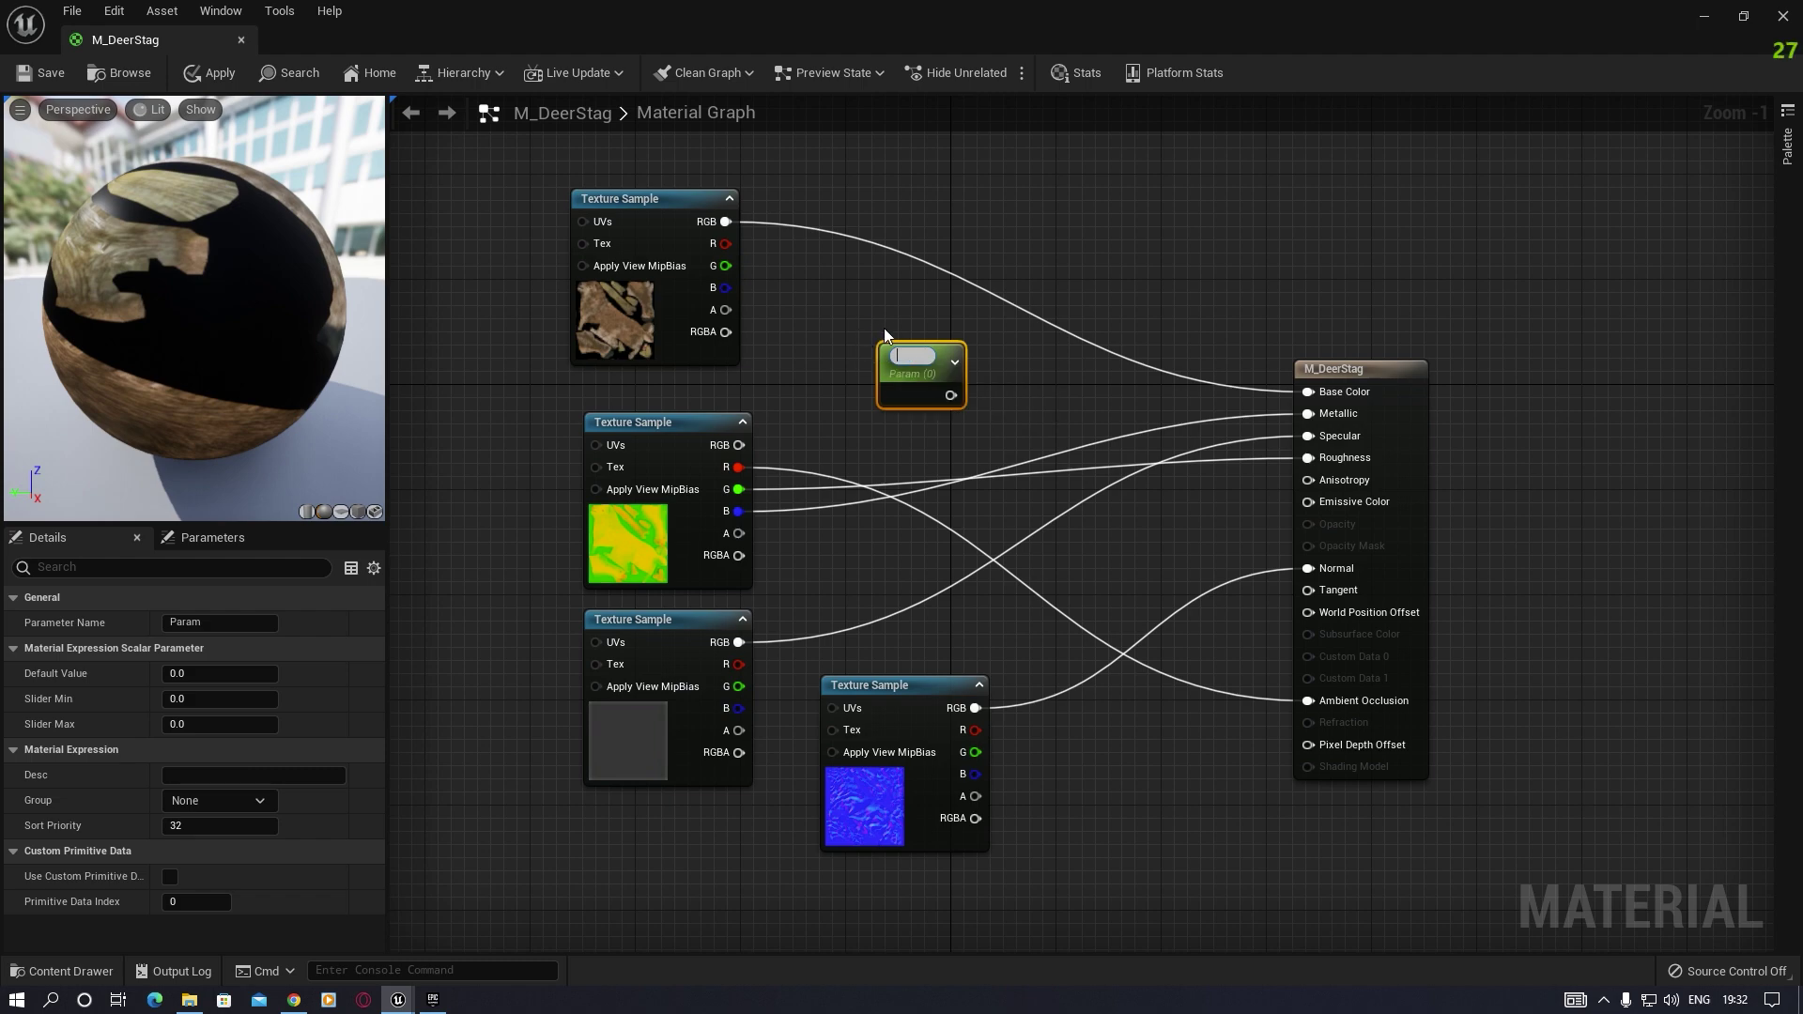
{"action": "left_click", "coordinate": [870, 302]}
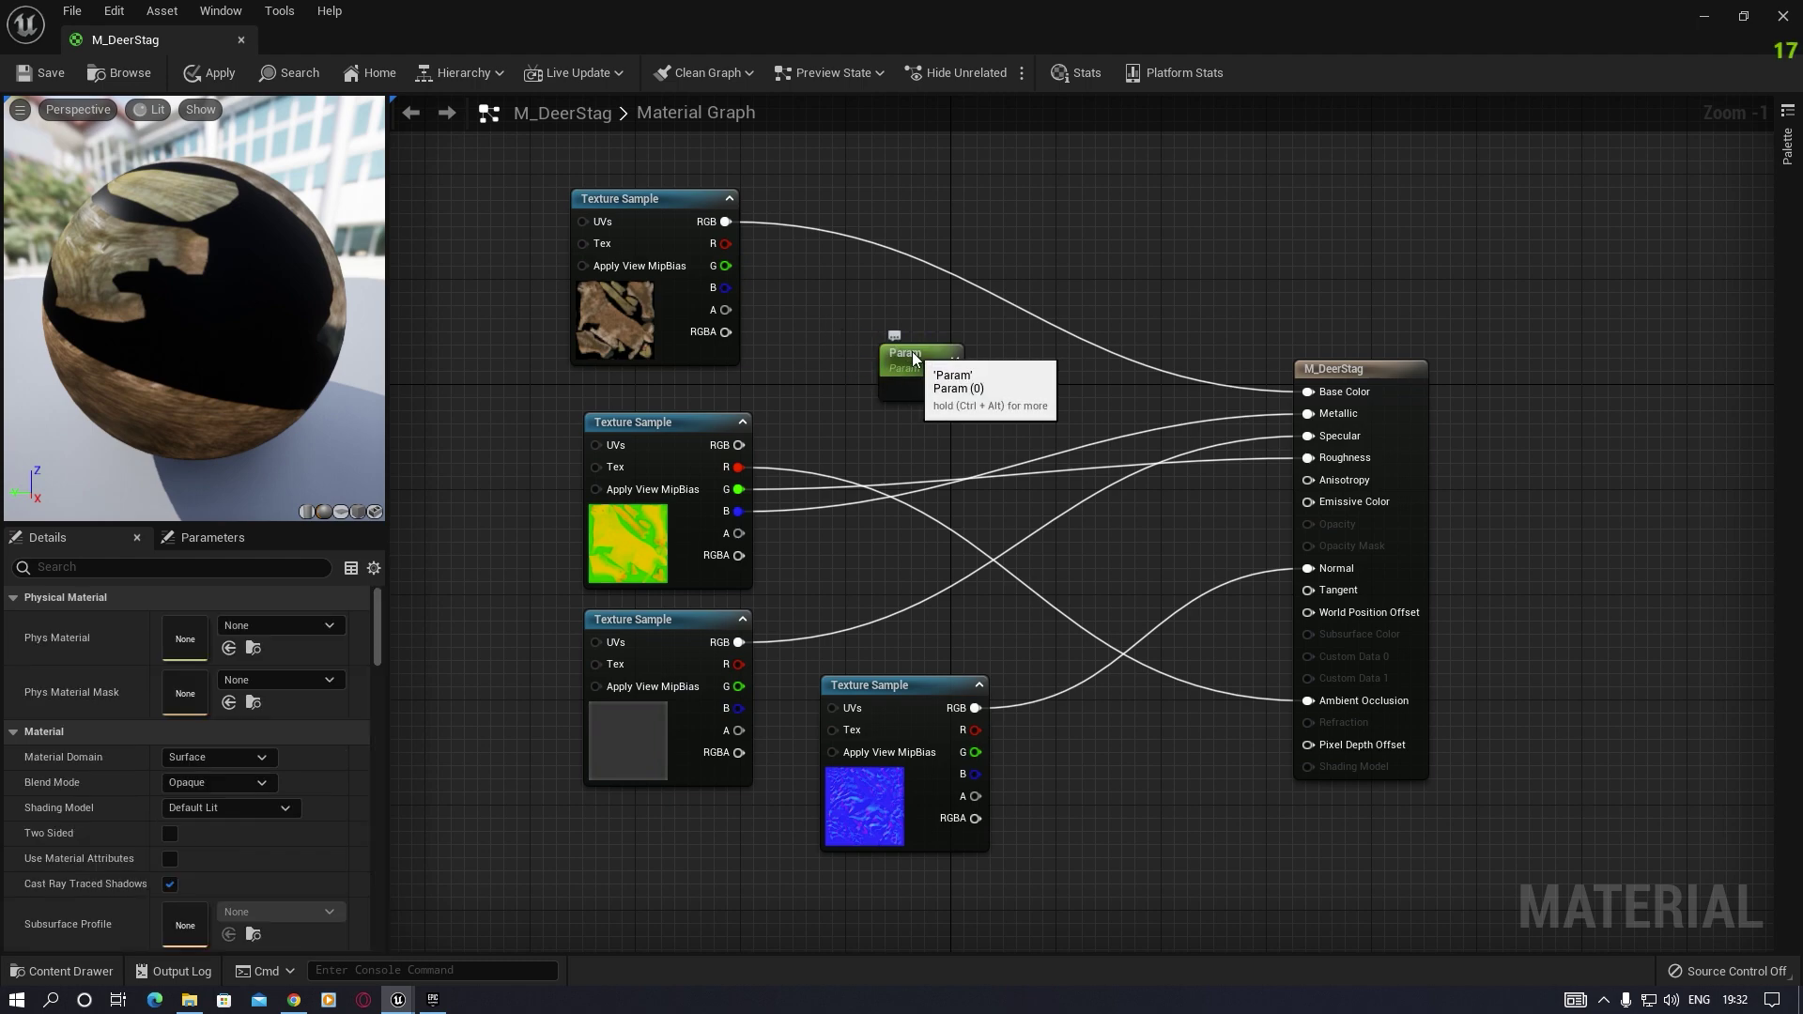
{"action": "left_click_drag", "start_coordinate": [914, 358], "coordinate": [945, 359]}
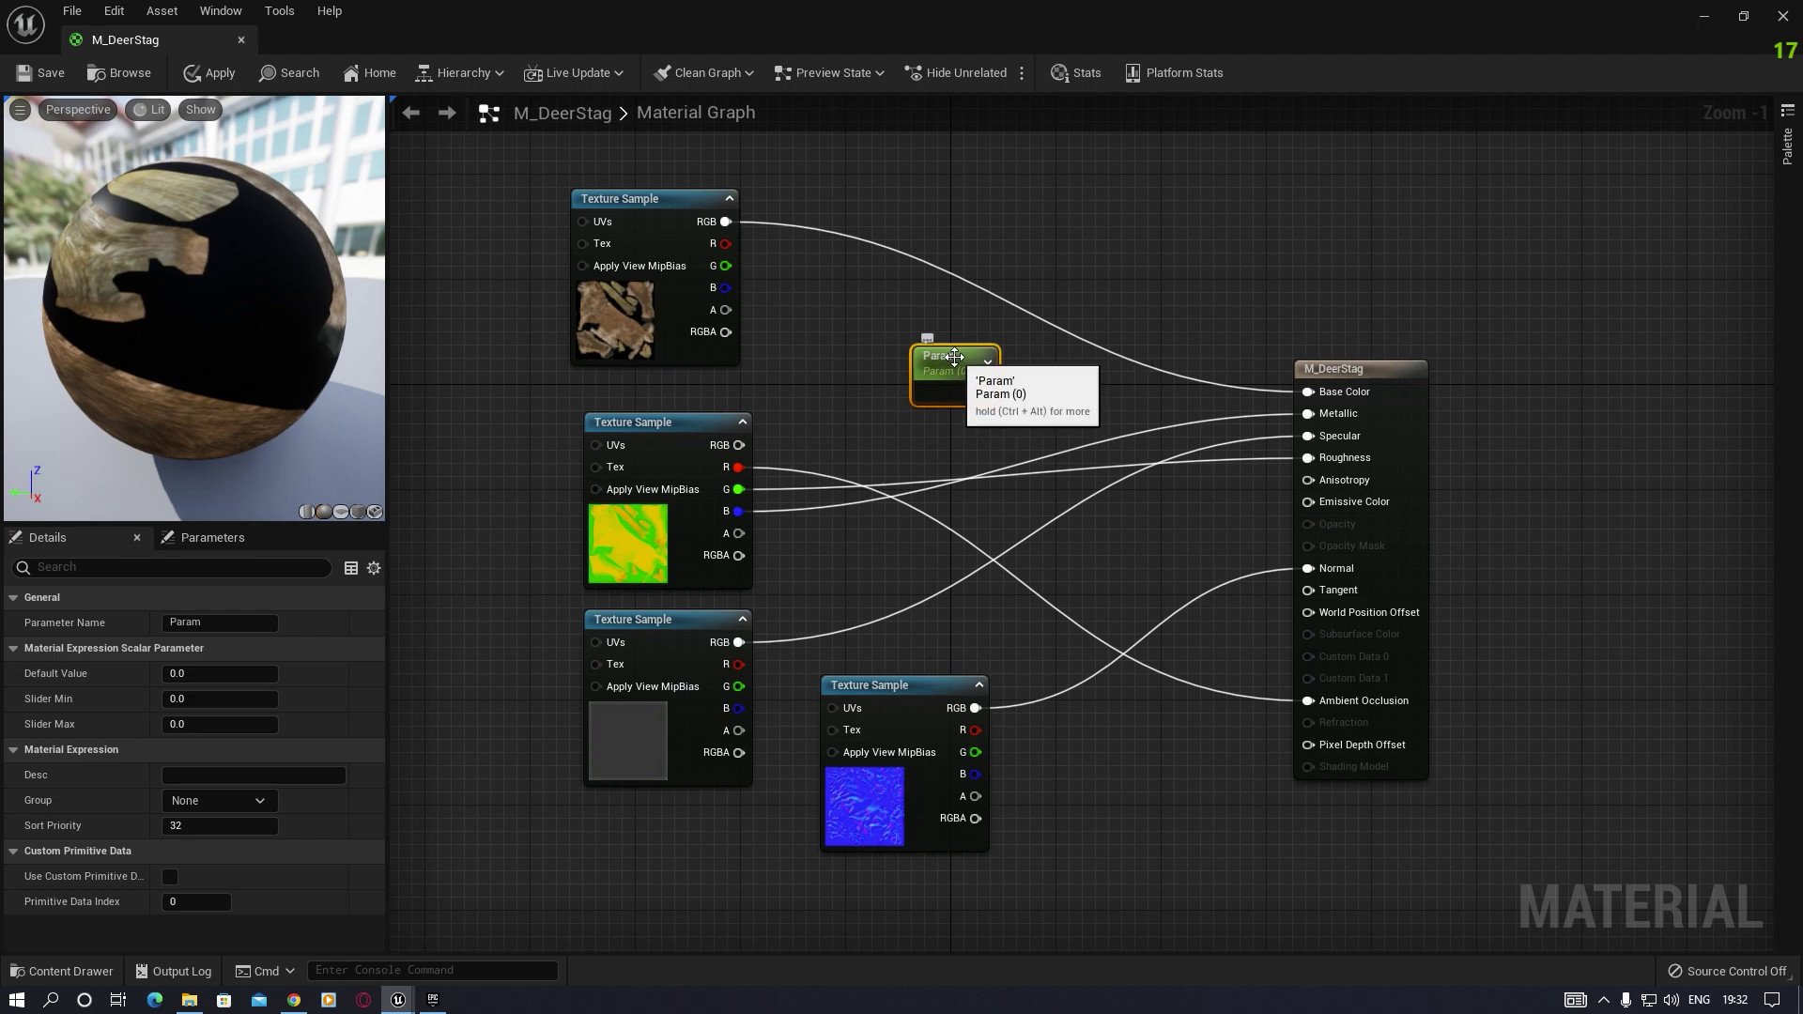
{"action": "left_click_drag", "start_coordinate": [939, 357], "coordinate": [900, 370]}
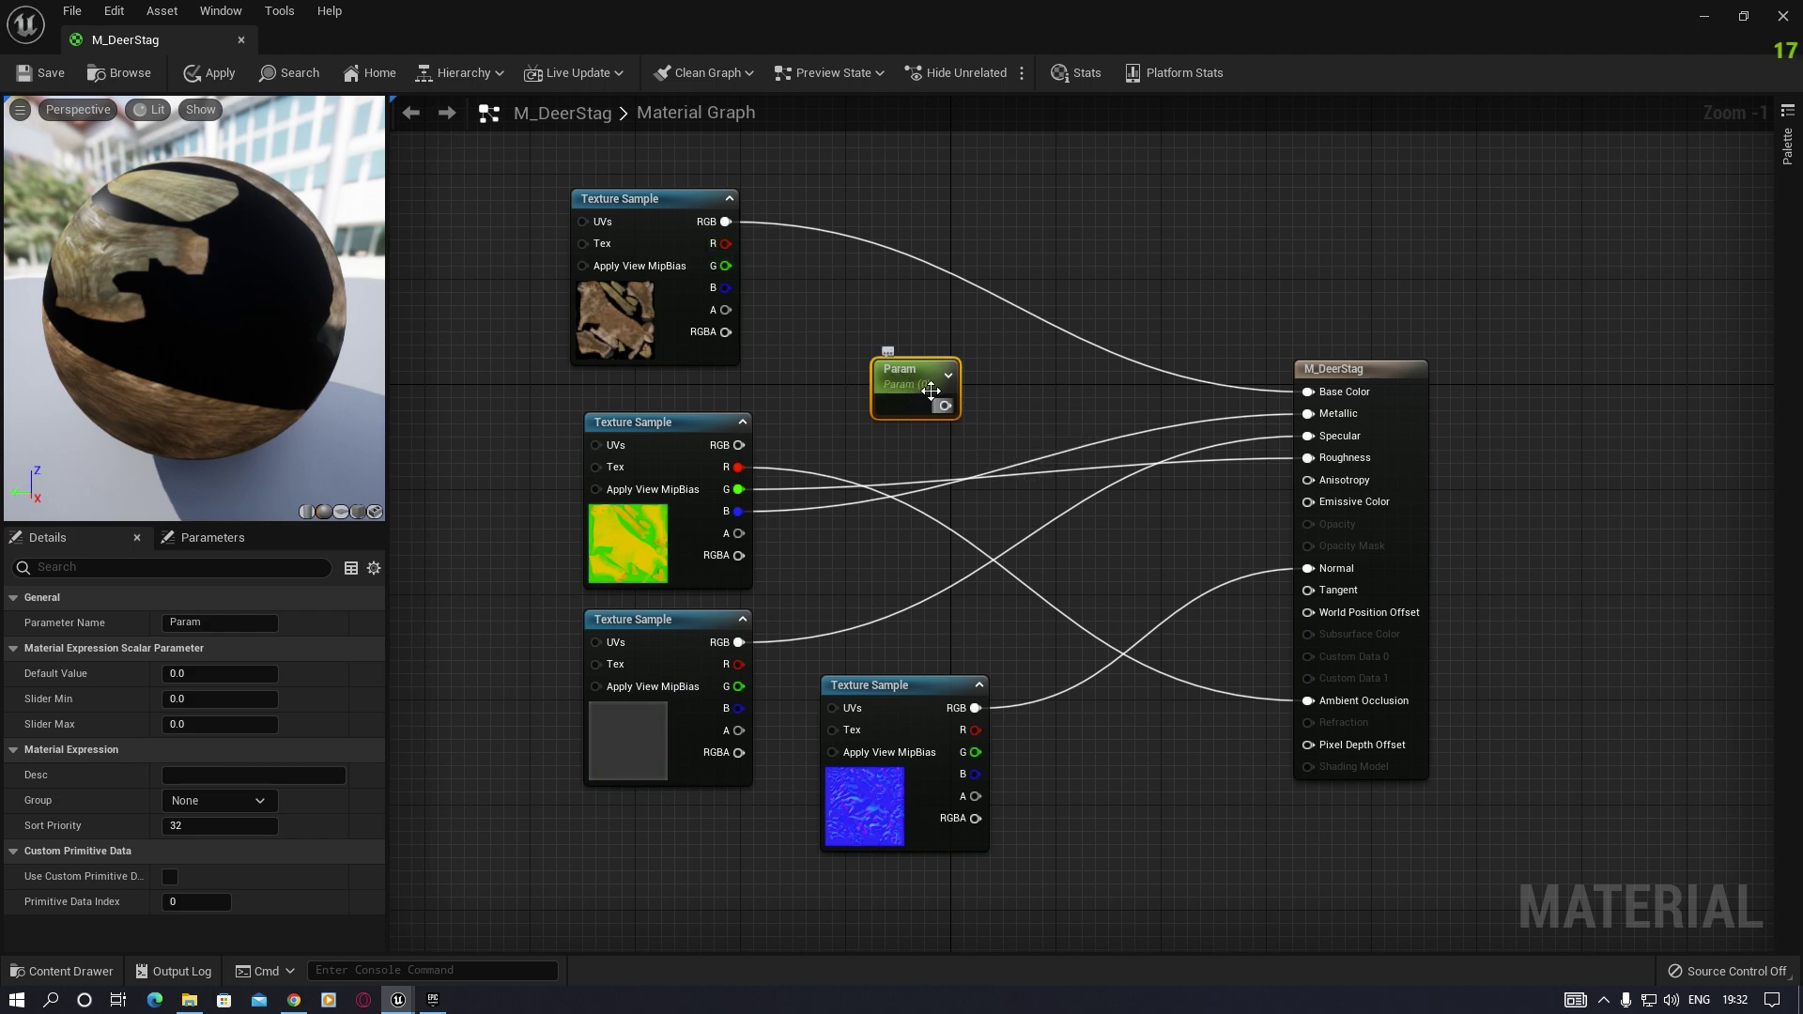
{"action": "left_click", "coordinate": [1022, 263]}
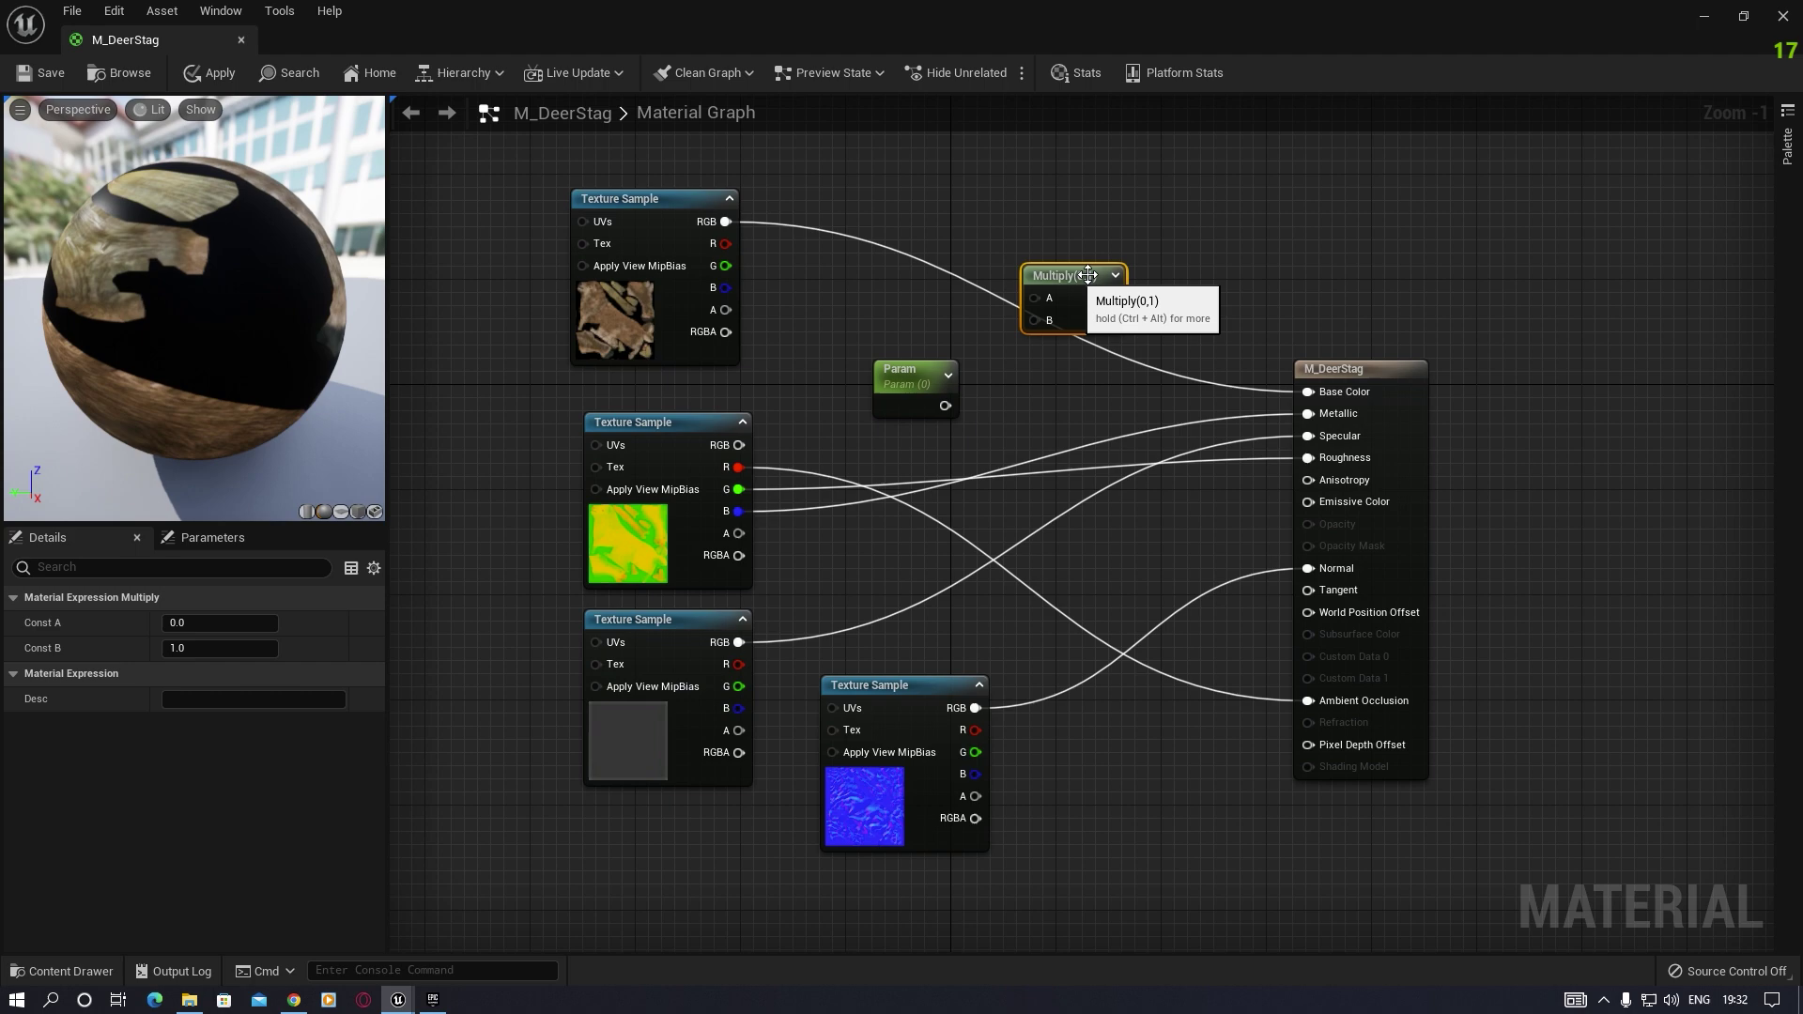
{"action": "left_click_drag", "start_coordinate": [1067, 287], "coordinate": [1062, 250]}
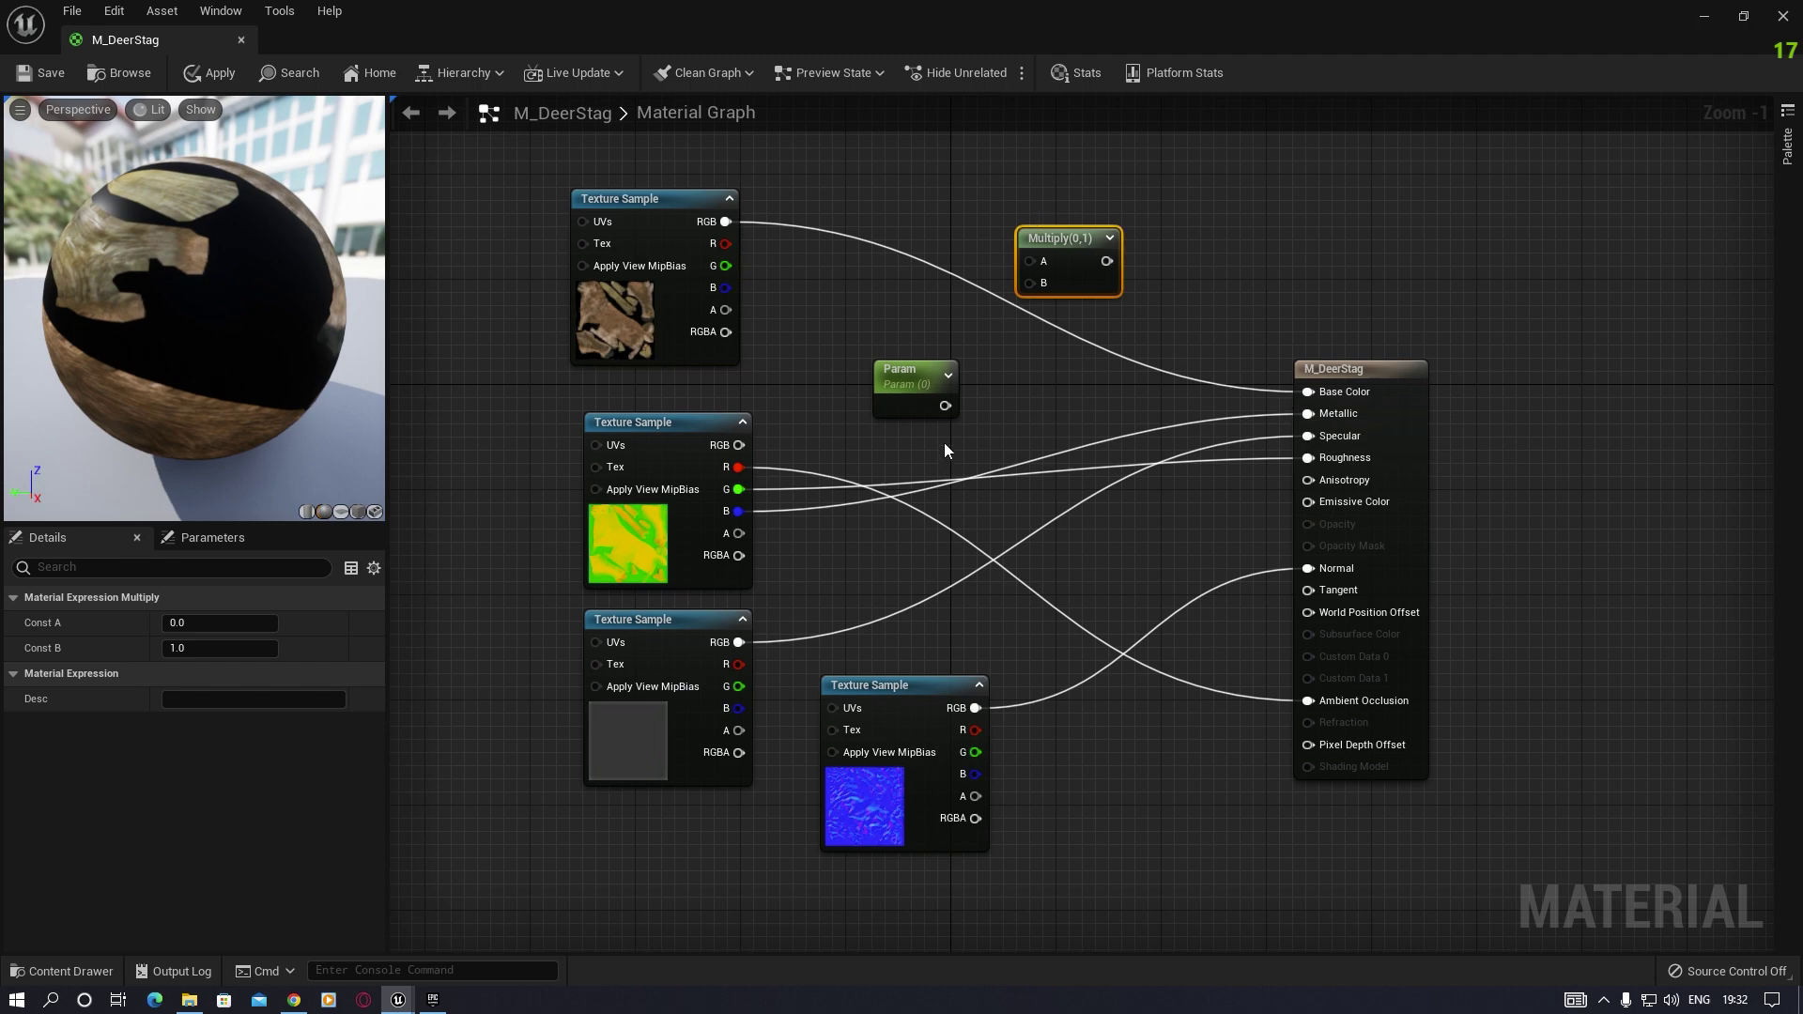
Step: Move the base colour texture's link to Multiply input A, connect the parameter to B, and feed the result into Emissive Color
{"action": "left_click_drag", "start_coordinate": [911, 382], "coordinate": [1033, 288]}
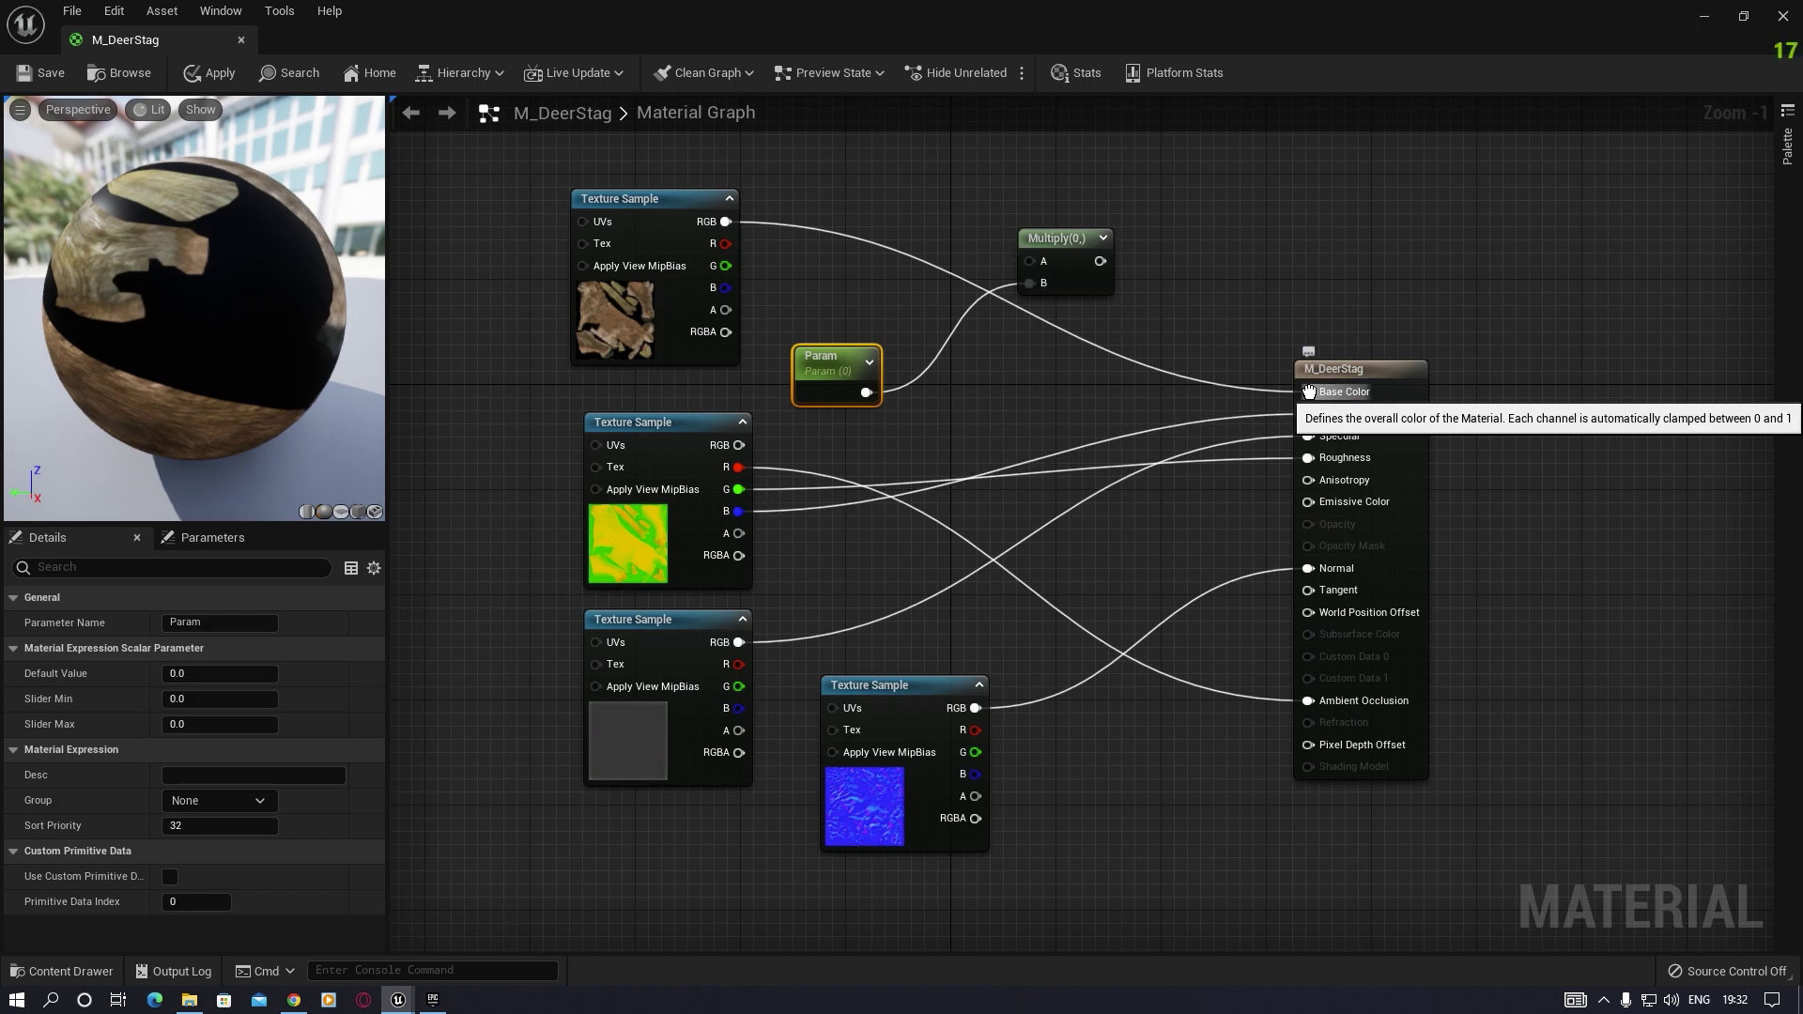
{"action": "left_click_drag", "start_coordinate": [1309, 392], "coordinate": [1029, 261], "text": "ctrl"}
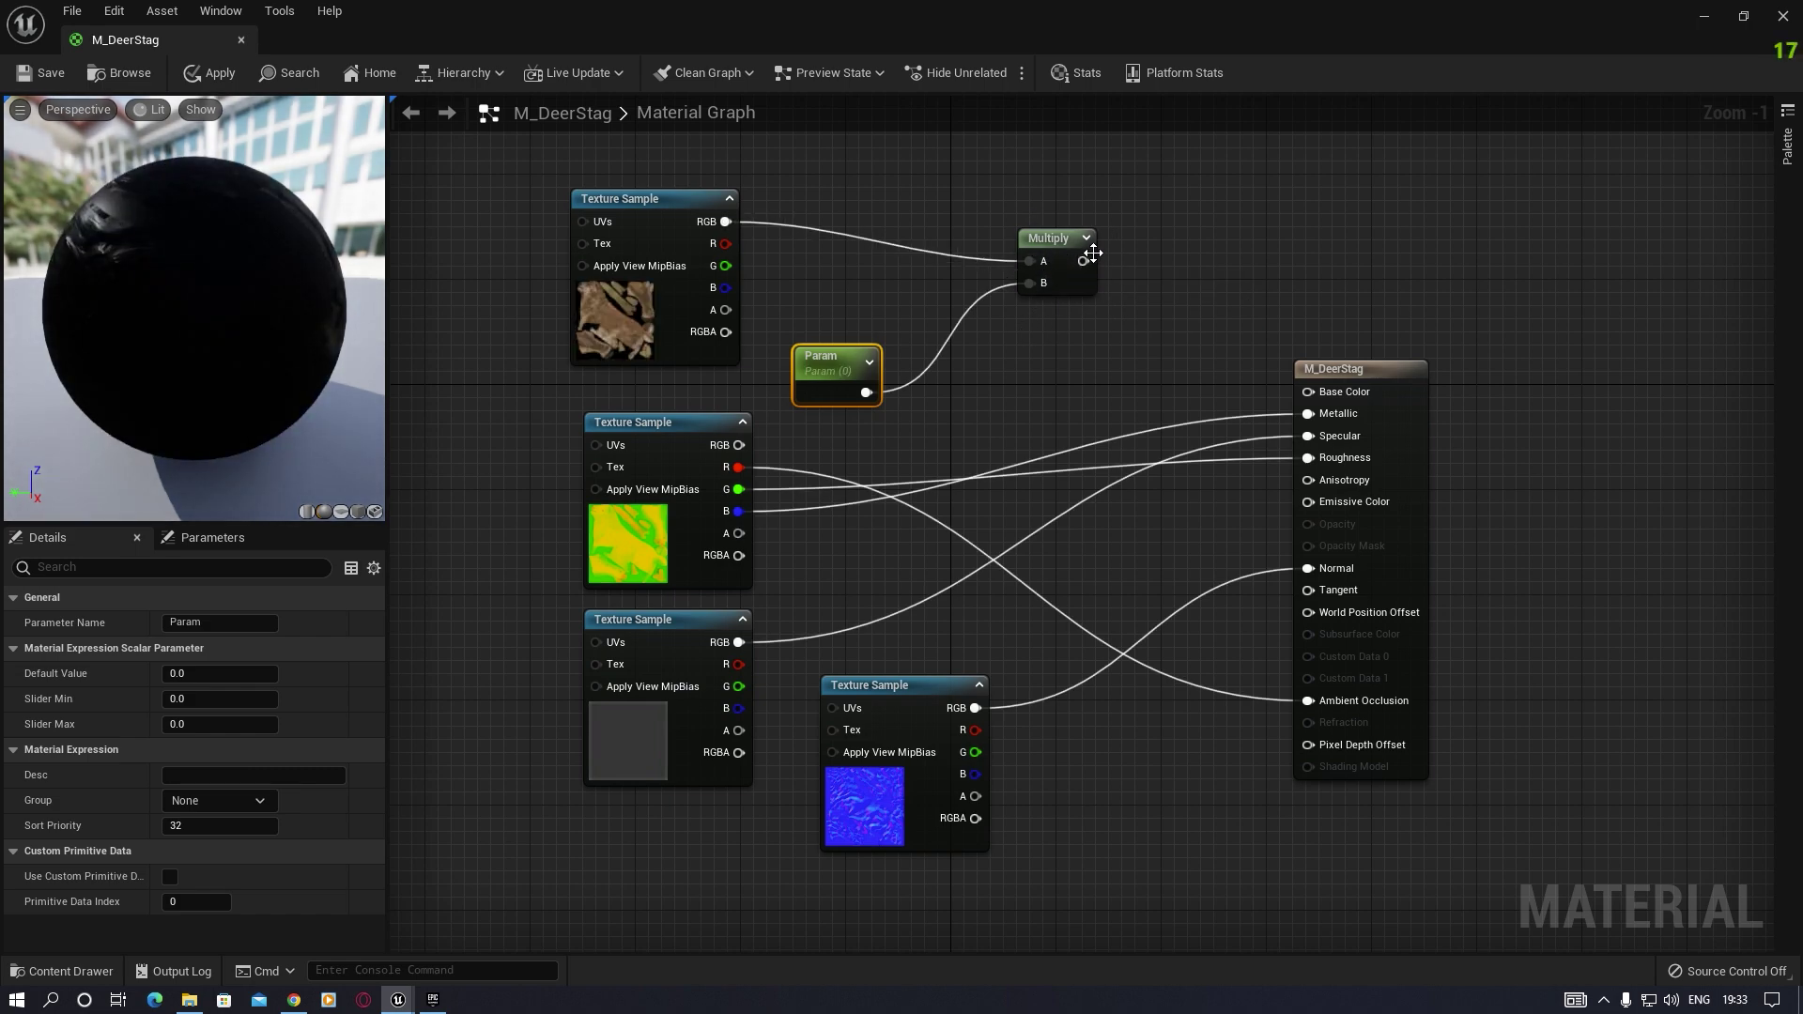
{"action": "left_click_drag", "start_coordinate": [1085, 260], "coordinate": [1309, 503]}
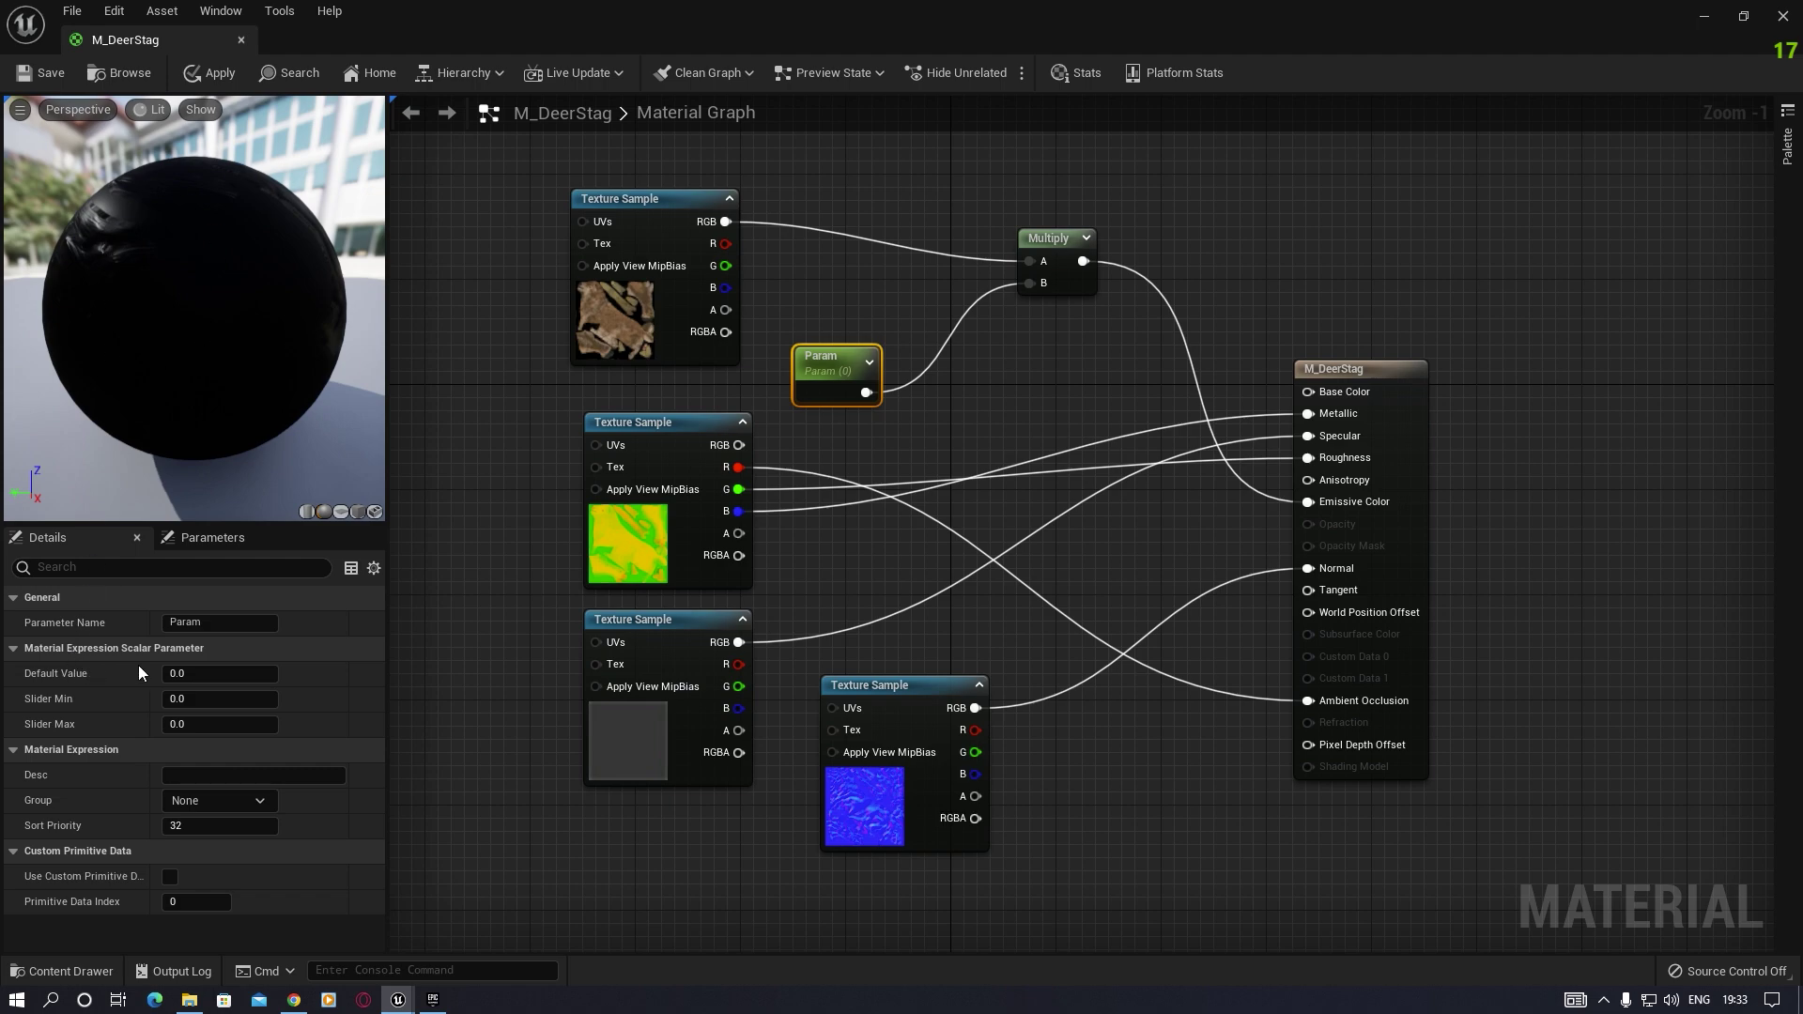
Step: Set the scalar parameter's default value to 10
{"action": "left_click", "coordinate": [214, 673]}
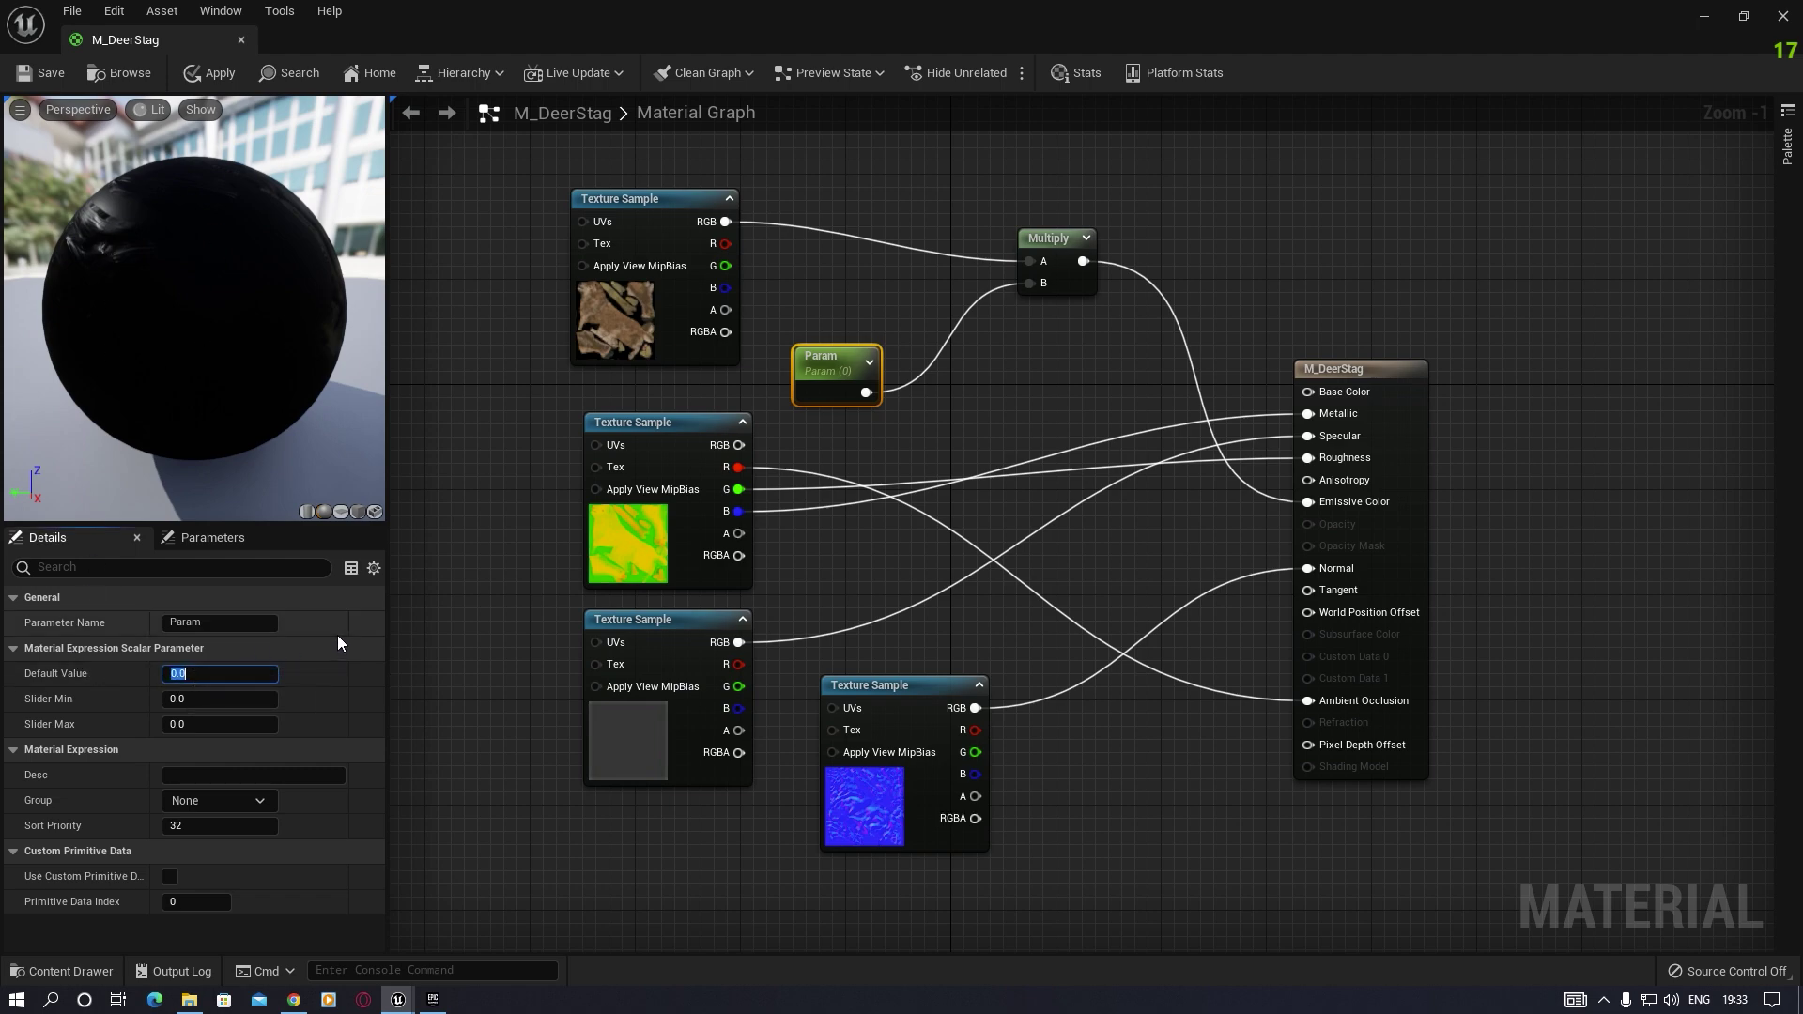
{"action": "type", "text": "10"}
{"action": "key", "text": "Return"}
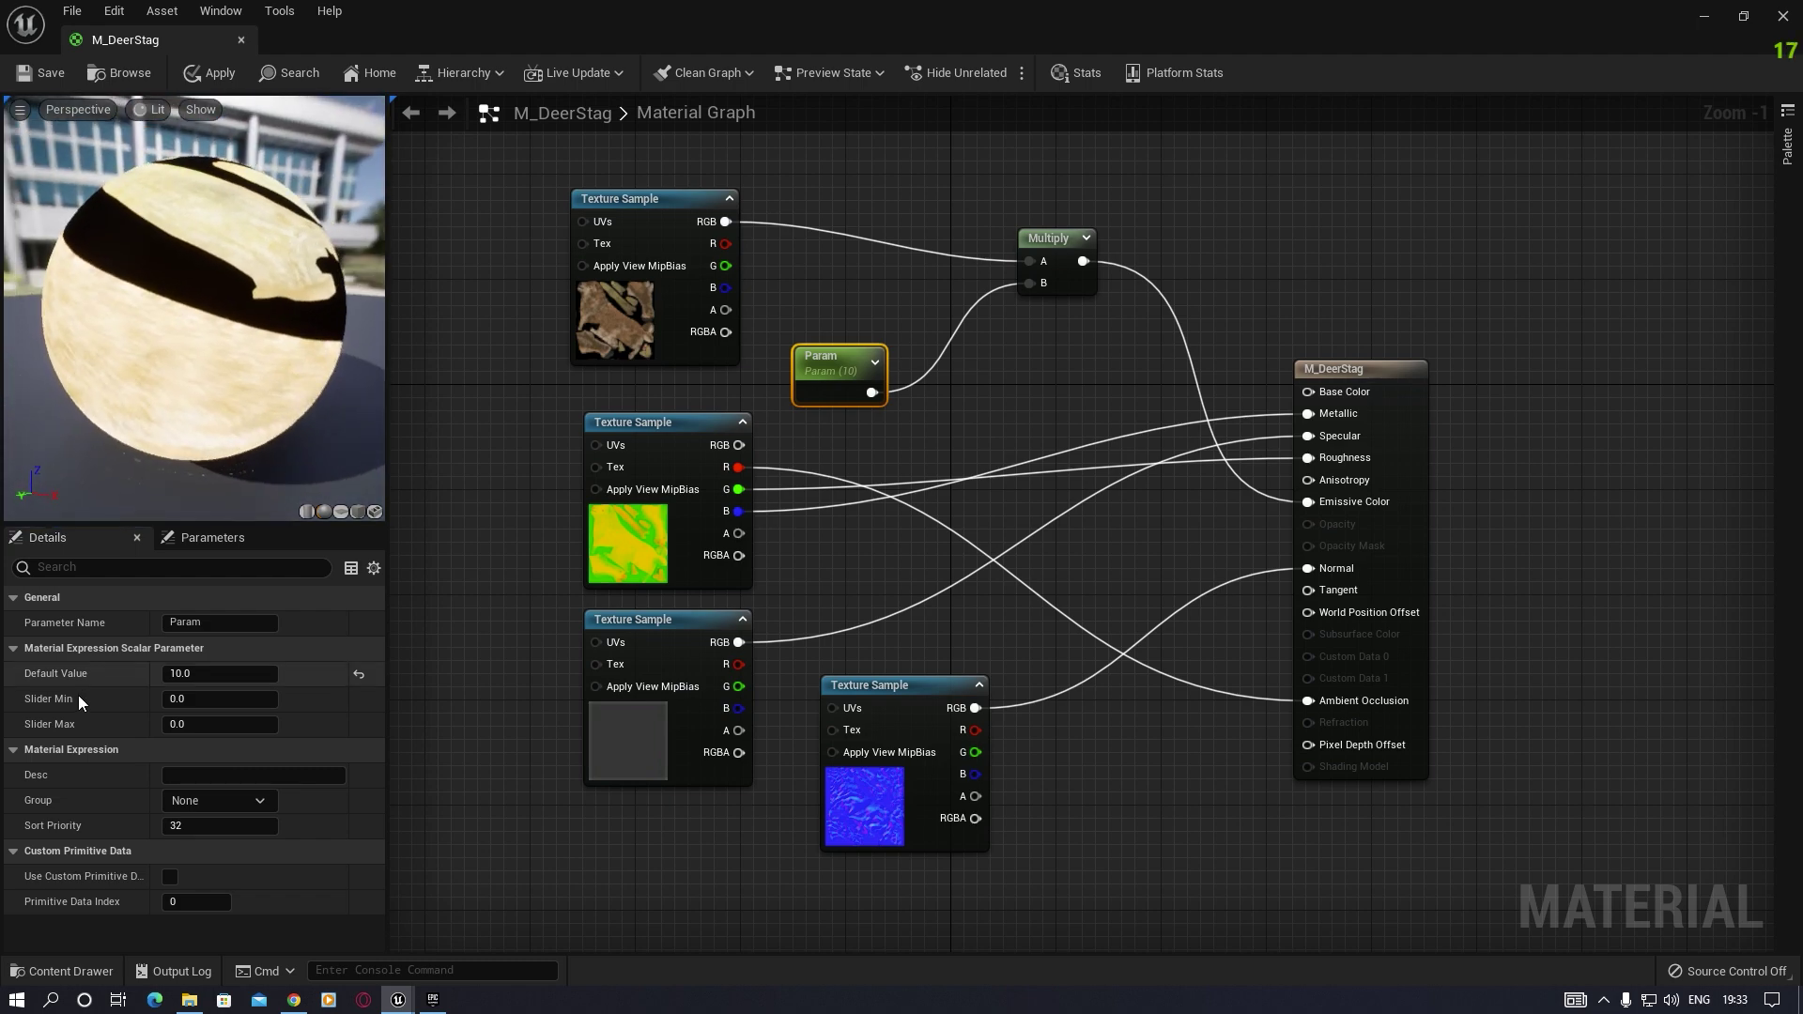
{"action": "left_click_drag", "start_coordinate": [220, 674], "coordinate": [199, 674]}
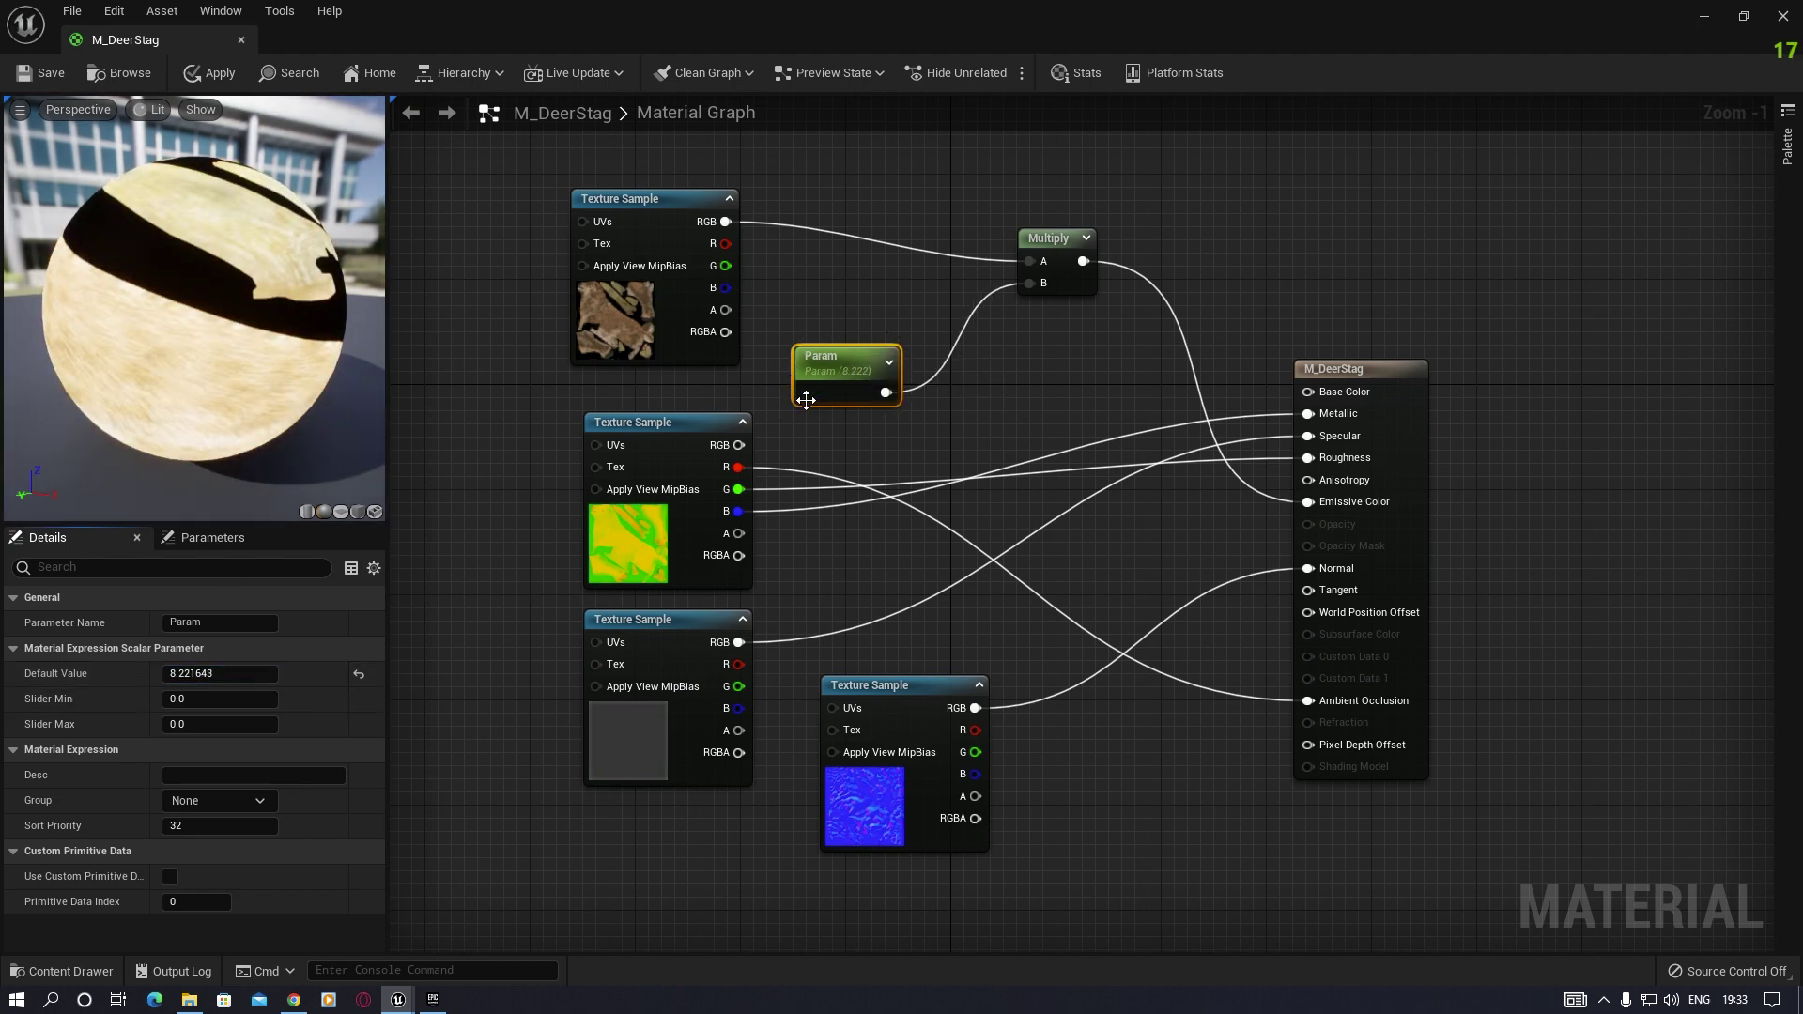
{"action": "left_click_drag", "start_coordinate": [824, 368], "coordinate": [863, 381]}
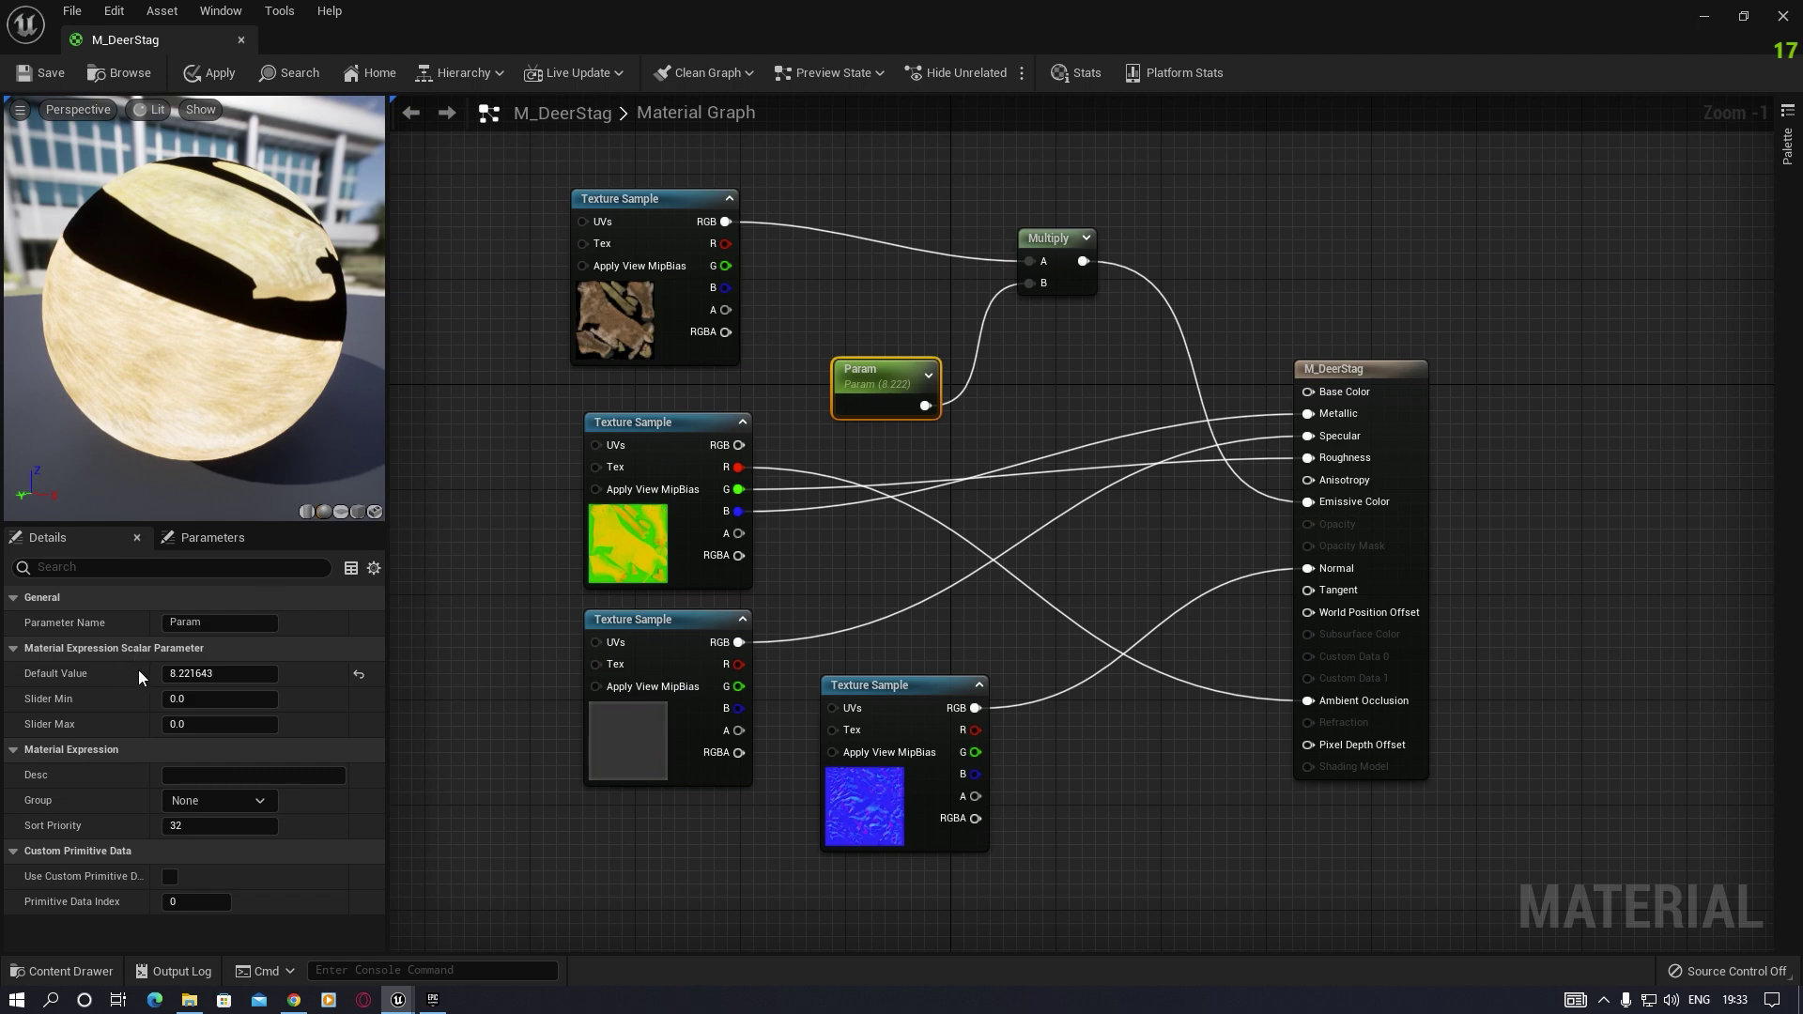
{"action": "left_click", "coordinate": [225, 674]}
{"action": "type", "text": "10"}
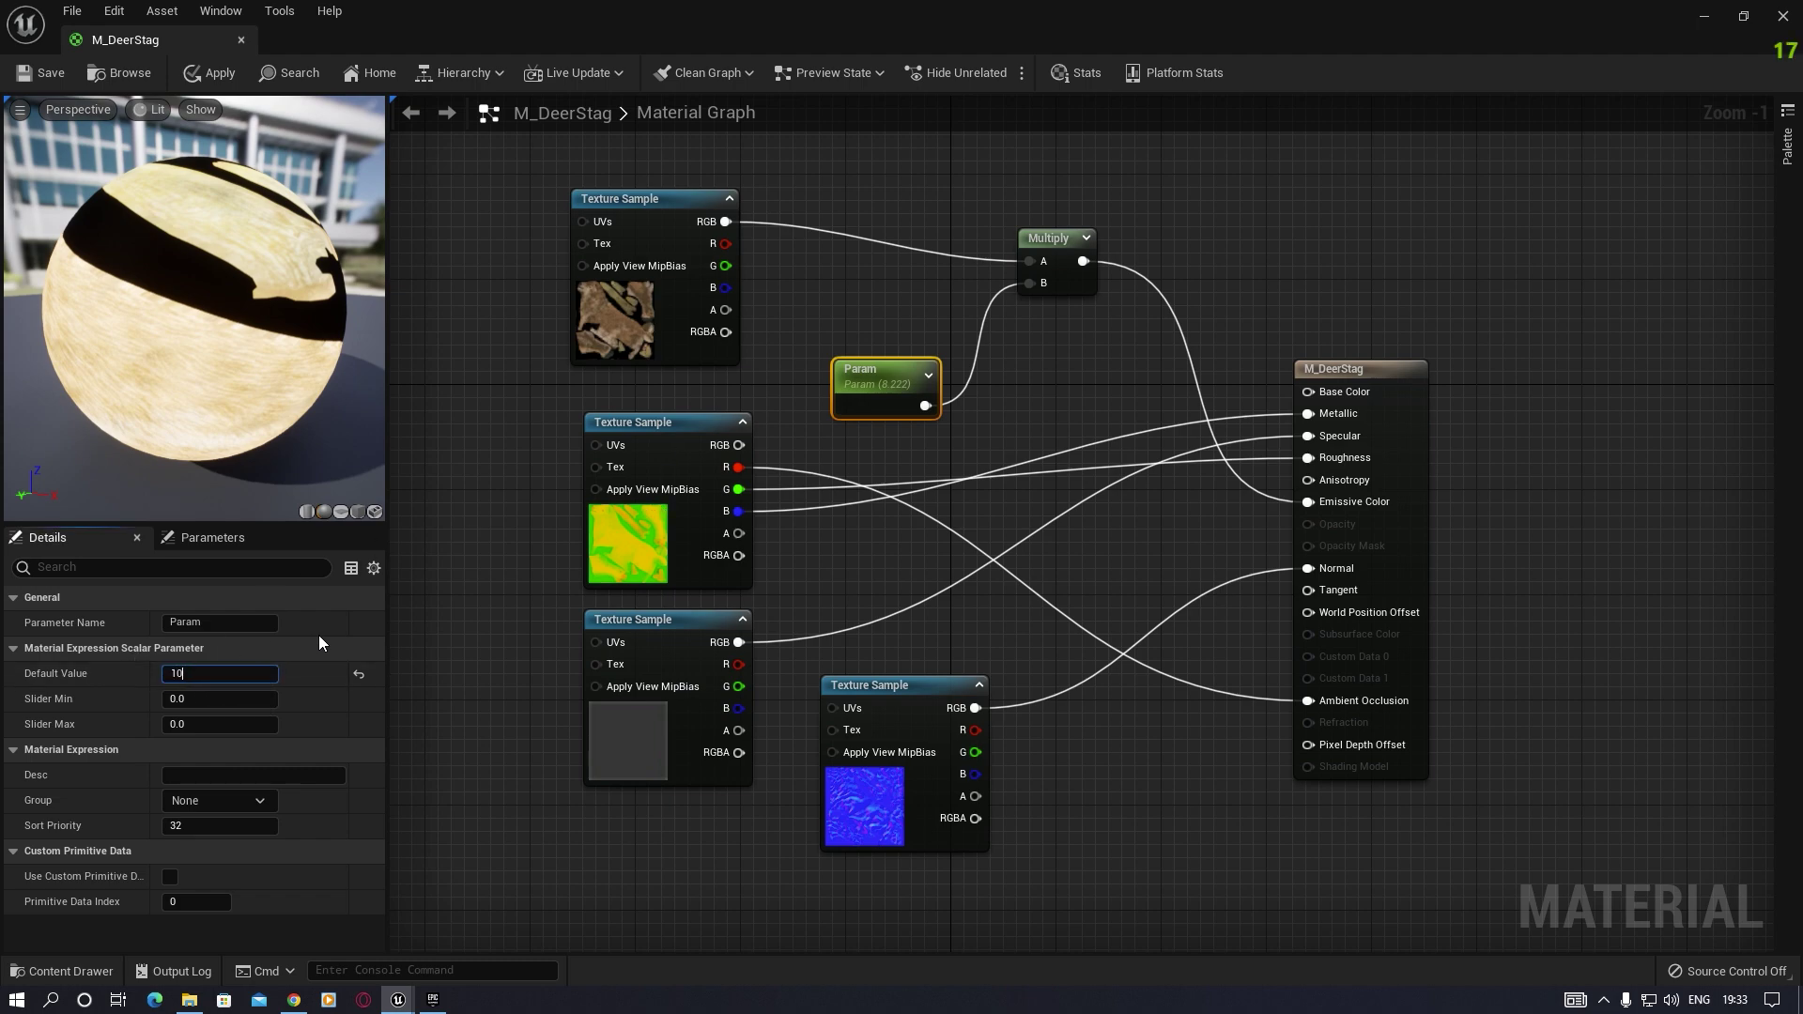
{"action": "key", "text": "Return"}
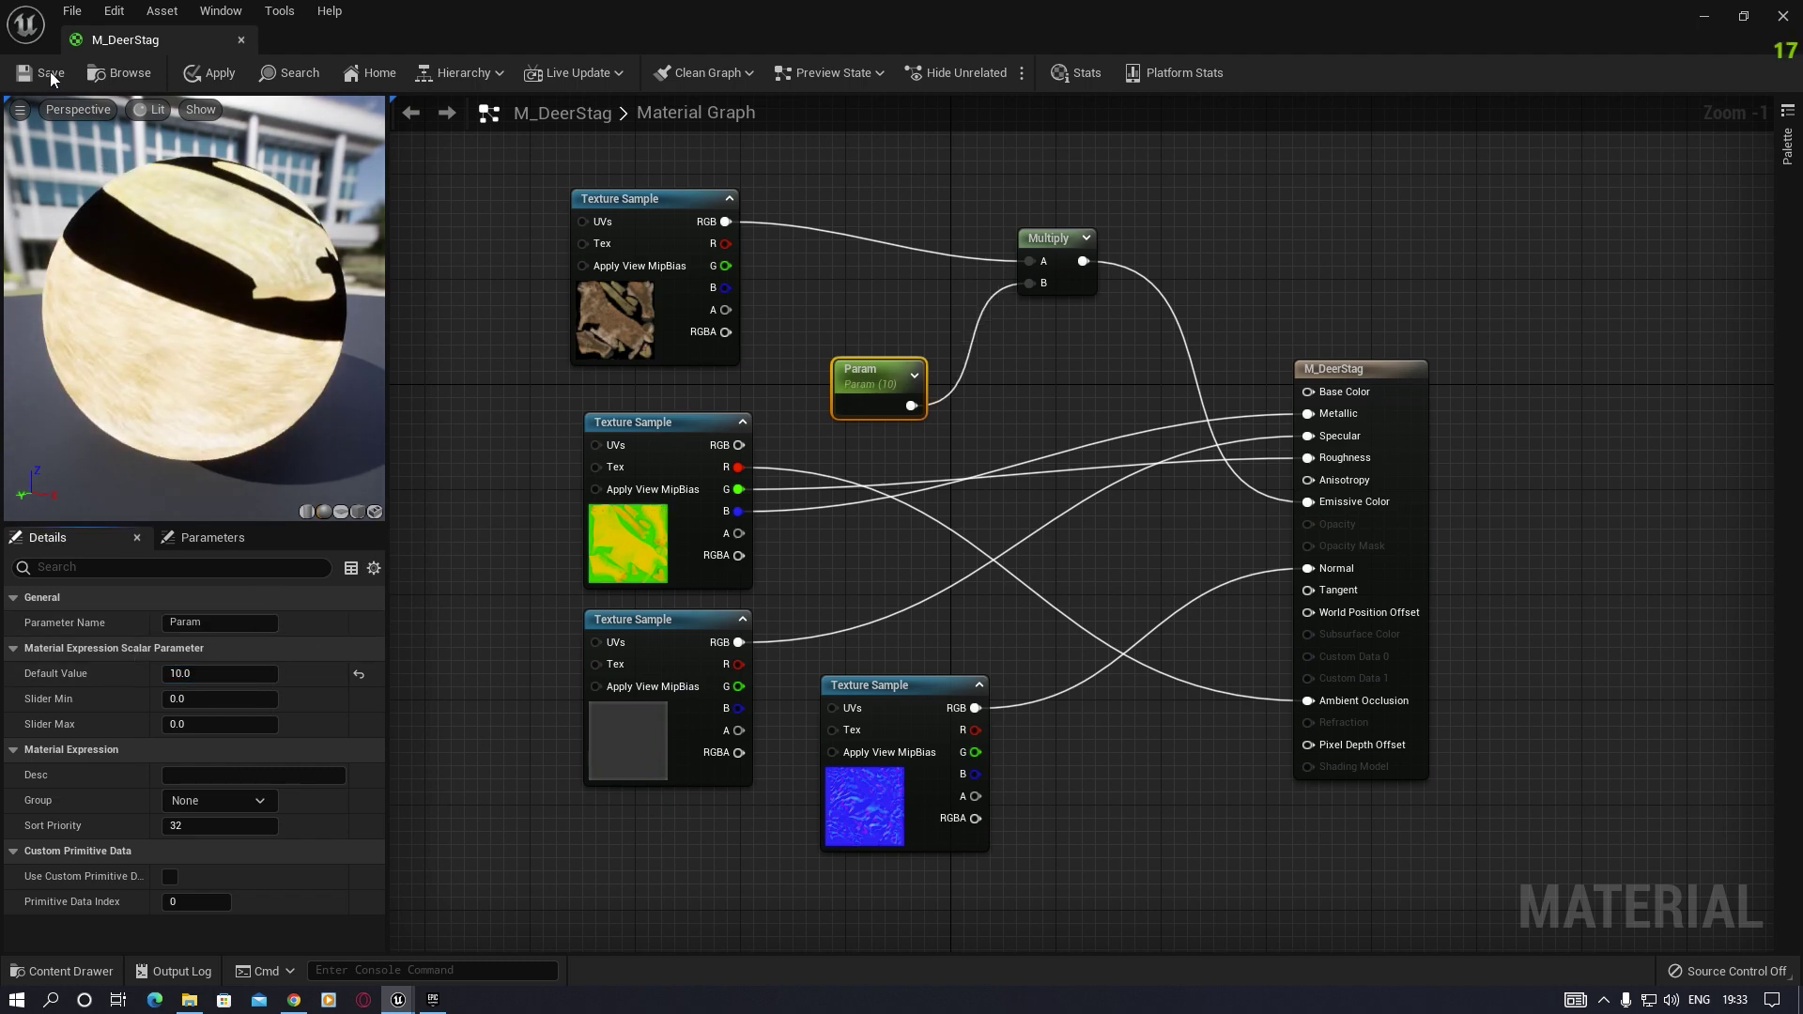
Step: Apply and save the M_DeerStag material, and close its editor to return to the stag in the level
{"action": "left_click", "coordinate": [218, 75]}
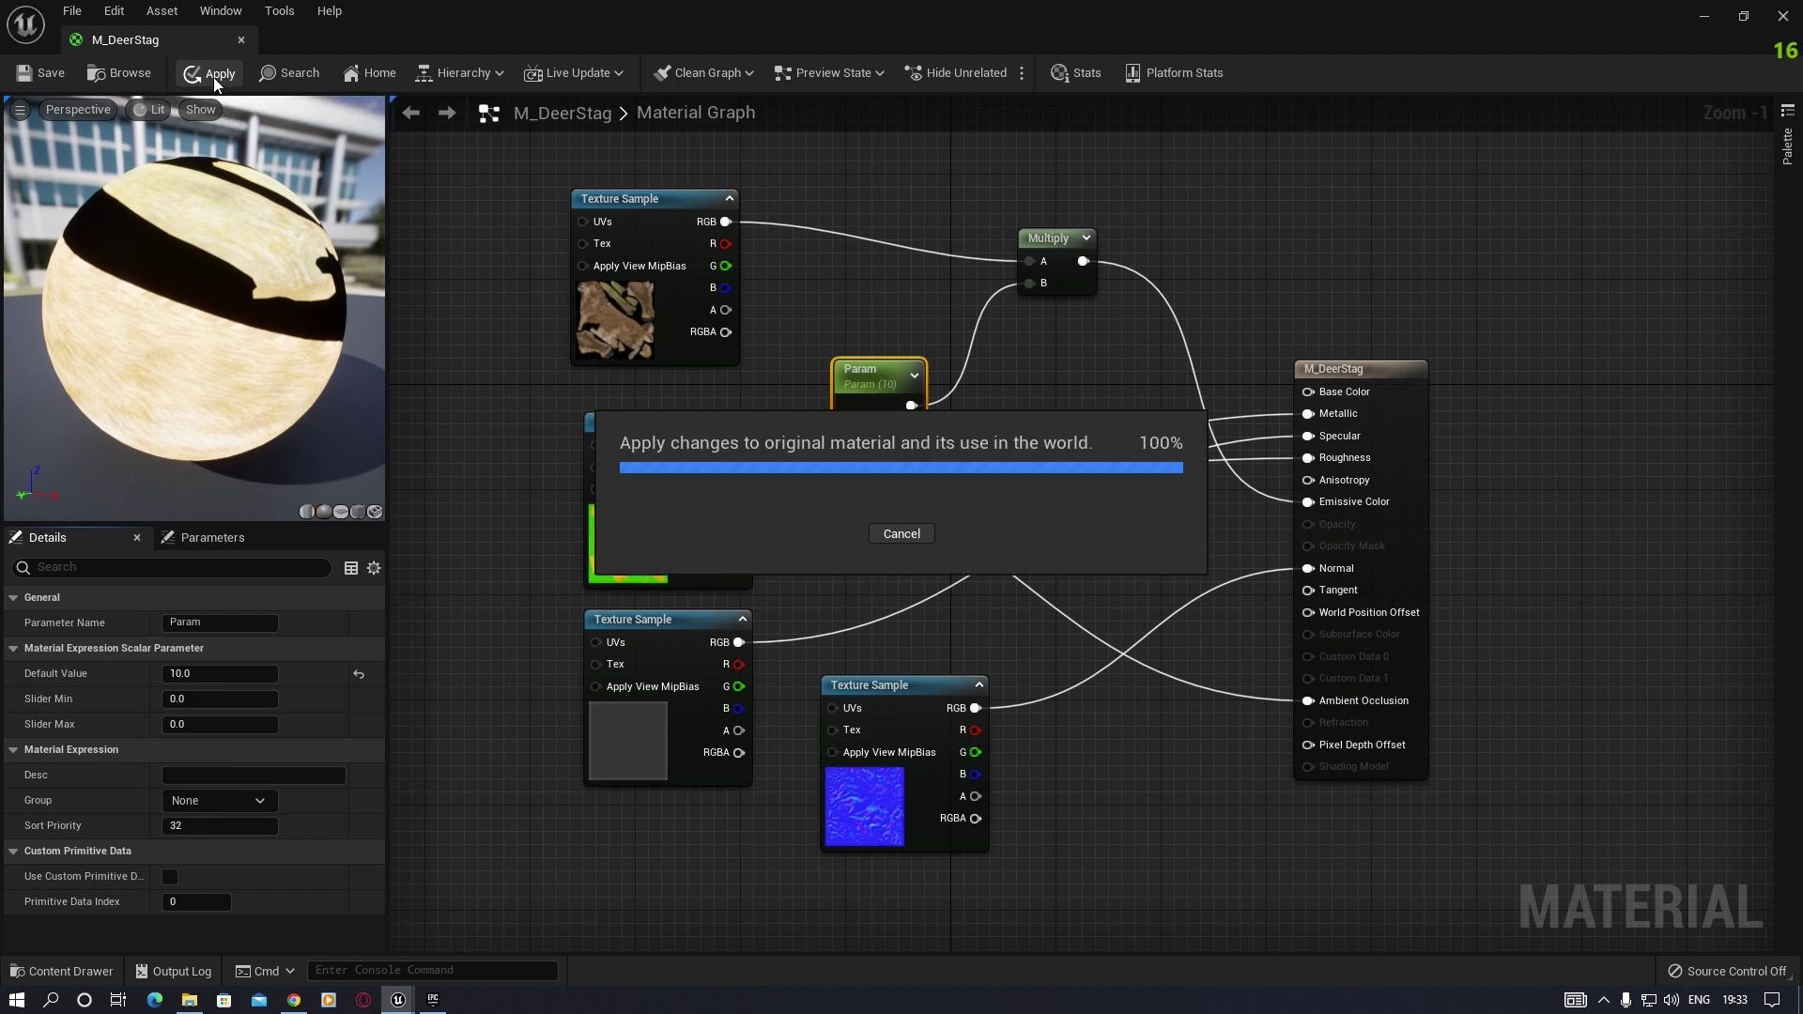
{"action": "left_click", "coordinate": [40, 74]}
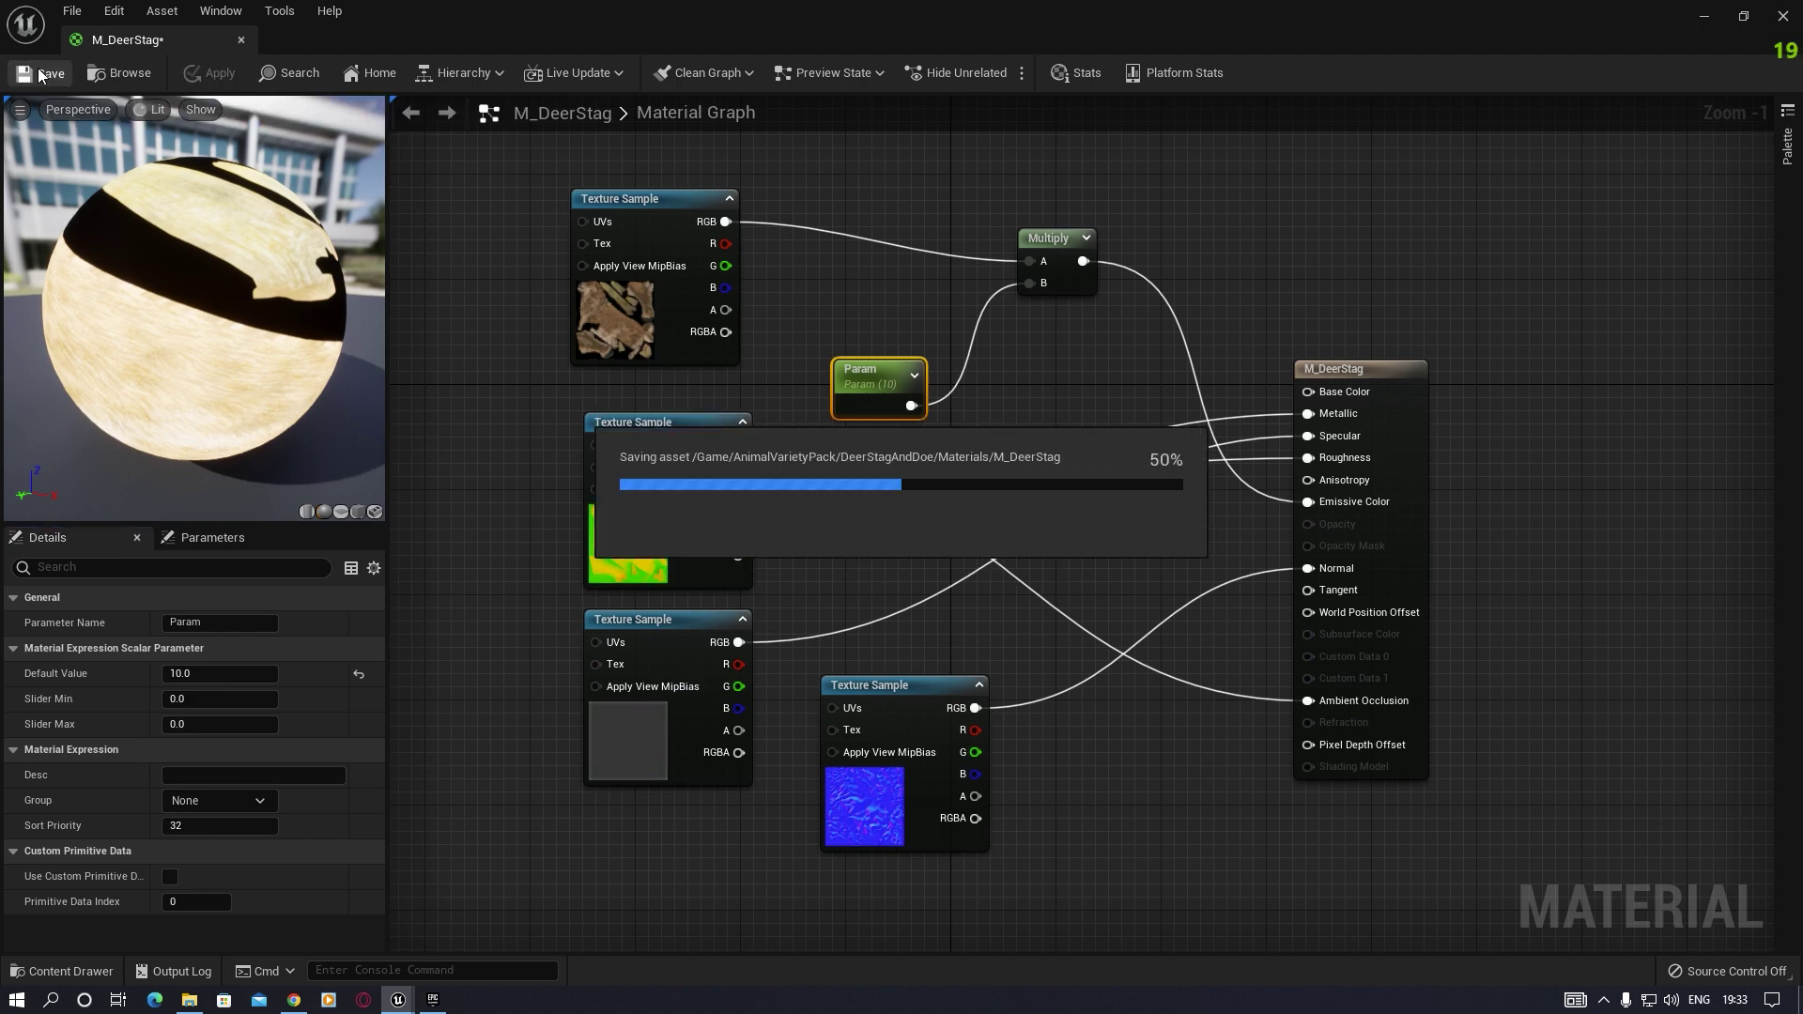
{"action": "left_click", "coordinate": [1783, 16]}
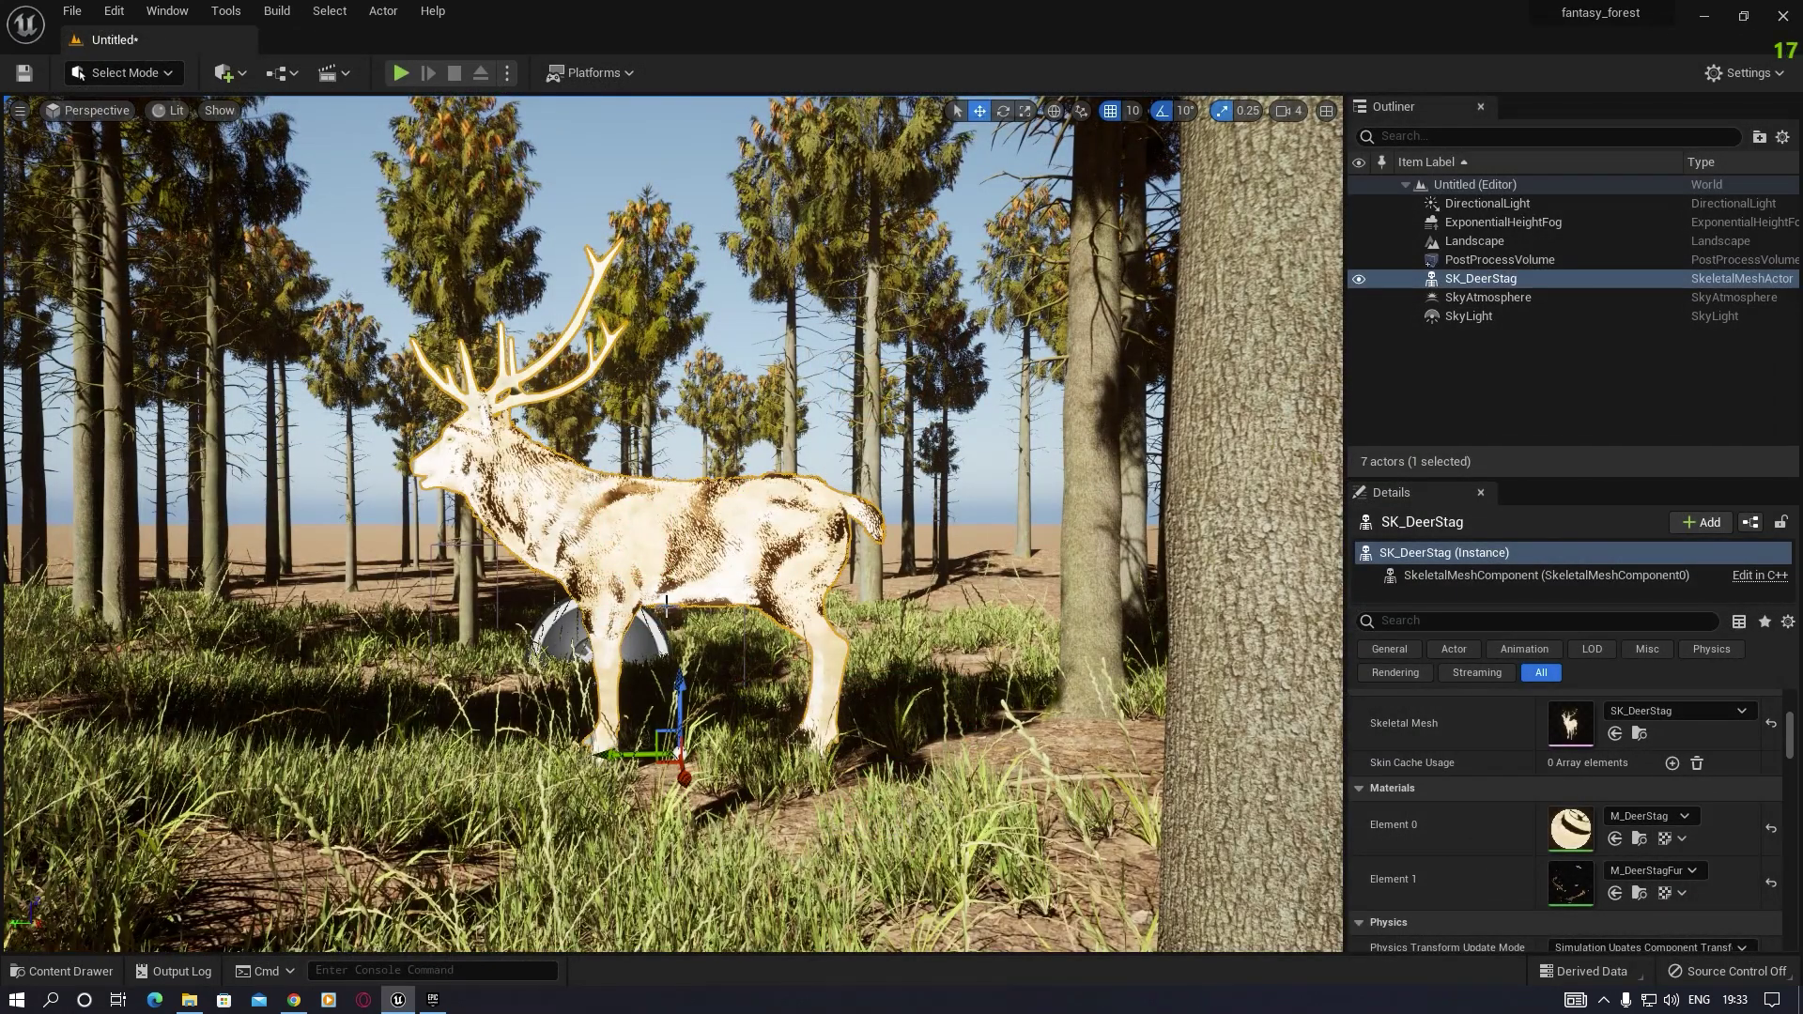
{"action": "mouse_move", "coordinate": [732, 525]}
{"action": "right_mouse_down"}
{"action": "mouse_move", "coordinate": [850, 573]}
{"action": "mouse_move", "coordinate": [690, 516]}
{"action": "mouse_move", "coordinate": [732, 525]}
{"action": "right_mouse_up"}
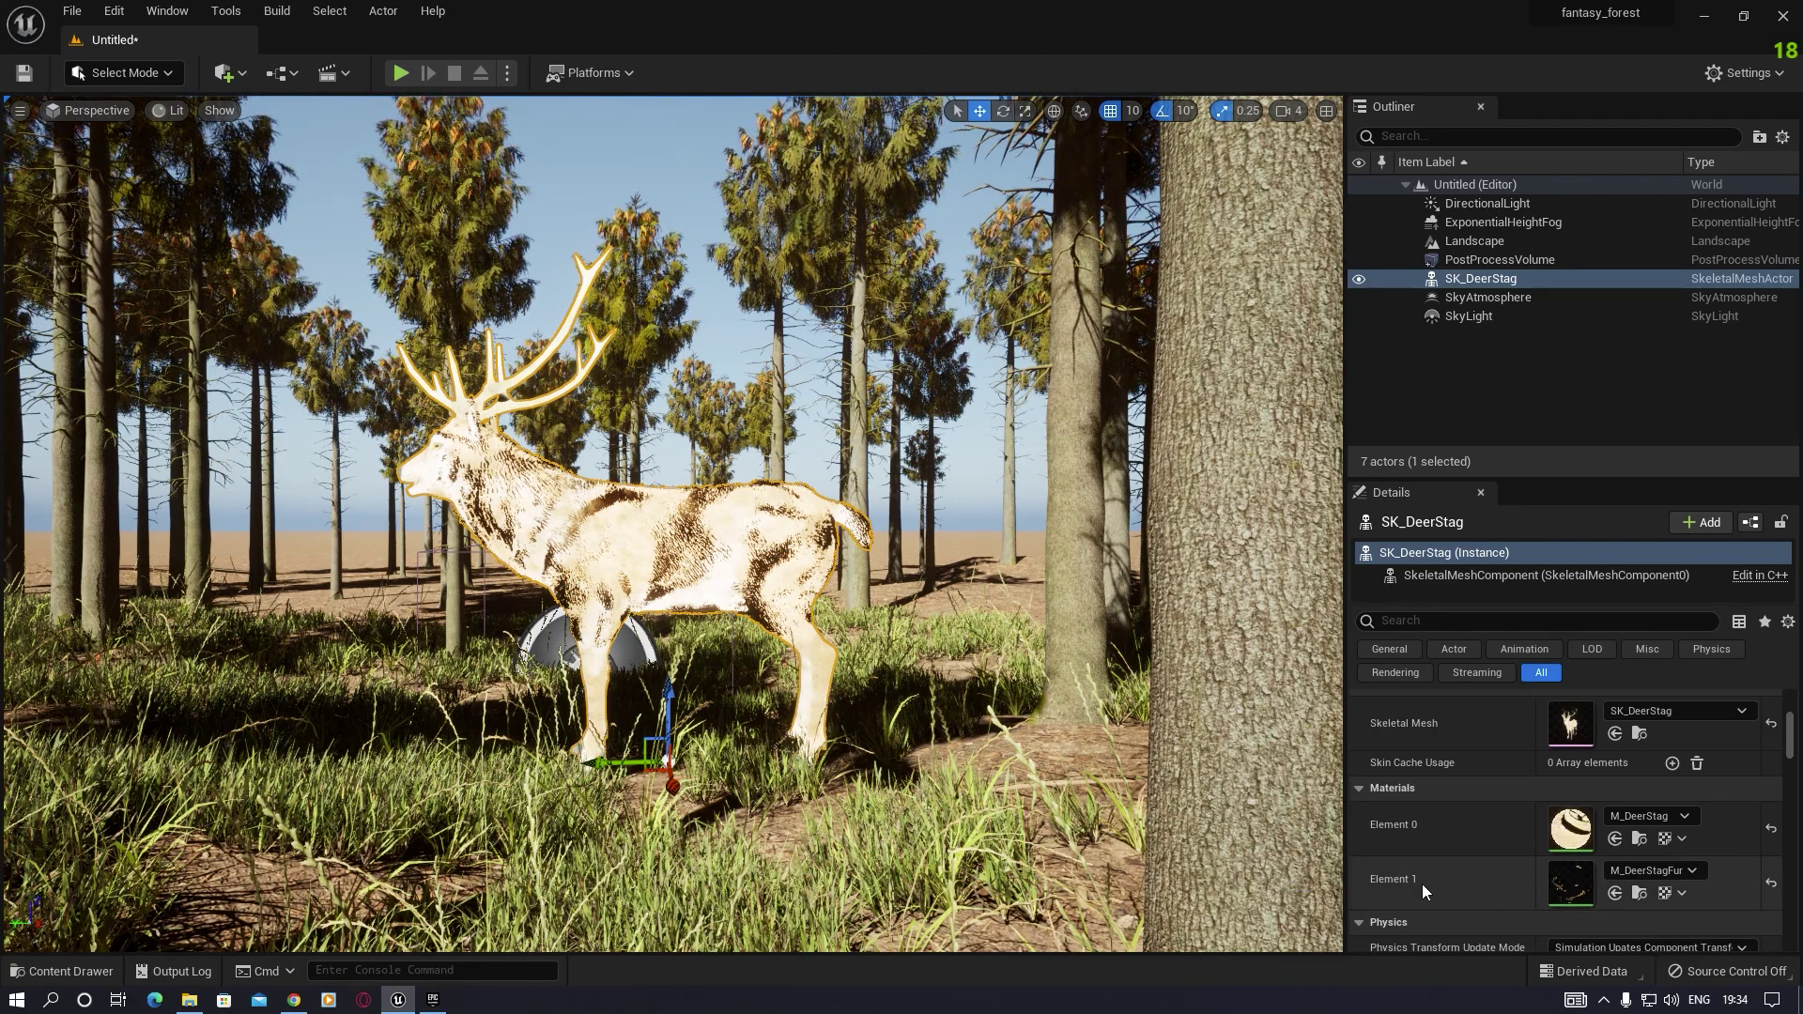
Step: Open the stag's Element 1 material, M_DeerStagFur, and add a scalar parameter node and a Multiply node to its graph
{"action": "double_click", "coordinate": [1570, 884]}
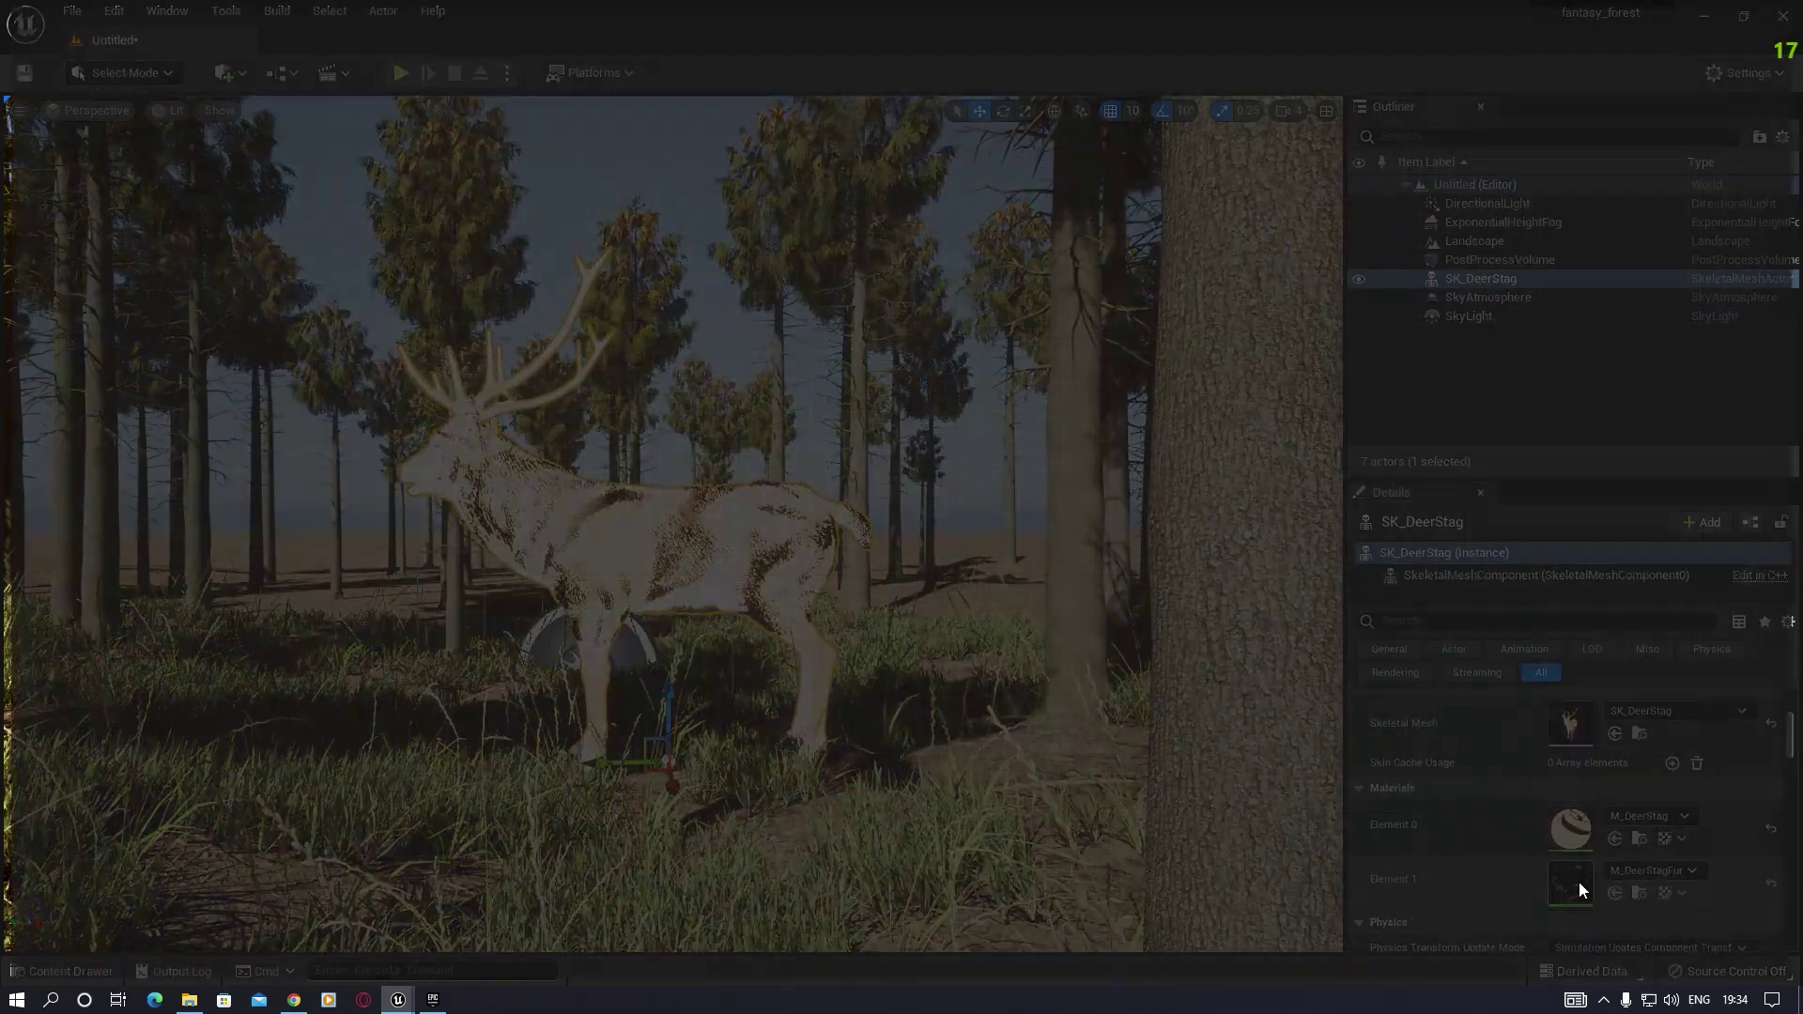
{"action": "right_click_drag", "start_coordinate": [718, 280], "coordinate": [1023, 414]}
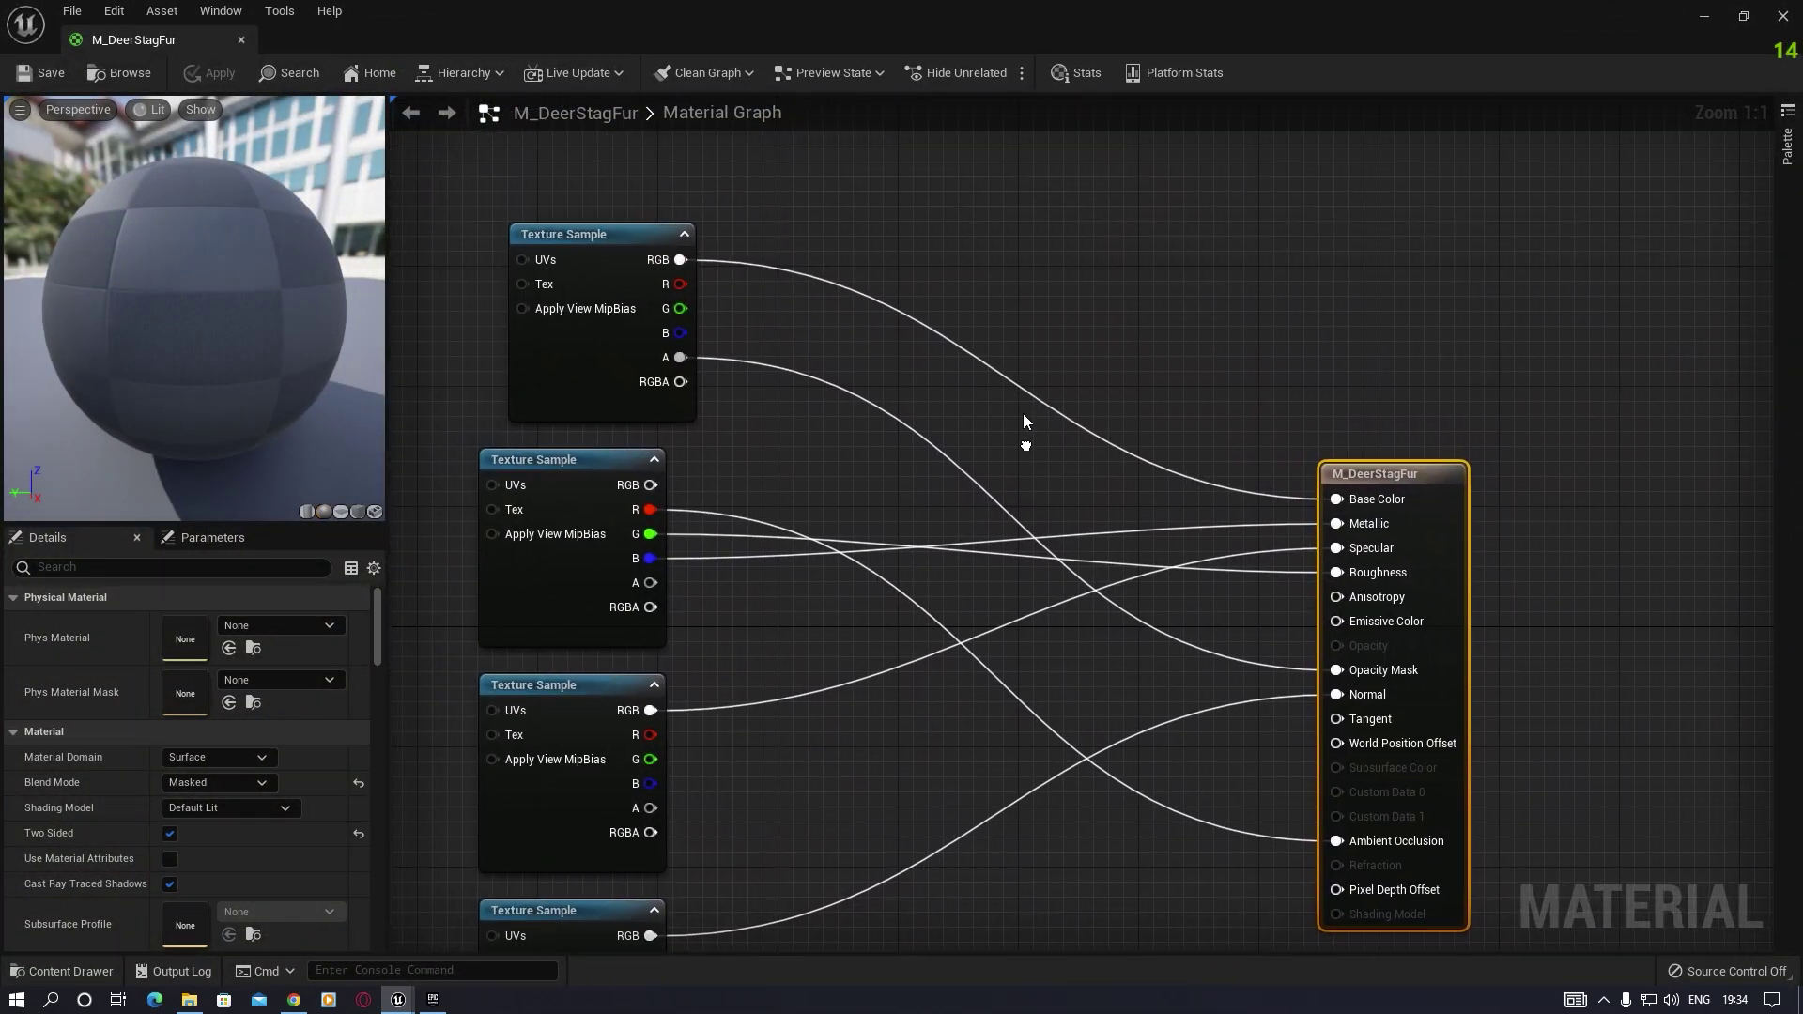
{"action": "left_click", "coordinate": [1062, 325]}
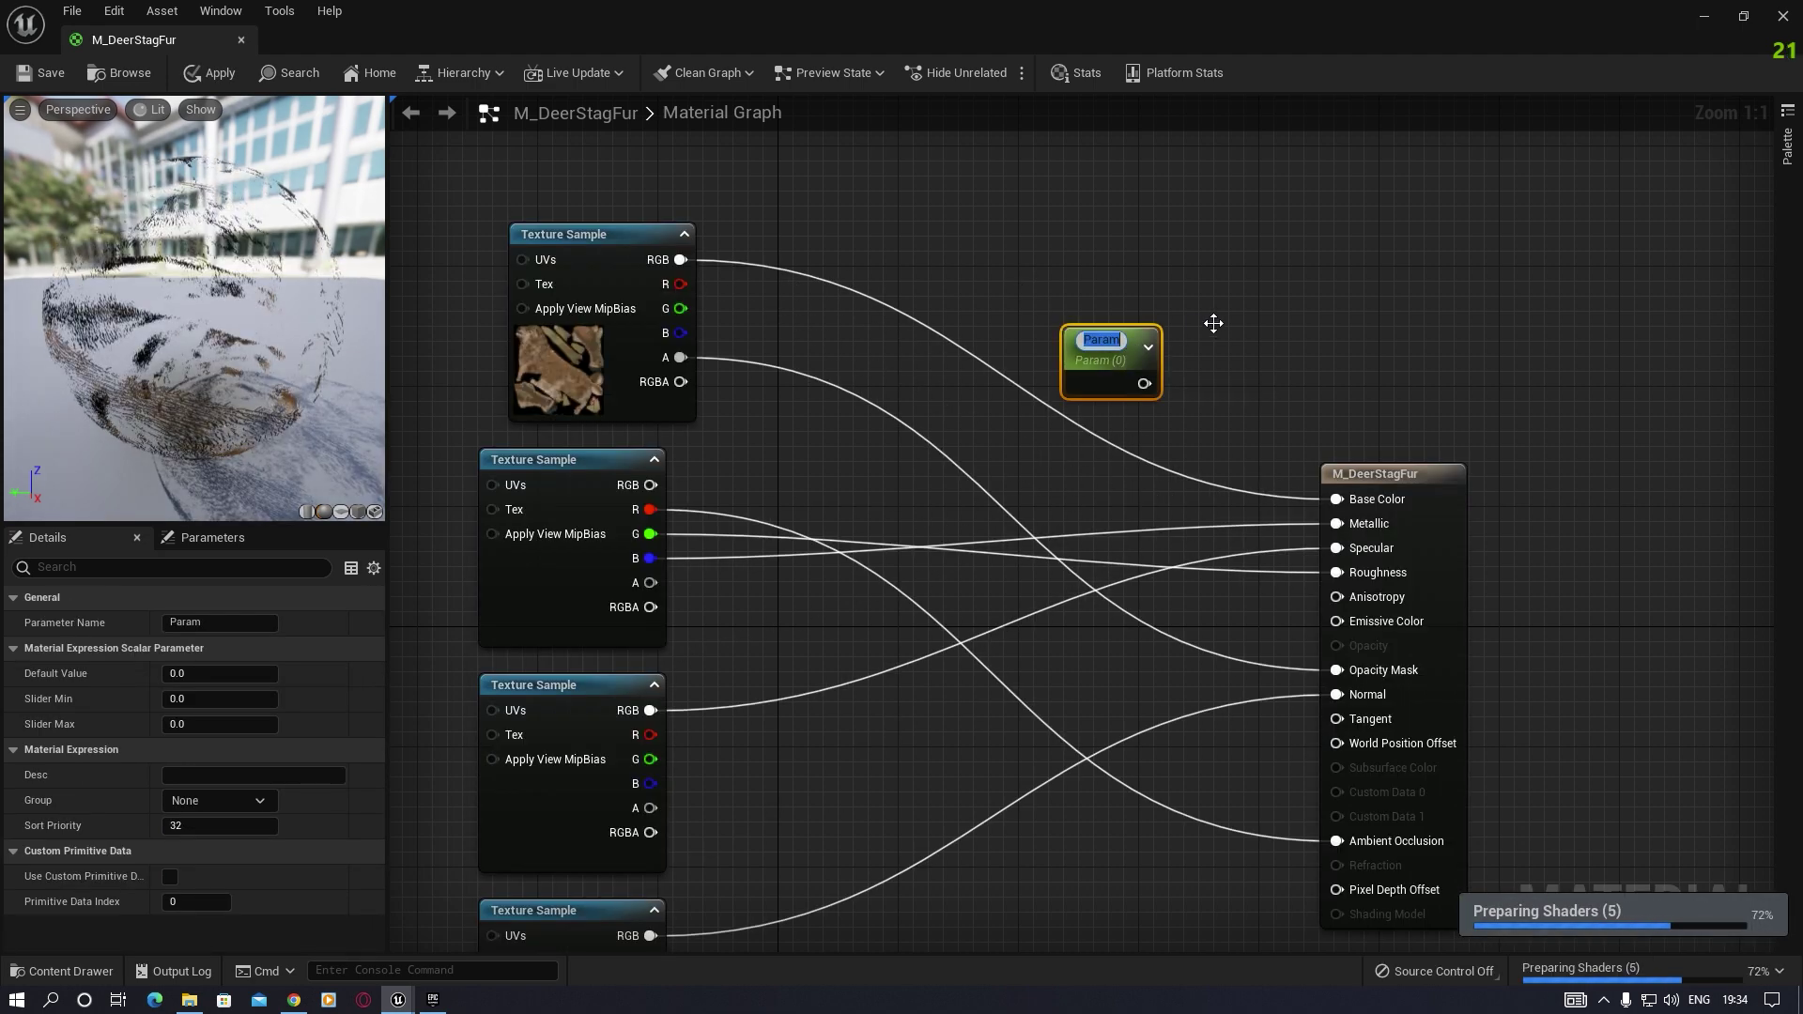
{"action": "left_click_drag", "start_coordinate": [1117, 350], "coordinate": [955, 366]}
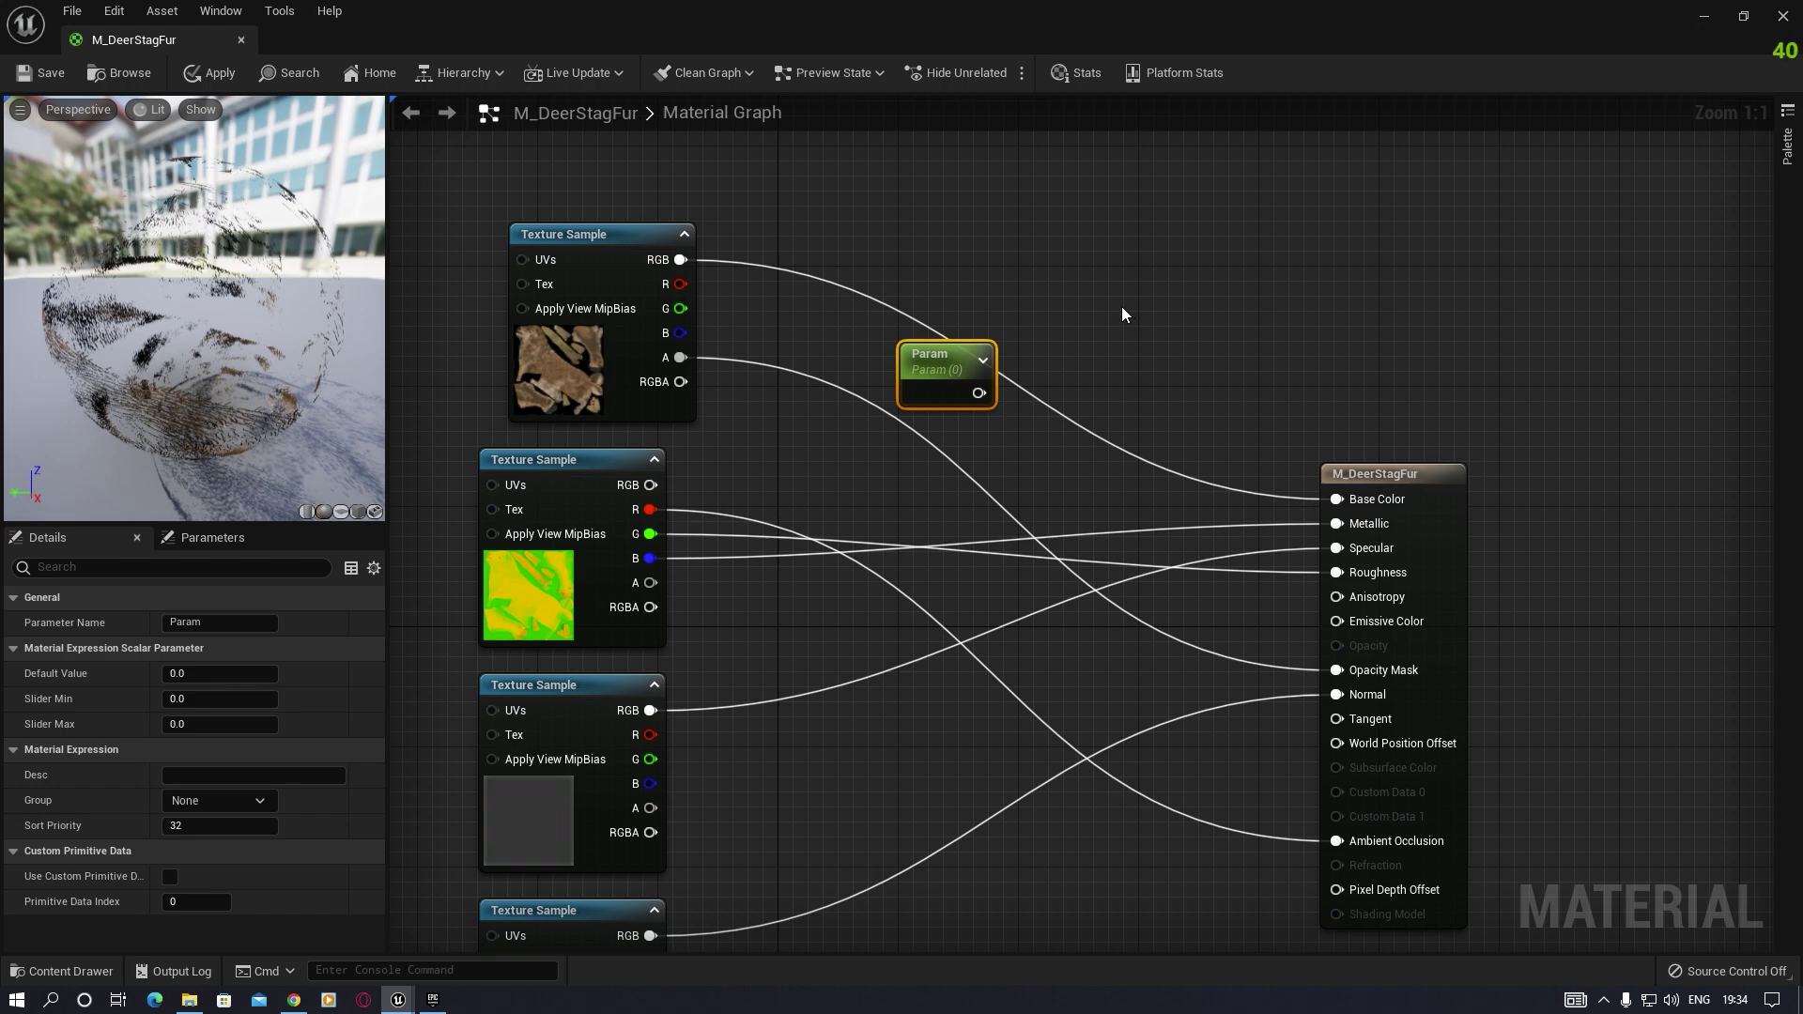
{"action": "left_click", "coordinate": [1075, 298]}
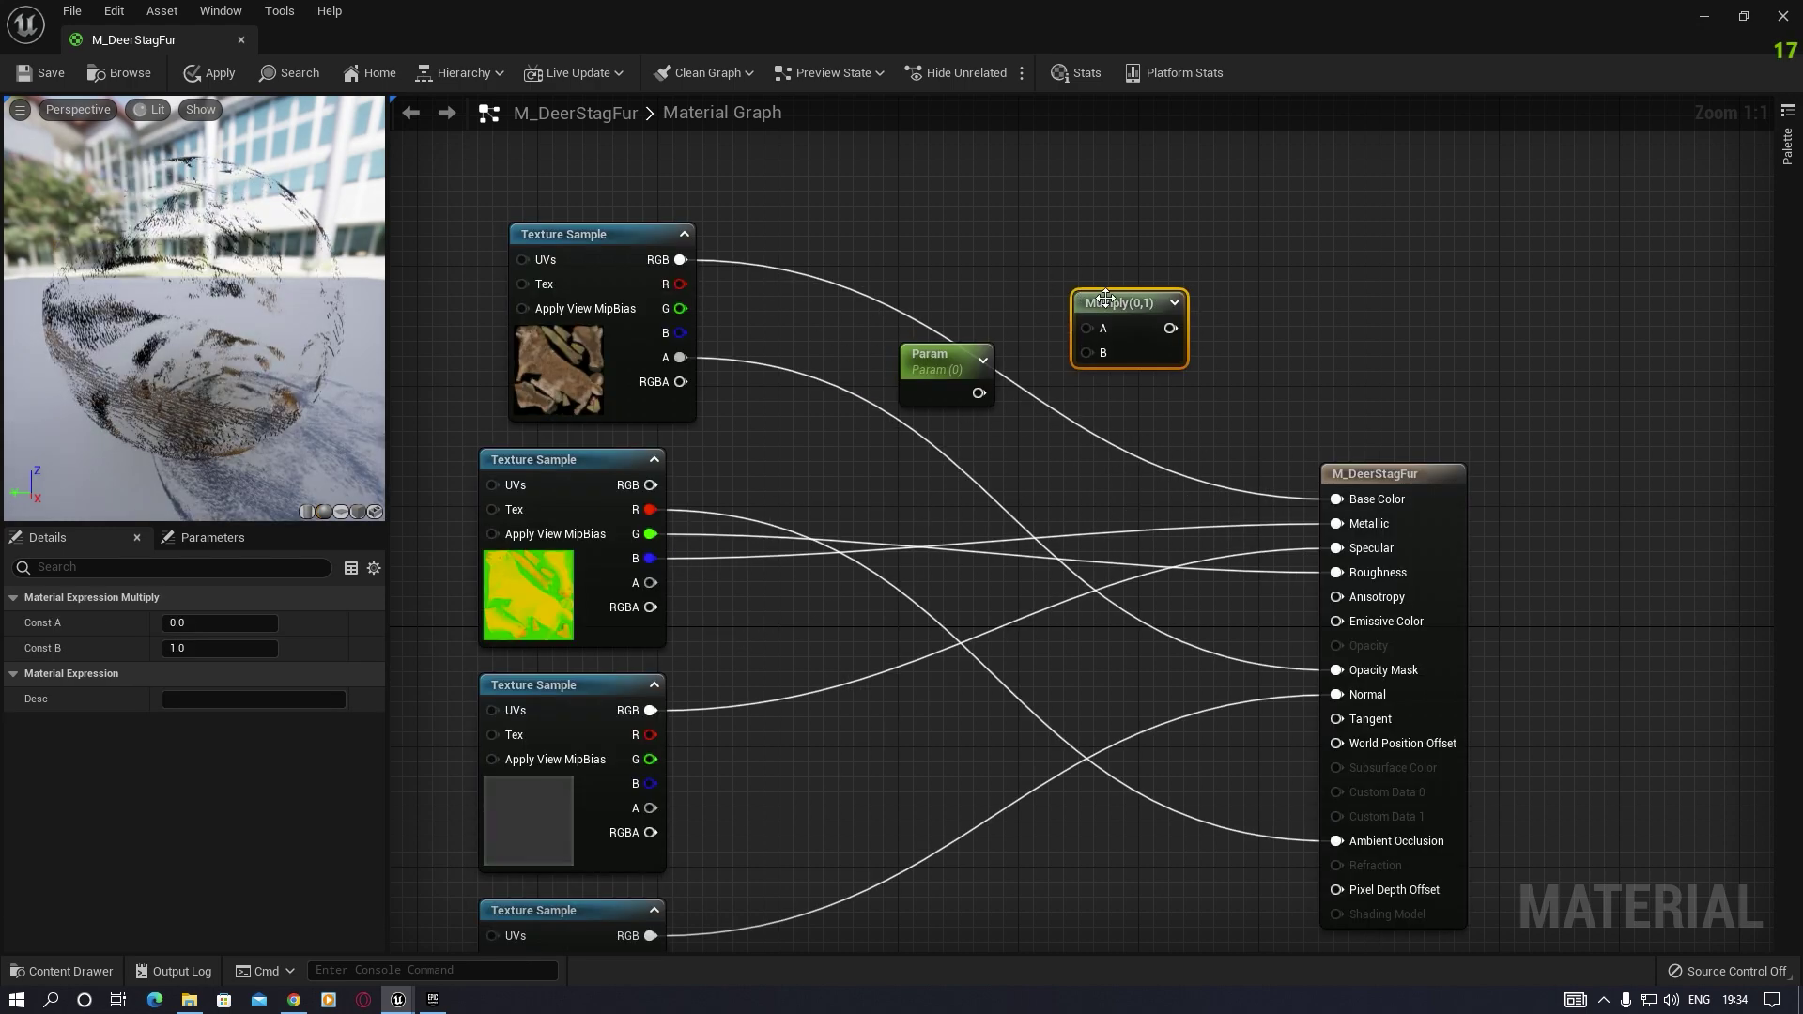
{"action": "left_click_drag", "start_coordinate": [1113, 306], "coordinate": [1073, 283]}
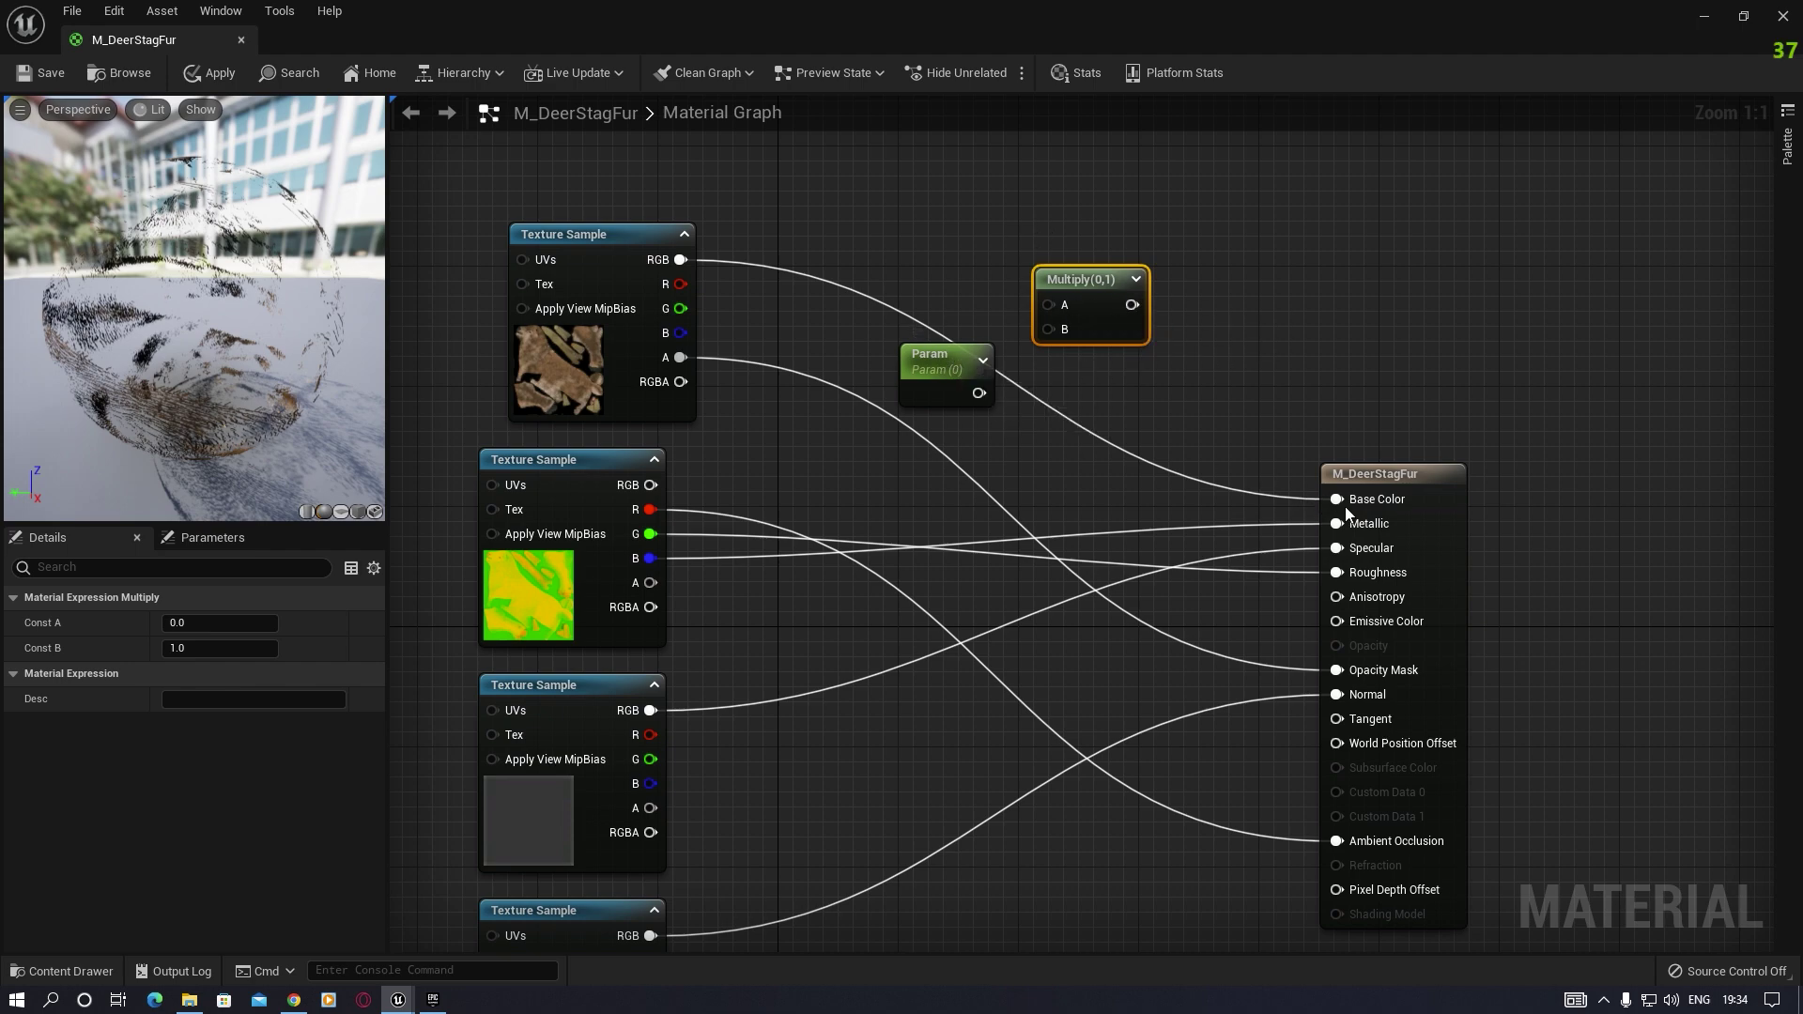
Step: Feed the fur's base colour texture multiplied by the parameter into Emissive Color instead of Base Color, with a parameter default value of 10
{"action": "left_click_drag", "start_coordinate": [1337, 499], "coordinate": [1057, 308], "text": "ctrl"}
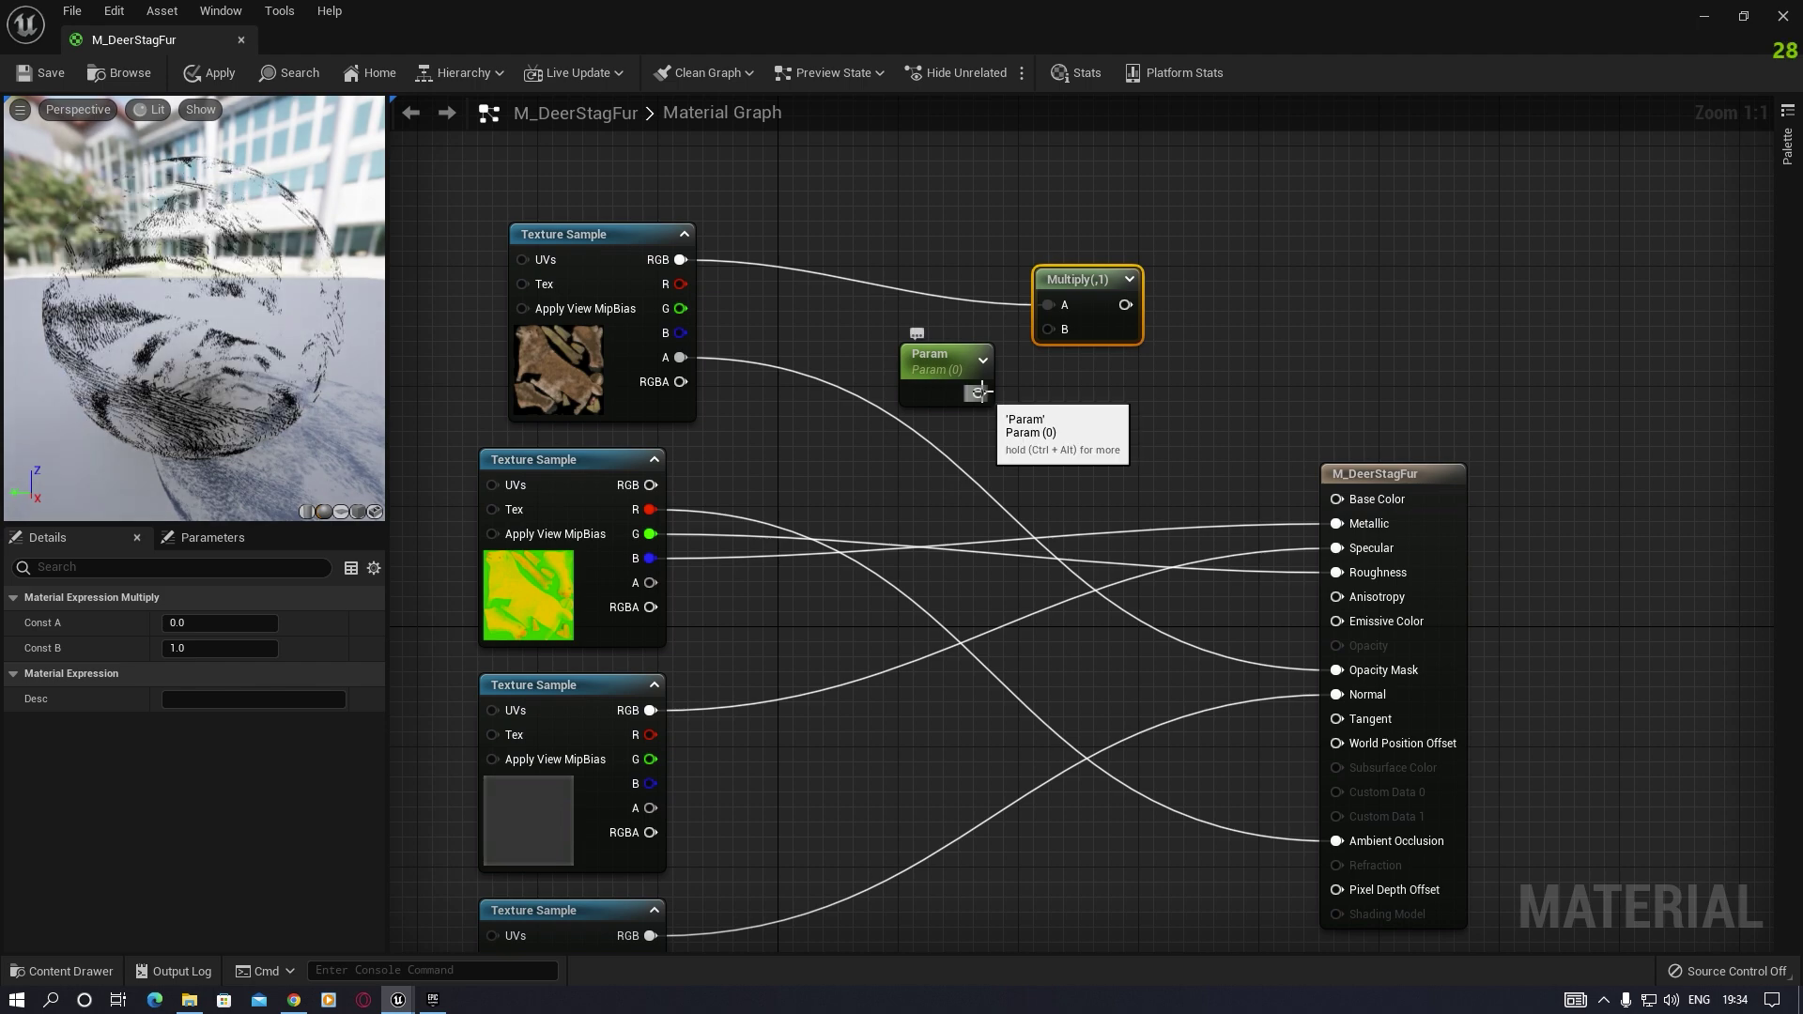
{"action": "left_click_drag", "start_coordinate": [980, 392], "coordinate": [1337, 622]}
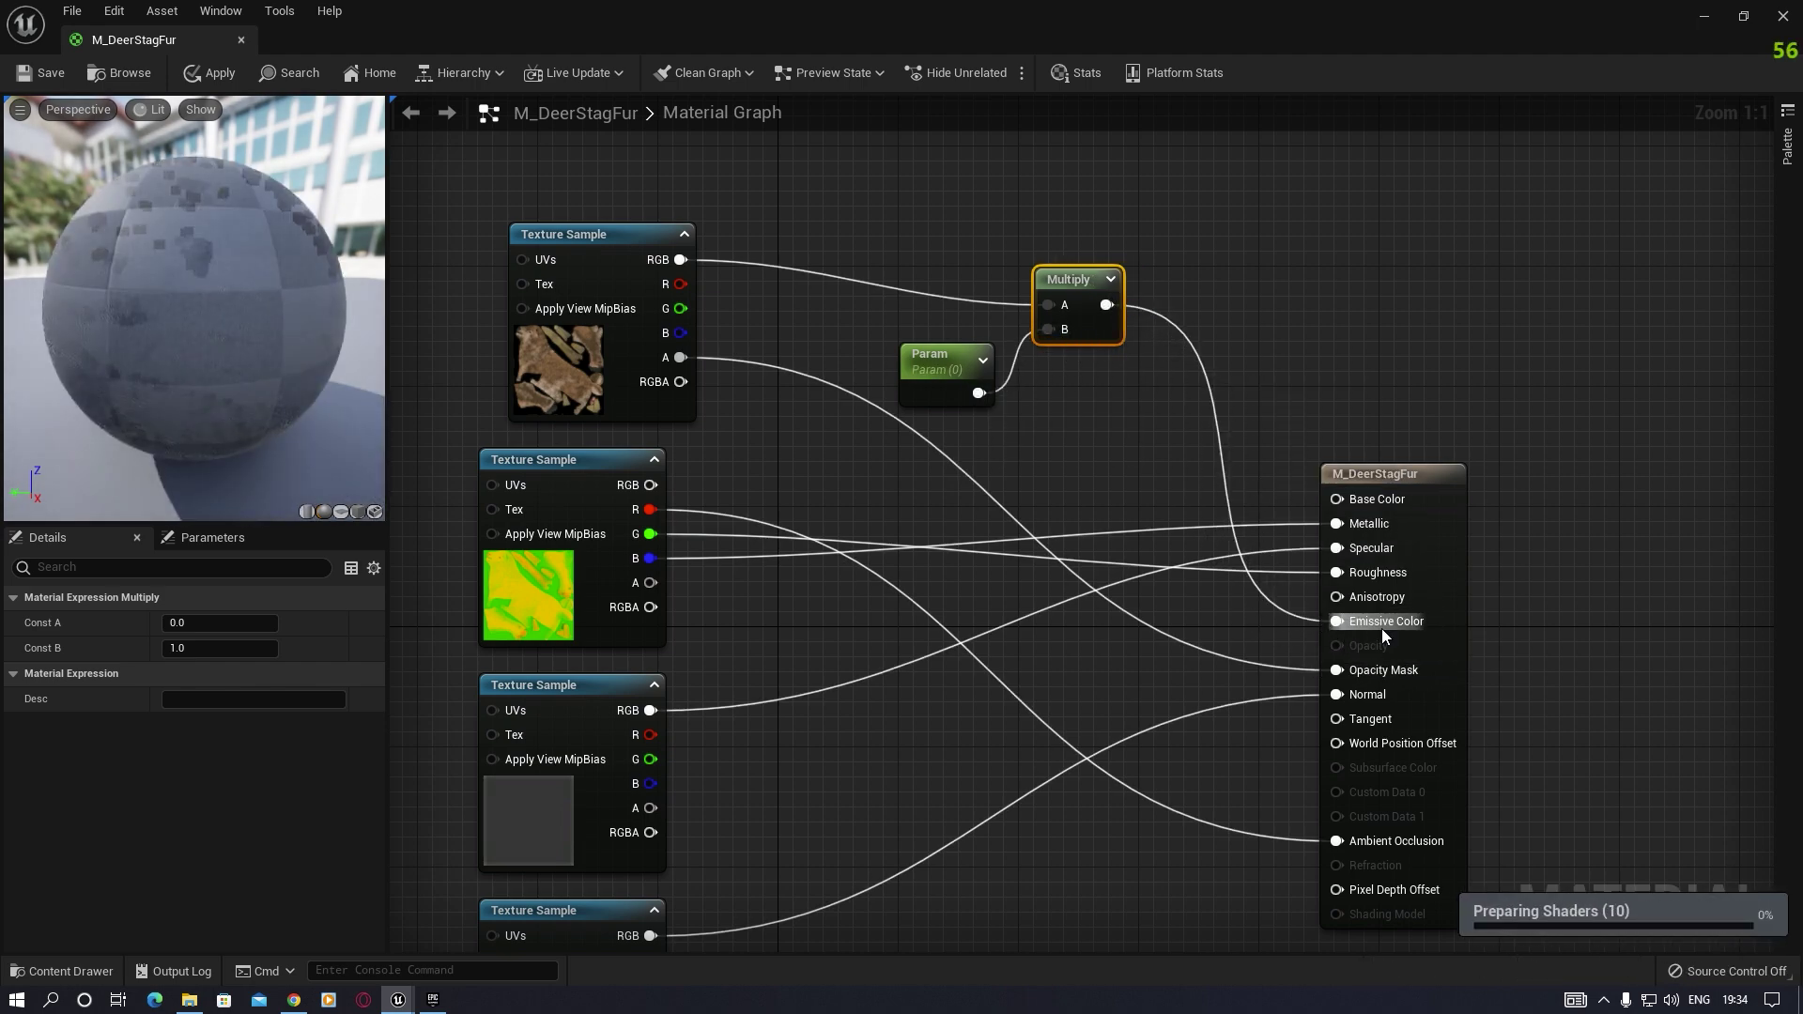
{"action": "left_click", "coordinate": [937, 364]}
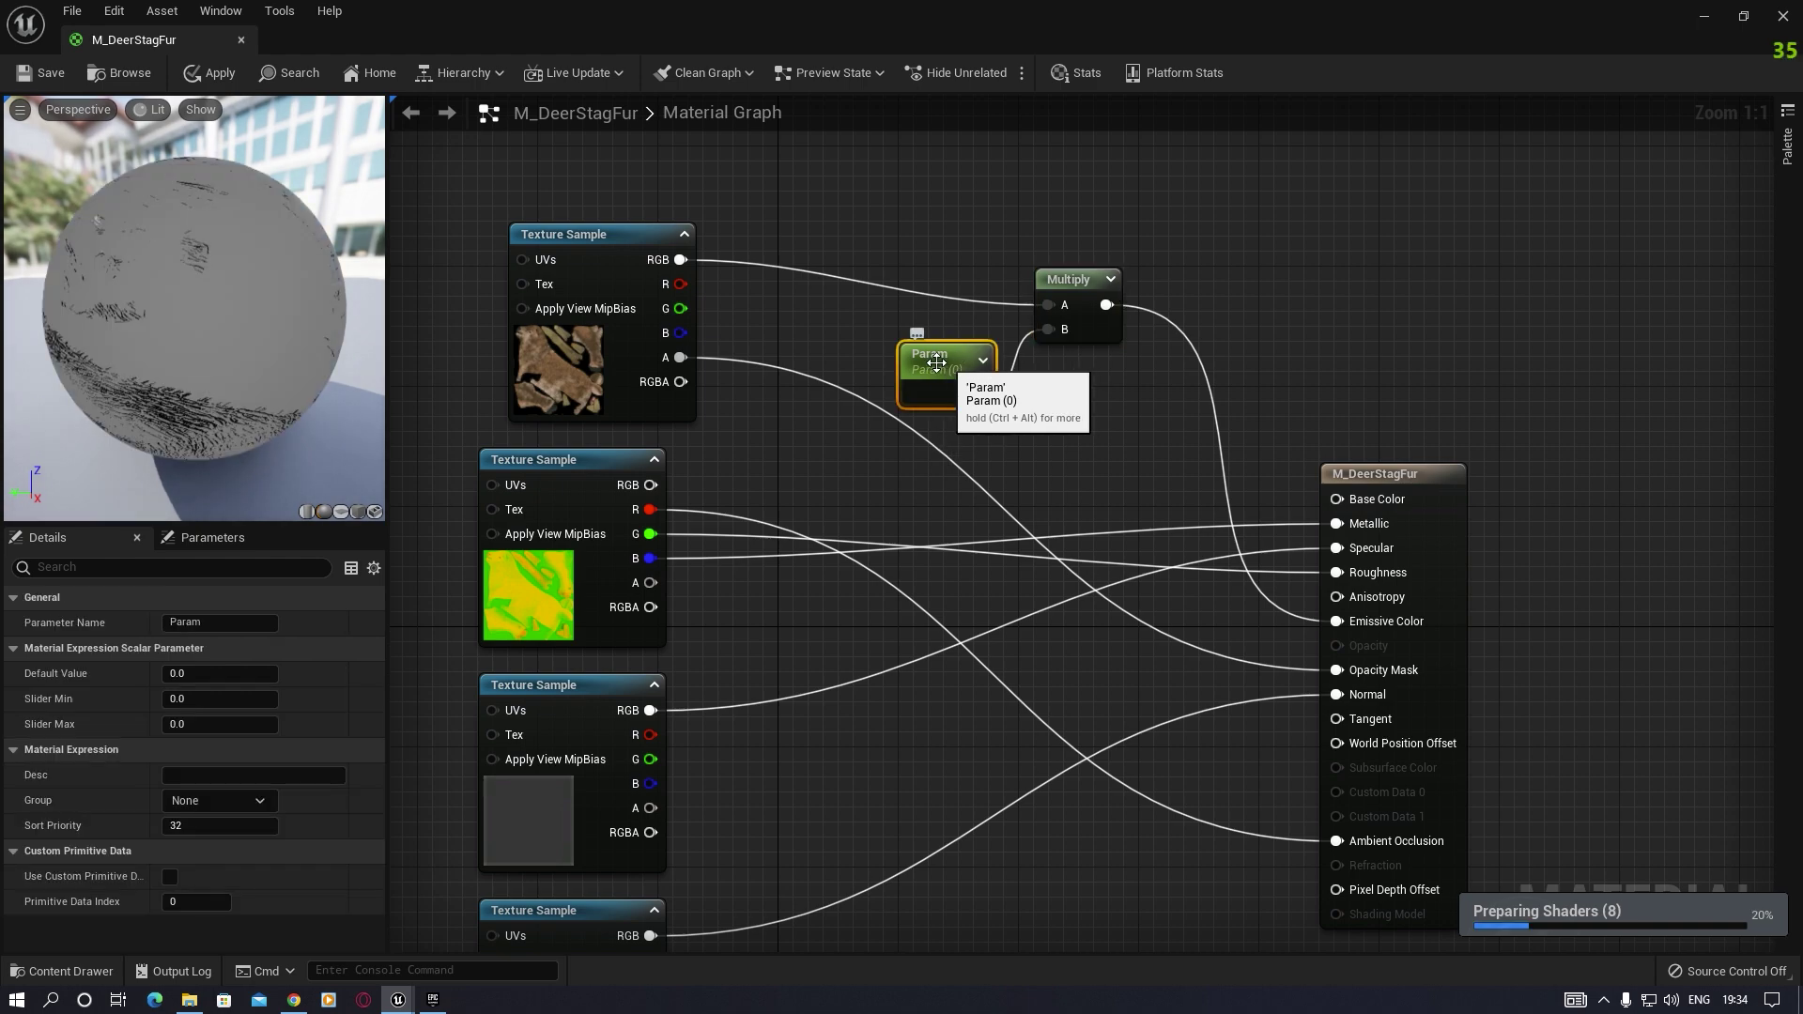
{"action": "left_click", "coordinate": [219, 673]}
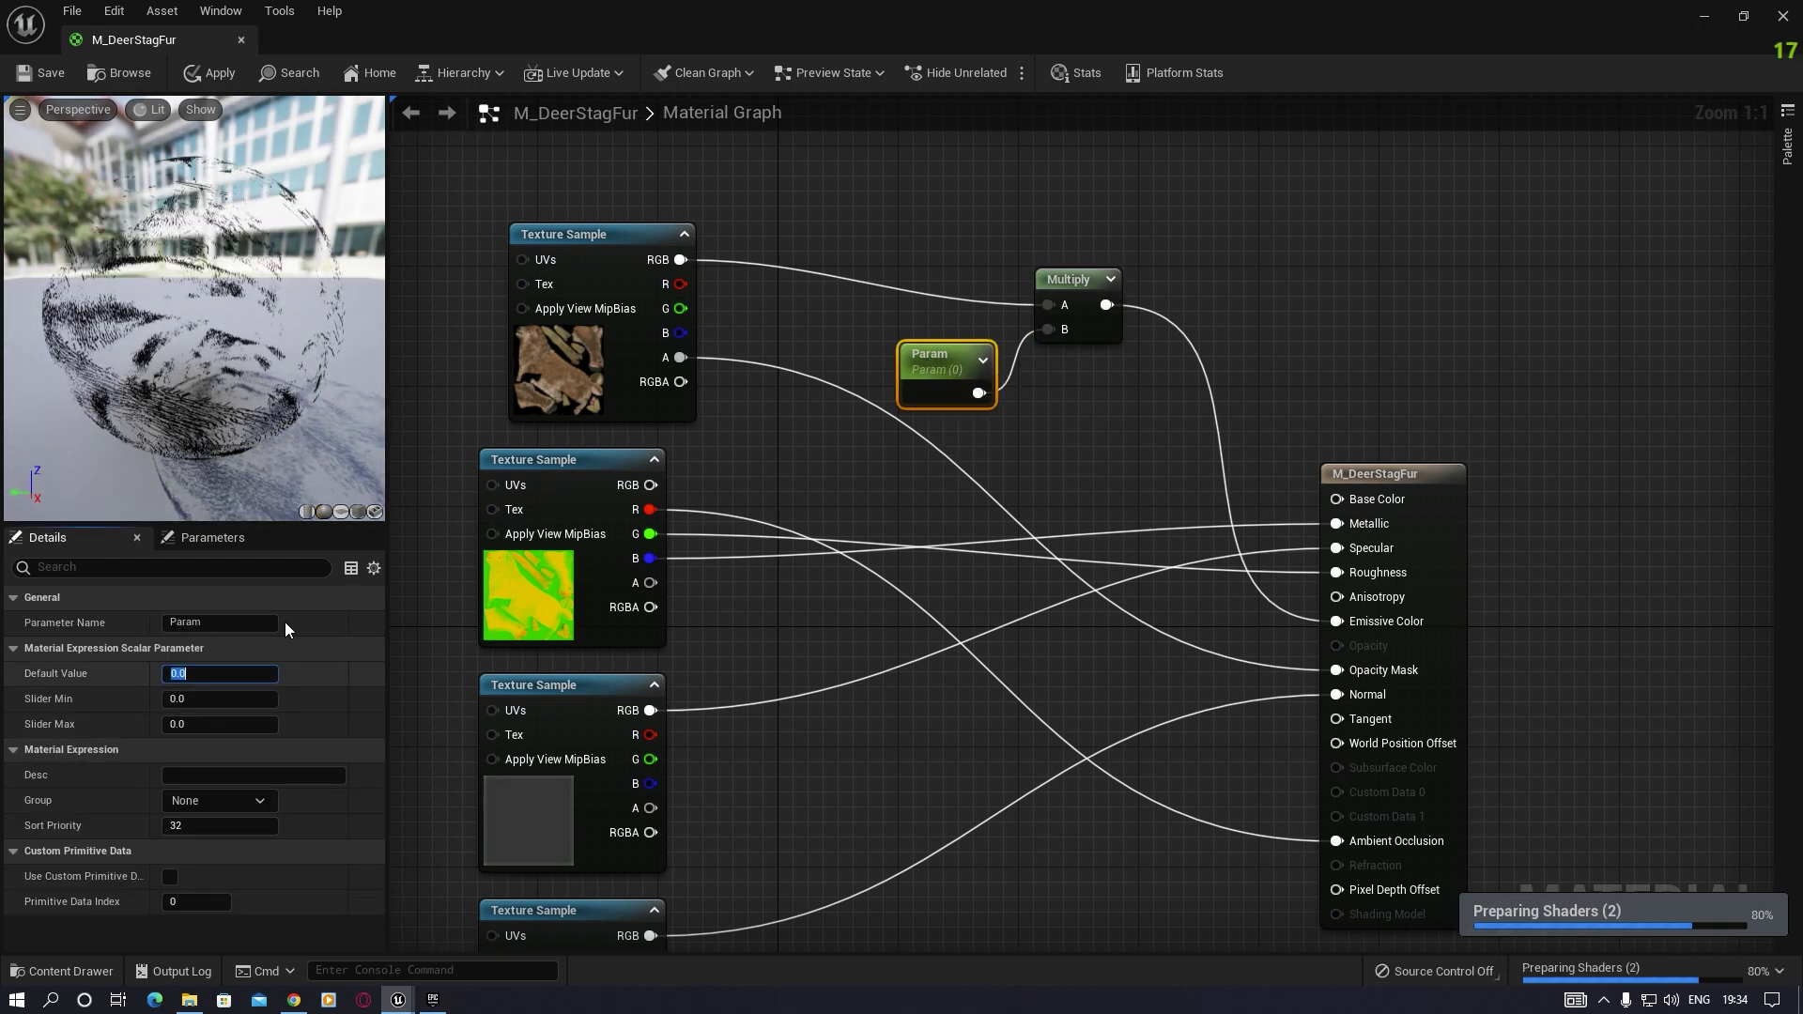
{"action": "type", "text": "10"}
{"action": "key", "text": "Return"}
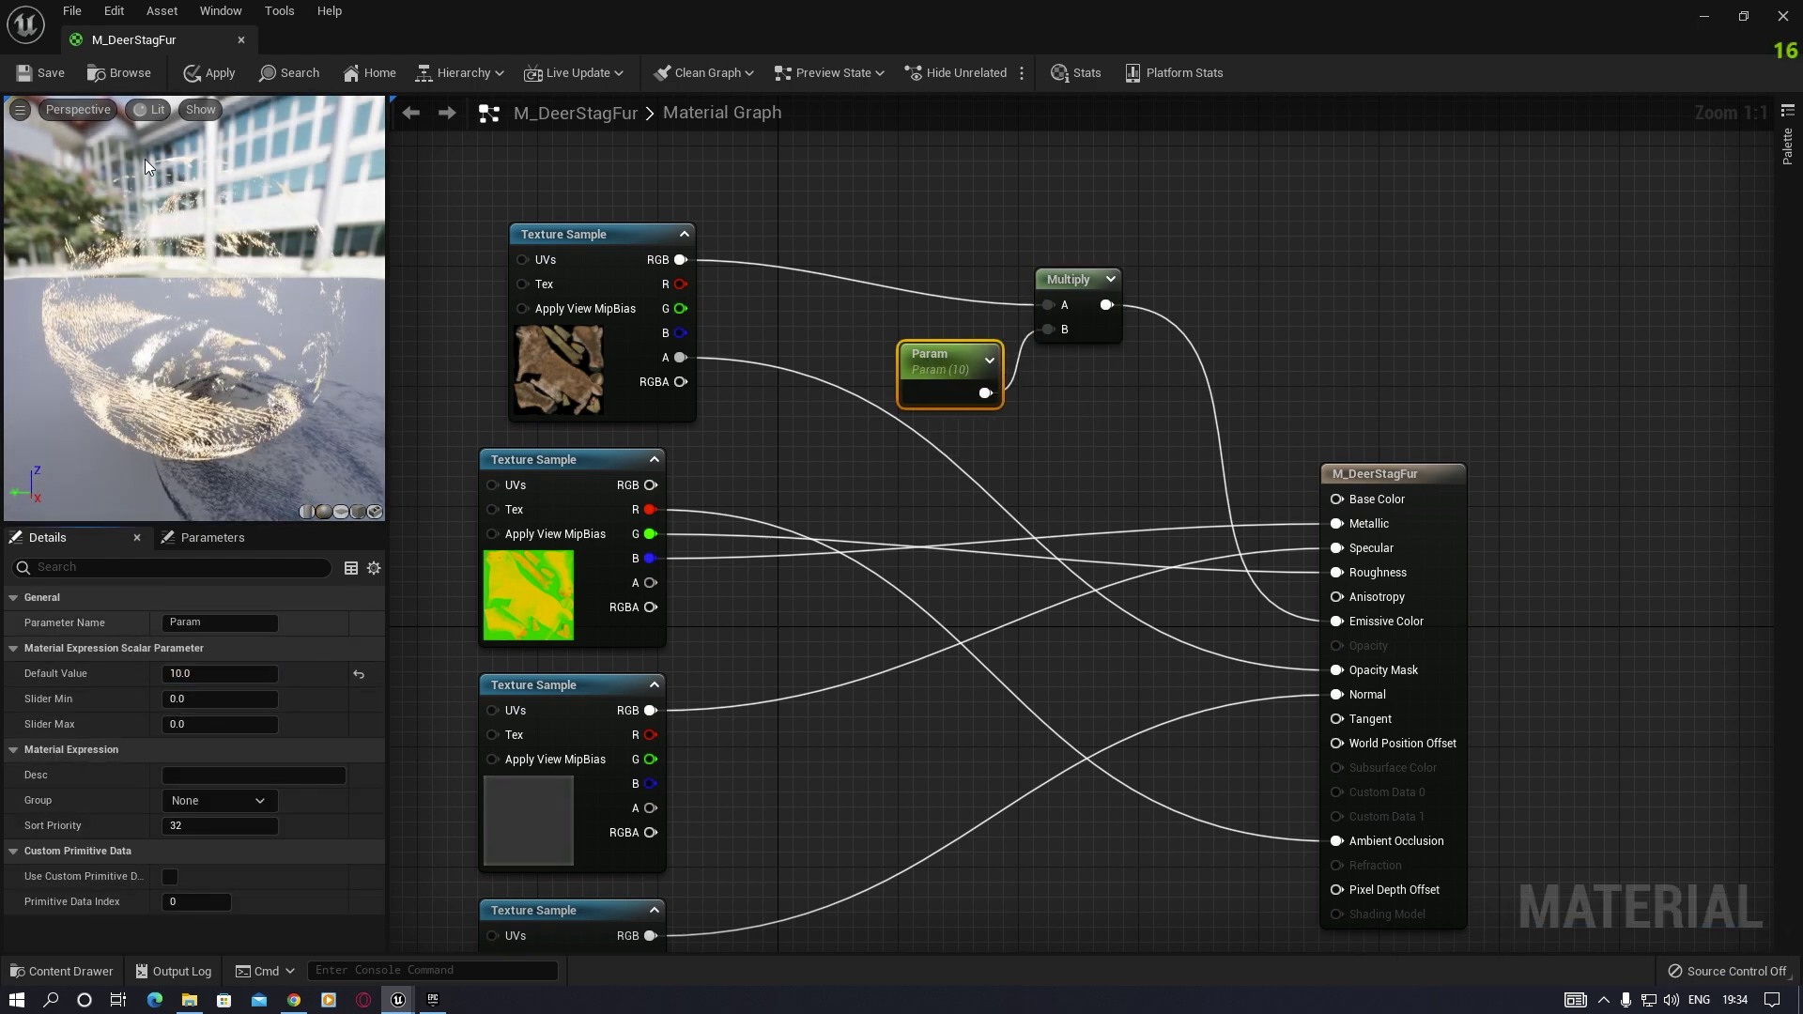
Step: Apply and save the M_DeerStagFur material, close its editor, and view the stag in the level
{"action": "left_click", "coordinate": [207, 75]}
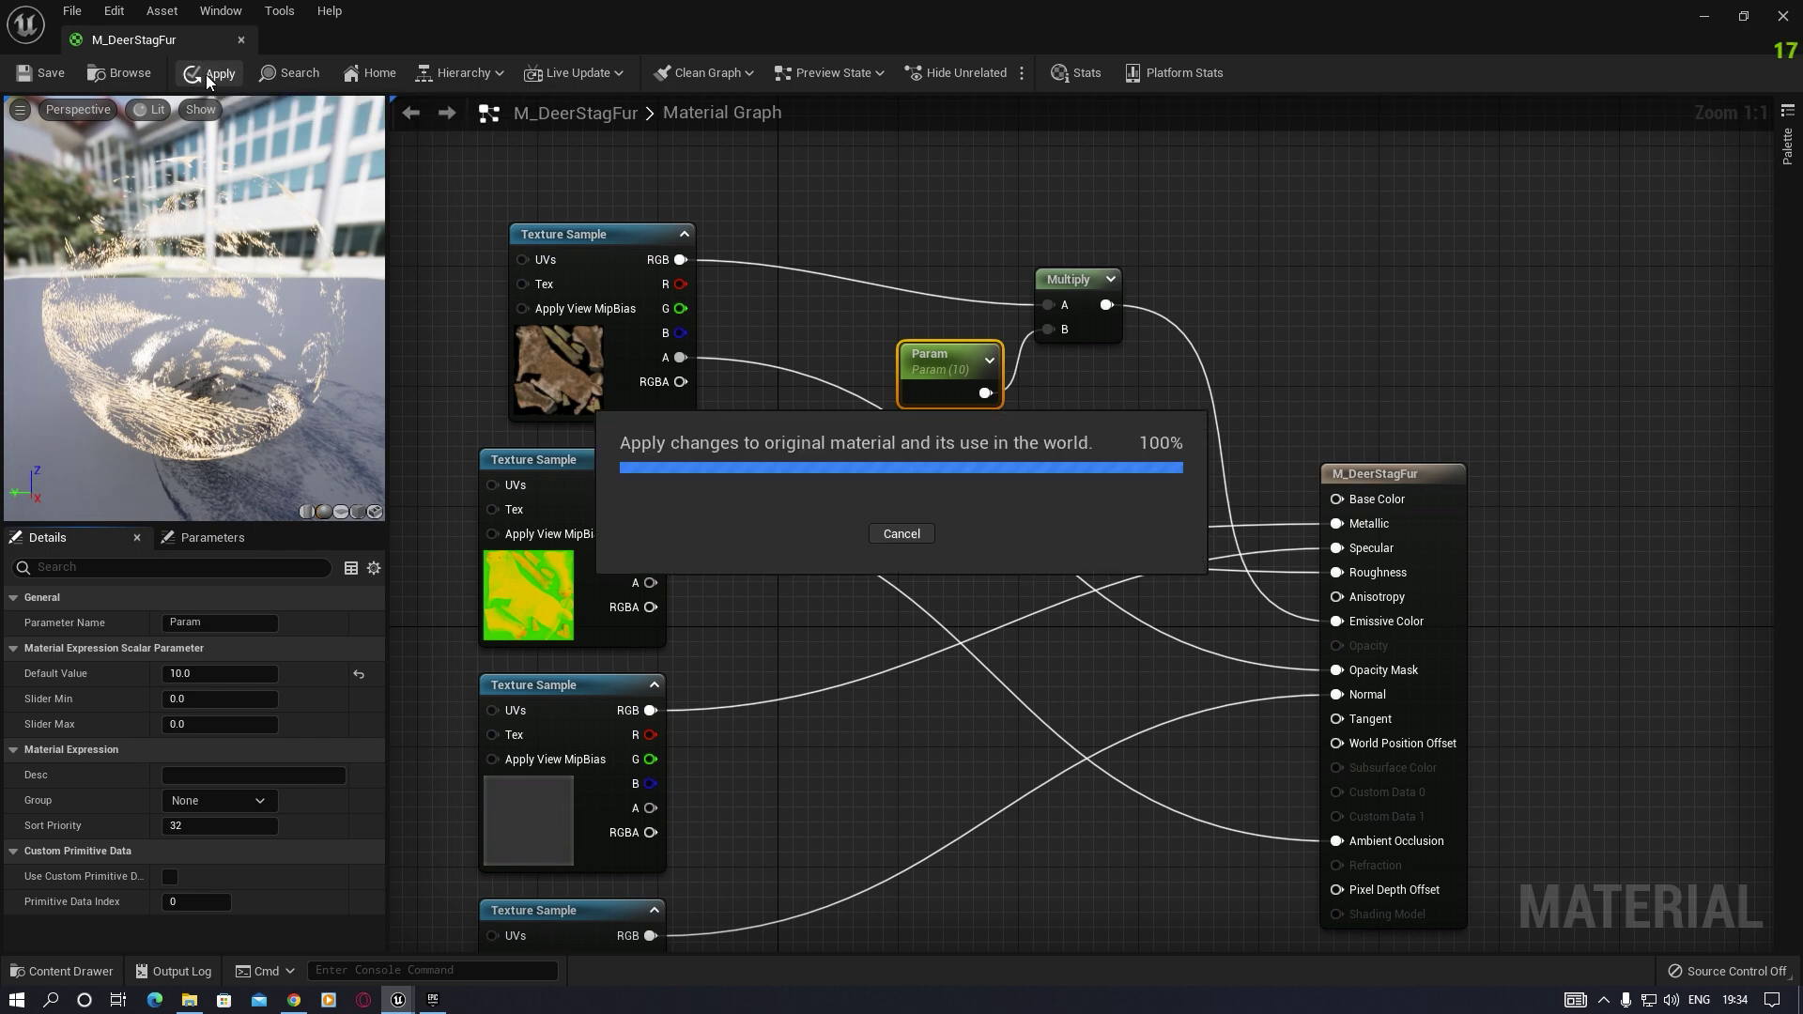
{"action": "left_click", "coordinate": [42, 76]}
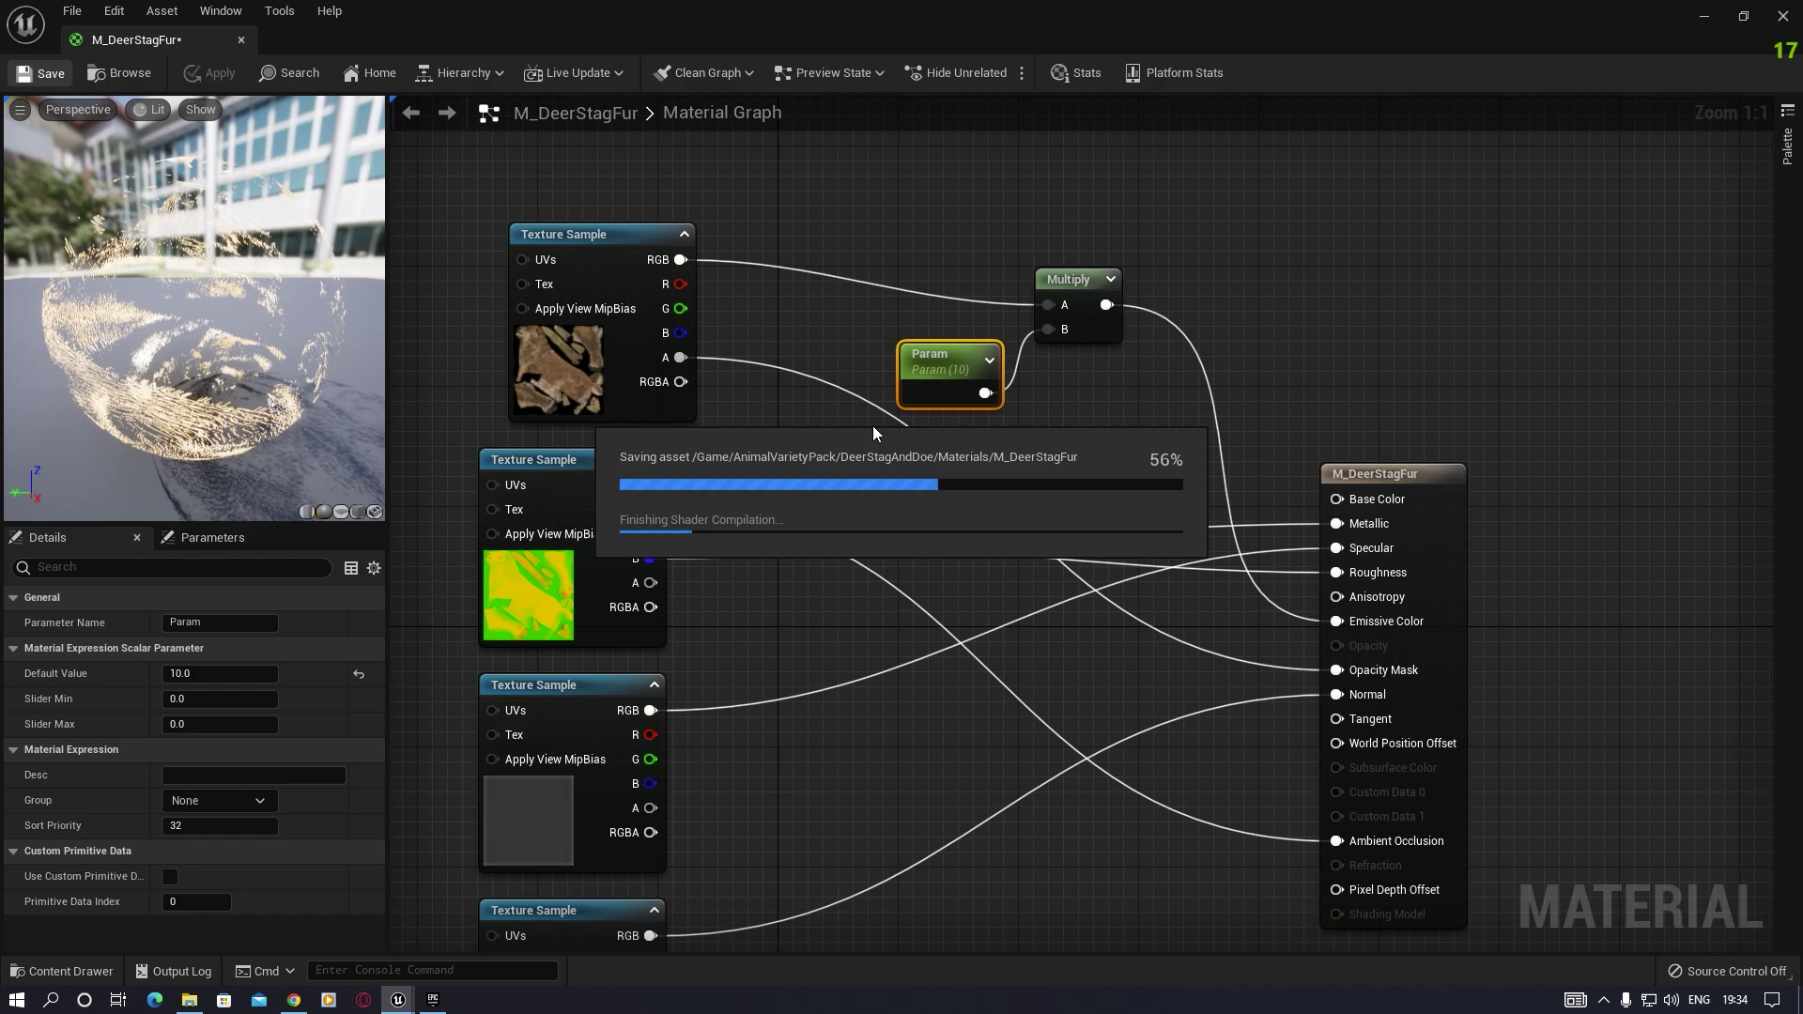
{"action": "left_click", "coordinate": [1783, 16]}
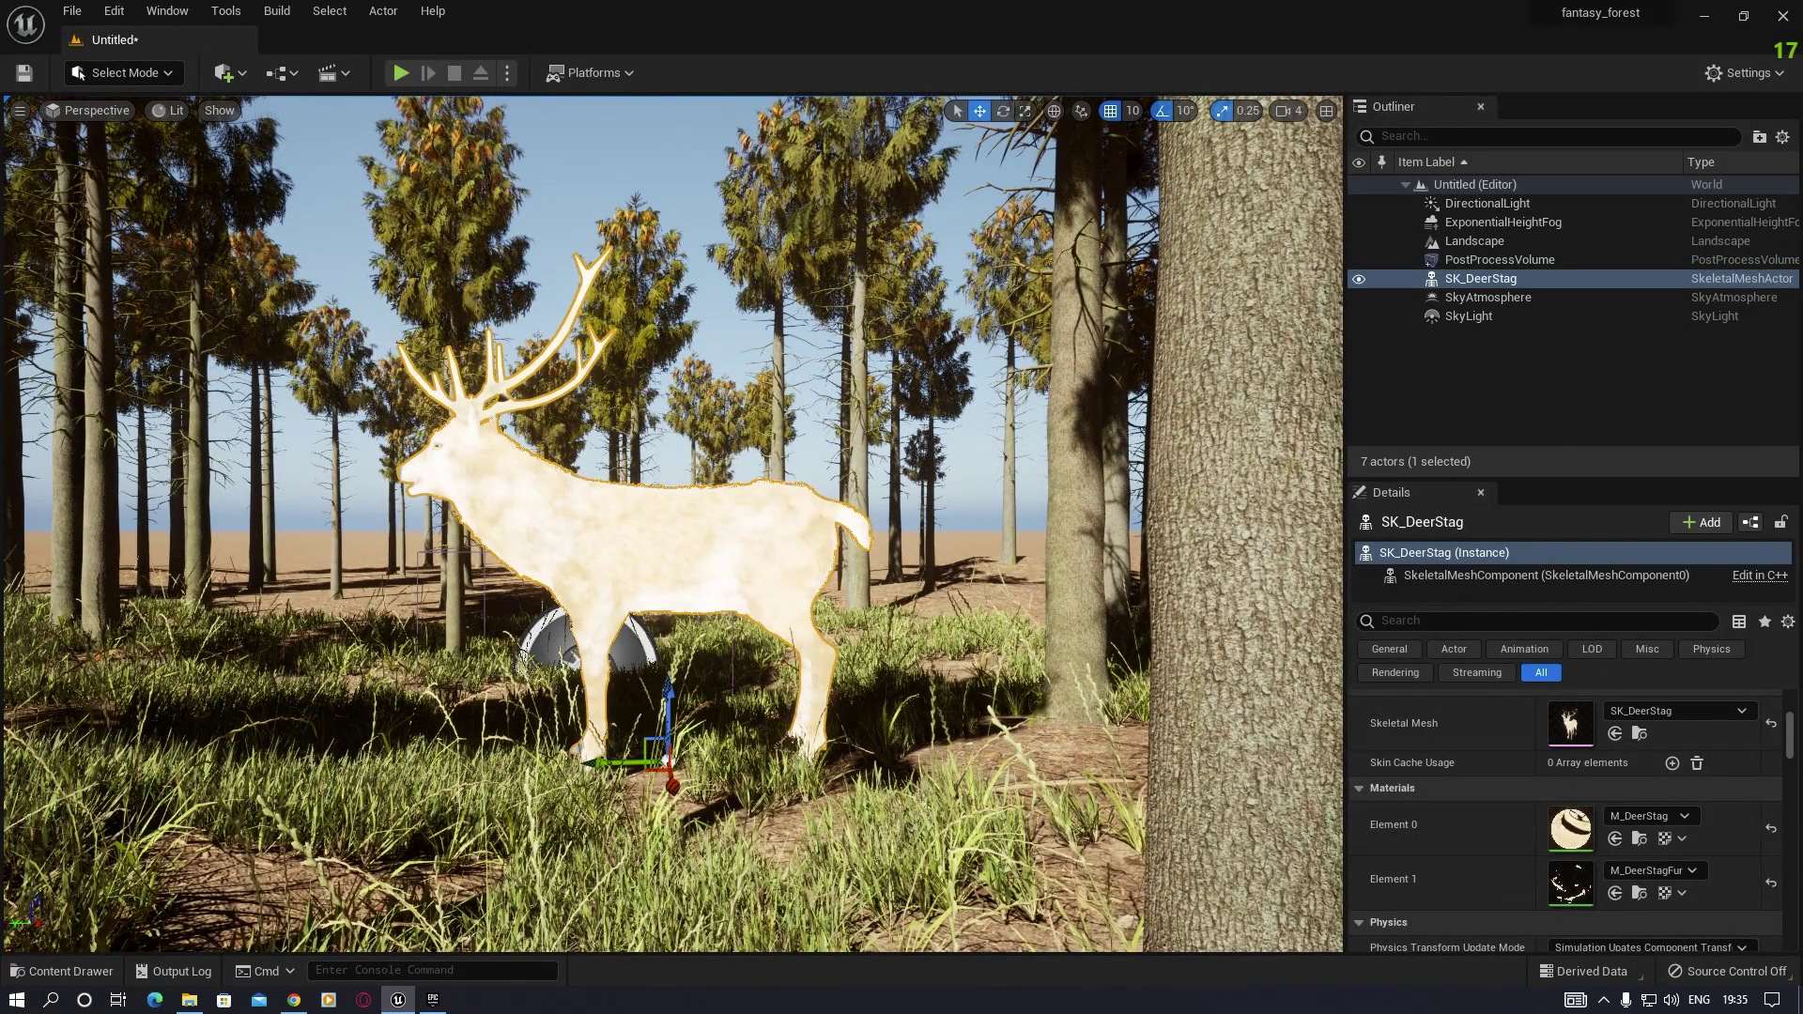
{"action": "scroll", "coordinate": [1080, 376], "scroll_direction": "up", "scroll_amount": 3}
{"action": "right_click_drag", "start_coordinate": [876, 700], "coordinate": [937, 668]}
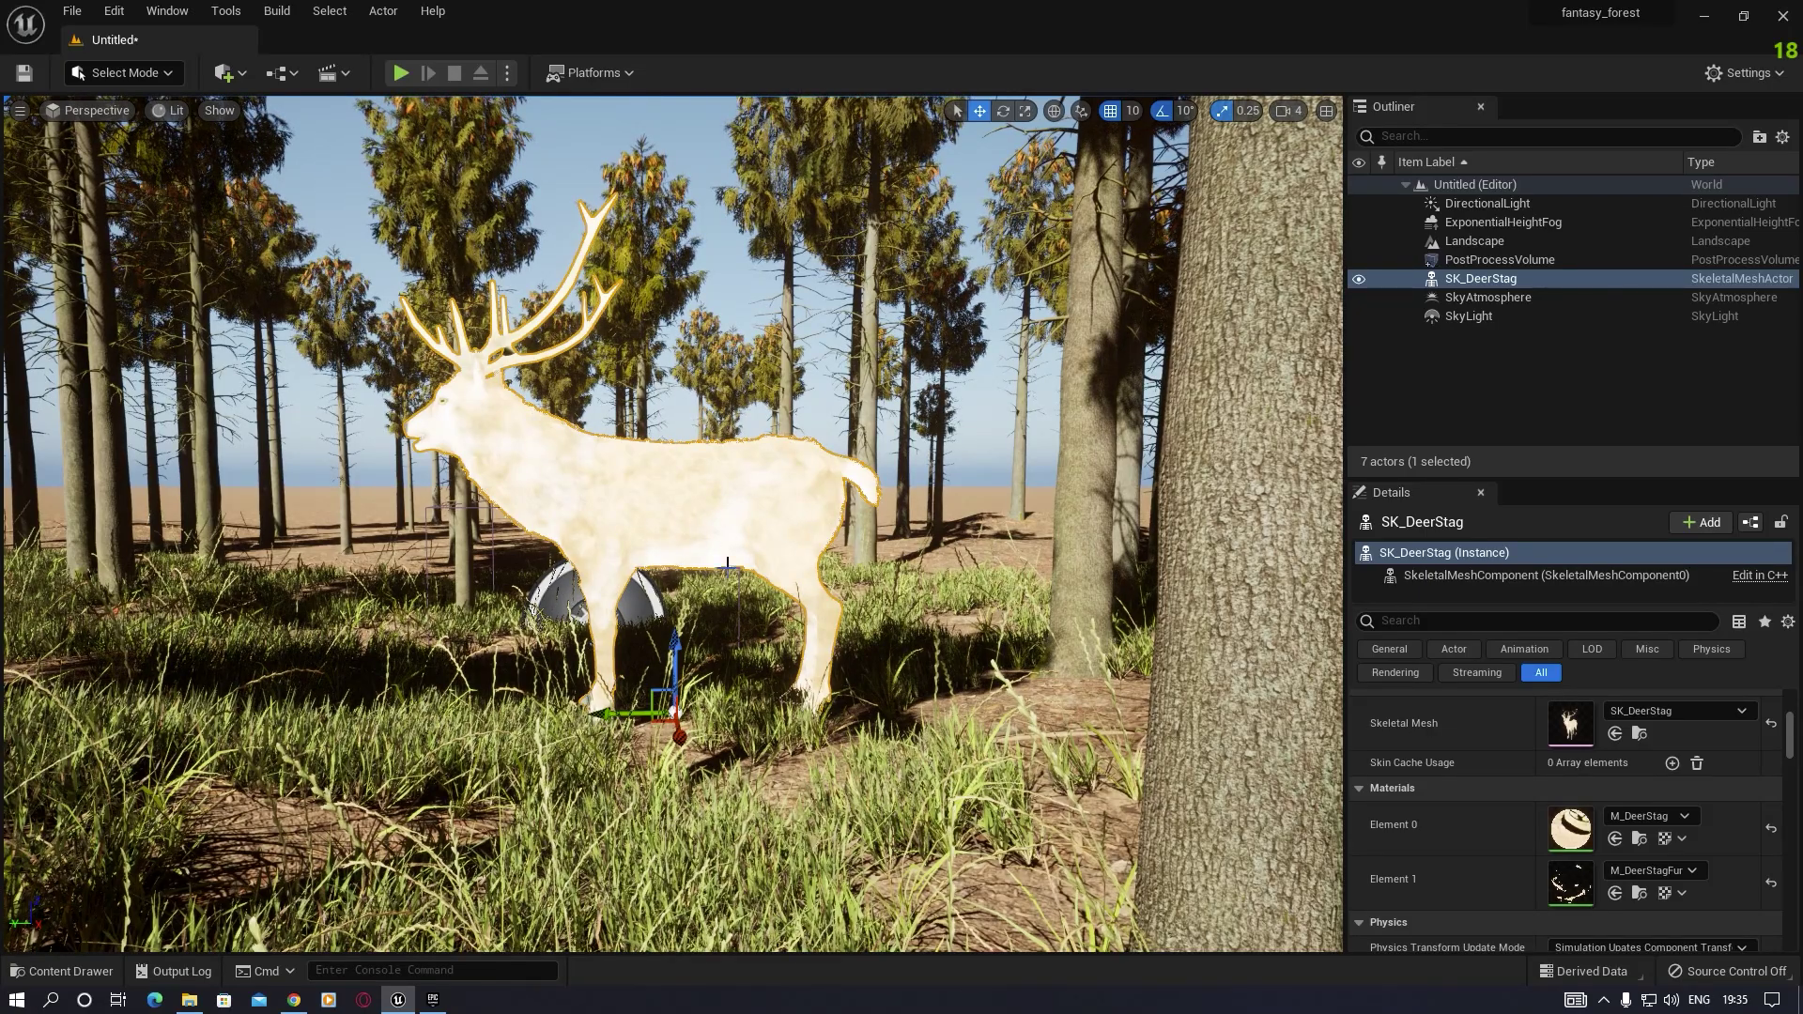
Step: Add a Rect Light to the forest scene with the glowing stag in view
{"action": "mouse_move", "coordinate": [677, 507]}
{"action": "right_mouse_down"}
{"action": "mouse_move", "coordinate": [648, 535]}
{"action": "mouse_move", "coordinate": [649, 498]}
{"action": "right_mouse_up"}
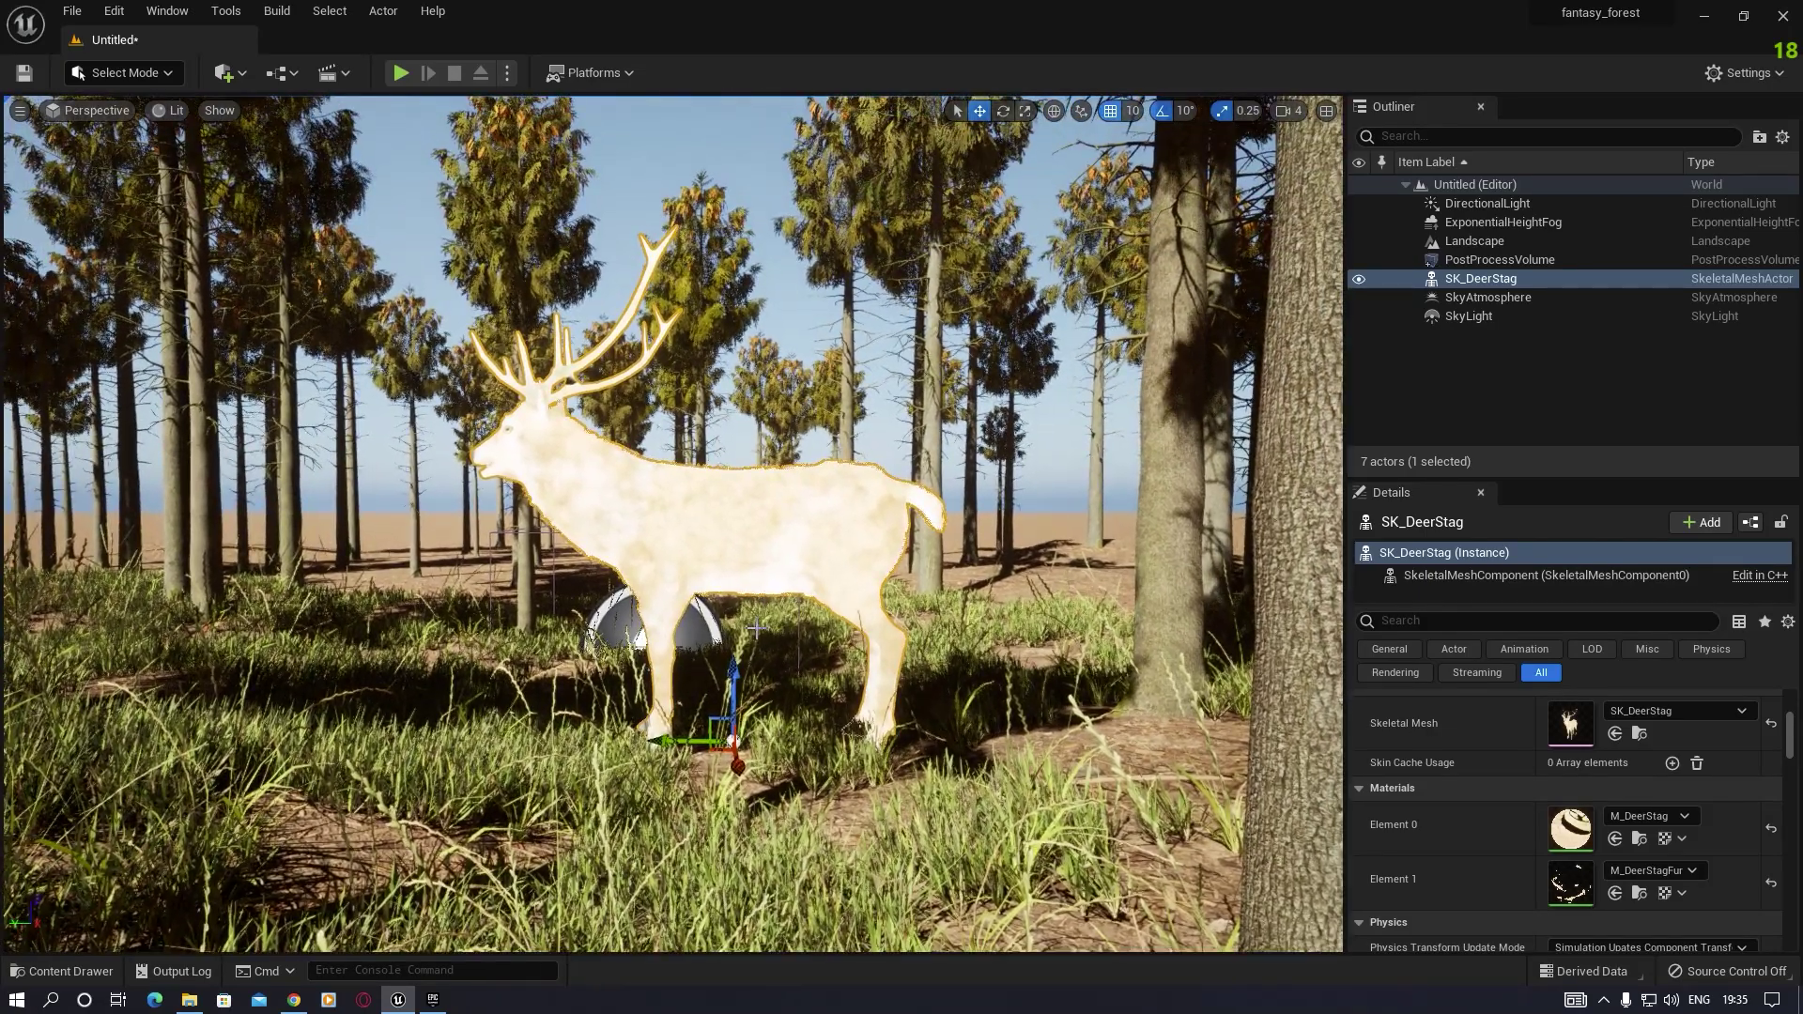
{"action": "scroll", "coordinate": [672, 524], "scroll_direction": "down", "scroll_amount": 10}
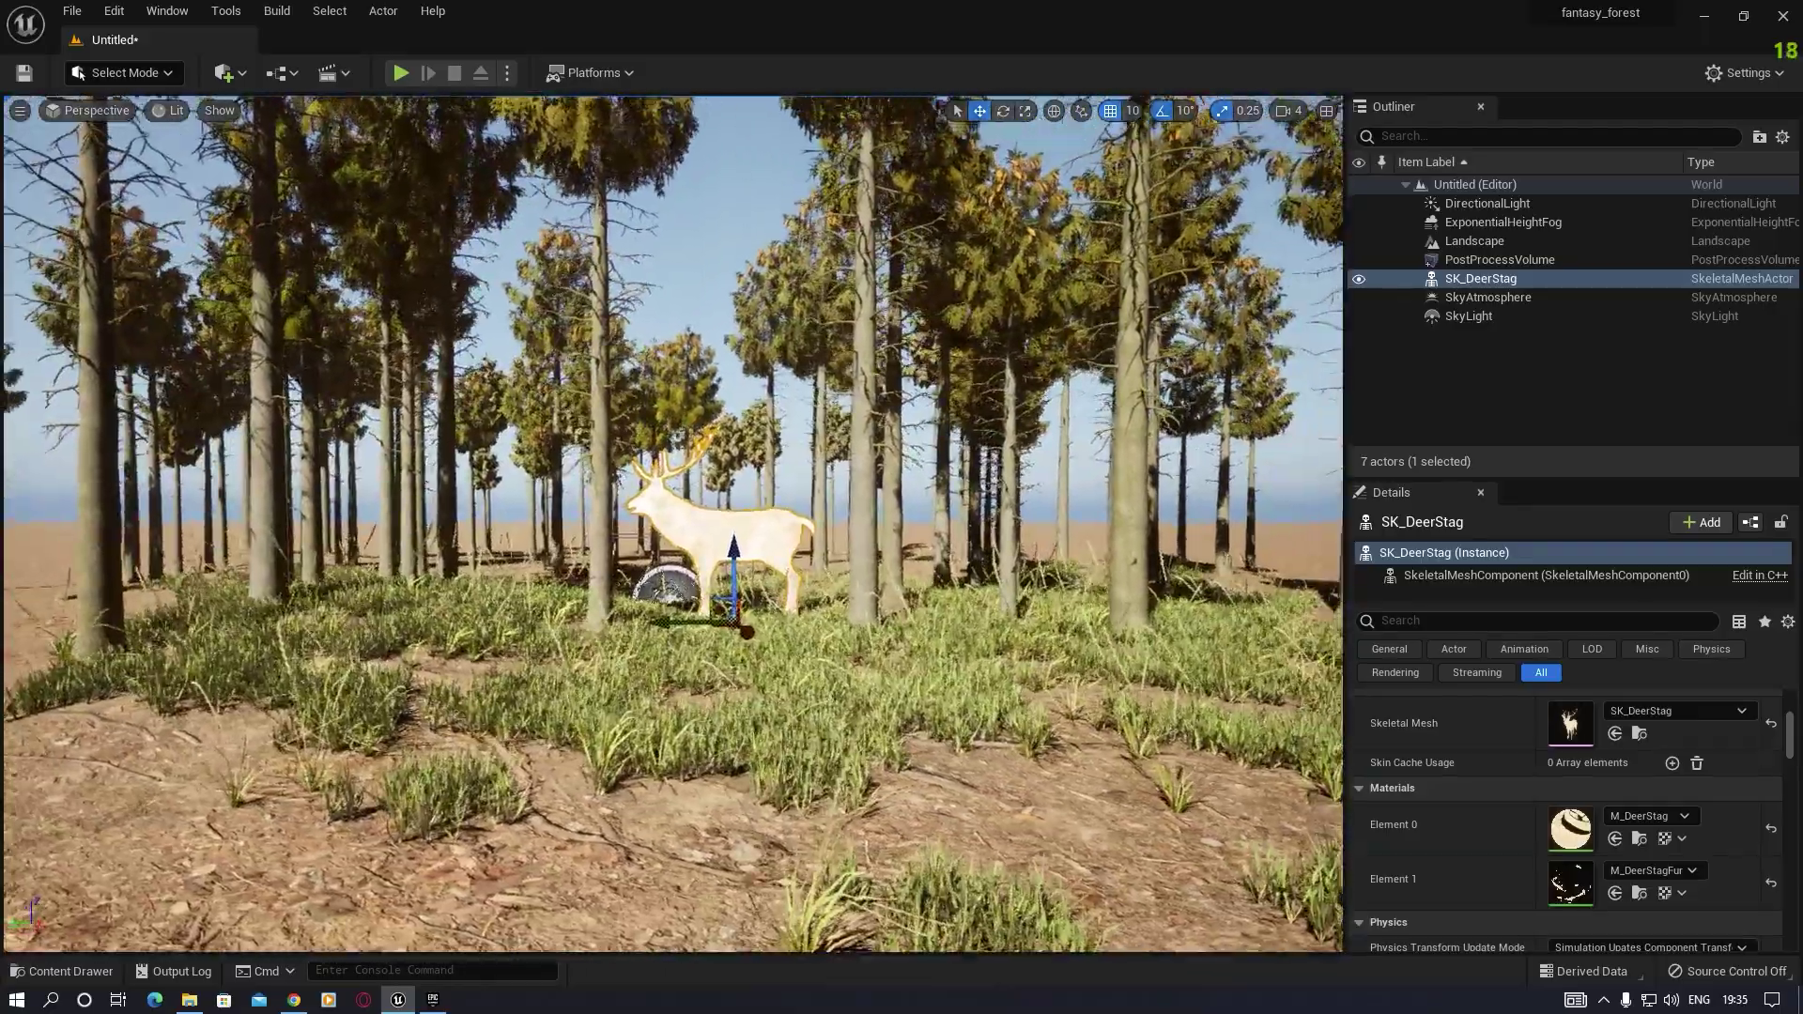
{"action": "right_click_drag", "start_coordinate": [673, 524], "coordinate": [666, 488]}
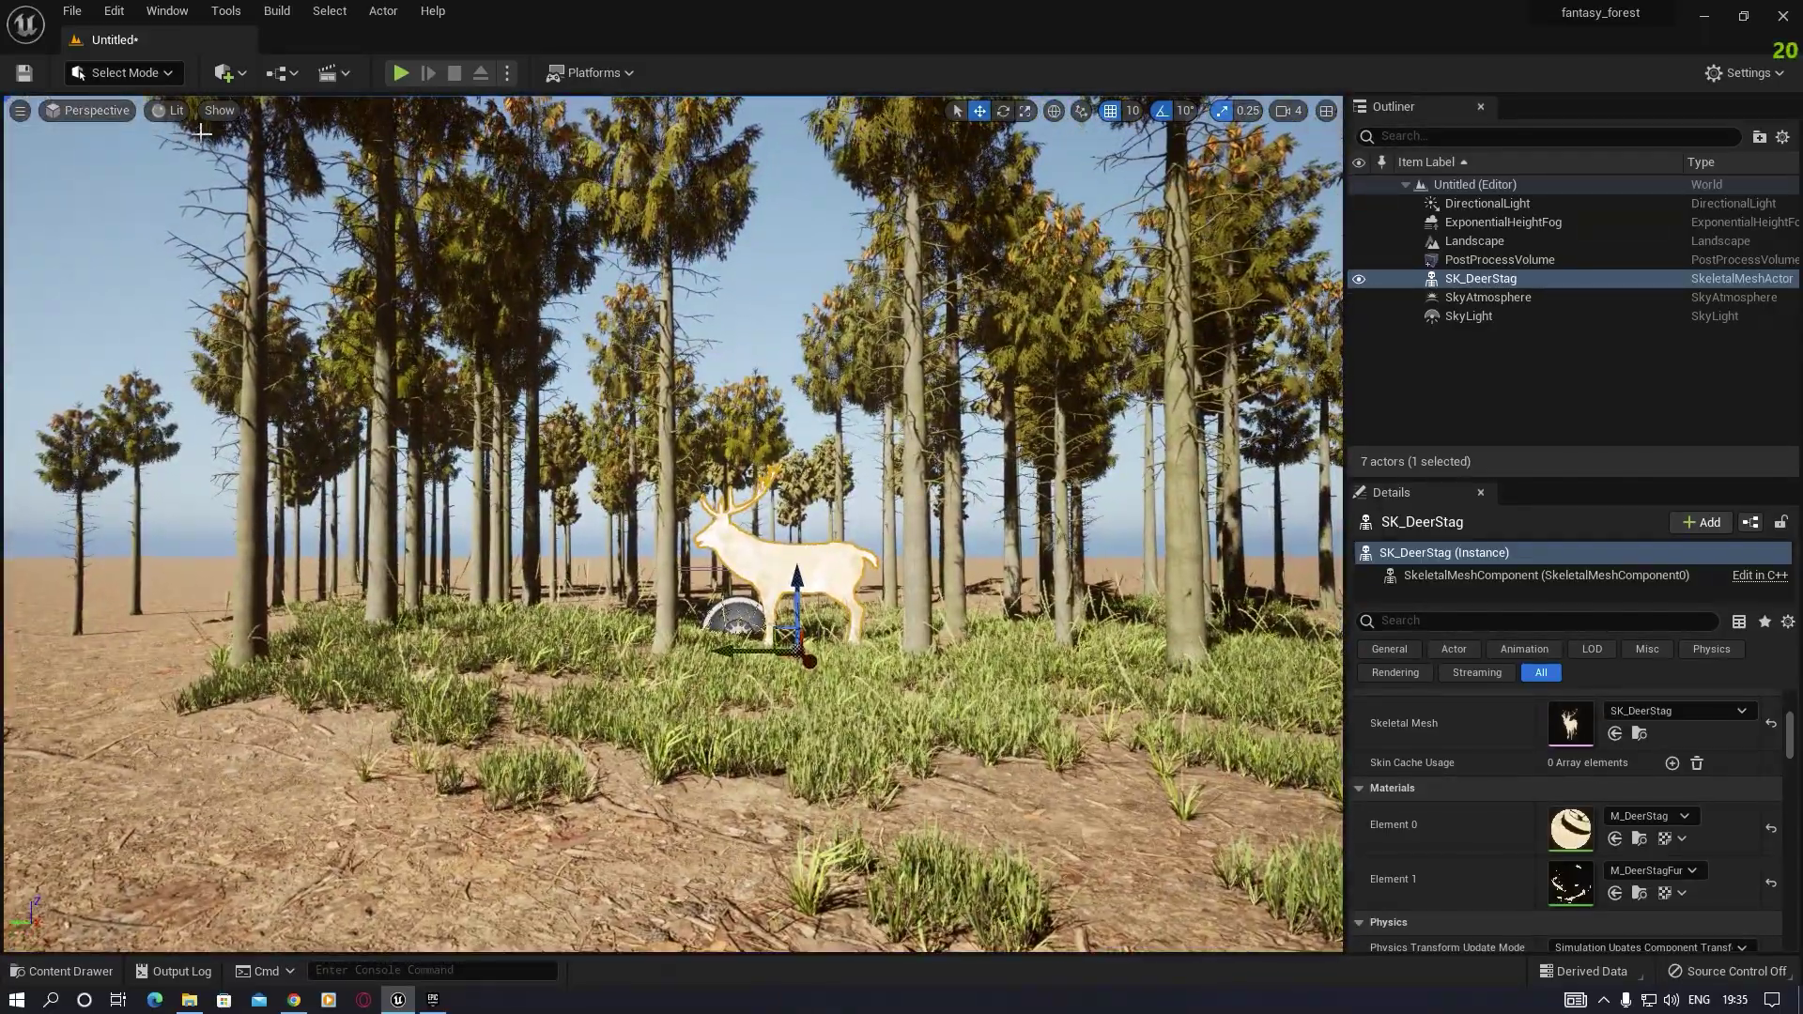
{"action": "left_click", "coordinate": [242, 74]}
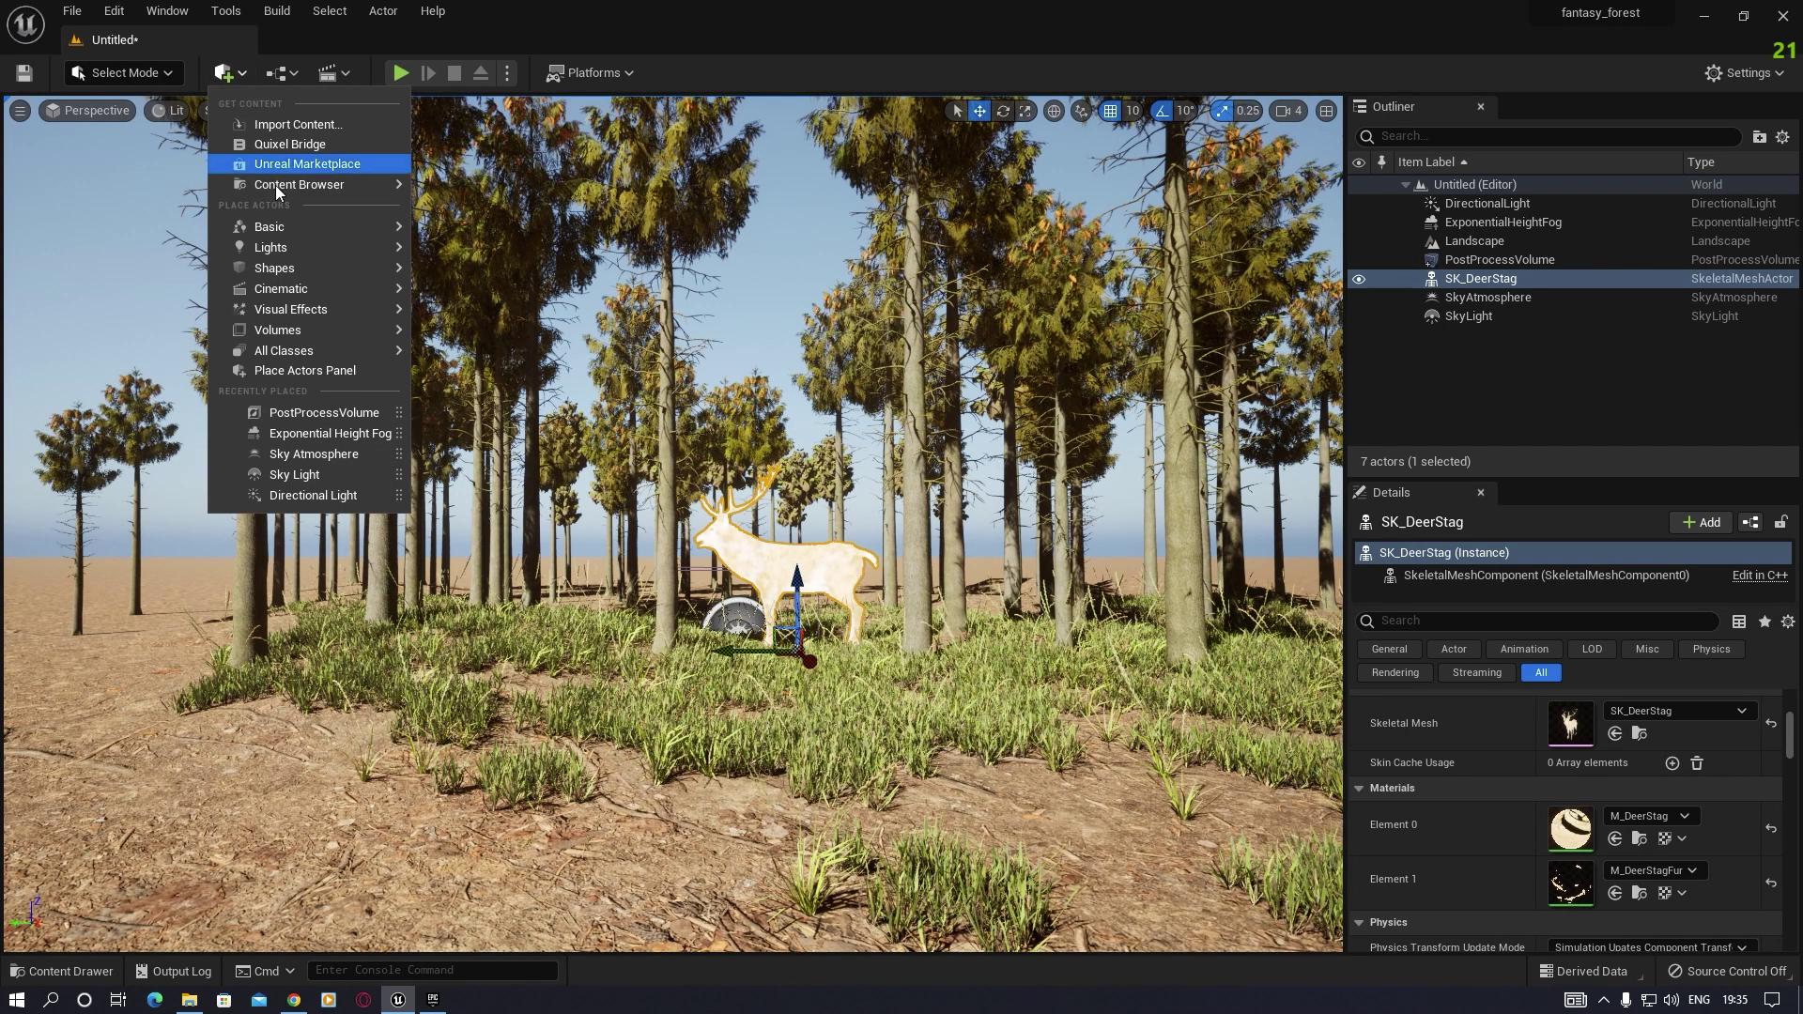
{"action": "mouse_move", "coordinate": [278, 251]}
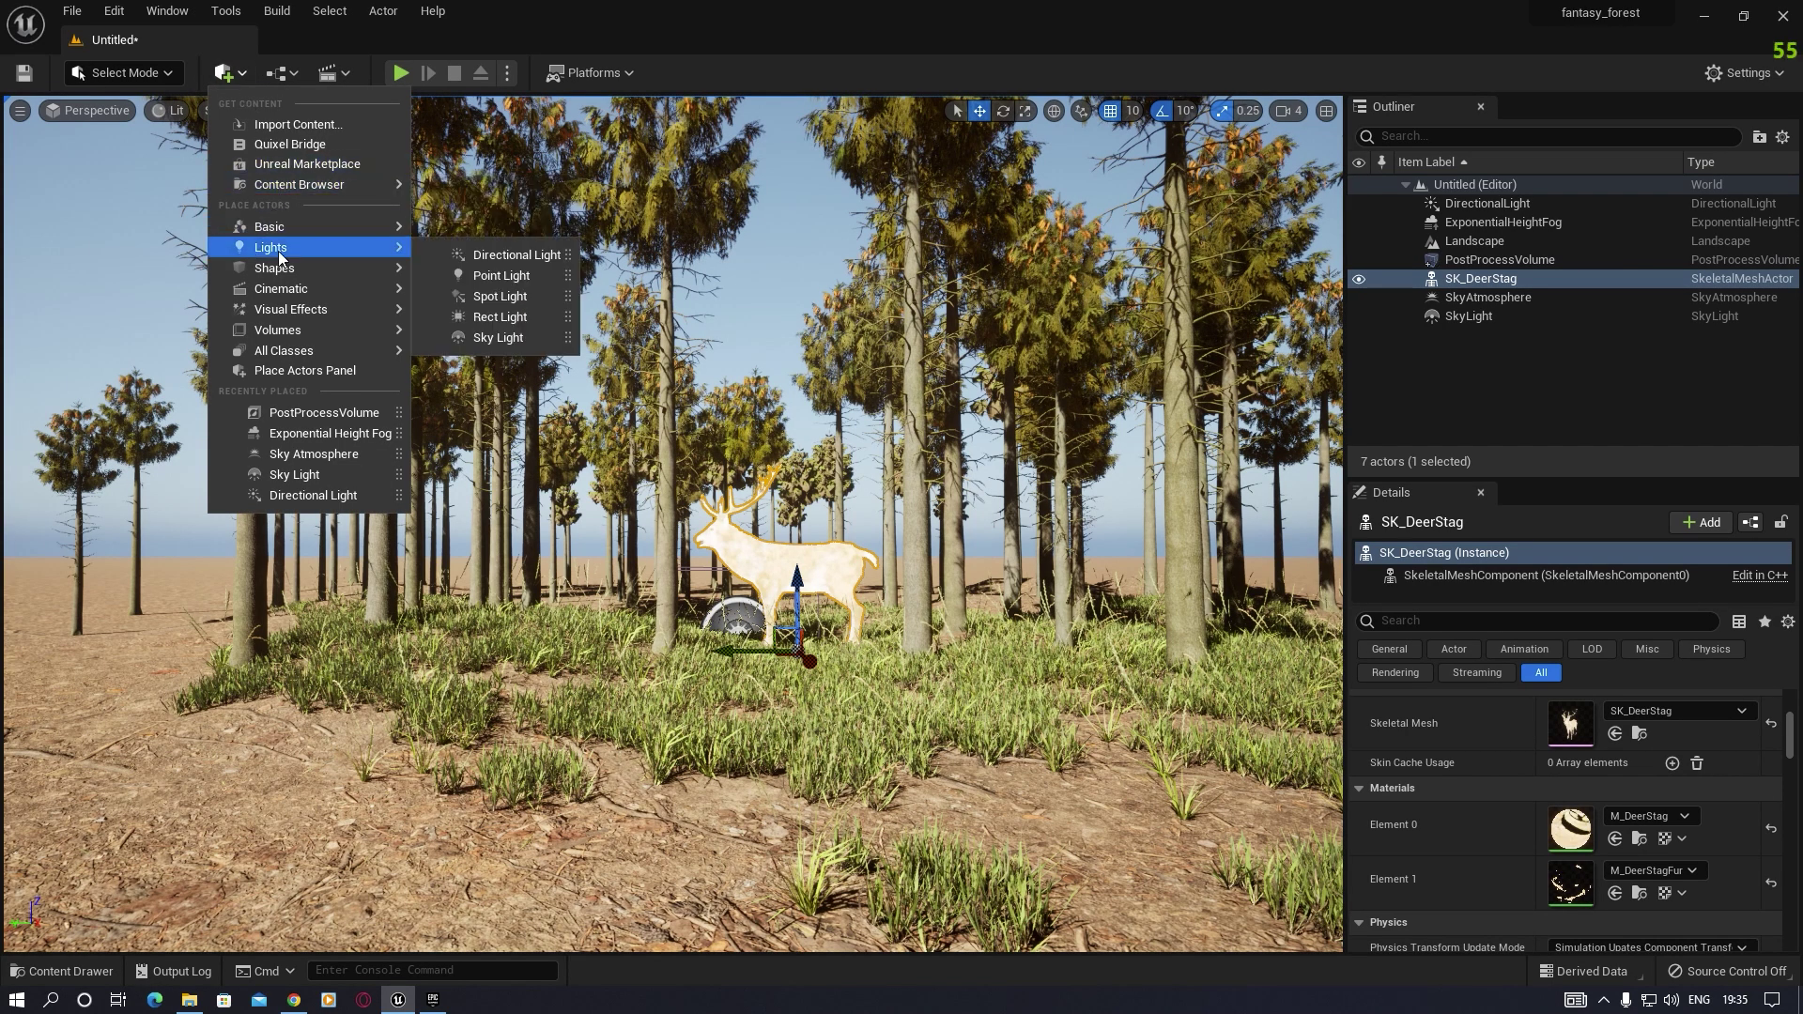
{"action": "left_click", "coordinate": [517, 317]}
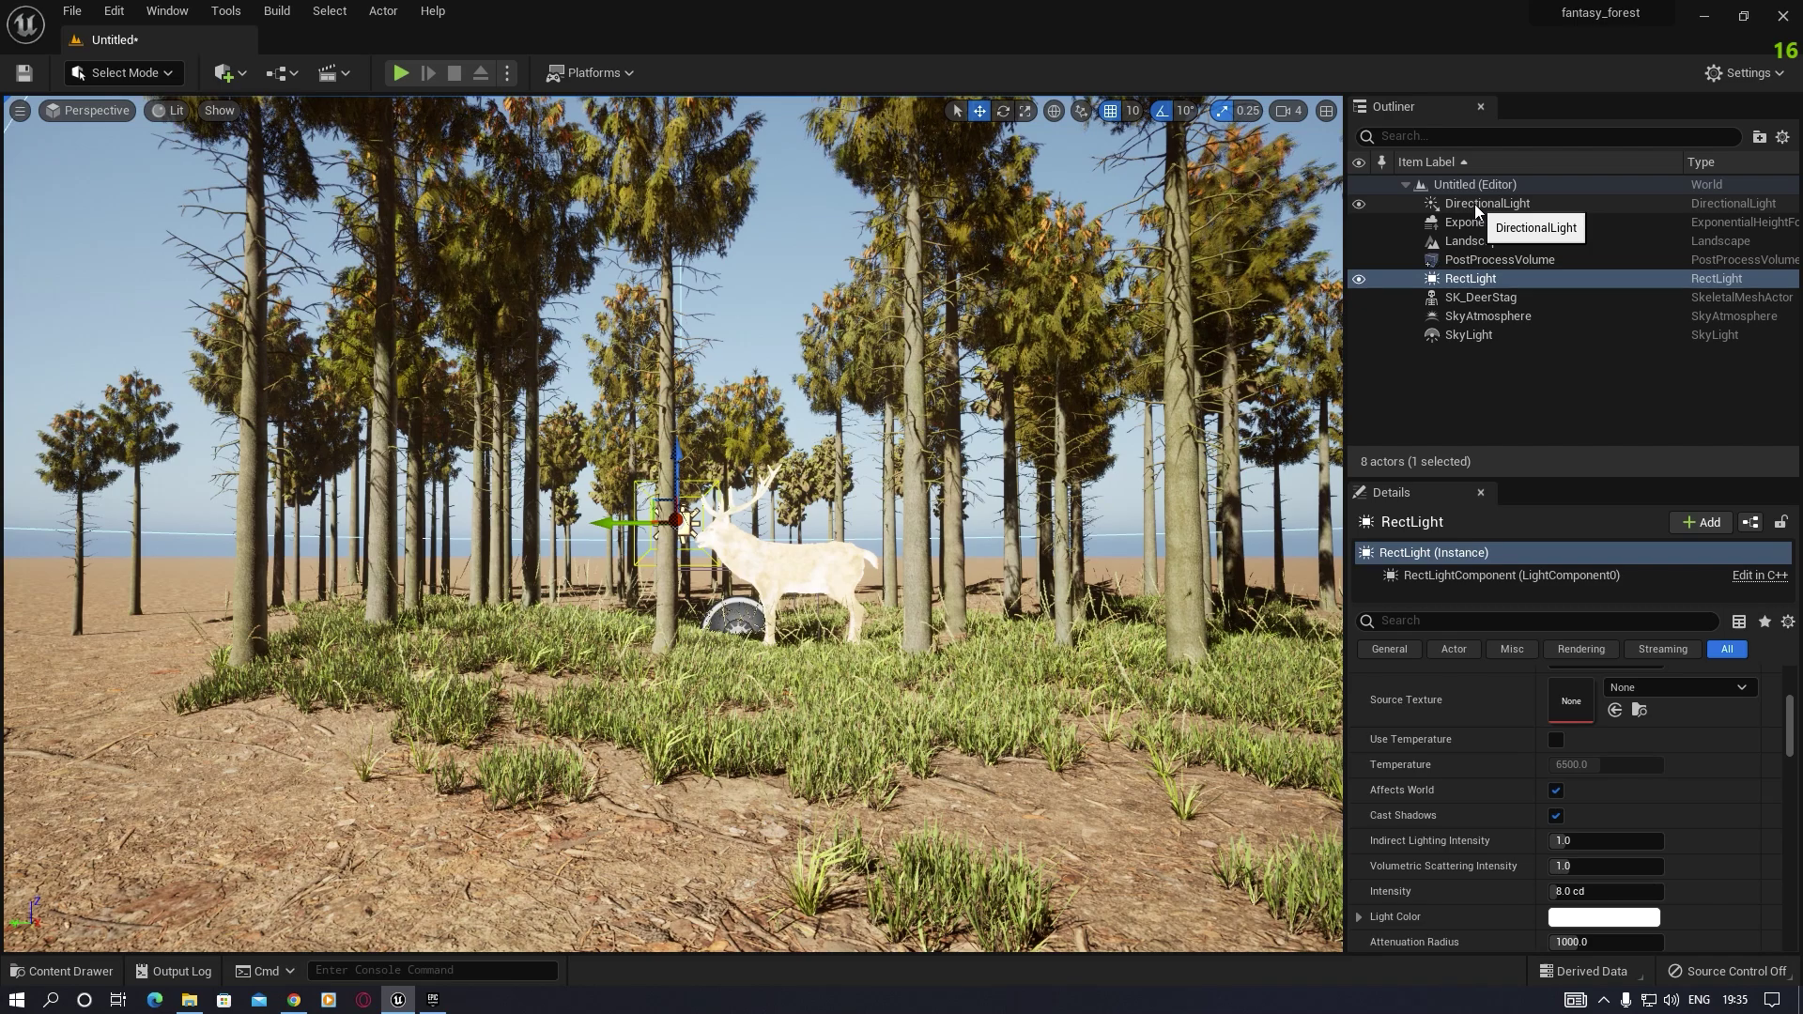
Step: Hide the directional light and sky light to darken the scene, and move the rect light past the stag's rear
{"action": "left_click", "coordinate": [1358, 204]}
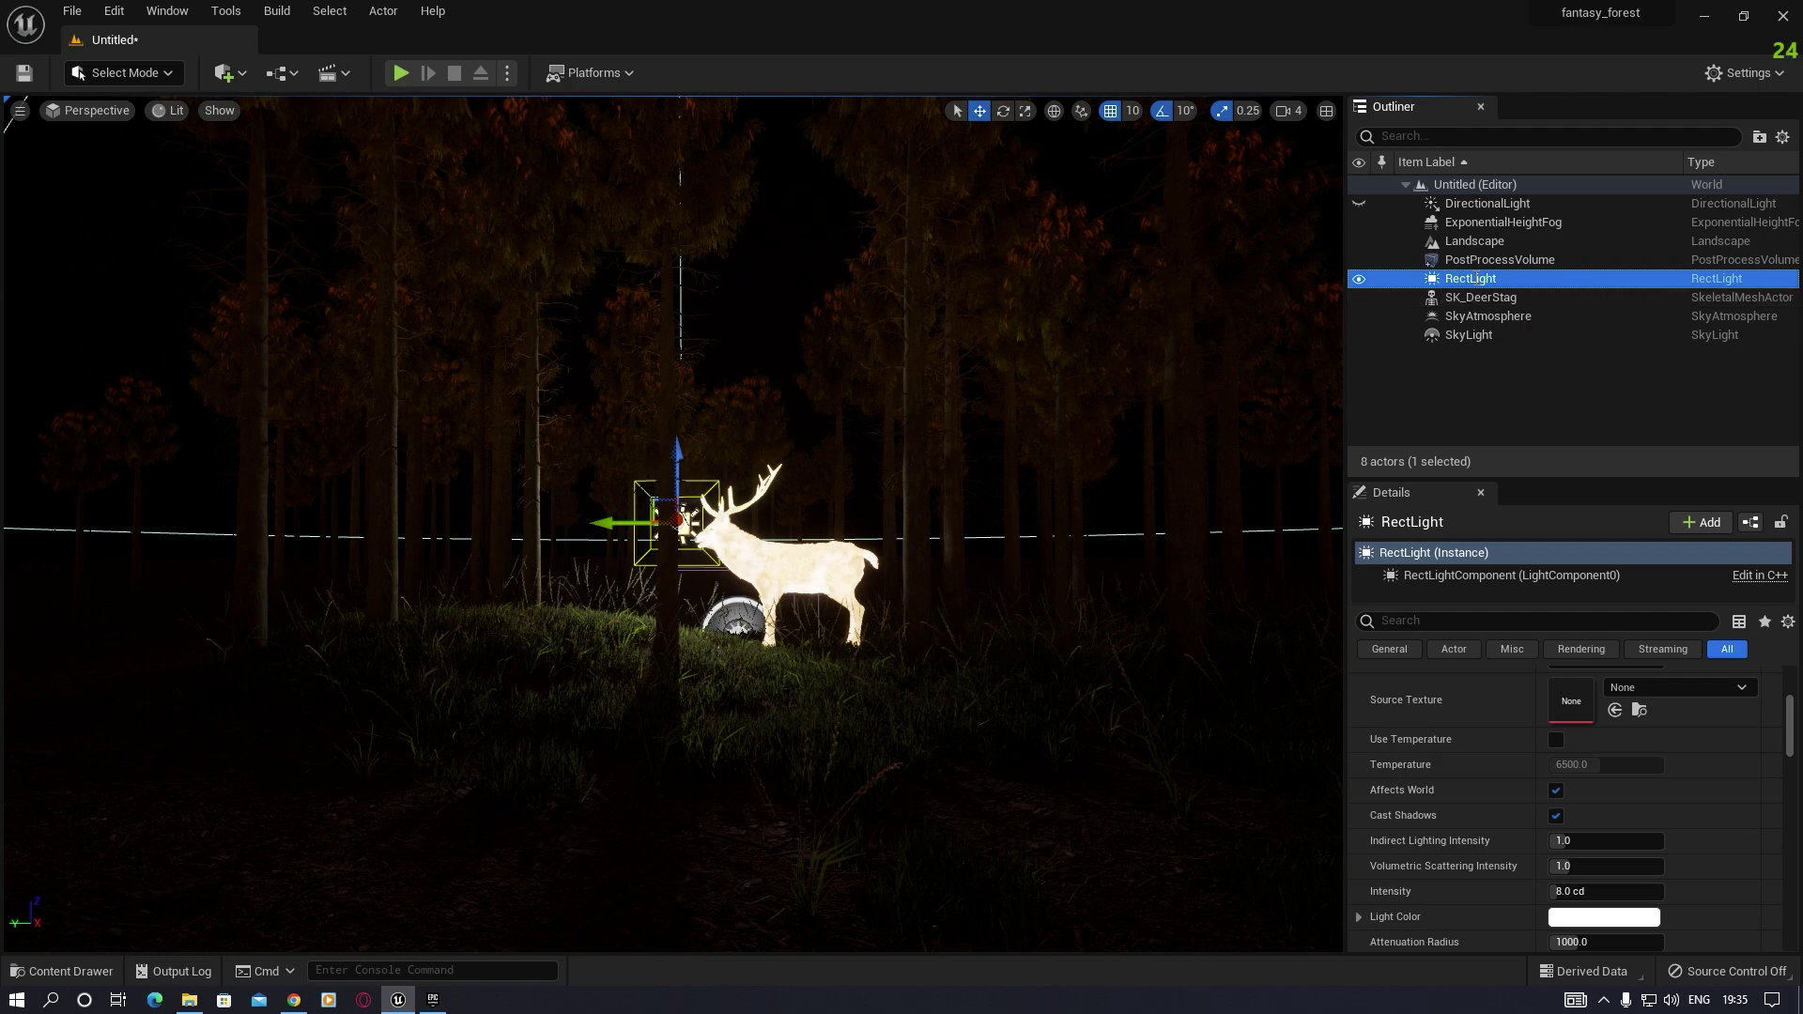
{"action": "left_click", "coordinate": [1530, 279]}
{"action": "left_click", "coordinate": [1367, 352]}
{"action": "left_click", "coordinate": [1405, 278]}
{"action": "left_click_drag", "start_coordinate": [608, 523], "coordinate": [1087, 522]}
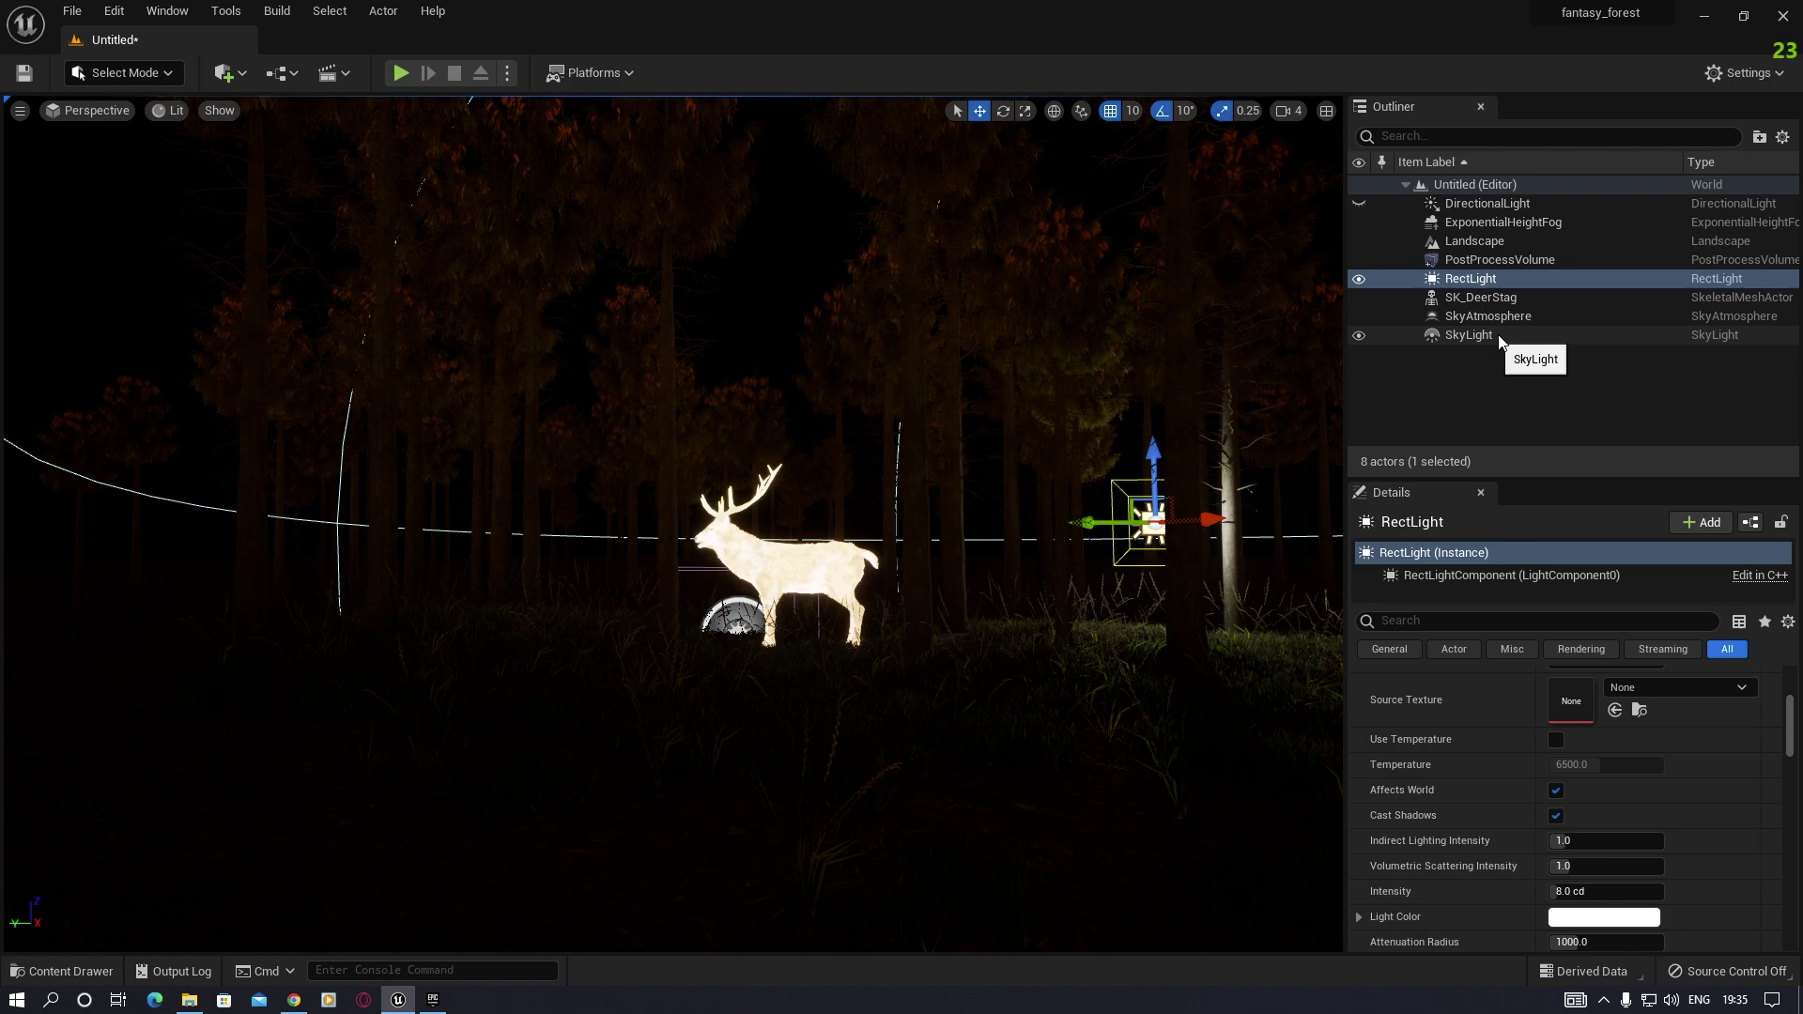
{"action": "left_click", "coordinate": [1358, 336]}
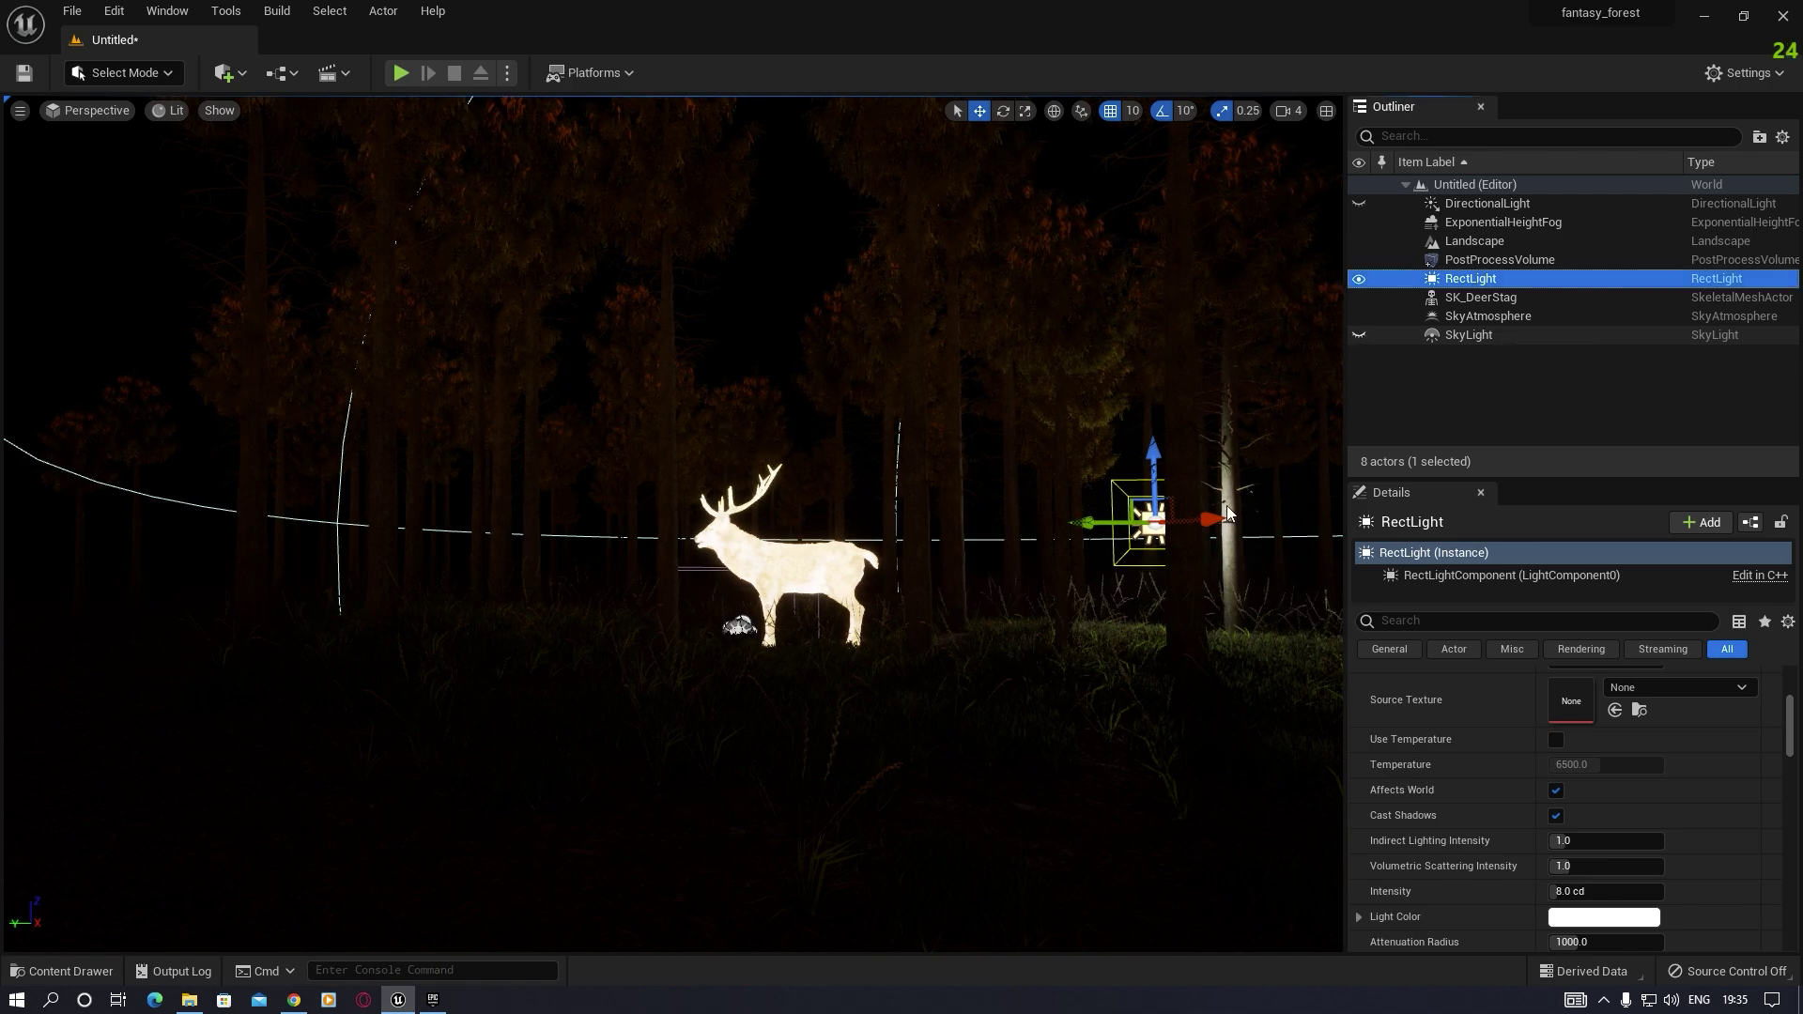
Step: Push the rect light deeper into the forest behind the stag, rotate it and shift it farther from the stag's rear
{"action": "left_click_drag", "start_coordinate": [1219, 517], "coordinate": [1066, 535]}
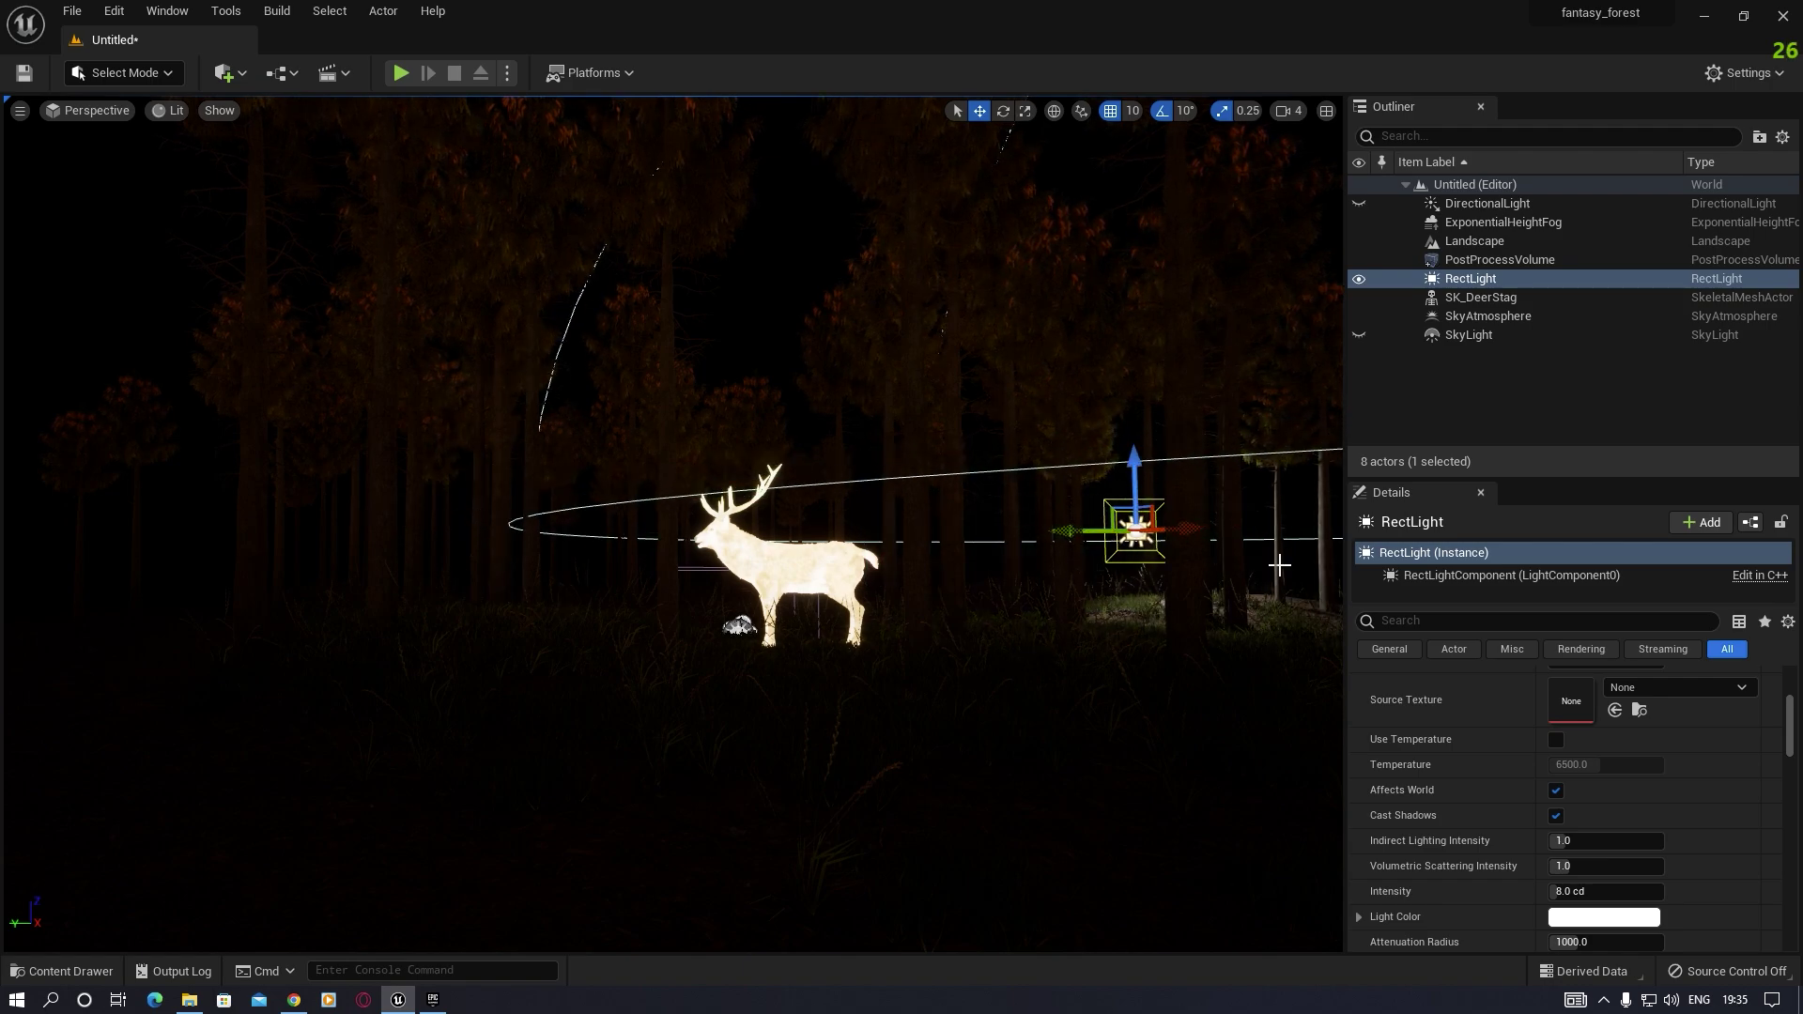
{"action": "key", "text": "e"}
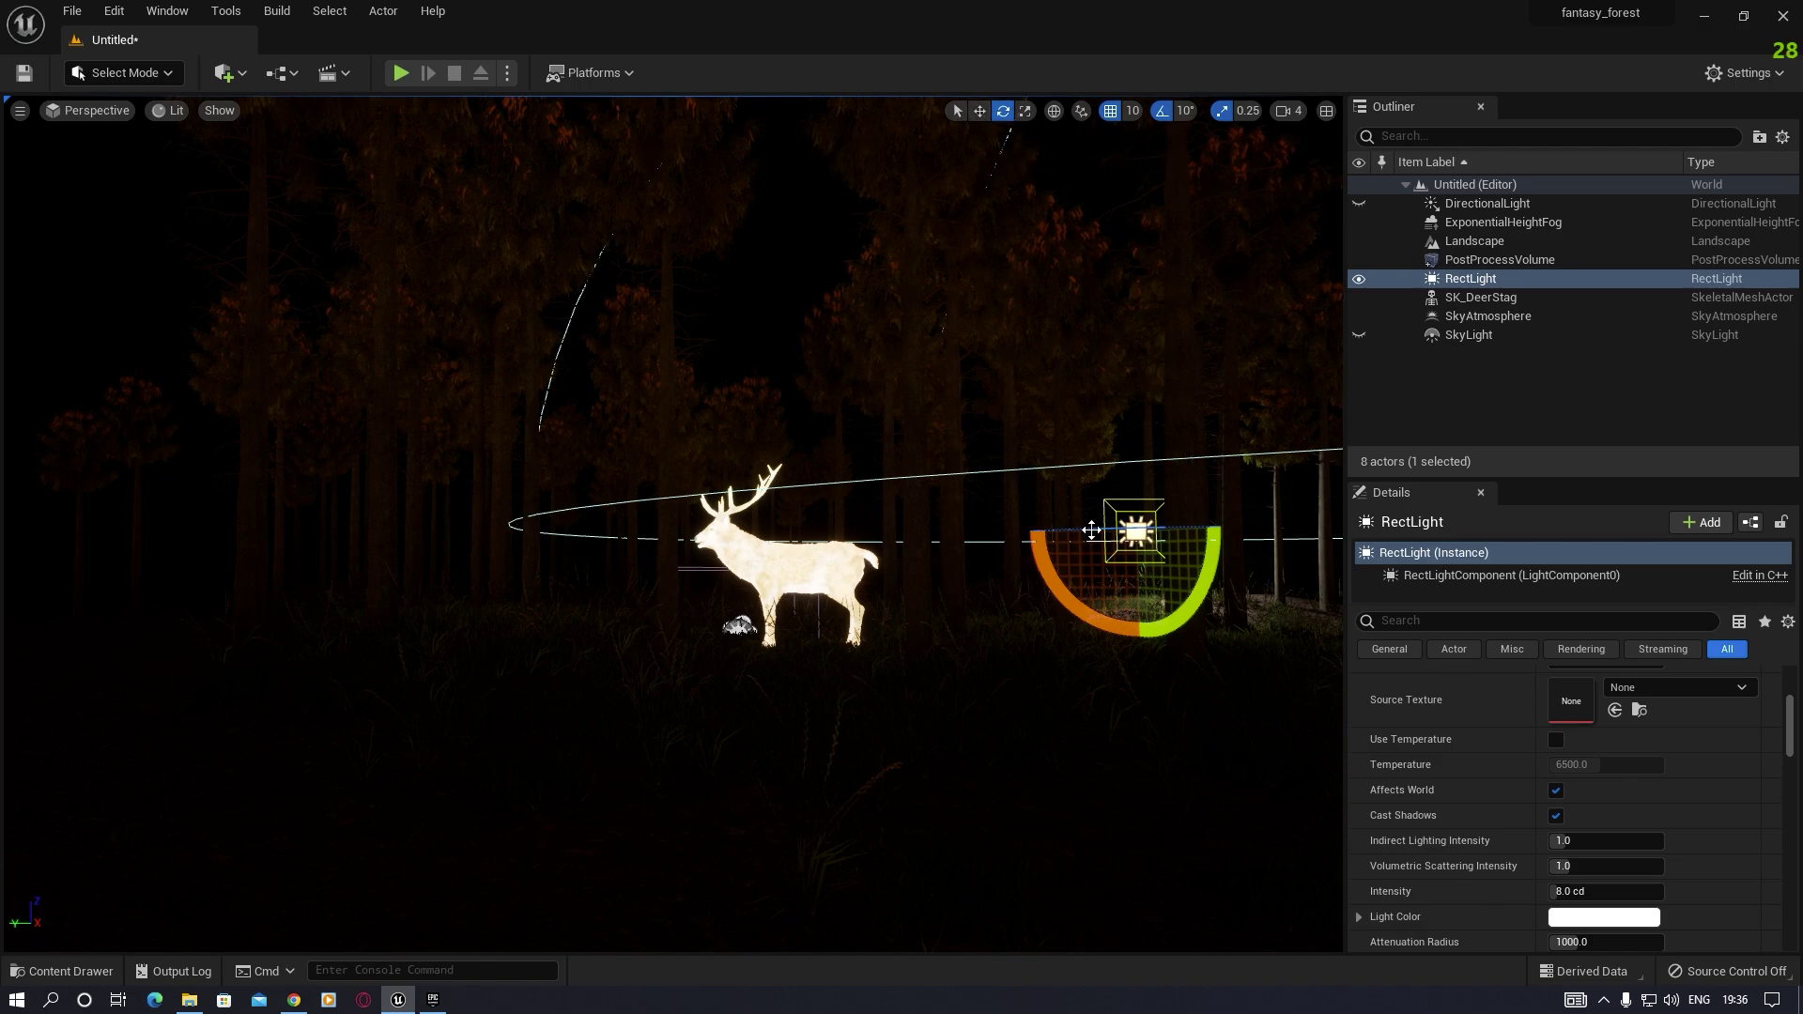
{"action": "left_click_drag", "start_coordinate": [1075, 536], "coordinate": [1231, 606]}
{"action": "key", "text": "w"}
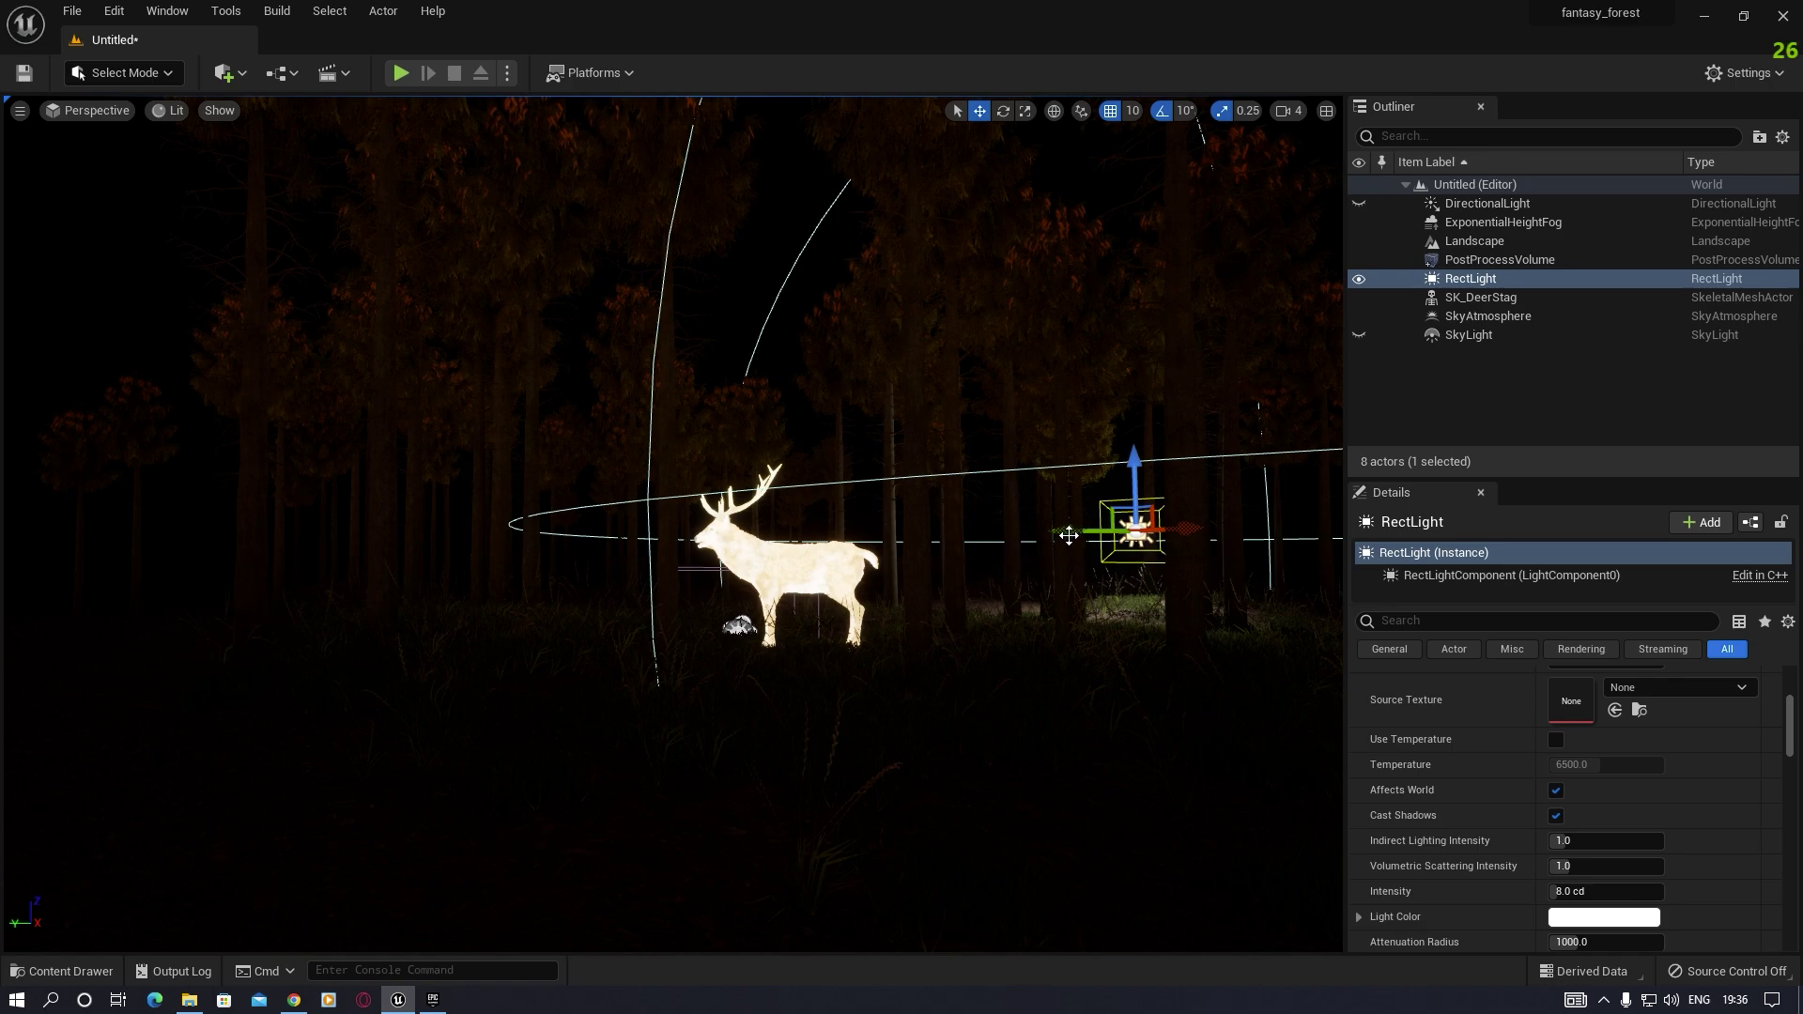
{"action": "left_click_drag", "start_coordinate": [1069, 531], "coordinate": [1325, 524]}
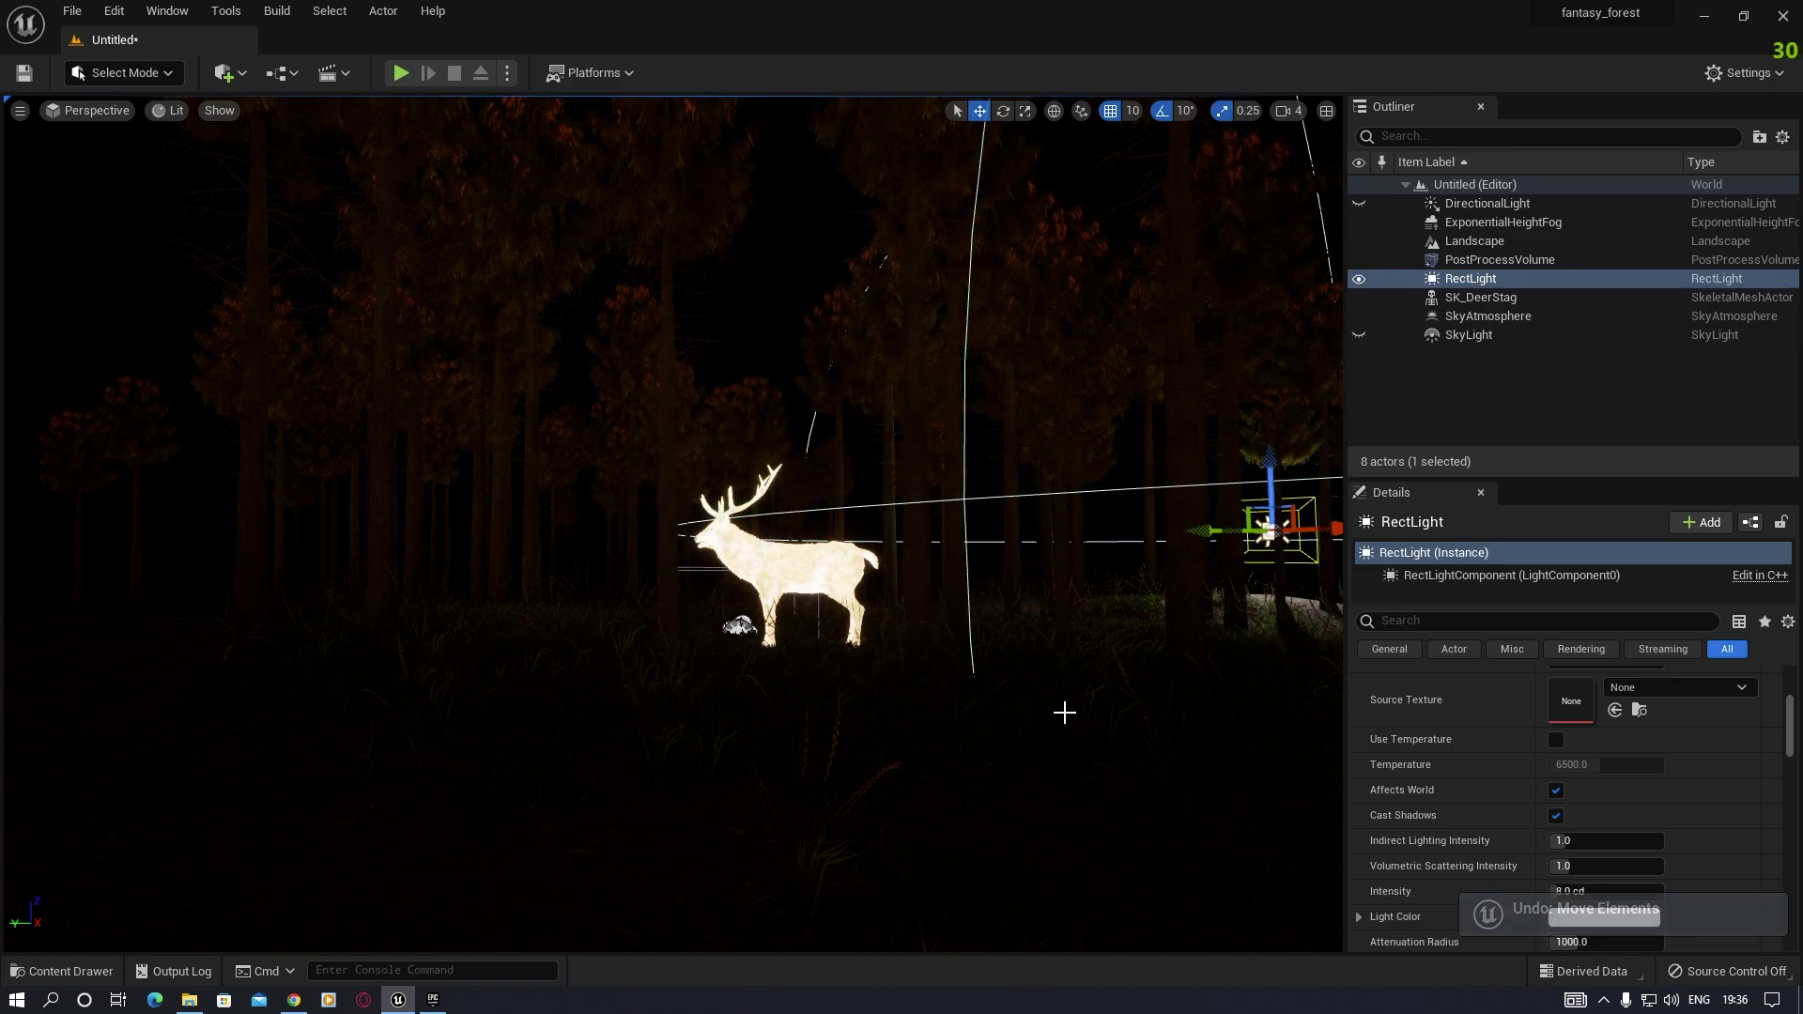
Step: Raise the rect light to tree-crown height and place it among the trees behind the stag
{"action": "right_click_drag", "start_coordinate": [1067, 713], "coordinate": [857, 531]}
{"action": "left_click_drag", "start_coordinate": [818, 533], "coordinate": [1160, 266]}
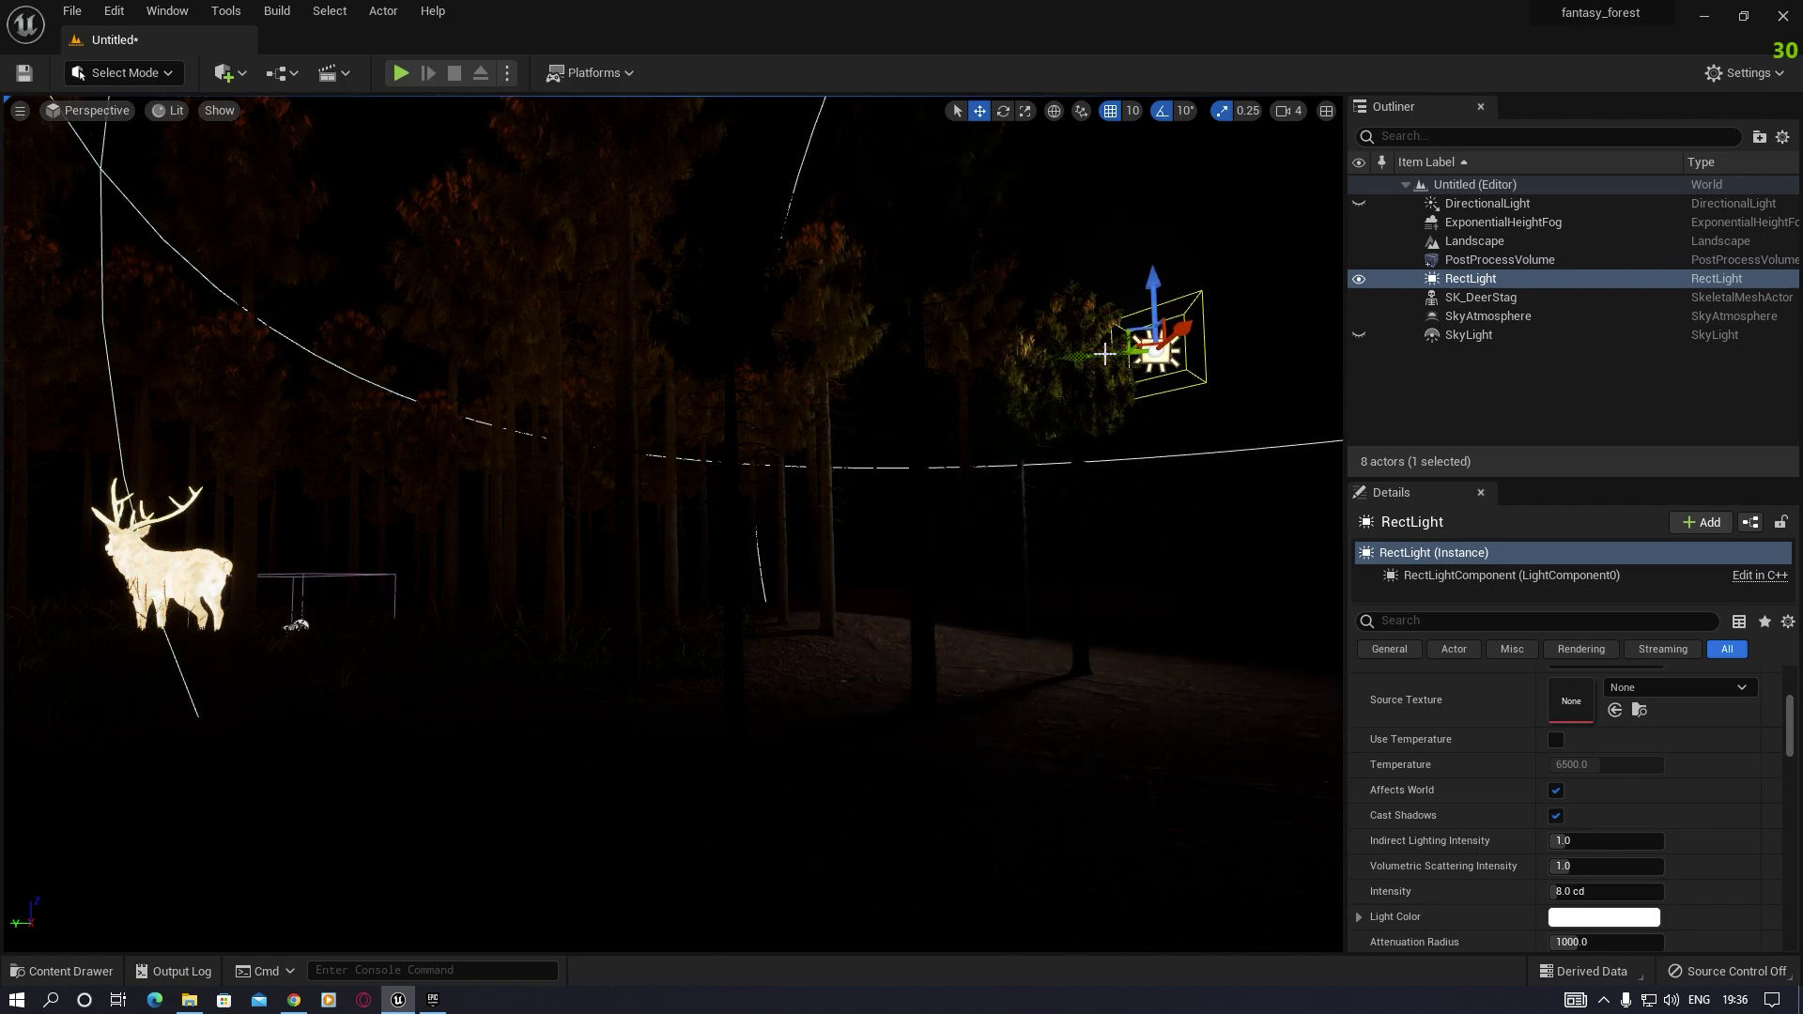
{"action": "mouse_move", "coordinate": [1153, 352]}
{"action": "left_mouse_down"}
{"action": "mouse_move", "coordinate": [966, 363]}
{"action": "mouse_move", "coordinate": [1099, 334]}
{"action": "mouse_move", "coordinate": [1164, 352]}
{"action": "left_mouse_up"}
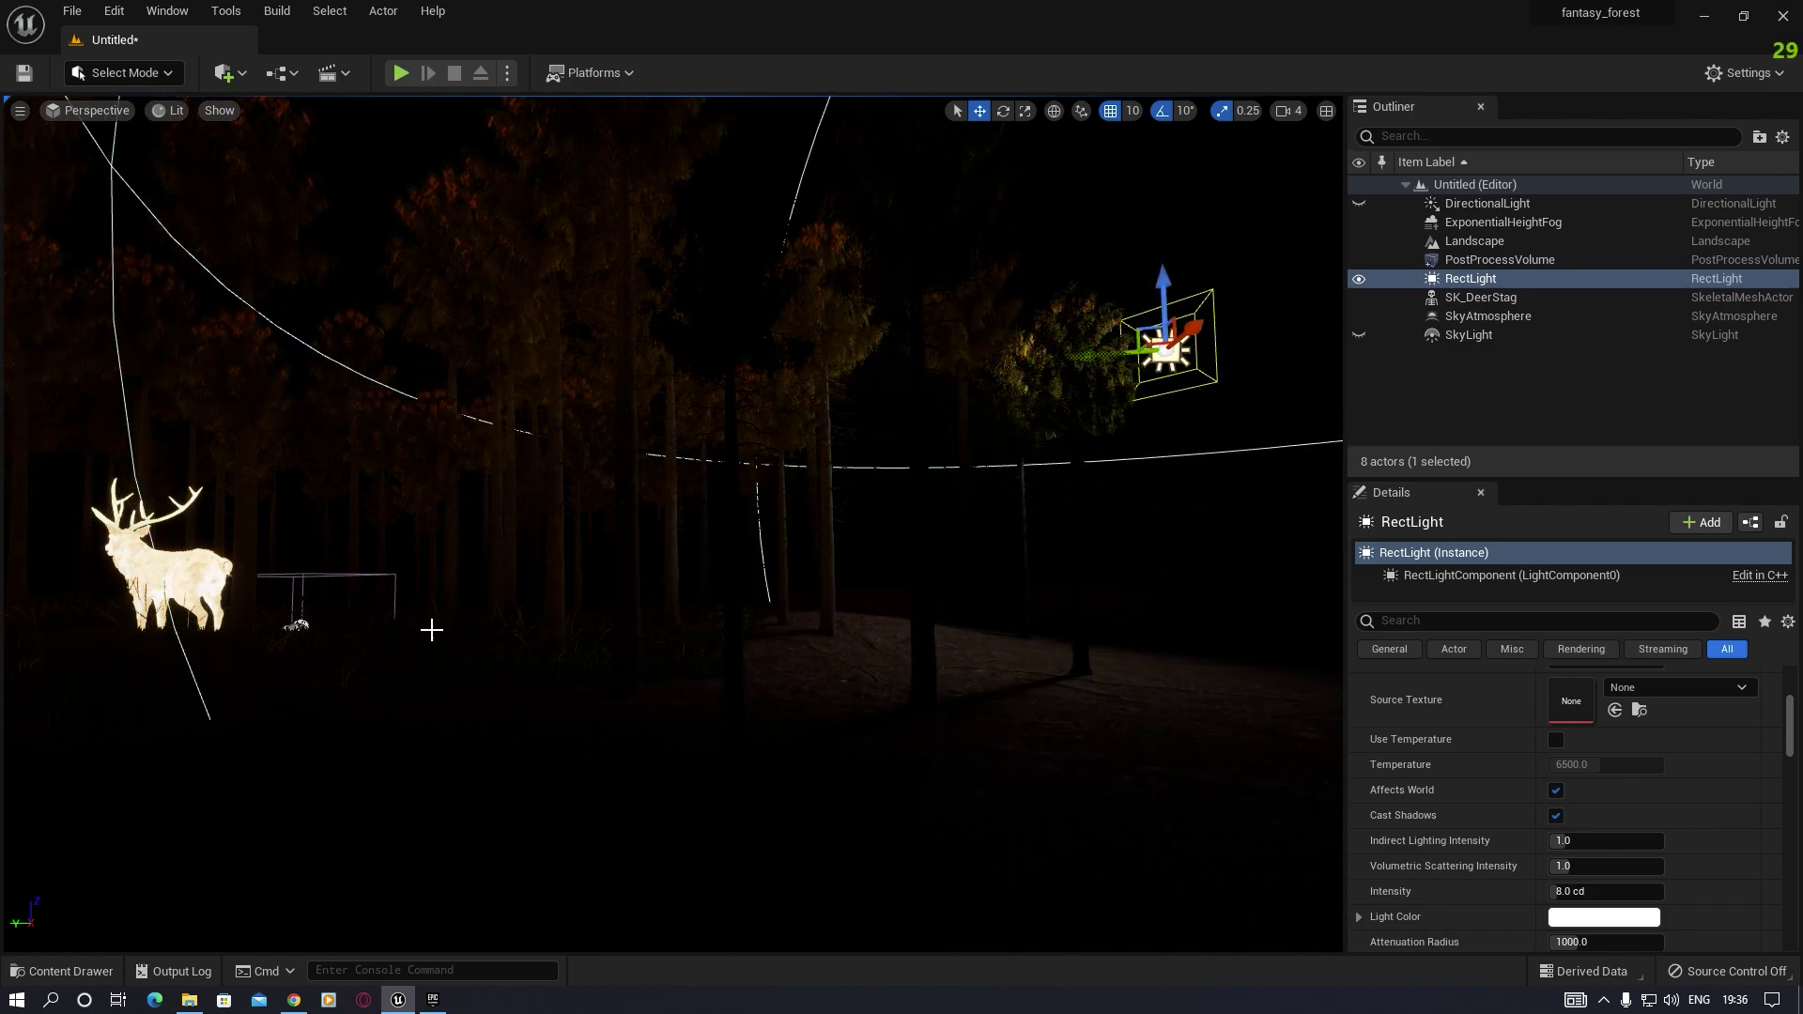
{"action": "right_click_drag", "start_coordinate": [426, 711], "coordinate": [296, 704]}
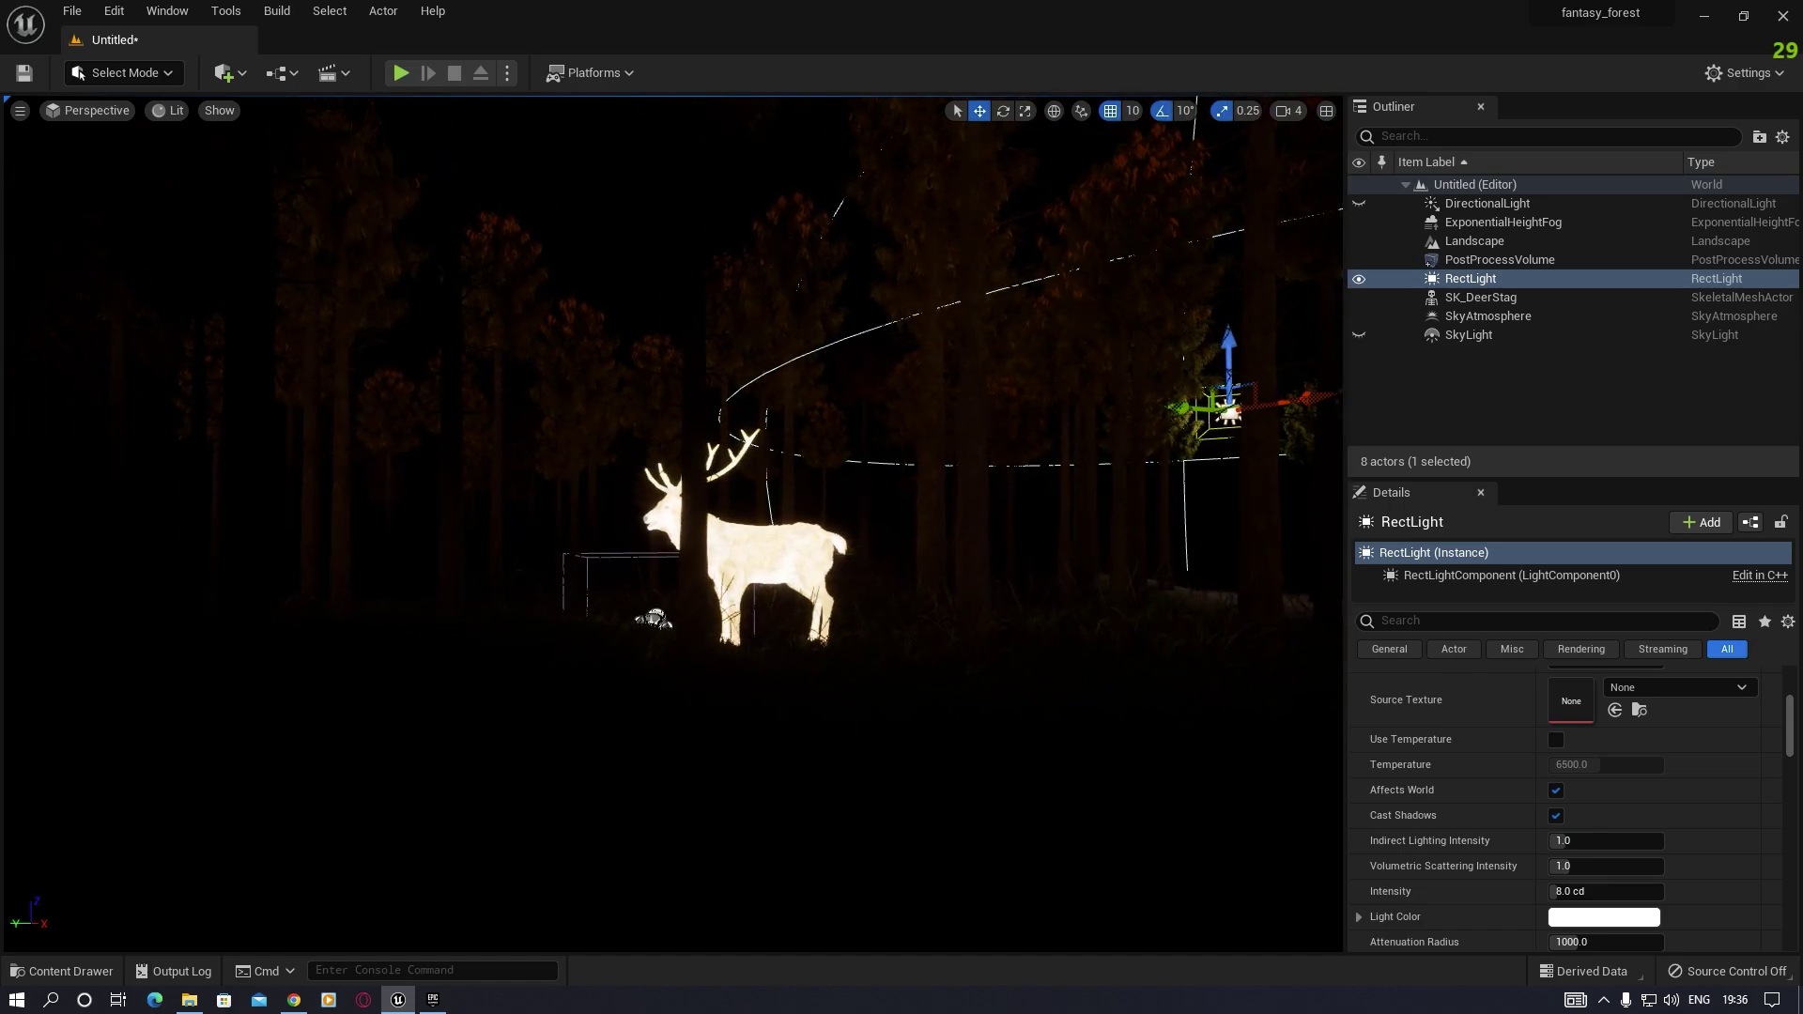
{"action": "left_click_drag", "start_coordinate": [1181, 408], "coordinate": [1076, 401]}
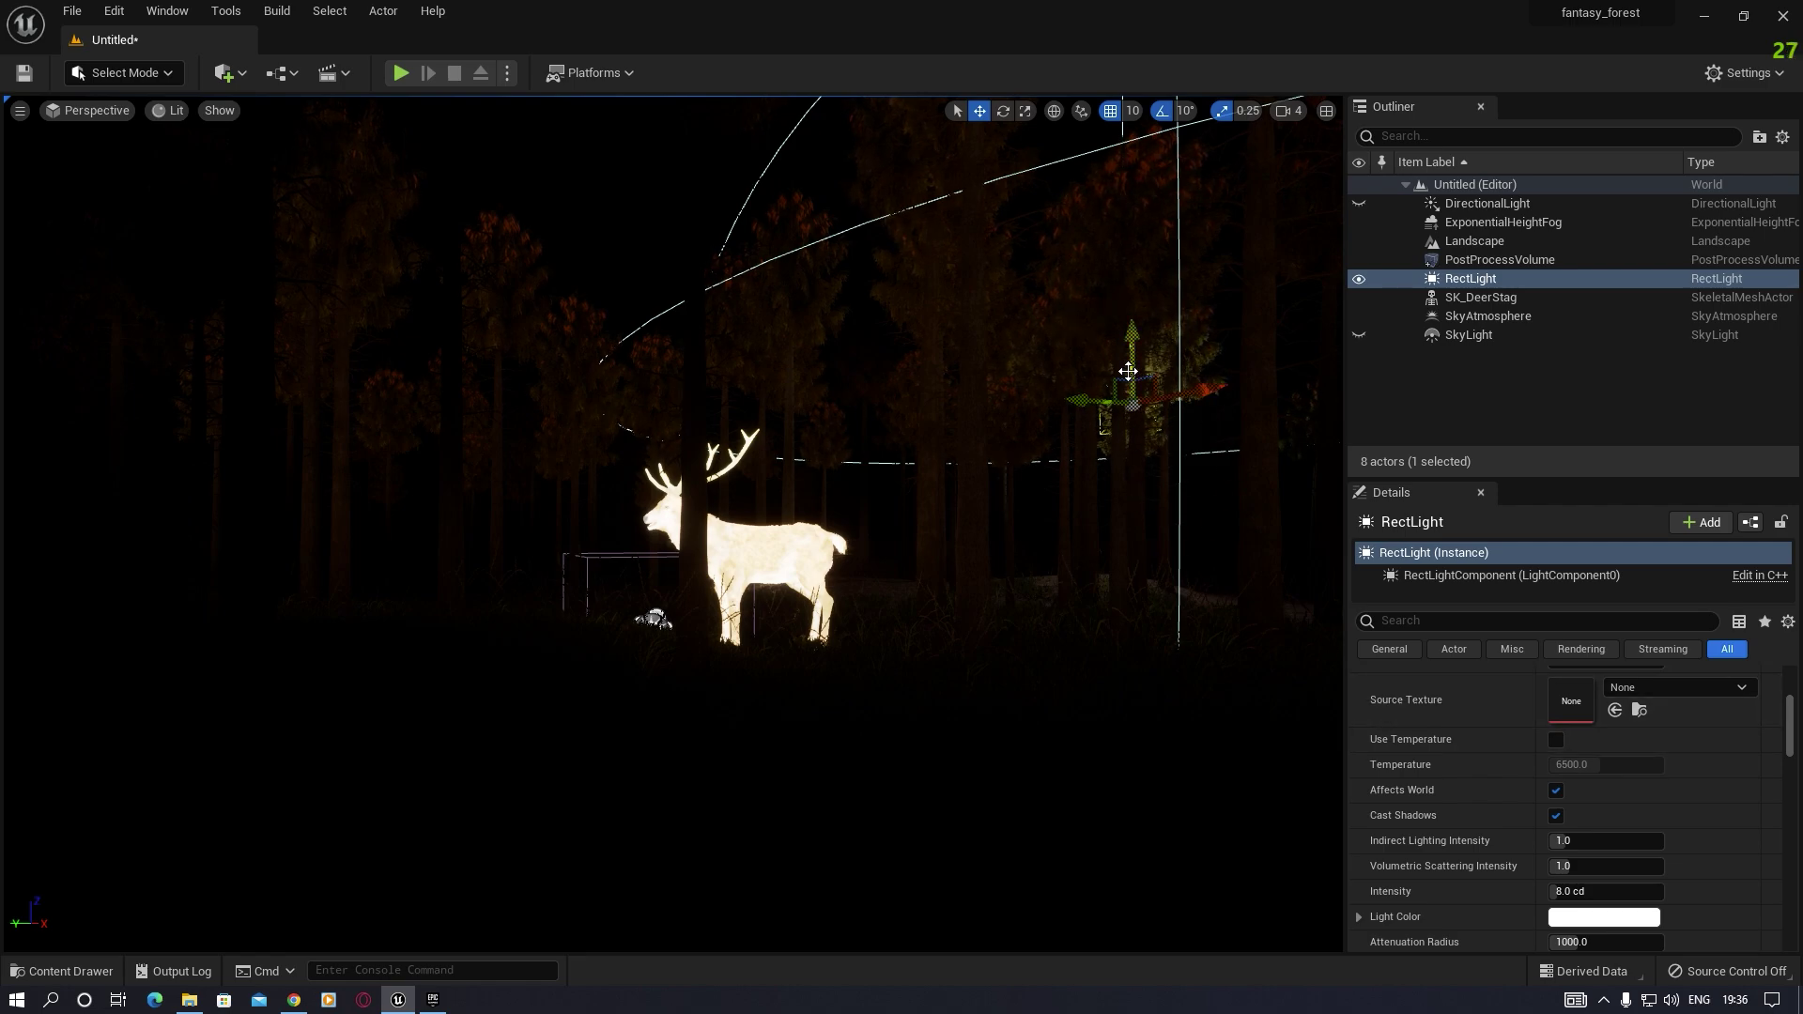
Step: Set the rect light's intensity to 160 cd
{"action": "left_click", "coordinate": [1400, 279]}
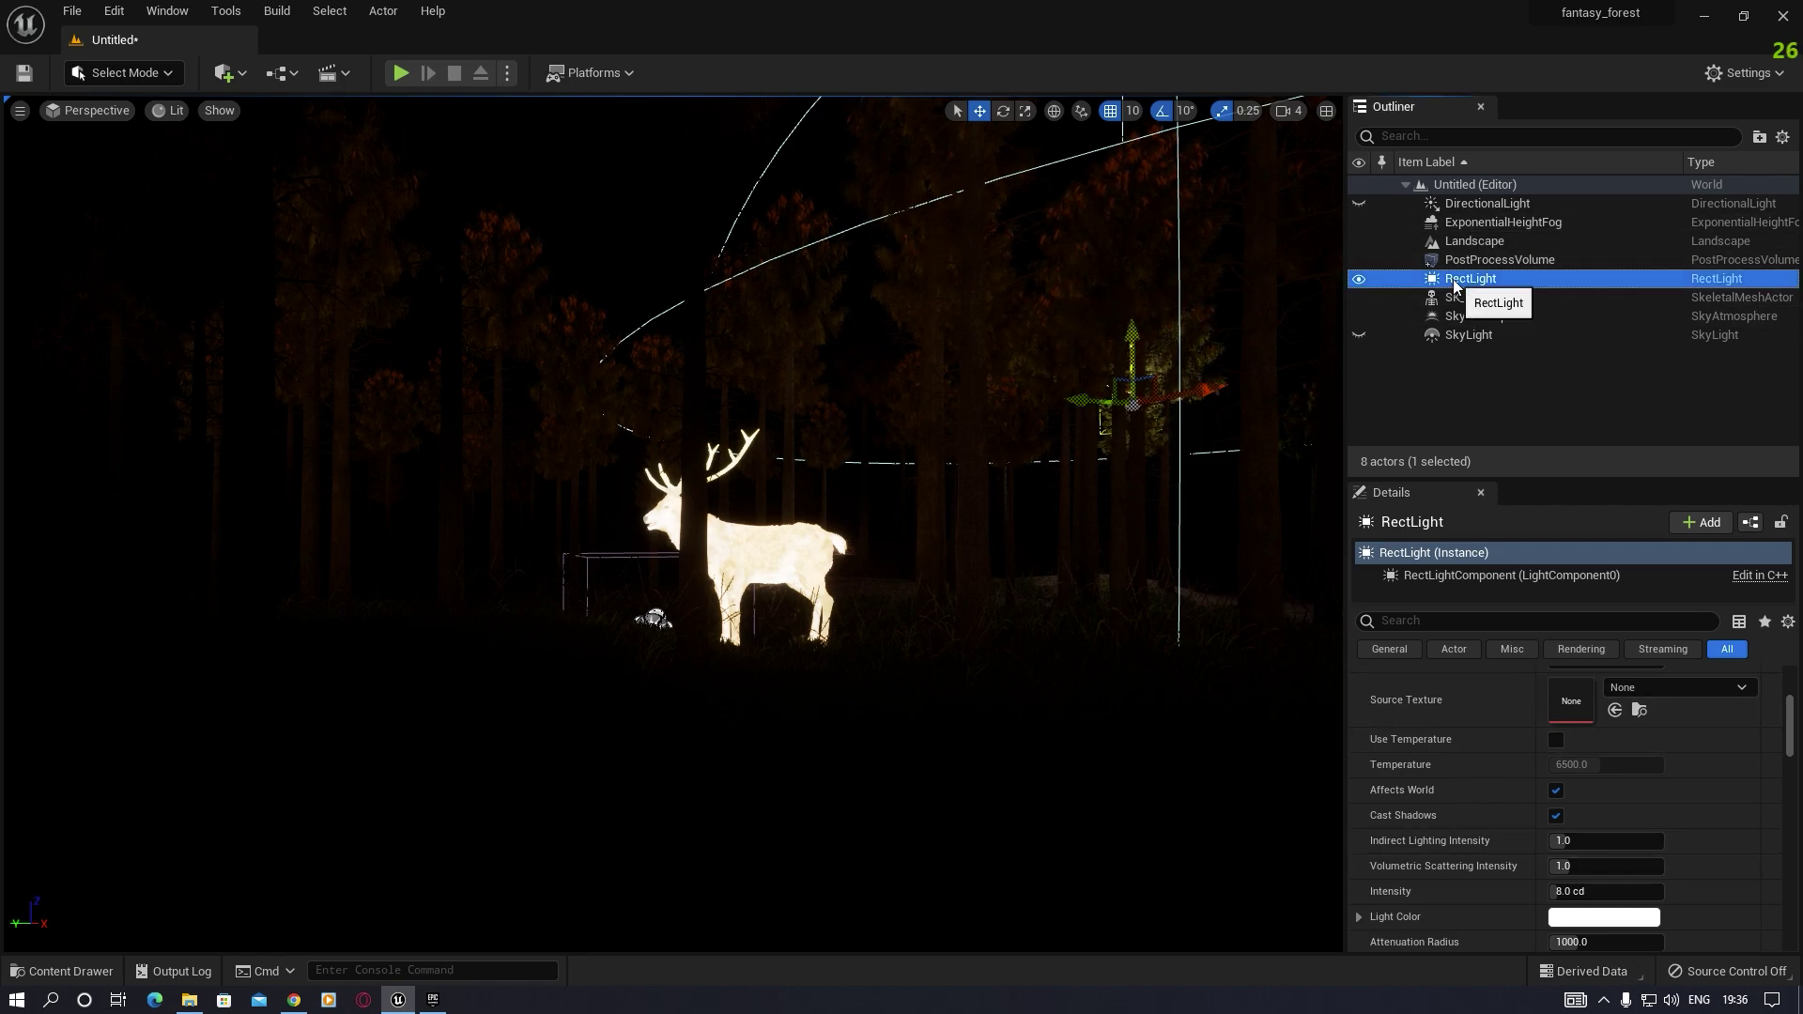
{"action": "left_click_drag", "start_coordinate": [1794, 728], "coordinate": [1792, 741]}
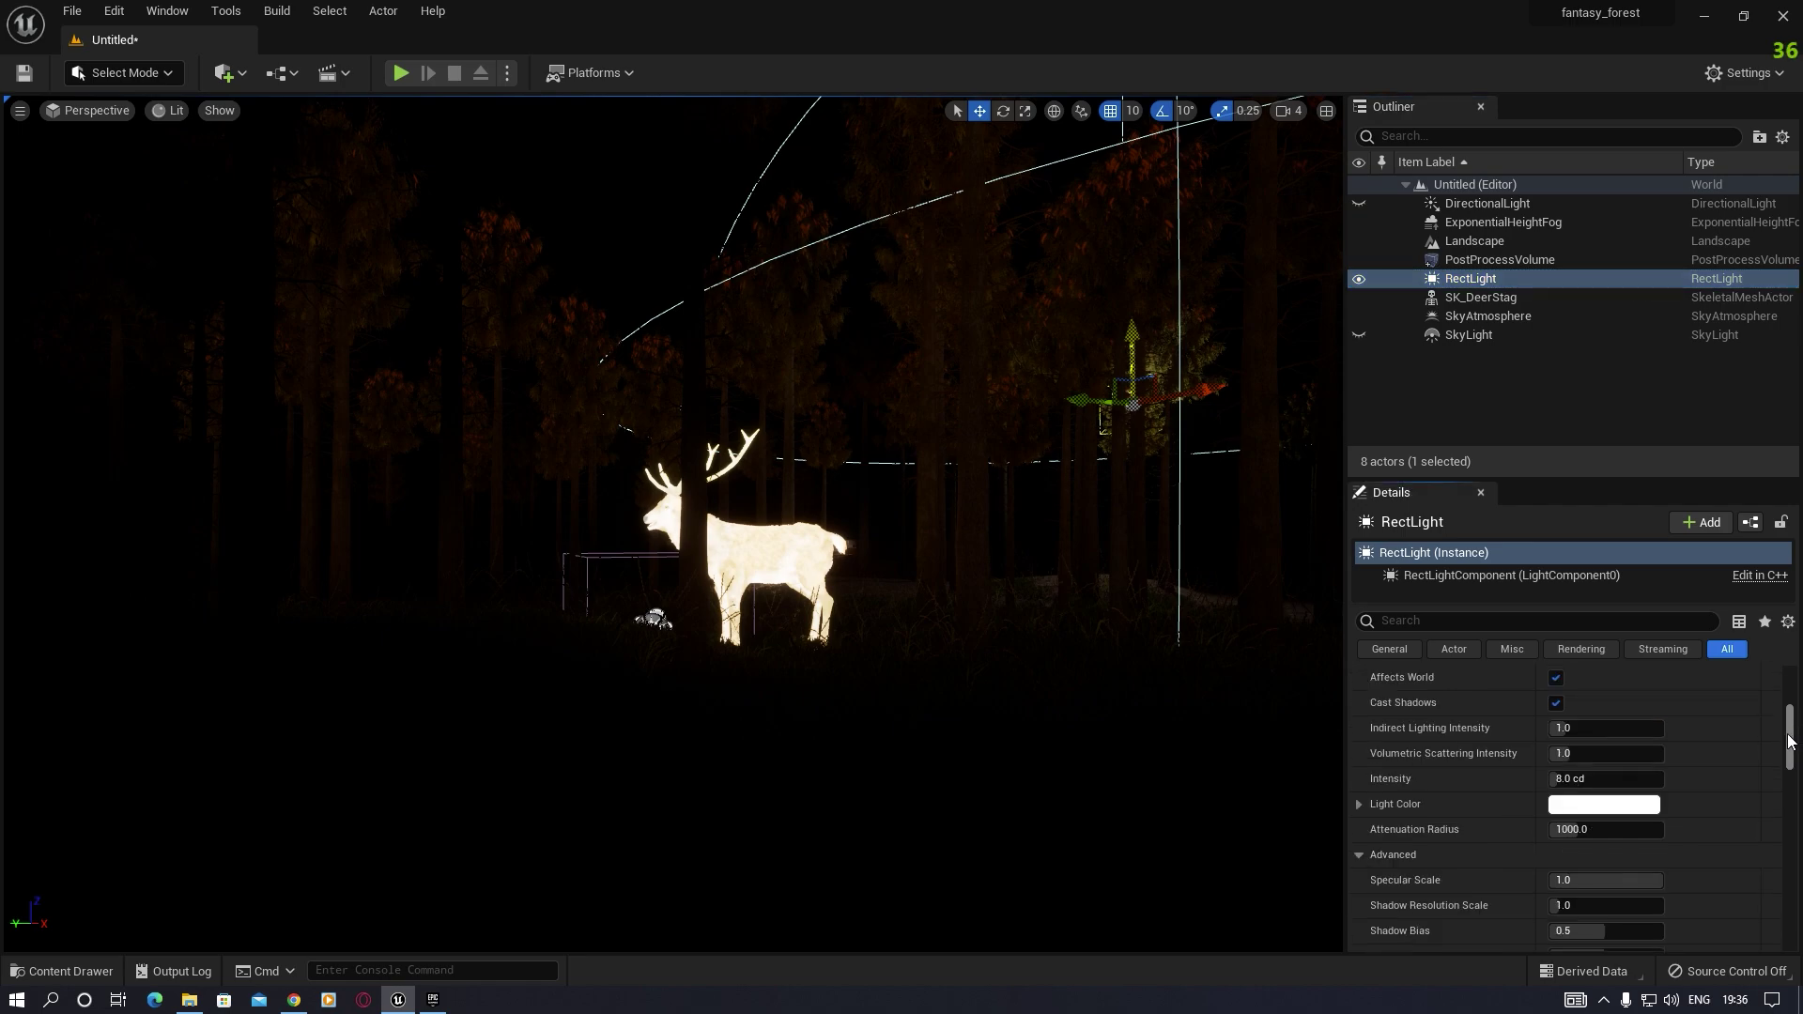
{"action": "left_click", "coordinate": [1606, 778]}
{"action": "type", "text": "160"}
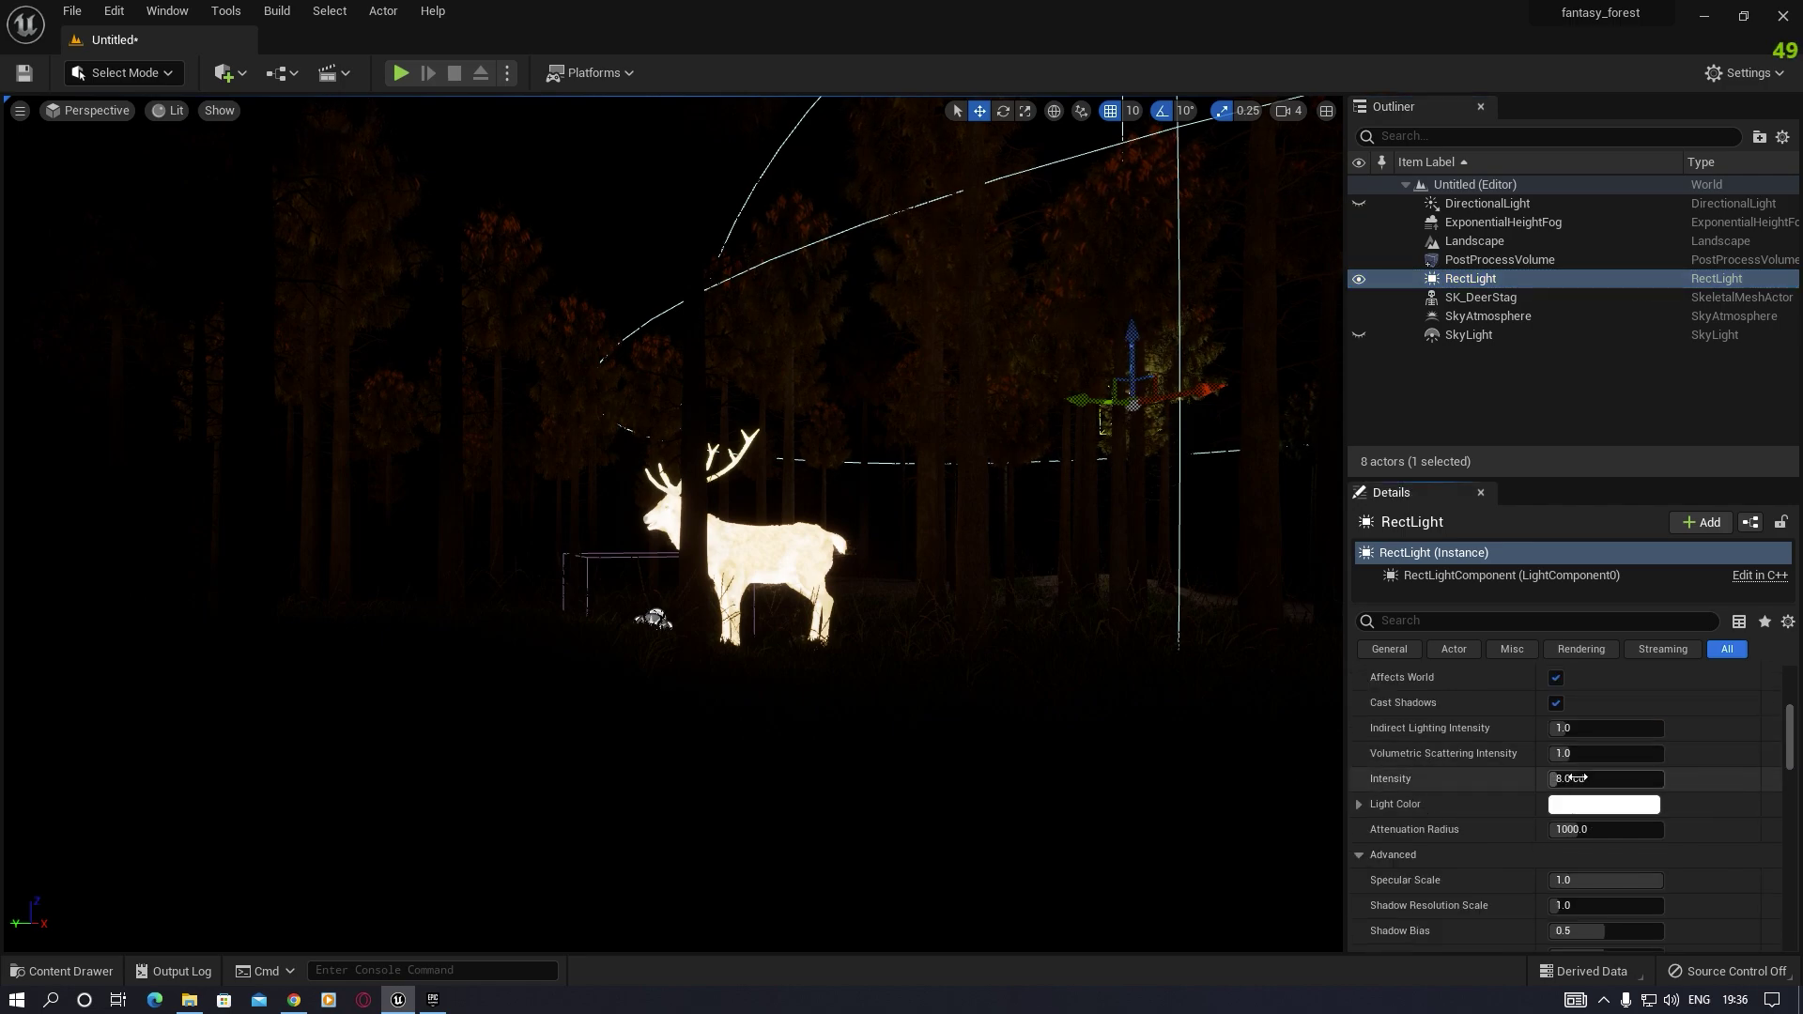
{"action": "key", "text": "Return"}
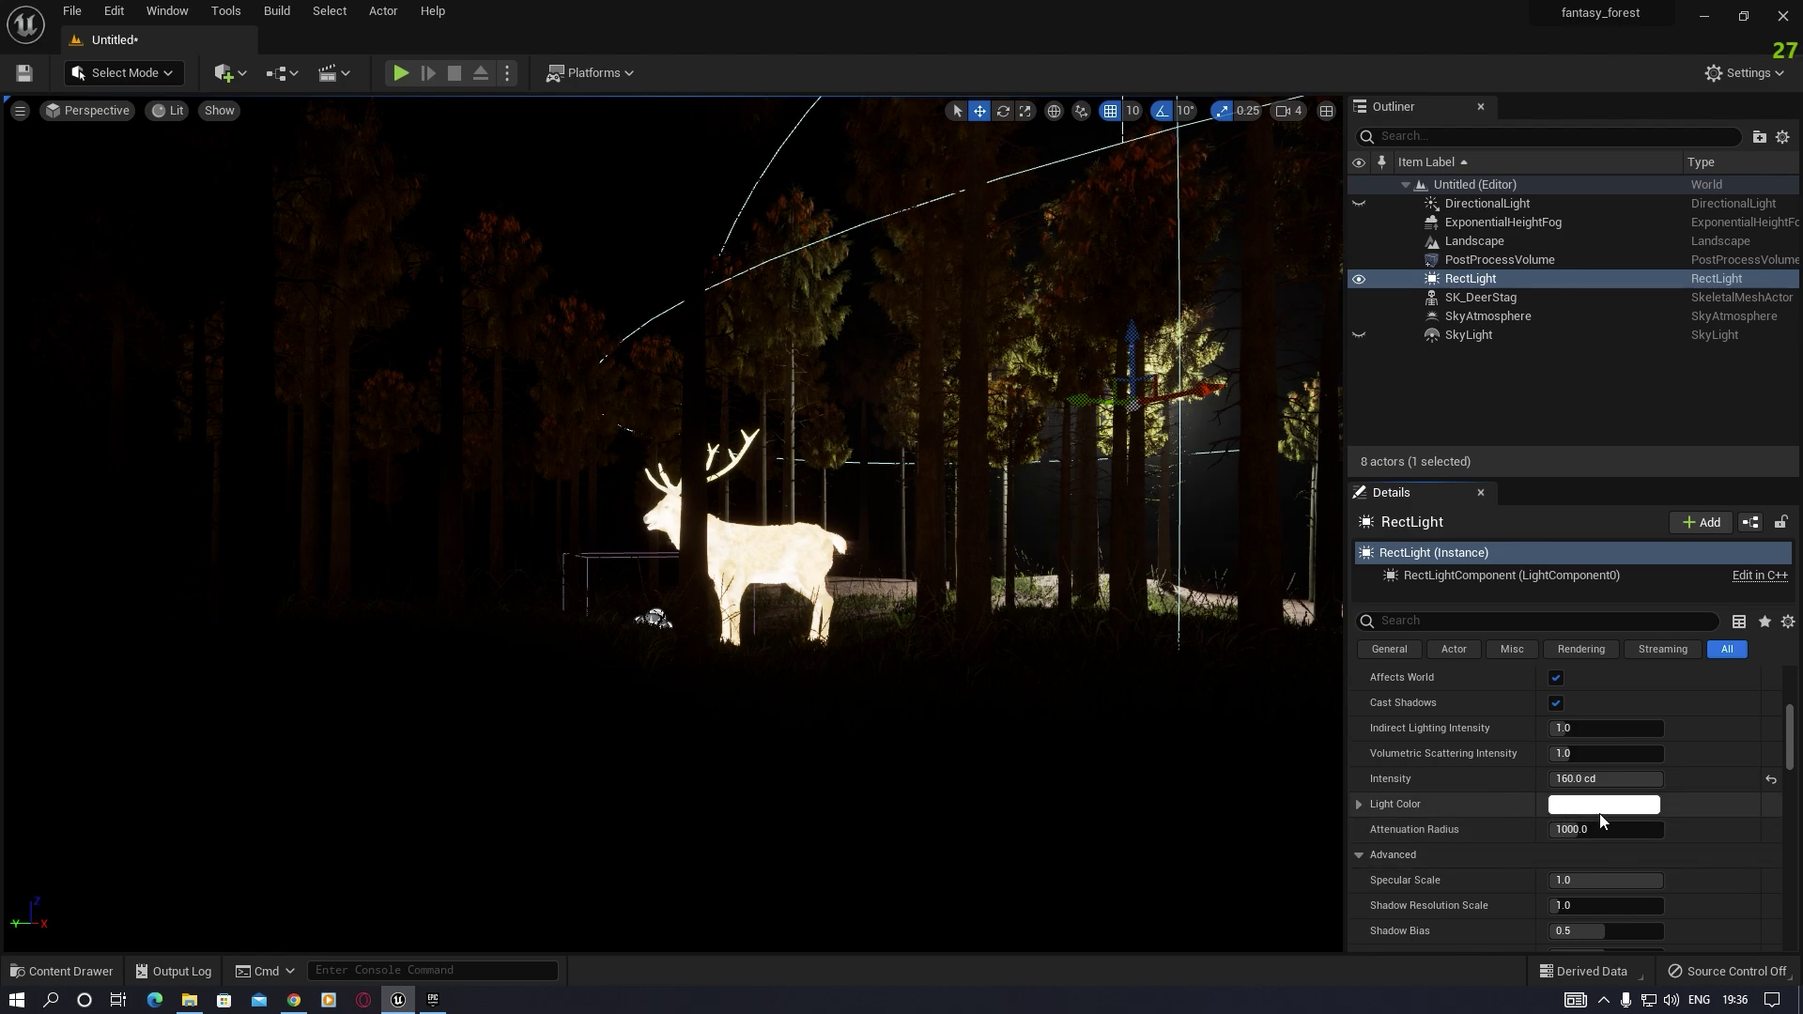
Step: Change the rect light's colour to a pale blue, about hex sRGB A3E8FF
{"action": "left_click", "coordinate": [1577, 805]}
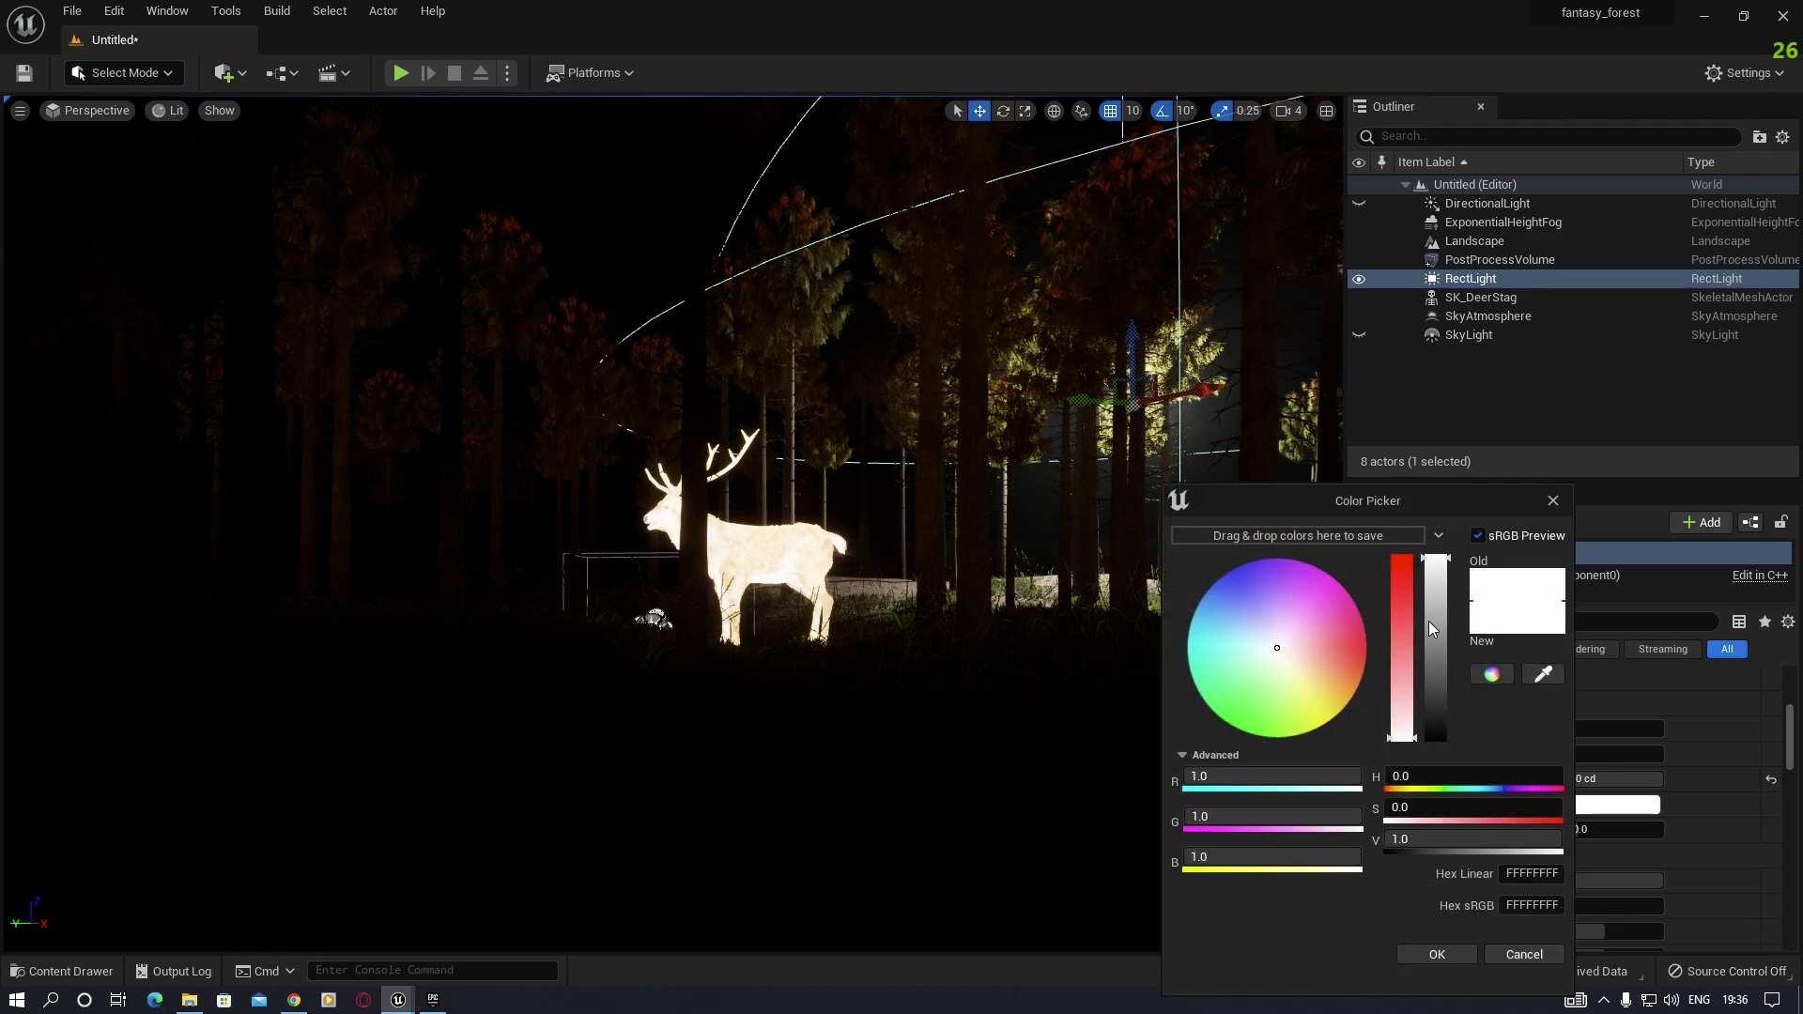
{"action": "left_click_drag", "start_coordinate": [1280, 634], "coordinate": [1211, 628]}
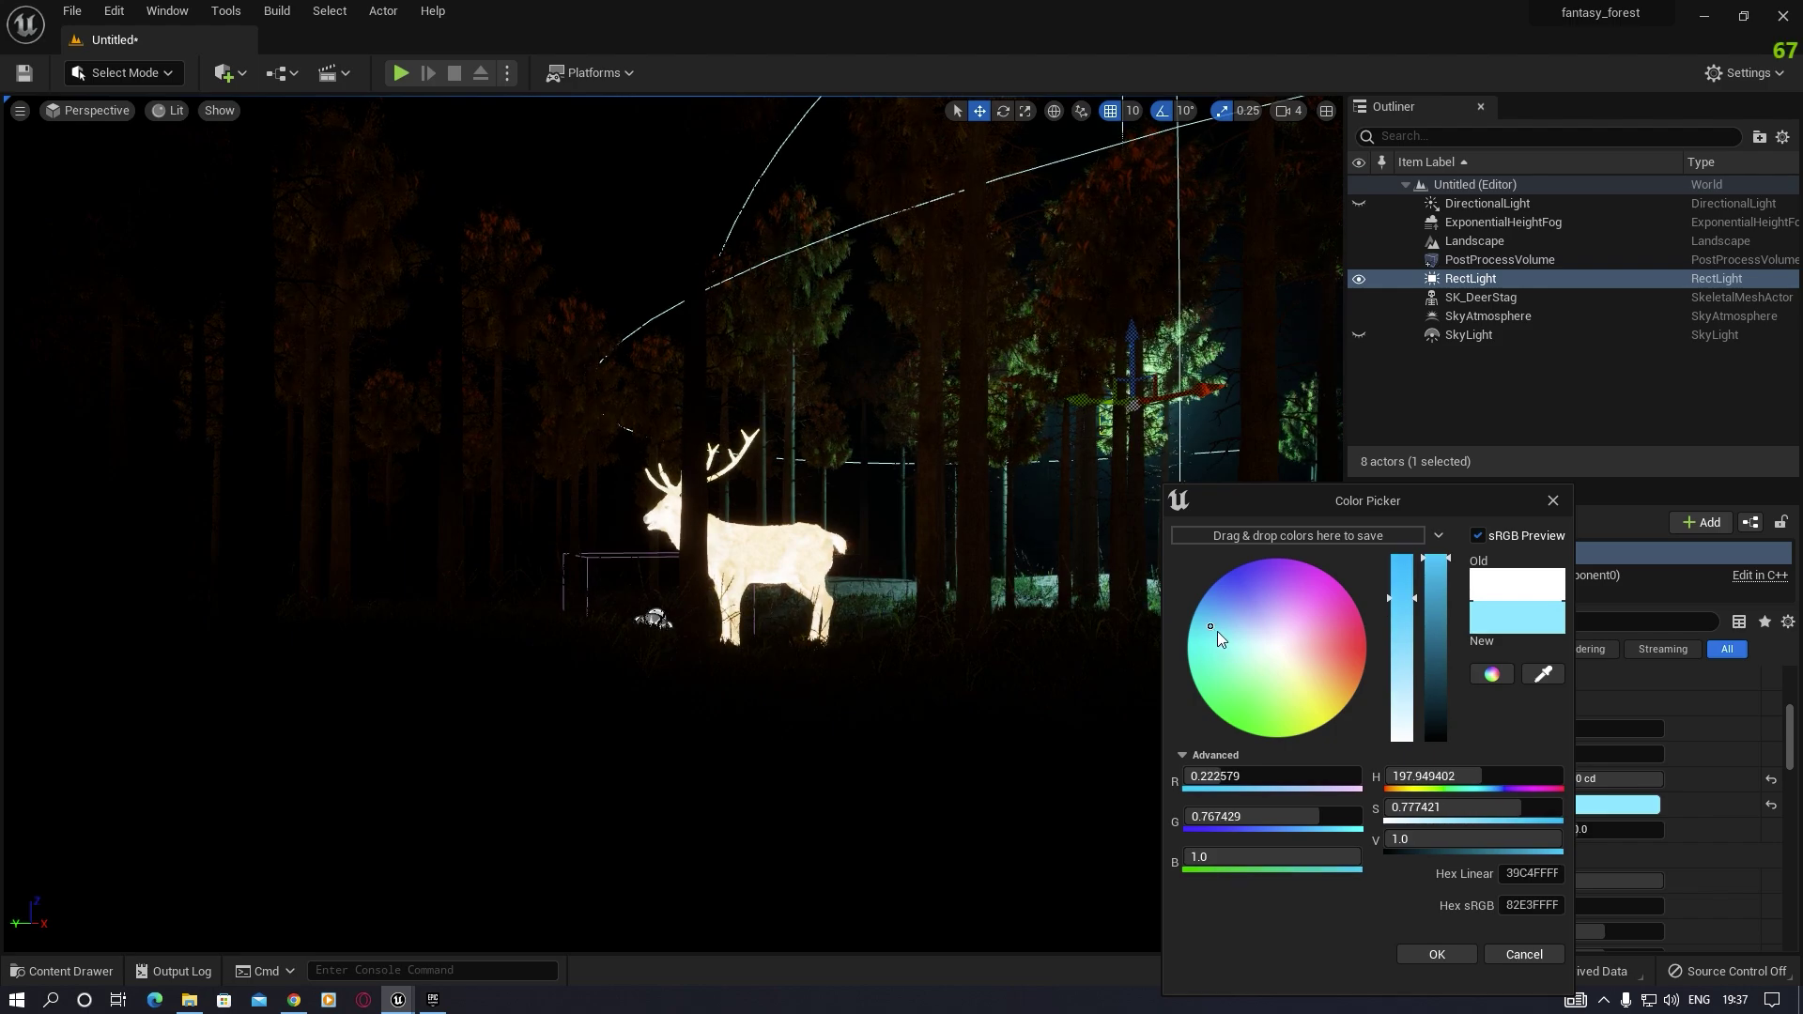
{"action": "left_click", "coordinate": [1223, 629]}
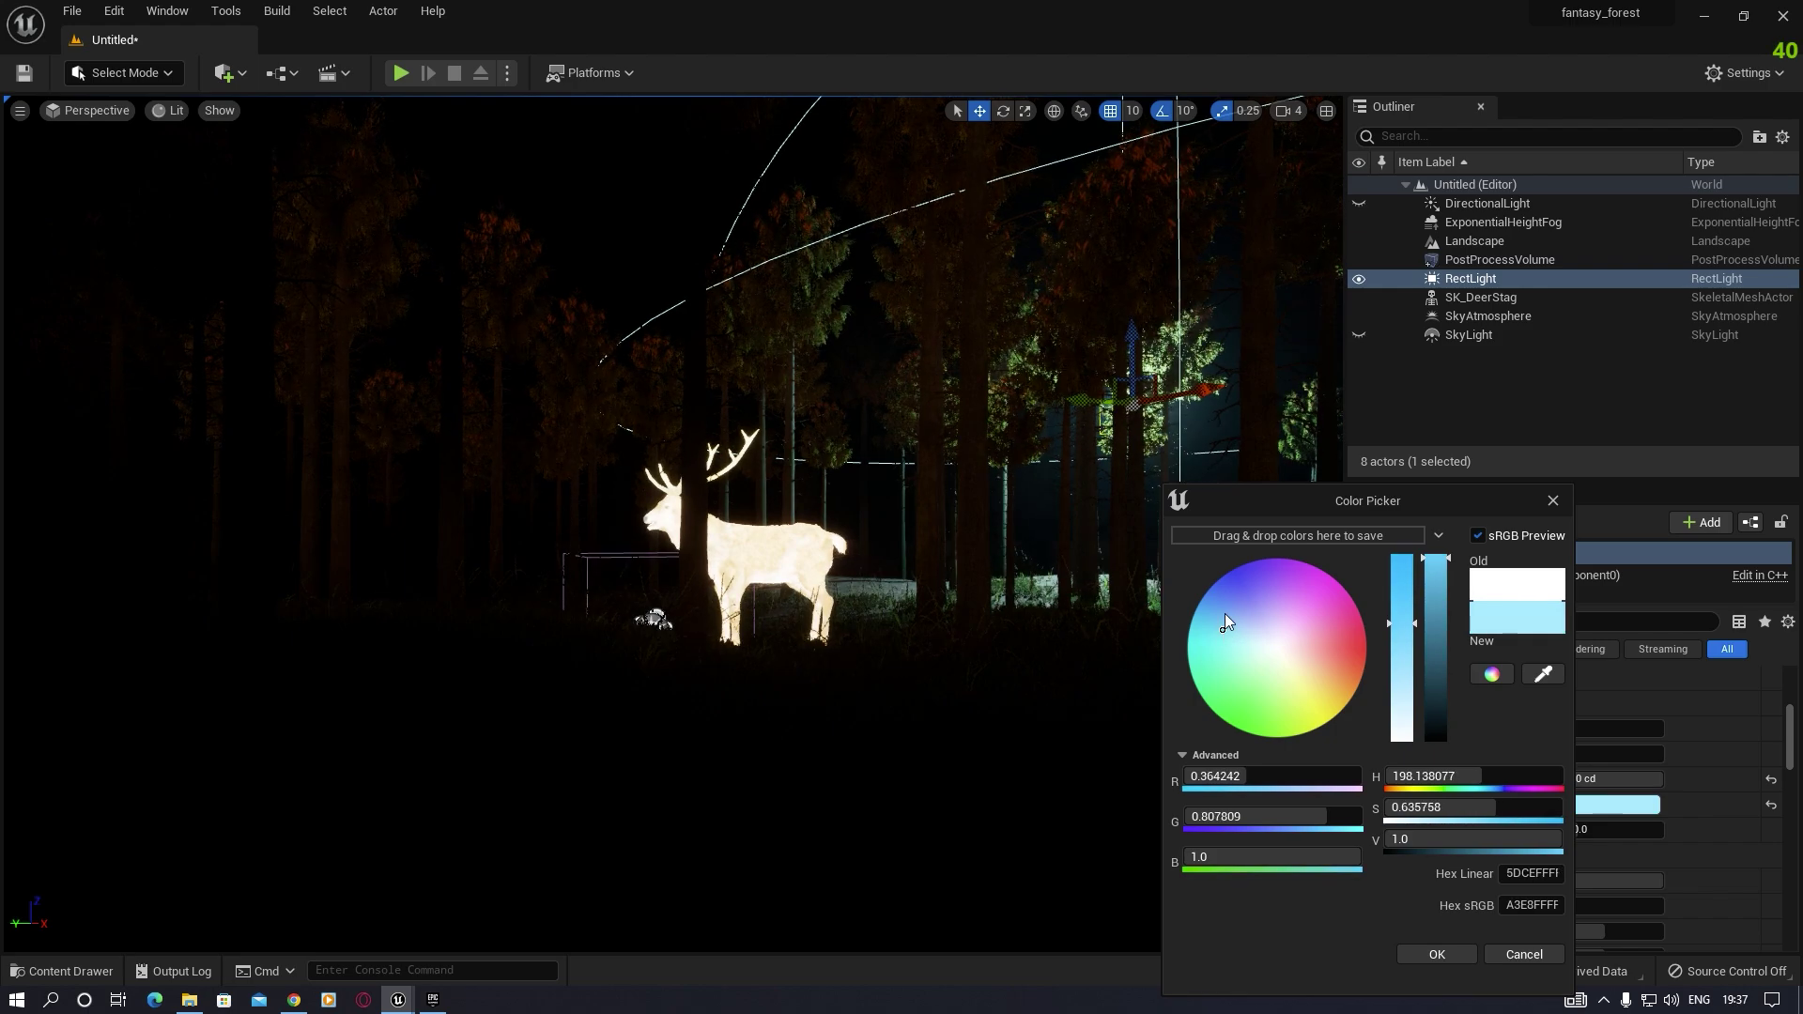
{"action": "left_click", "coordinate": [1440, 955]}
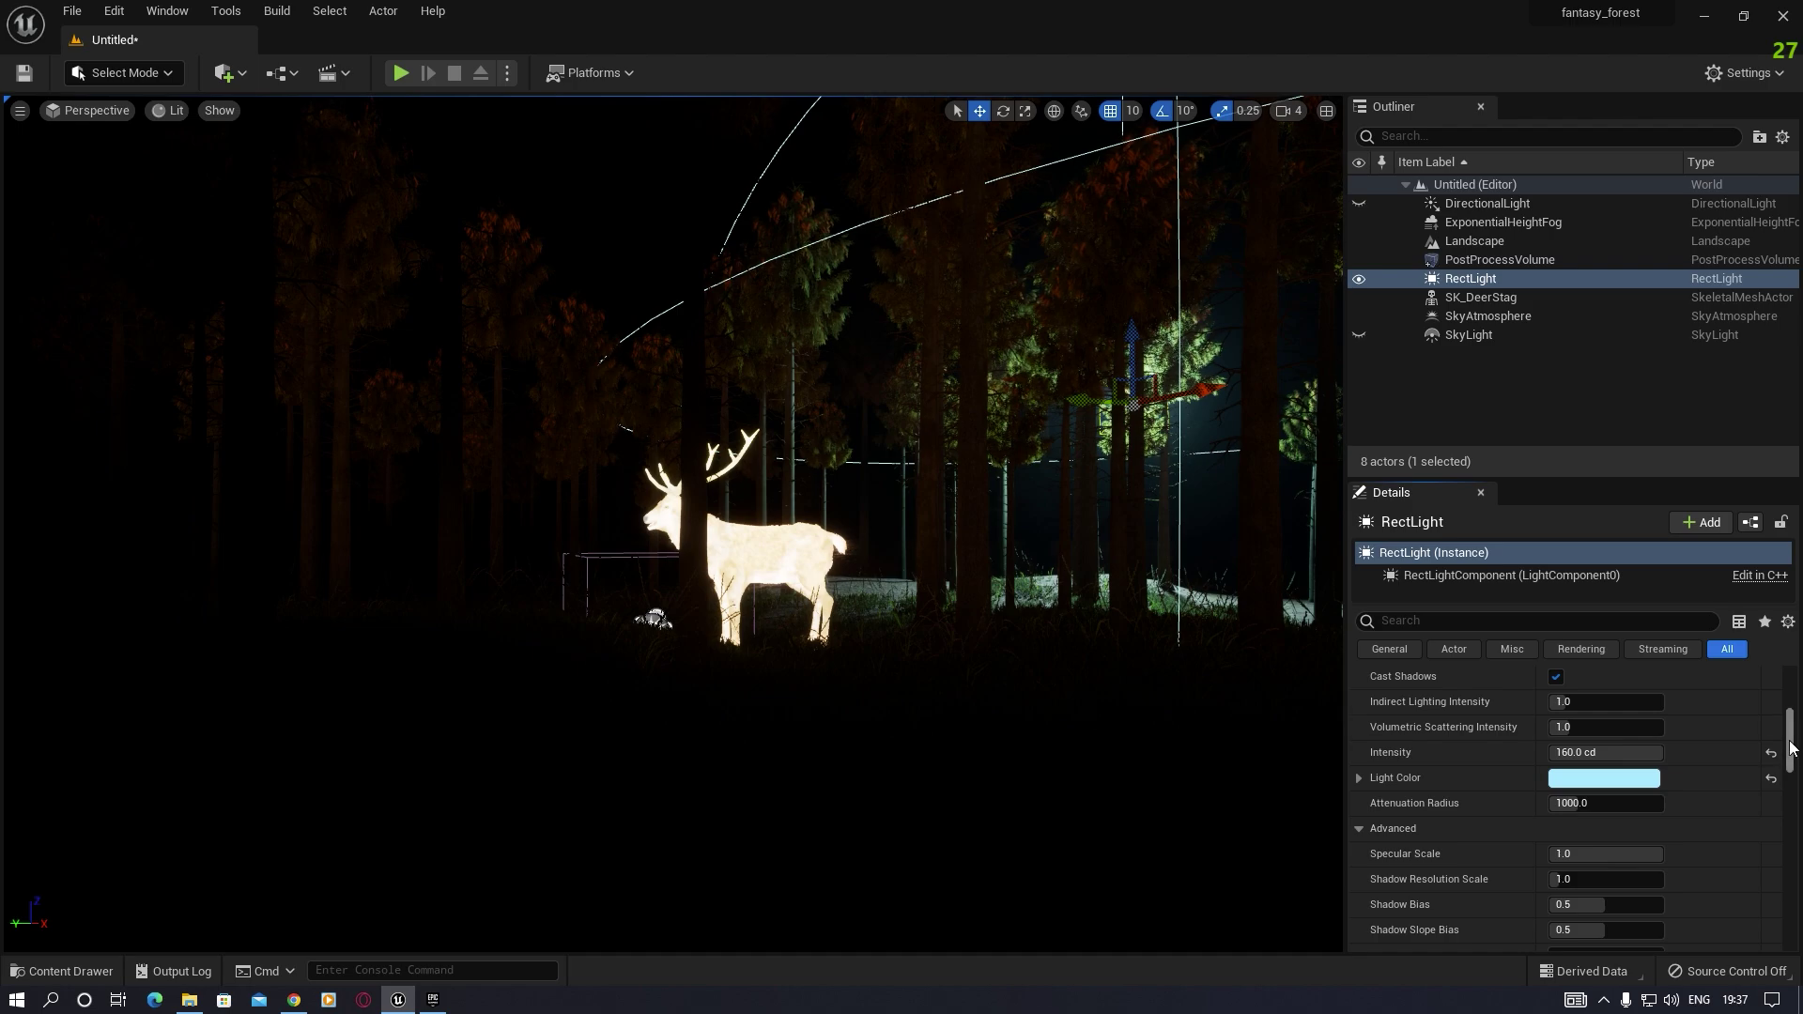
Step: Set the rect light's volumetric scattering intensity to 4.0 and indirect lighting intensity to about 2.92, and move it back behind the trees
{"action": "scroll", "coordinate": [1788, 732], "scroll_direction": "up", "scroll_amount": 2}
{"action": "scroll", "coordinate": [1788, 737], "scroll_direction": "down", "scroll_amount": 2}
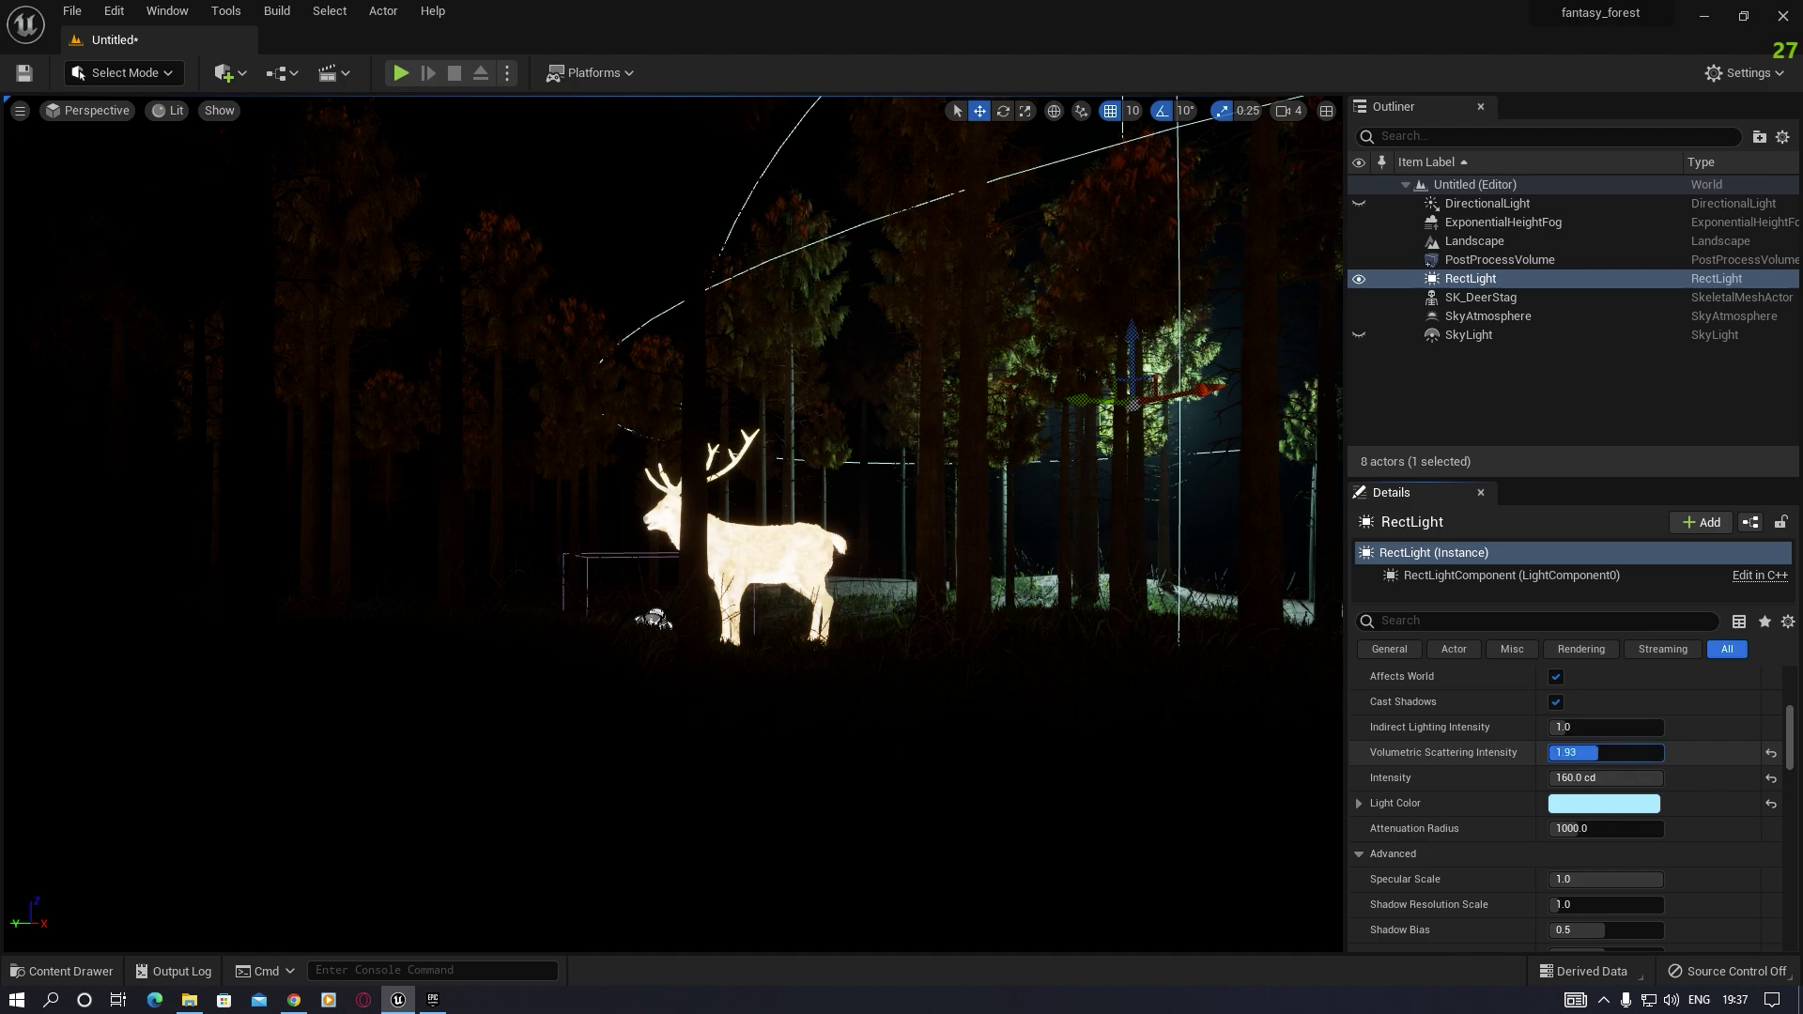
{"action": "left_click_drag", "start_coordinate": [1596, 752], "coordinate": [1475, 756]}
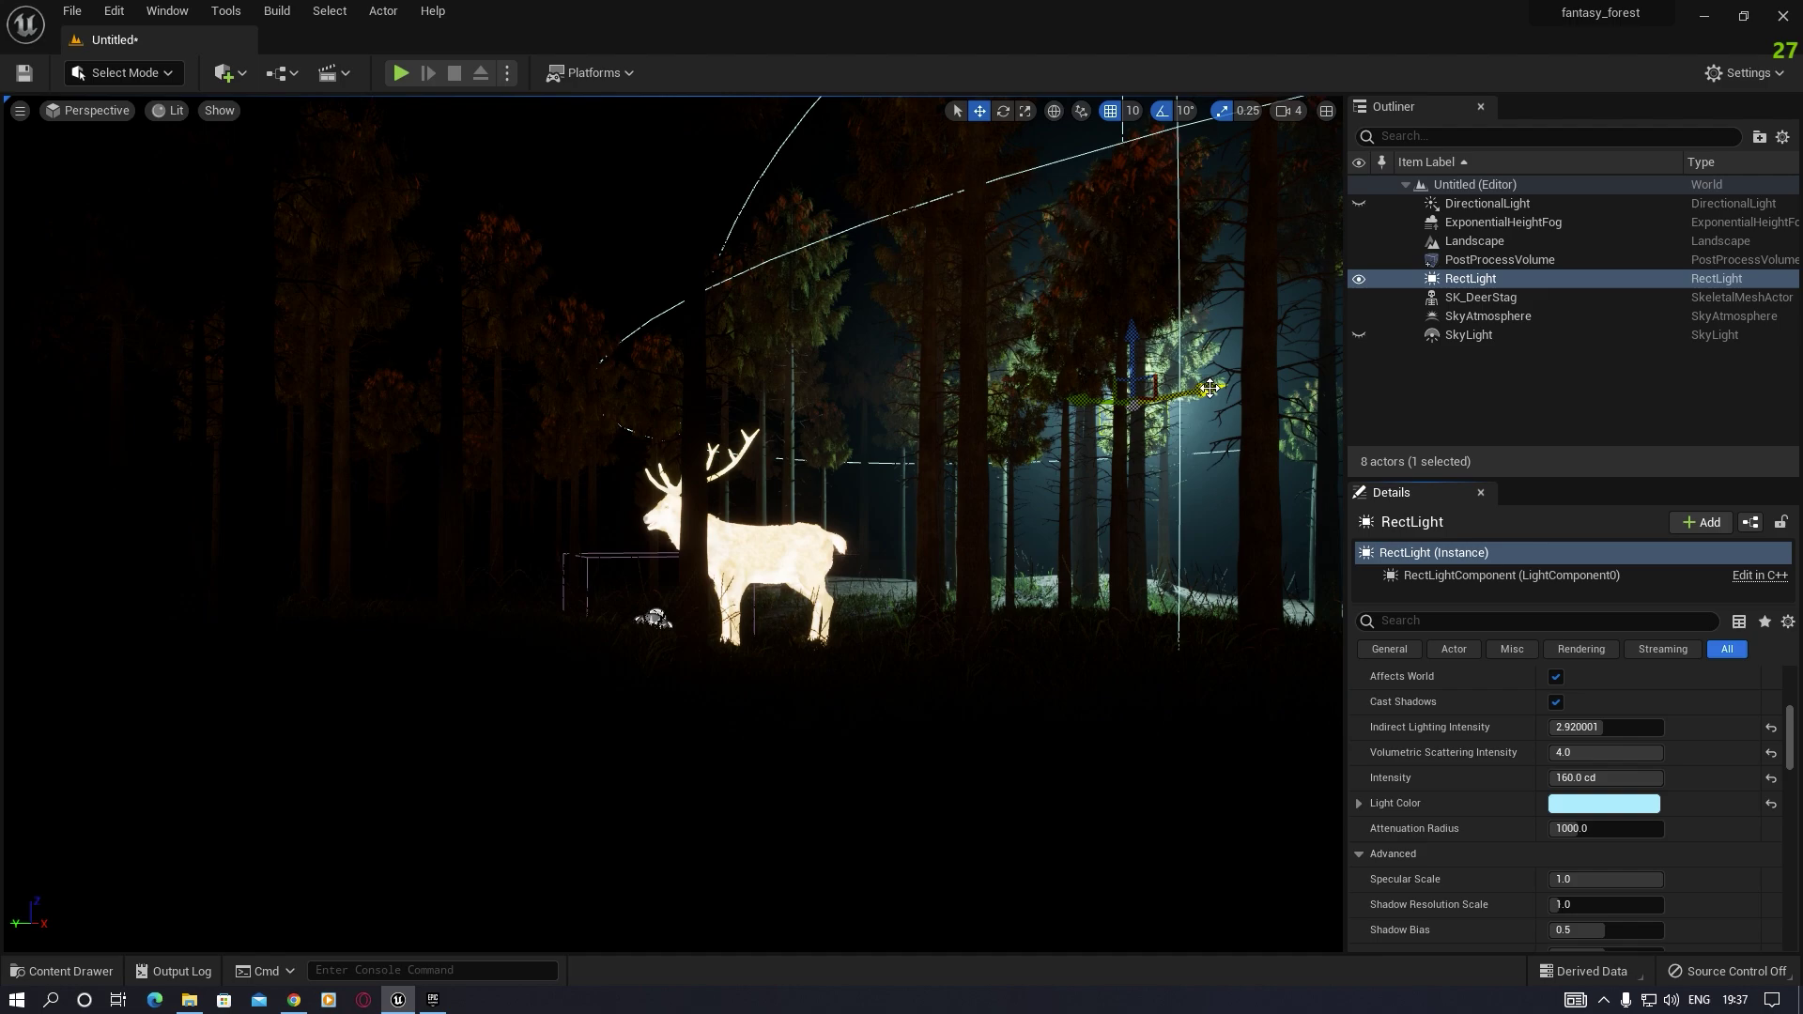
{"action": "left_click_drag", "start_coordinate": [1210, 388], "coordinate": [1033, 380]}
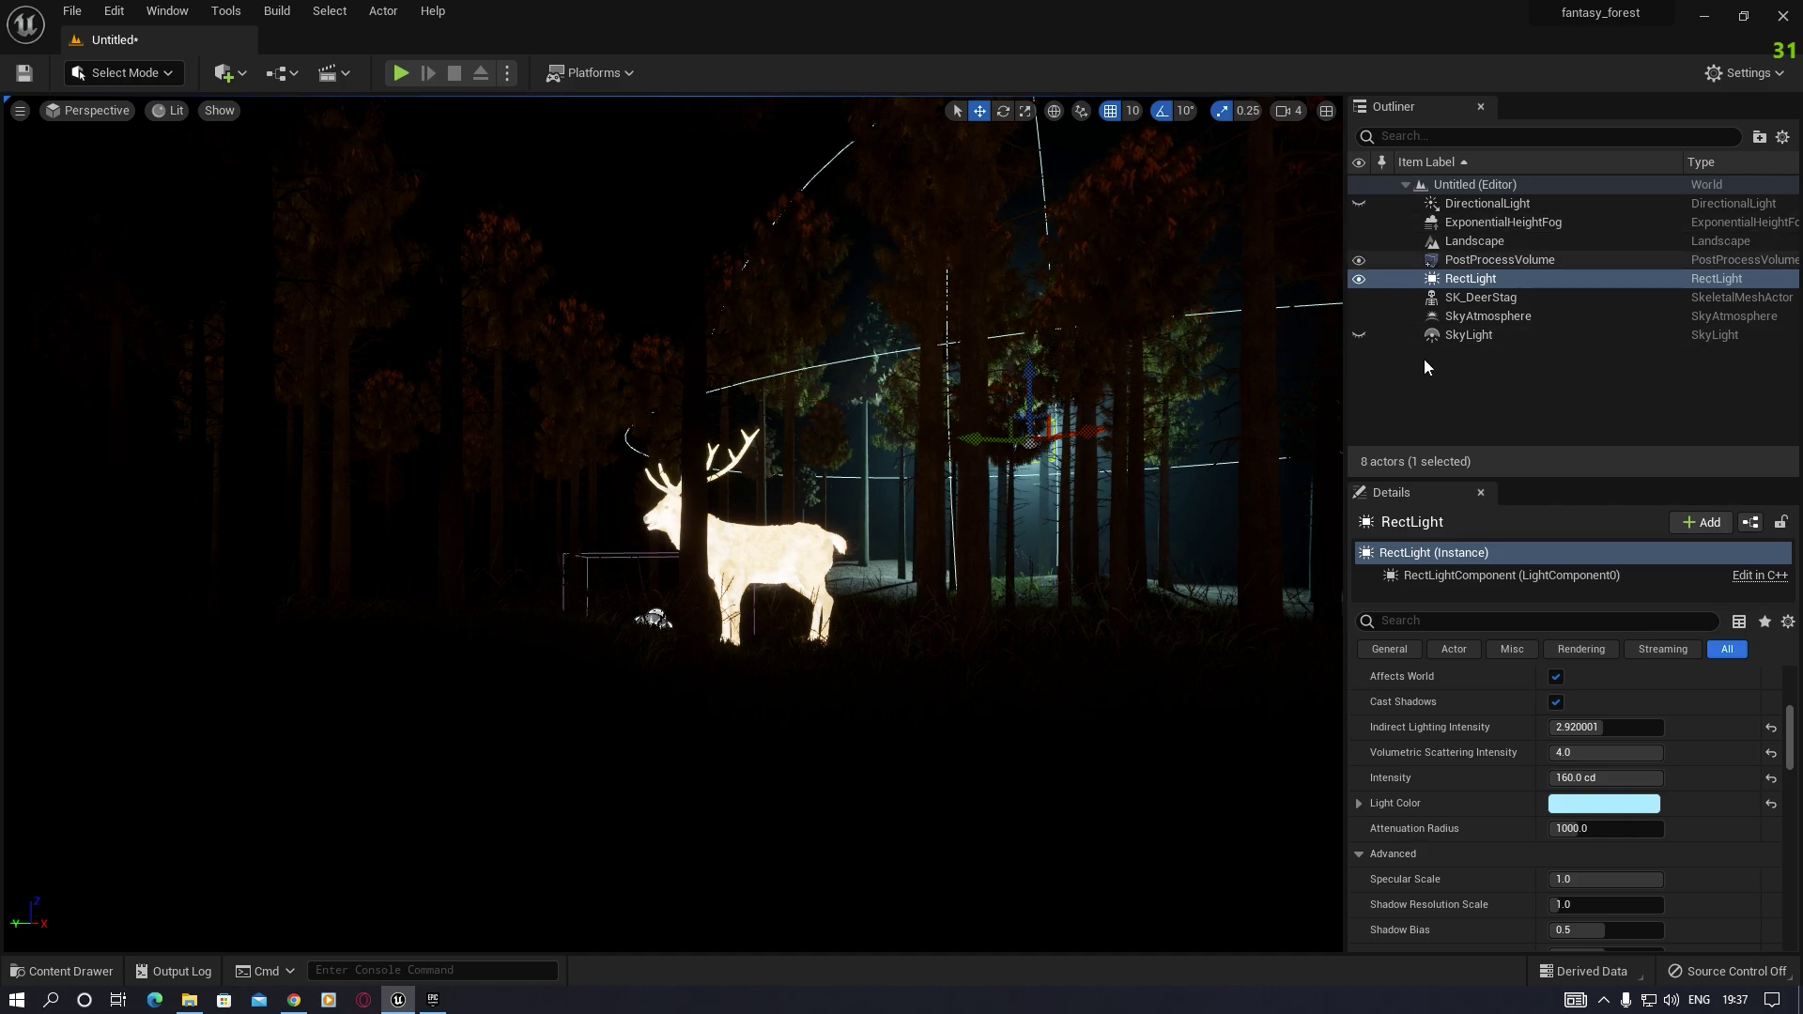
Step: Set the exponential height fog's density and its second fog density both to 0.05
{"action": "left_click", "coordinate": [1495, 223]}
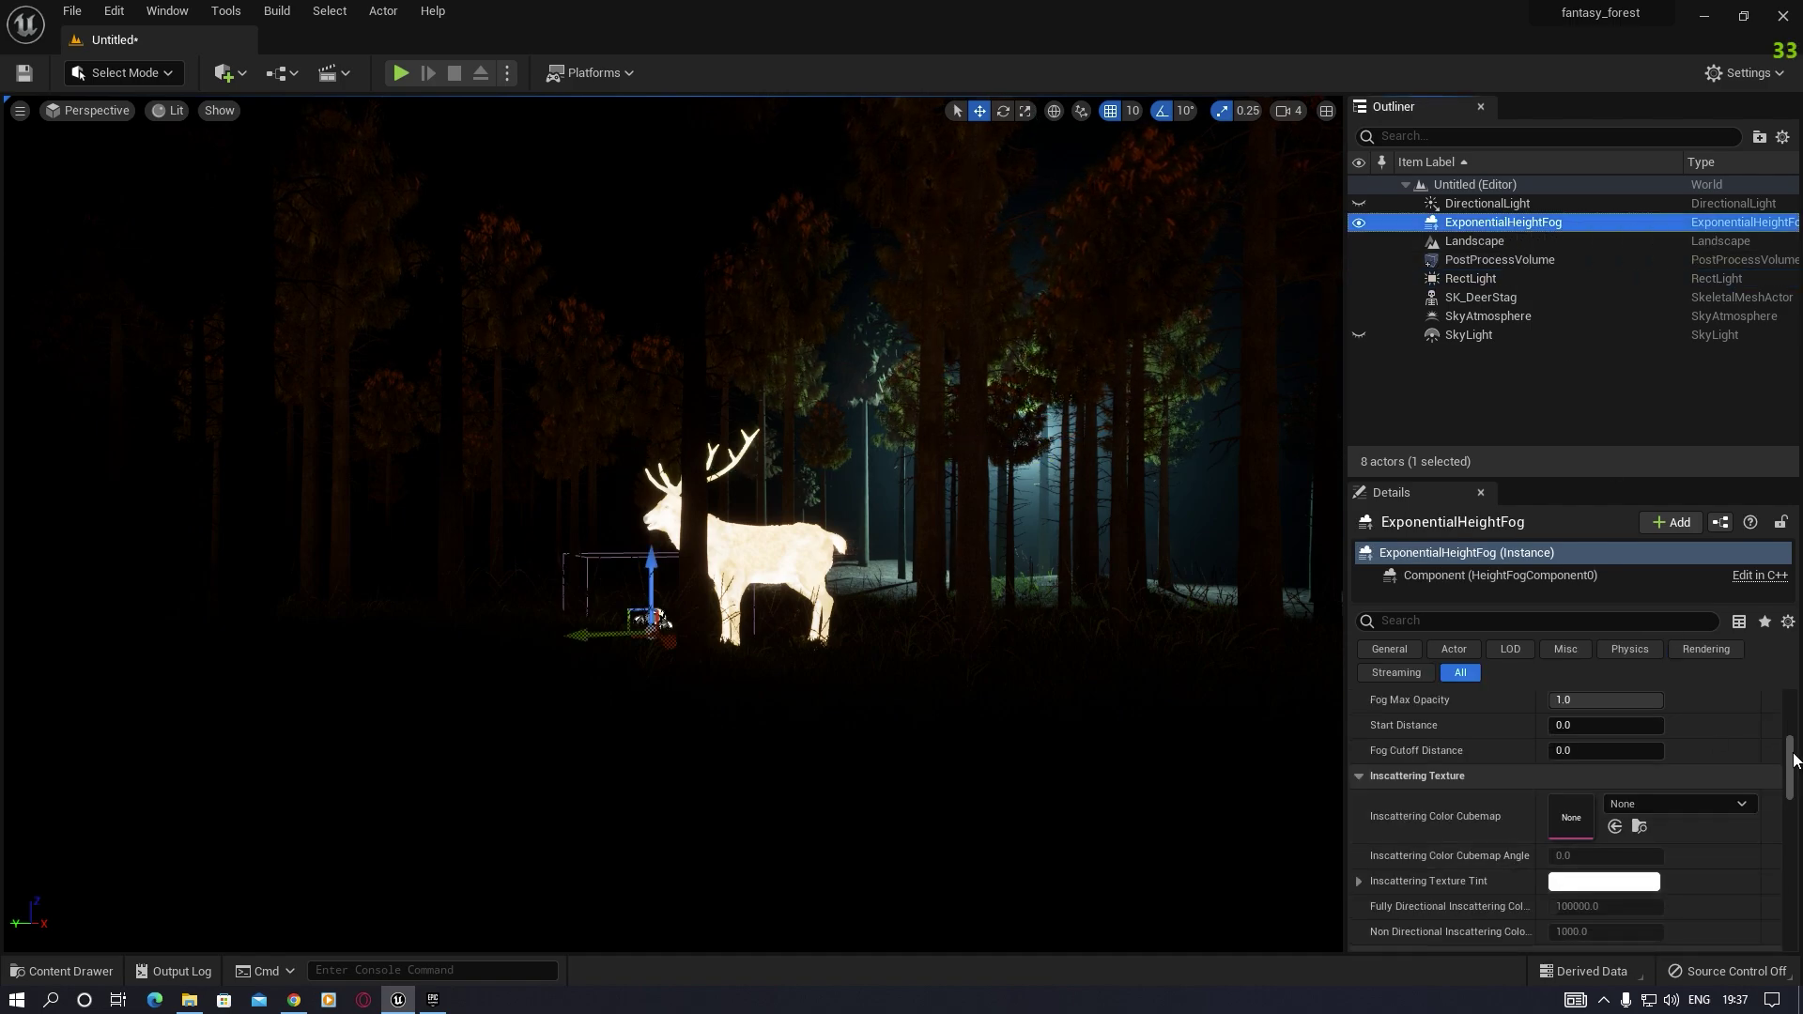
{"action": "left_click_drag", "start_coordinate": [1791, 764], "coordinate": [1791, 707]}
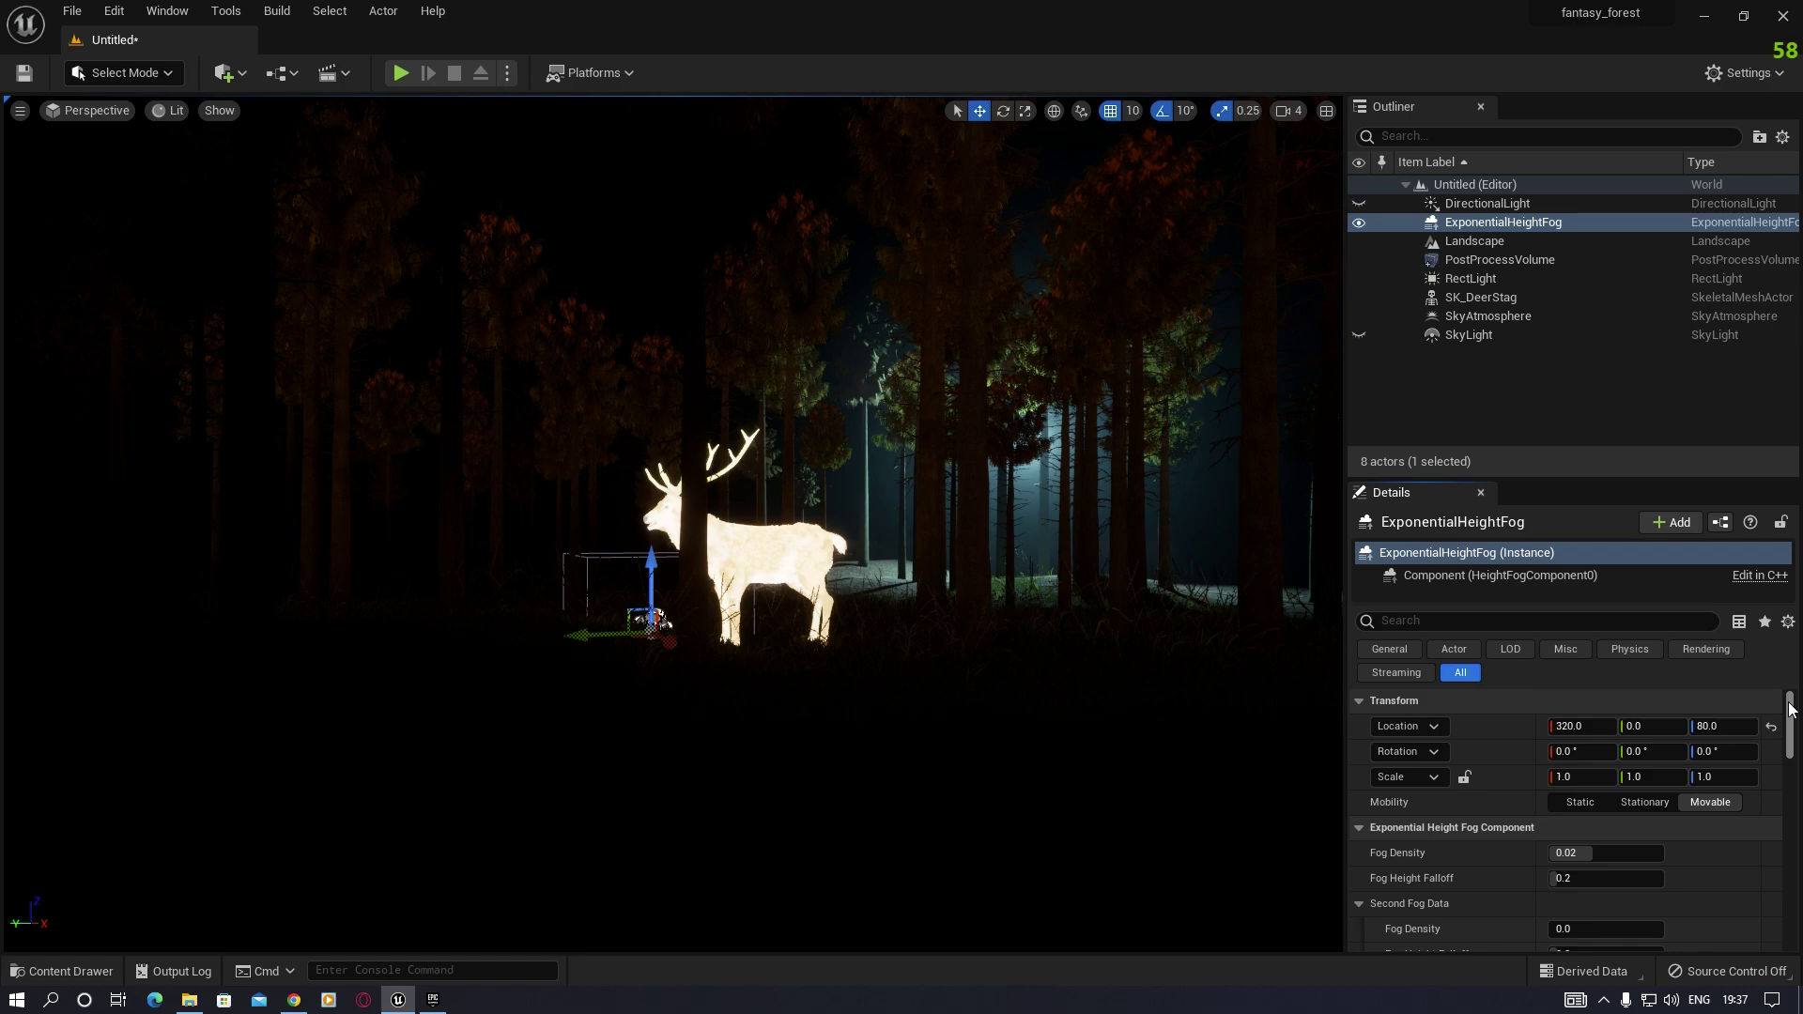
{"action": "scroll", "coordinate": [1653, 766], "scroll_direction": "down", "scroll_amount": 1}
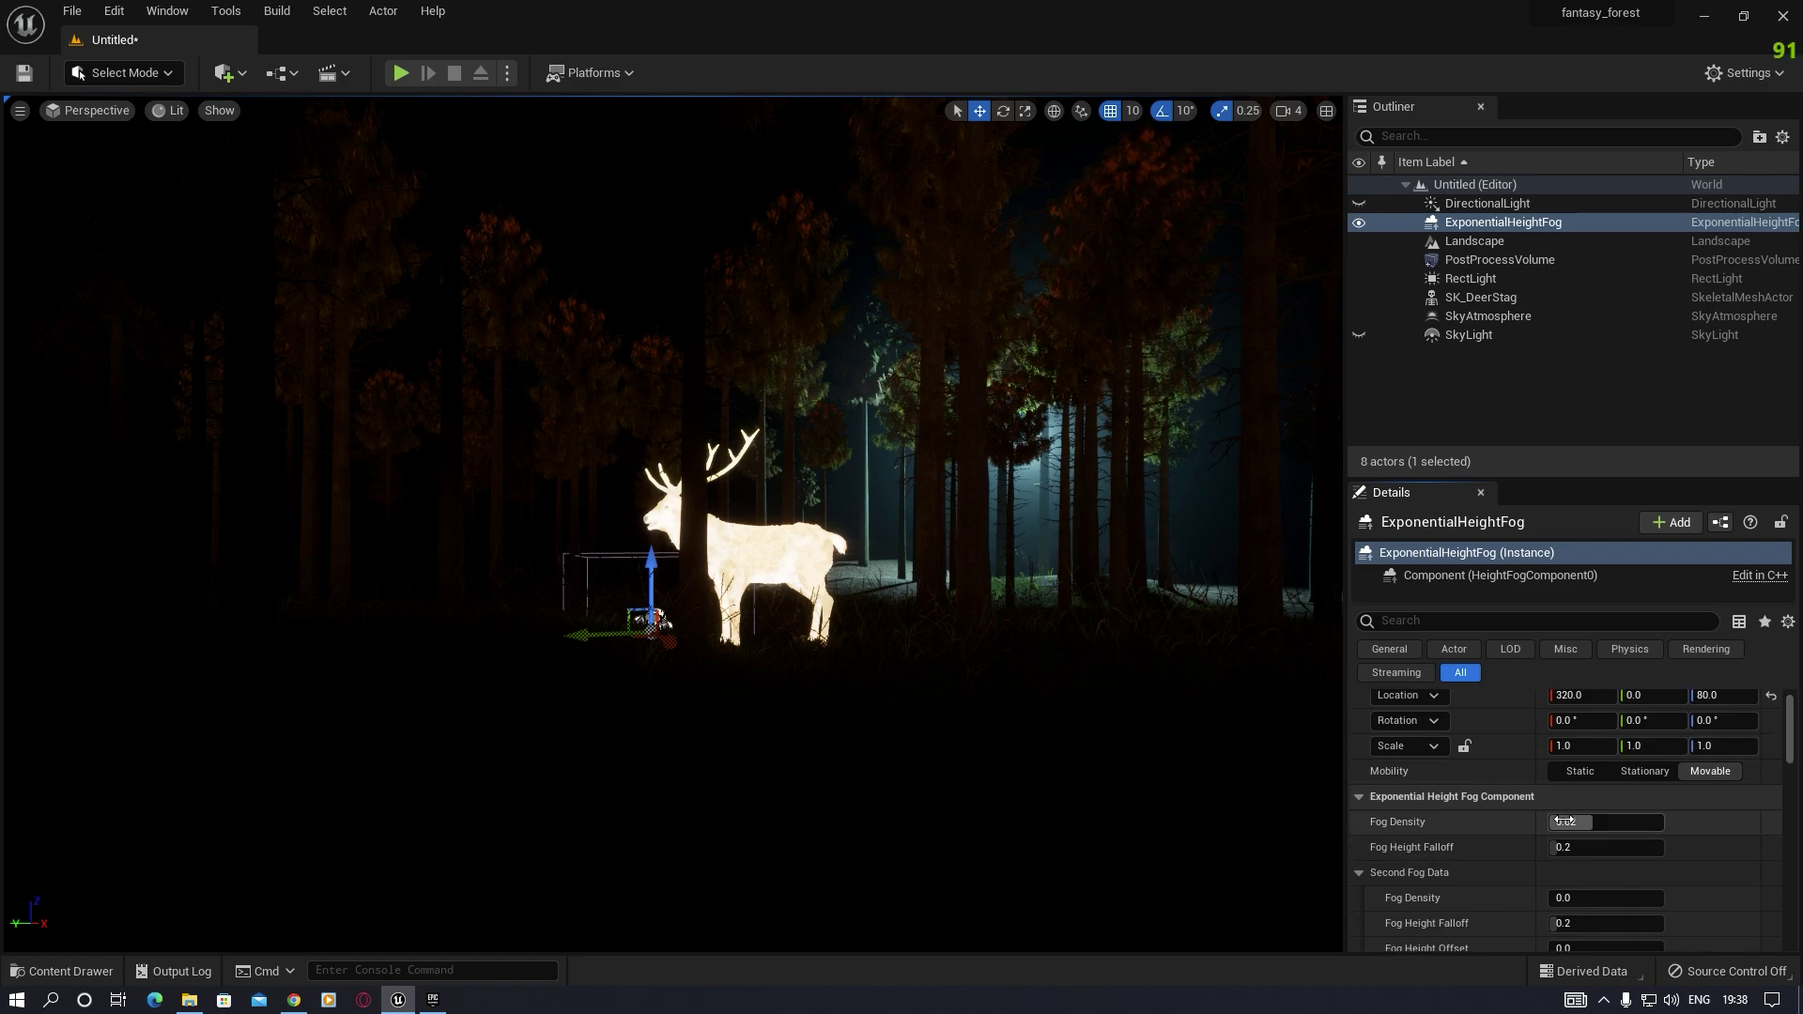
{"action": "left_click_drag", "start_coordinate": [1564, 822], "coordinate": [1580, 822]}
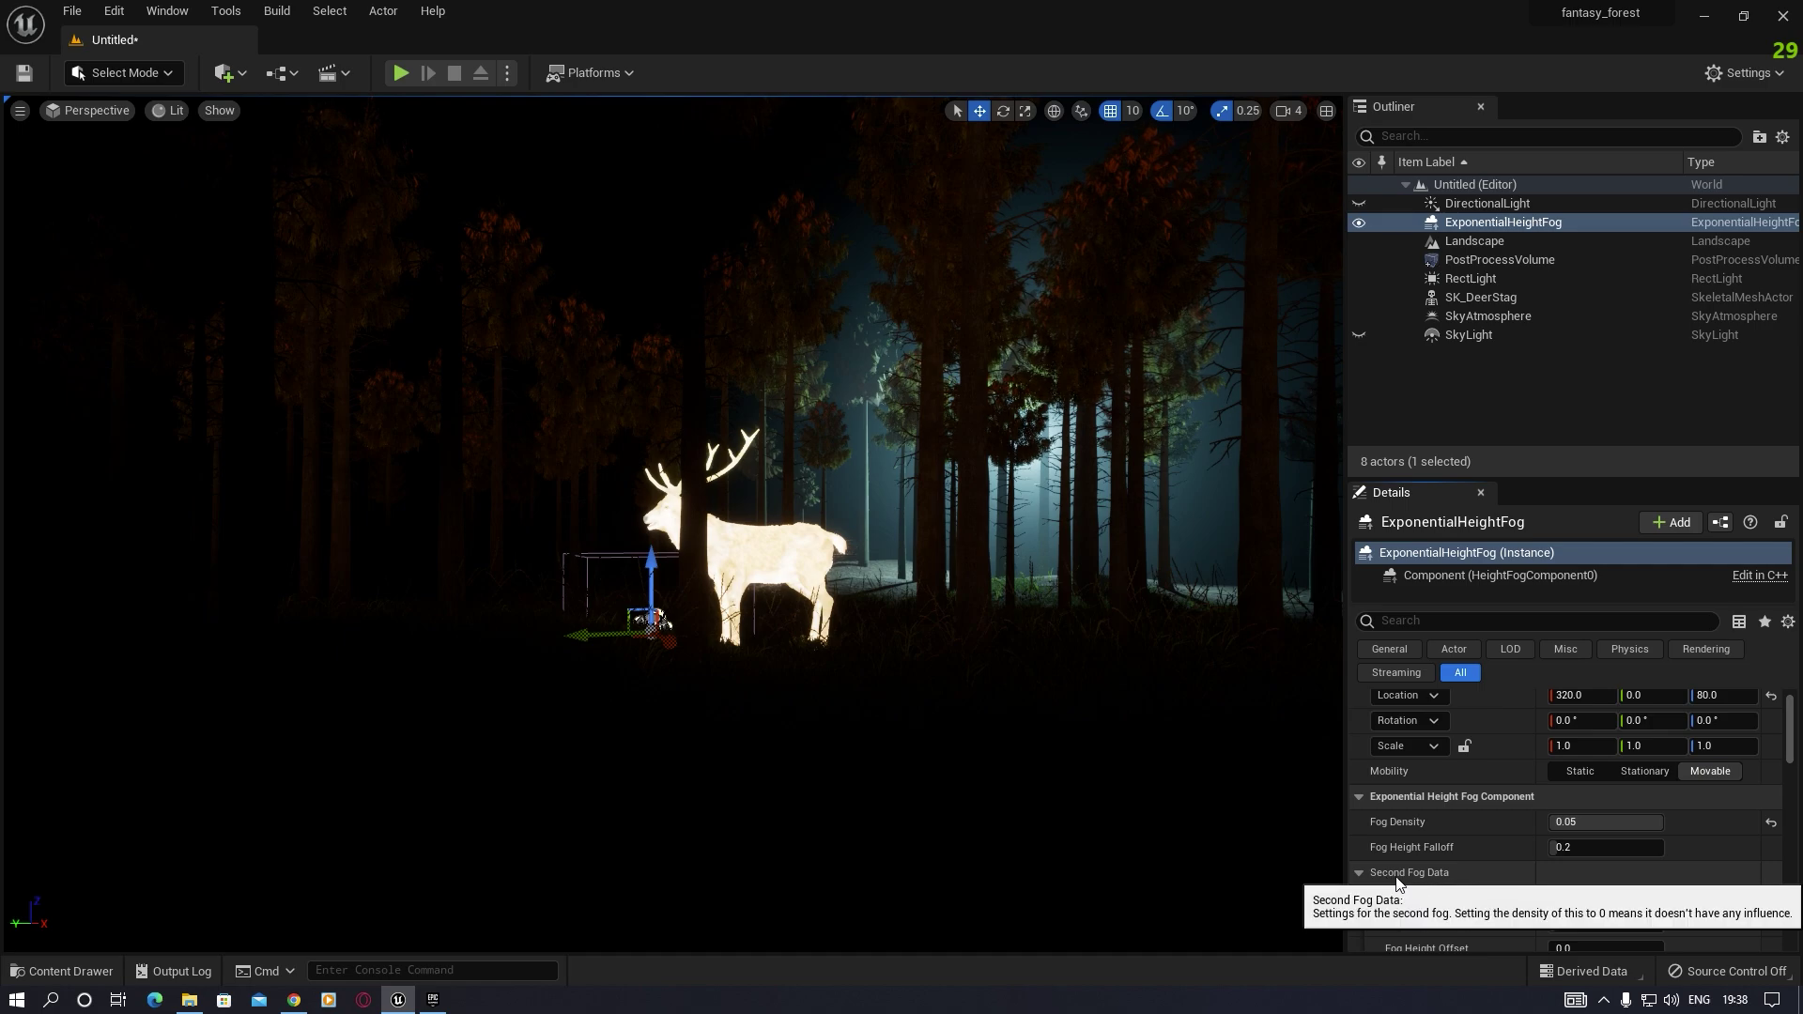
{"action": "left_click_drag", "start_coordinate": [1566, 900], "coordinate": [1578, 900]}
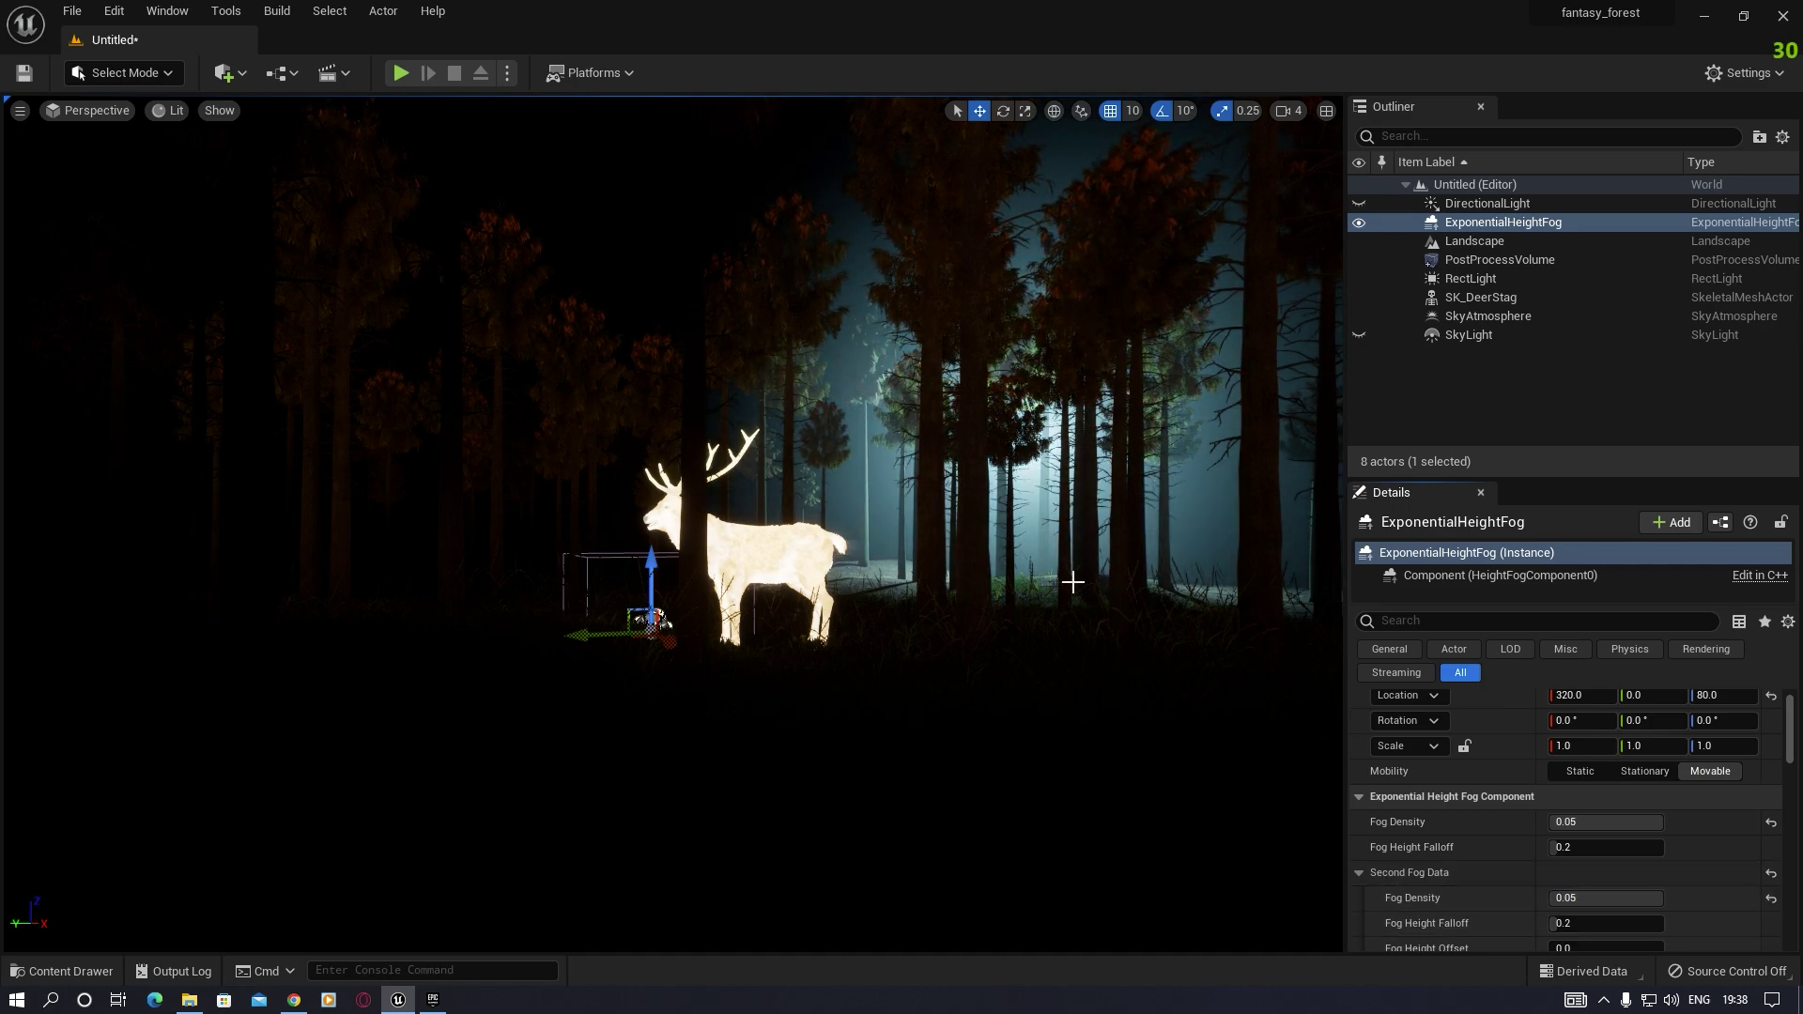
Step: Add a point light and move it among the trees ahead of the stag, near the ground, at location 210, 390, 160
{"action": "right_click_drag", "start_coordinate": [1018, 582], "coordinate": [1225, 383]}
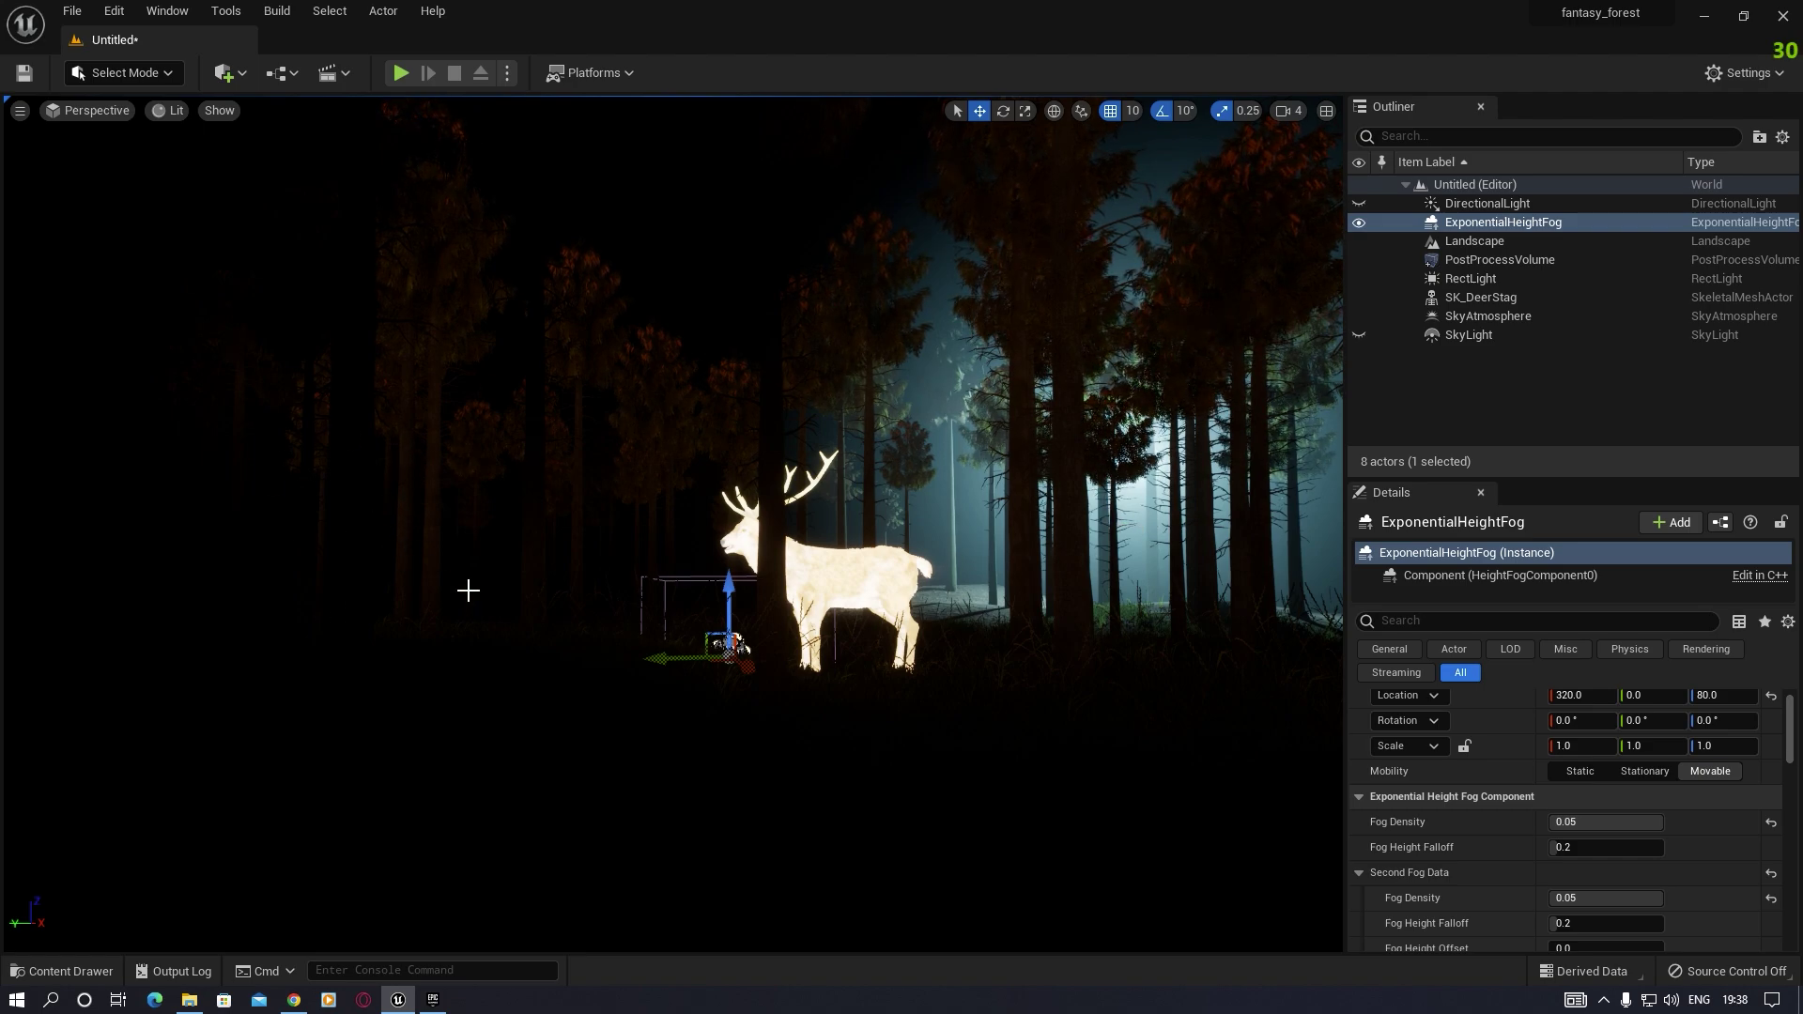
{"action": "left_click", "coordinate": [226, 74]}
{"action": "mouse_move", "coordinate": [313, 250]}
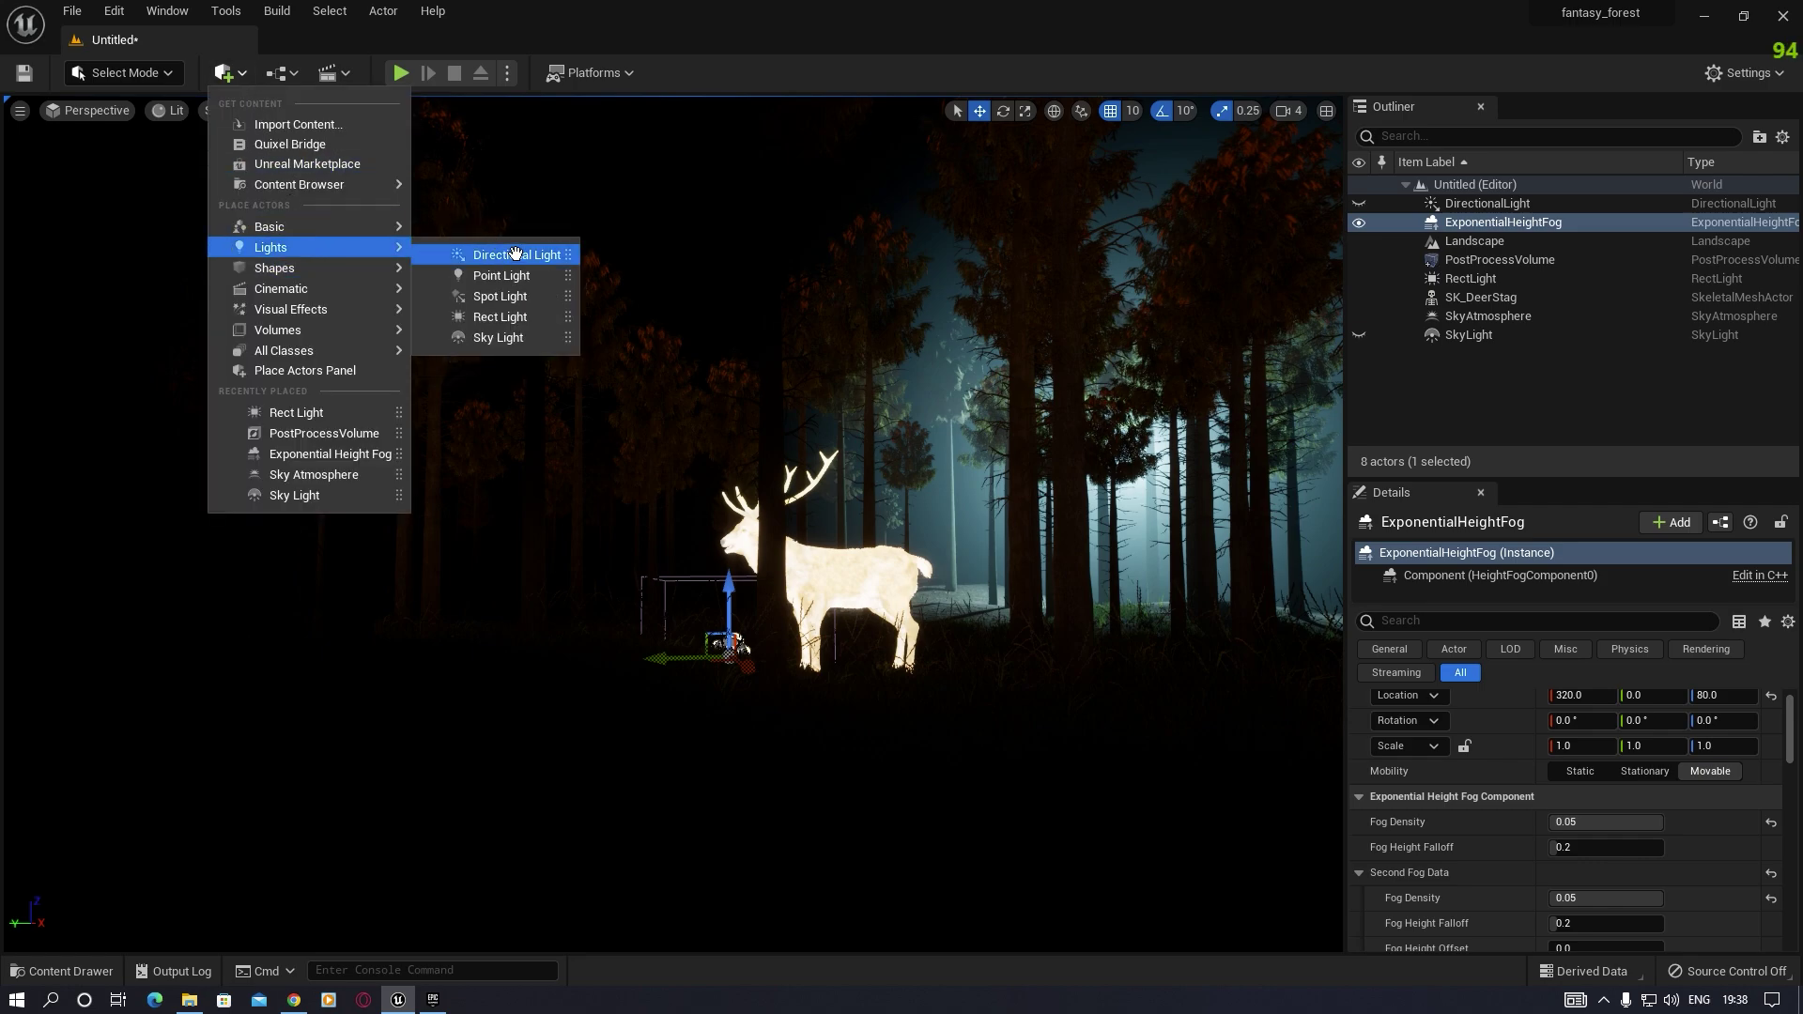
{"action": "left_click", "coordinate": [508, 276]}
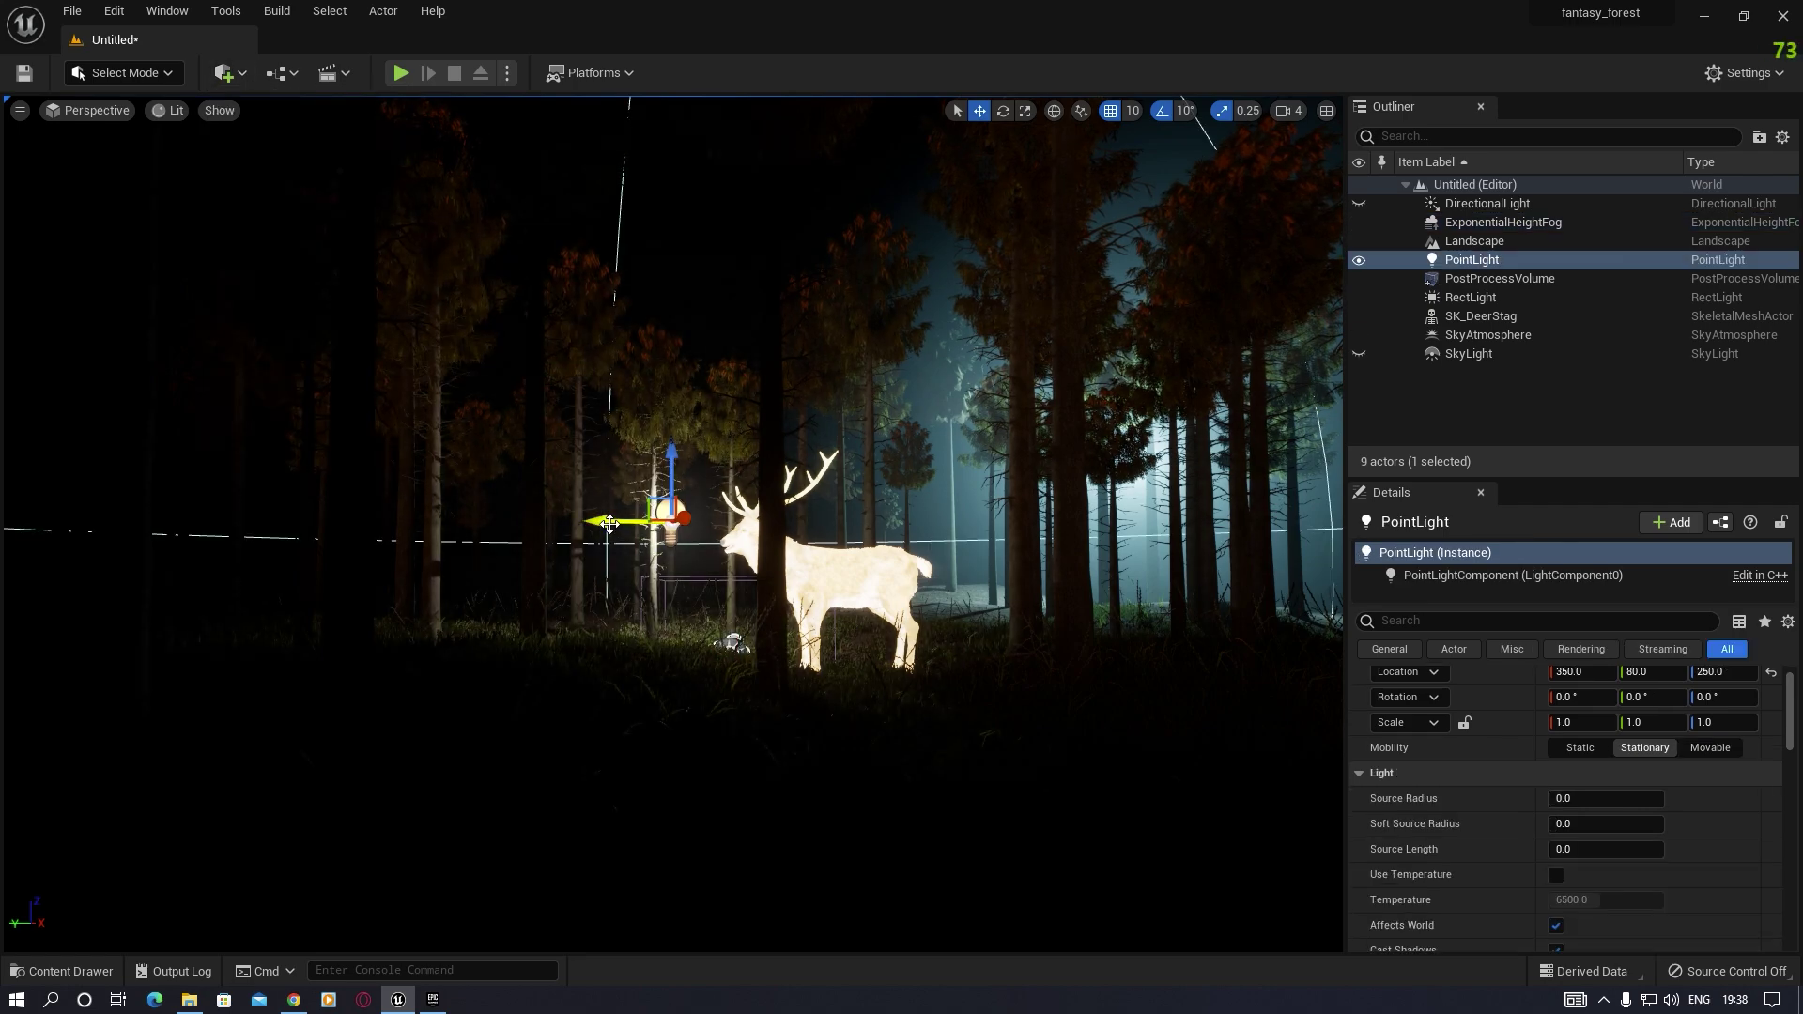
{"action": "left_click_drag", "start_coordinate": [610, 521], "coordinate": [419, 528]}
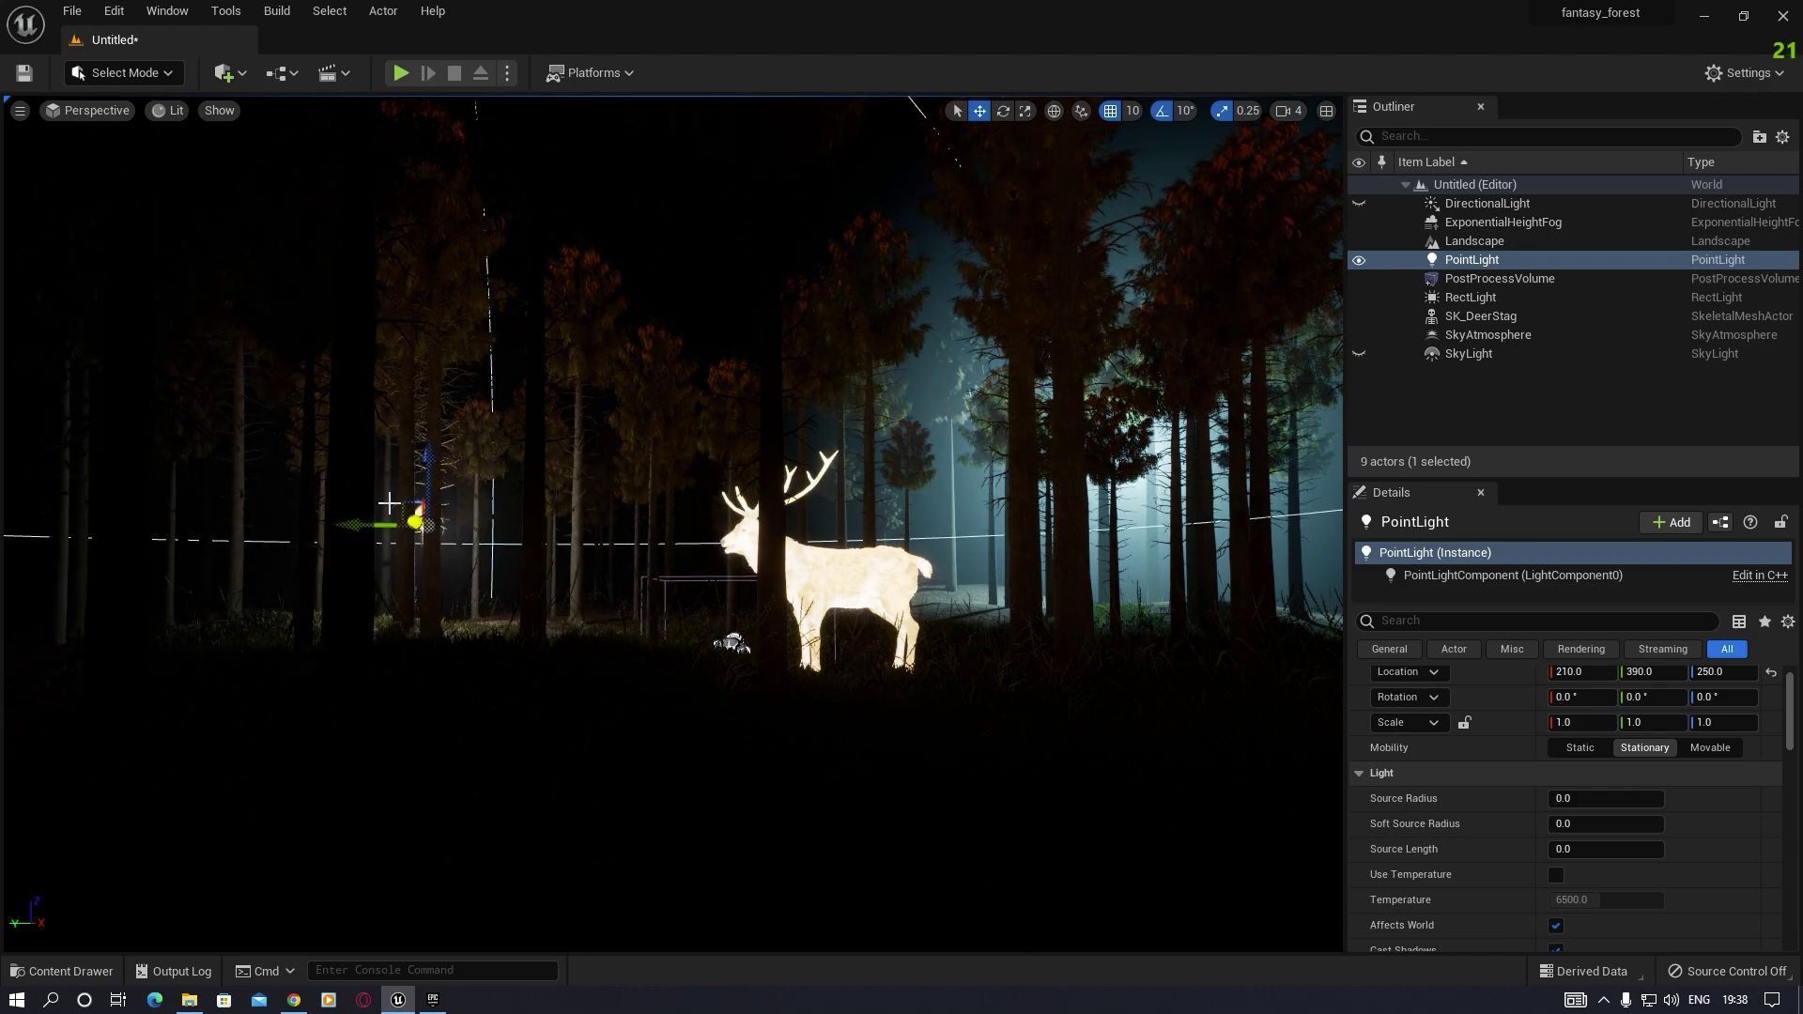
{"action": "left_click_drag", "start_coordinate": [430, 455], "coordinate": [432, 628]}
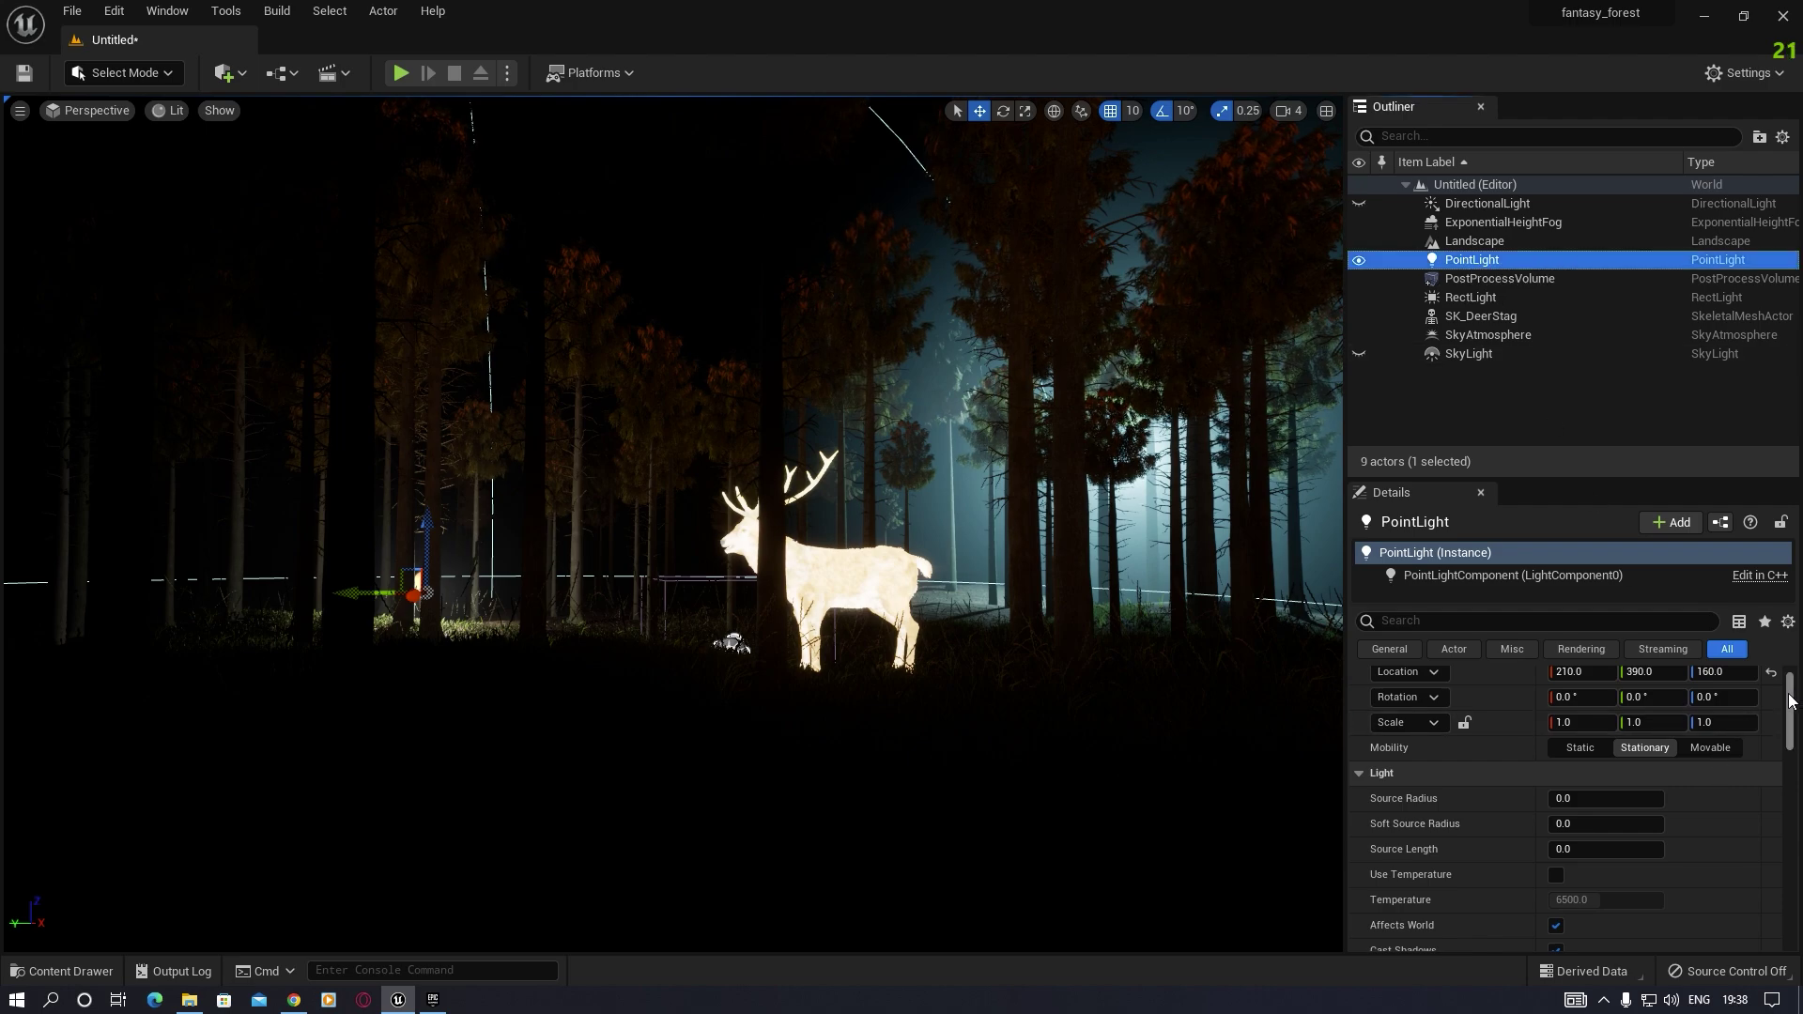
Step: Change the point light's colour to a warm orange, about hex sRGB F4B56C
{"action": "scroll", "coordinate": [1791, 714], "scroll_direction": "down", "scroll_amount": 3}
{"action": "scroll", "coordinate": [1791, 714], "scroll_direction": "down", "scroll_amount": 2}
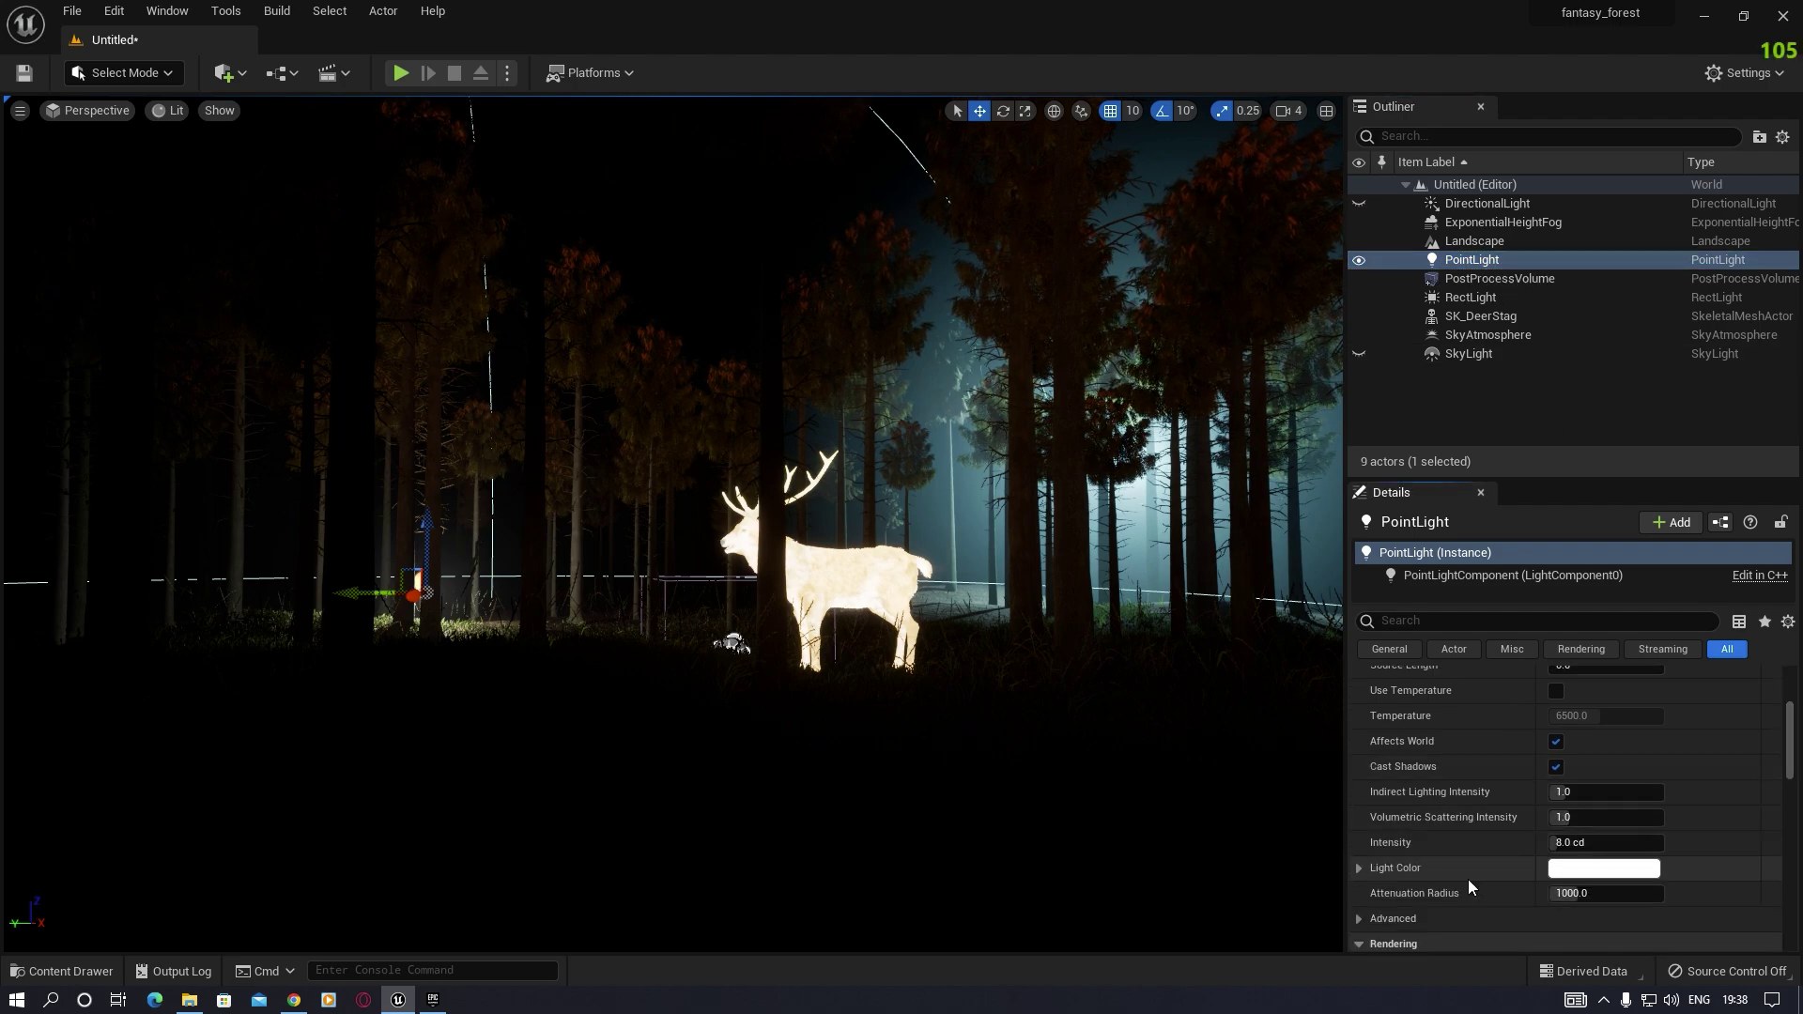
{"action": "left_click", "coordinate": [1589, 873]}
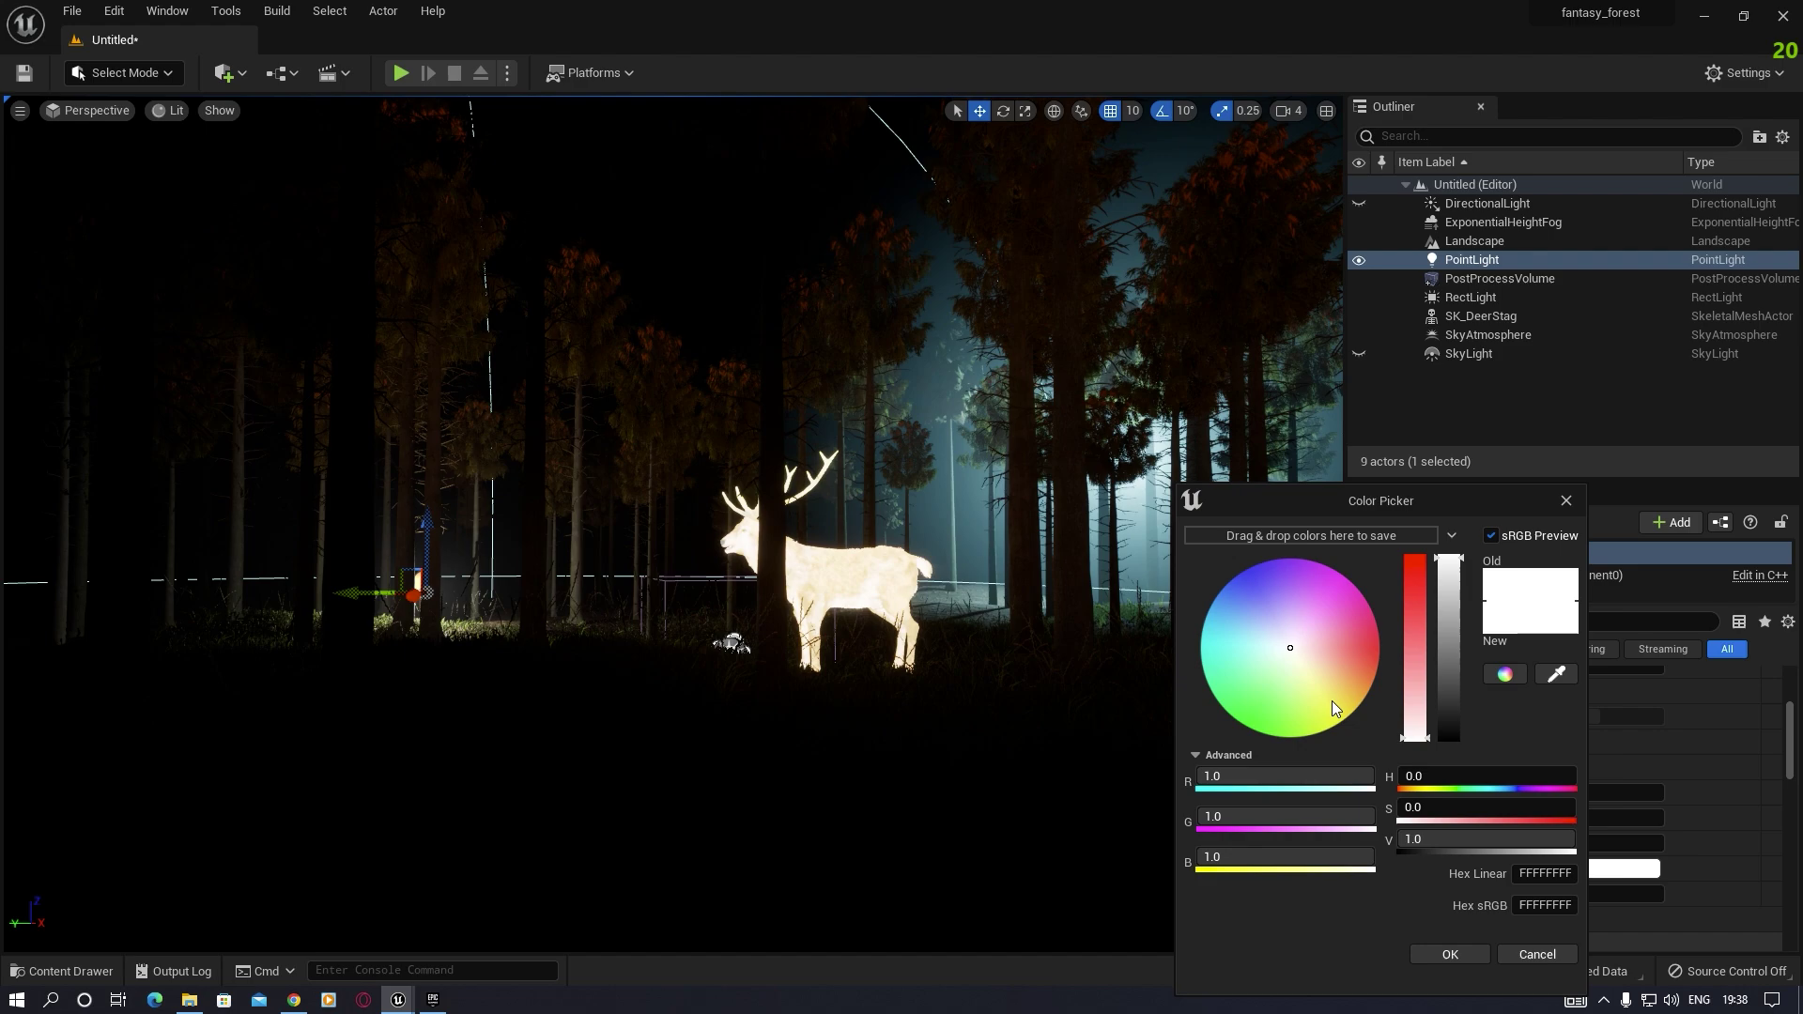
{"action": "mouse_move", "coordinate": [1332, 700]}
{"action": "left_mouse_down"}
{"action": "mouse_move", "coordinate": [1344, 663]}
{"action": "mouse_move", "coordinate": [1351, 676]}
{"action": "left_mouse_up"}
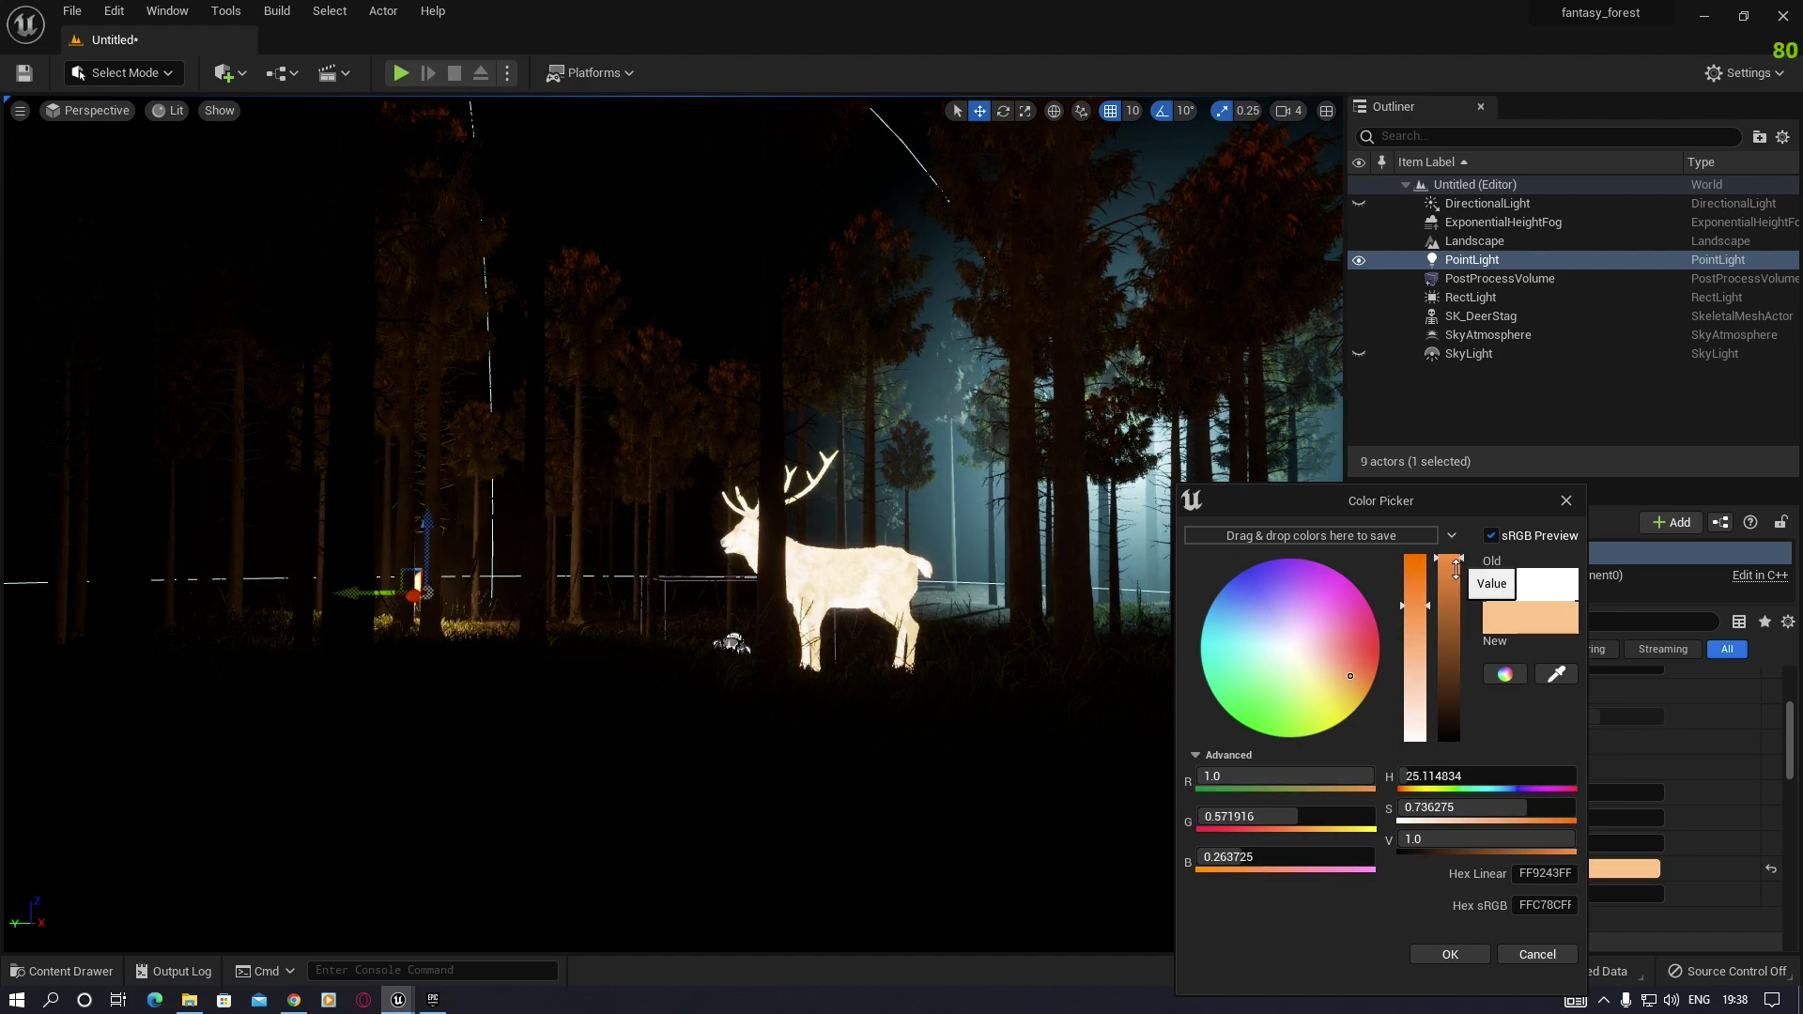
{"action": "left_click_drag", "start_coordinate": [1456, 569], "coordinate": [1414, 587]}
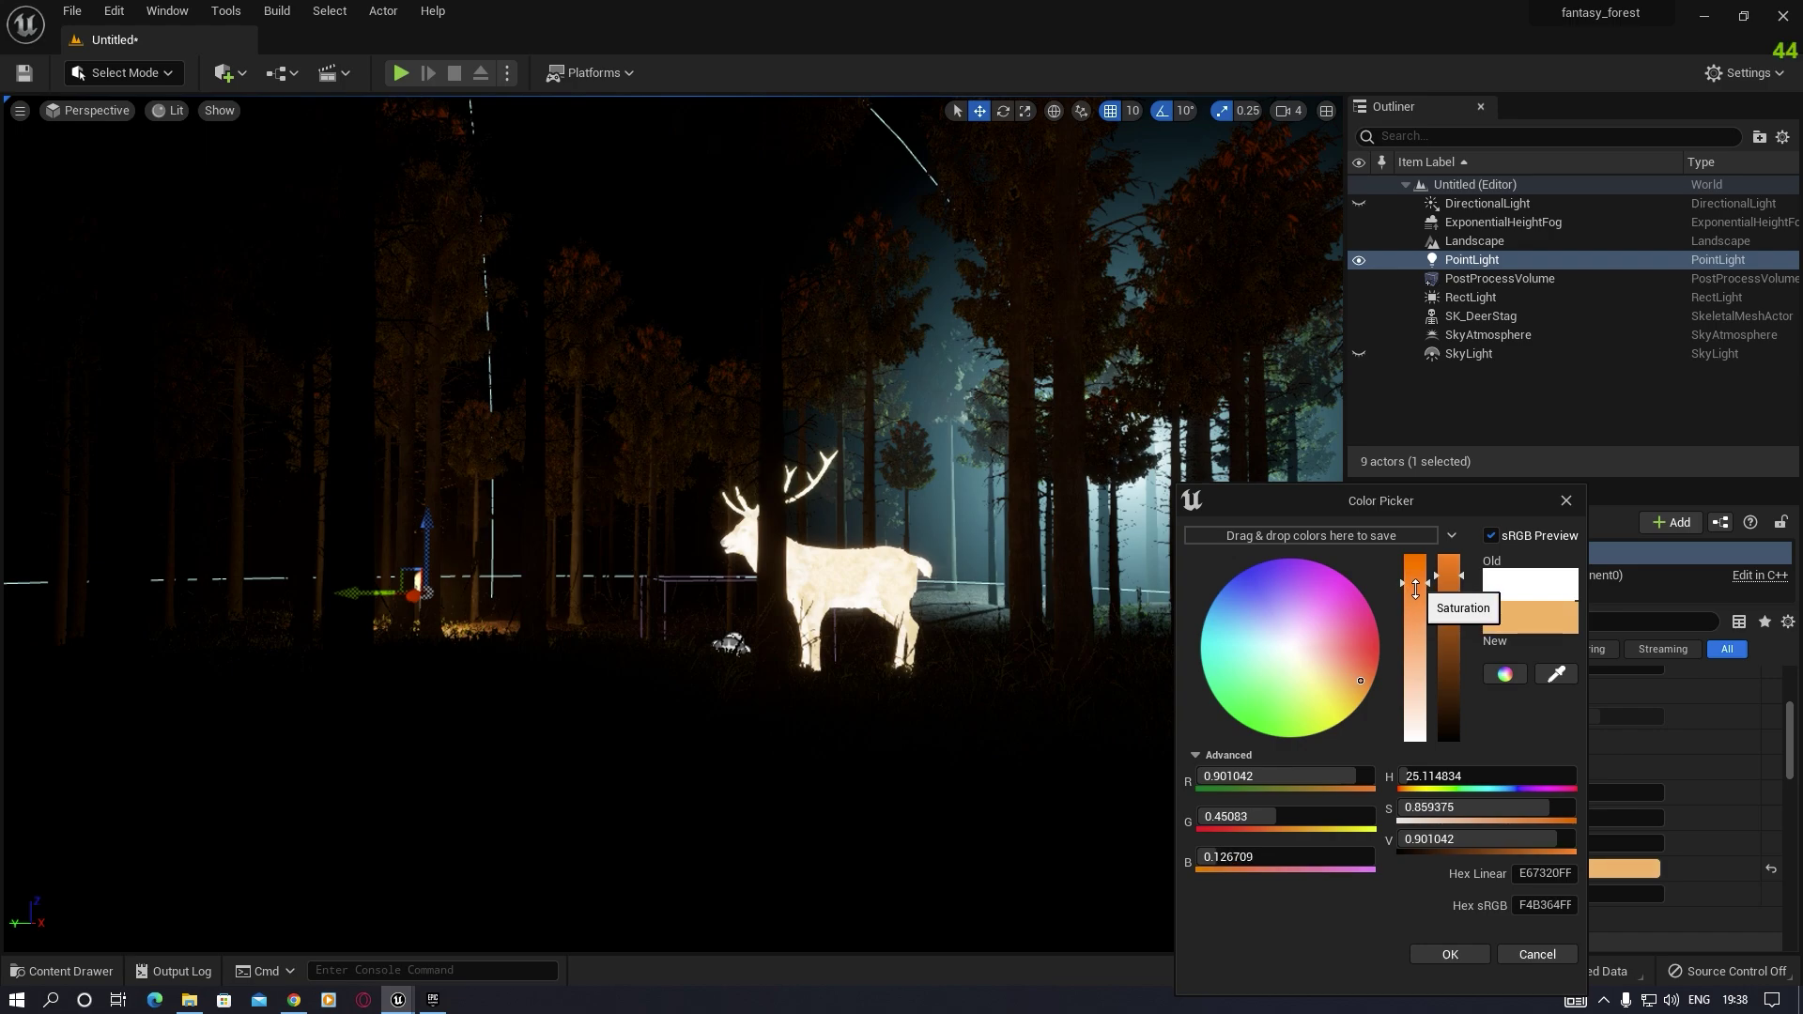
{"action": "left_click", "coordinate": [1452, 955]}
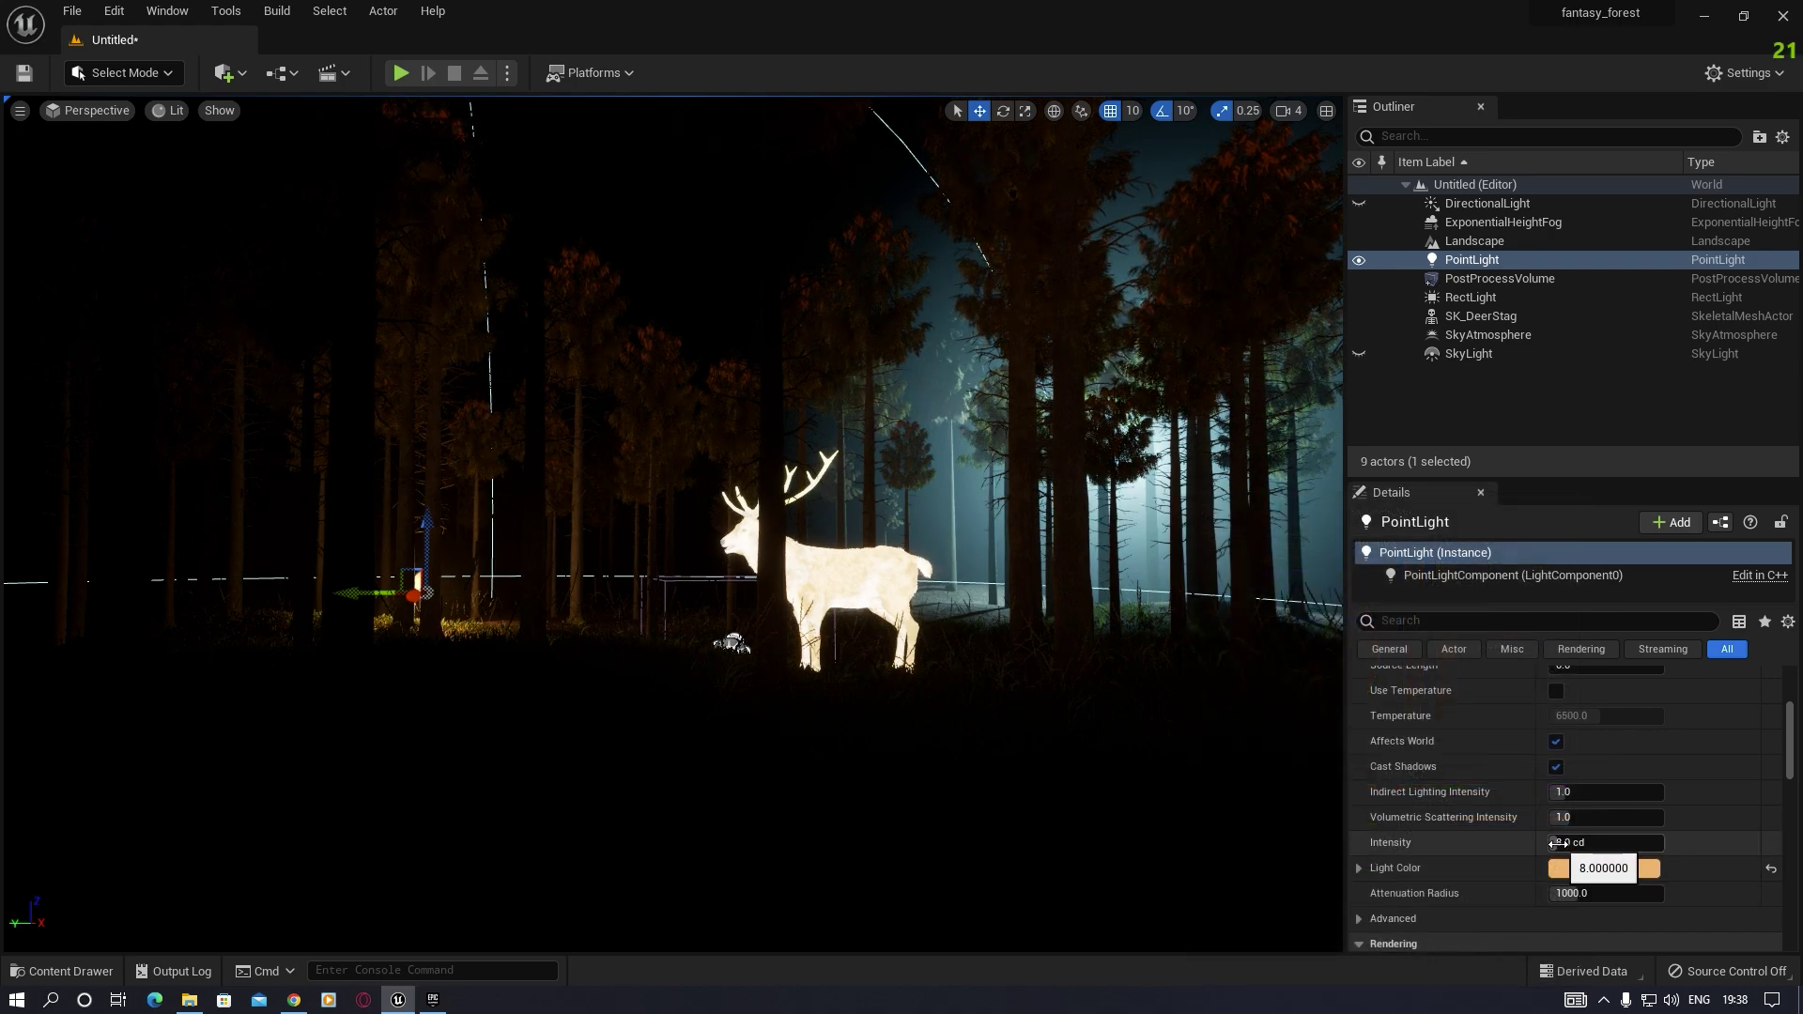
Step: Set the point light's intensity to about 32.95 cd and shift its colour to a redder orange, about hex sRGB F49D71
{"action": "left_click_drag", "start_coordinate": [1554, 843], "coordinate": [1582, 843]}
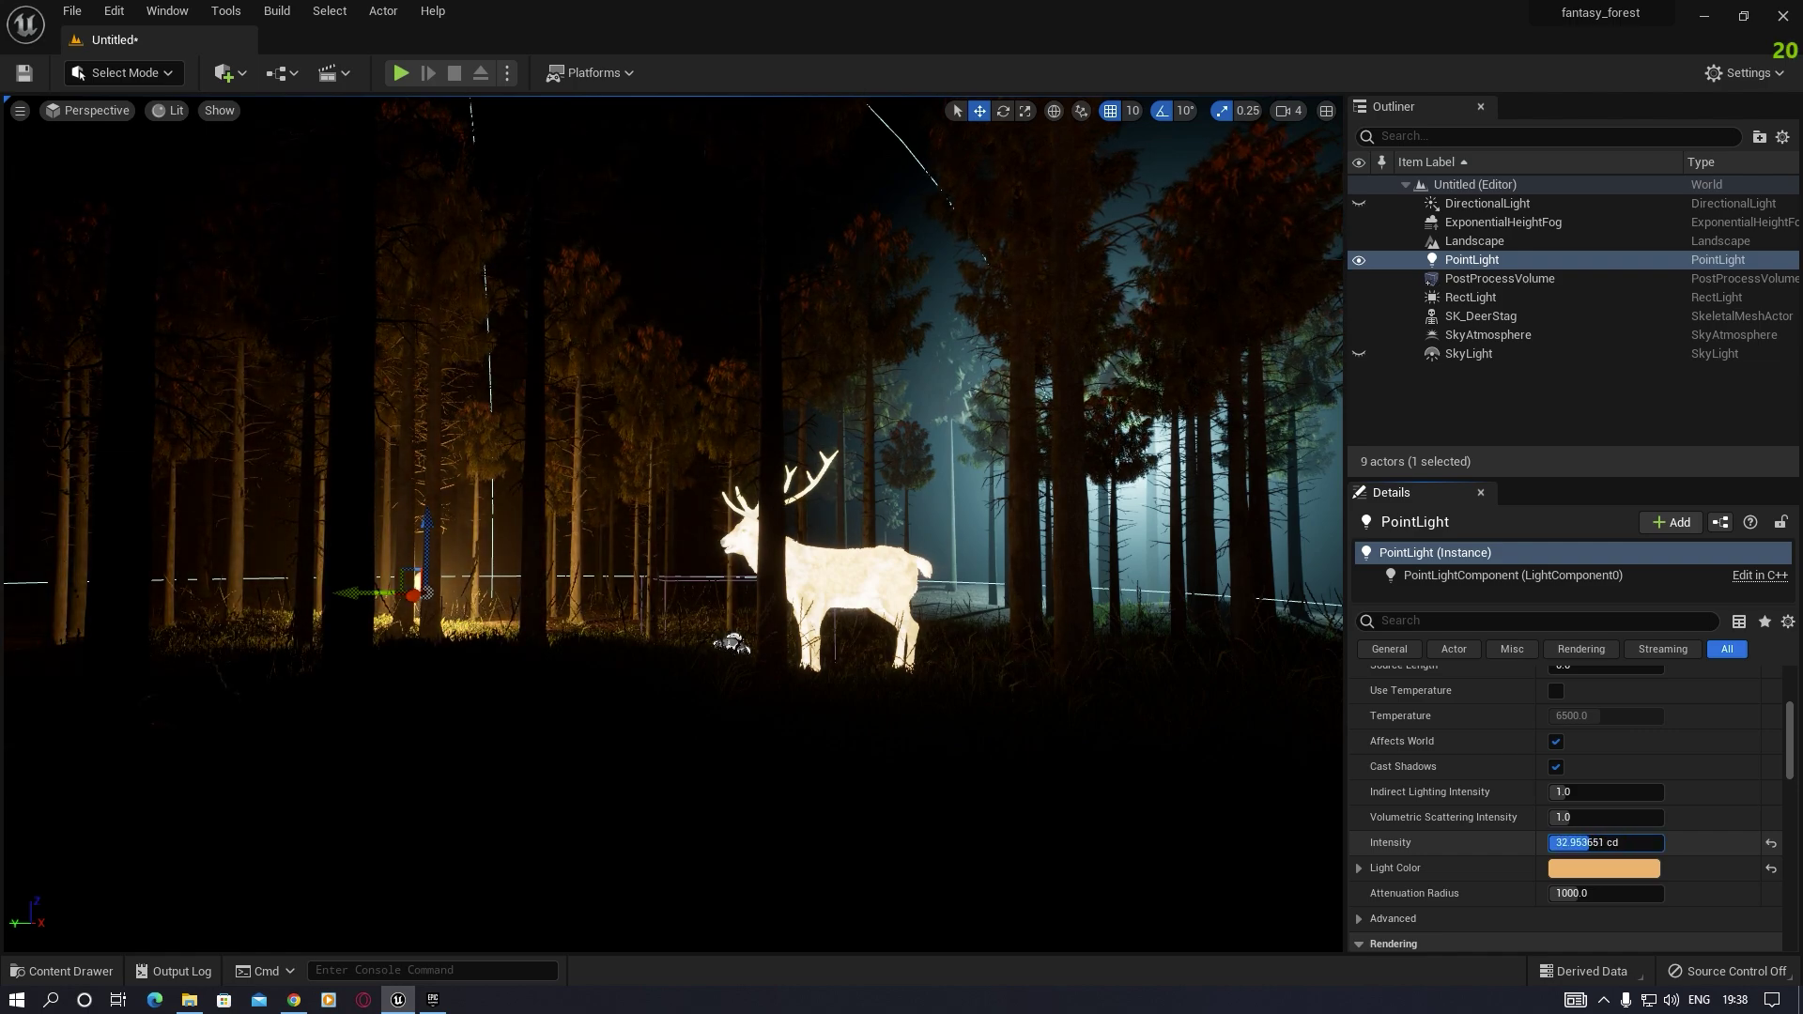
{"action": "left_click", "coordinate": [1591, 871]}
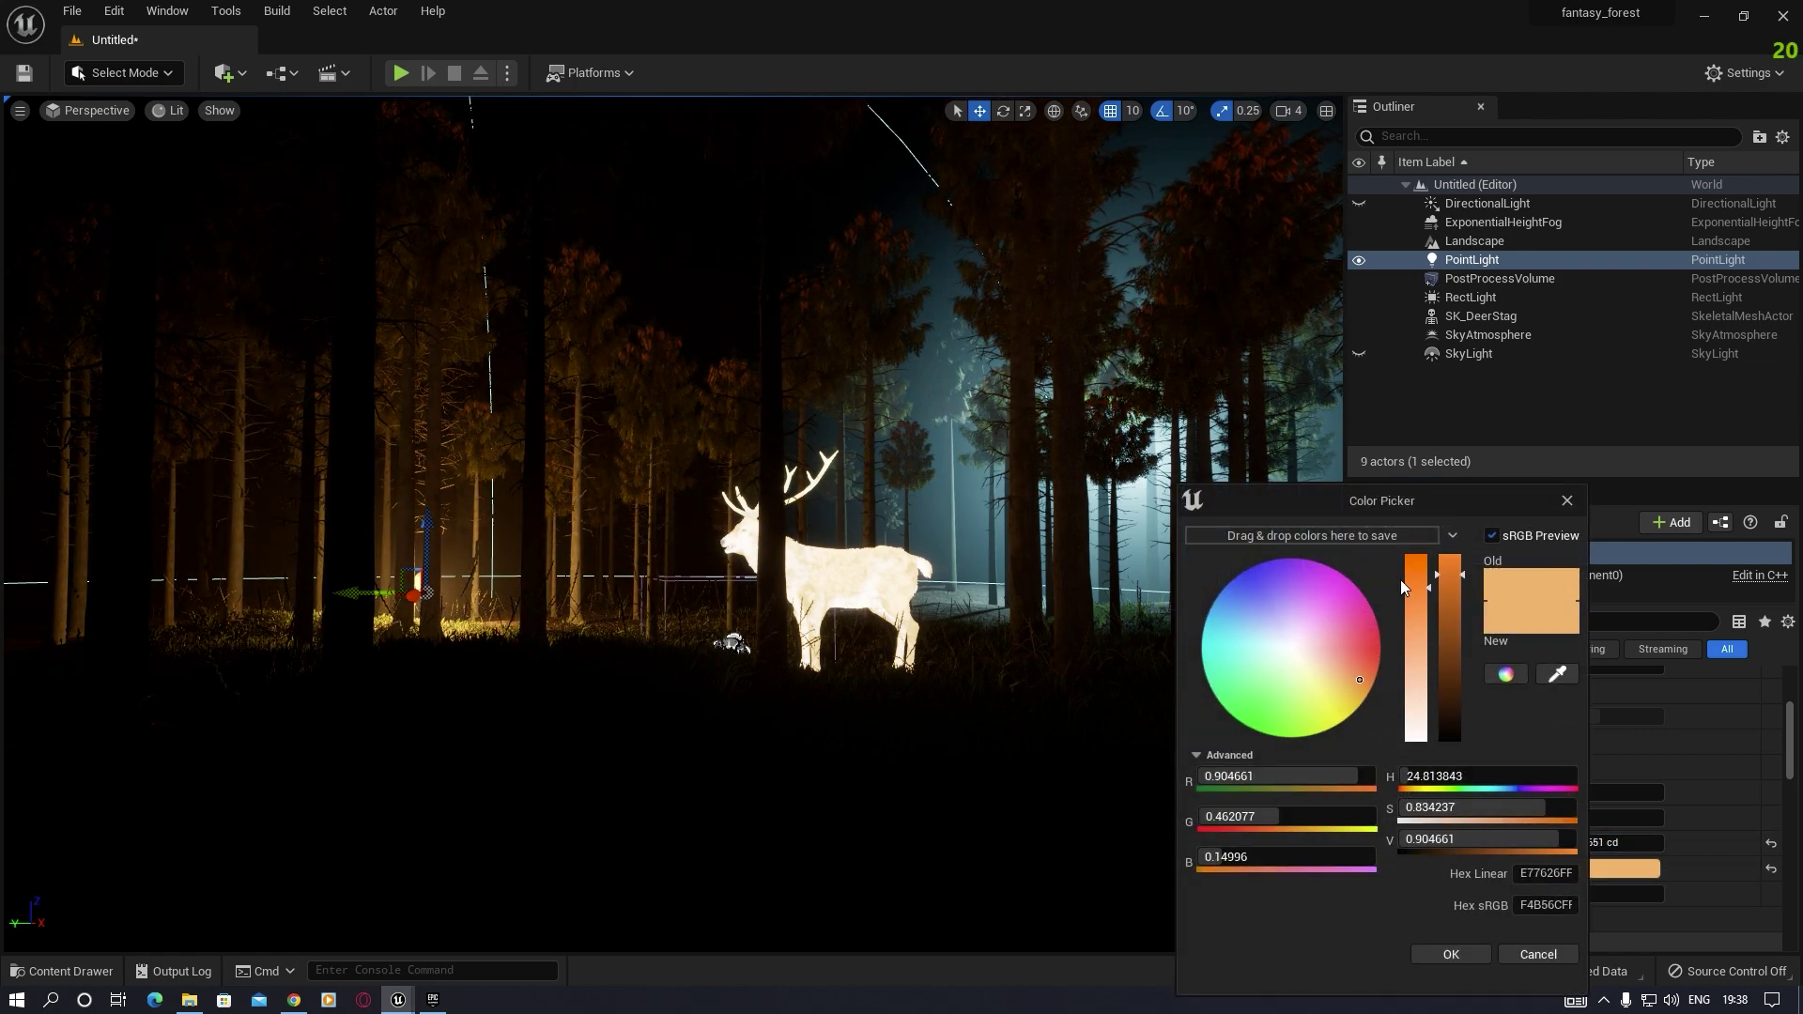
{"action": "left_click", "coordinate": [1360, 663]}
{"action": "left_click_drag", "start_coordinate": [1359, 661], "coordinate": [1362, 666]}
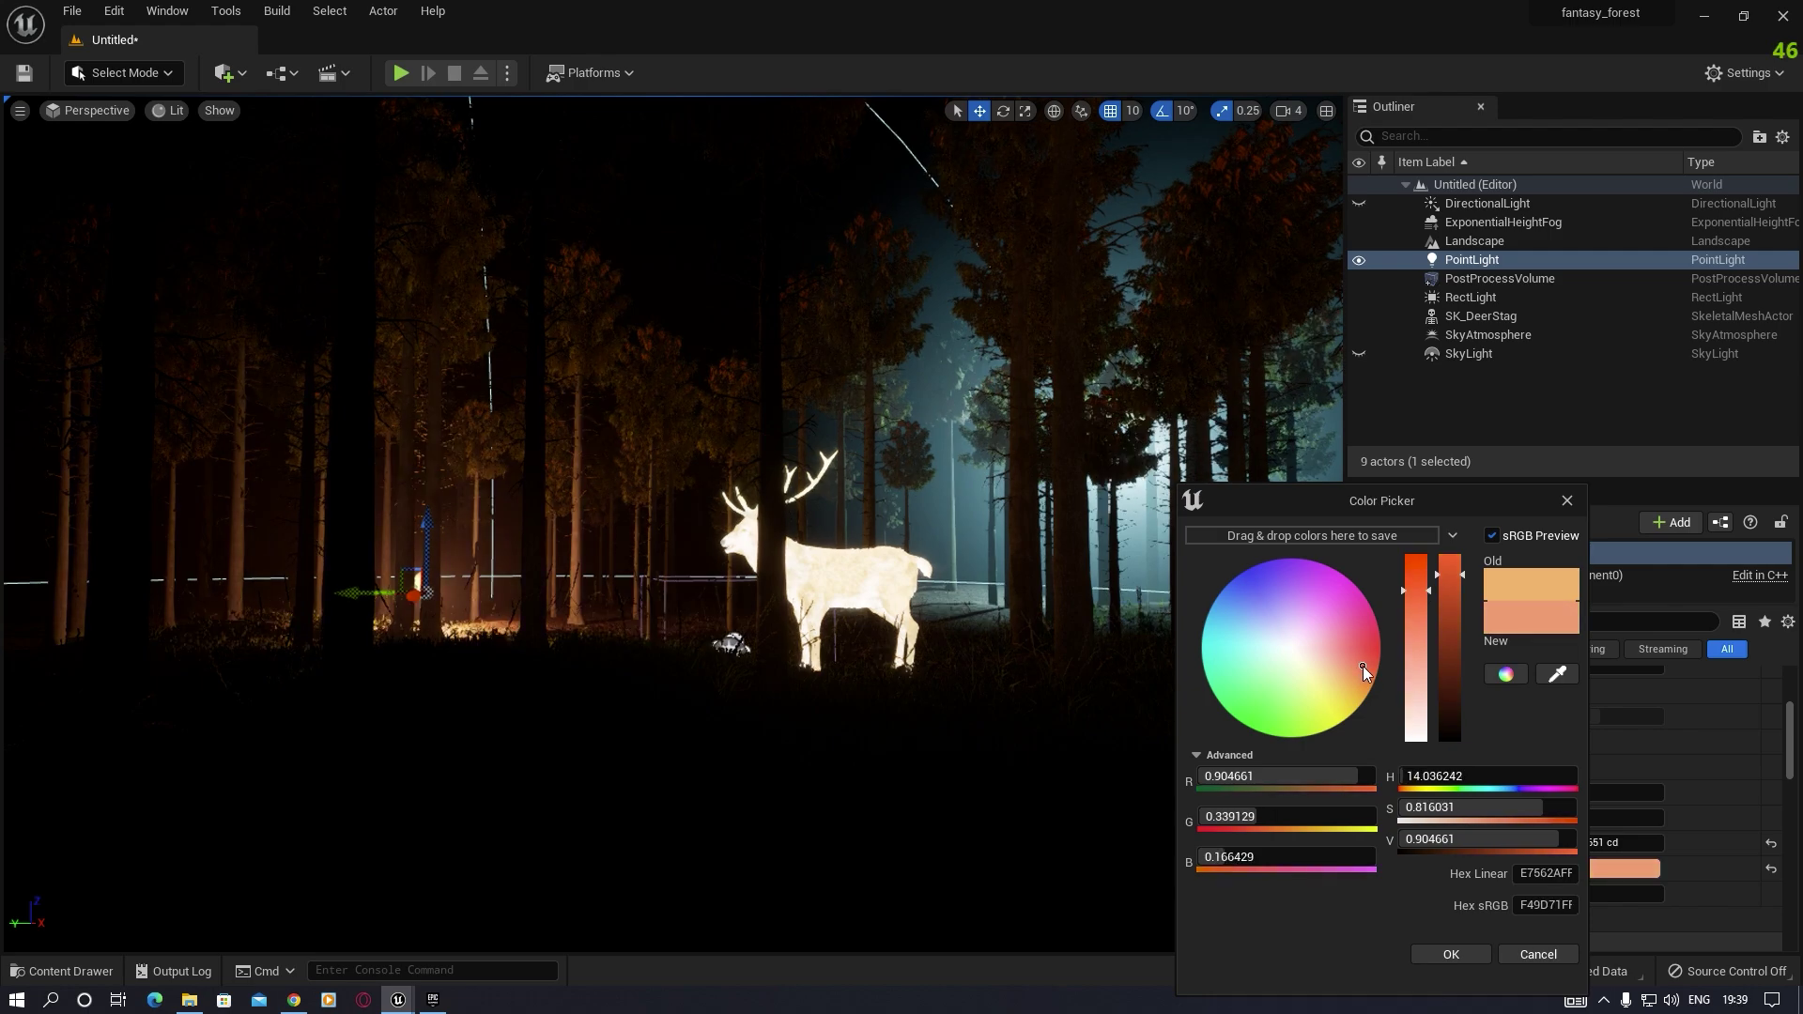
{"action": "left_click", "coordinate": [1460, 956]}
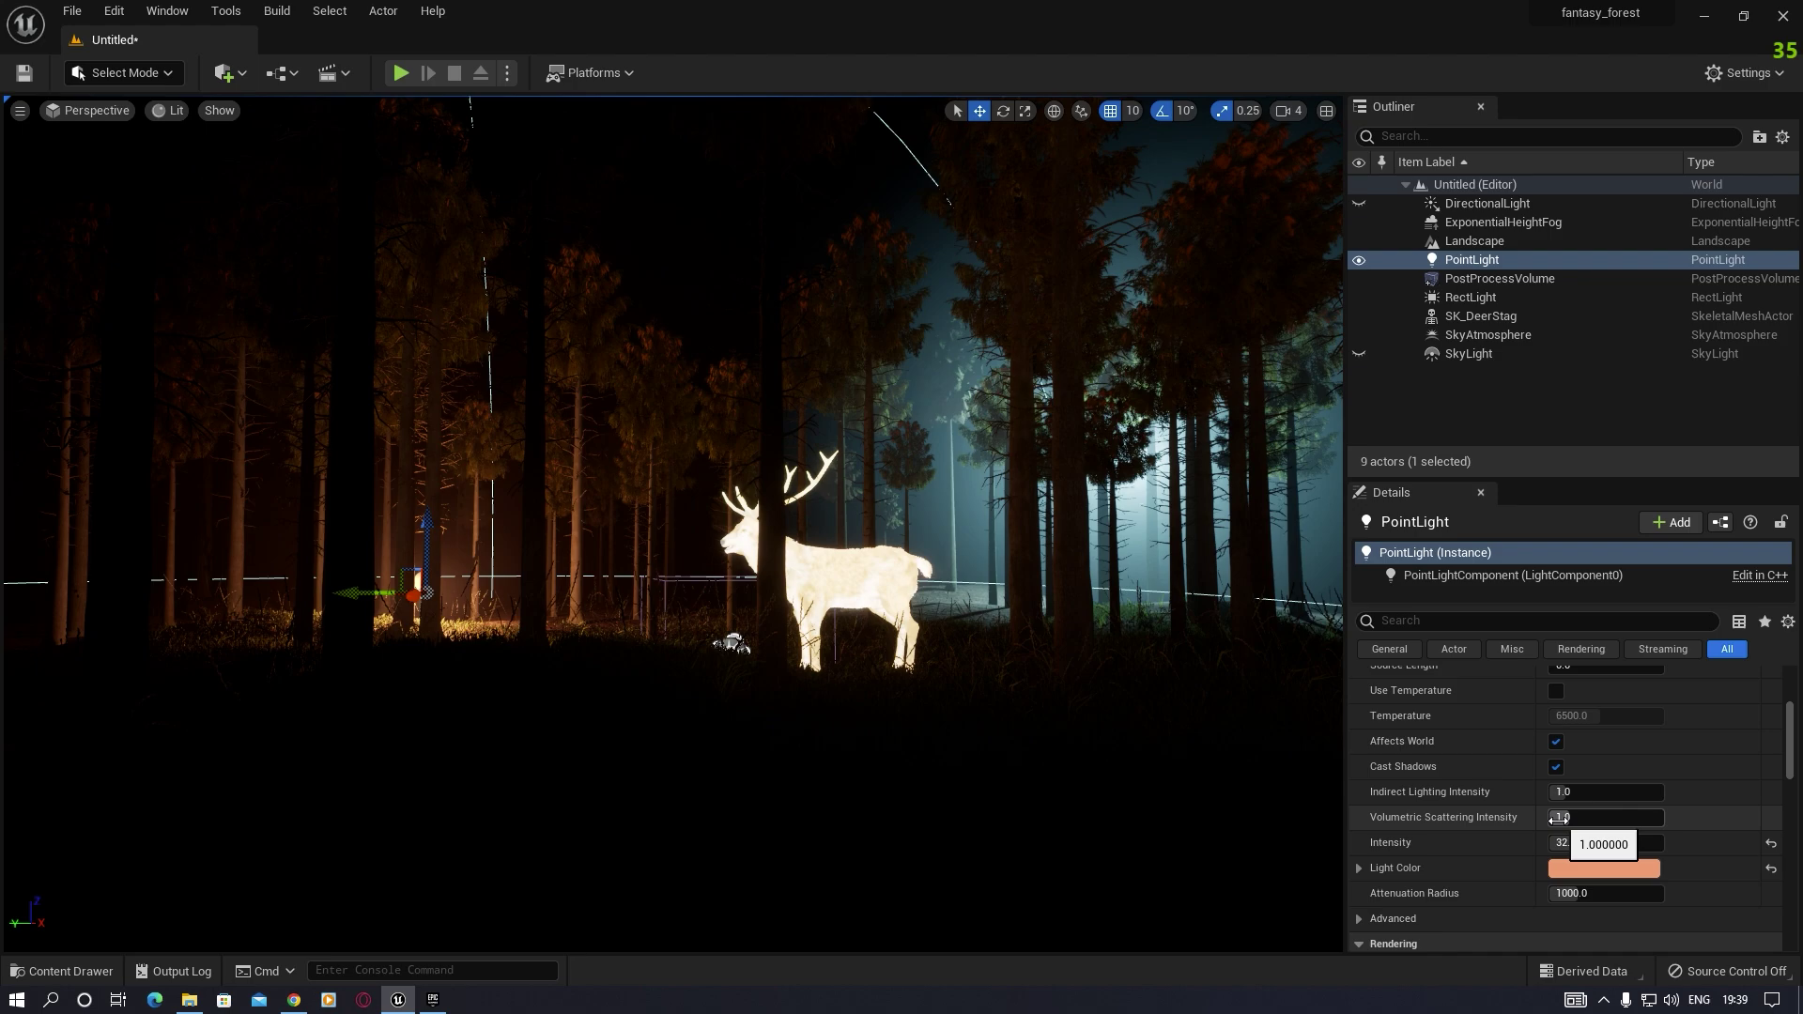
Step: Set the point light's volumetric scattering intensity to 4.0
{"action": "left_click_drag", "start_coordinate": [1561, 817], "coordinate": [1617, 817]}
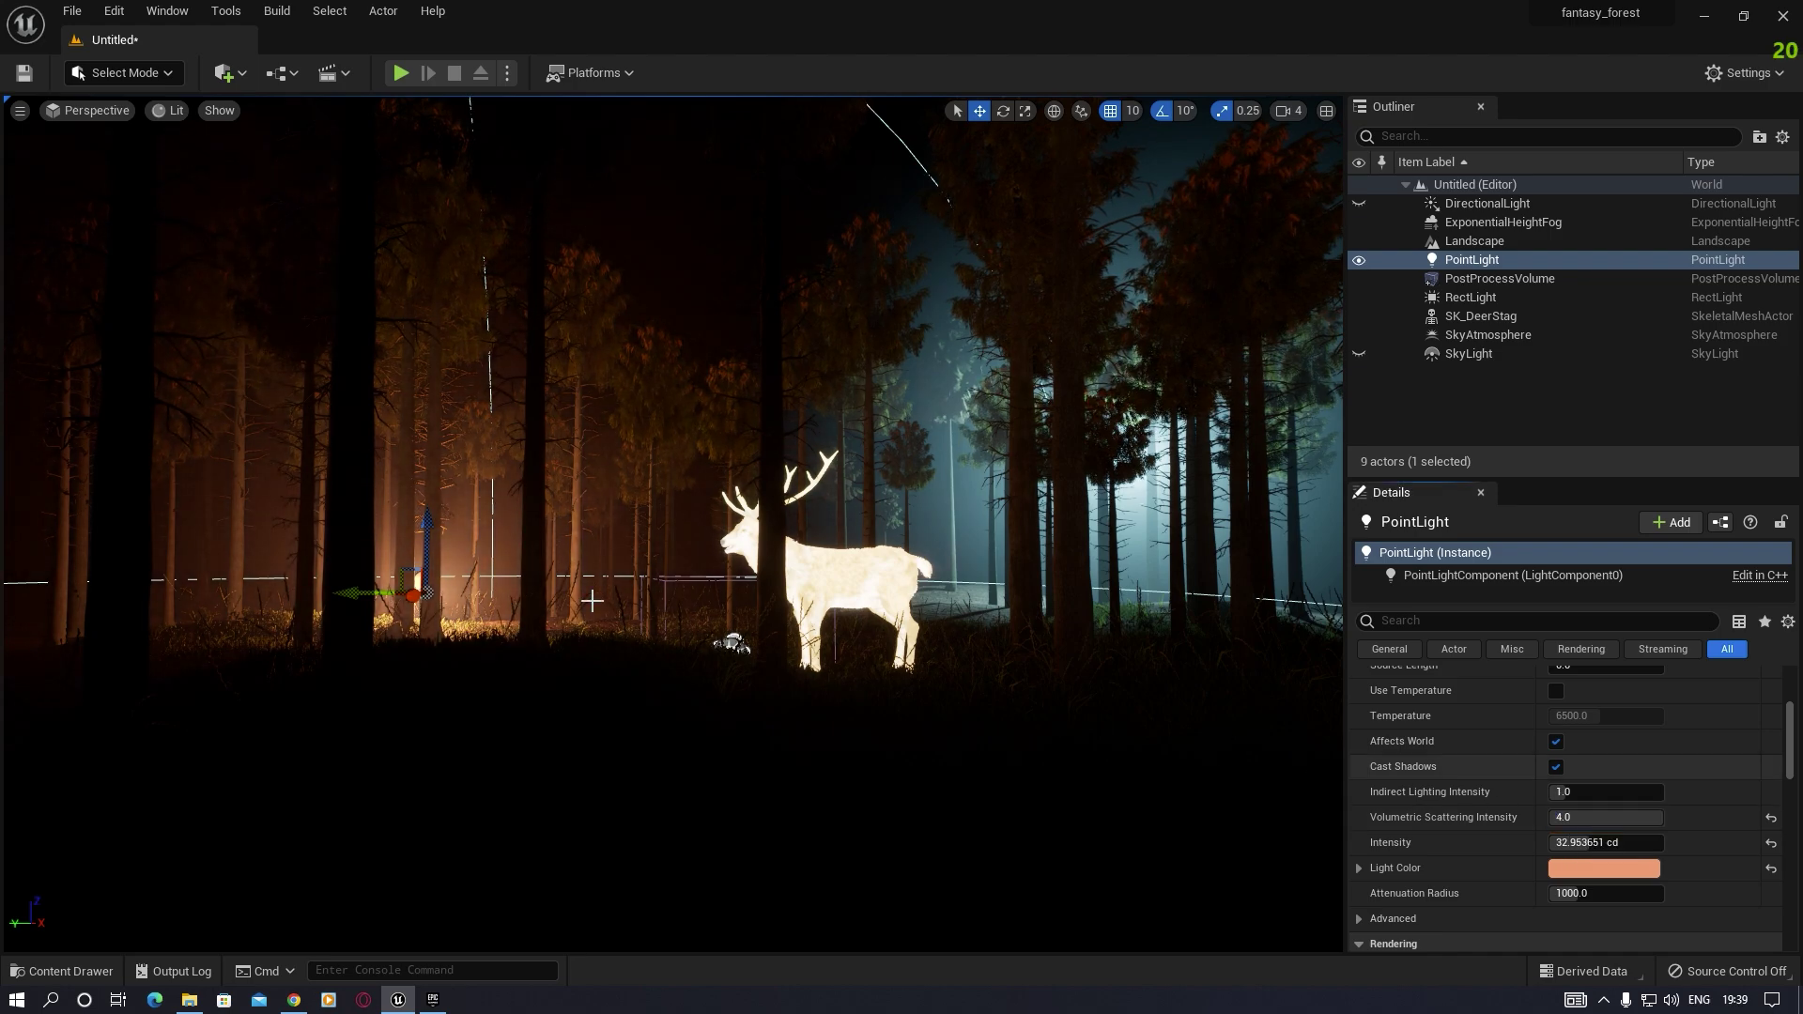
{"action": "key", "text": "d"}
{"action": "right_click_drag", "start_coordinate": [673, 524], "coordinate": [557, 502]}
{"action": "key", "text": "w"}
{"action": "key", "text": "s"}
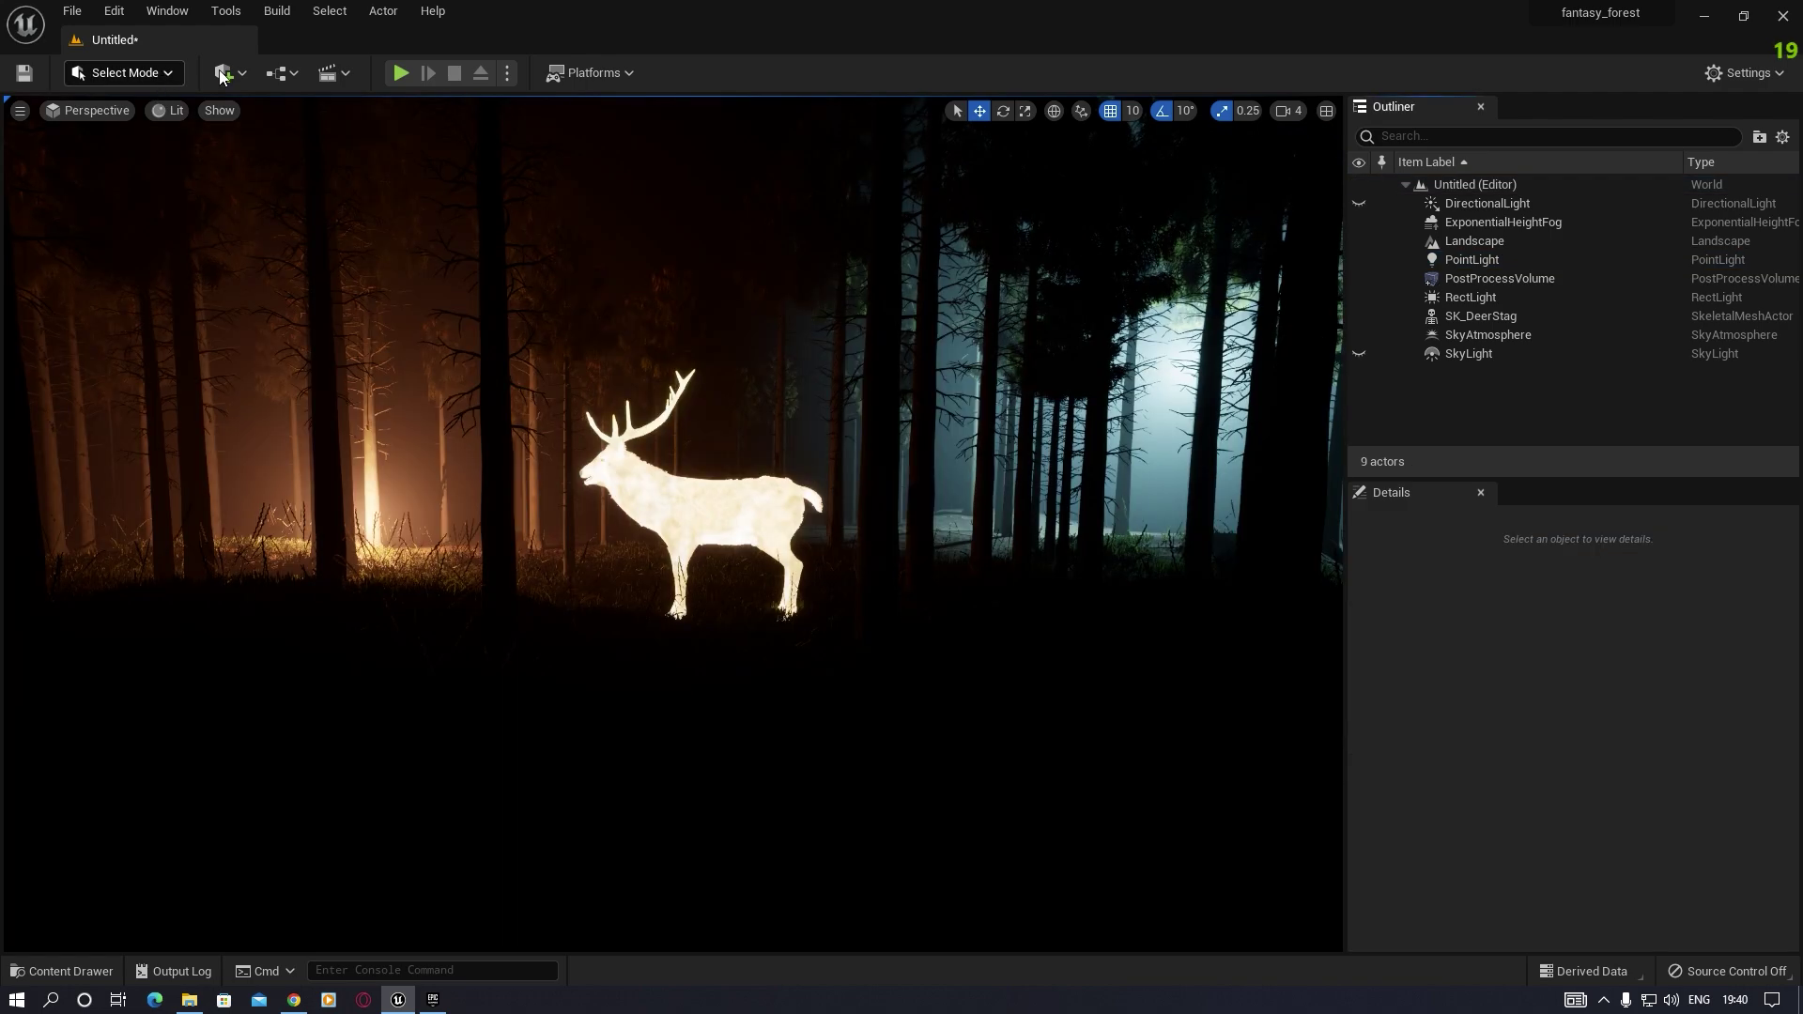
Step: Add a Cine Camera Actor and pilot it to frame the stag between the orange and blue lit trees
{"action": "left_click", "coordinate": [226, 75]}
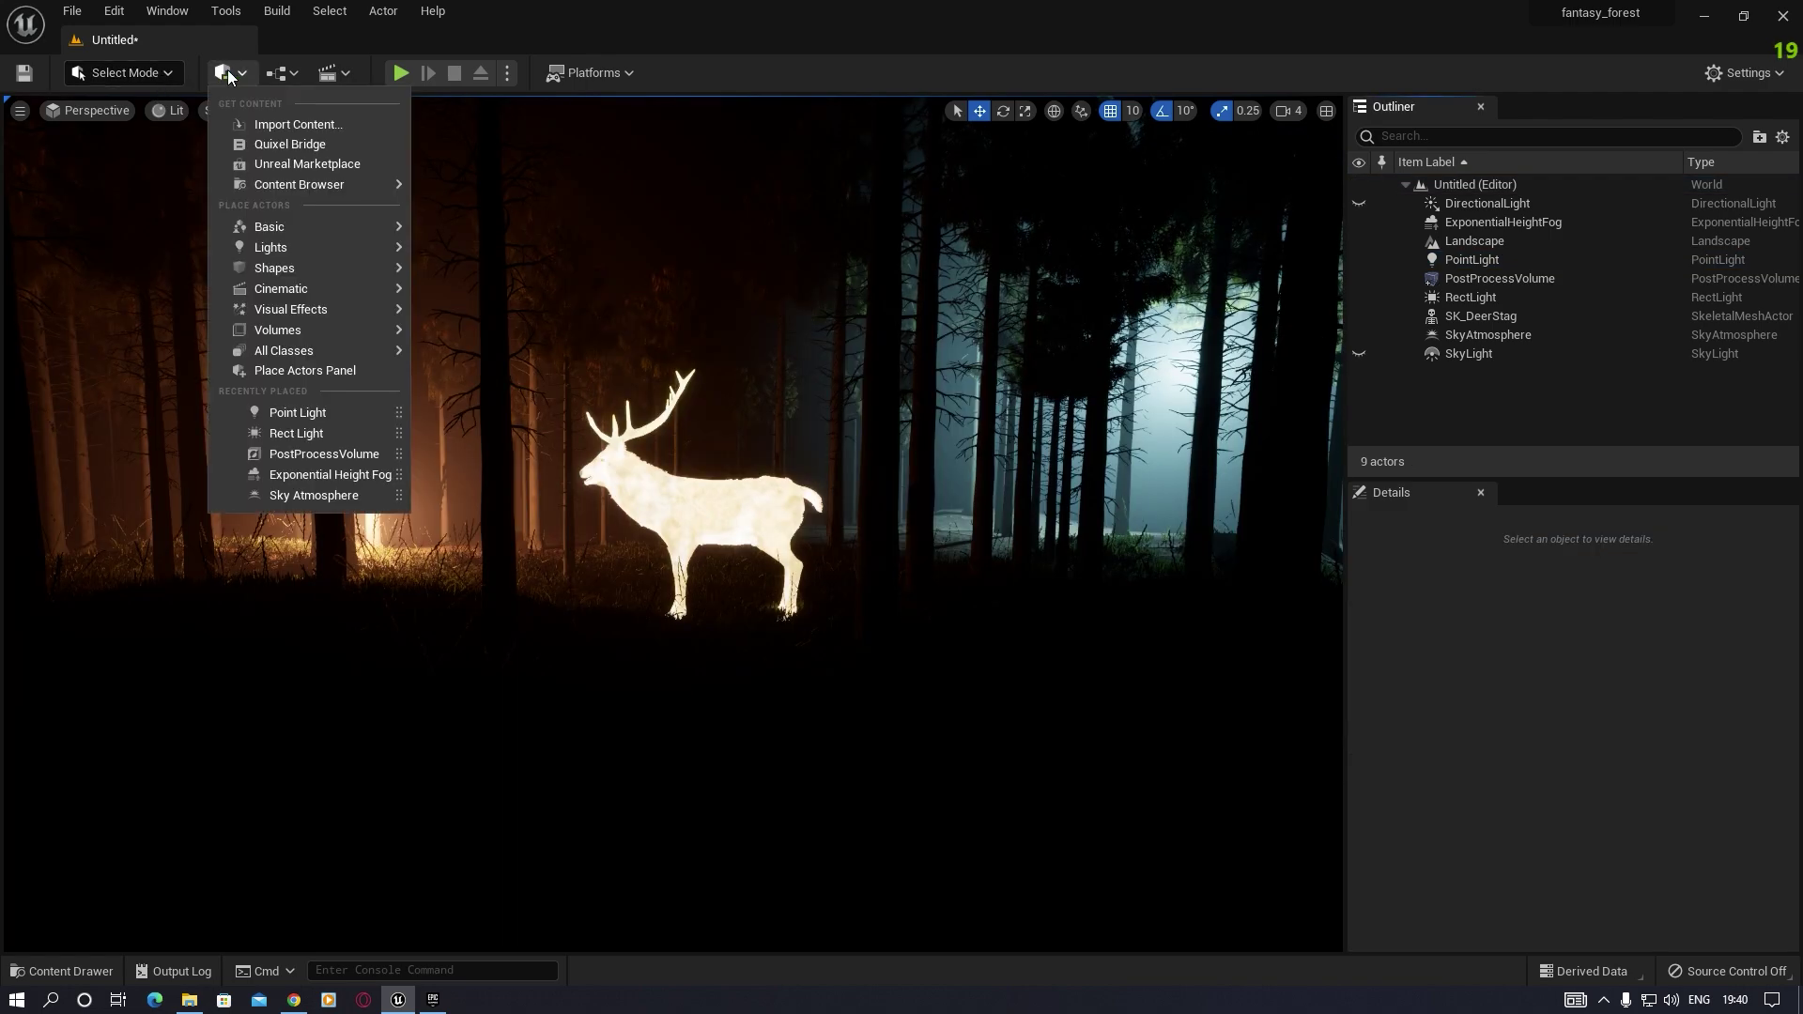
{"action": "mouse_move", "coordinate": [283, 291]}
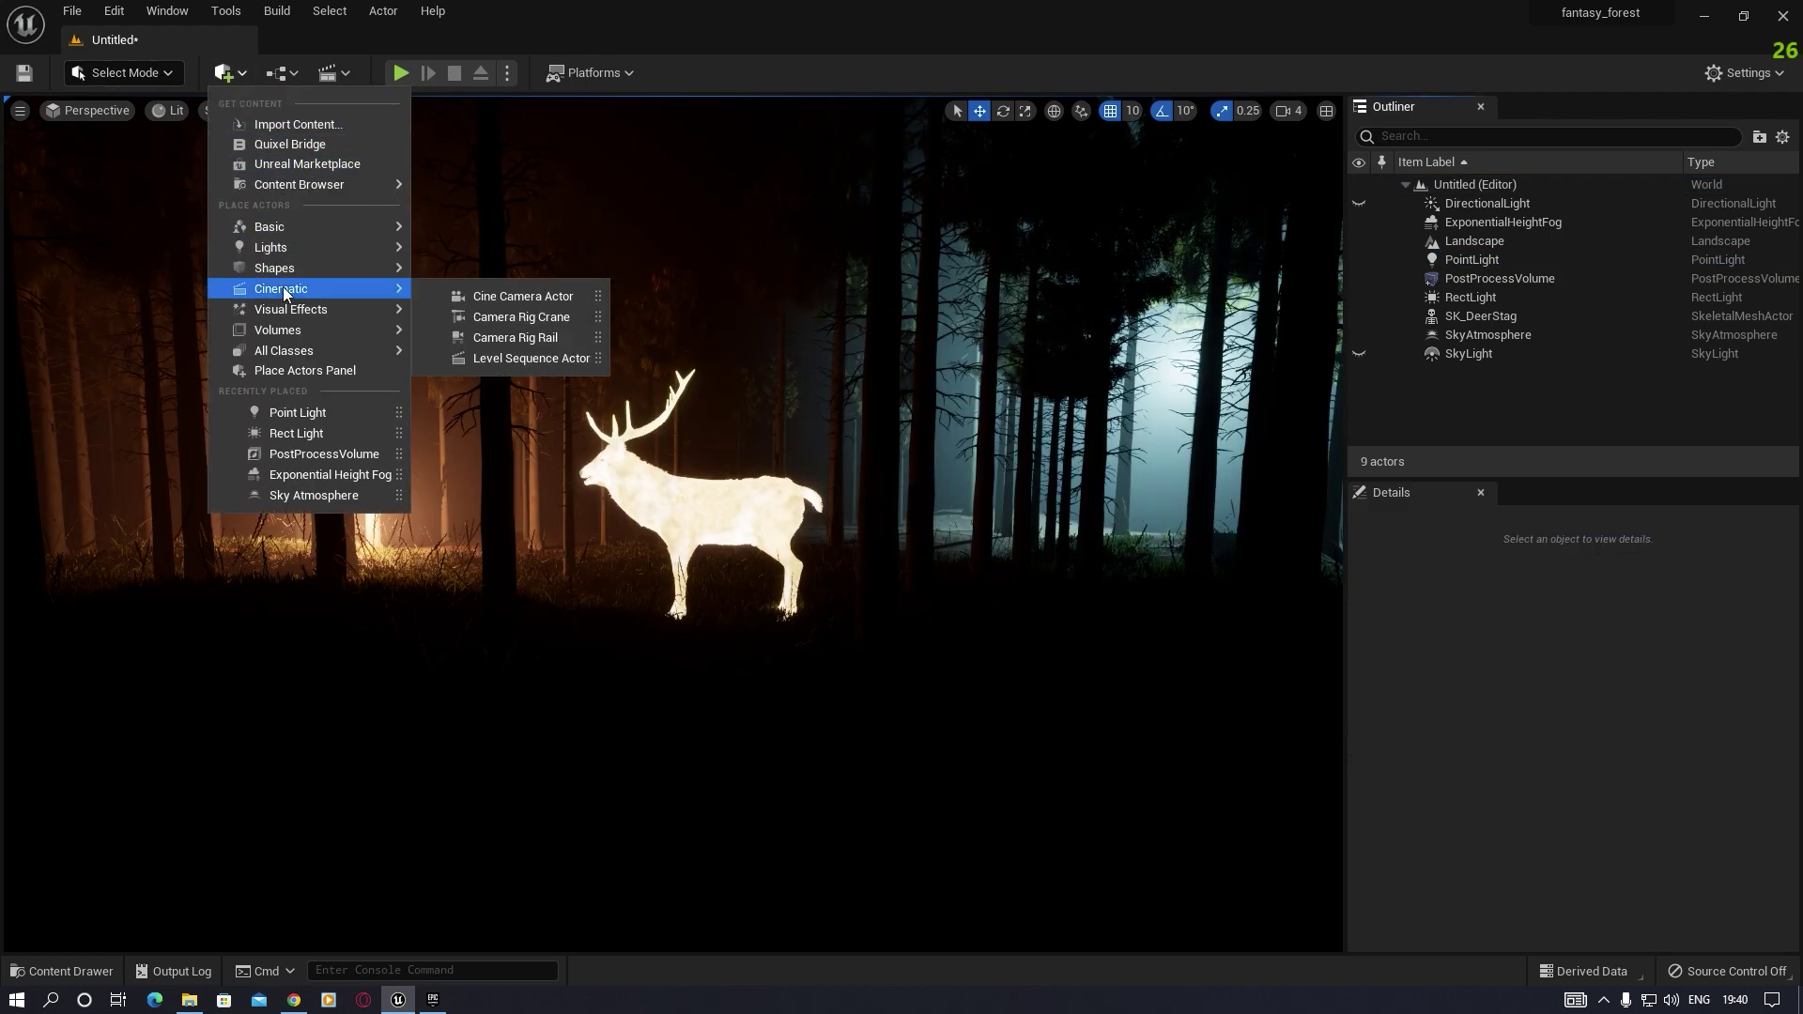
{"action": "left_click", "coordinate": [522, 296]}
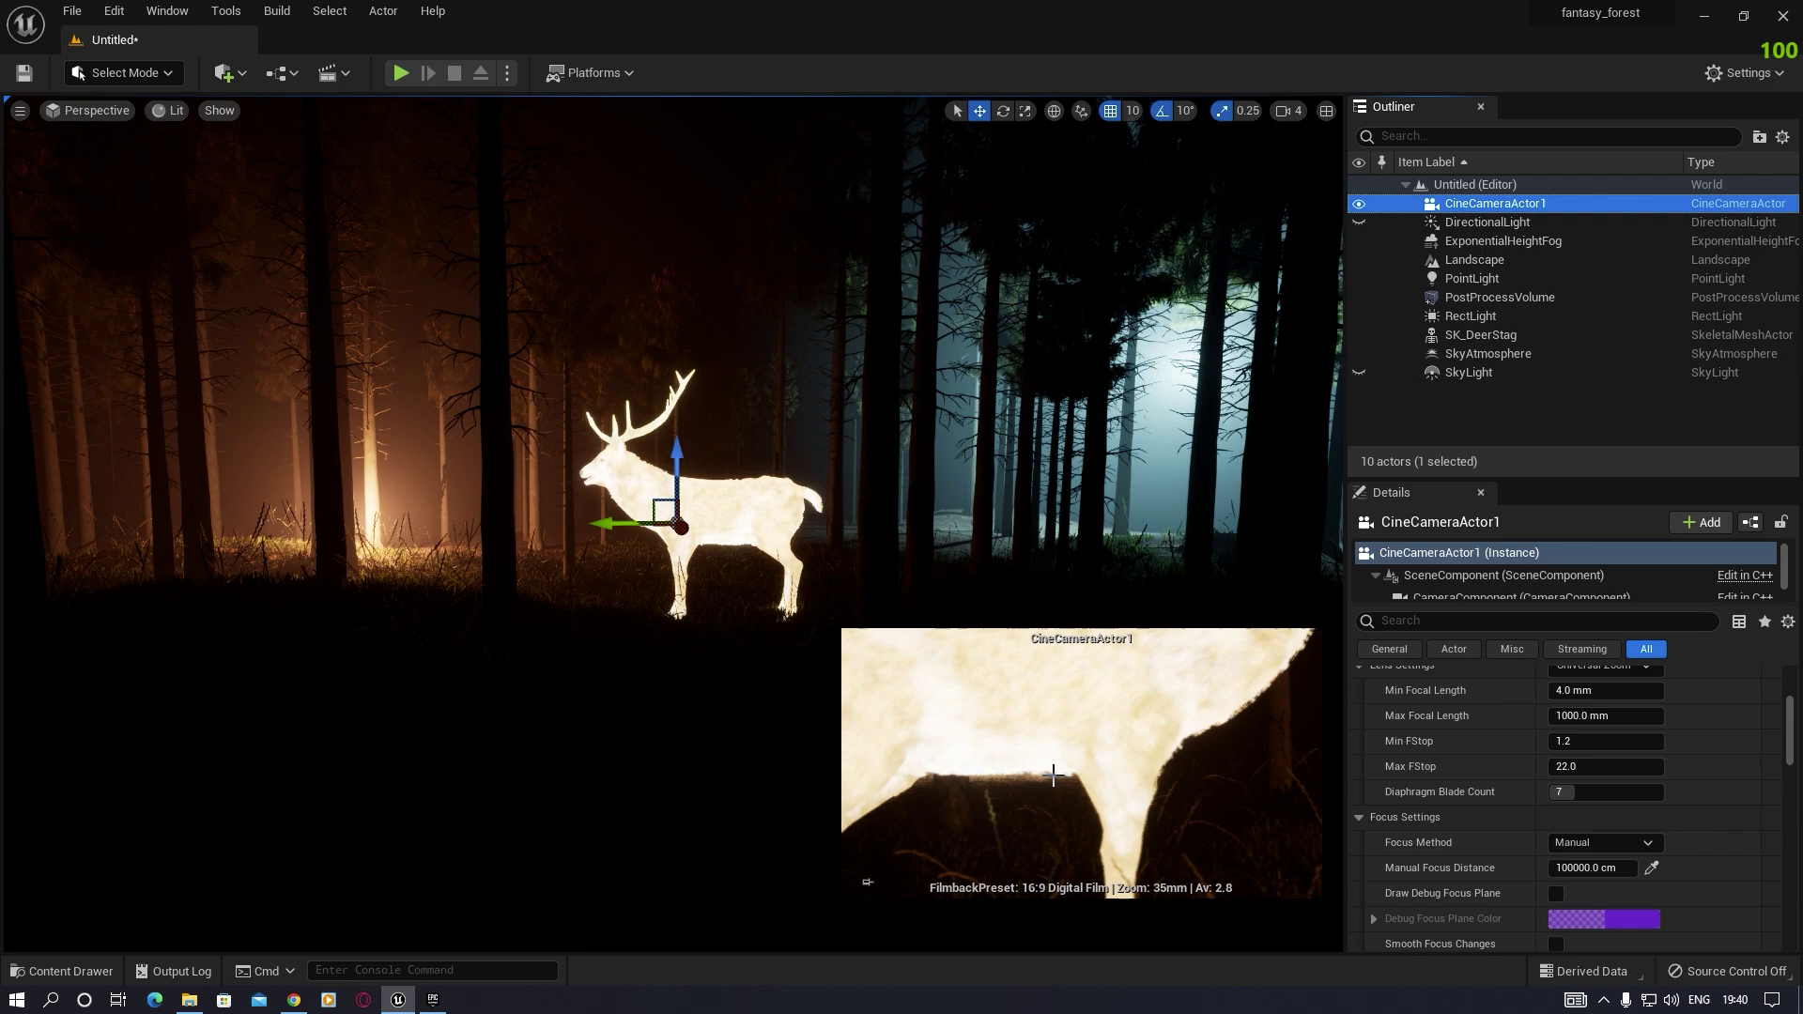
{"action": "right_click_drag", "start_coordinate": [1068, 775], "coordinate": [128, 163]}
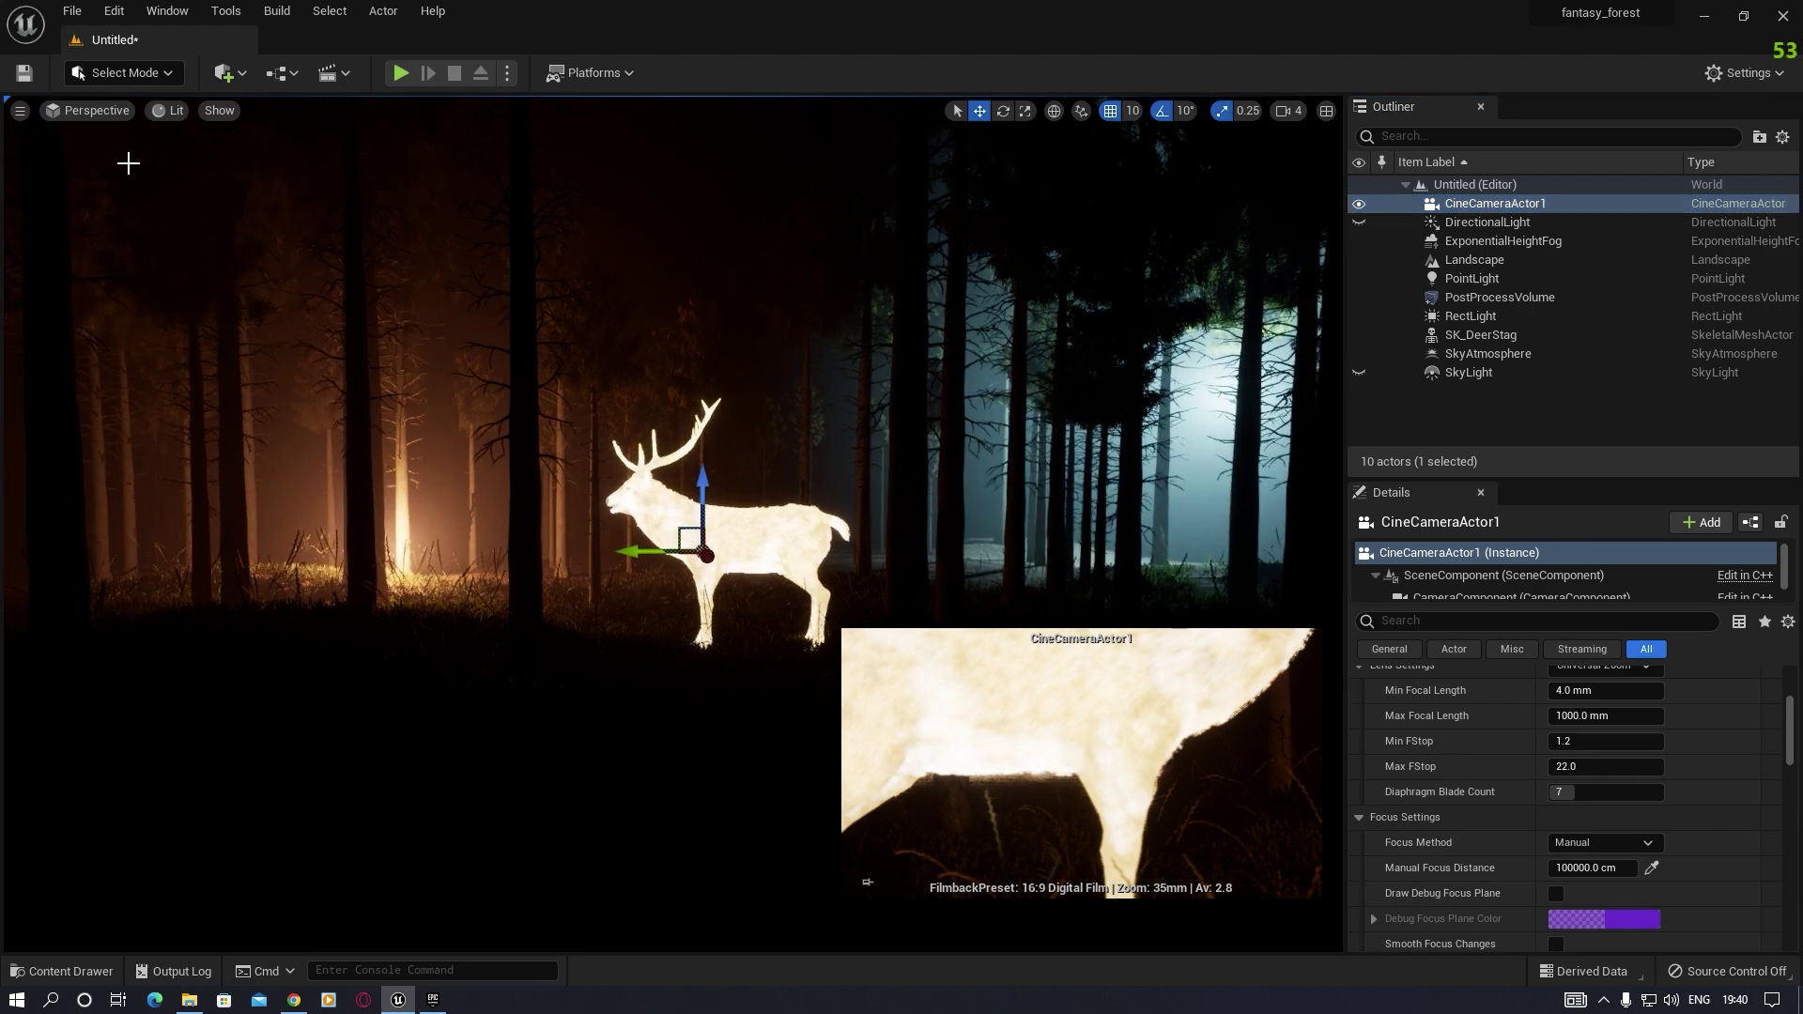
{"action": "left_click", "coordinate": [97, 111]}
{"action": "left_click", "coordinate": [143, 319]}
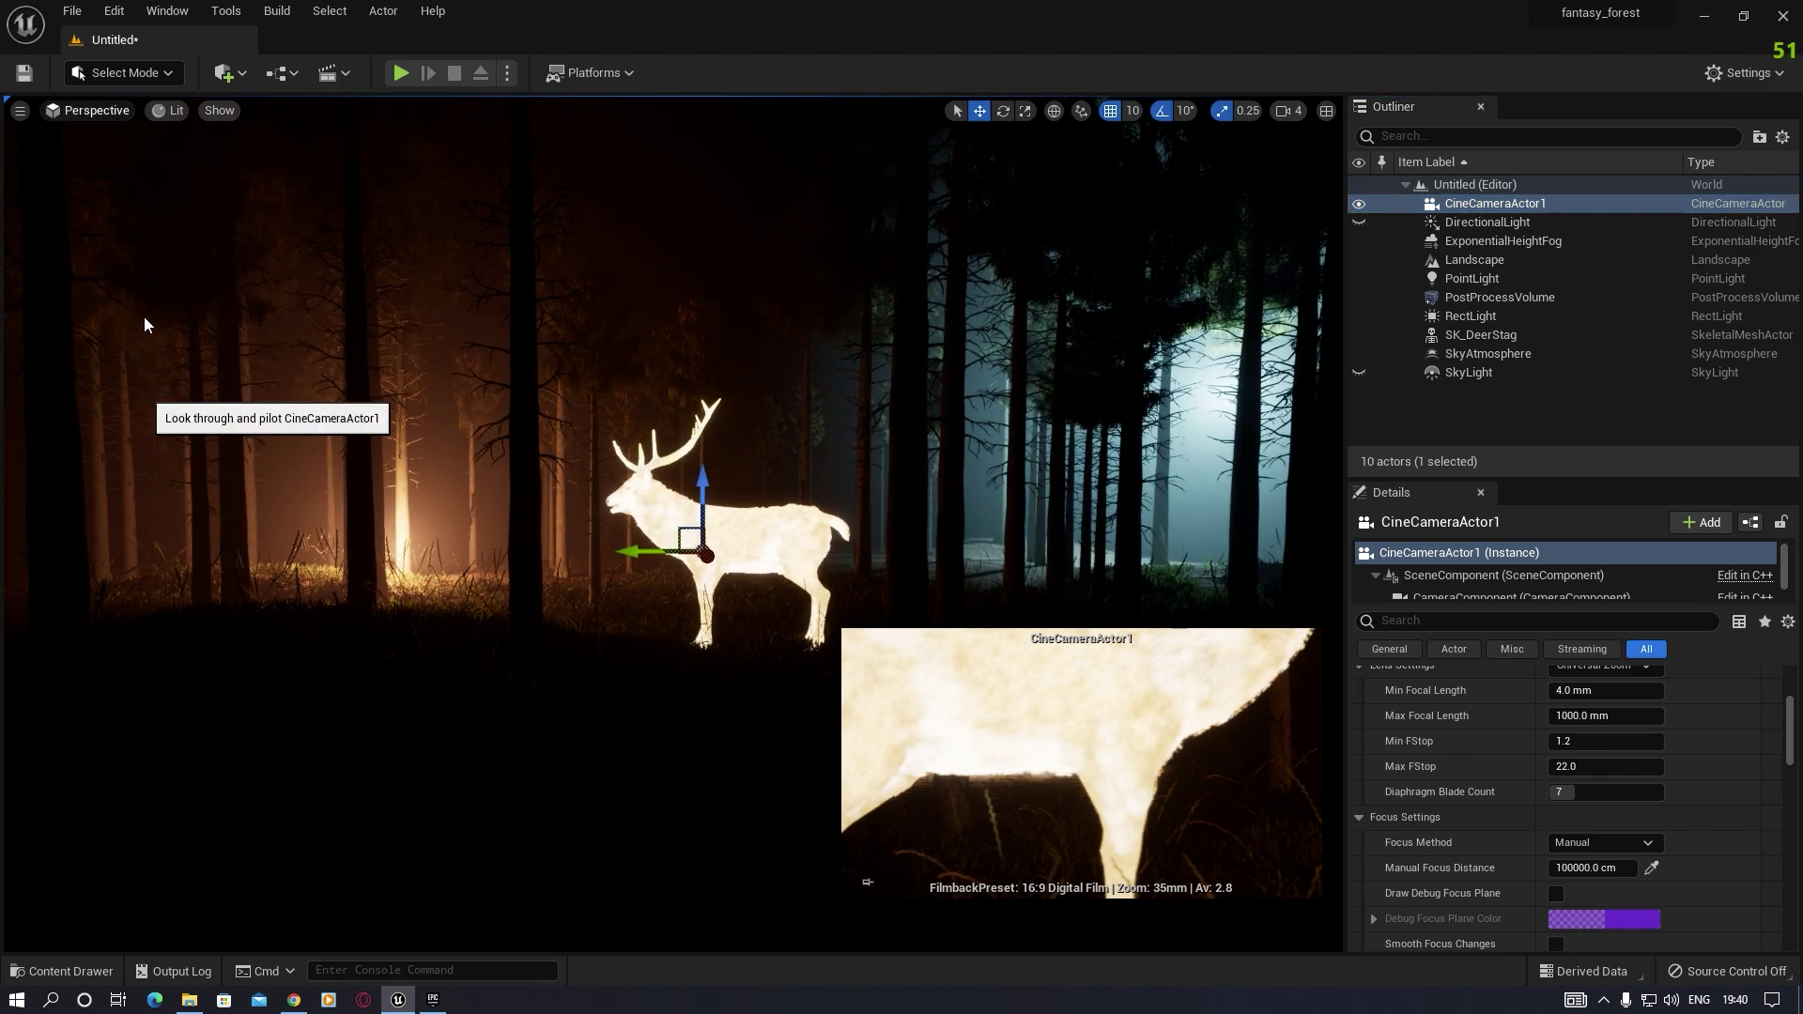
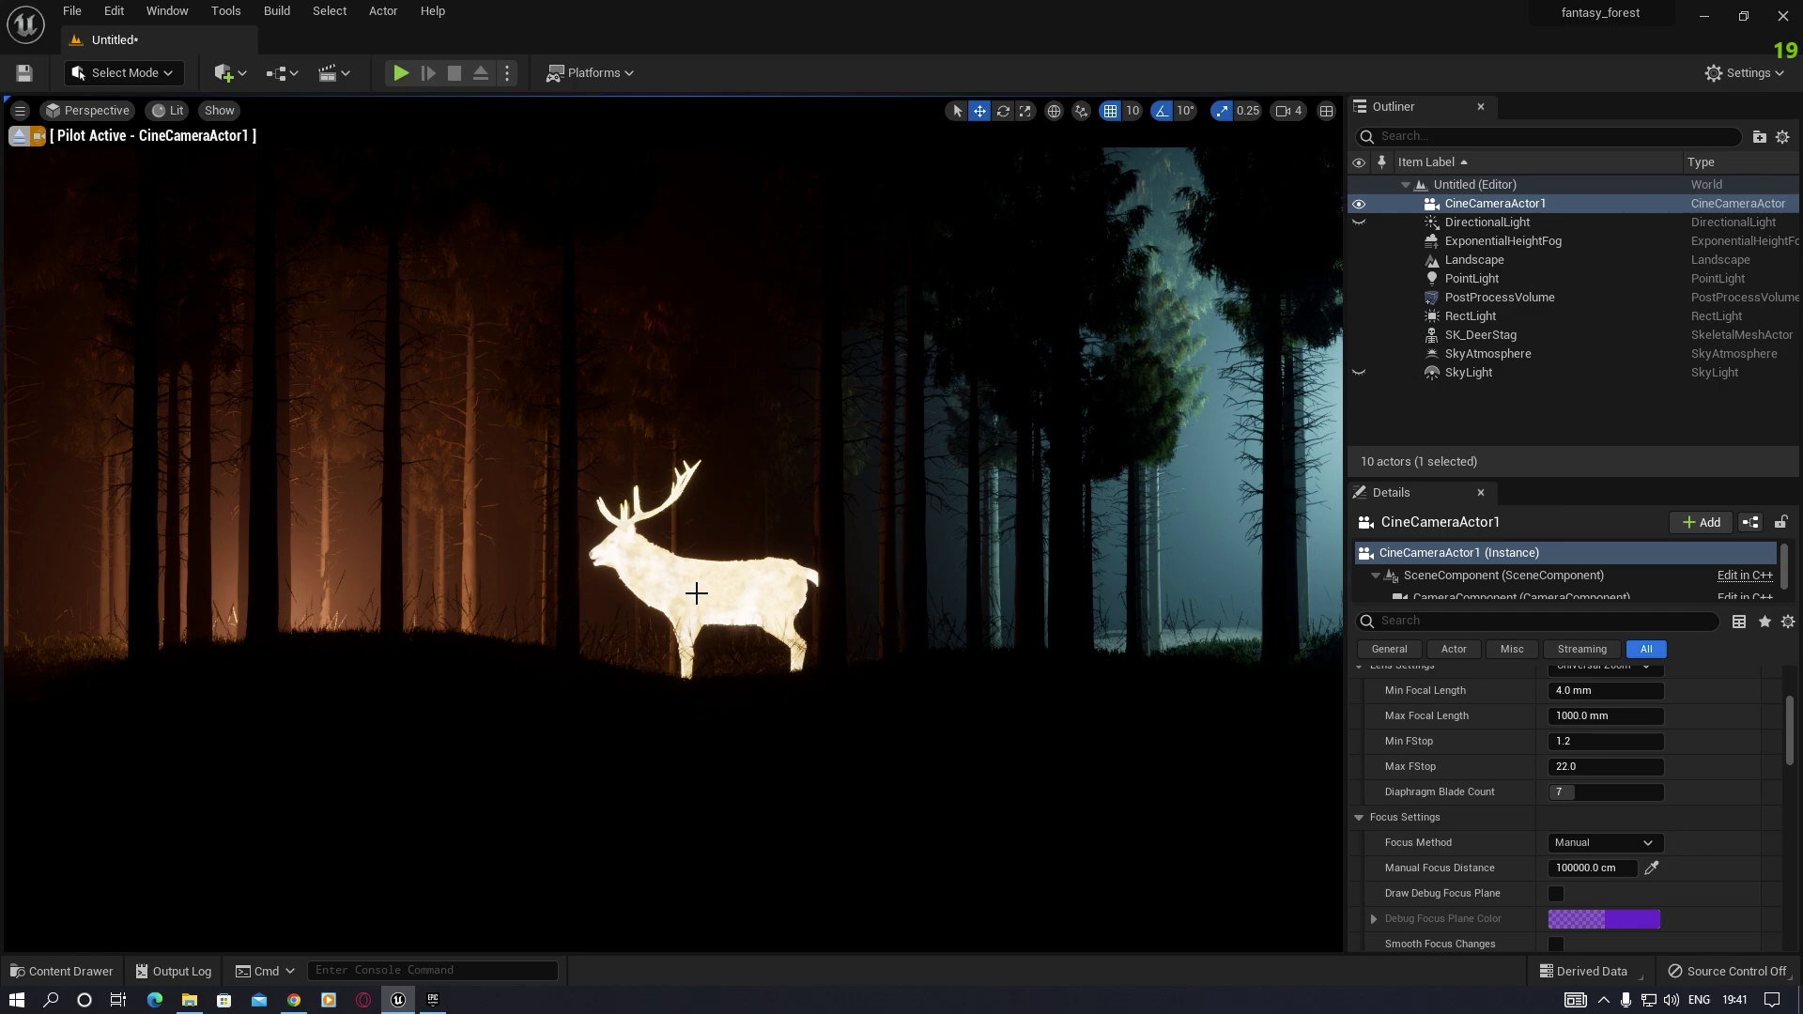
Step: Scale the stag down uniformly to about three quarters of its size and reframe it in the piloted camera
{"action": "left_click", "coordinate": [731, 587]}
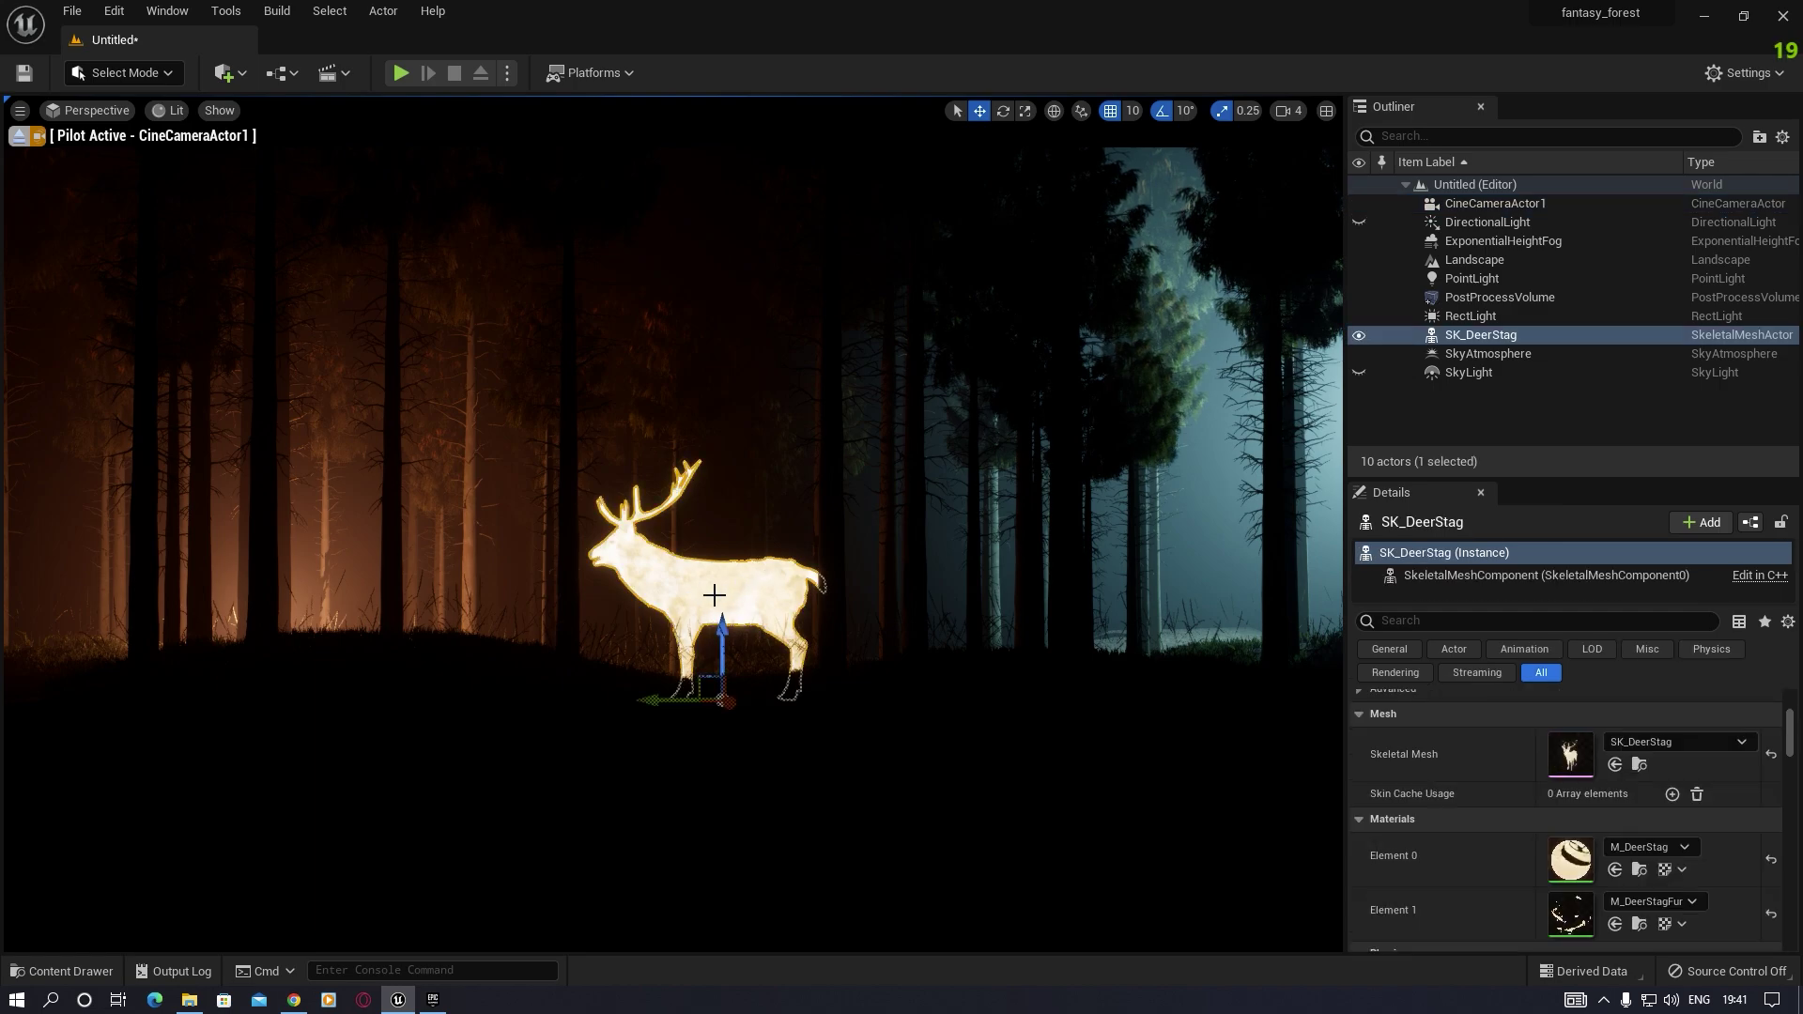
{"action": "key", "text": "r"}
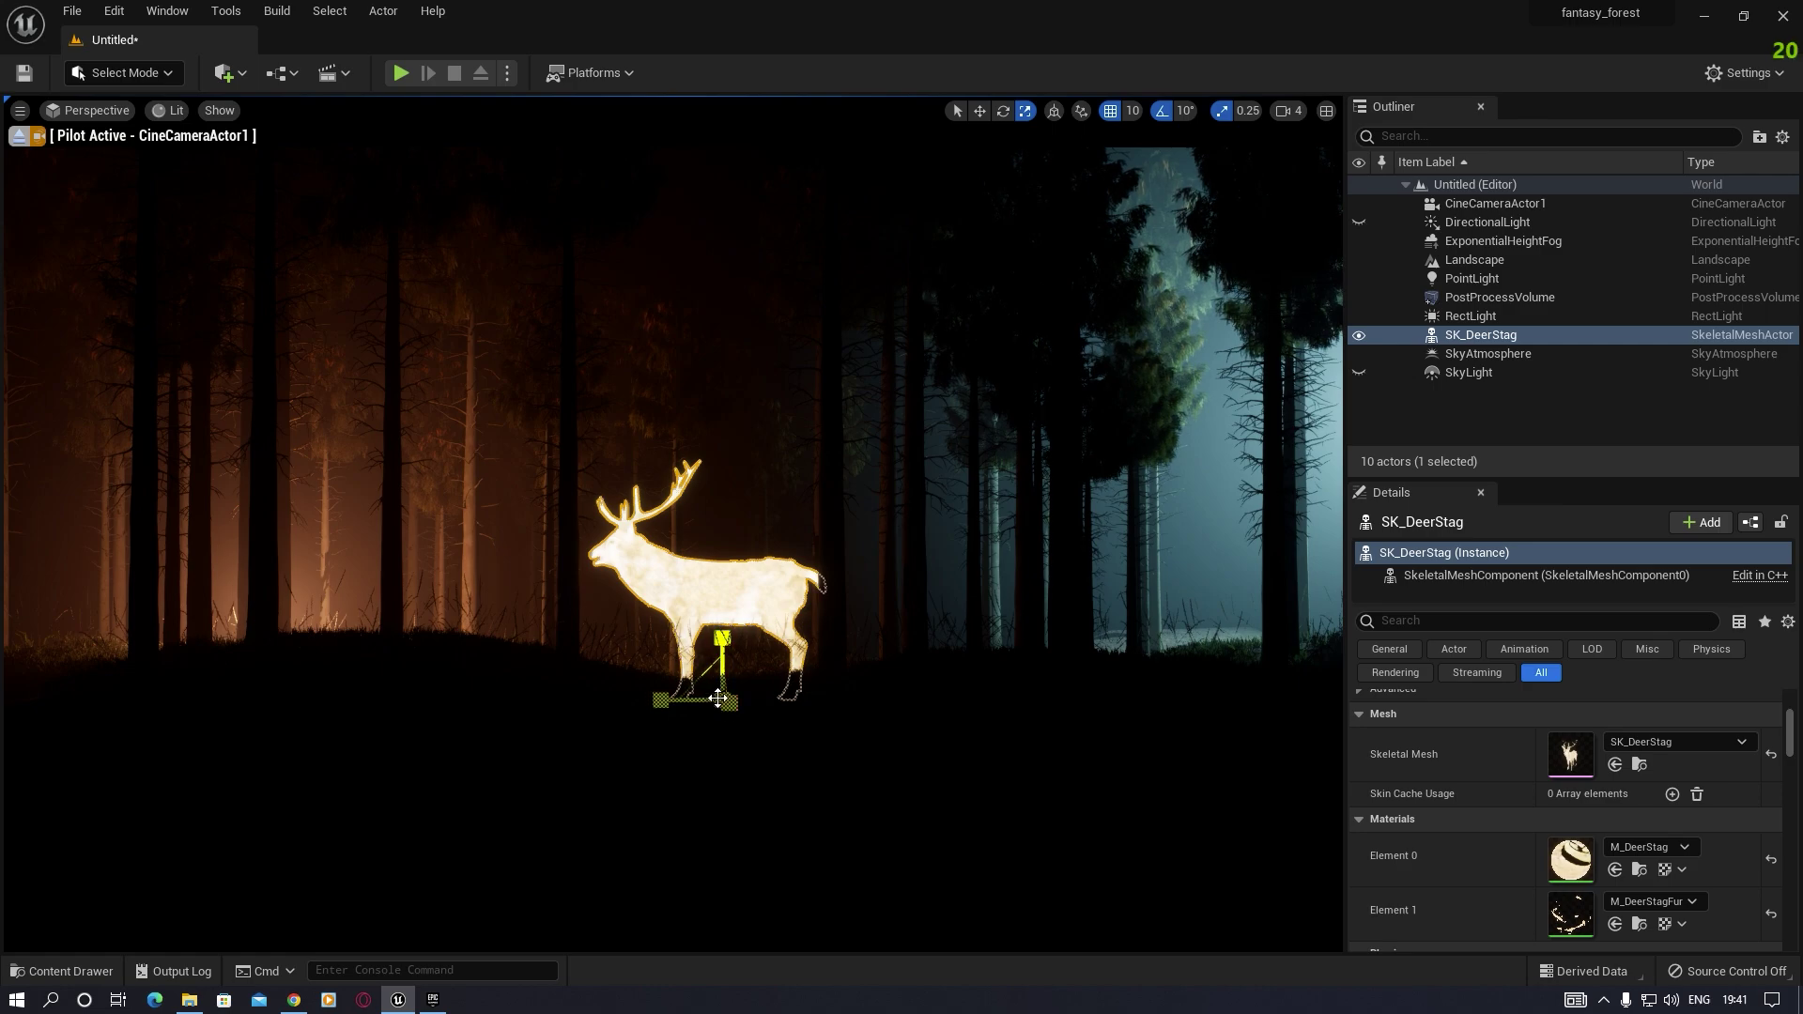
{"action": "left_click_drag", "start_coordinate": [722, 640], "coordinate": [720, 554]}
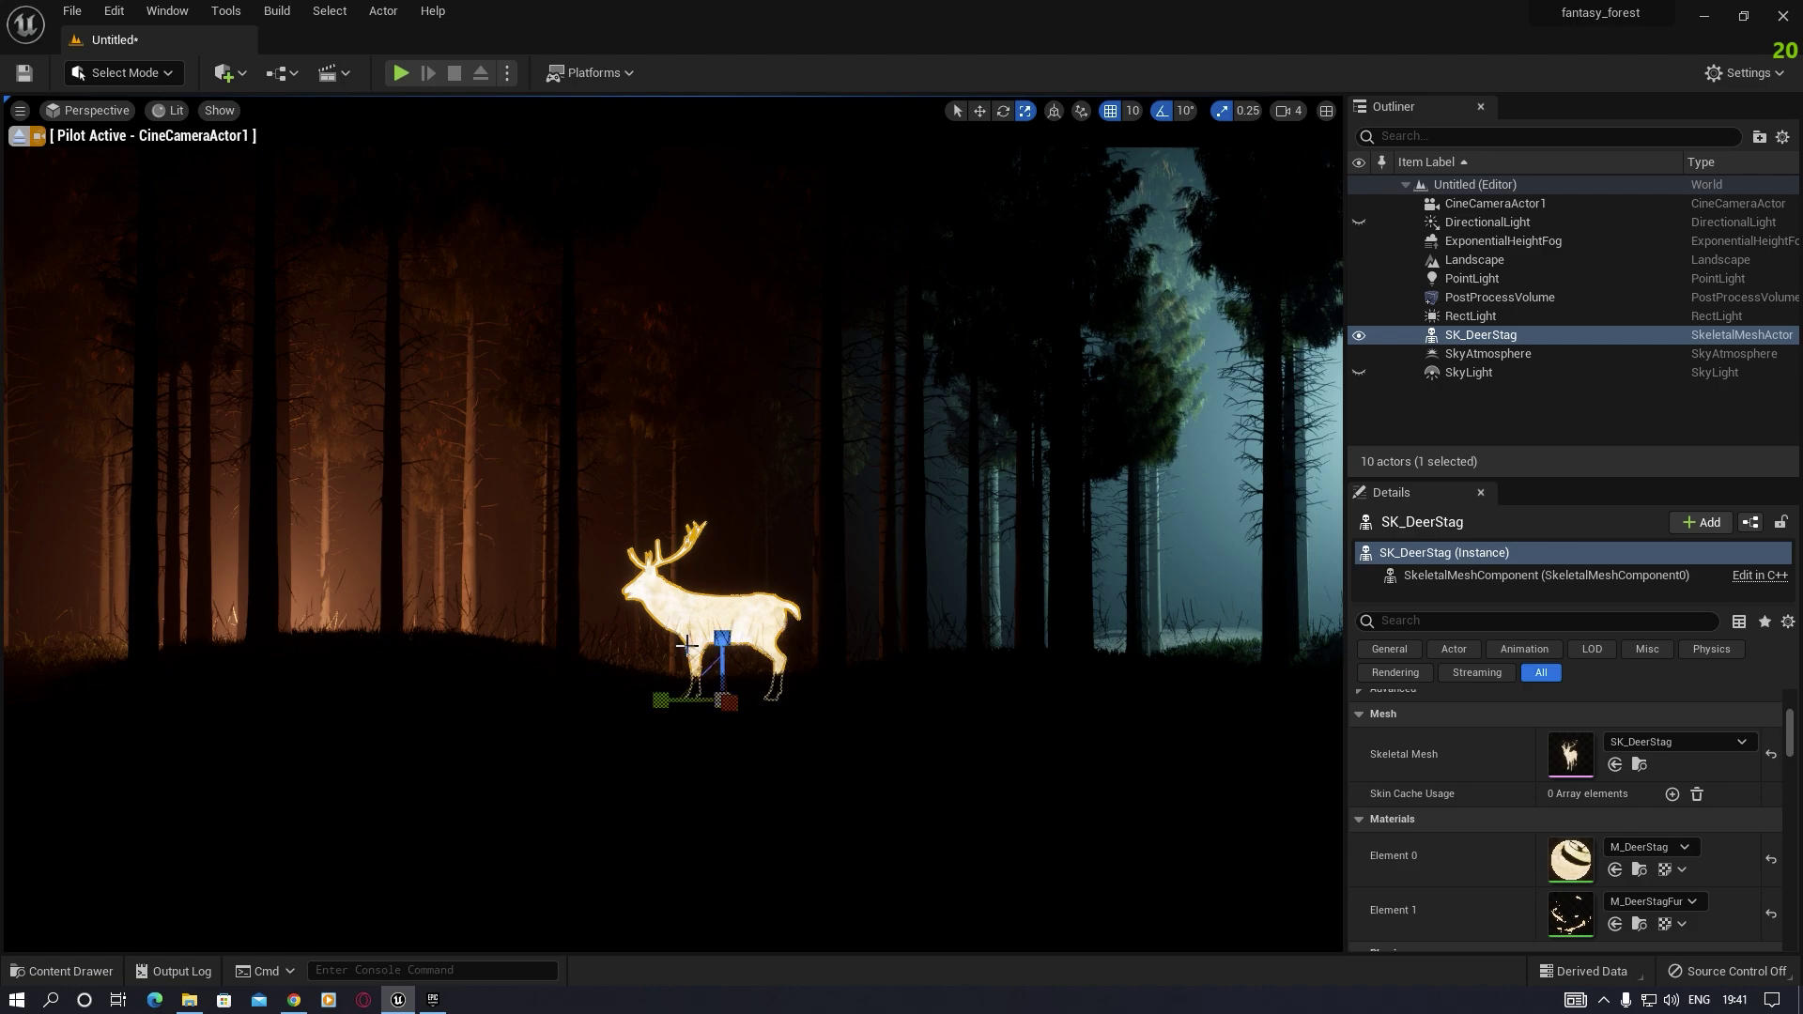
{"action": "mouse_move", "coordinate": [809, 723]}
{"action": "right_mouse_down"}
{"action": "mouse_move", "coordinate": [752, 723]}
{"action": "mouse_move", "coordinate": [808, 723]}
{"action": "mouse_move", "coordinate": [804, 700]}
{"action": "mouse_move", "coordinate": [789, 718]}
{"action": "right_mouse_up"}
{"action": "key", "text": "w"}
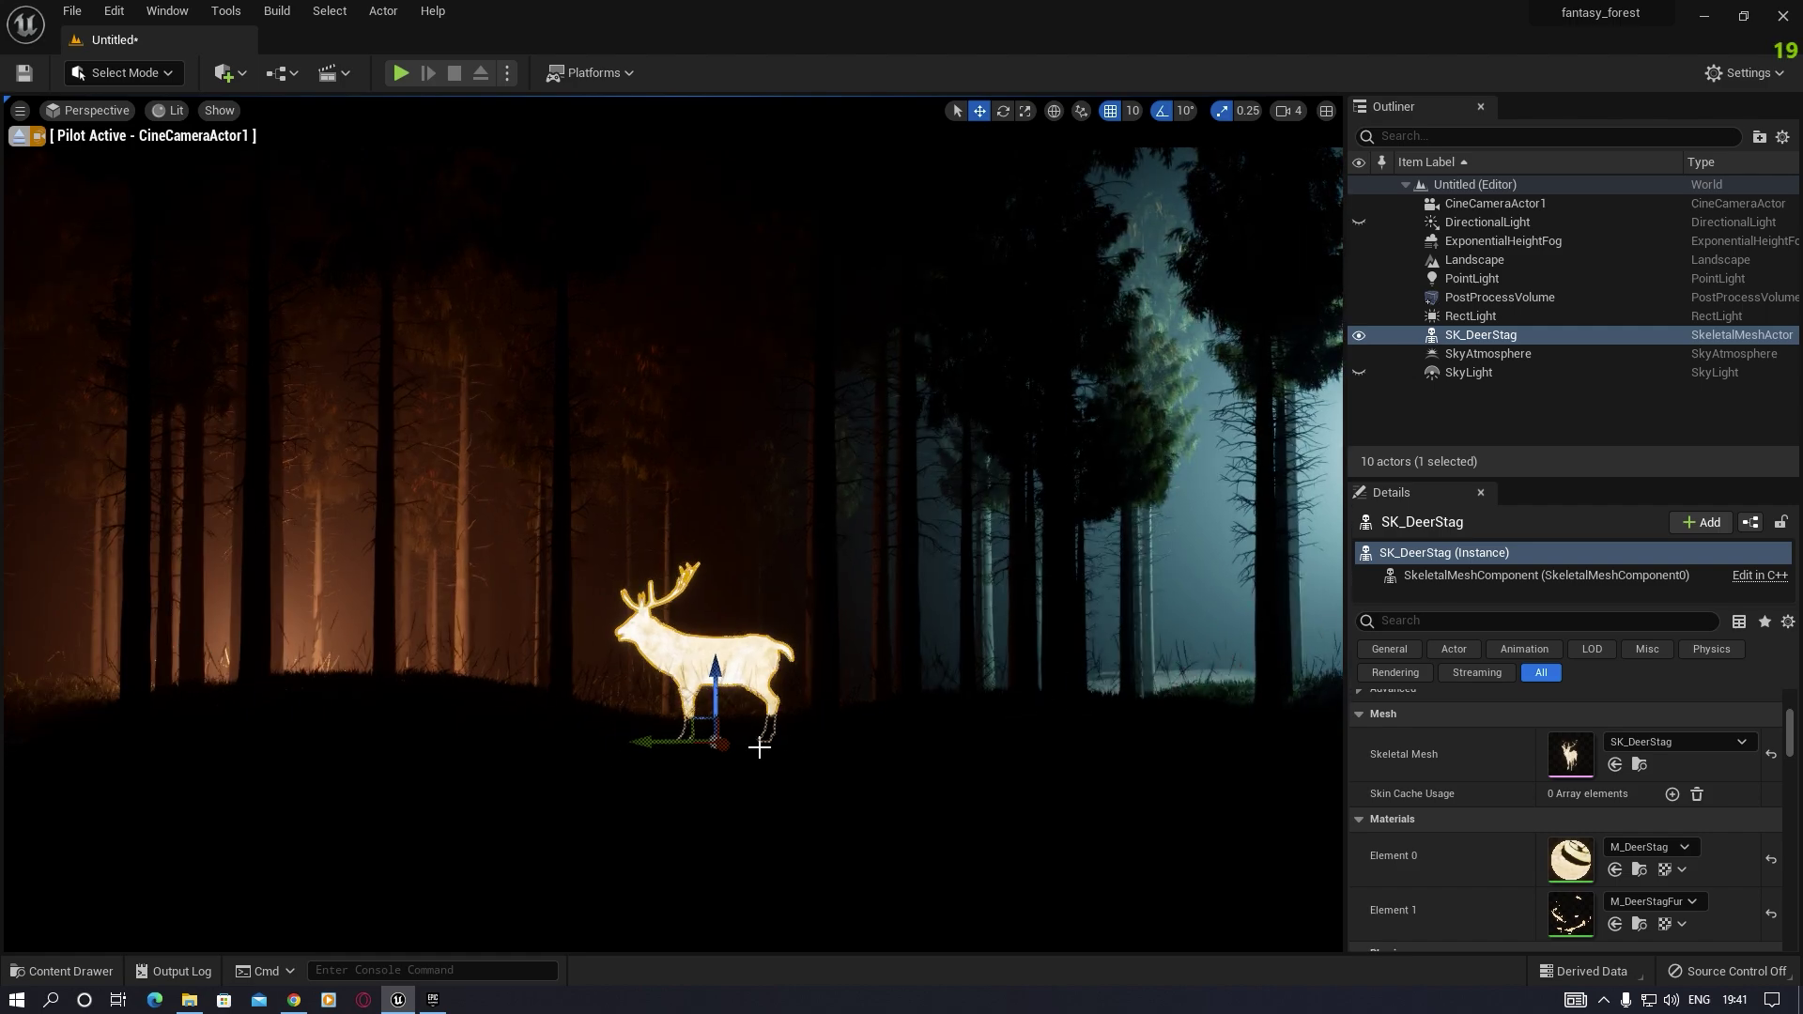
{"action": "right_click_drag", "start_coordinate": [835, 750], "coordinate": [982, 649]}
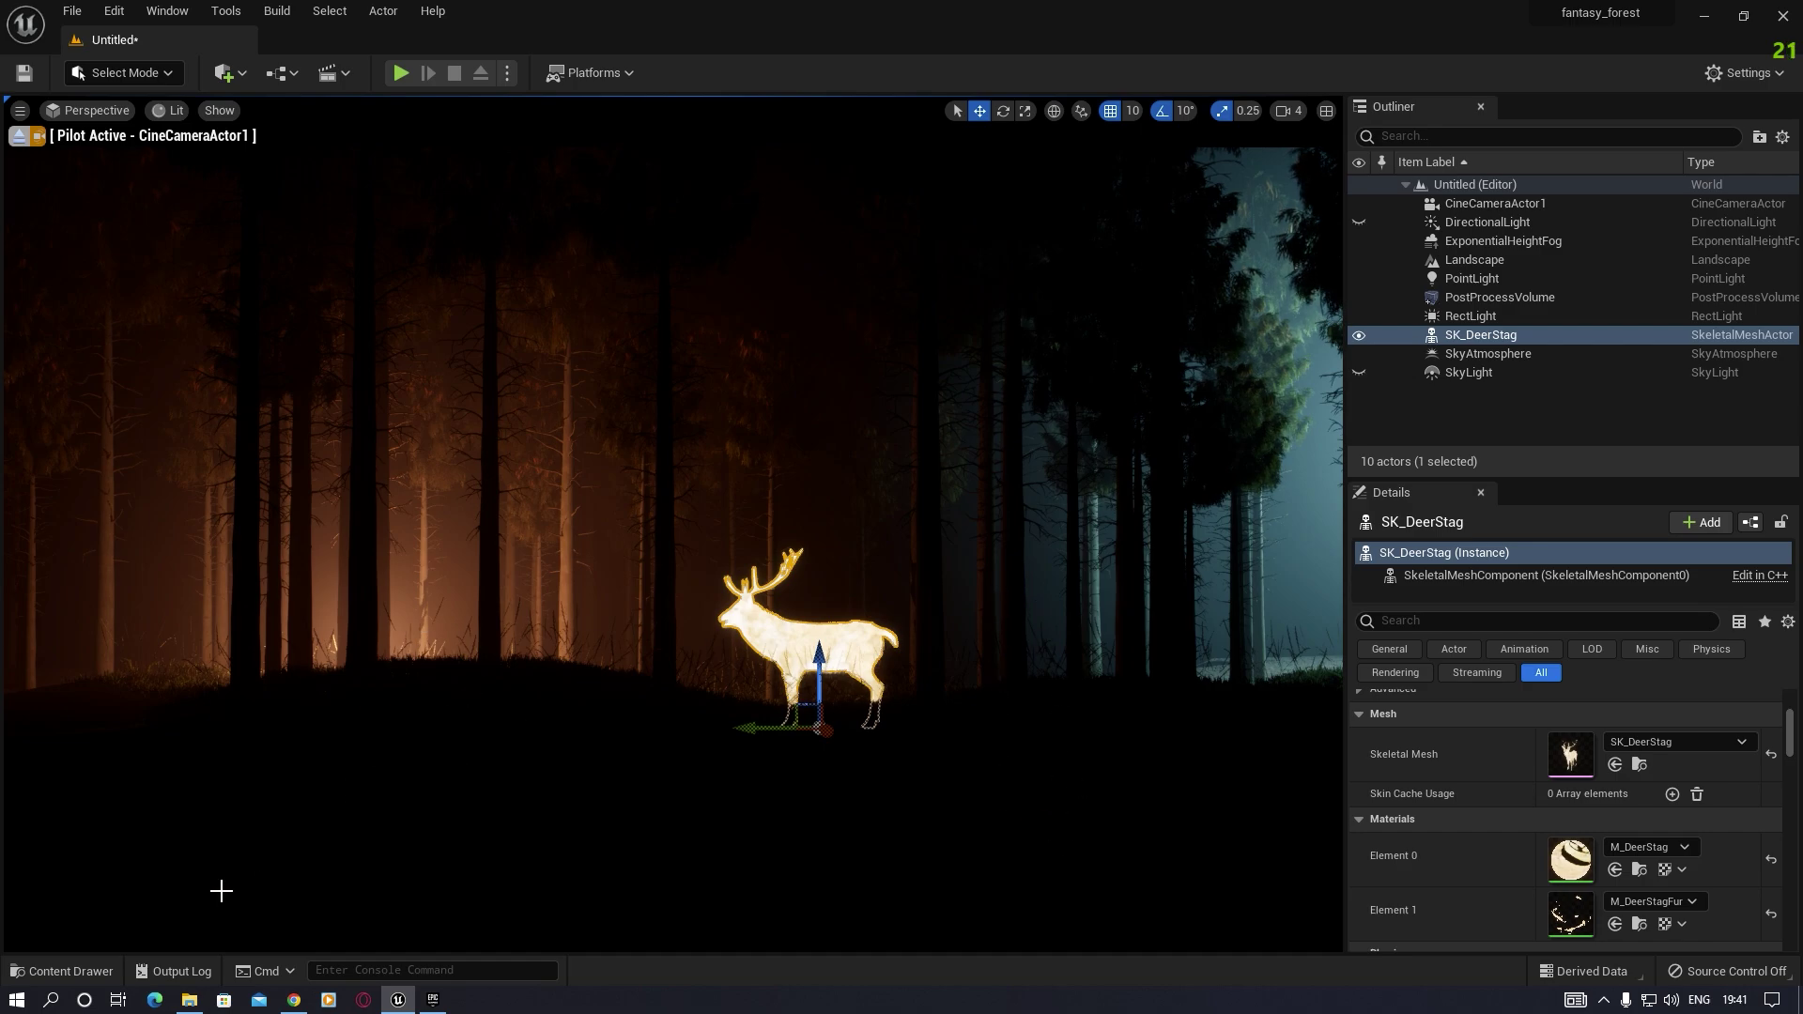
Step: Open the Meshes folder of PN_interactiveSpruceForest in the project content
{"action": "left_click", "coordinate": [54, 972]}
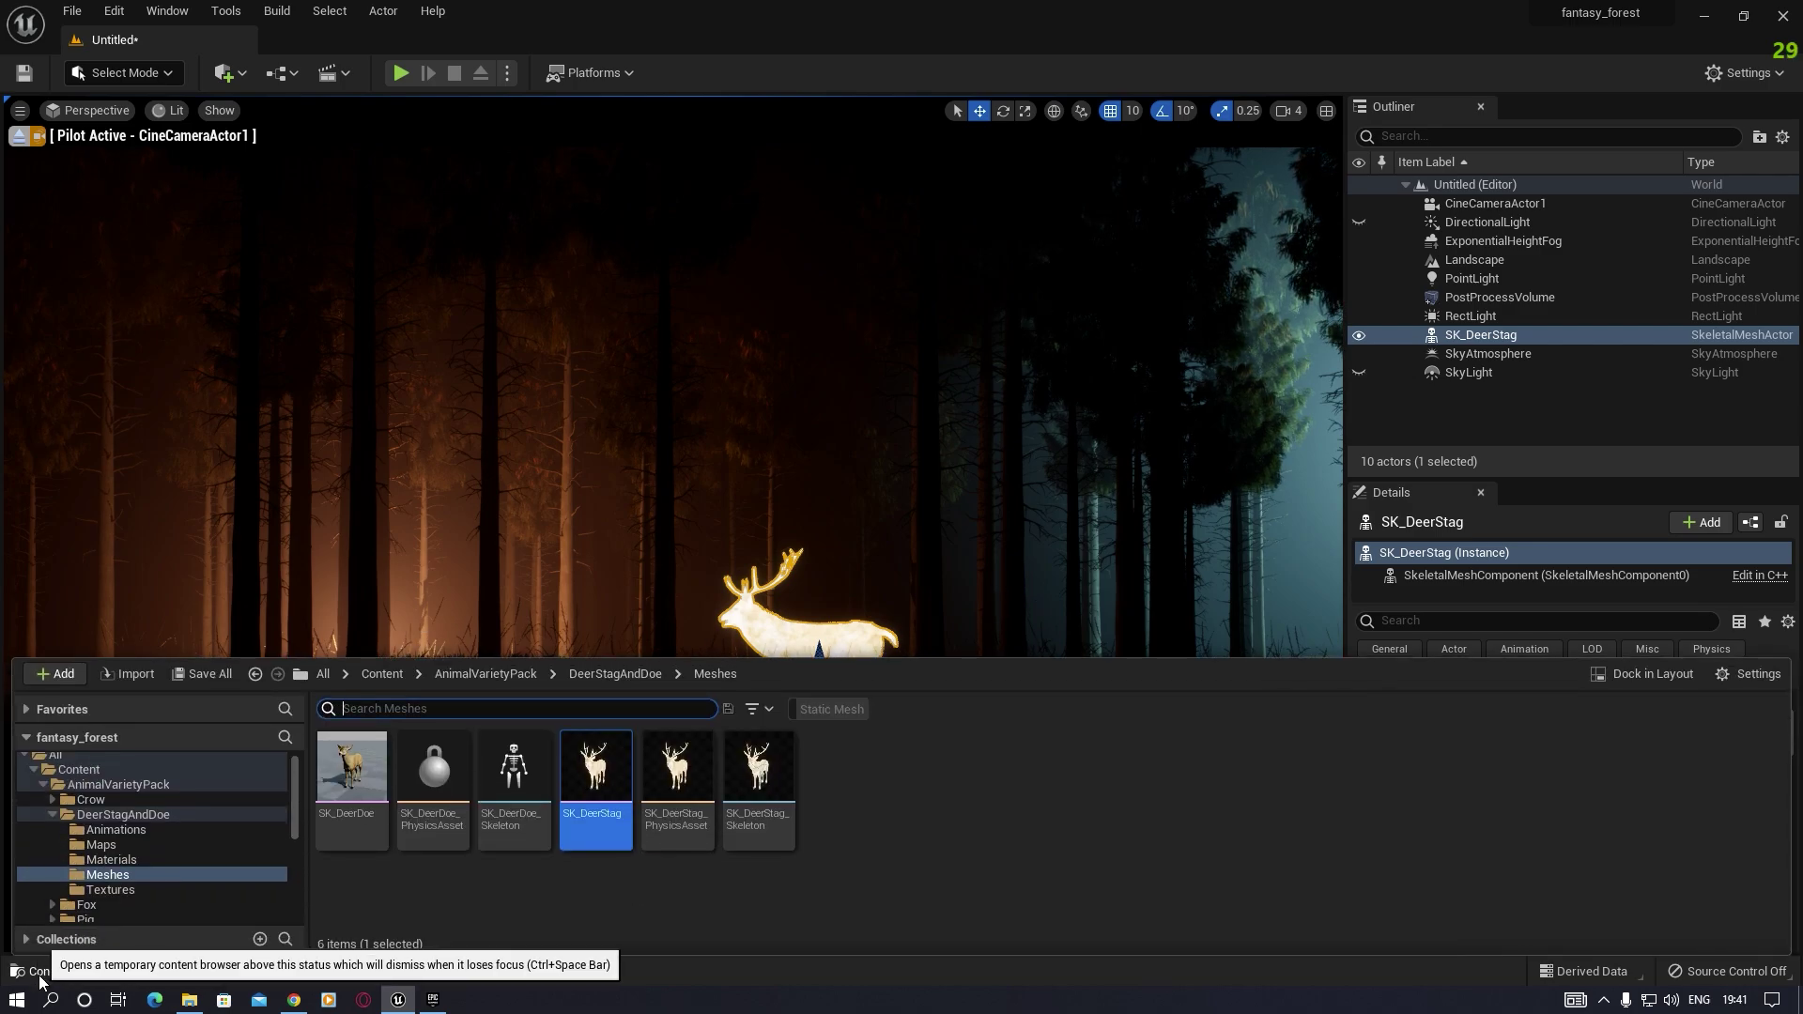
{"action": "left_click", "coordinate": [52, 814]}
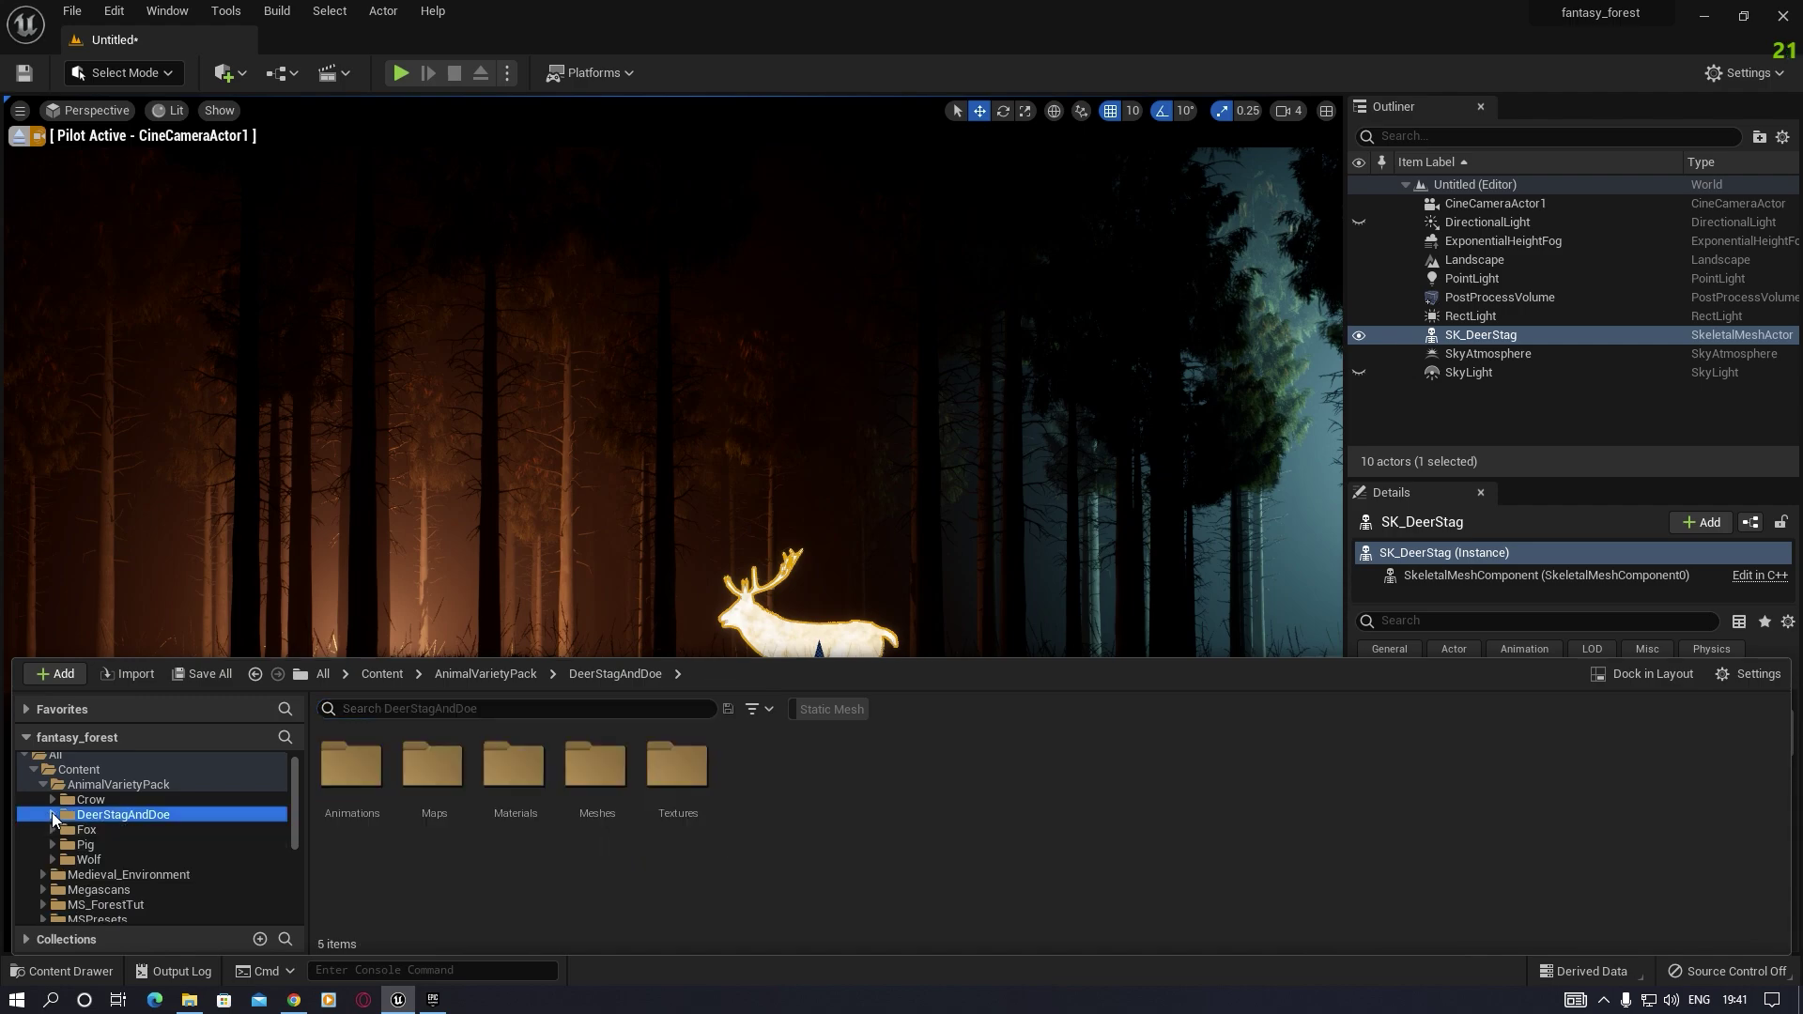
{"action": "scroll", "coordinate": [160, 883], "scroll_direction": "down", "scroll_amount": 1}
{"action": "left_click", "coordinate": [139, 904]}
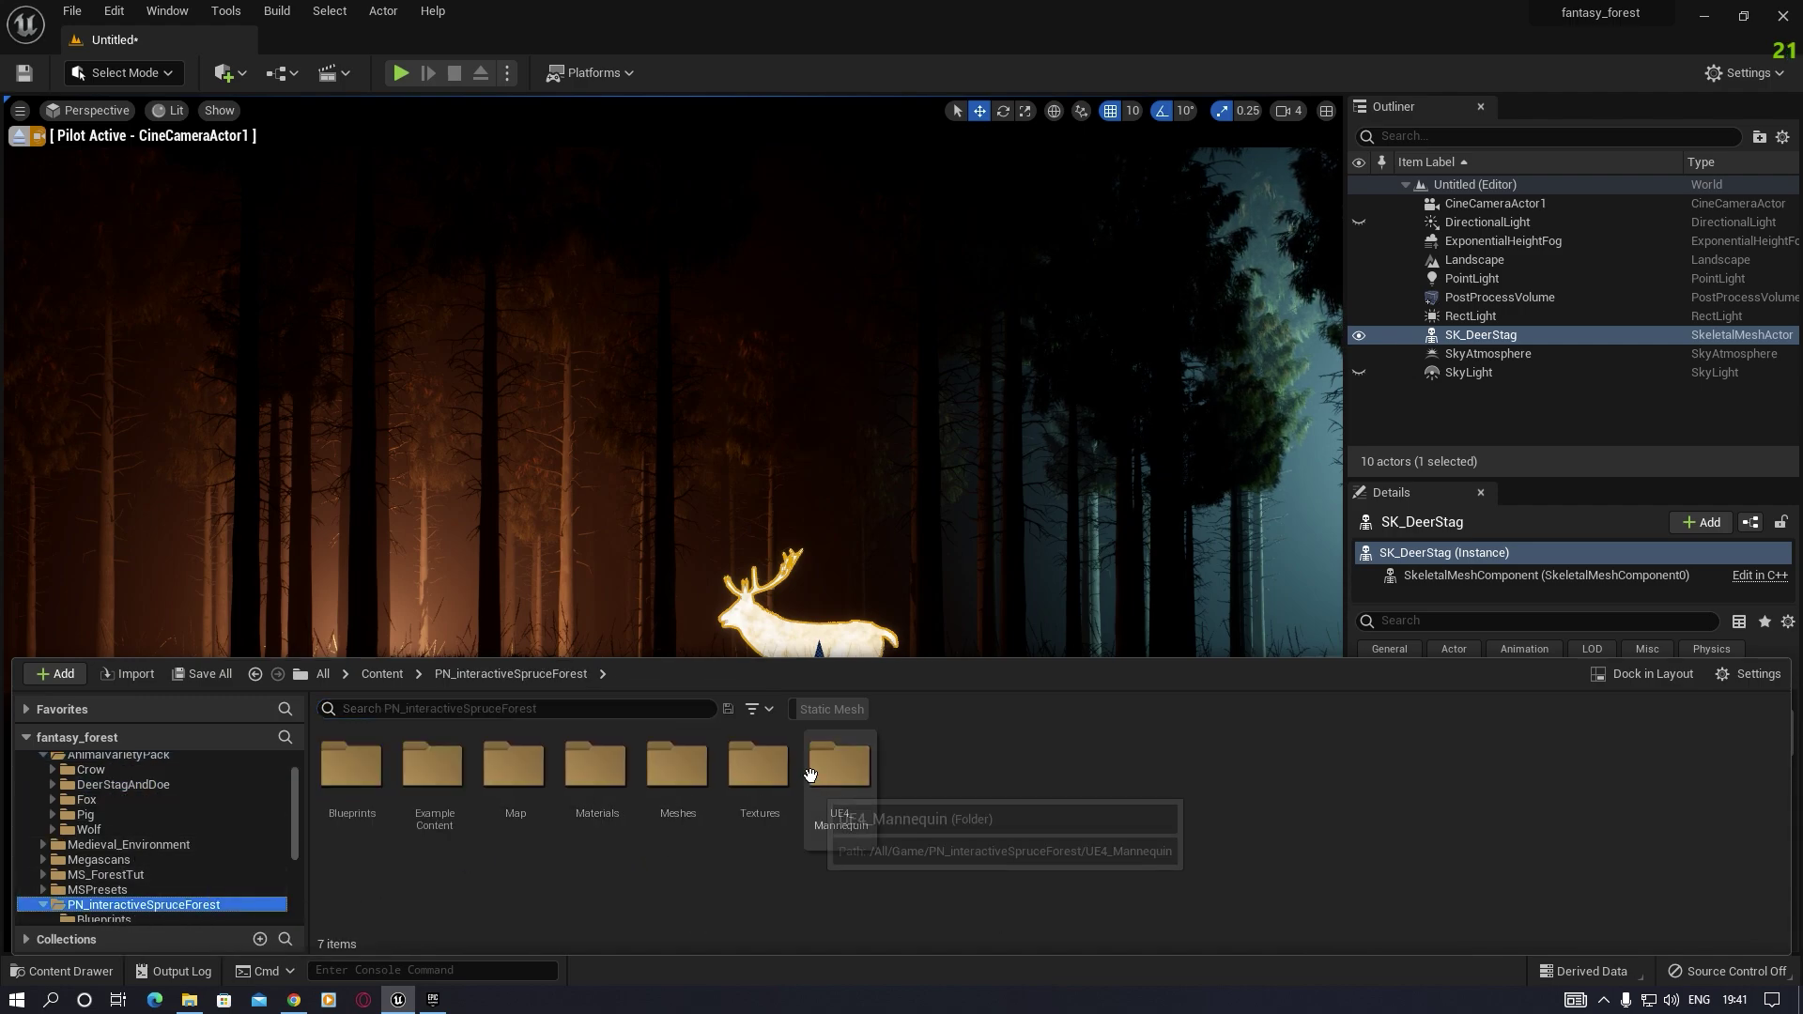
{"action": "left_click", "coordinate": [839, 765]}
{"action": "double_click", "coordinate": [696, 789]}
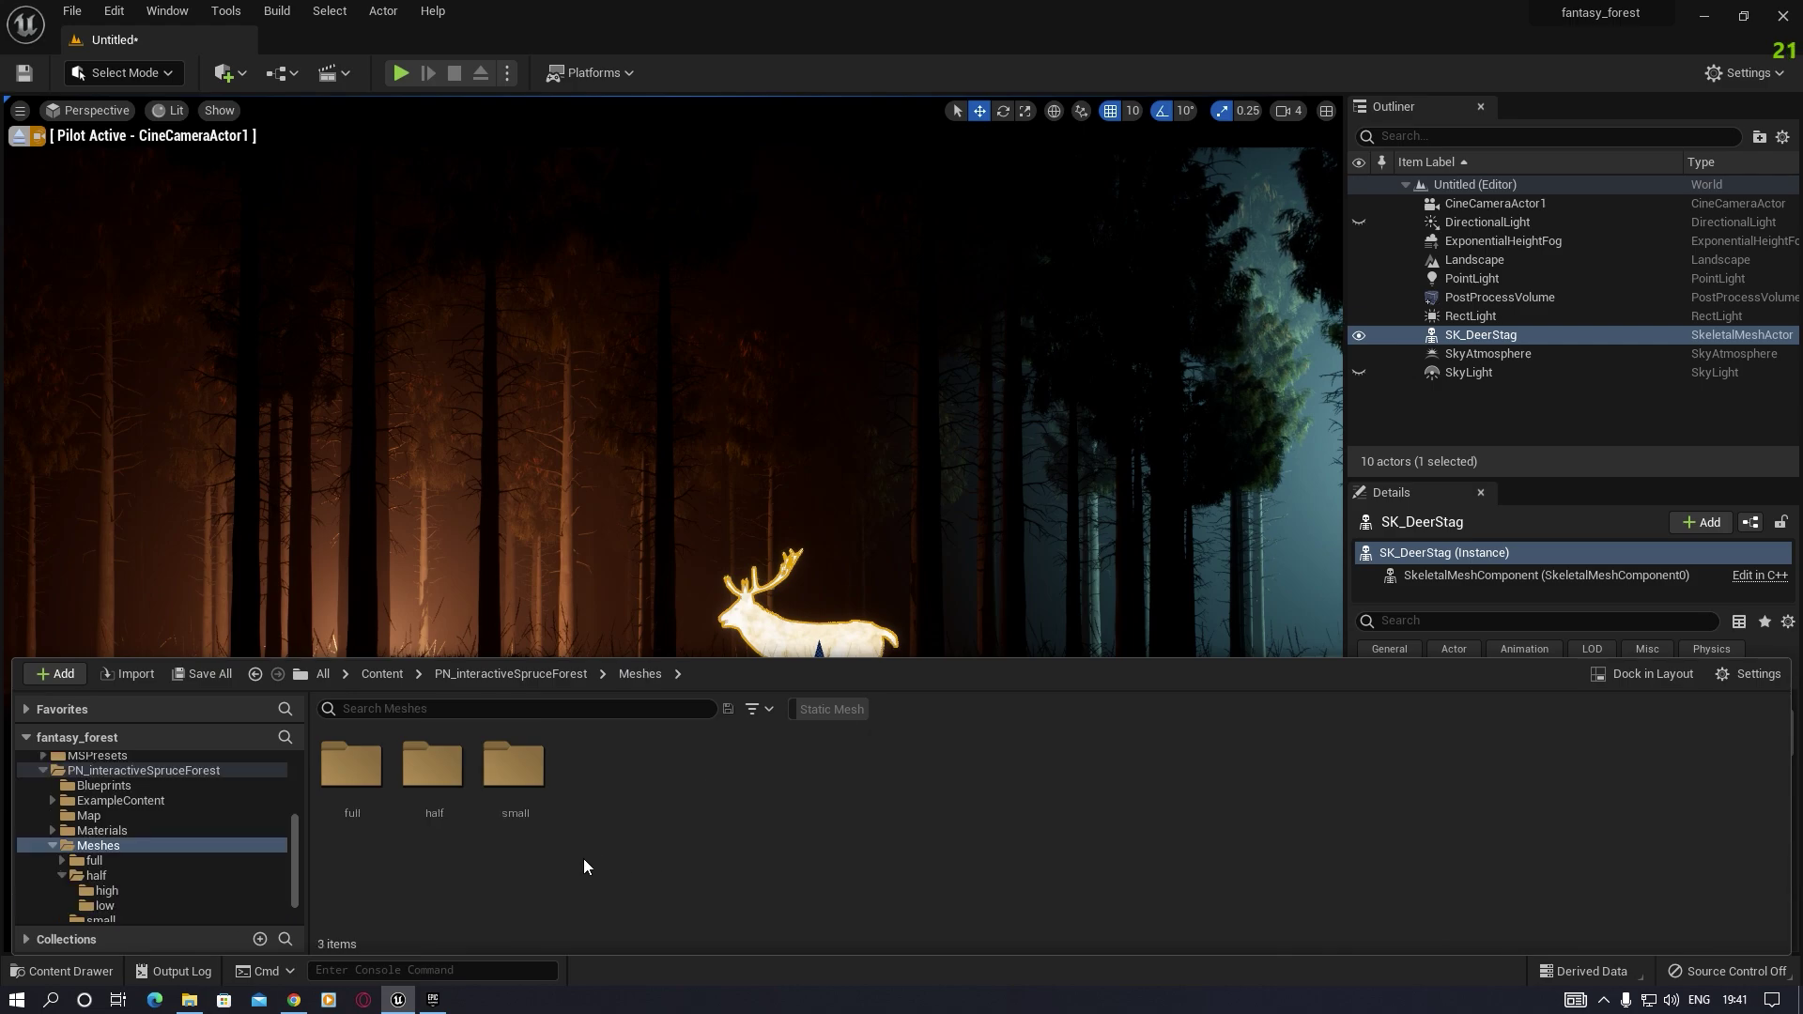
Step: Place the spruce_half_02_low mesh from the Meshes/half/low folder into the scene in front of the orange-lit trees, beside the stag
{"action": "left_click", "coordinate": [444, 763]}
{"action": "double_click", "coordinate": [444, 763]}
{"action": "left_click", "coordinate": [434, 768]}
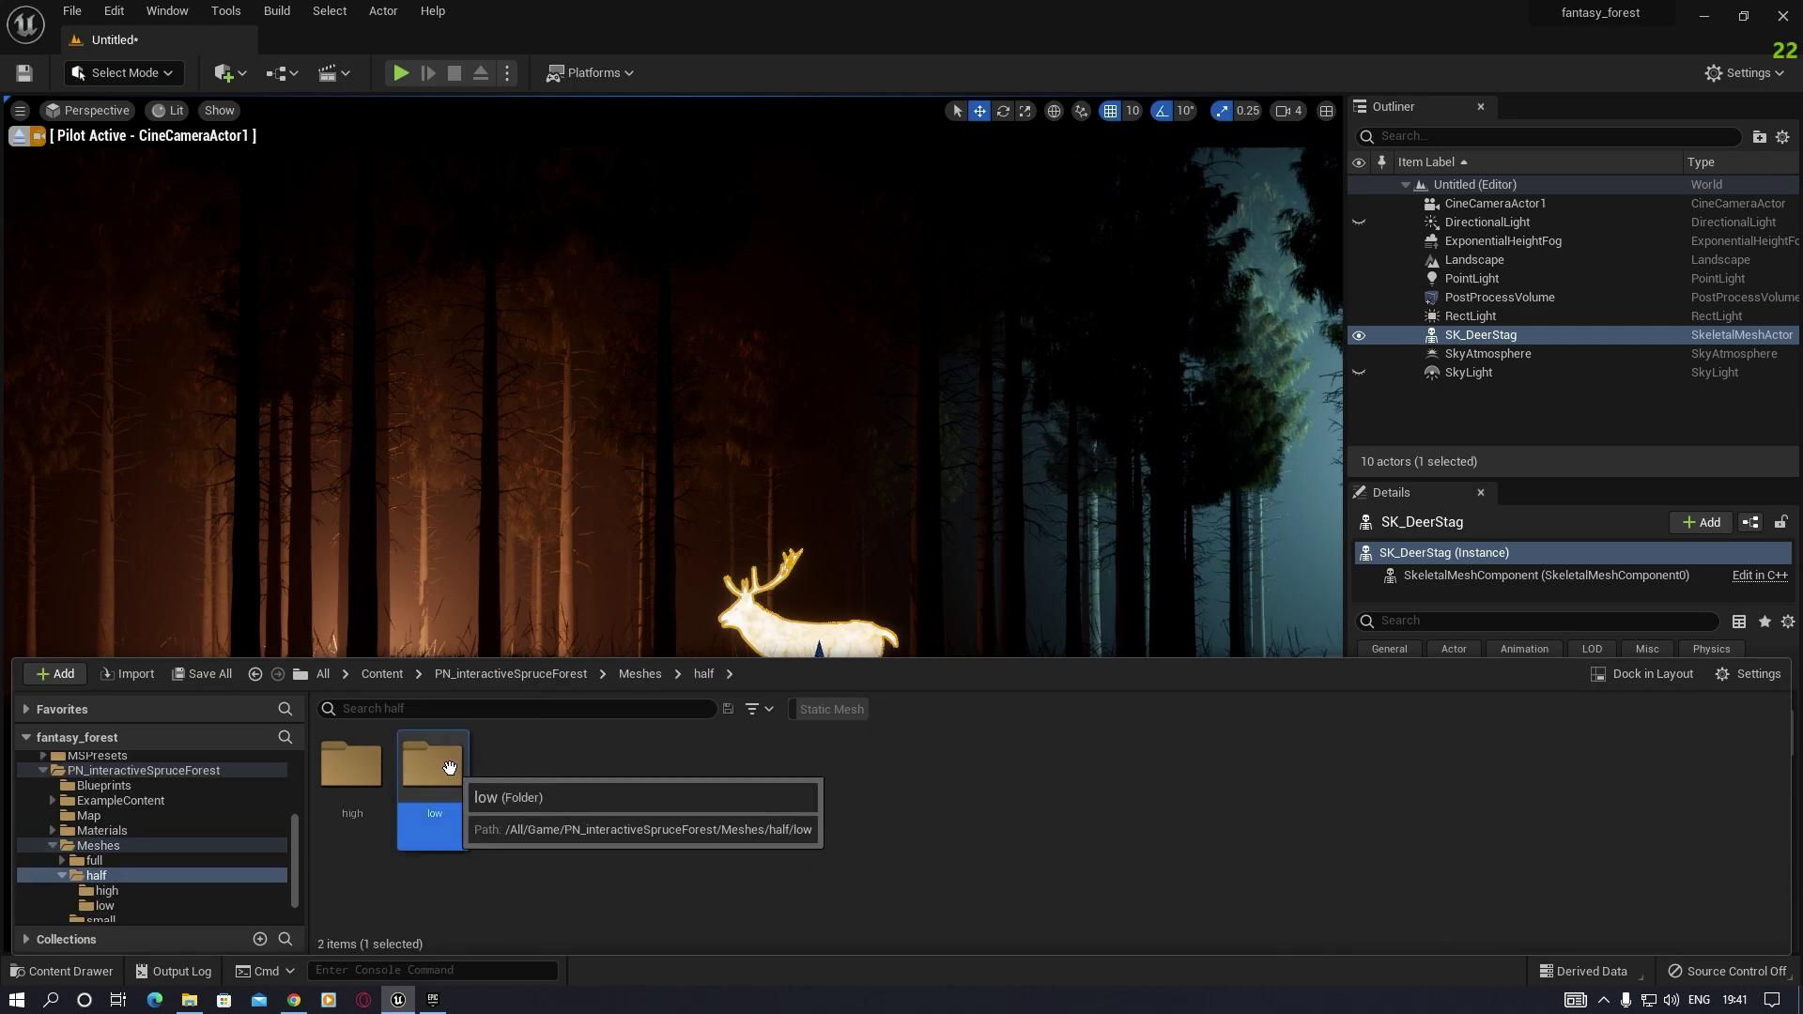
{"action": "double_click", "coordinate": [435, 768]}
{"action": "mouse_move", "coordinate": [432, 791]}
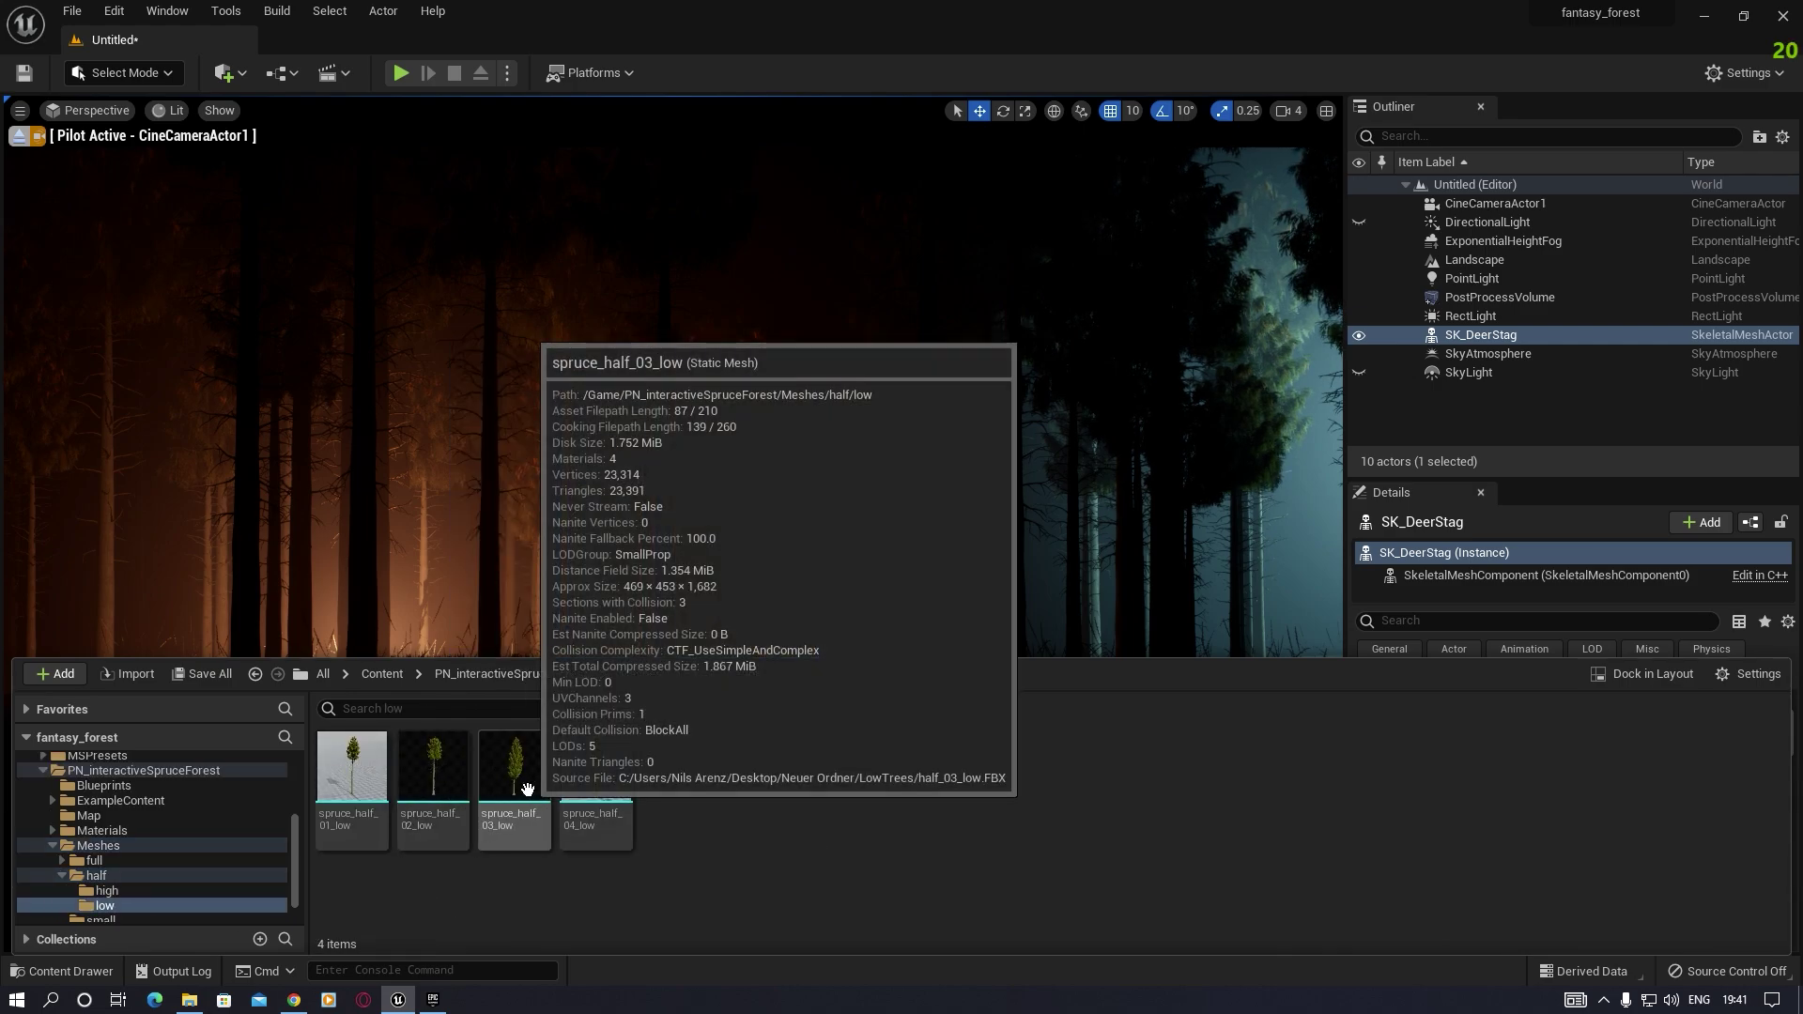
{"action": "left_click_drag", "start_coordinate": [430, 789], "coordinate": [575, 723]}
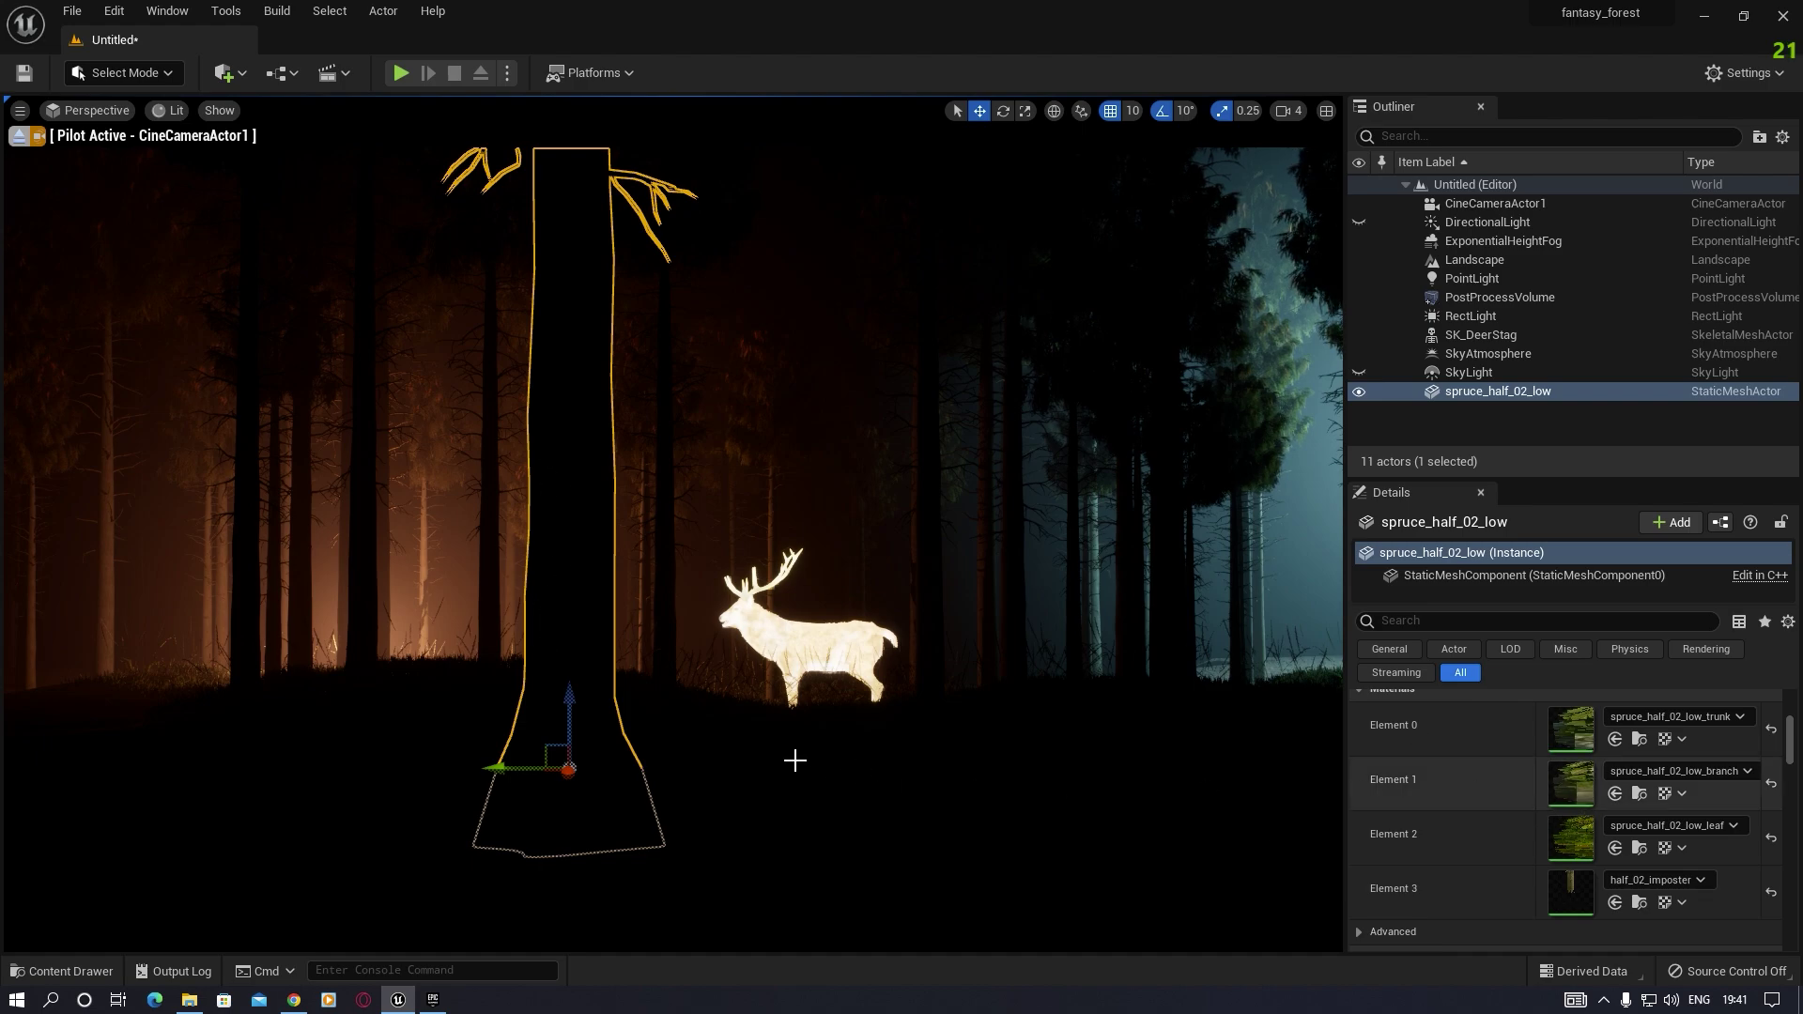
Step: Scale the new spruce down to about half its size and move it closer to the camera in front of the orange glow
{"action": "key", "text": "r"}
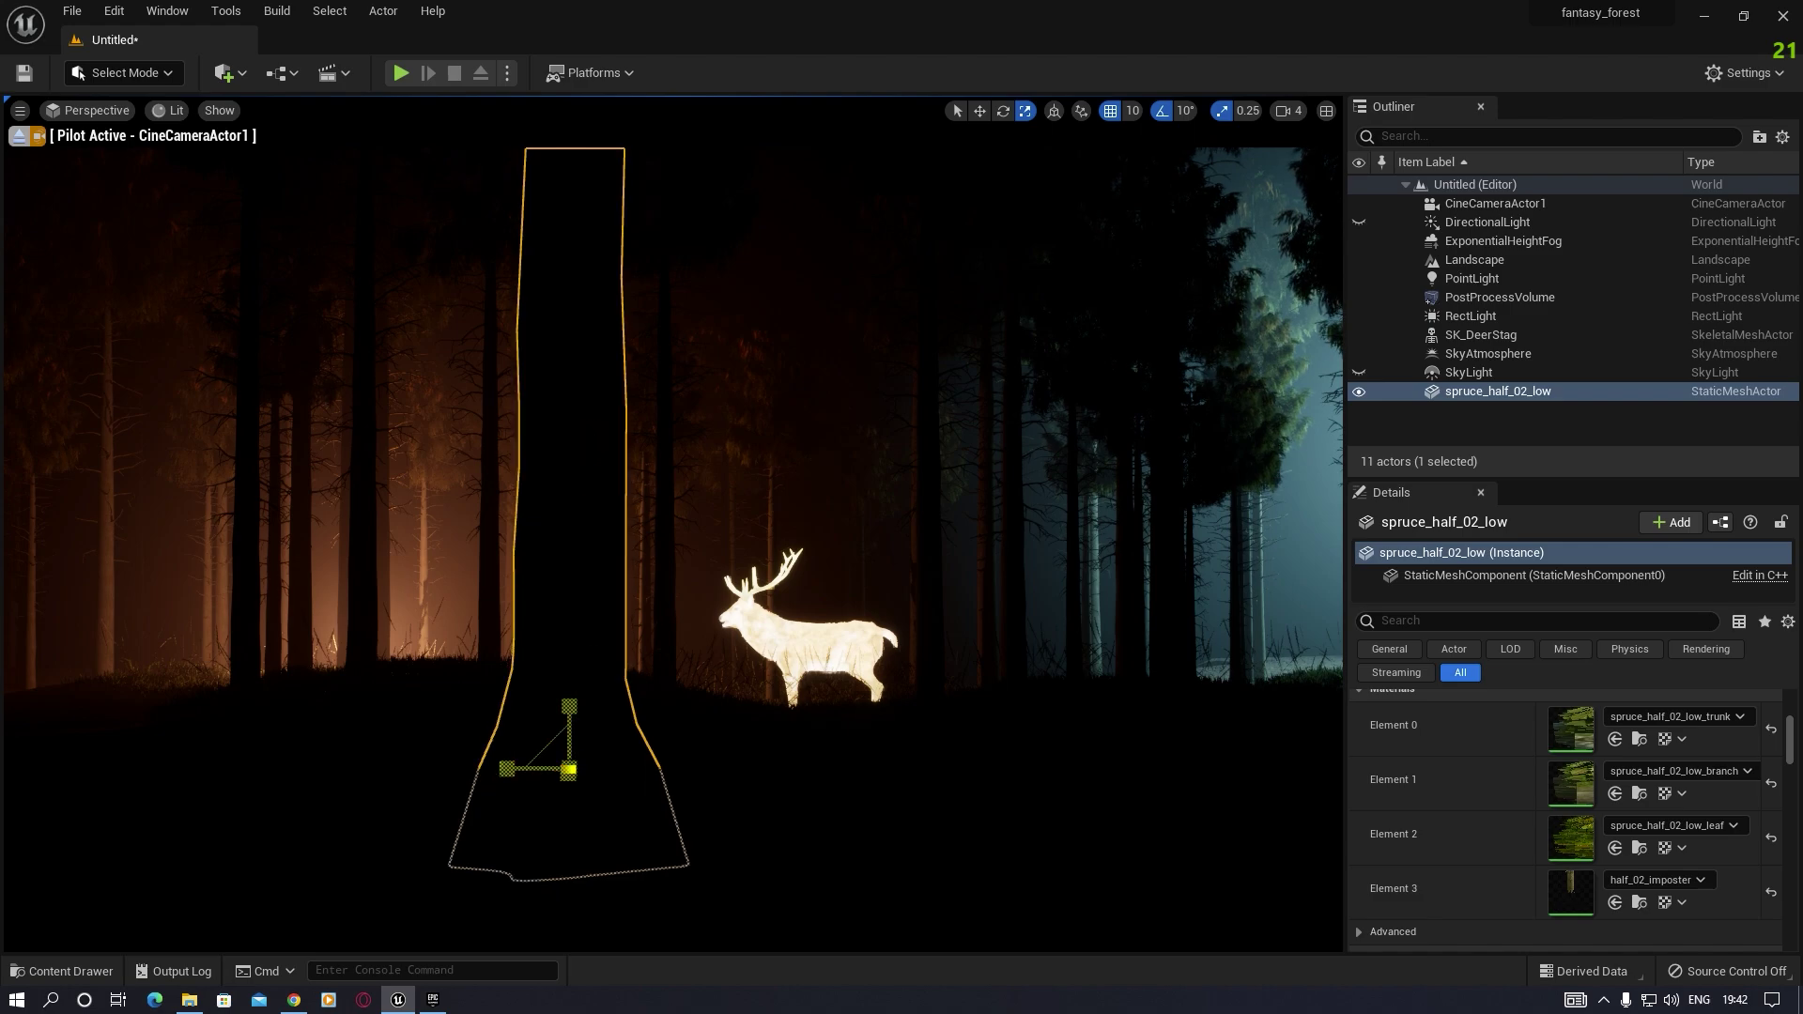
{"action": "left_click_drag", "start_coordinate": [550, 751], "coordinate": [550, 798]}
{"action": "key", "text": "ctrl+z"}
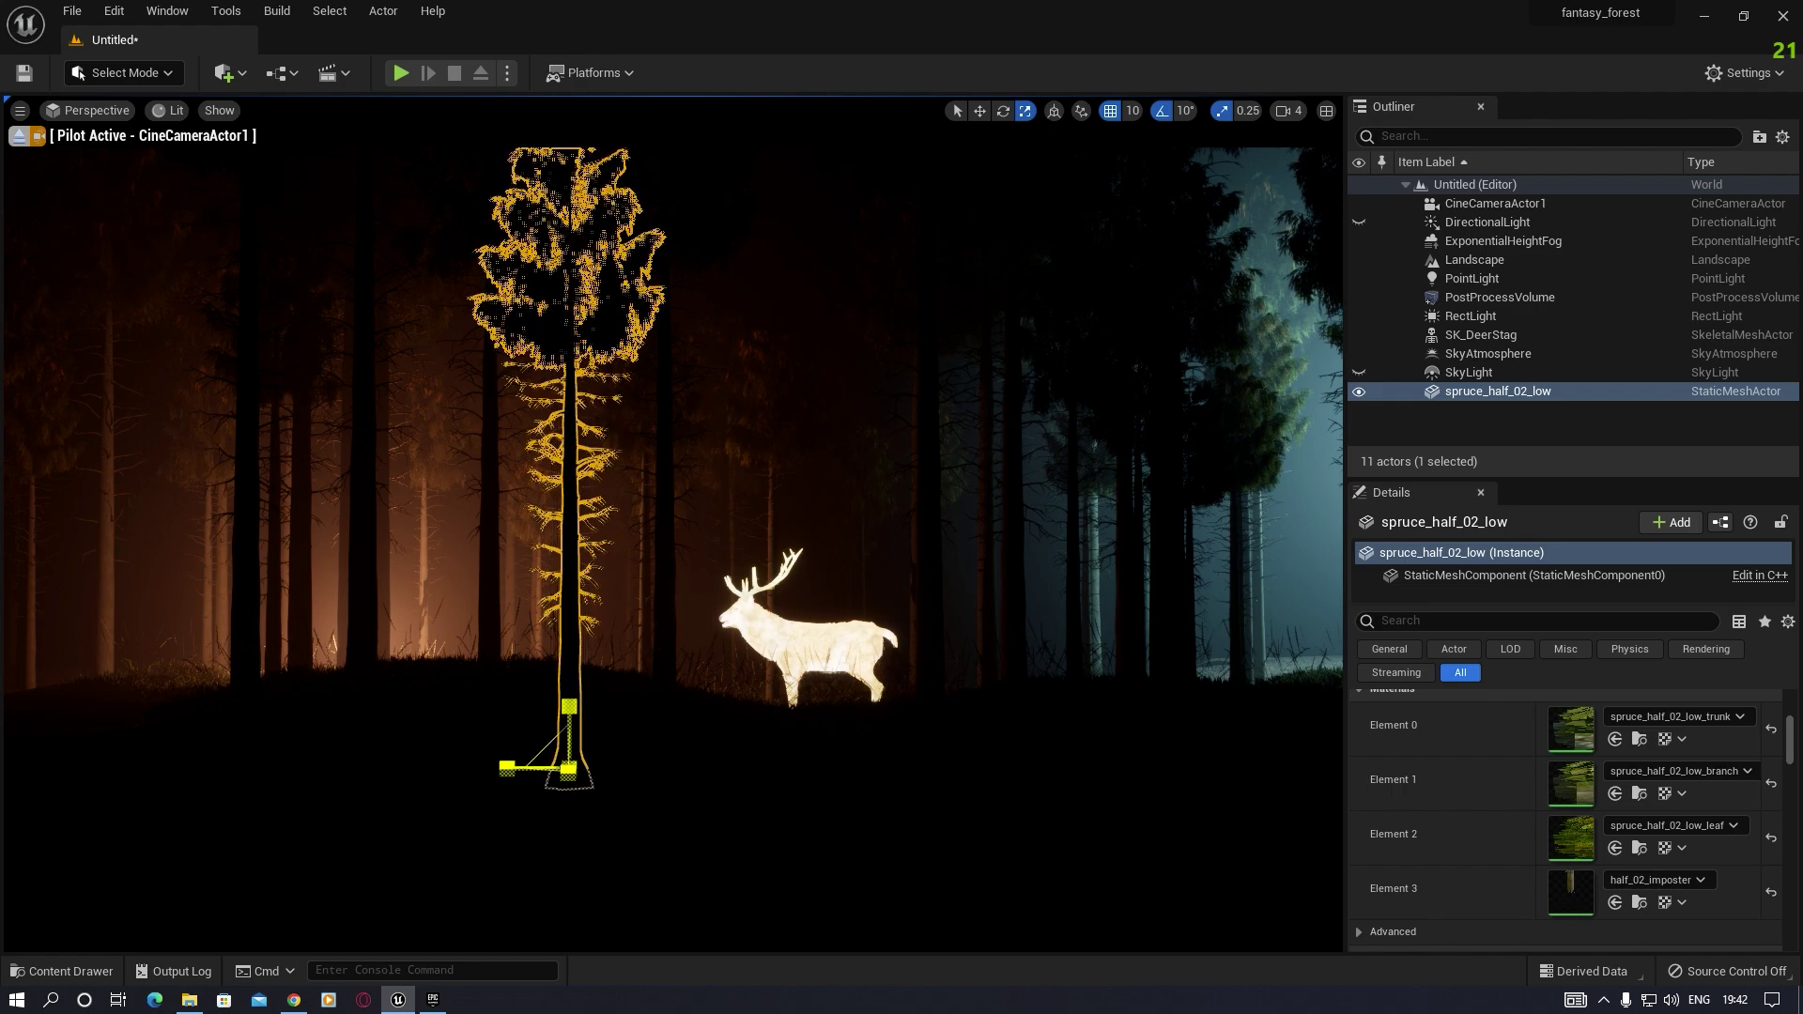
{"action": "key", "text": "w"}
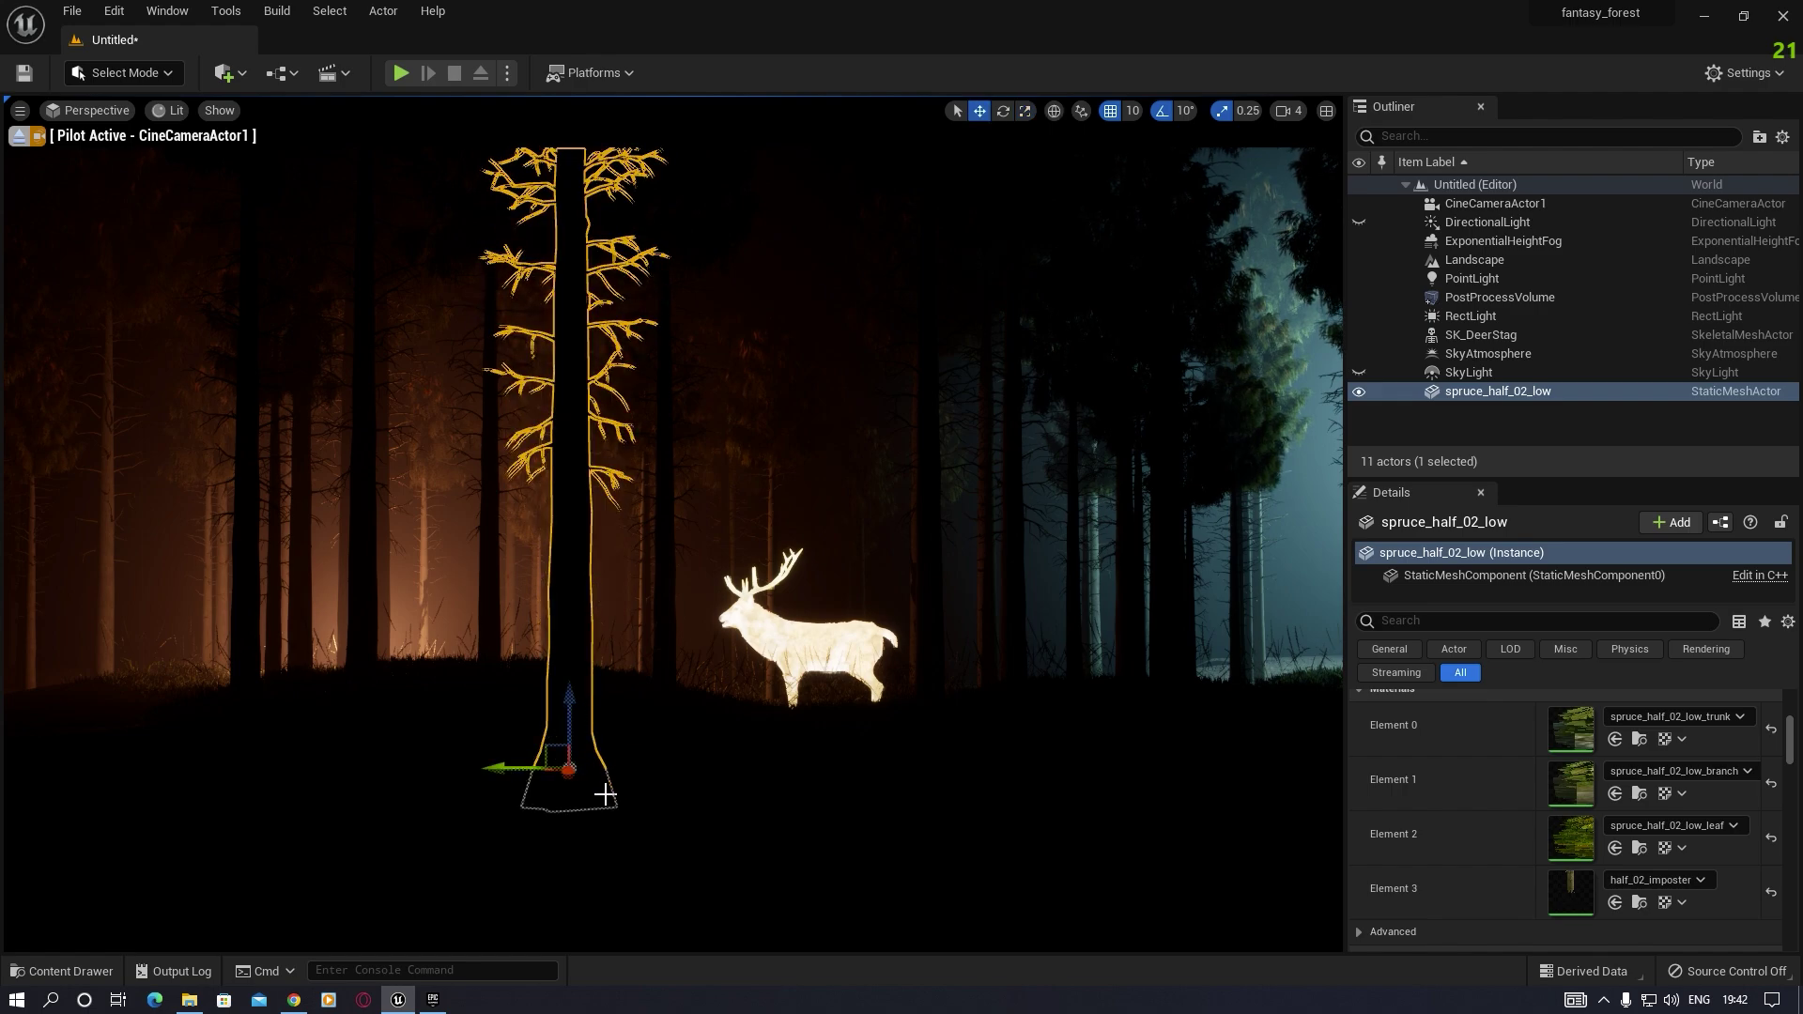
{"action": "left_click_drag", "start_coordinate": [568, 770], "coordinate": [253, 929]}
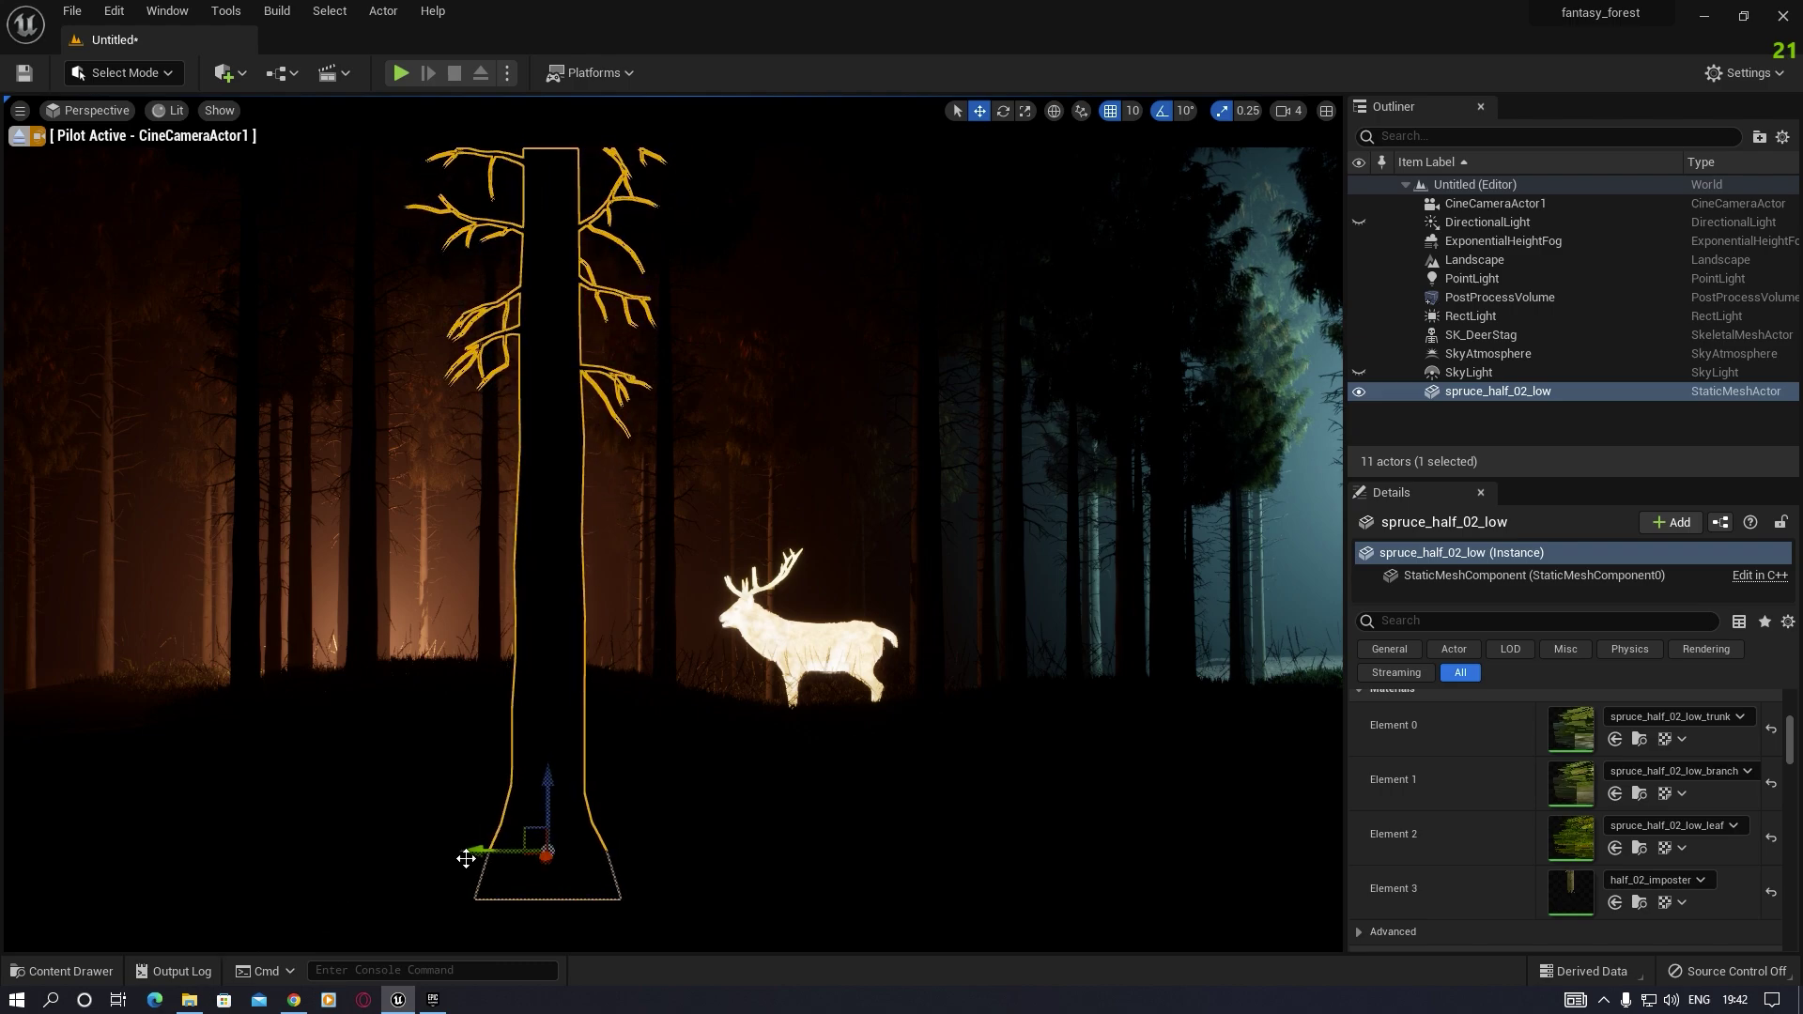
{"action": "left_click_drag", "start_coordinate": [472, 850], "coordinate": [266, 853]}
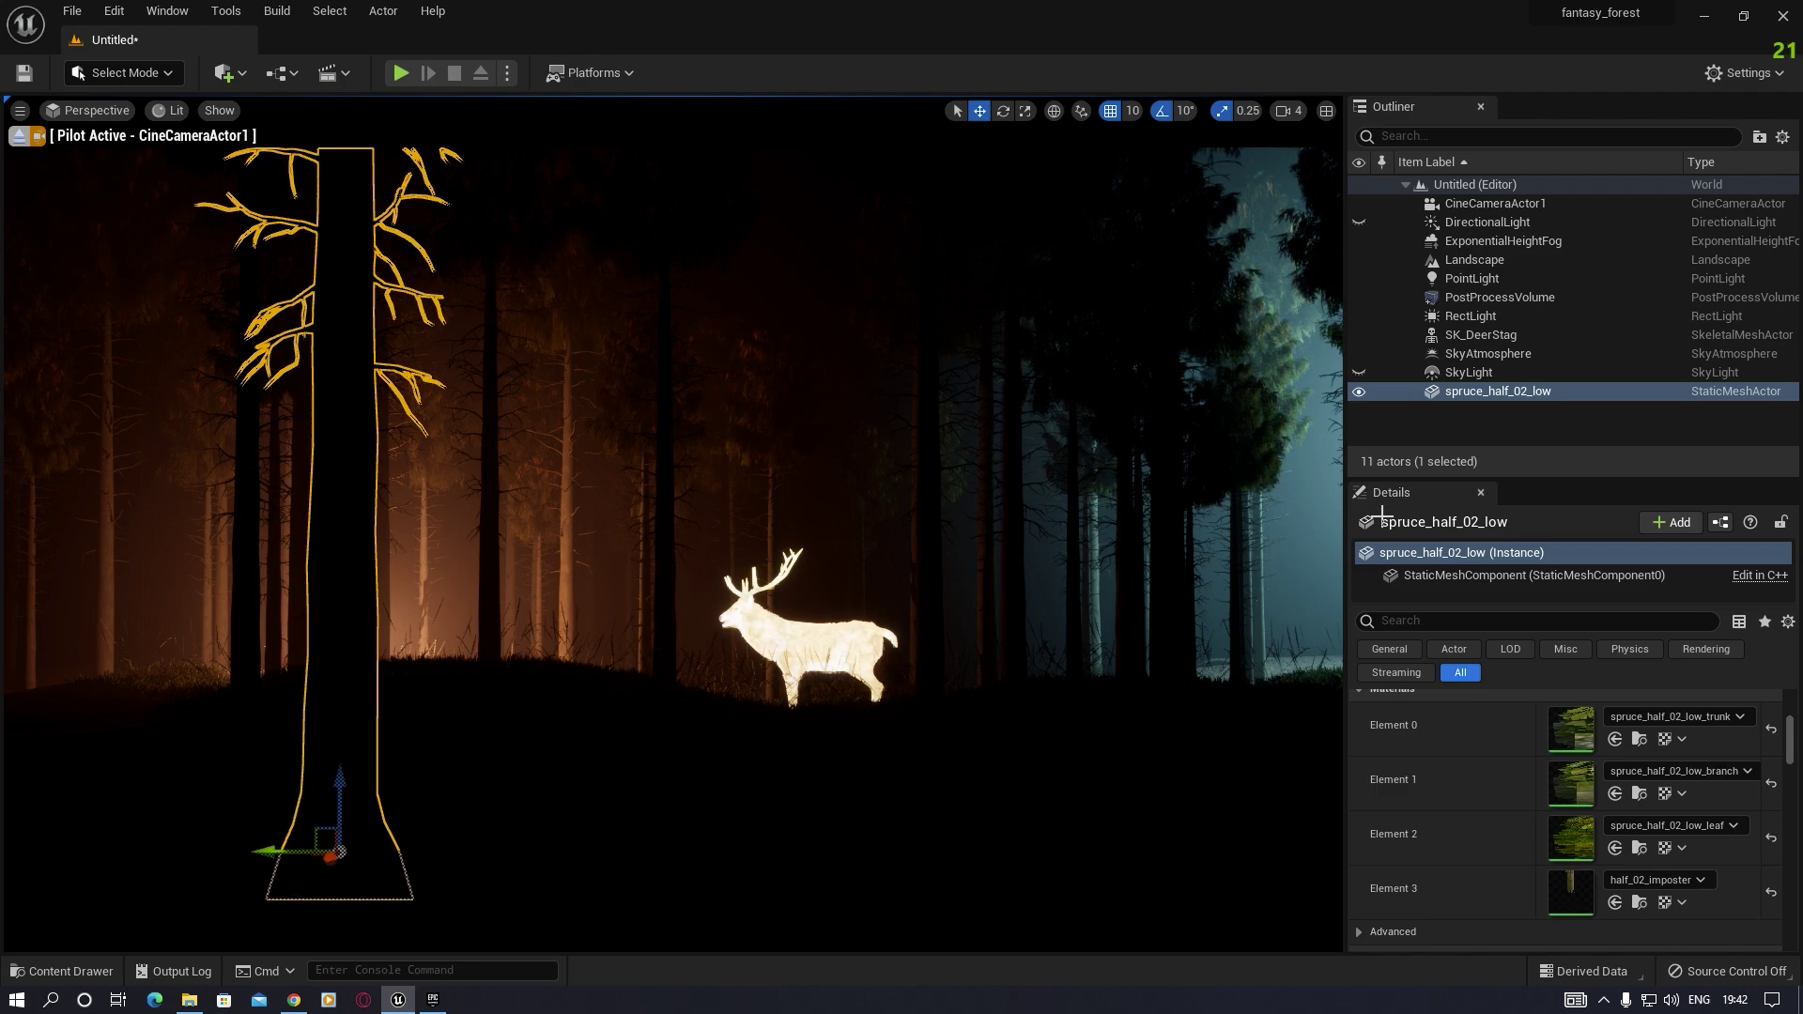
Step: Set the orange point light's X location to 296
{"action": "left_click", "coordinate": [1472, 278]}
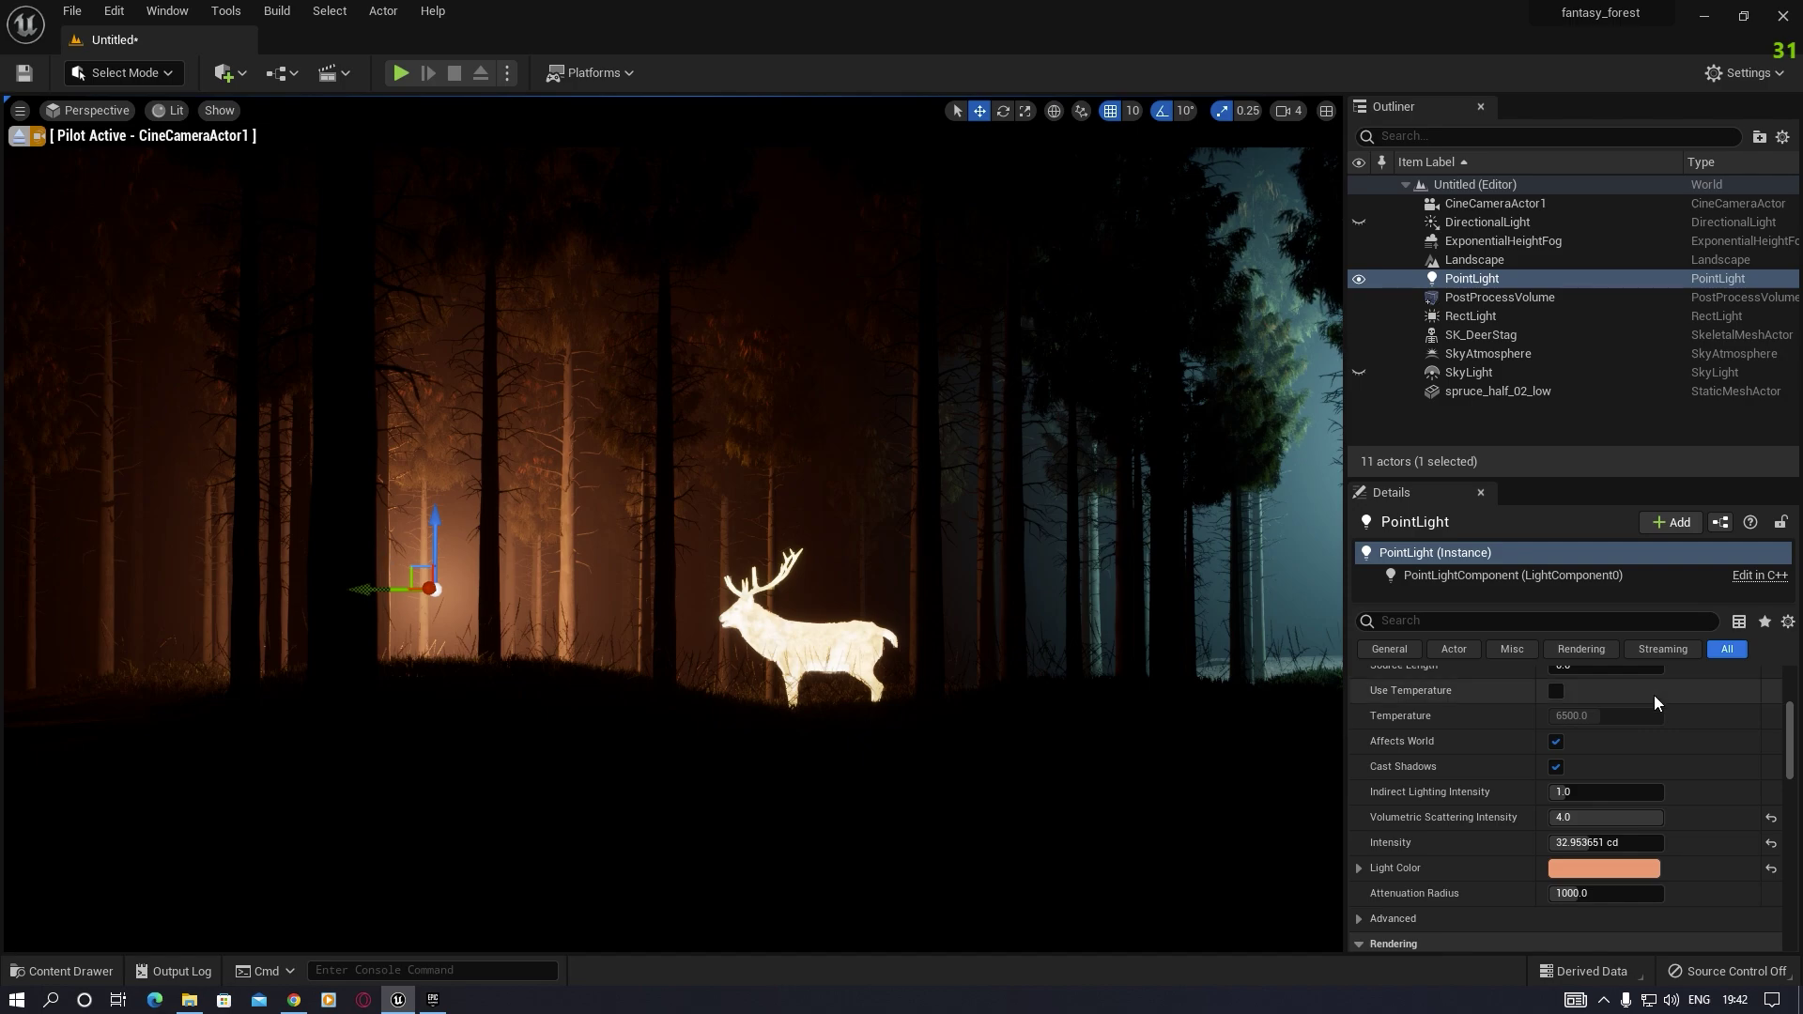
{"action": "left_click_drag", "start_coordinate": [1792, 716], "coordinate": [1793, 683]}
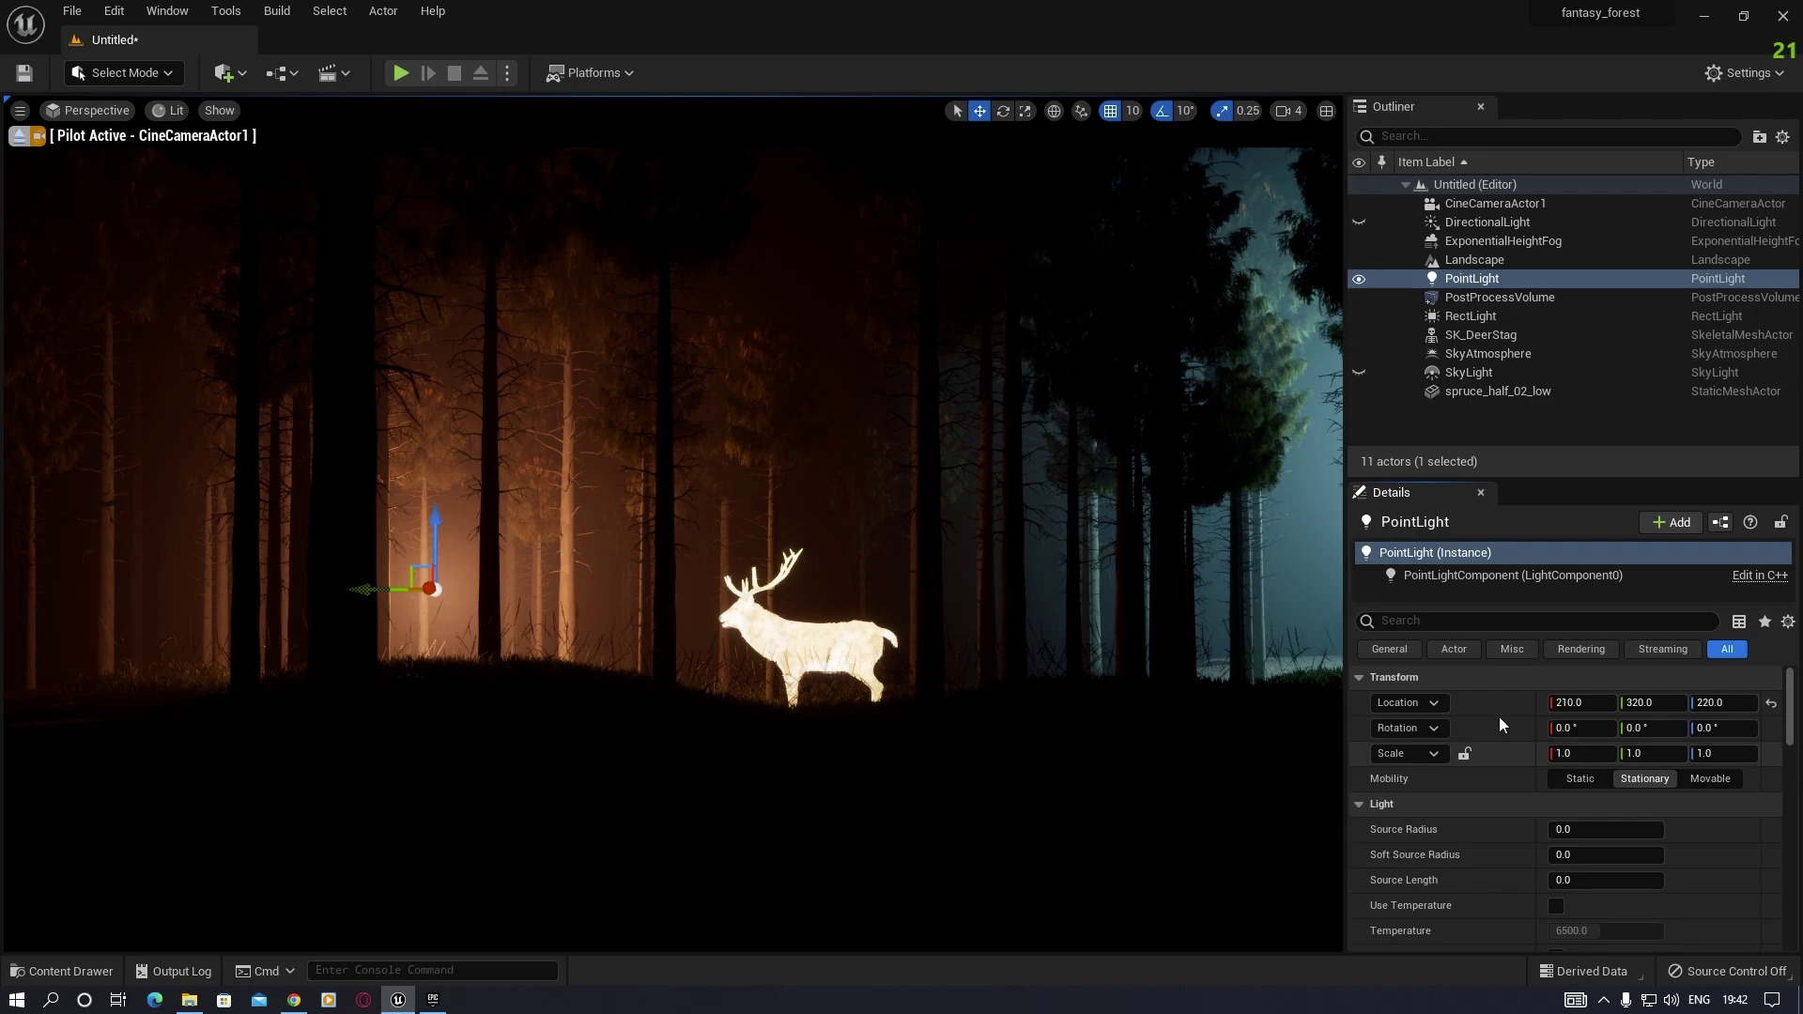
{"action": "mouse_move", "coordinate": [1560, 702]}
{"action": "left_mouse_down"}
{"action": "mouse_move", "coordinate": [1617, 703]}
{"action": "mouse_move", "coordinate": [1583, 703]}
{"action": "left_mouse_up"}
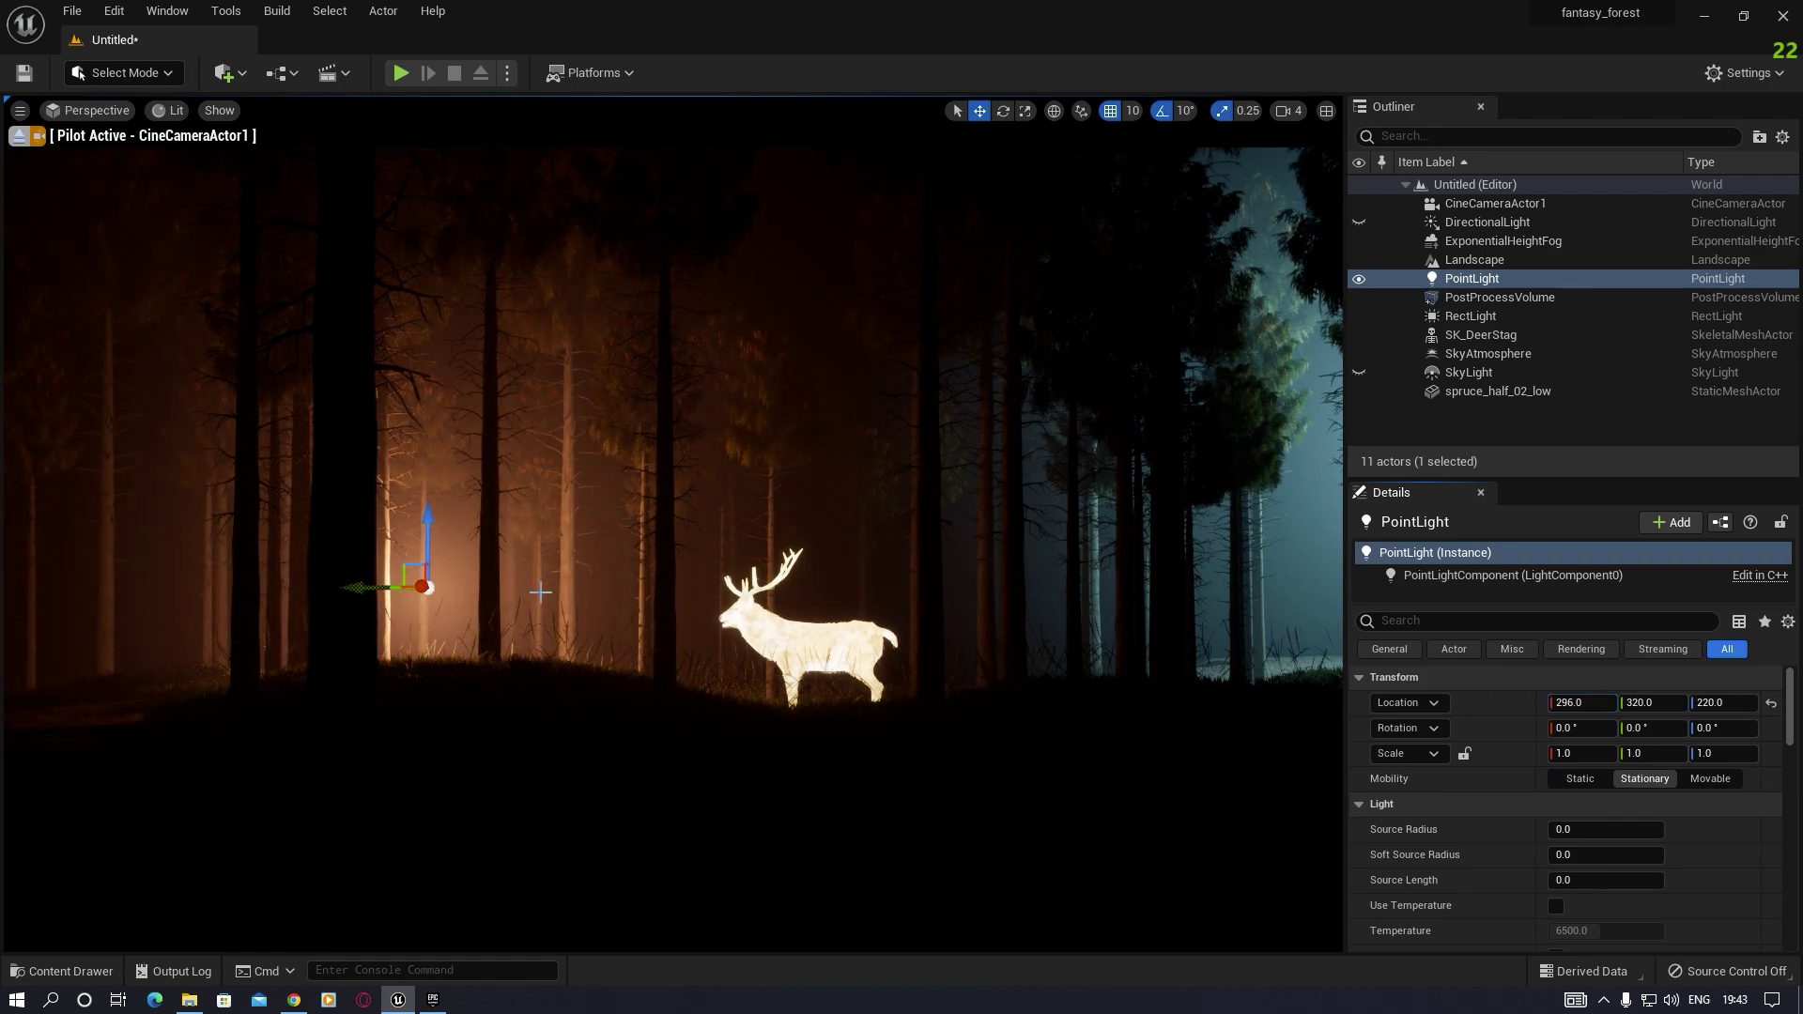
{"action": "key", "text": "ctrl+z"}
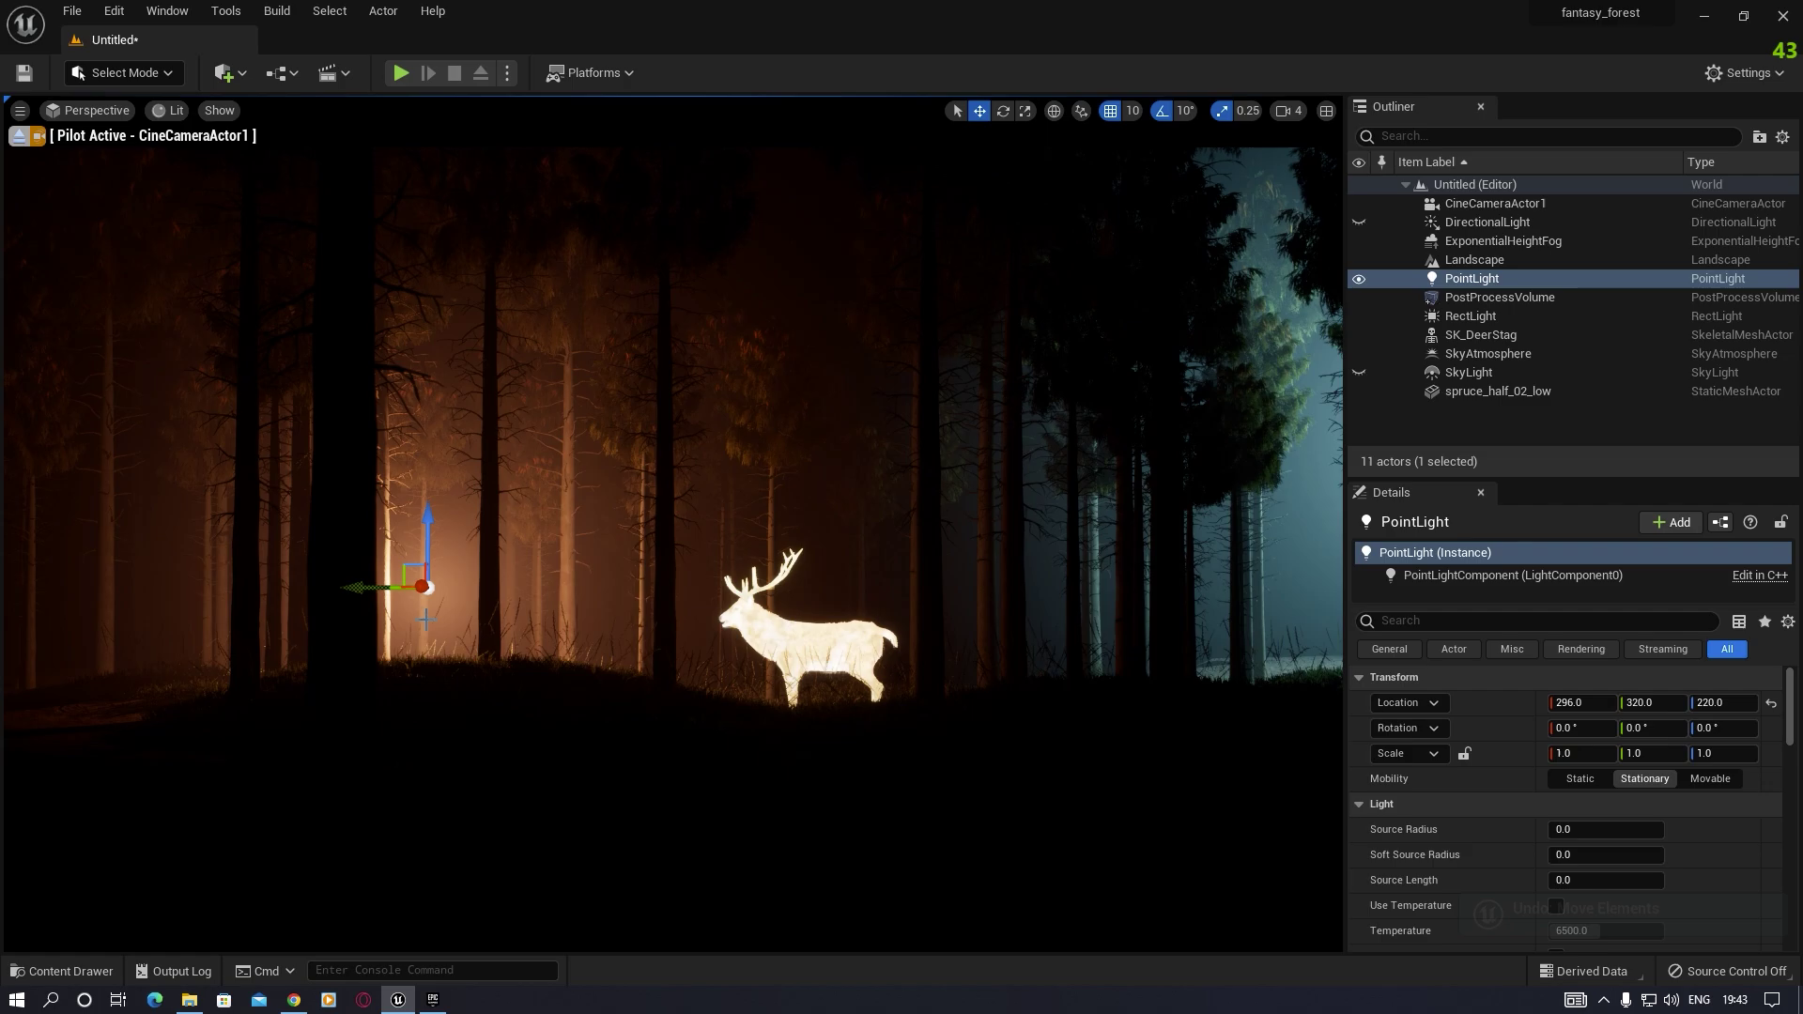
{"action": "left_click", "coordinate": [454, 601]}
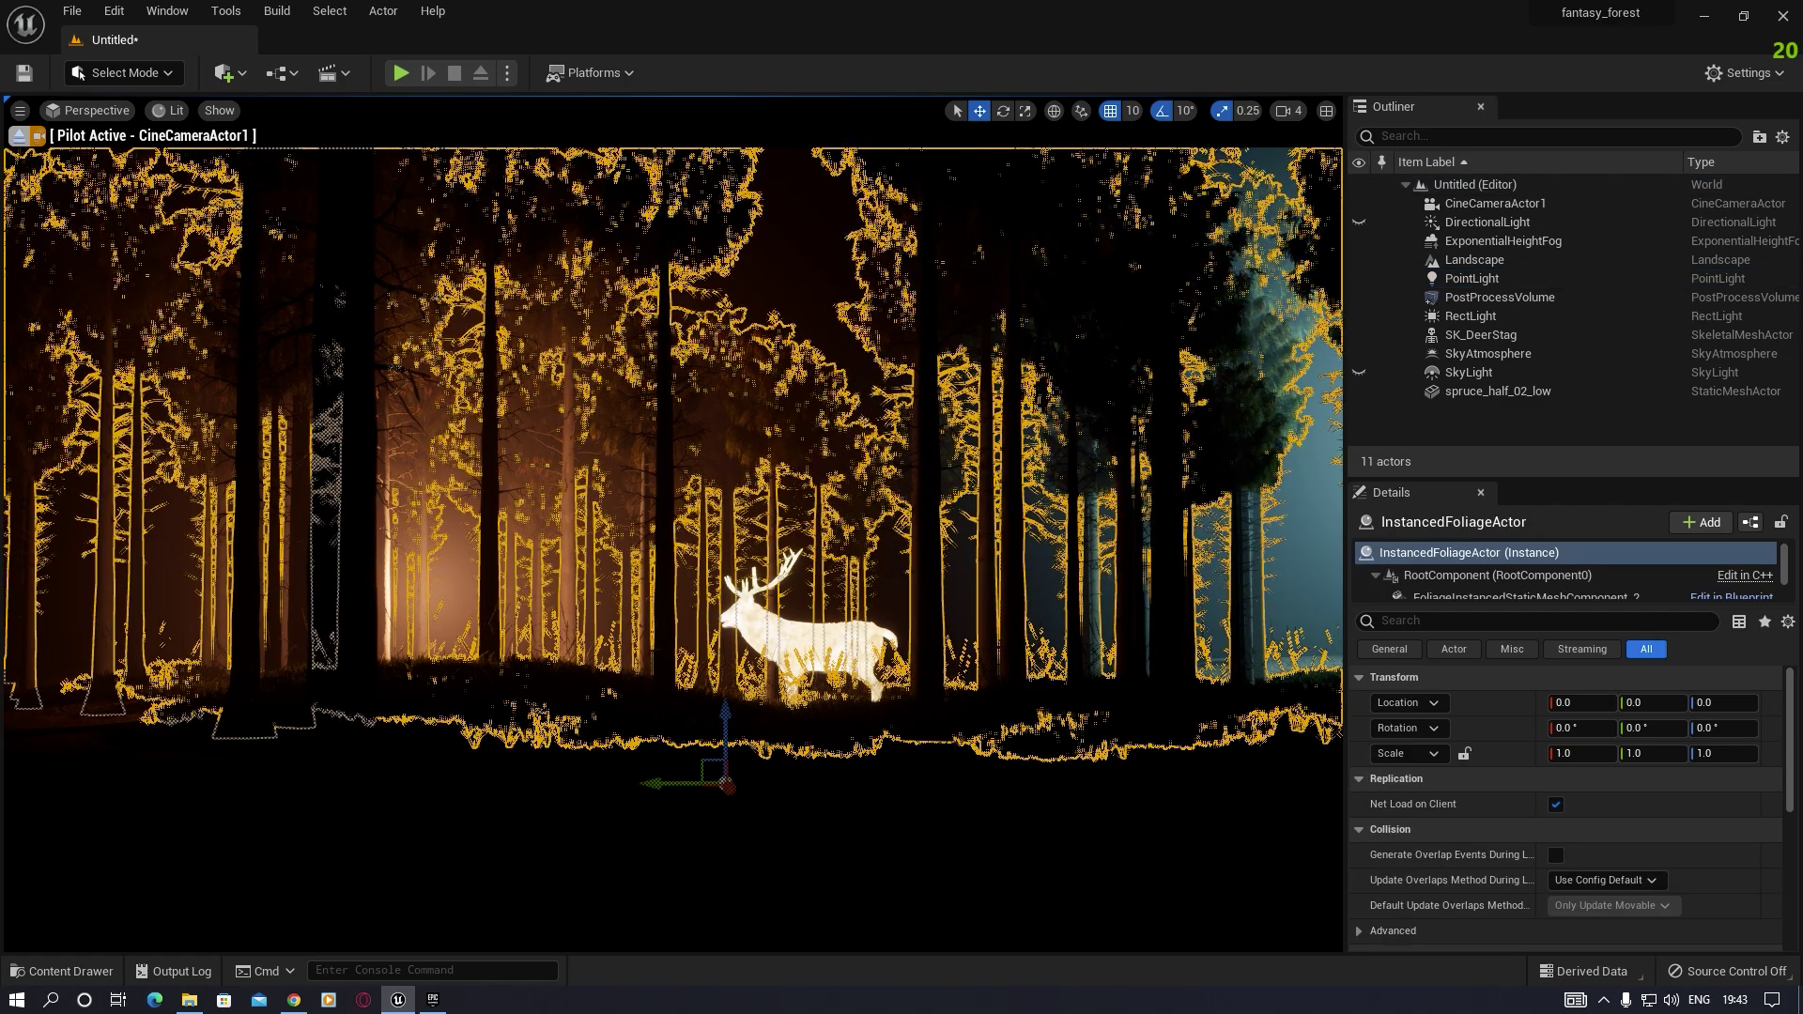
{"action": "key", "text": "Escape"}
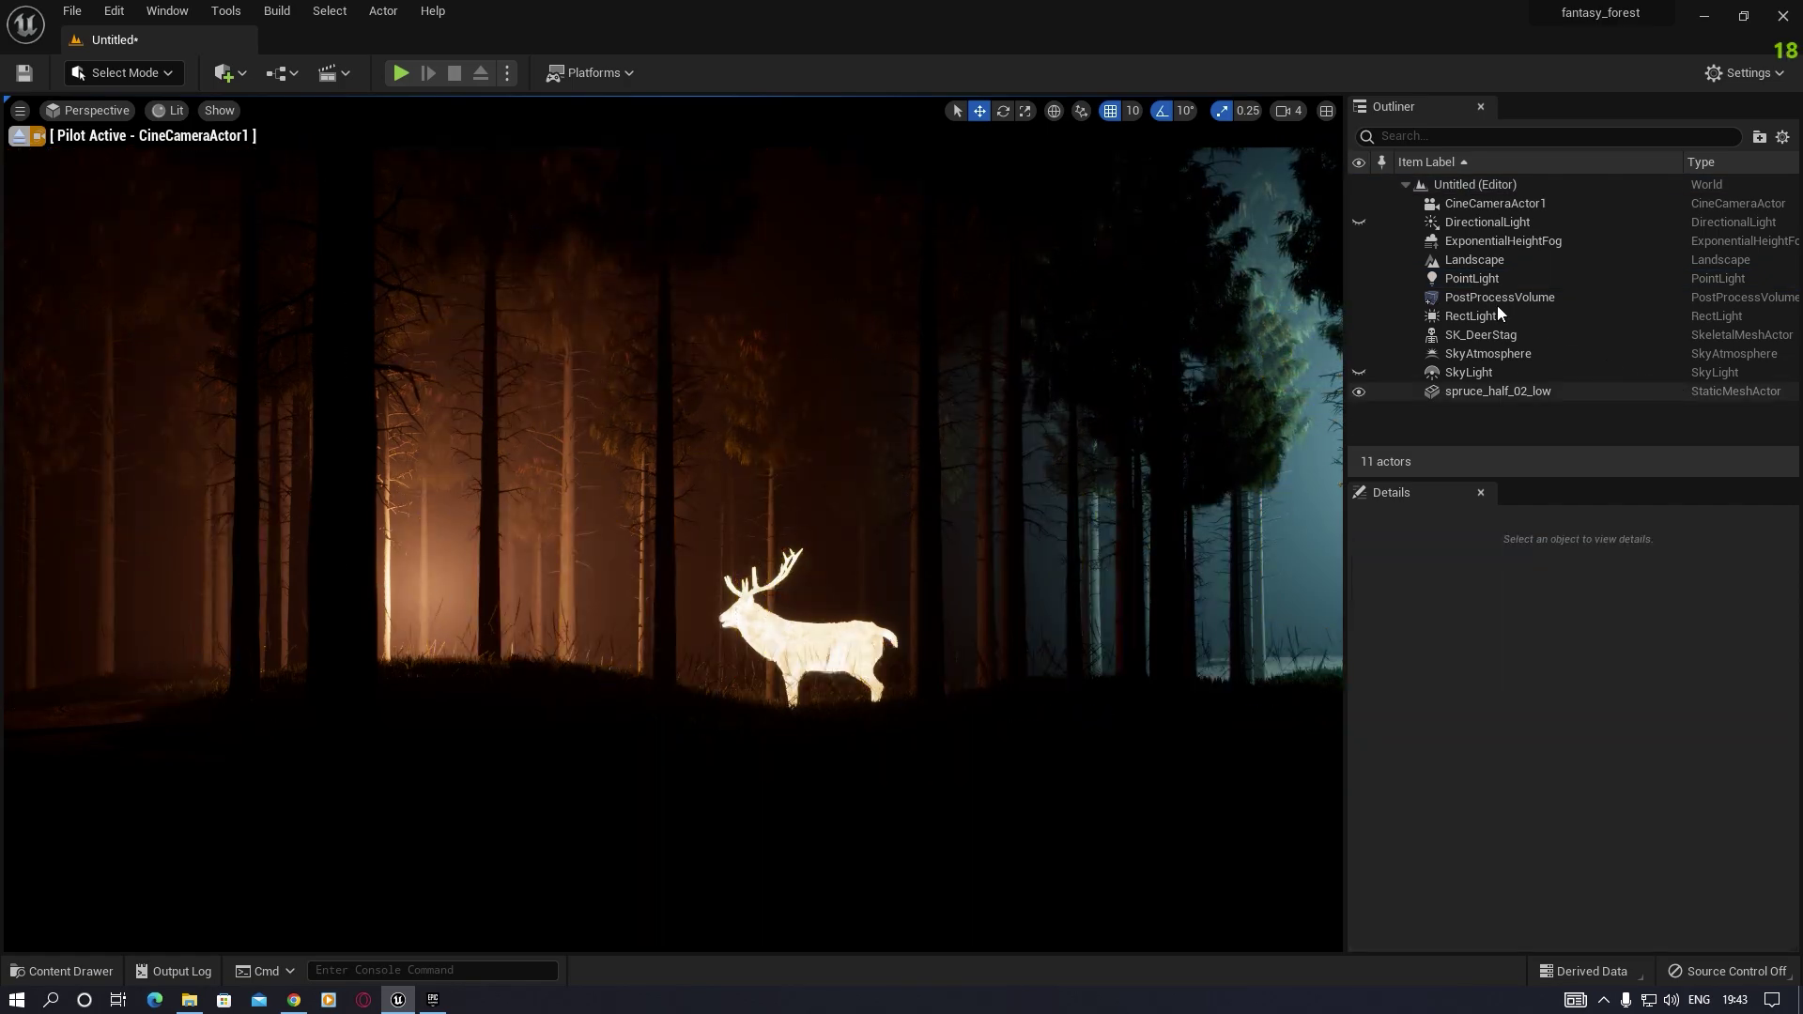
Step: Duplicate the point light, place the copy at location 539, 230, 170, and reframe the shot to show more of the blue-lit side
{"action": "left_click", "coordinate": [1472, 277]}
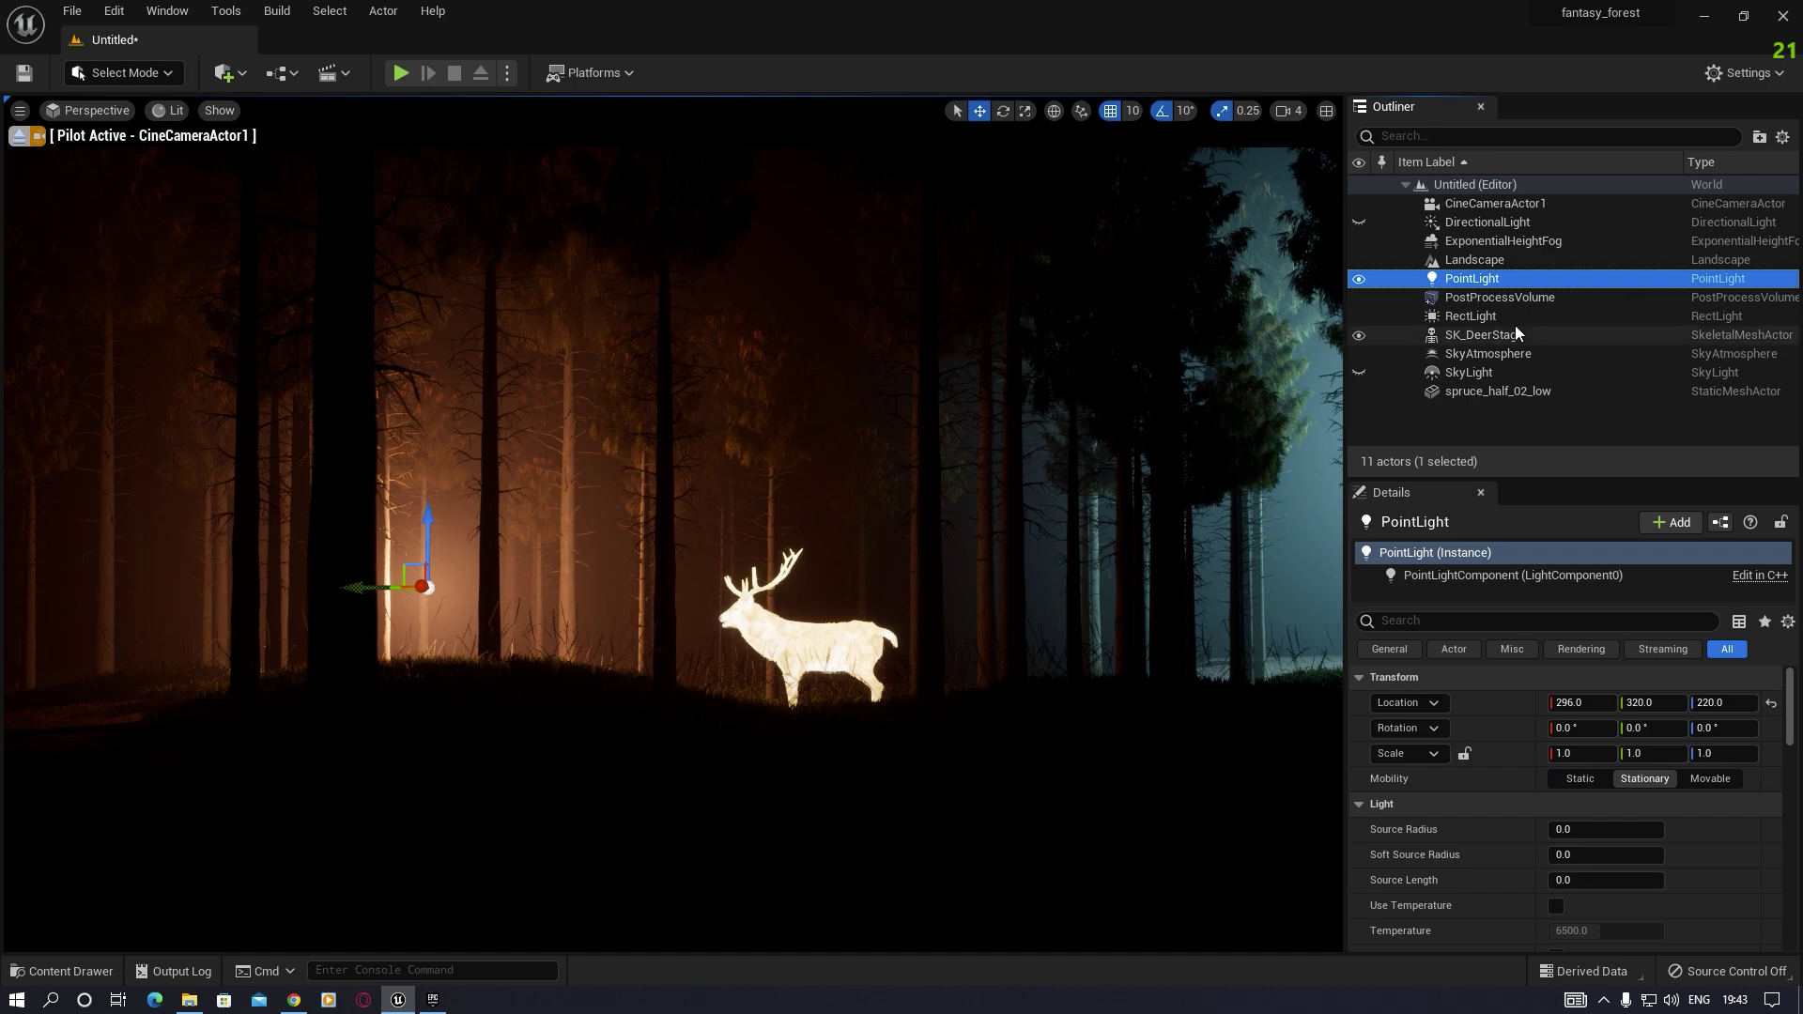
{"action": "key", "text": "ctrl+d"}
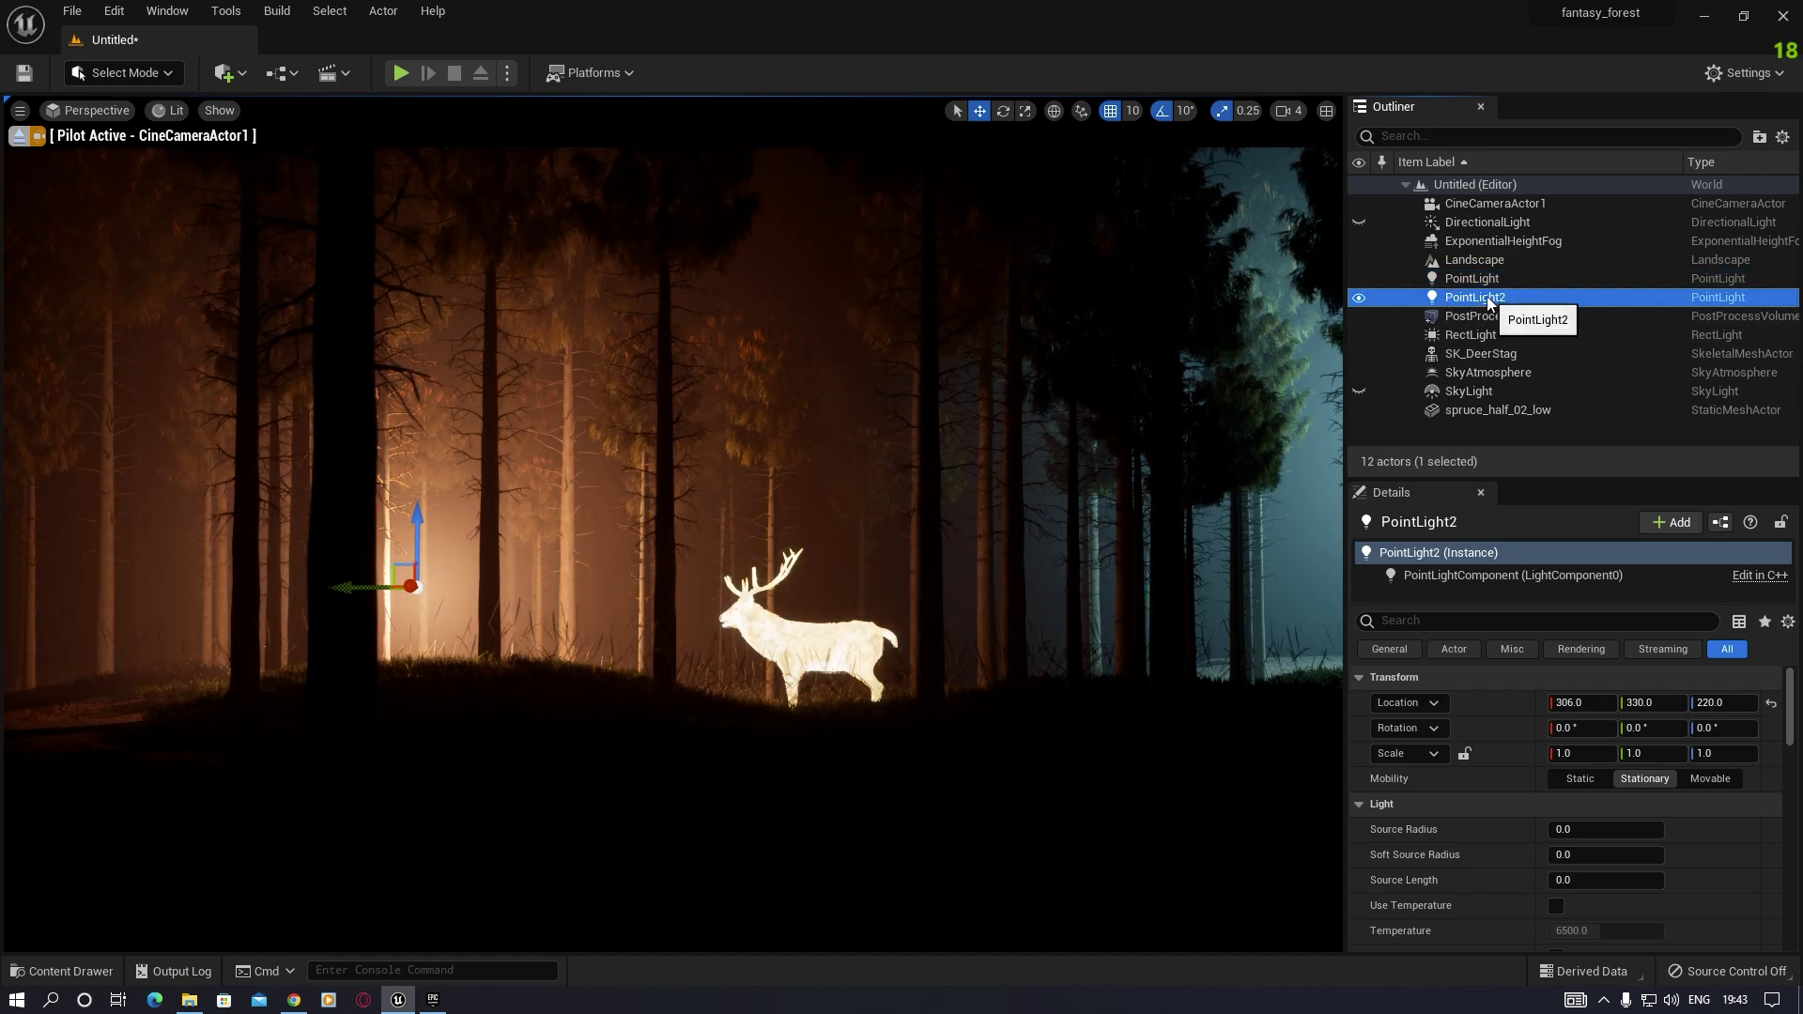
{"action": "mouse_move", "coordinate": [1583, 702]}
{"action": "left_mouse_down"}
{"action": "mouse_move", "coordinate": [1512, 702]}
{"action": "mouse_move", "coordinate": [1634, 716]}
{"action": "mouse_move", "coordinate": [1559, 717]}
{"action": "left_mouse_up"}
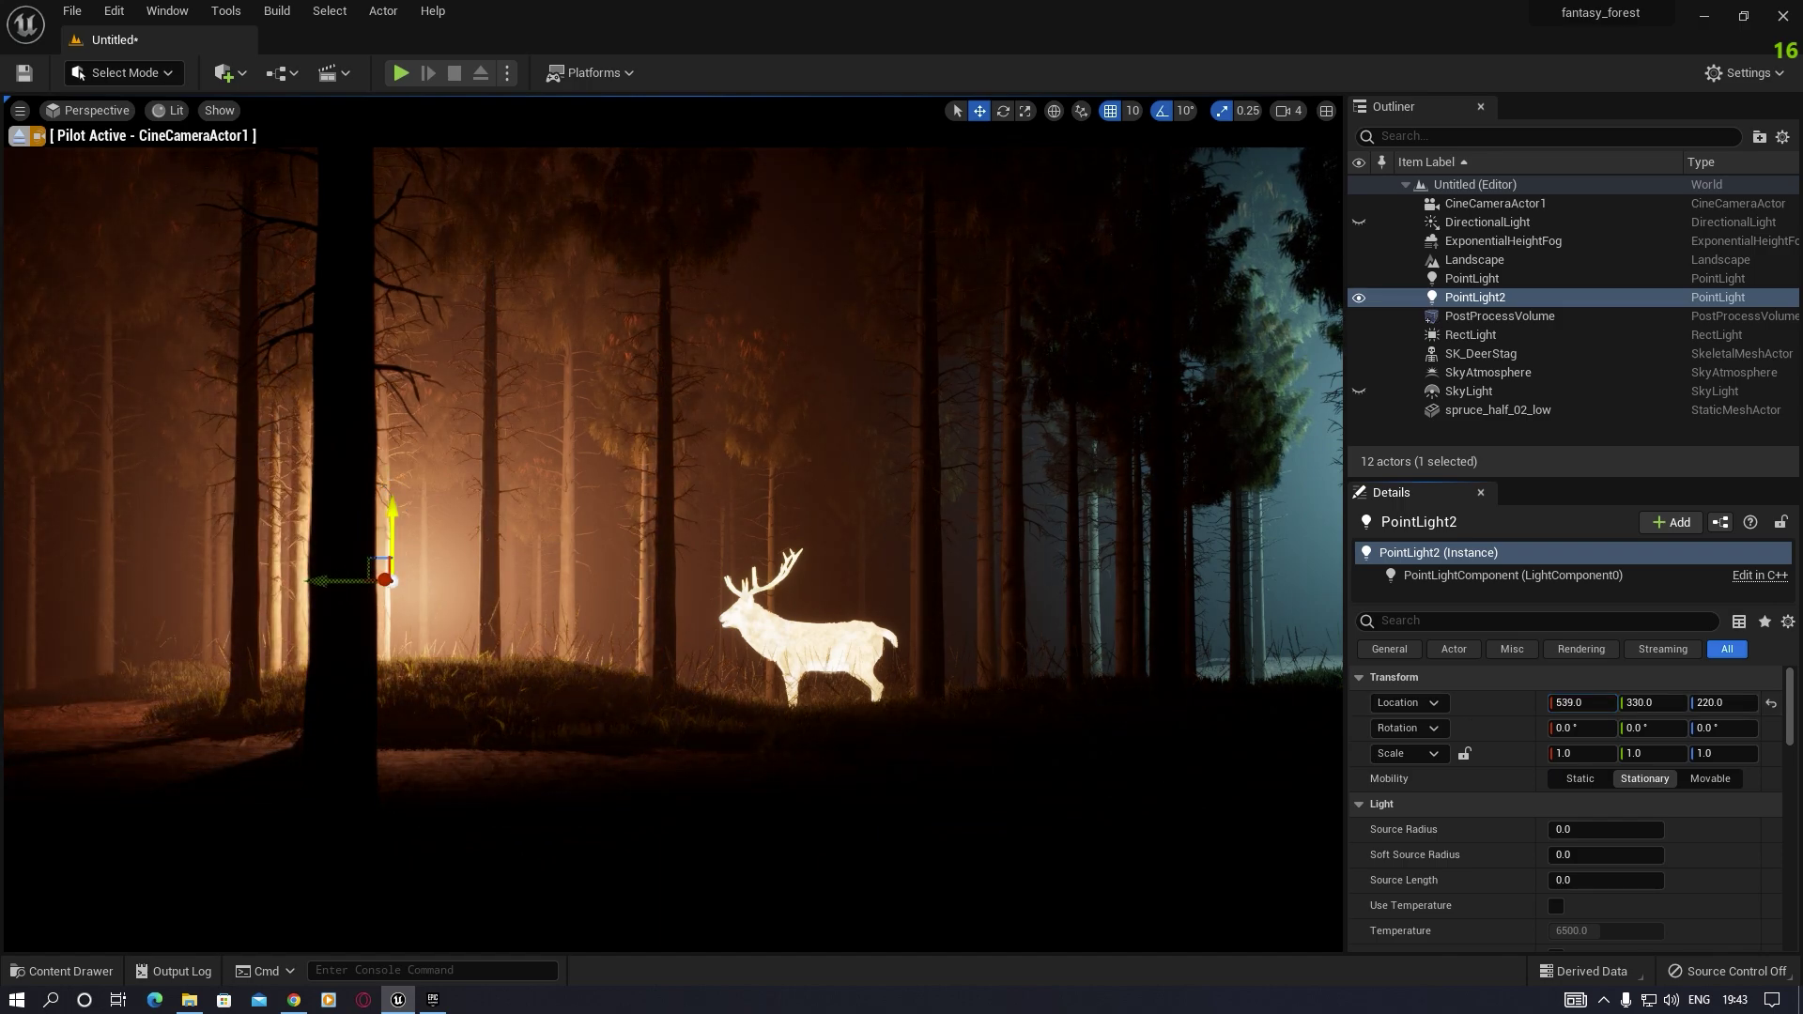
{"action": "left_click_drag", "start_coordinate": [387, 515], "coordinate": [384, 557]}
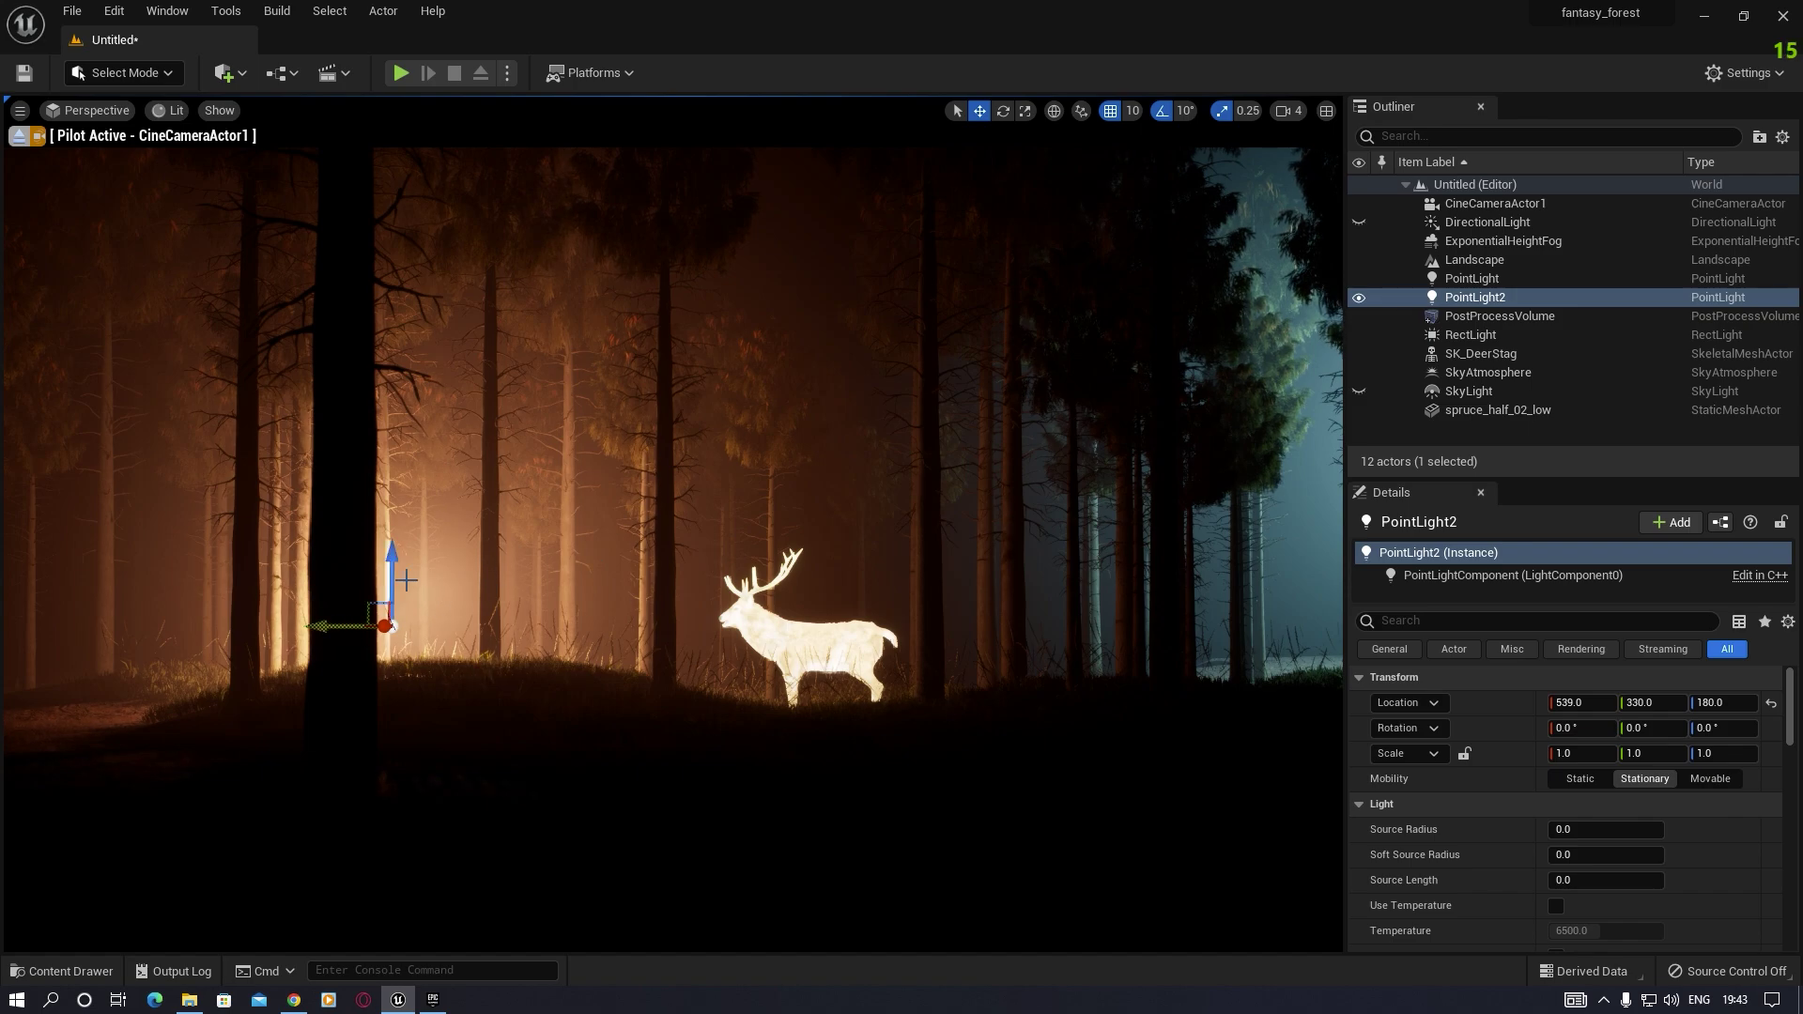
{"action": "mouse_move", "coordinate": [385, 557]}
{"action": "left_mouse_down"}
{"action": "mouse_move", "coordinate": [392, 470]}
{"action": "mouse_move", "coordinate": [408, 560]}
{"action": "left_mouse_up"}
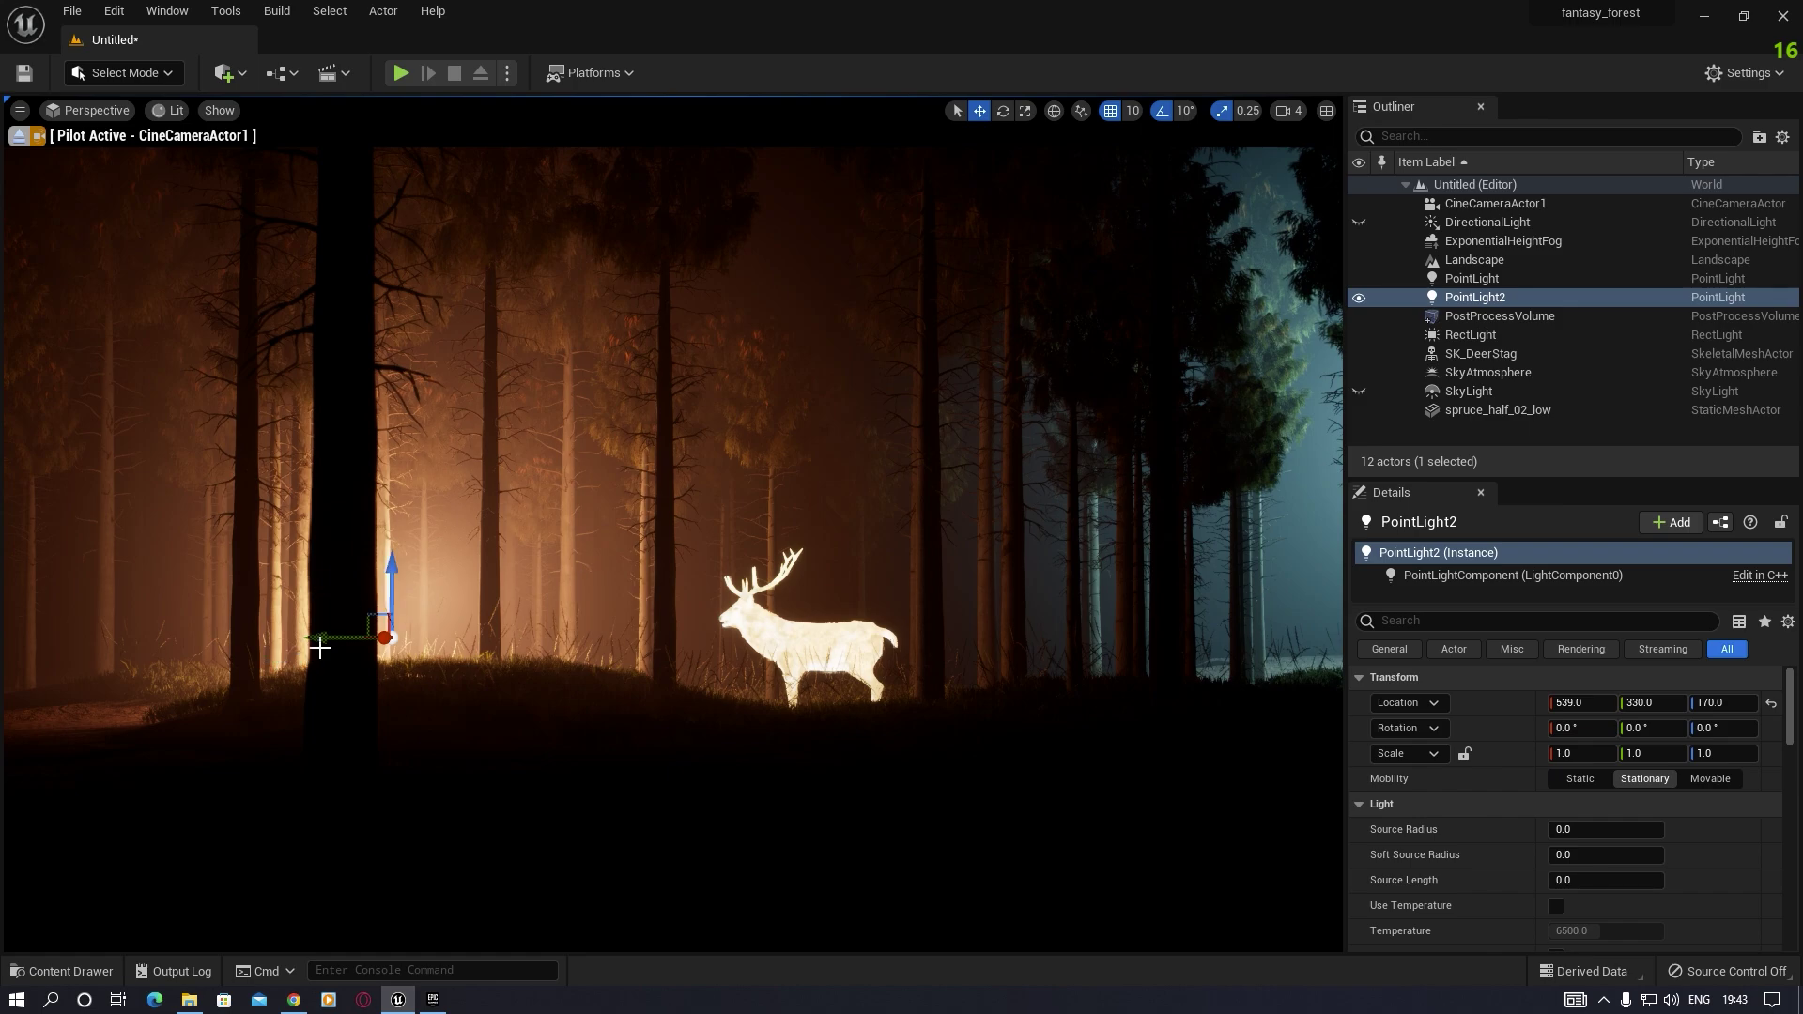
{"action": "left_click_drag", "start_coordinate": [340, 639], "coordinate": [453, 648]}
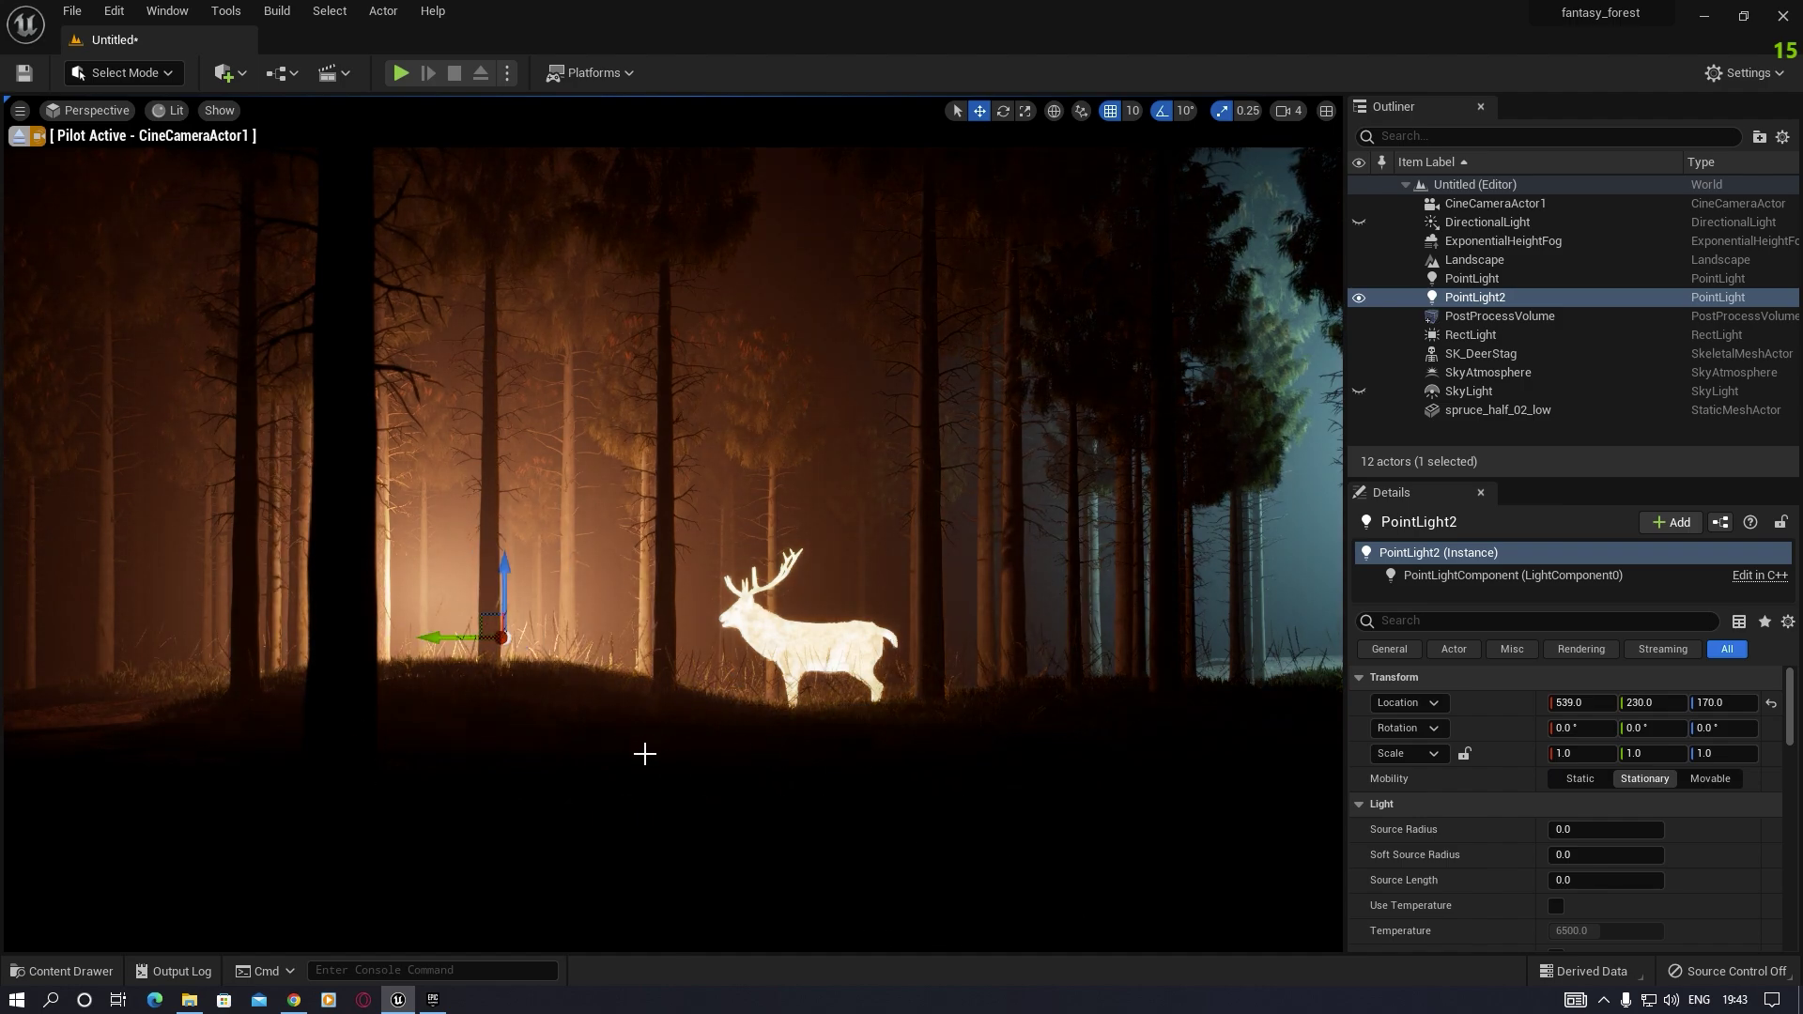
{"action": "right_click_drag", "start_coordinate": [674, 525], "coordinate": [720, 512]}
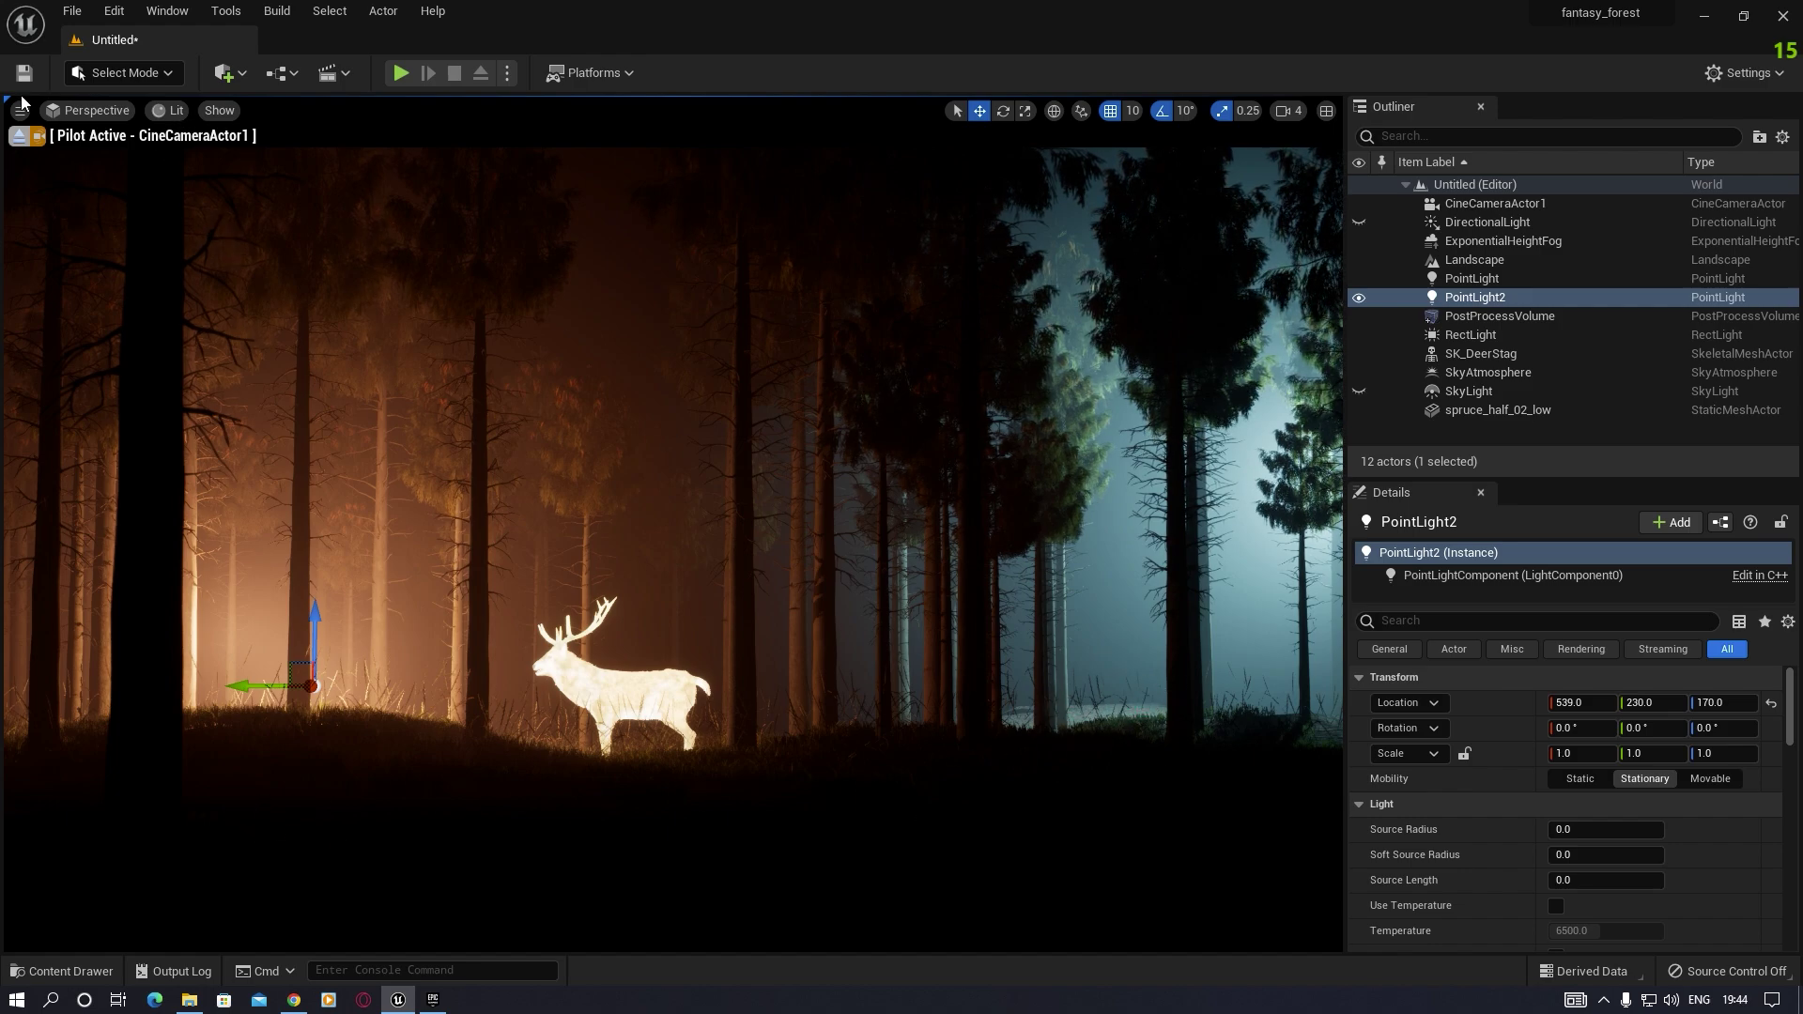
Step: Stop piloting the camera and paint grass foliage over the bare ground between the blue-lit trees in Foliage mode
{"action": "left_click", "coordinate": [126, 73]}
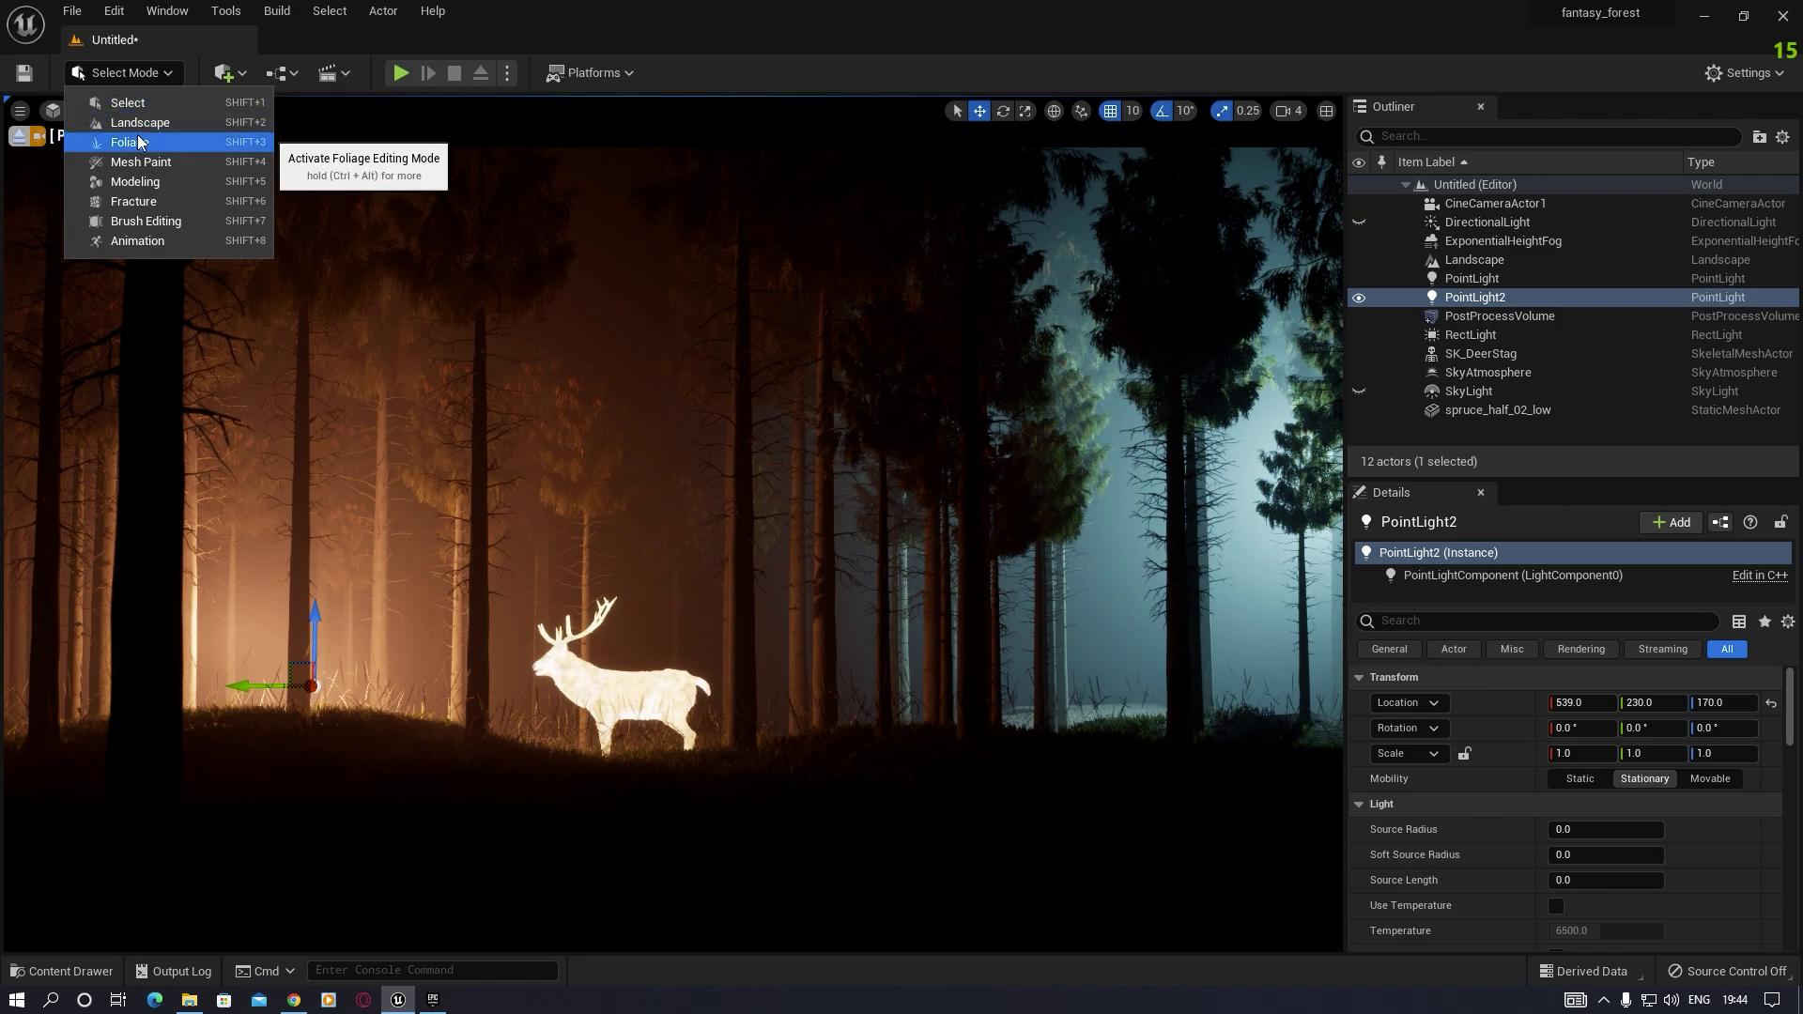
{"action": "left_click", "coordinate": [145, 139]}
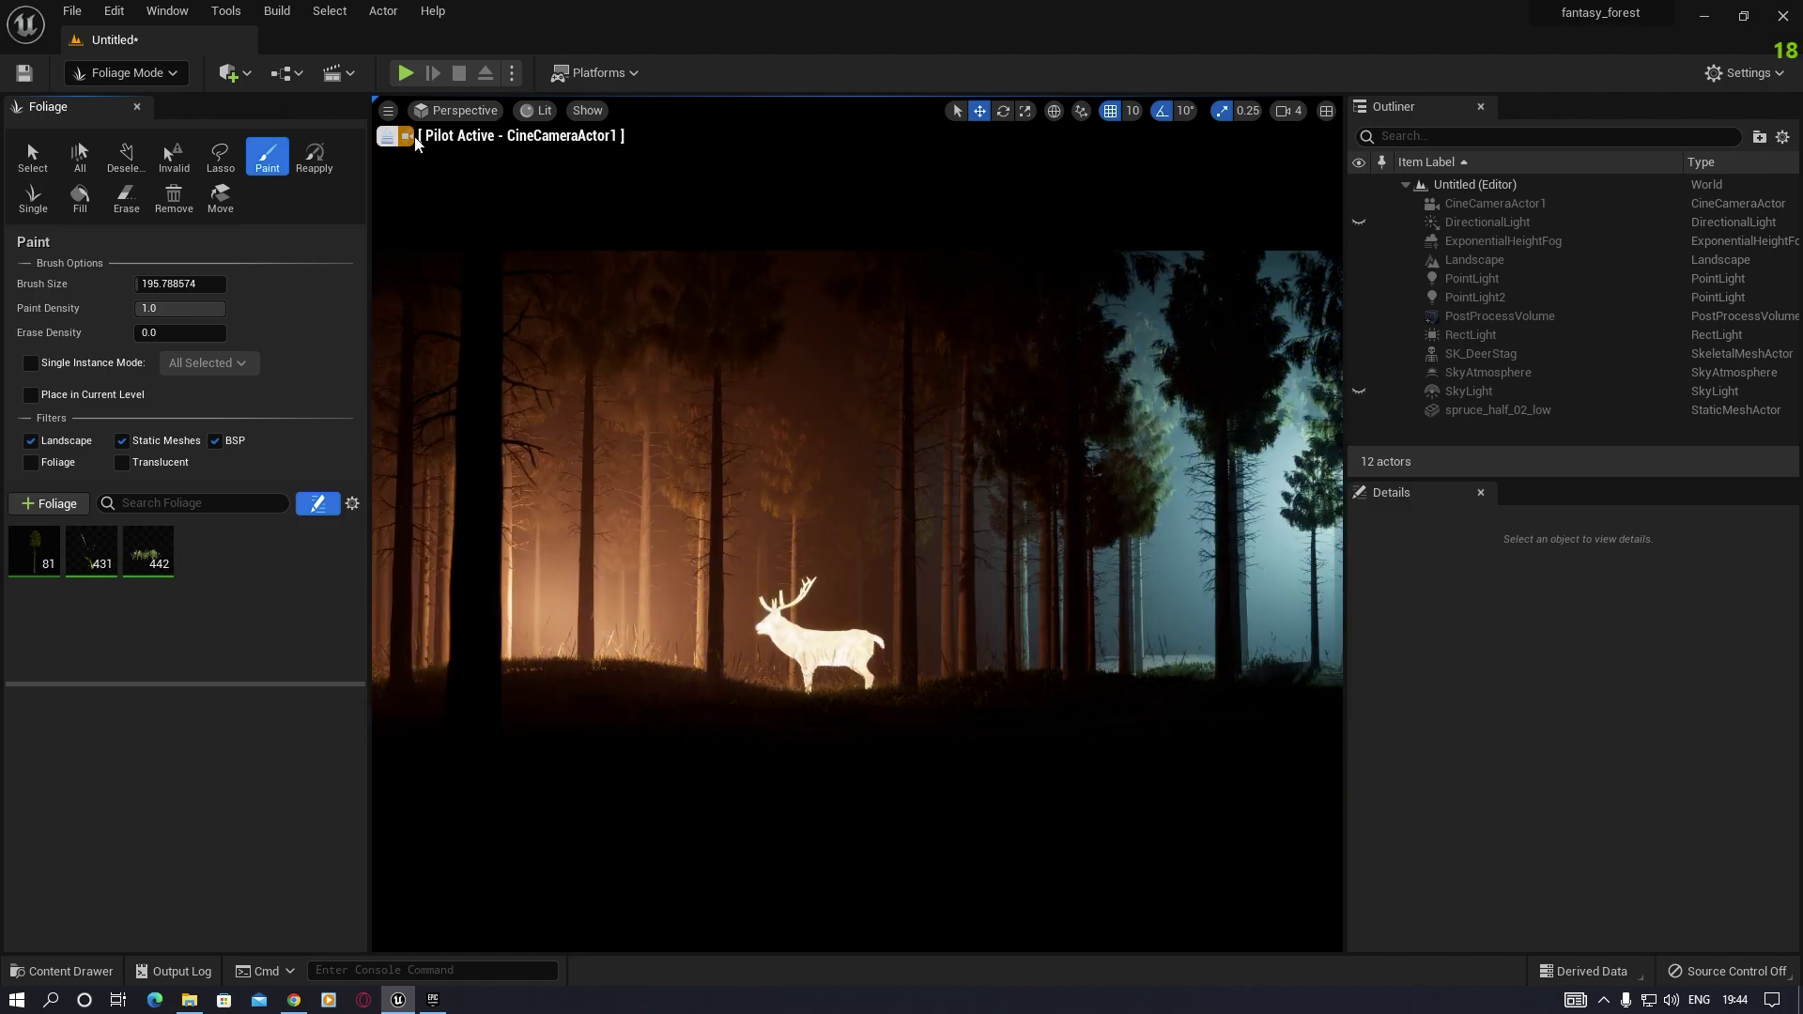
{"action": "left_click", "coordinate": [387, 137]}
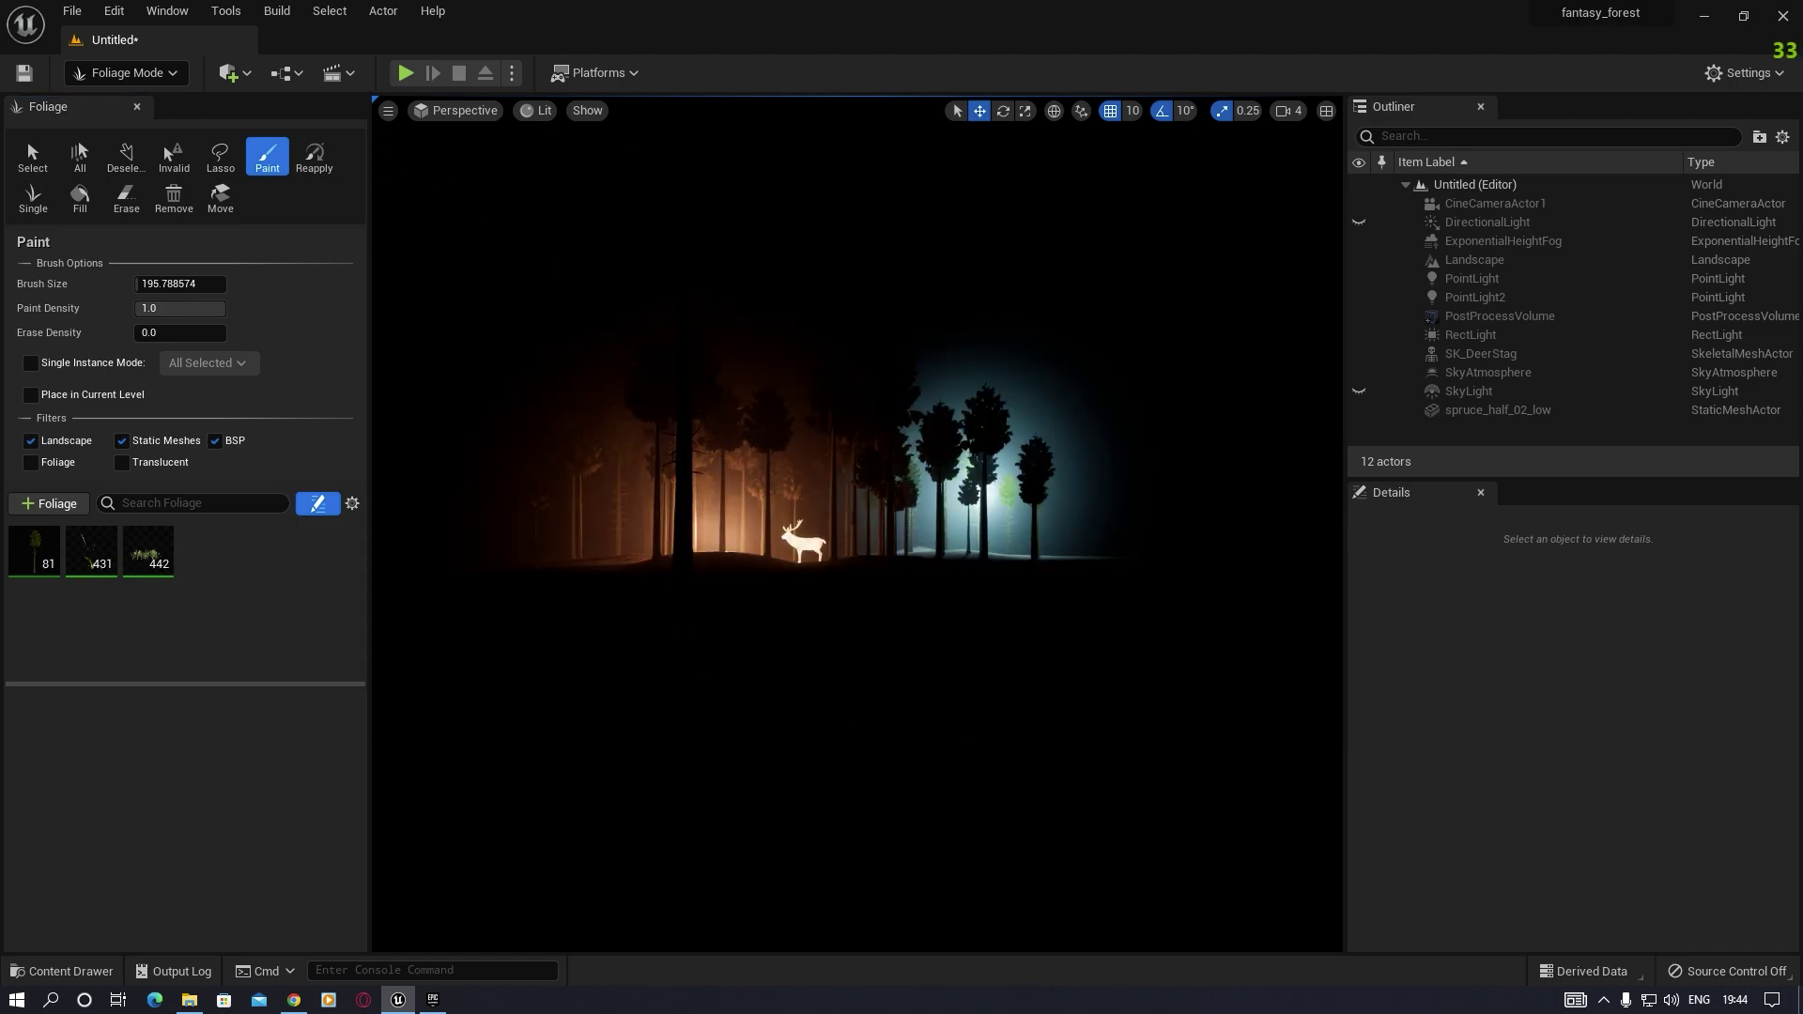
{"action": "key", "text": "w"}
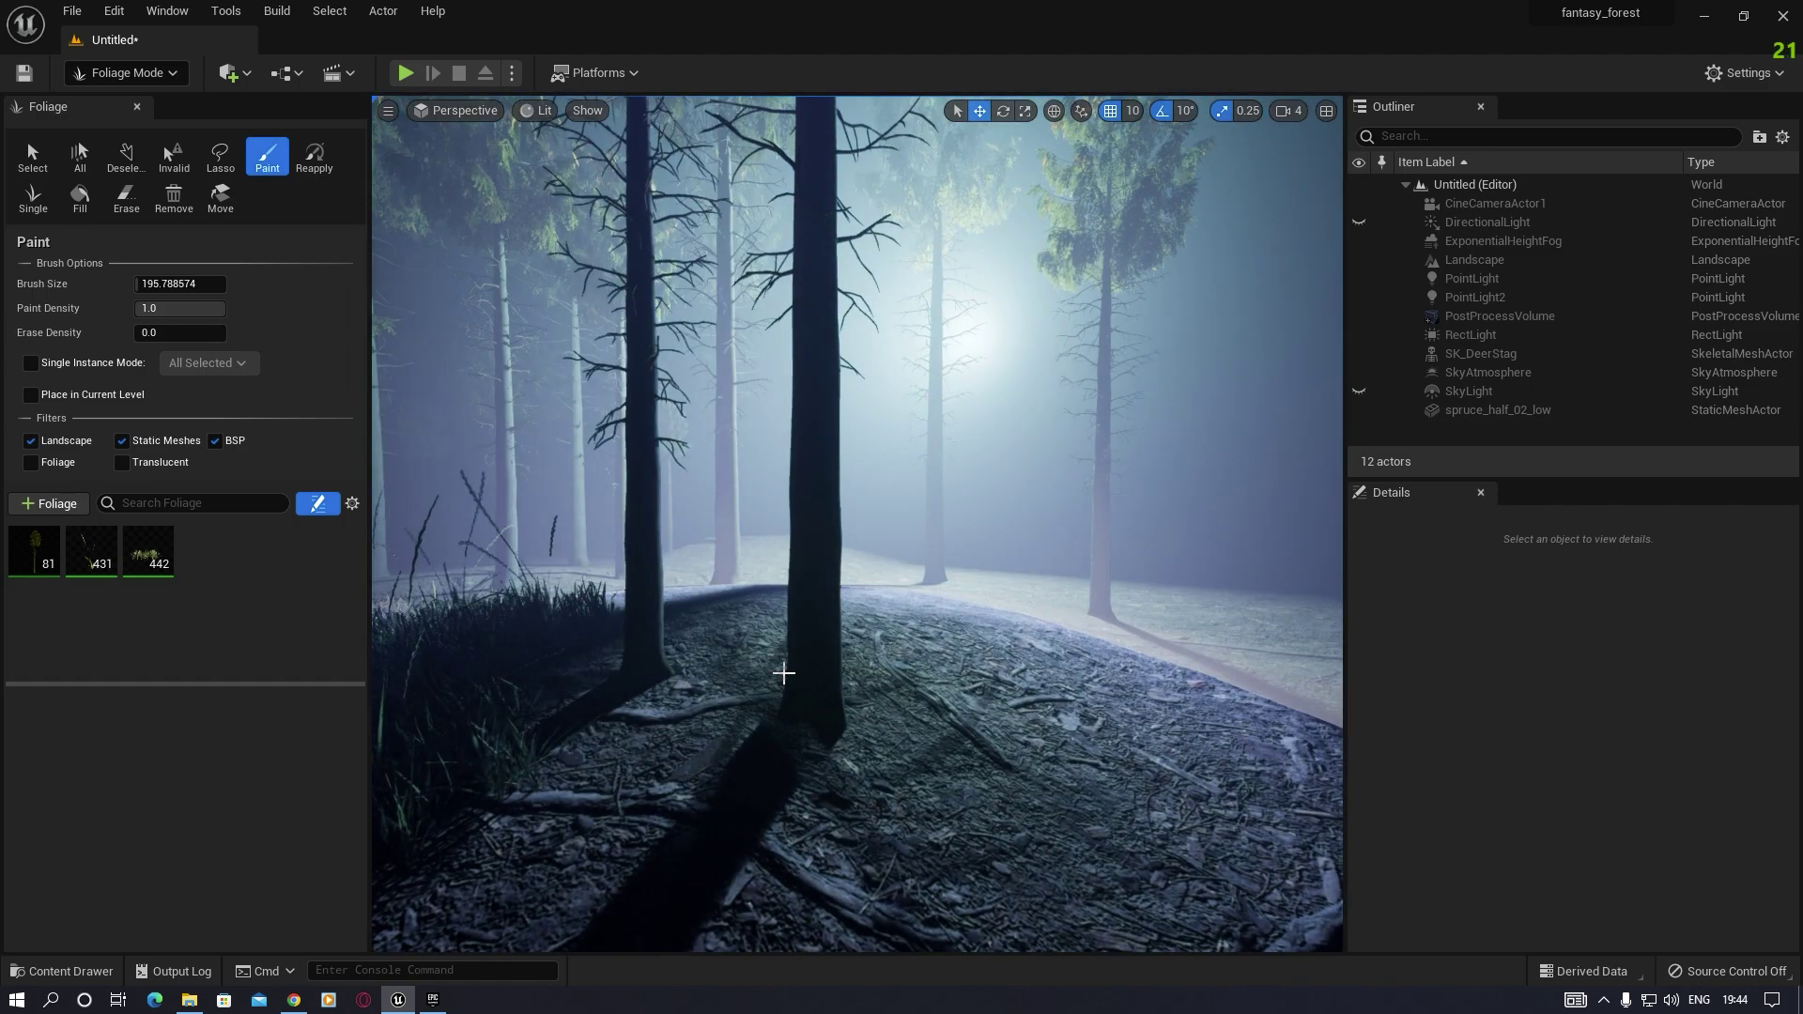
{"action": "left_click_drag", "start_coordinate": [785, 676], "coordinate": [729, 575]}
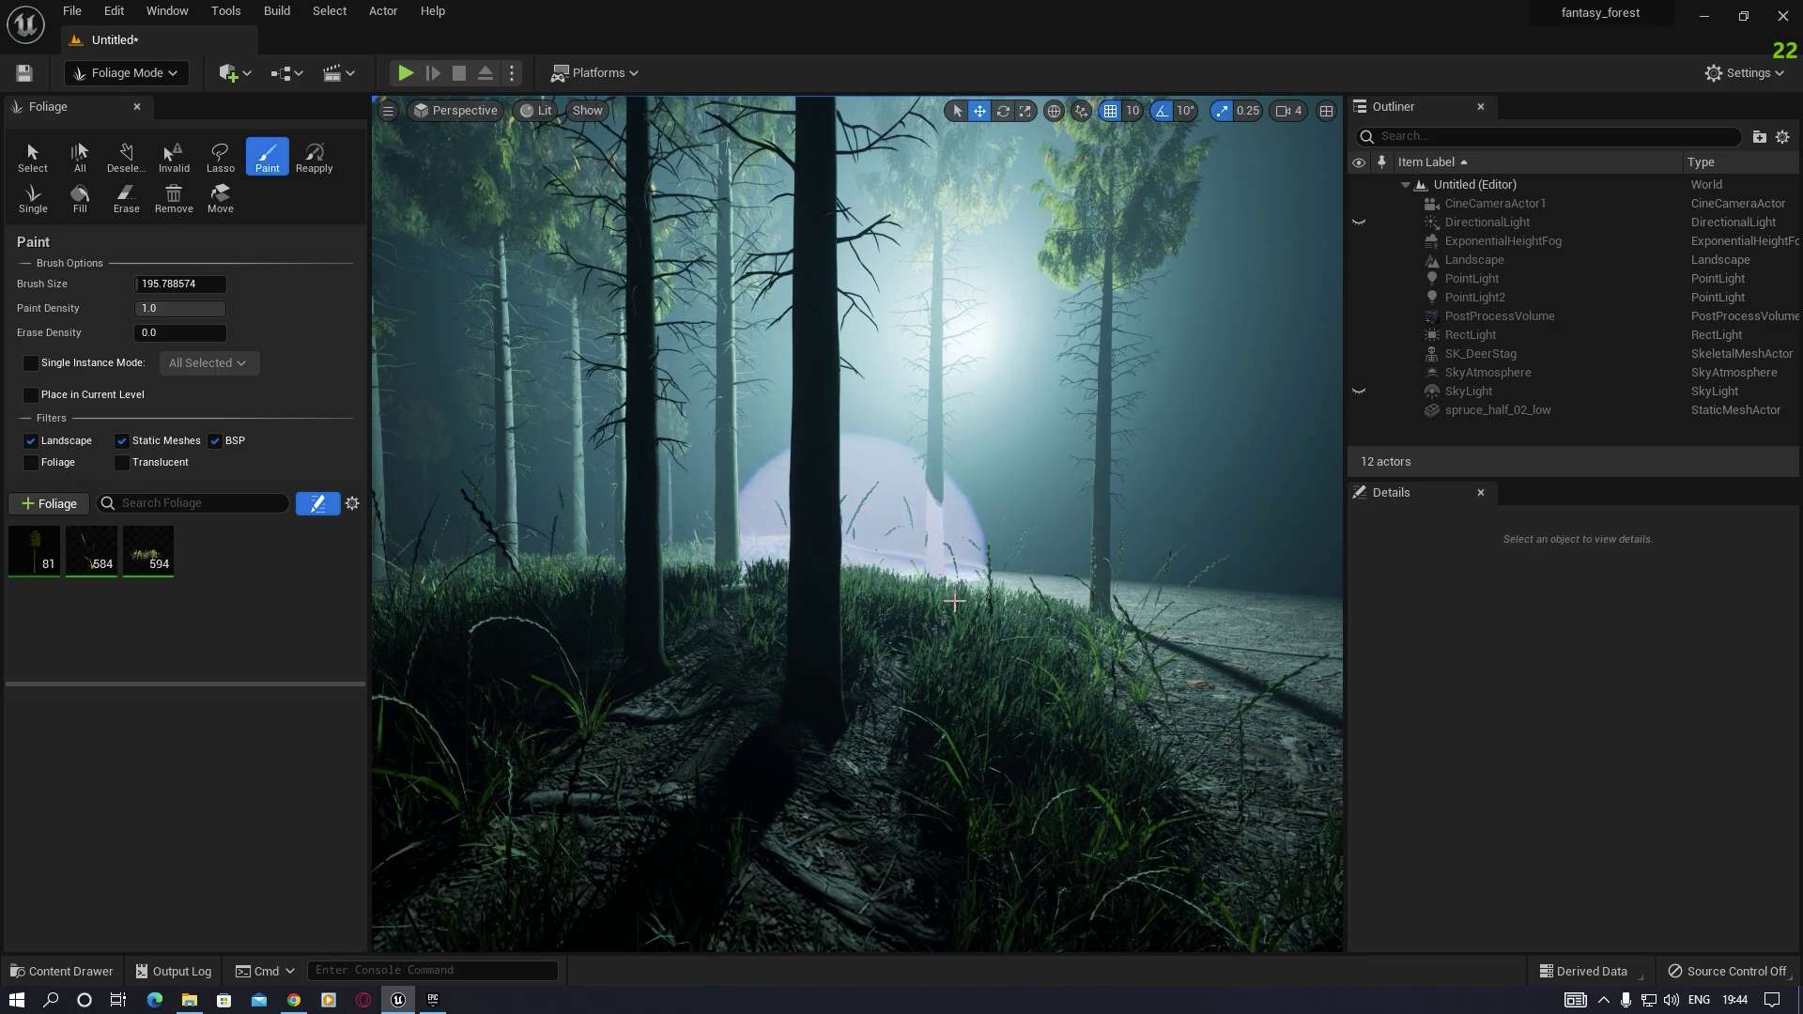
{"action": "mouse_move", "coordinate": [954, 602]}
{"action": "left_mouse_down"}
{"action": "mouse_move", "coordinate": [1067, 604]}
{"action": "mouse_move", "coordinate": [483, 611]}
{"action": "left_mouse_up"}
Step: Paint more grass foliage on the ground around the stag and the orange-lit trees
{"action": "key", "text": "w"}
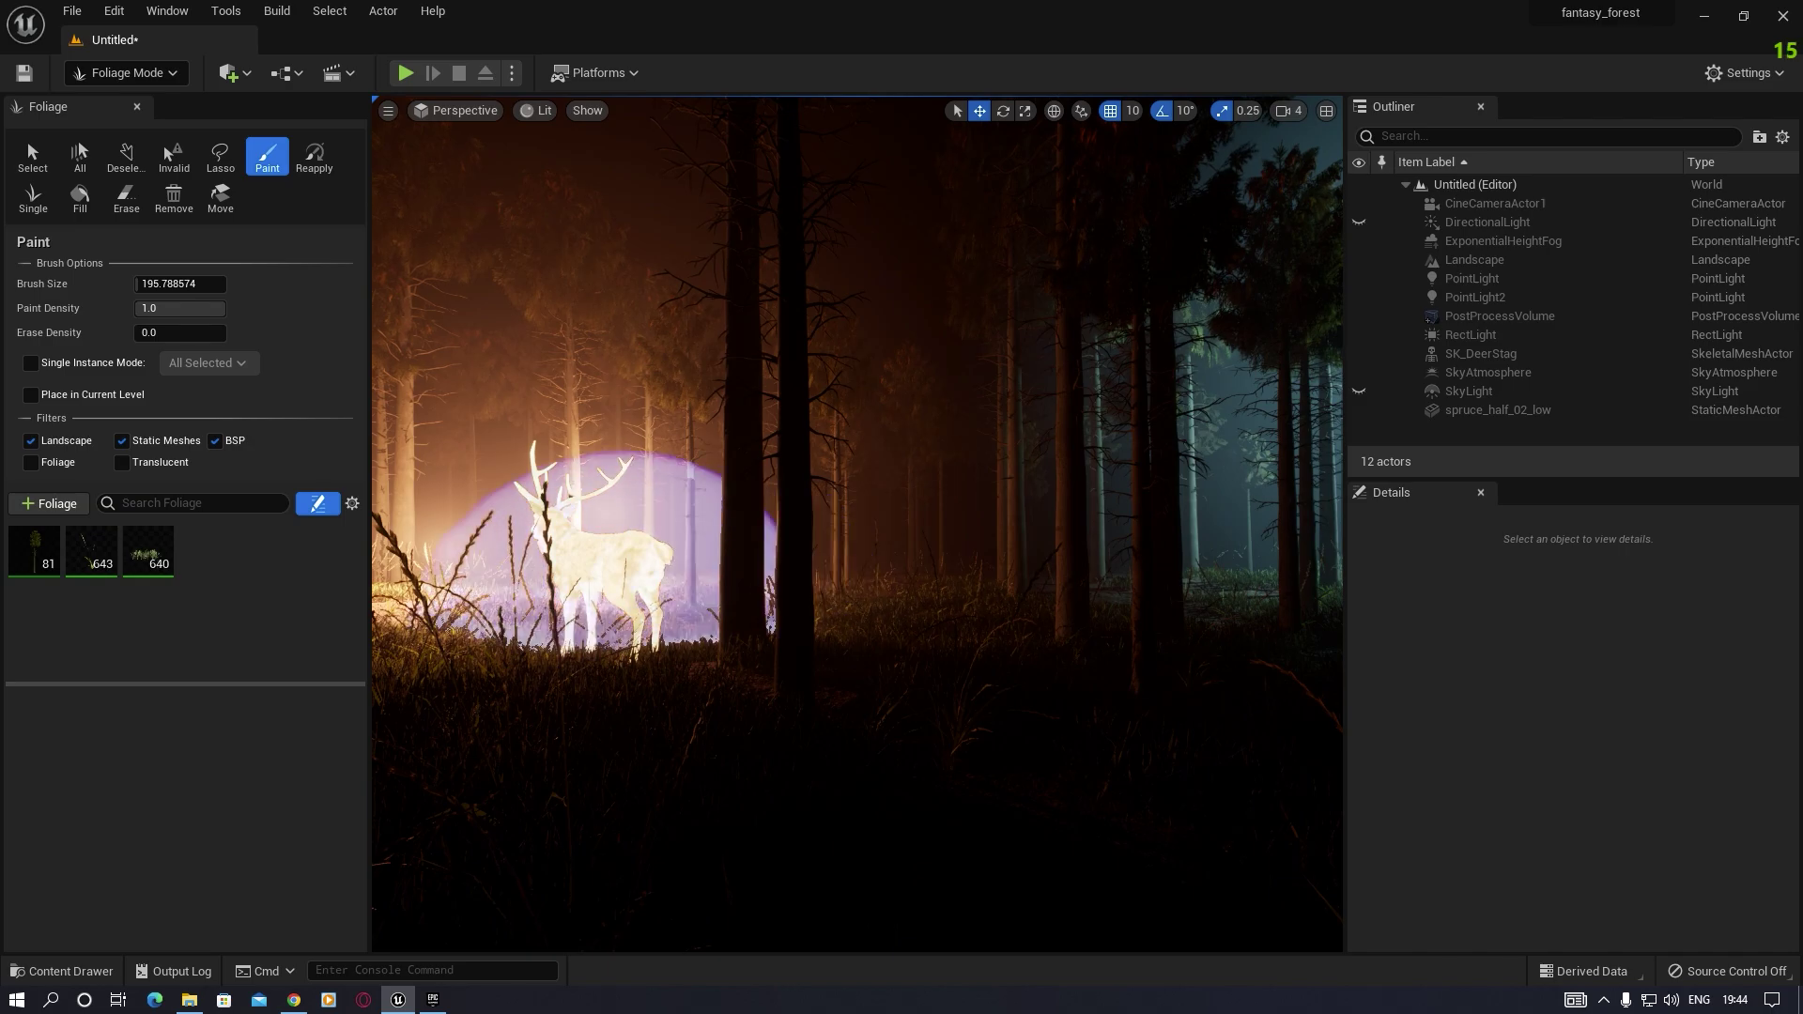
{"action": "key", "text": "w"}
{"action": "right_click_drag", "start_coordinate": [775, 601], "coordinate": [776, 601]}
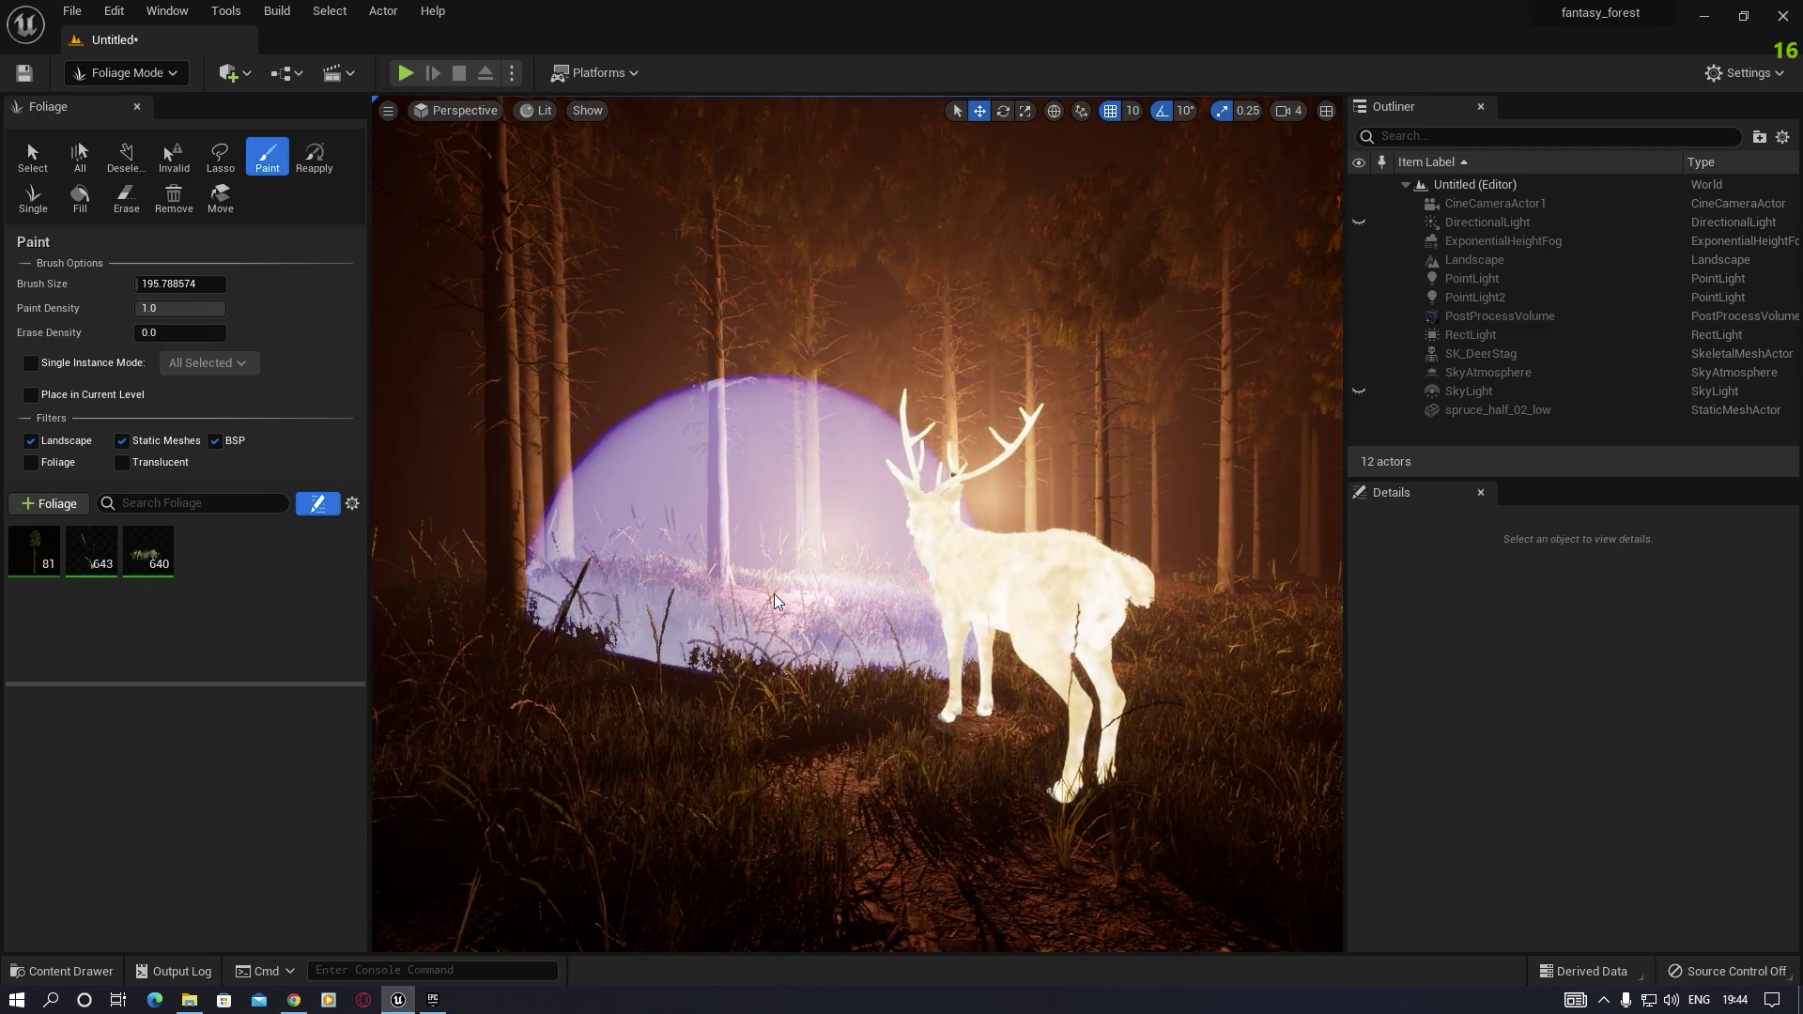
{"action": "key", "text": "w"}
{"action": "right_click_drag", "start_coordinate": [1027, 634], "coordinate": [1027, 634]}
{"action": "mouse_move", "coordinate": [1028, 634]}
{"action": "left_mouse_down"}
{"action": "mouse_move", "coordinate": [1043, 582]}
{"action": "mouse_move", "coordinate": [870, 516]}
{"action": "mouse_move", "coordinate": [777, 567]}
{"action": "left_mouse_up"}
{"action": "right_click_drag", "start_coordinate": [776, 567], "coordinate": [777, 568]}
{"action": "left_click_drag", "start_coordinate": [672, 554], "coordinate": [908, 621]}
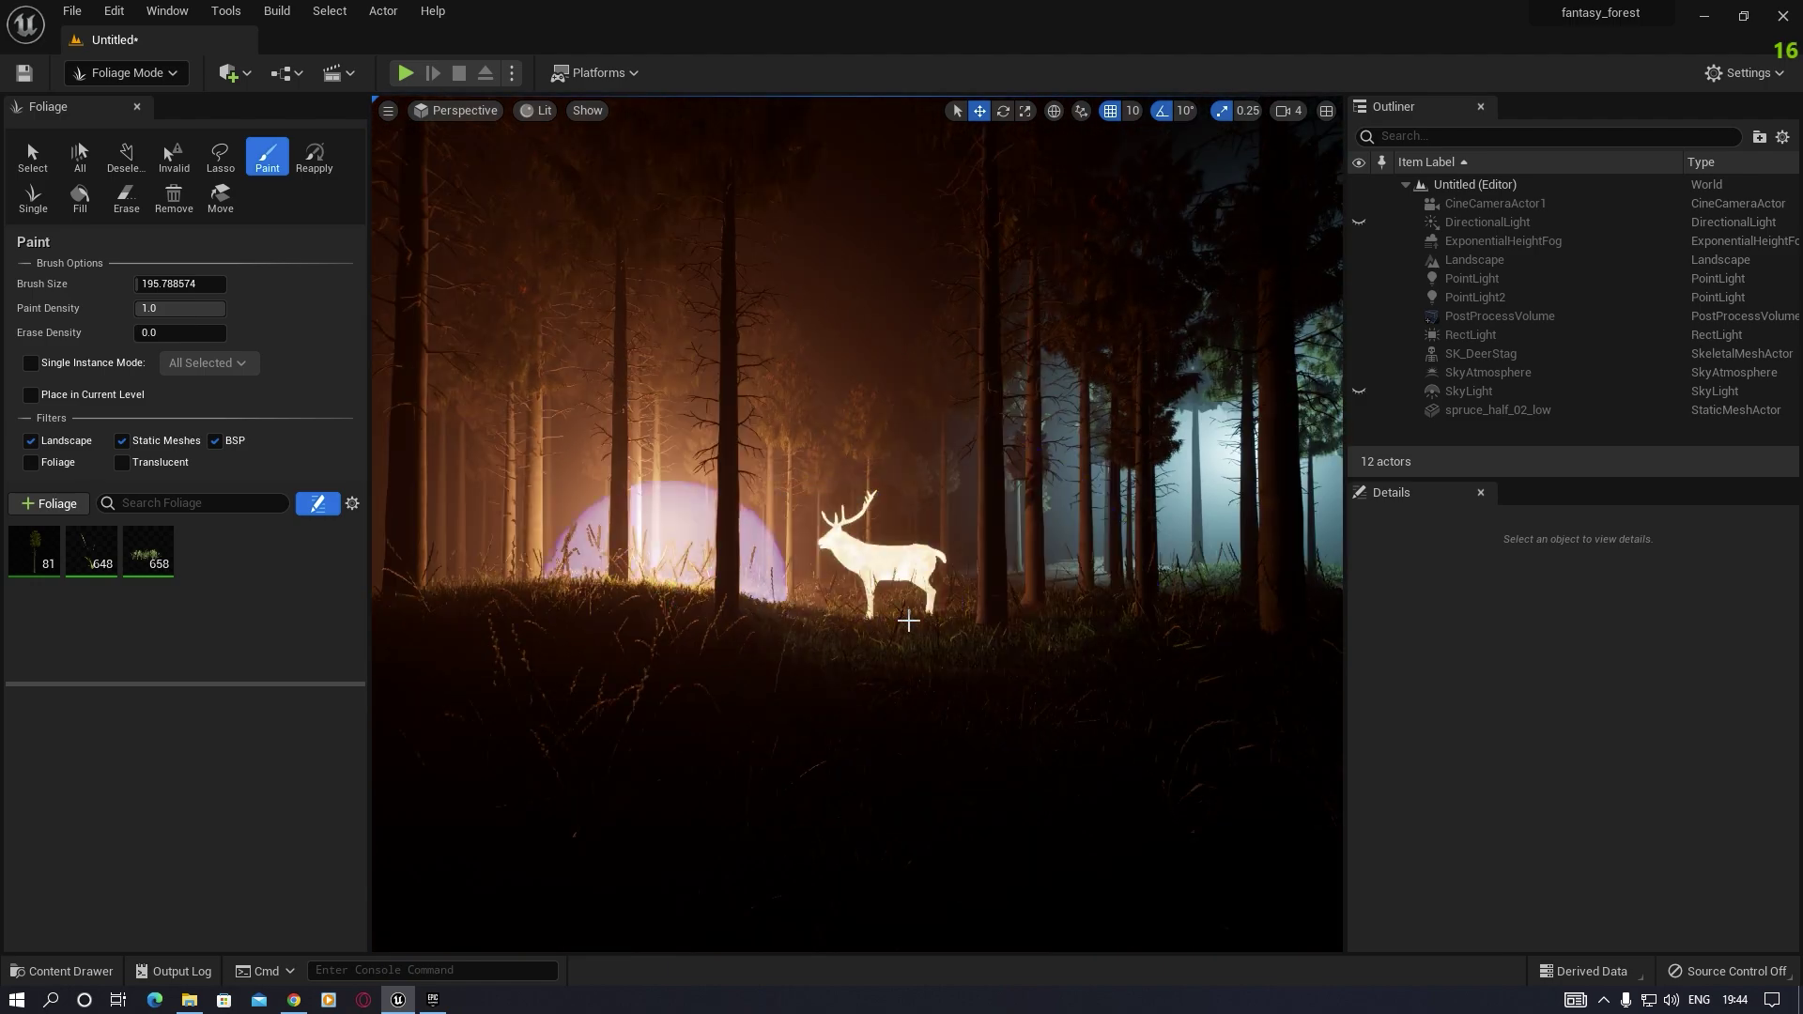
{"action": "right_click_drag", "start_coordinate": [785, 604], "coordinate": [785, 604]}
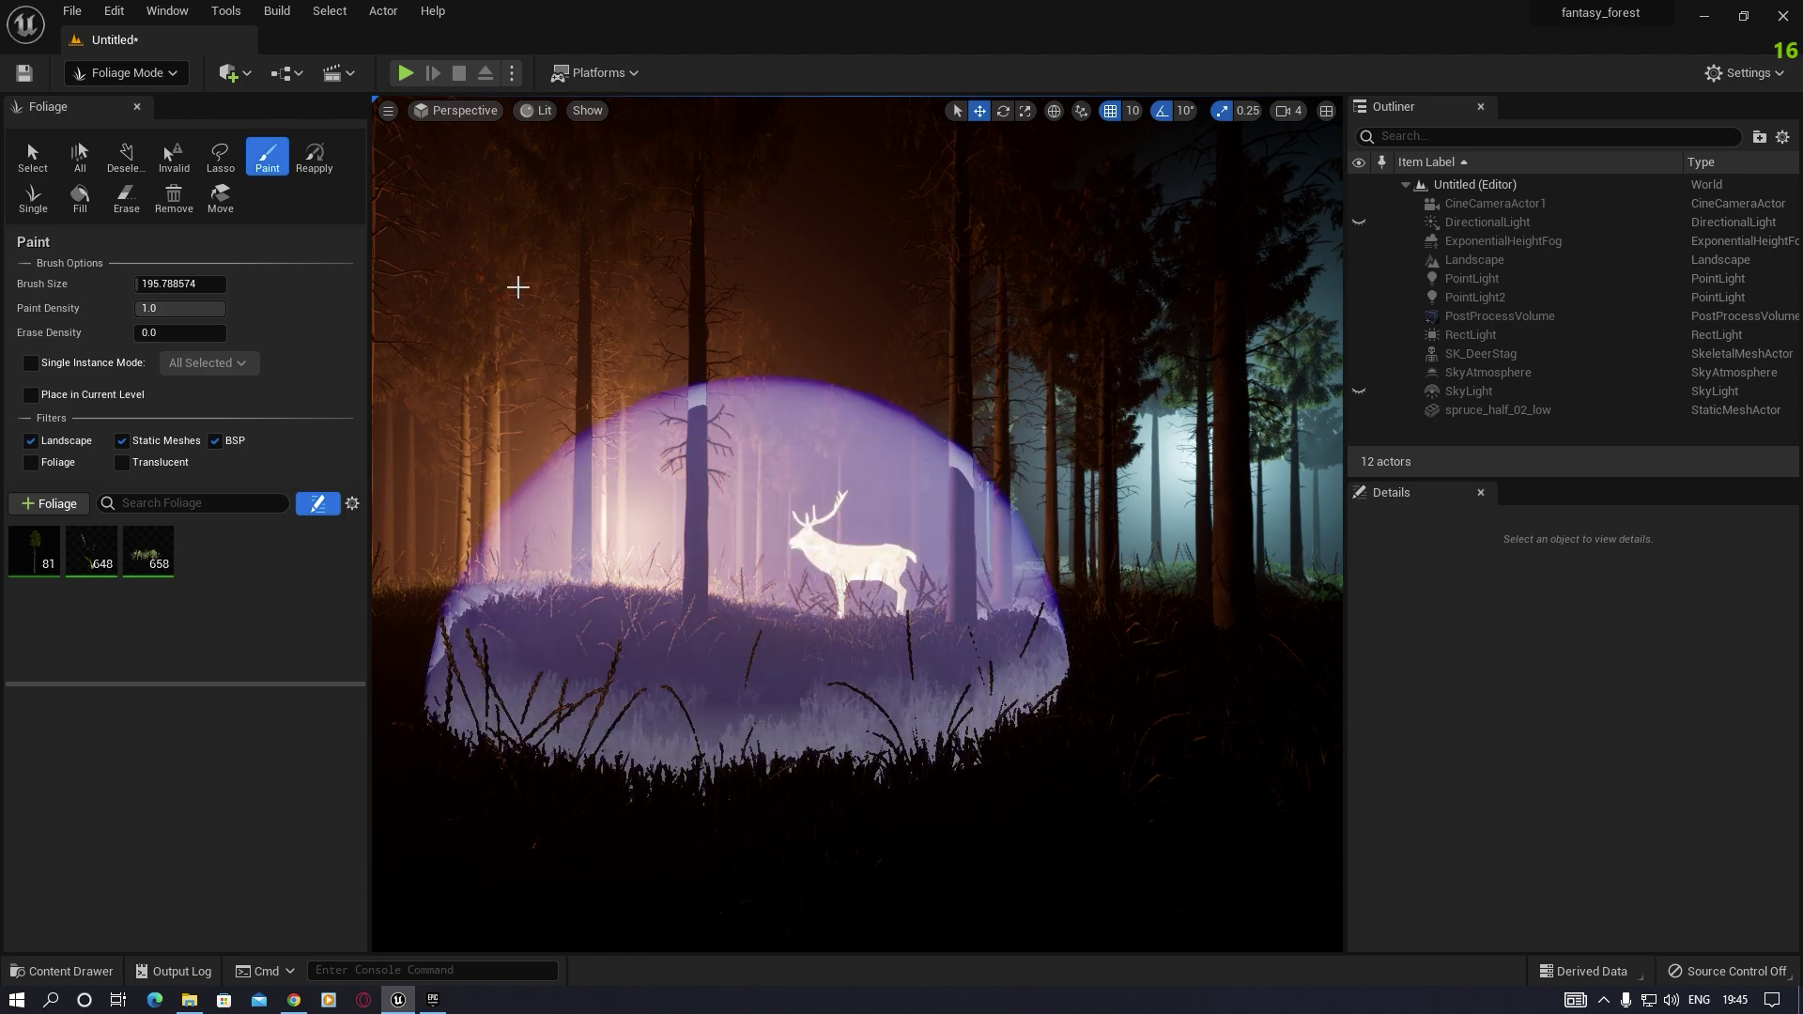
Step: Return to selection mode and pilot CineCameraActor1 again, slightly adjusting its framing of the stag
{"action": "left_click", "coordinate": [159, 71]}
{"action": "left_click", "coordinate": [125, 107]}
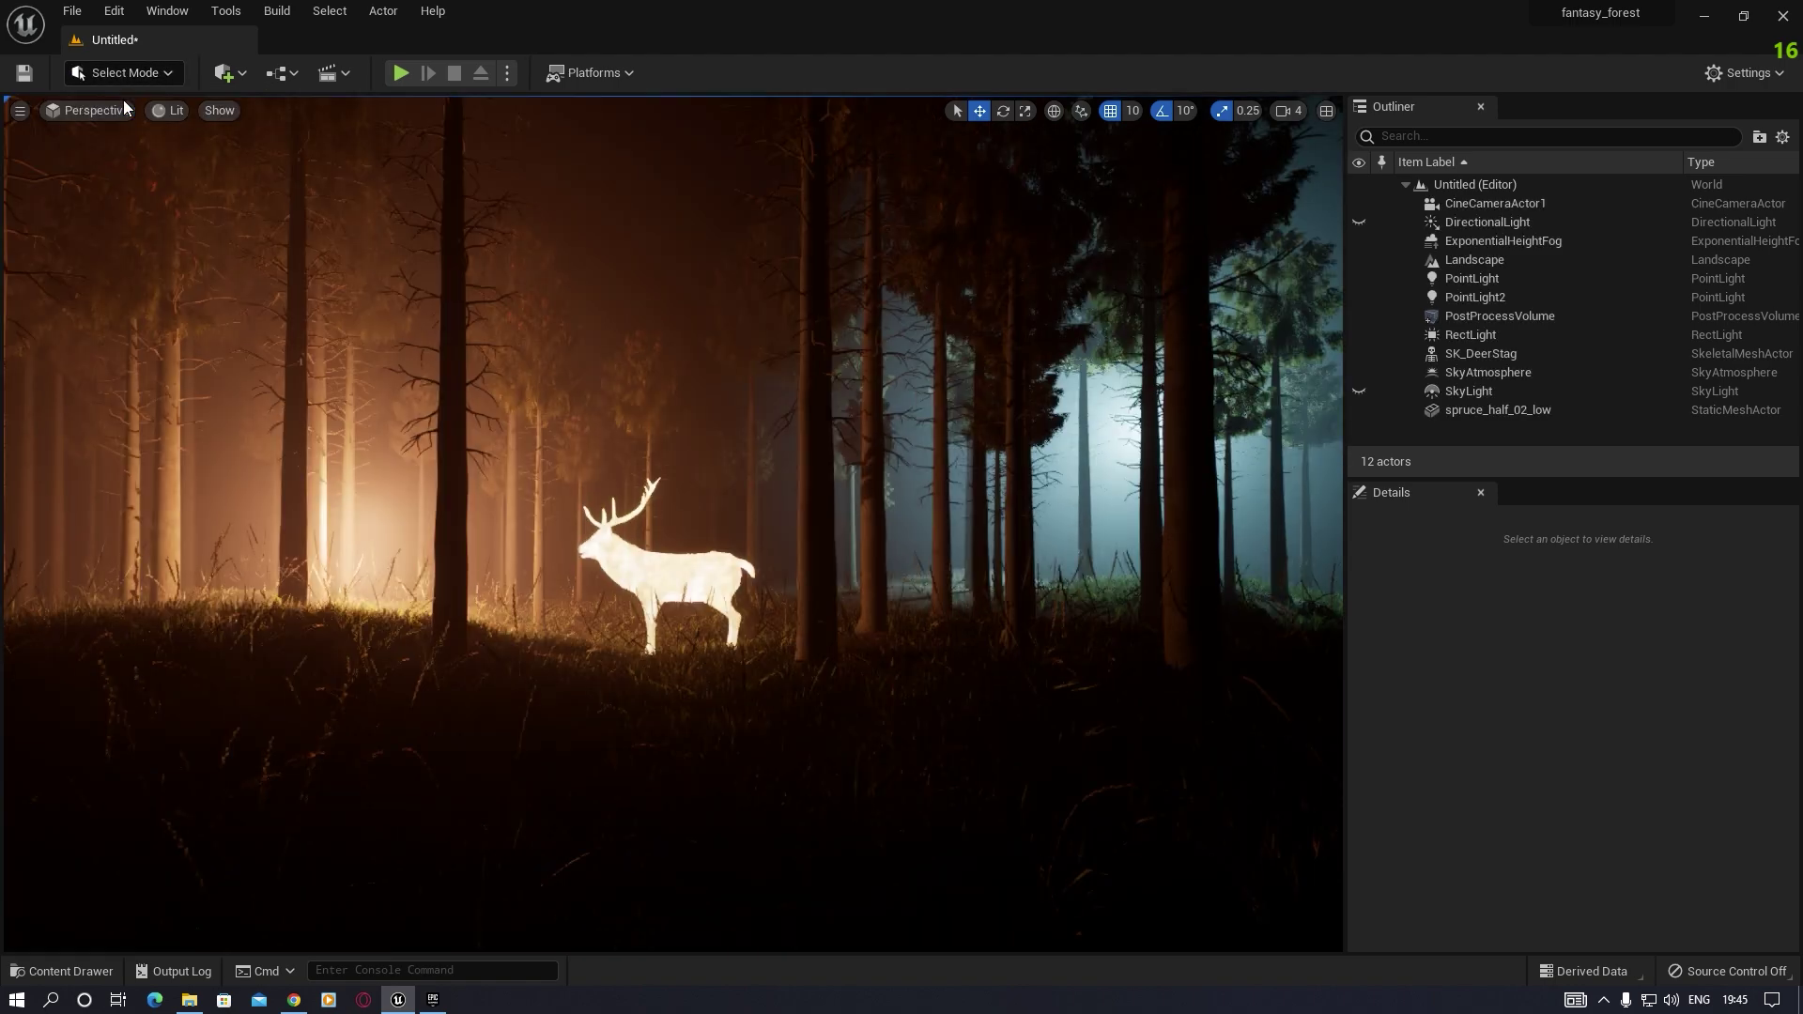
{"action": "left_click", "coordinate": [98, 112]}
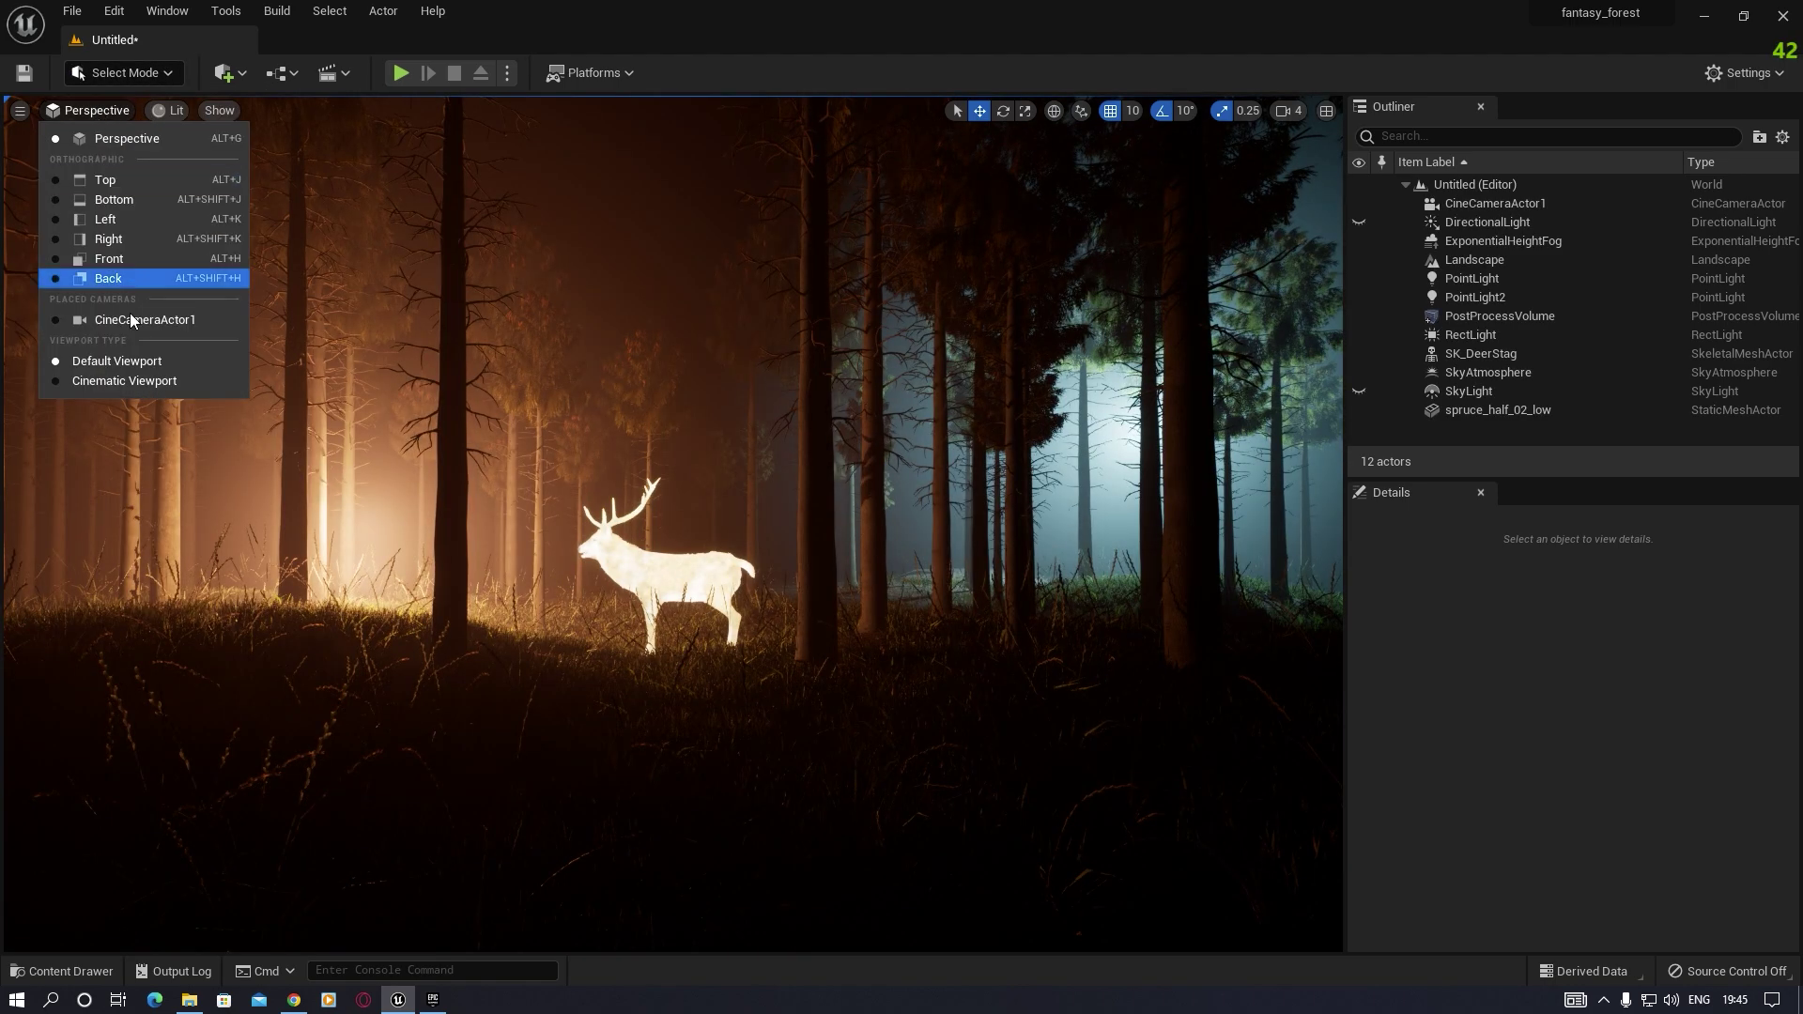
{"action": "left_click", "coordinate": [122, 316]}
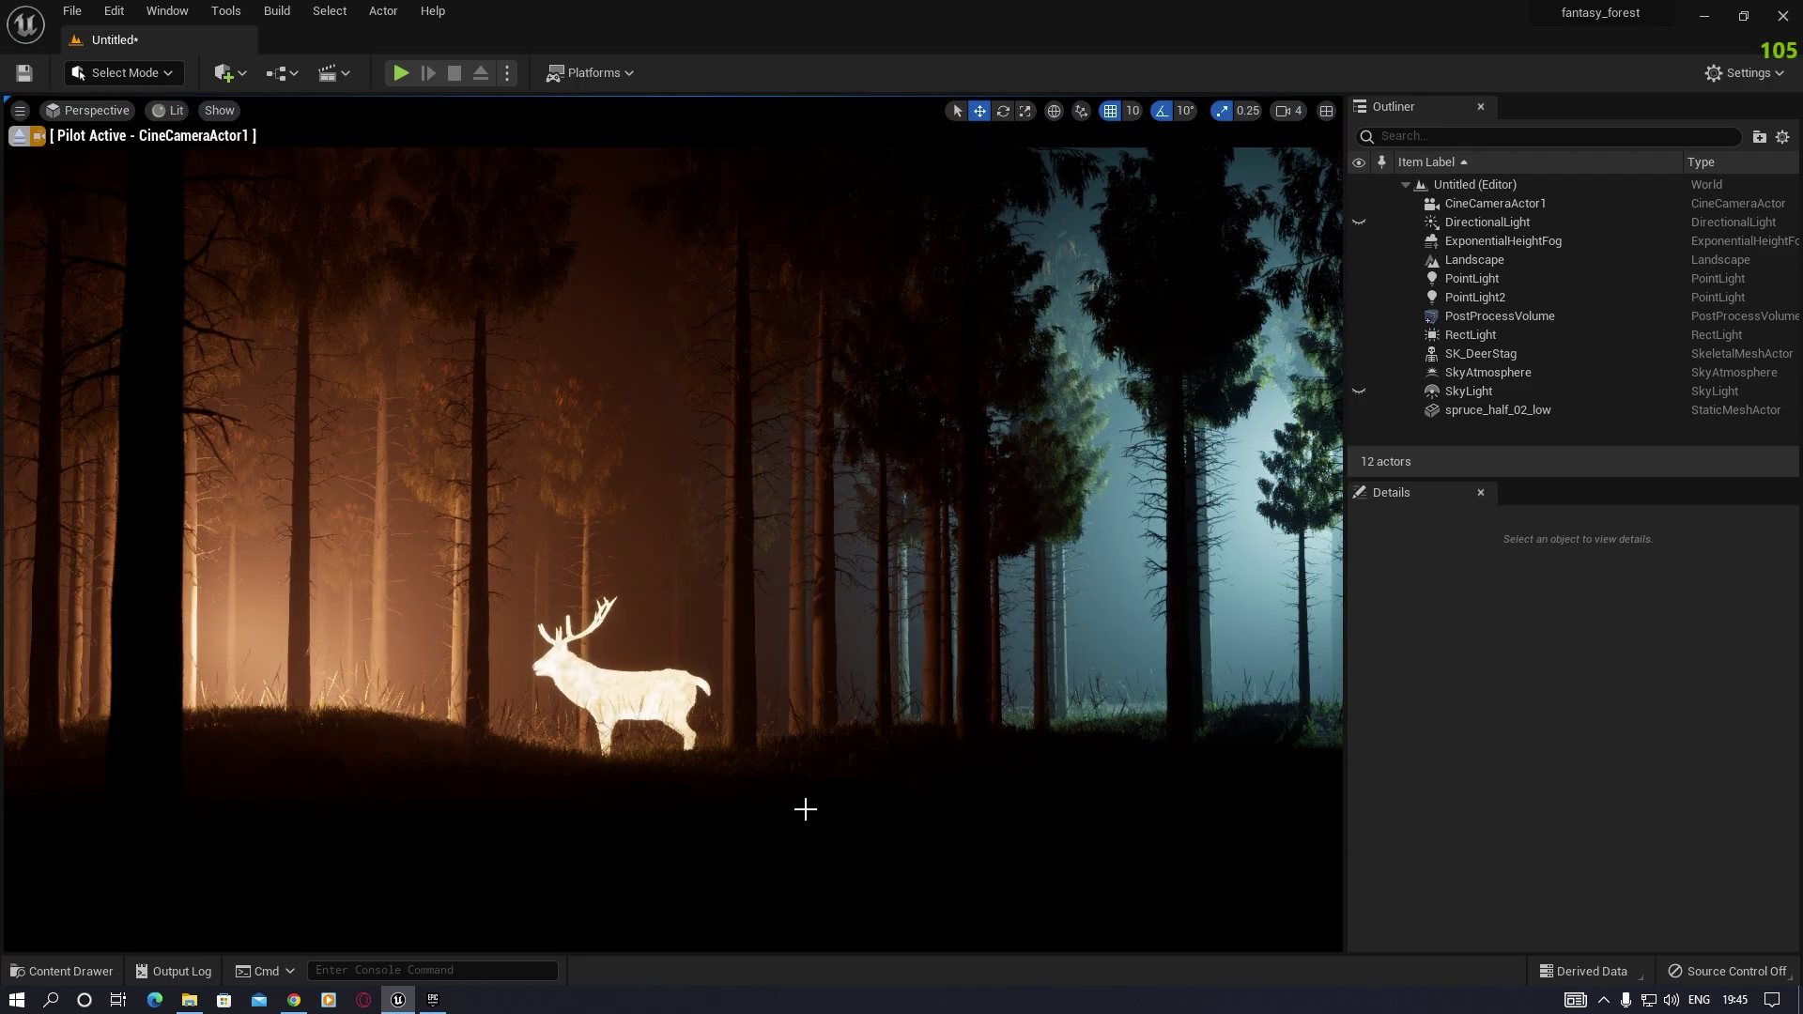
{"action": "right_click_drag", "start_coordinate": [805, 810], "coordinate": [805, 810]}
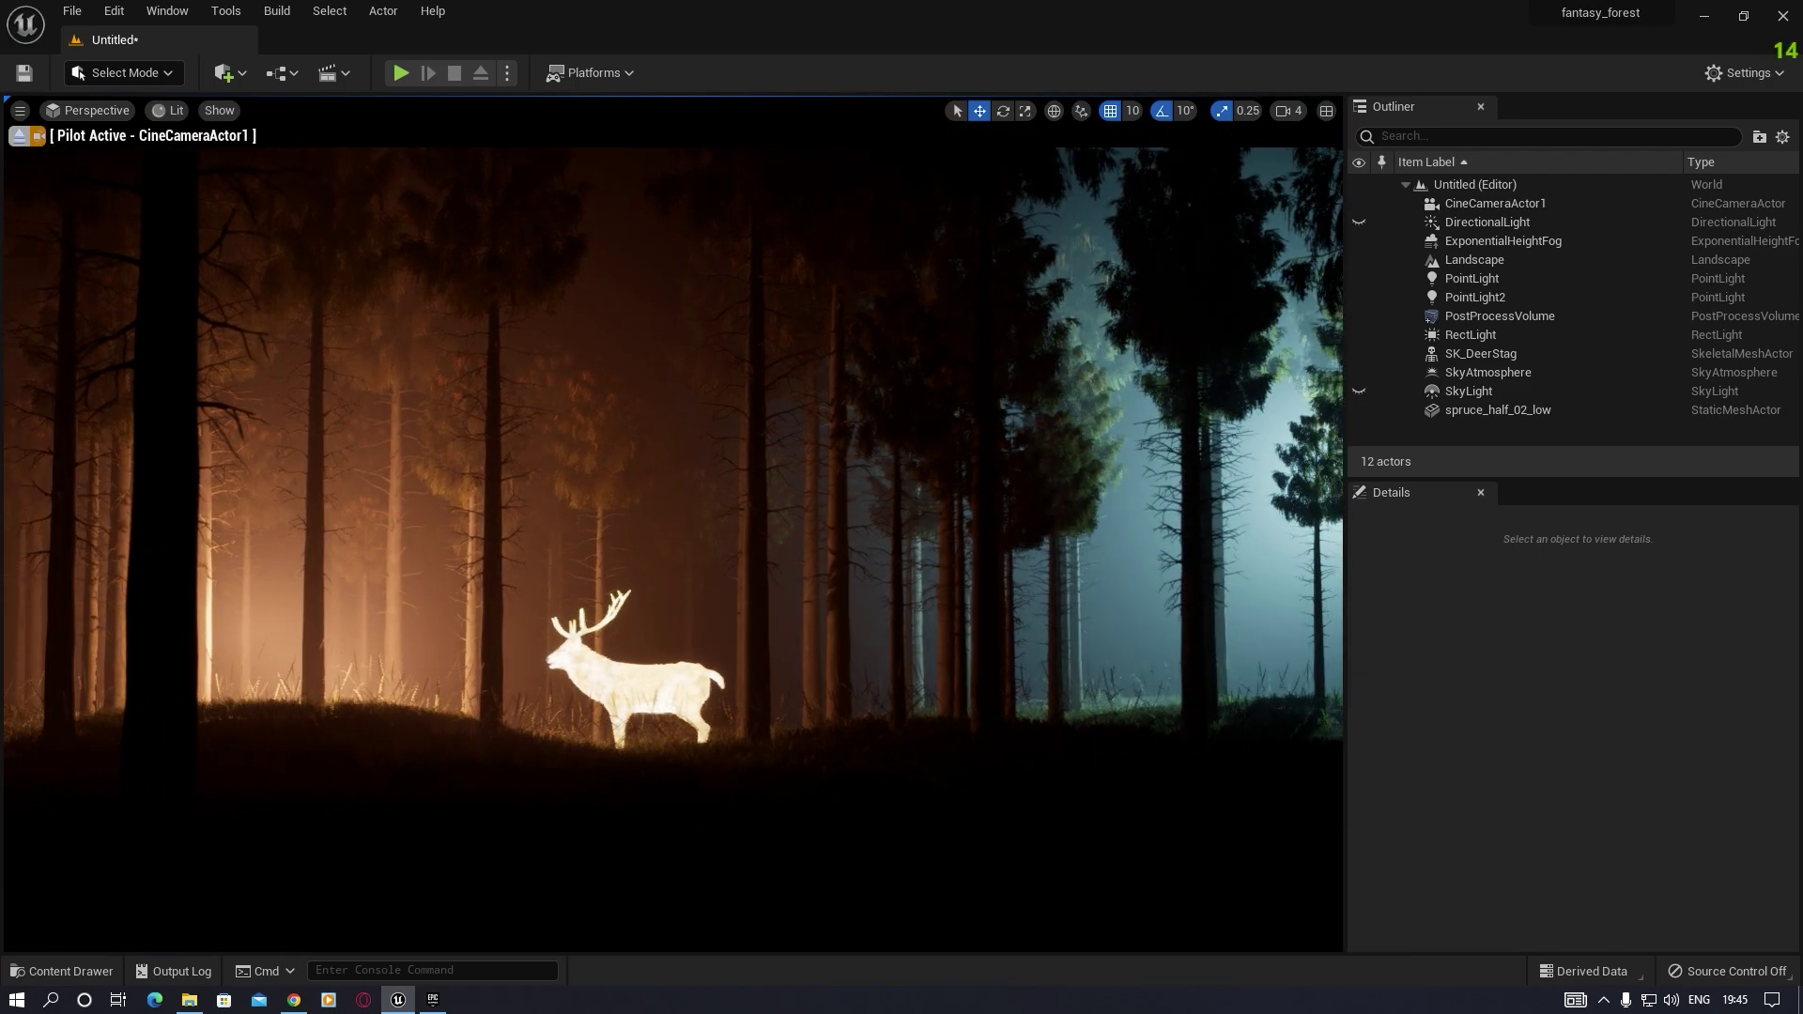
Step: Set the default value of the scalar Param node in the stag's M_DeerStag material to 15, and save and close the material
{"action": "left_click", "coordinate": [607, 674]}
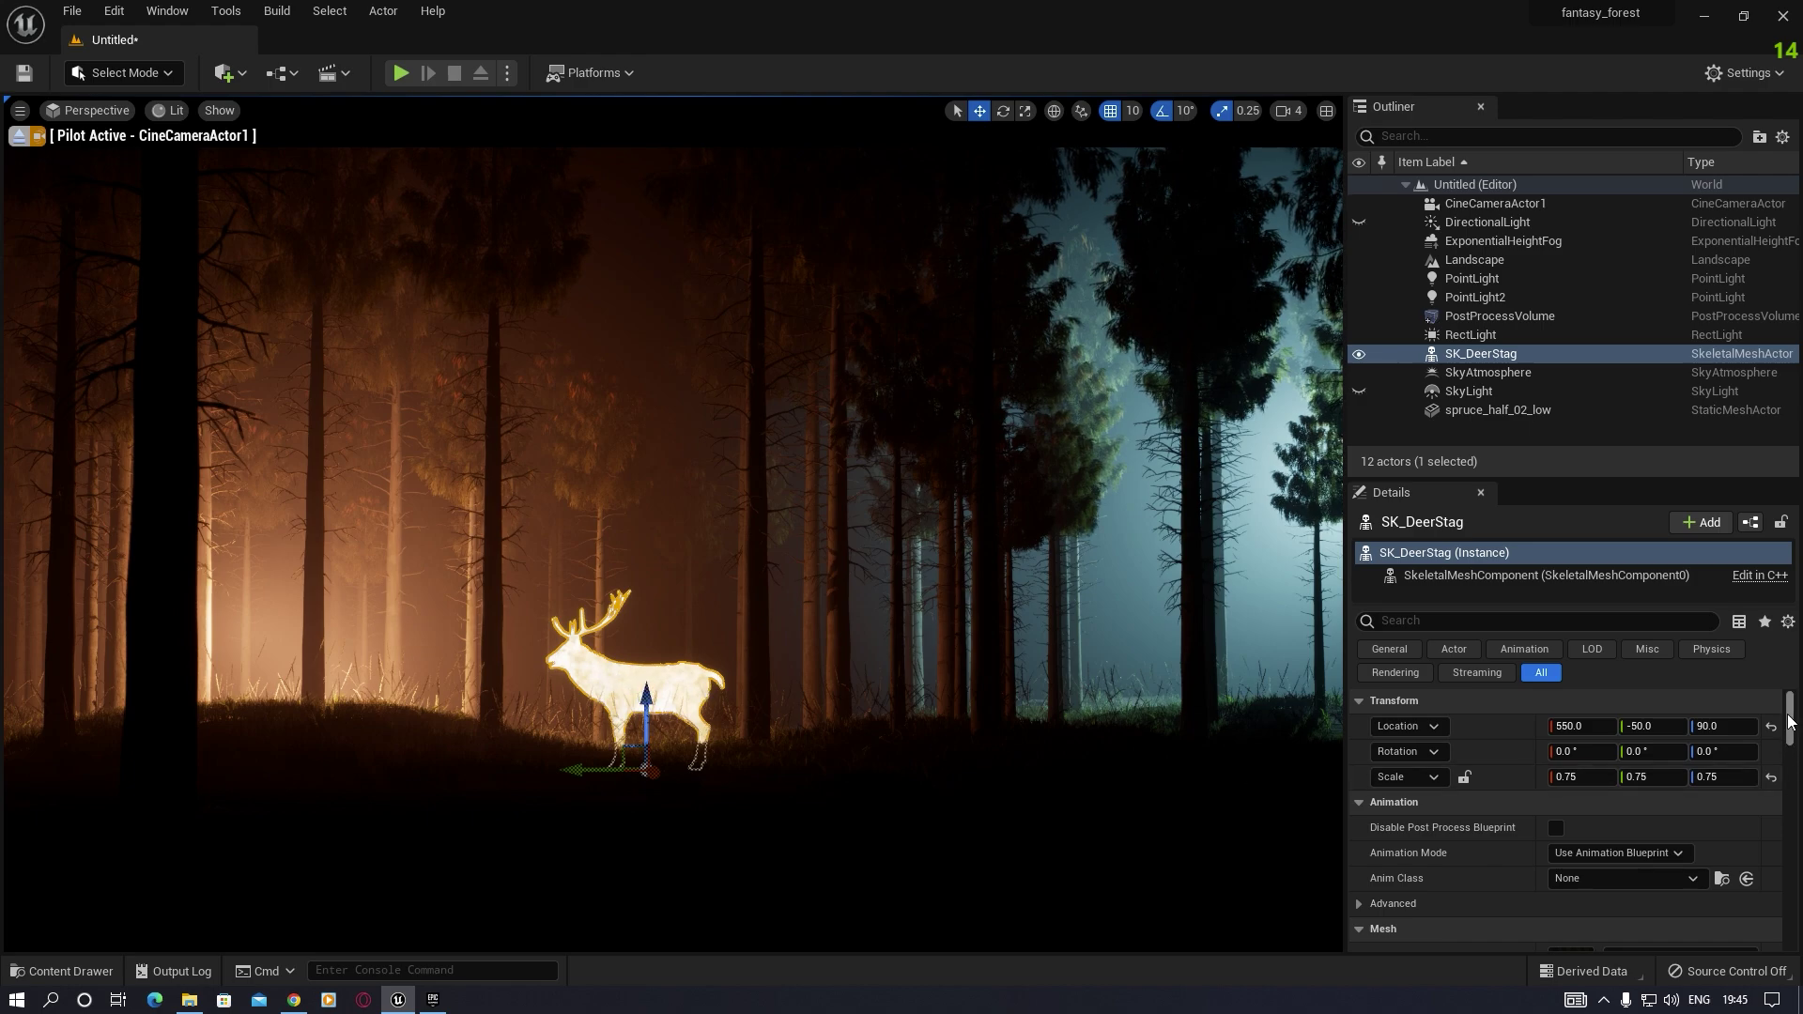
{"action": "left_click_drag", "start_coordinate": [1789, 721], "coordinate": [1790, 740]}
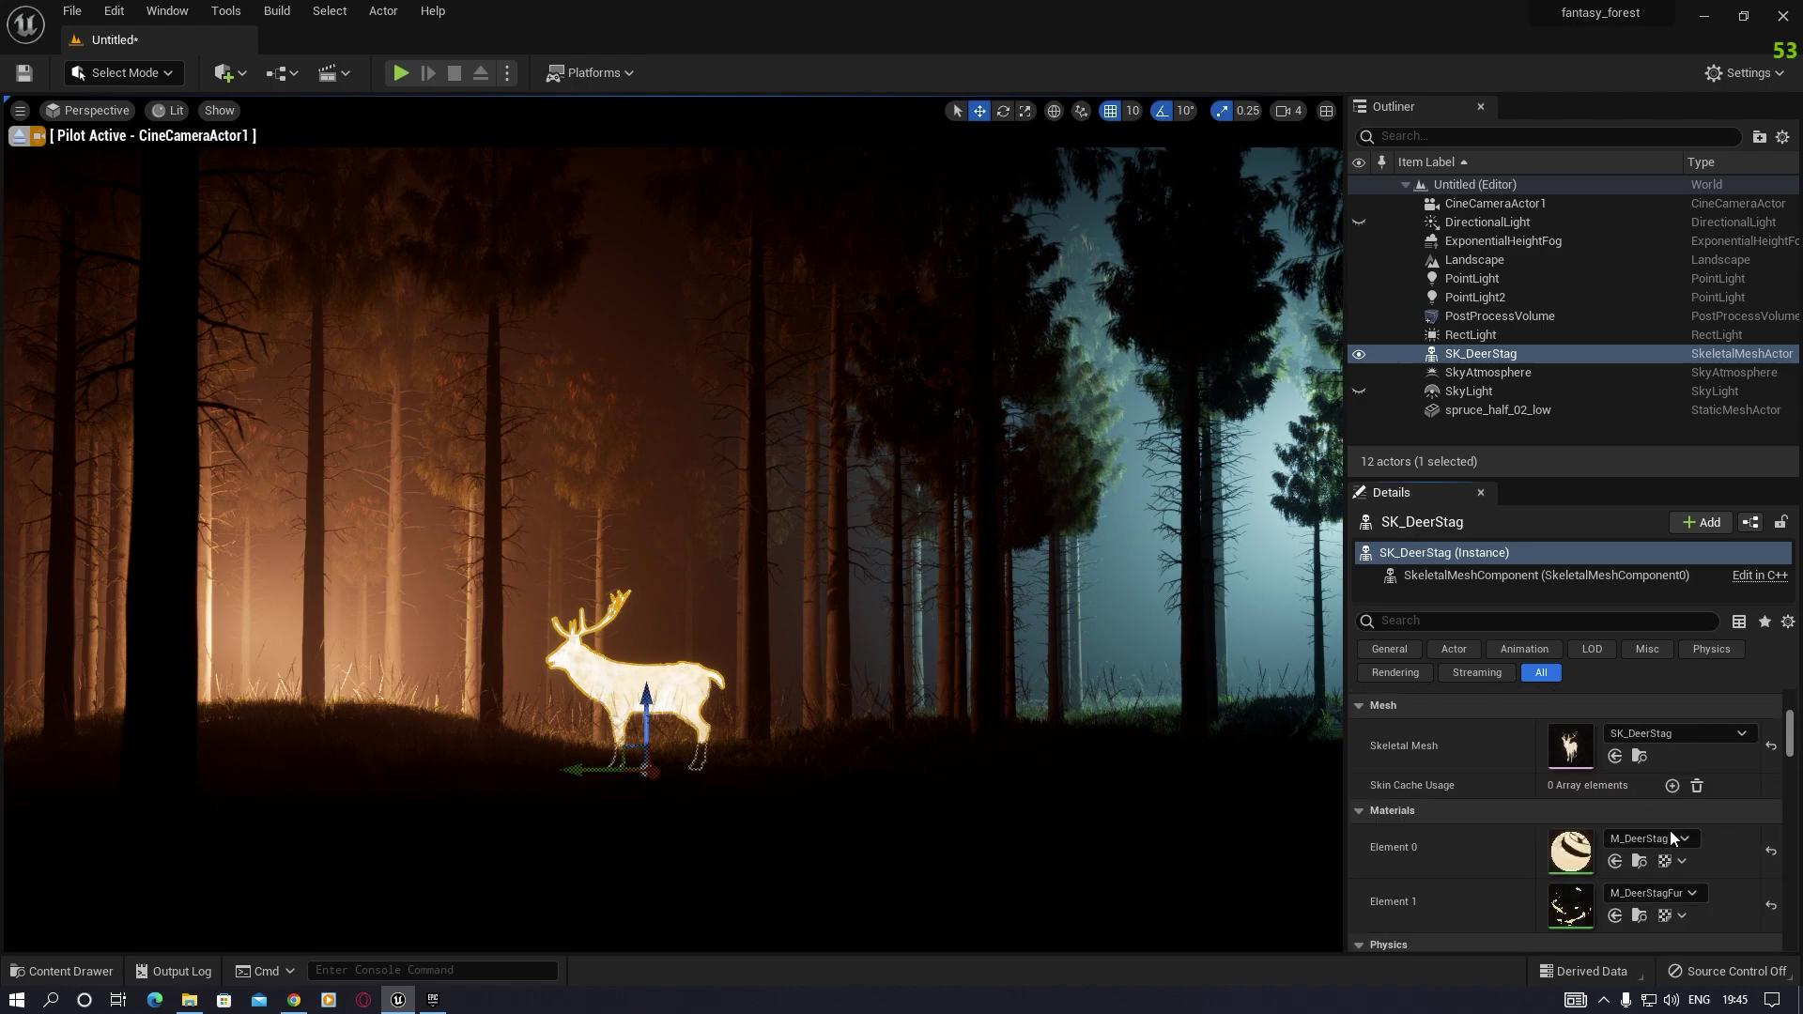
{"action": "double_click", "coordinate": [1573, 857]}
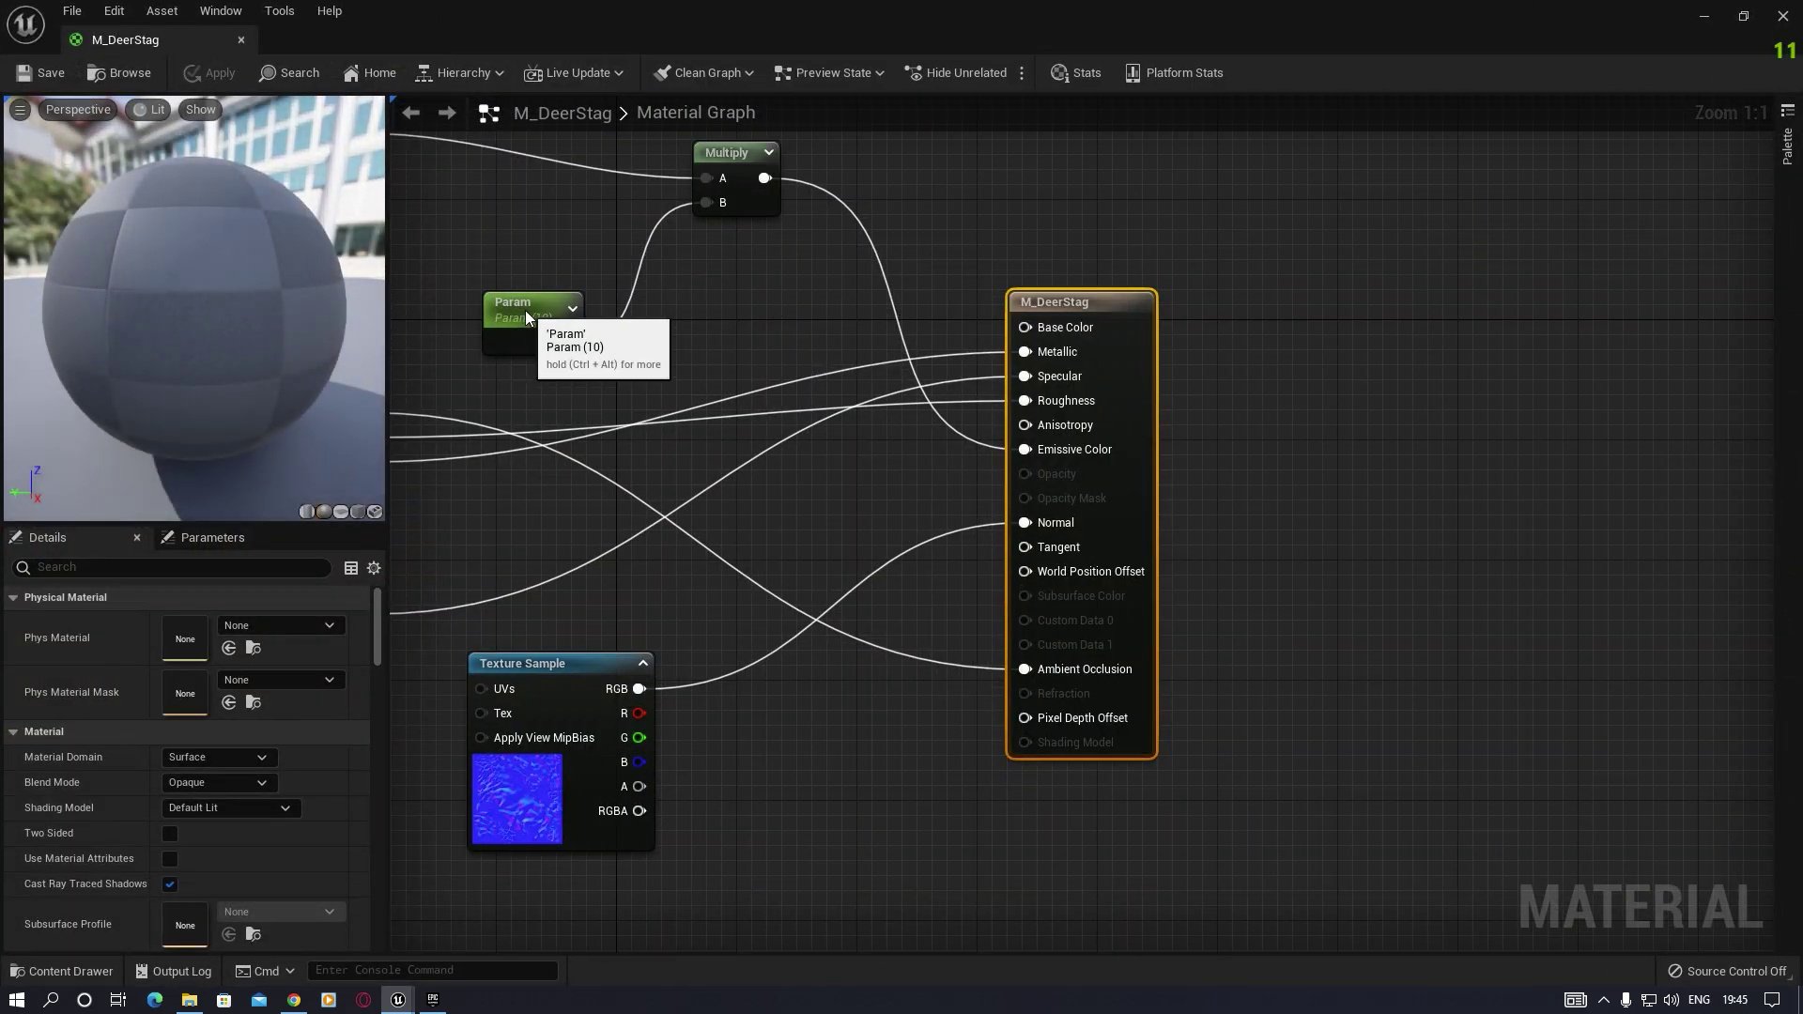
{"action": "left_click", "coordinate": [526, 310]}
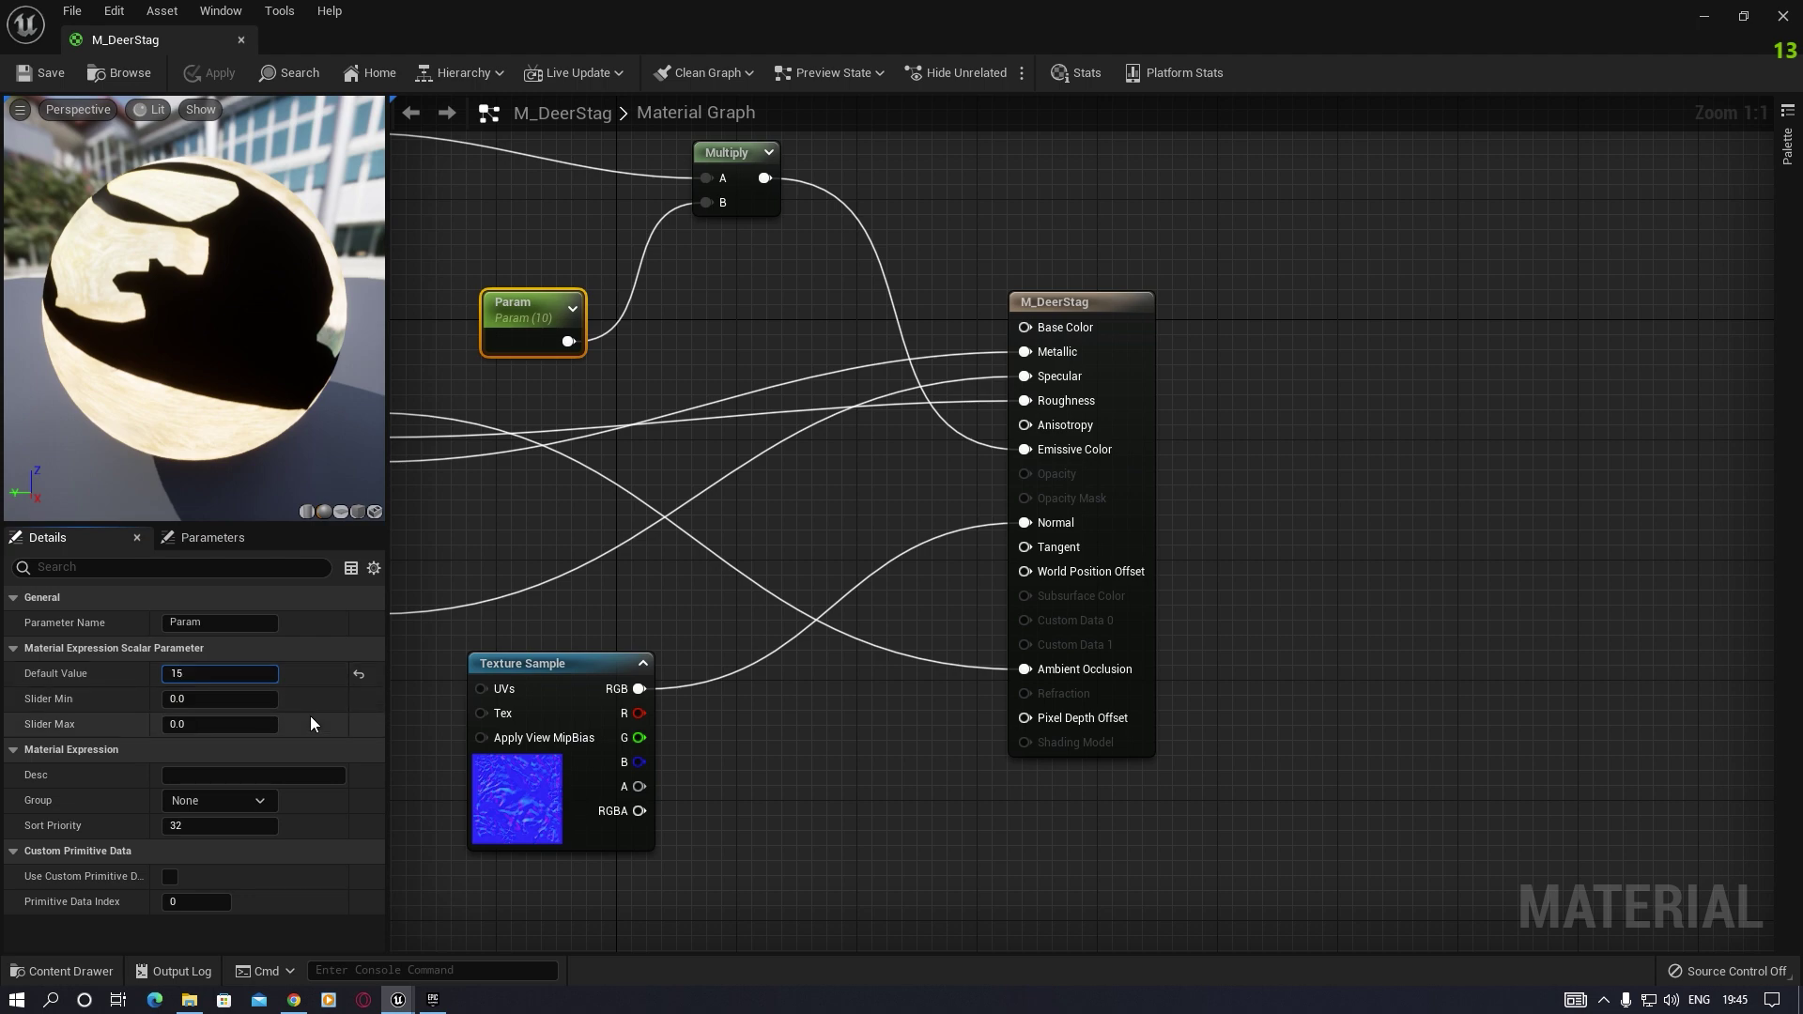
{"action": "key", "text": "Return"}
{"action": "left_click", "coordinate": [49, 71]}
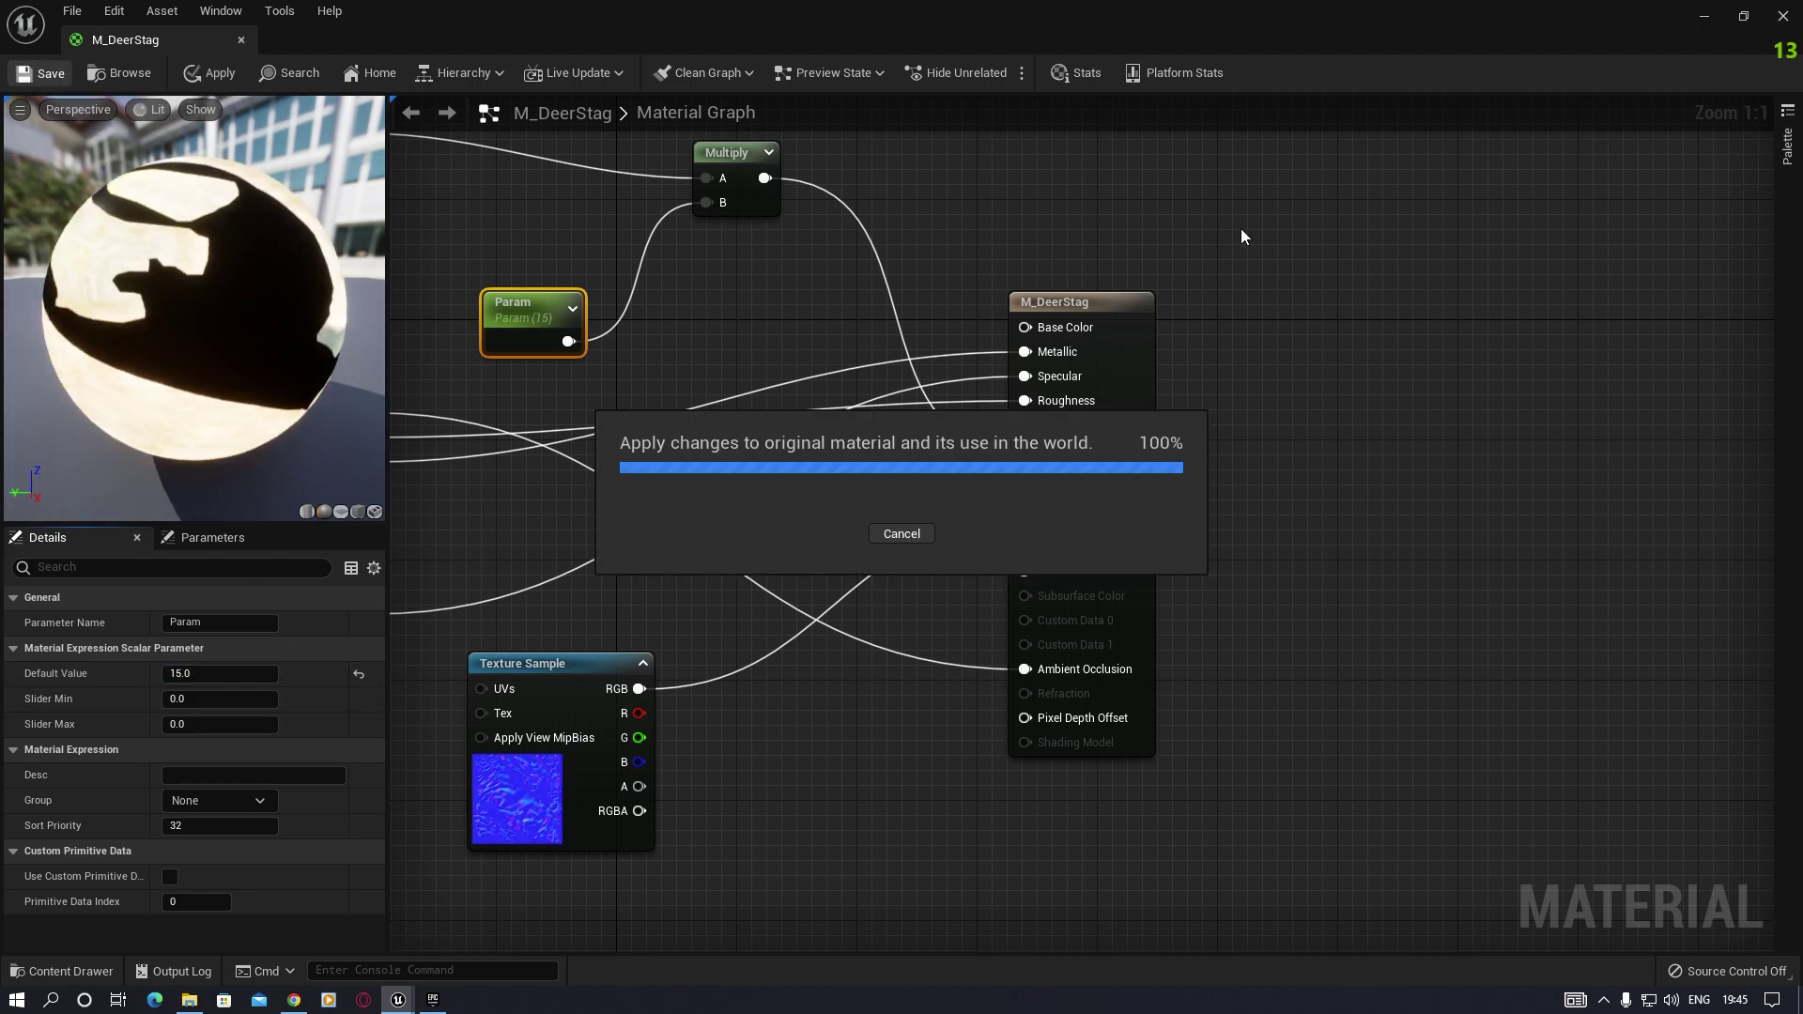
{"action": "left_click", "coordinate": [1784, 17]}
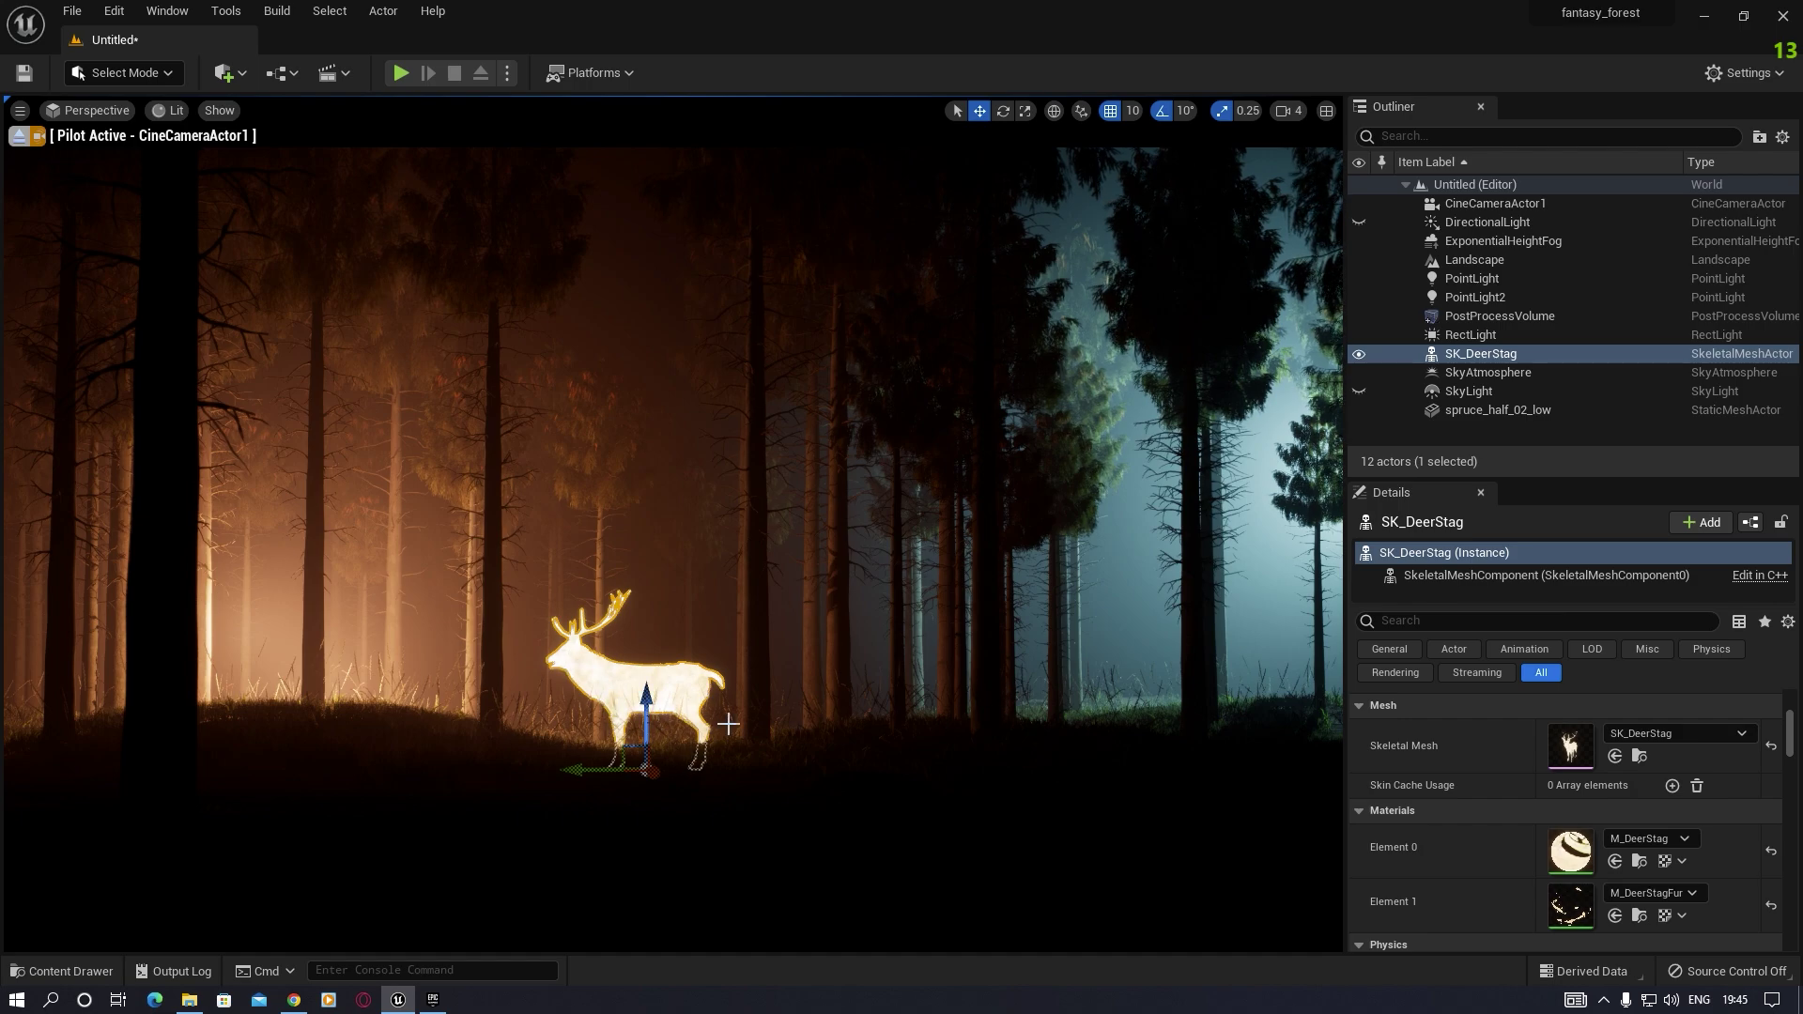
Step: Slightly reframe the piloted camera around the stag and add a level sequence saved as NewLevelSequence in the Content folder
{"action": "key", "text": "Escape"}
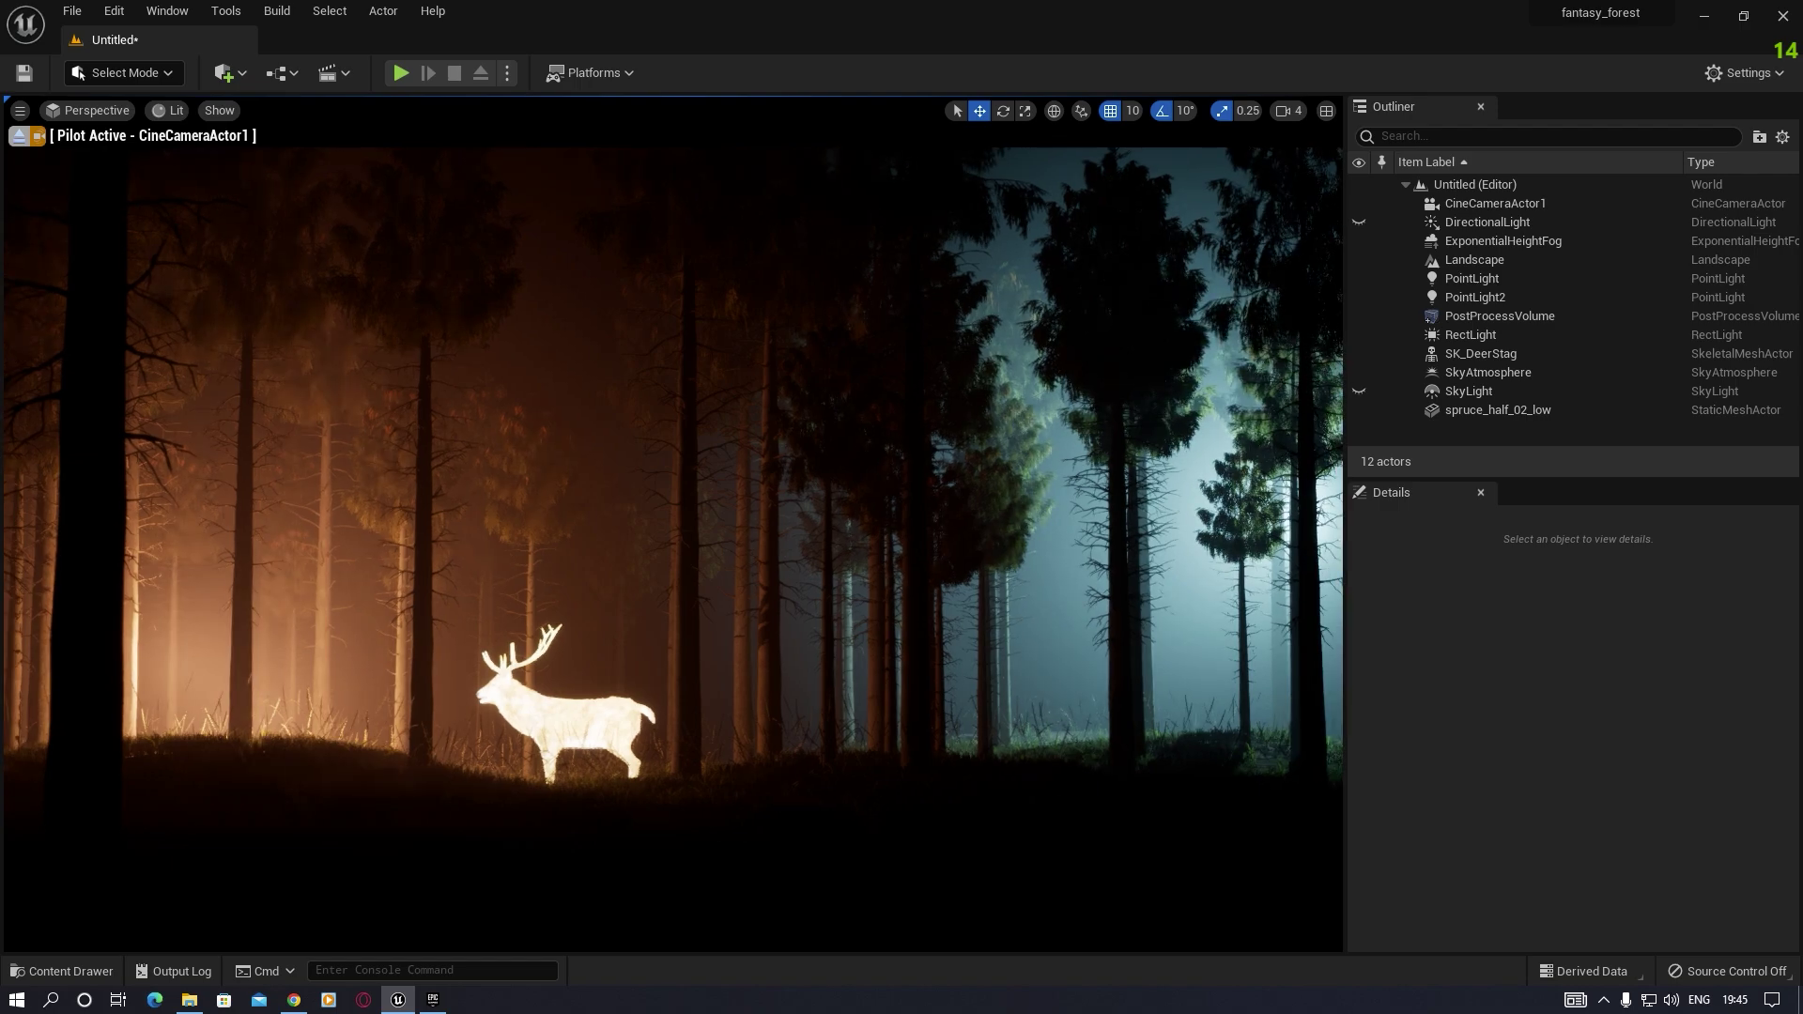
{"action": "right_click_drag", "start_coordinate": [870, 789], "coordinate": [914, 528]}
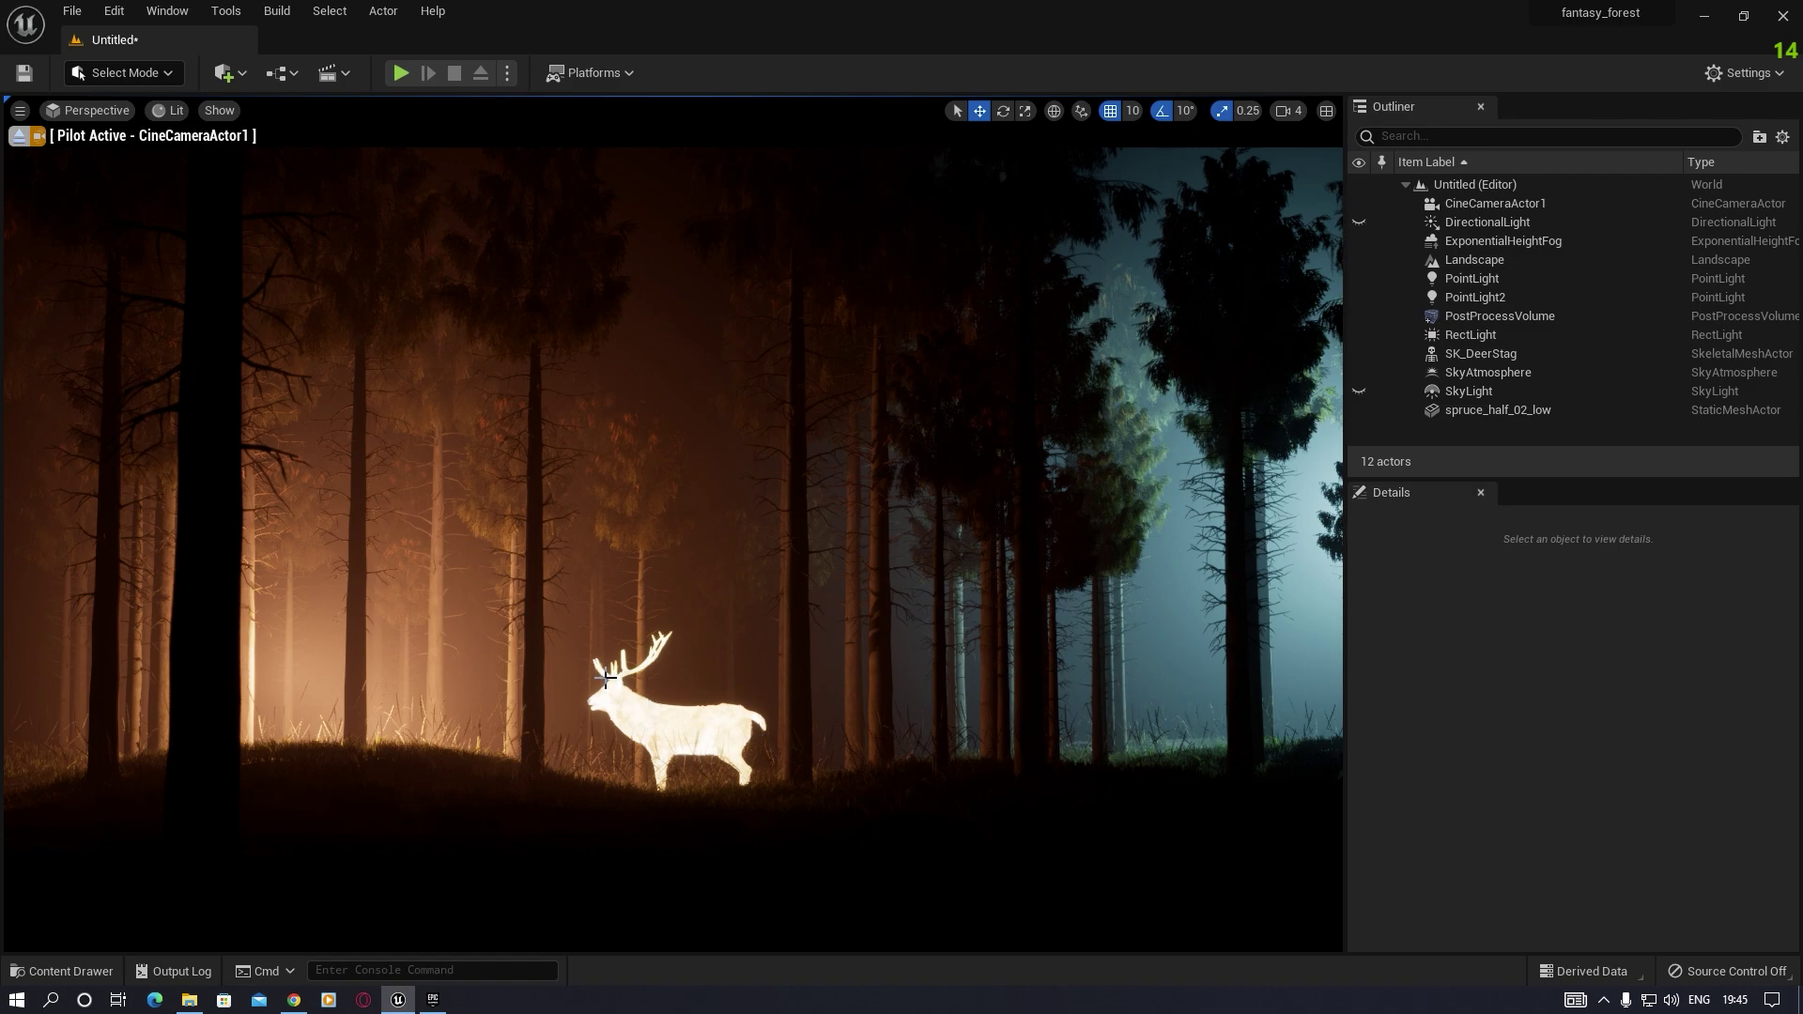
{"action": "left_click", "coordinate": [345, 78]}
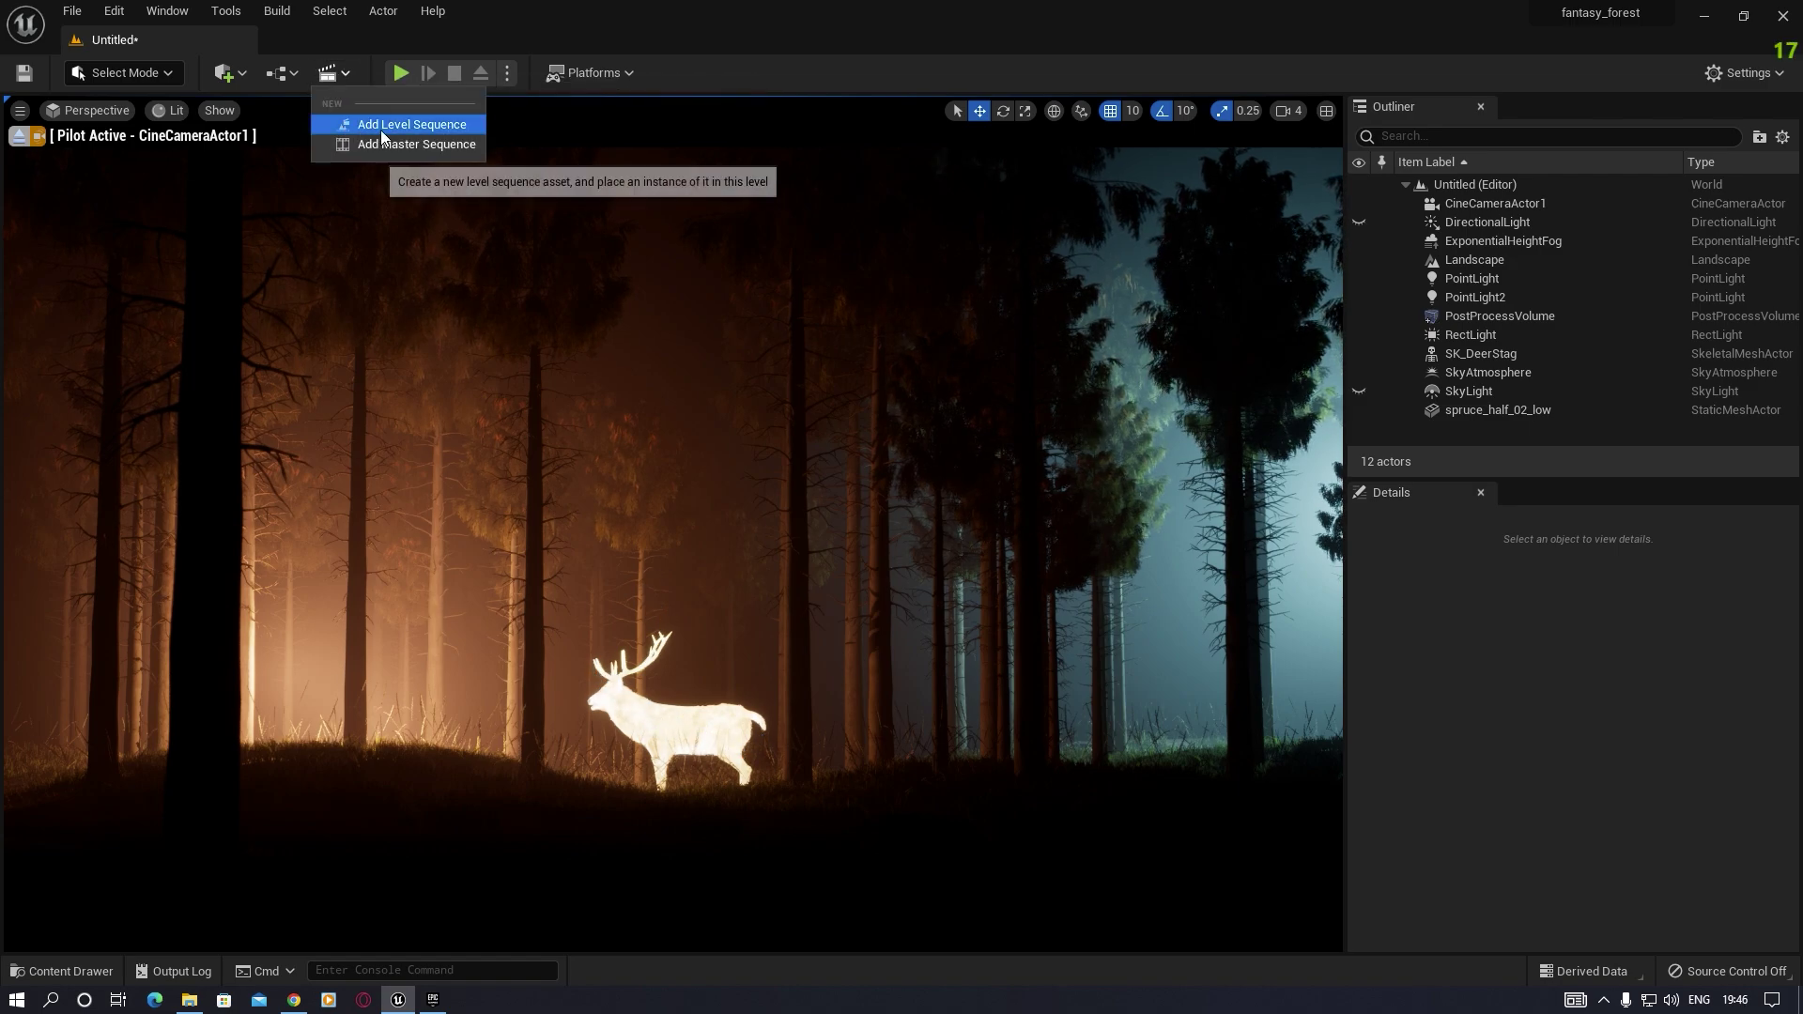
{"action": "left_click", "coordinate": [413, 125]}
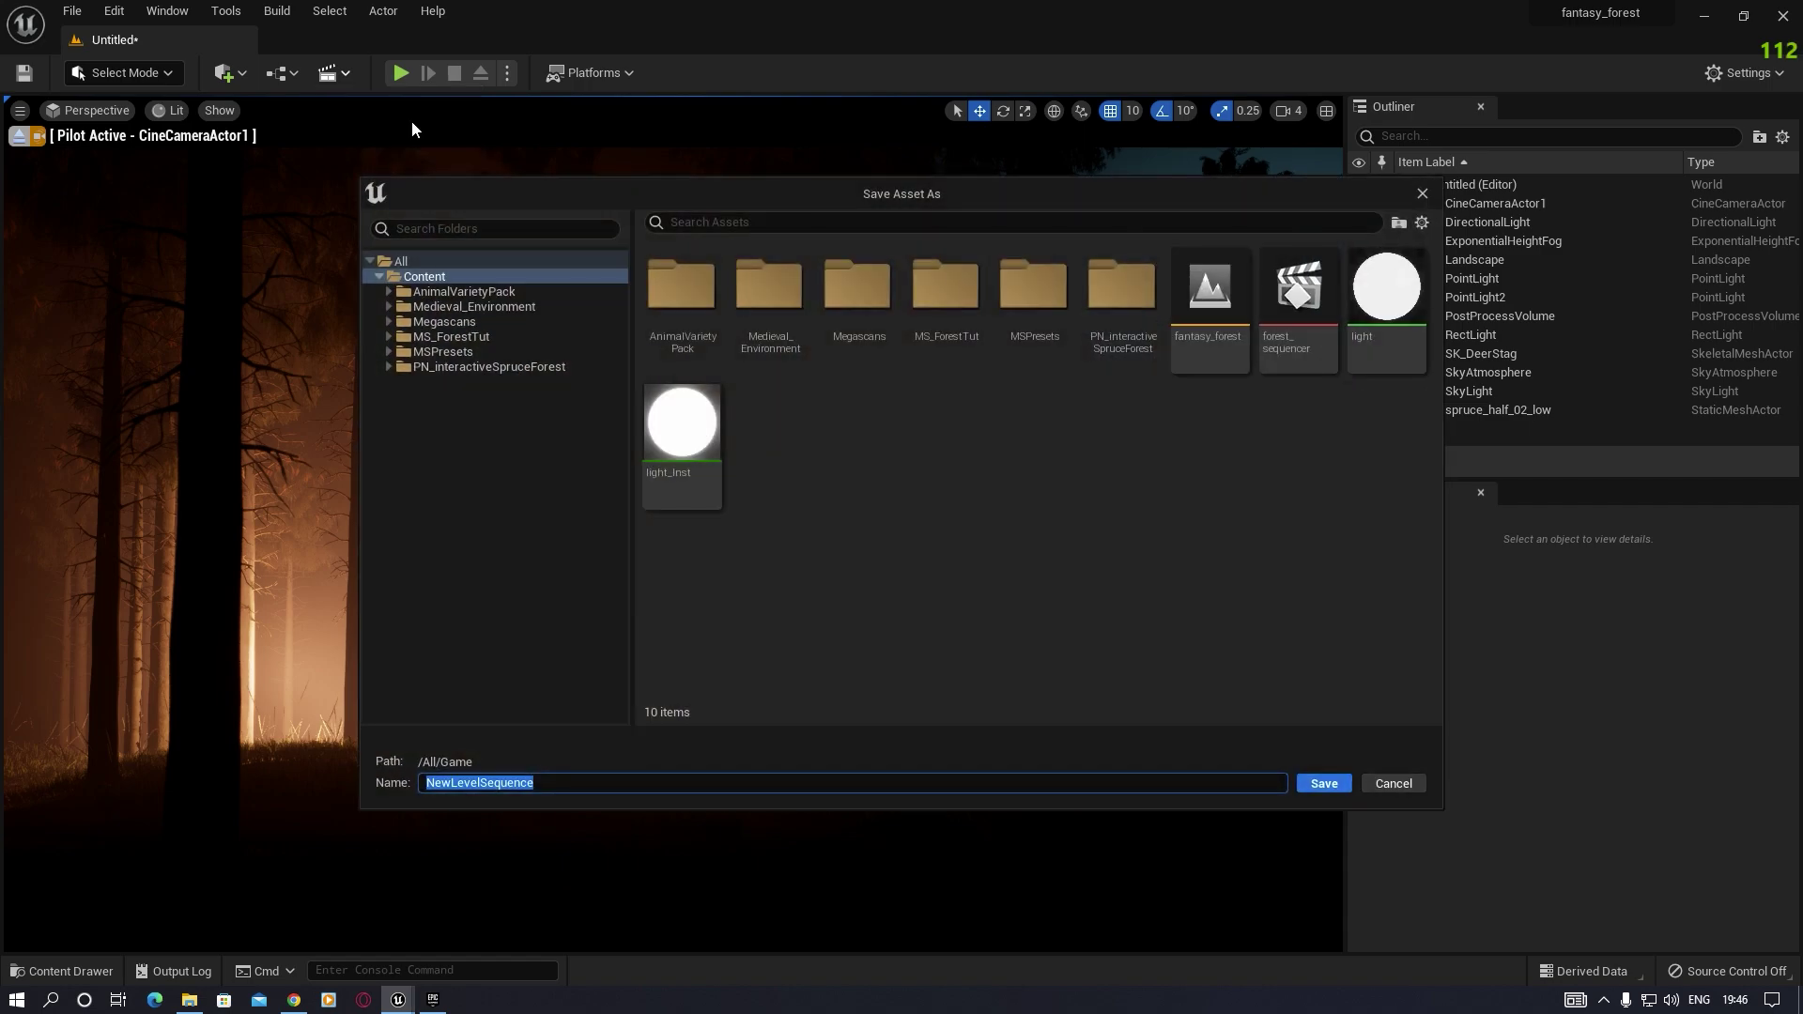
{"action": "left_click", "coordinate": [1326, 789]}
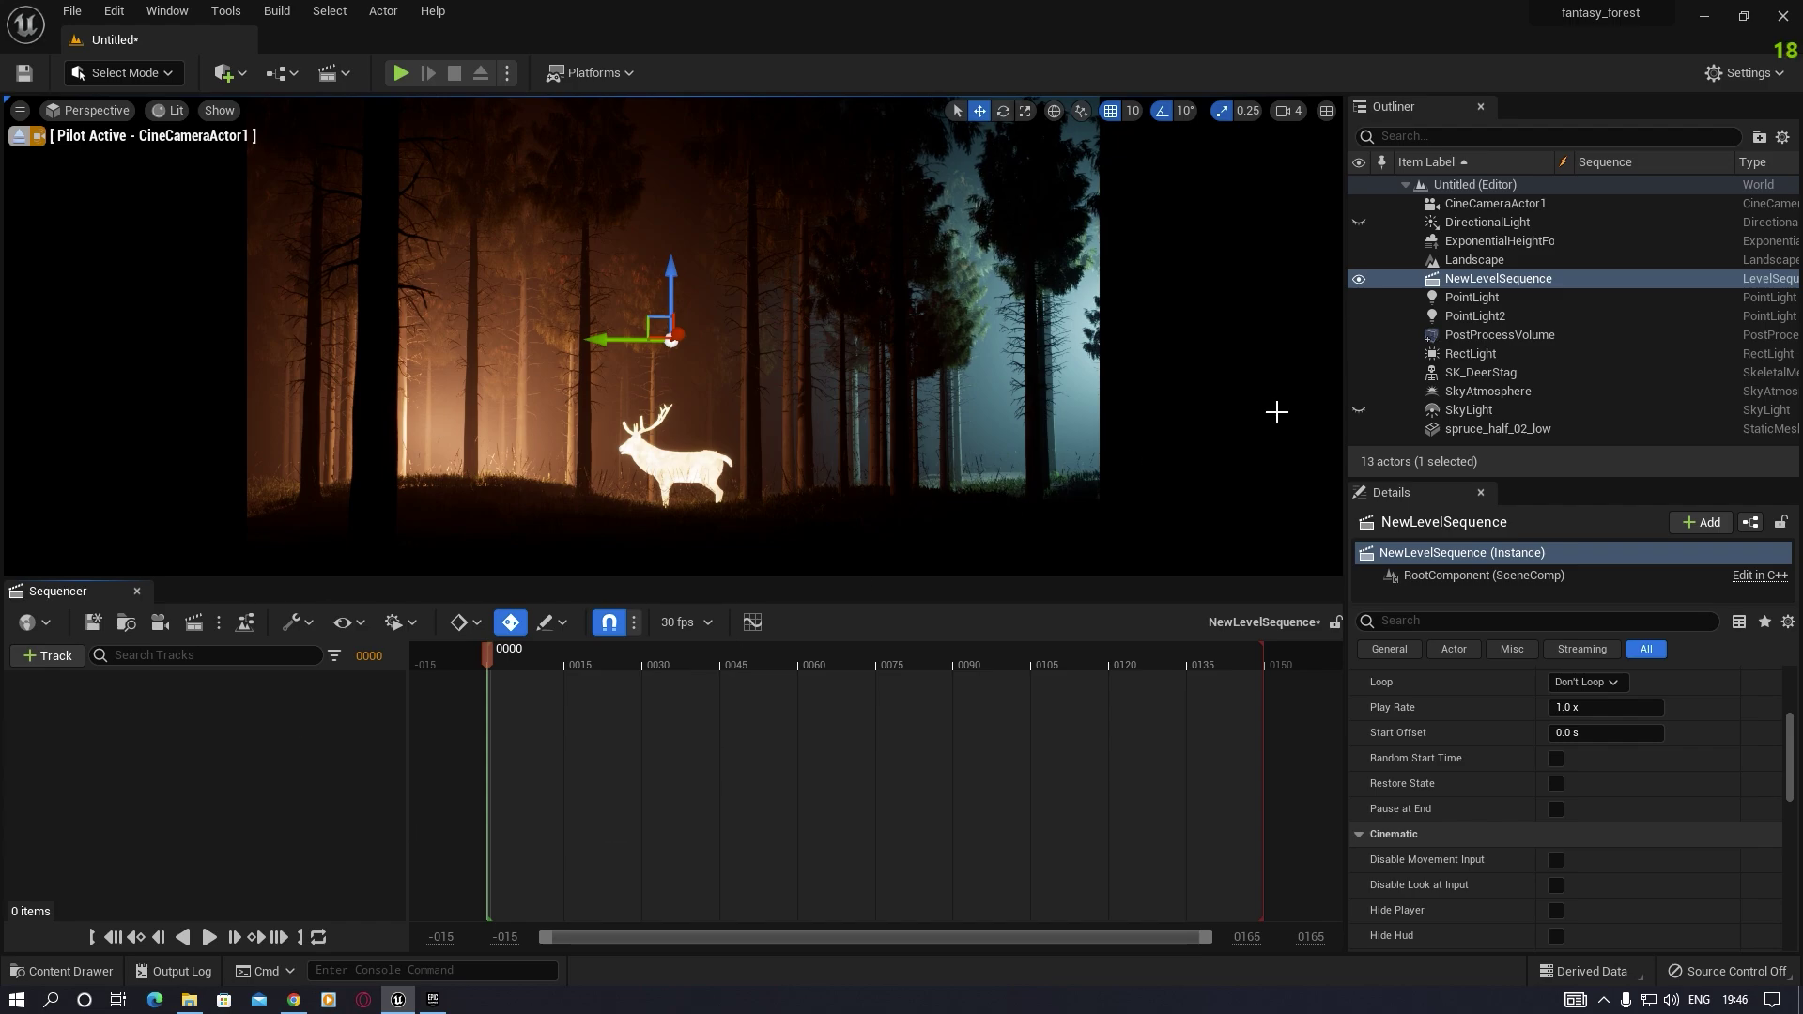
Step: Add CineCameraActor1 to the level sequence as a track with its camera cut, and collapse the camera track
{"action": "left_click", "coordinate": [1492, 204]}
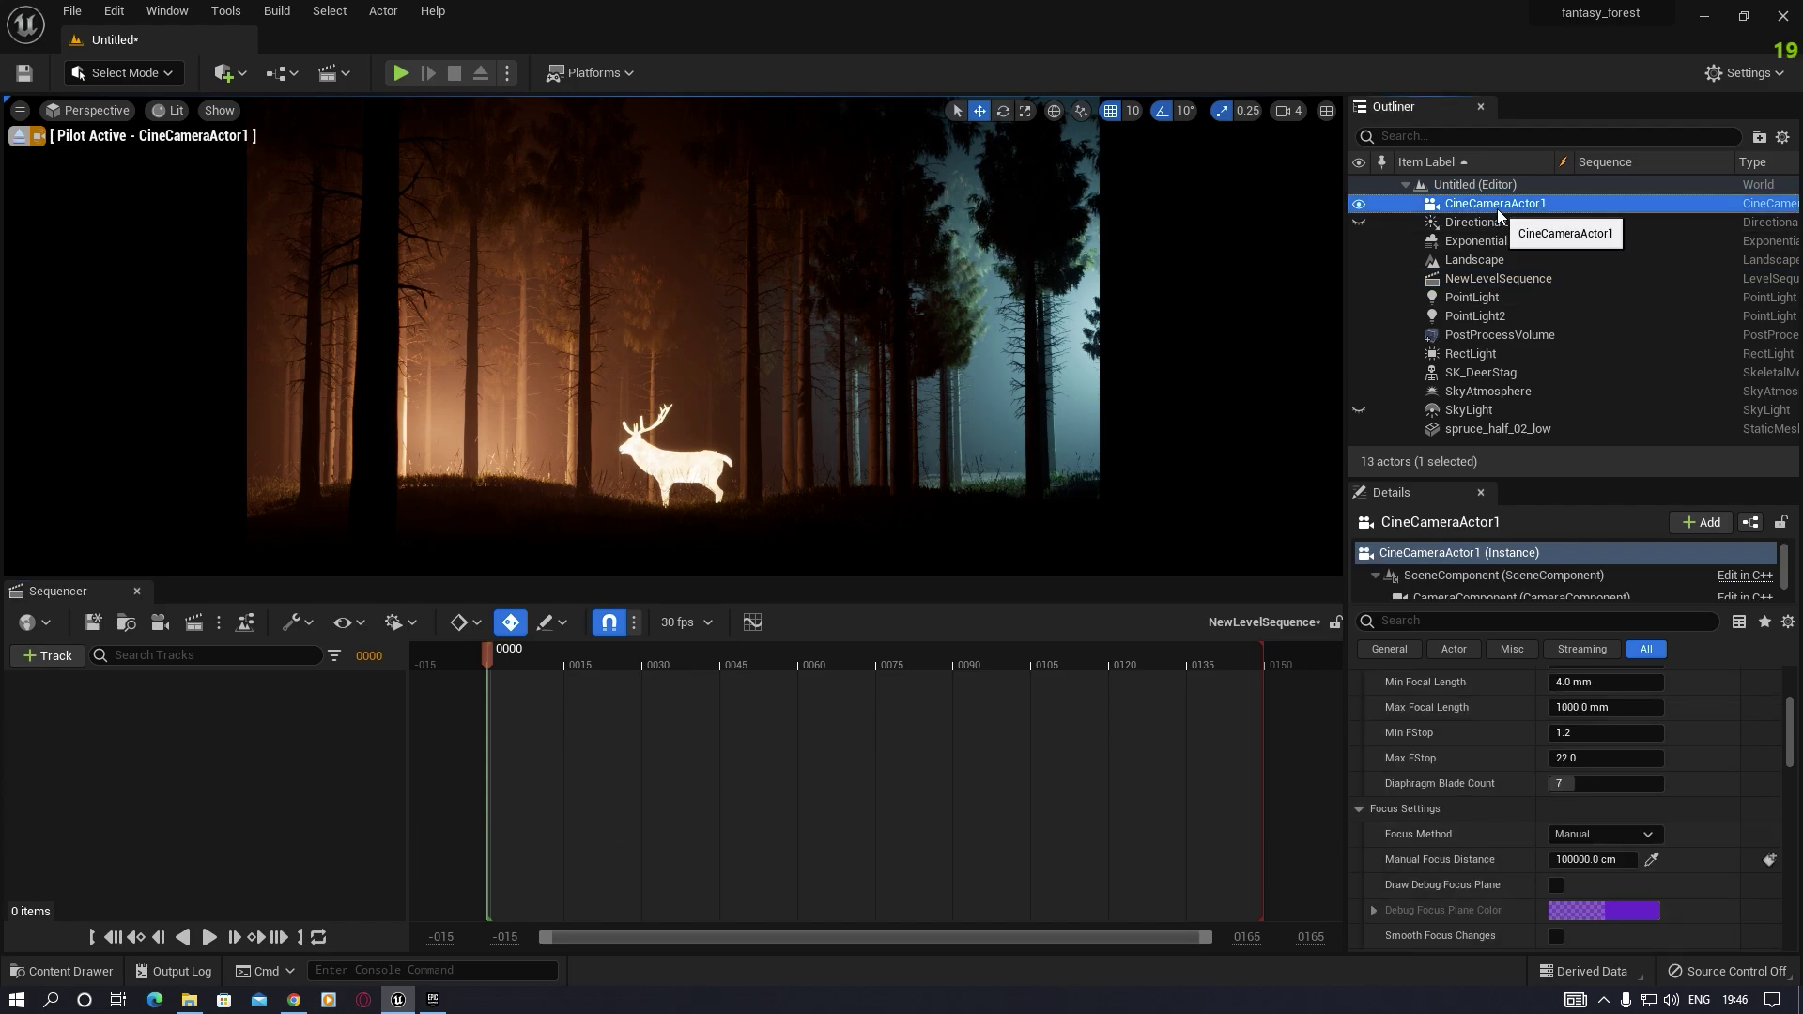
{"action": "left_click_drag", "start_coordinate": [1495, 204], "coordinate": [284, 762]}
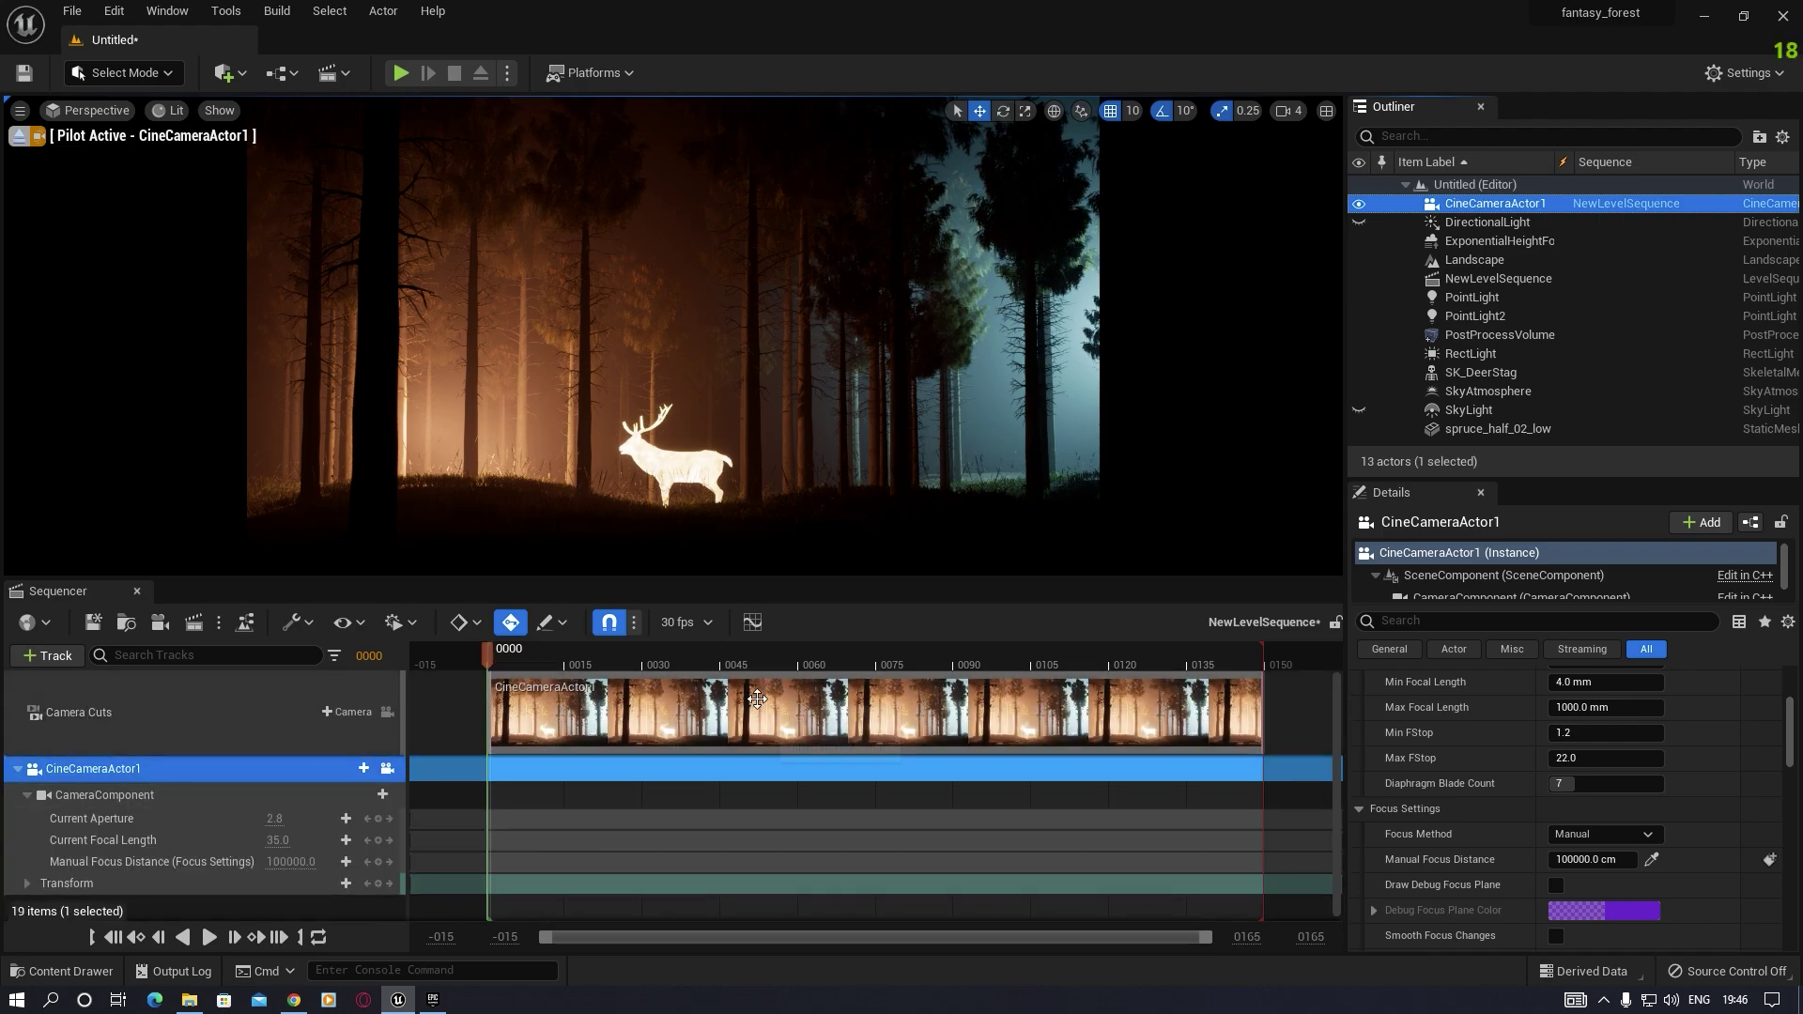
{"action": "left_click", "coordinate": [19, 770]}
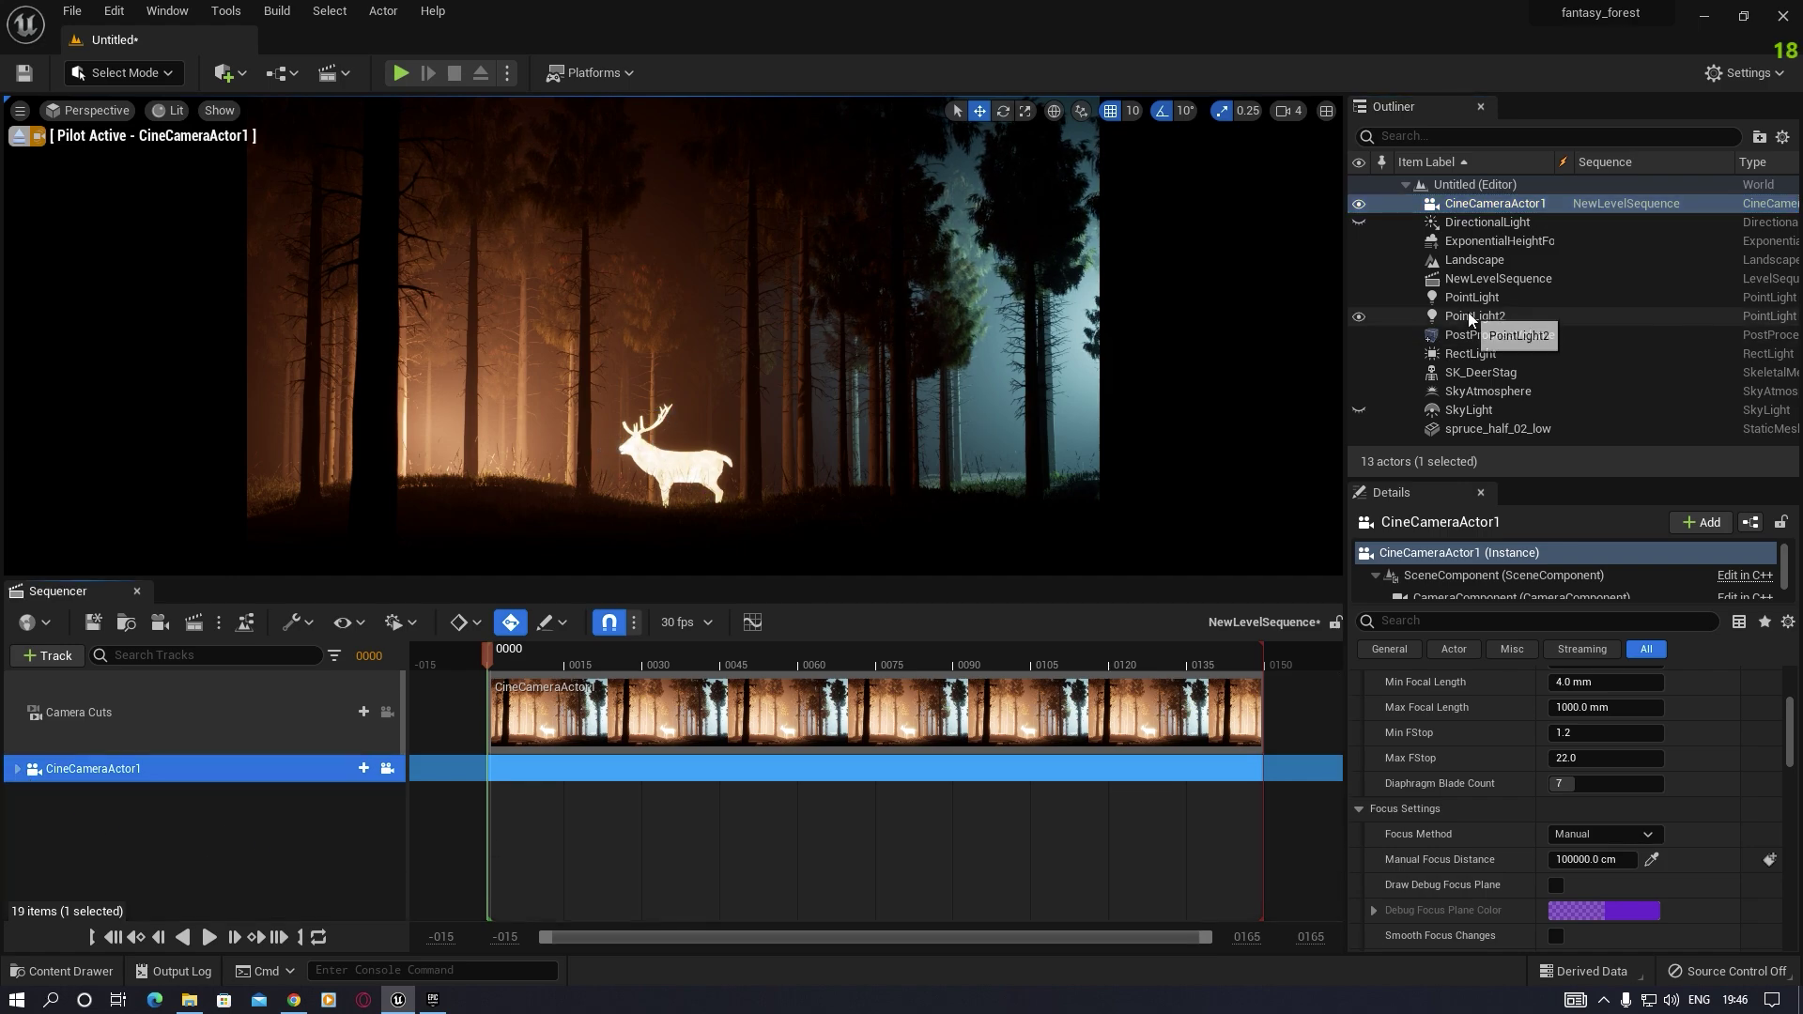
Step: Add SK_DeerStag to the level sequence and give it the ANIM_DeerStag_IdleLookAround animation
{"action": "left_click", "coordinate": [1469, 374]}
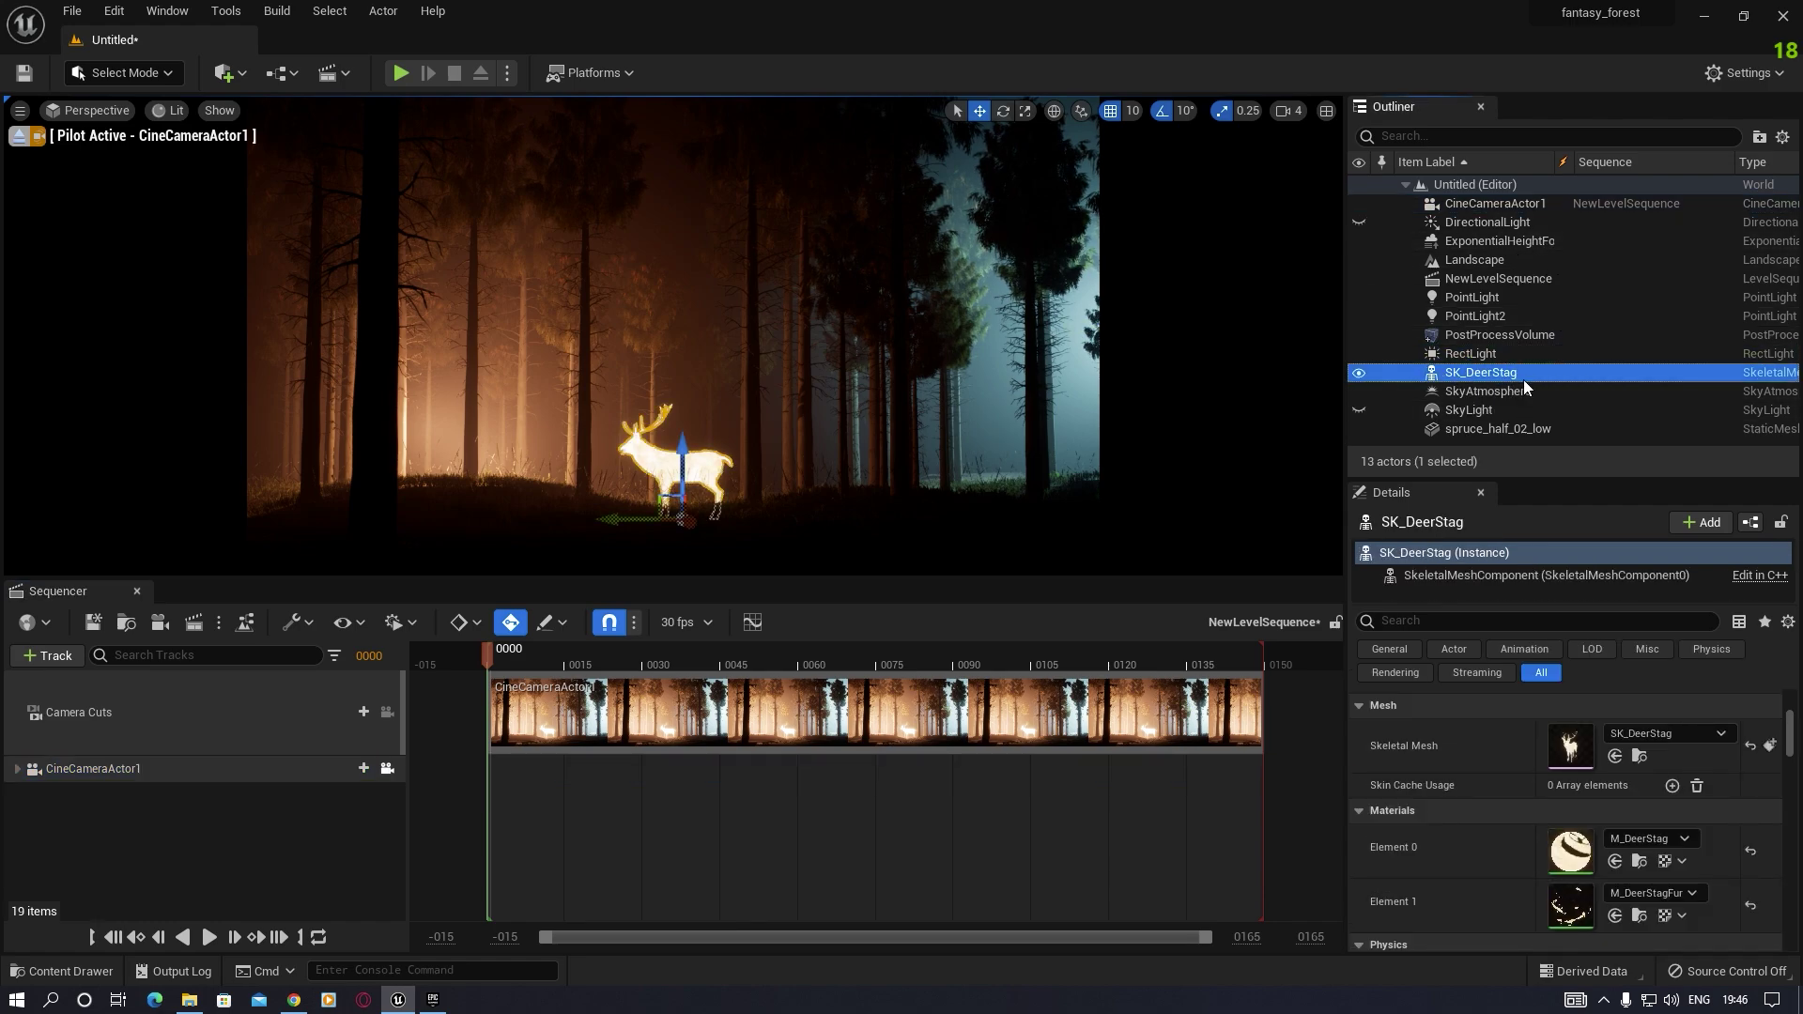
{"action": "left_click_drag", "start_coordinate": [1510, 374], "coordinate": [69, 817]}
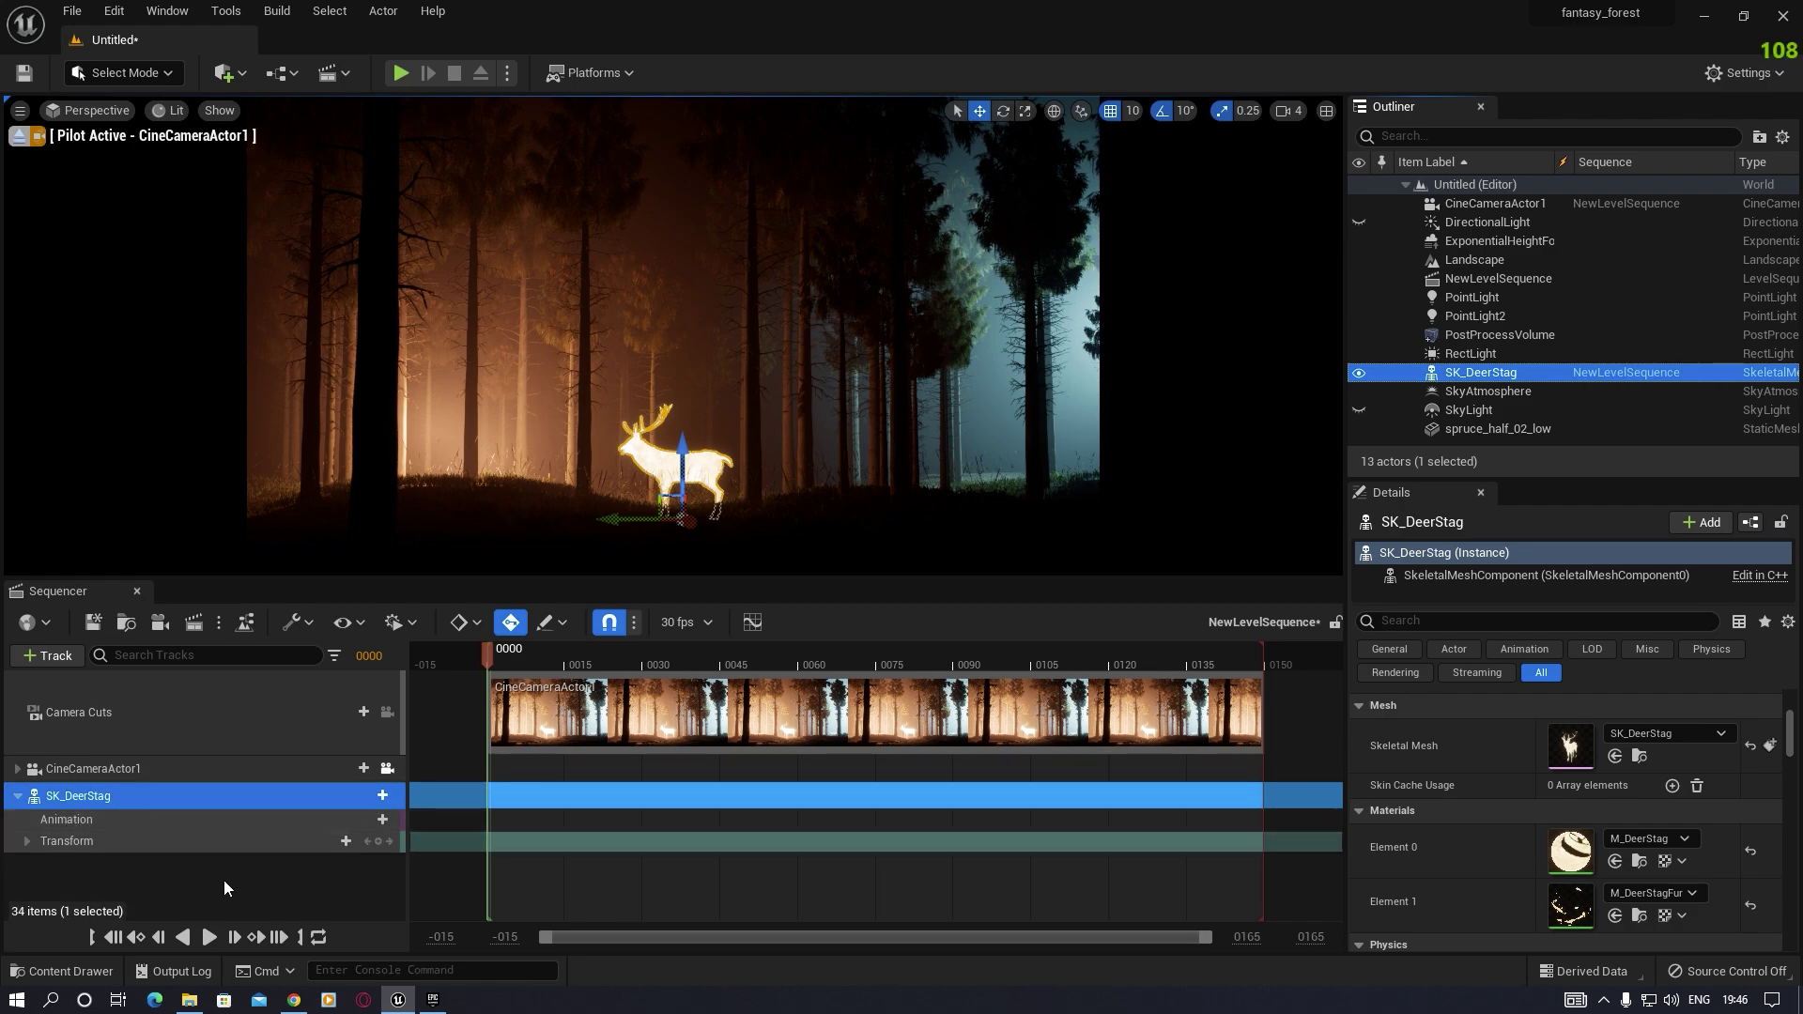
{"action": "left_click", "coordinate": [338, 817]}
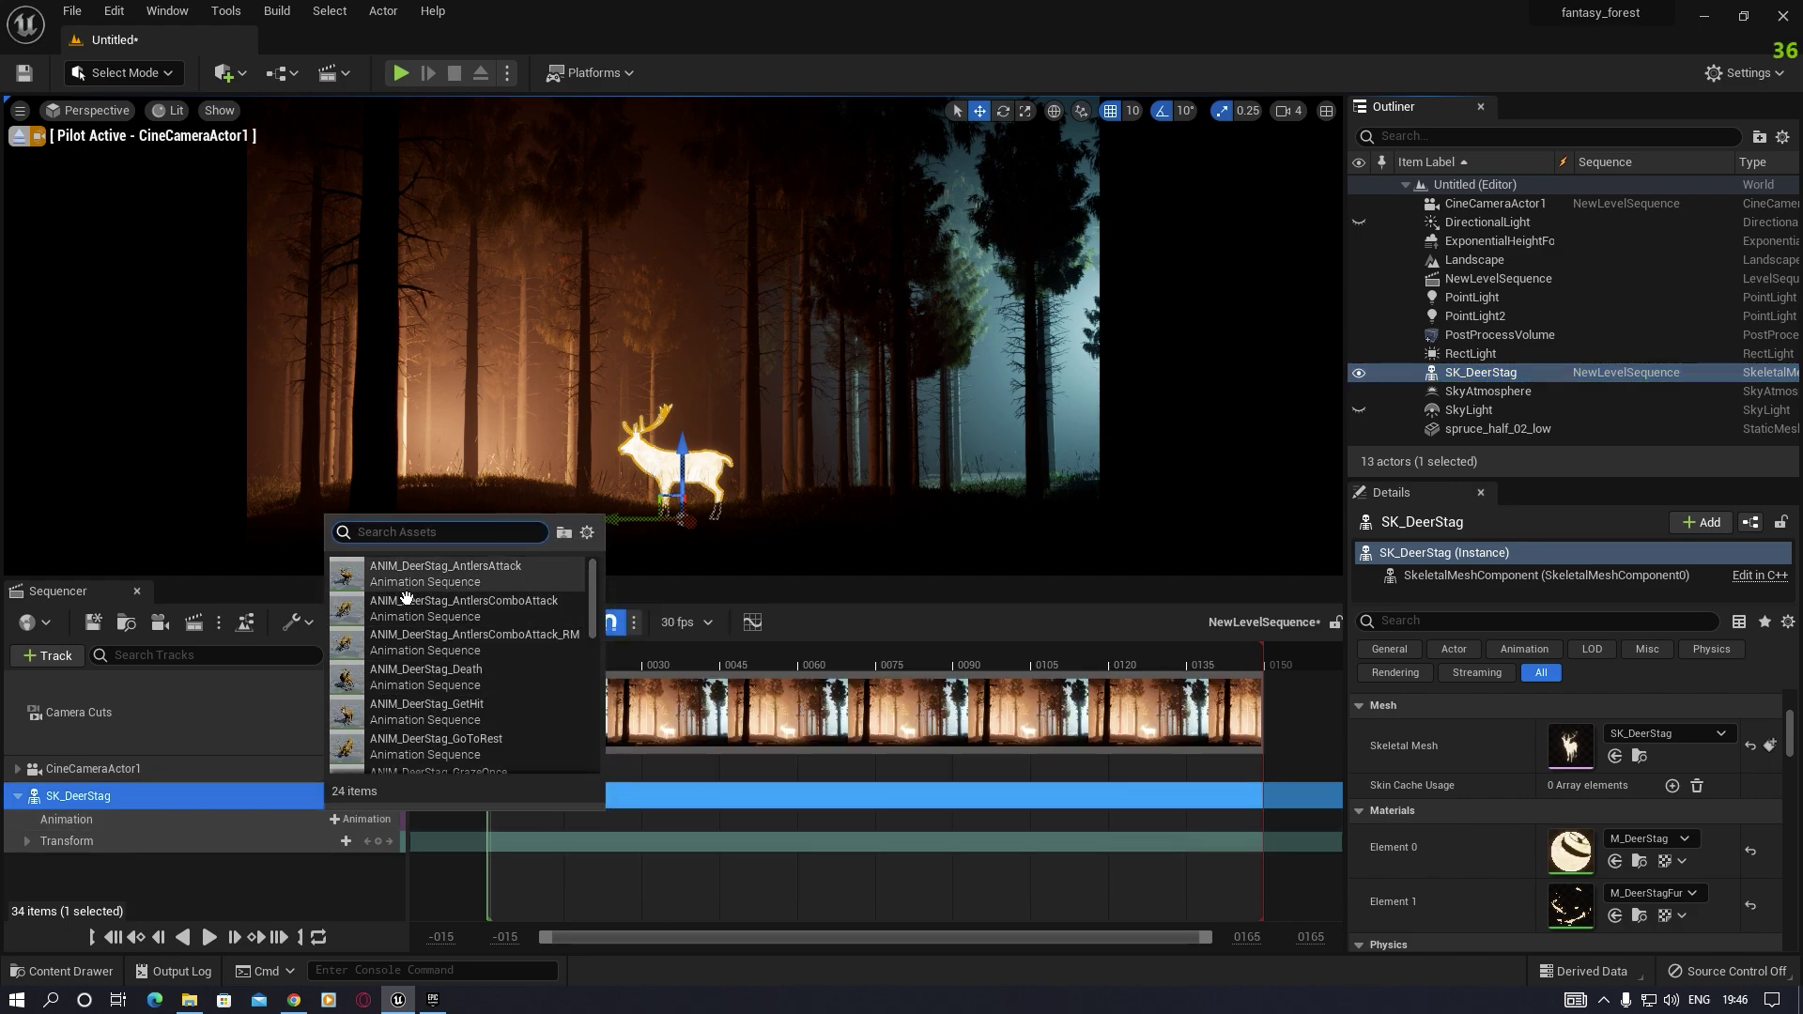
{"action": "left_click_drag", "start_coordinate": [594, 577], "coordinate": [590, 611]}
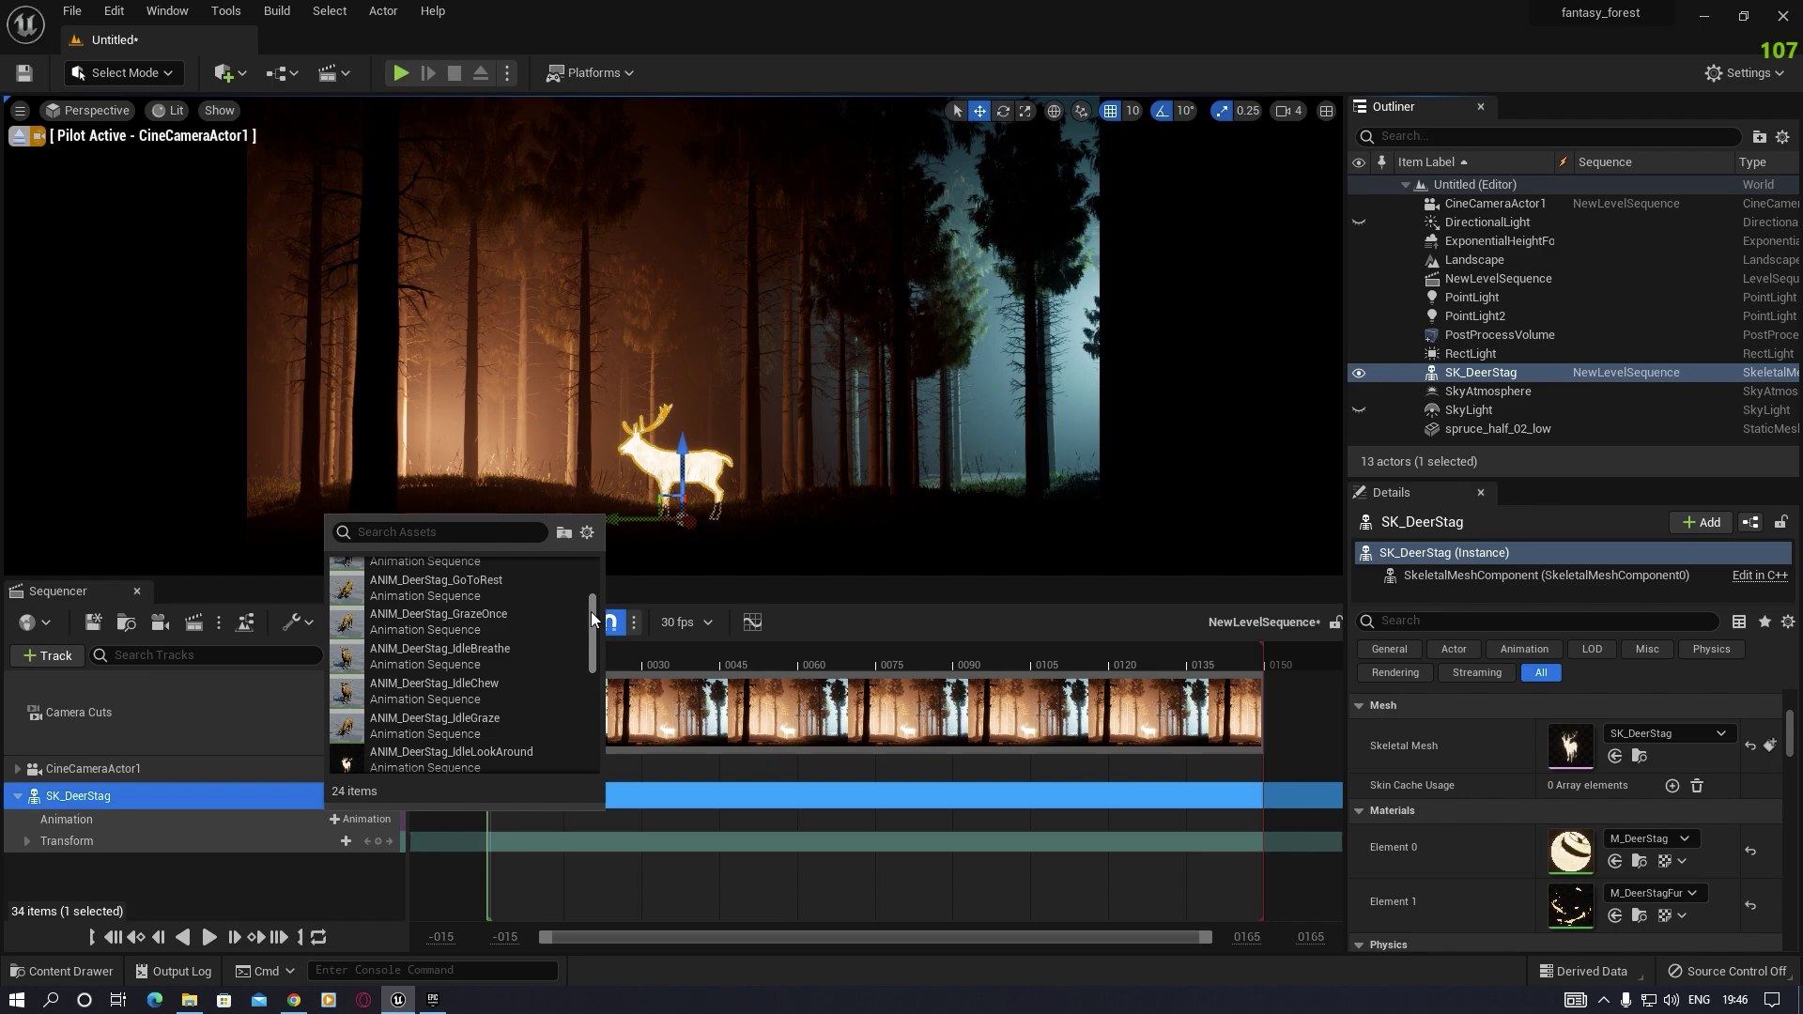
{"action": "left_click_drag", "start_coordinate": [590, 611], "coordinate": [590, 629]}
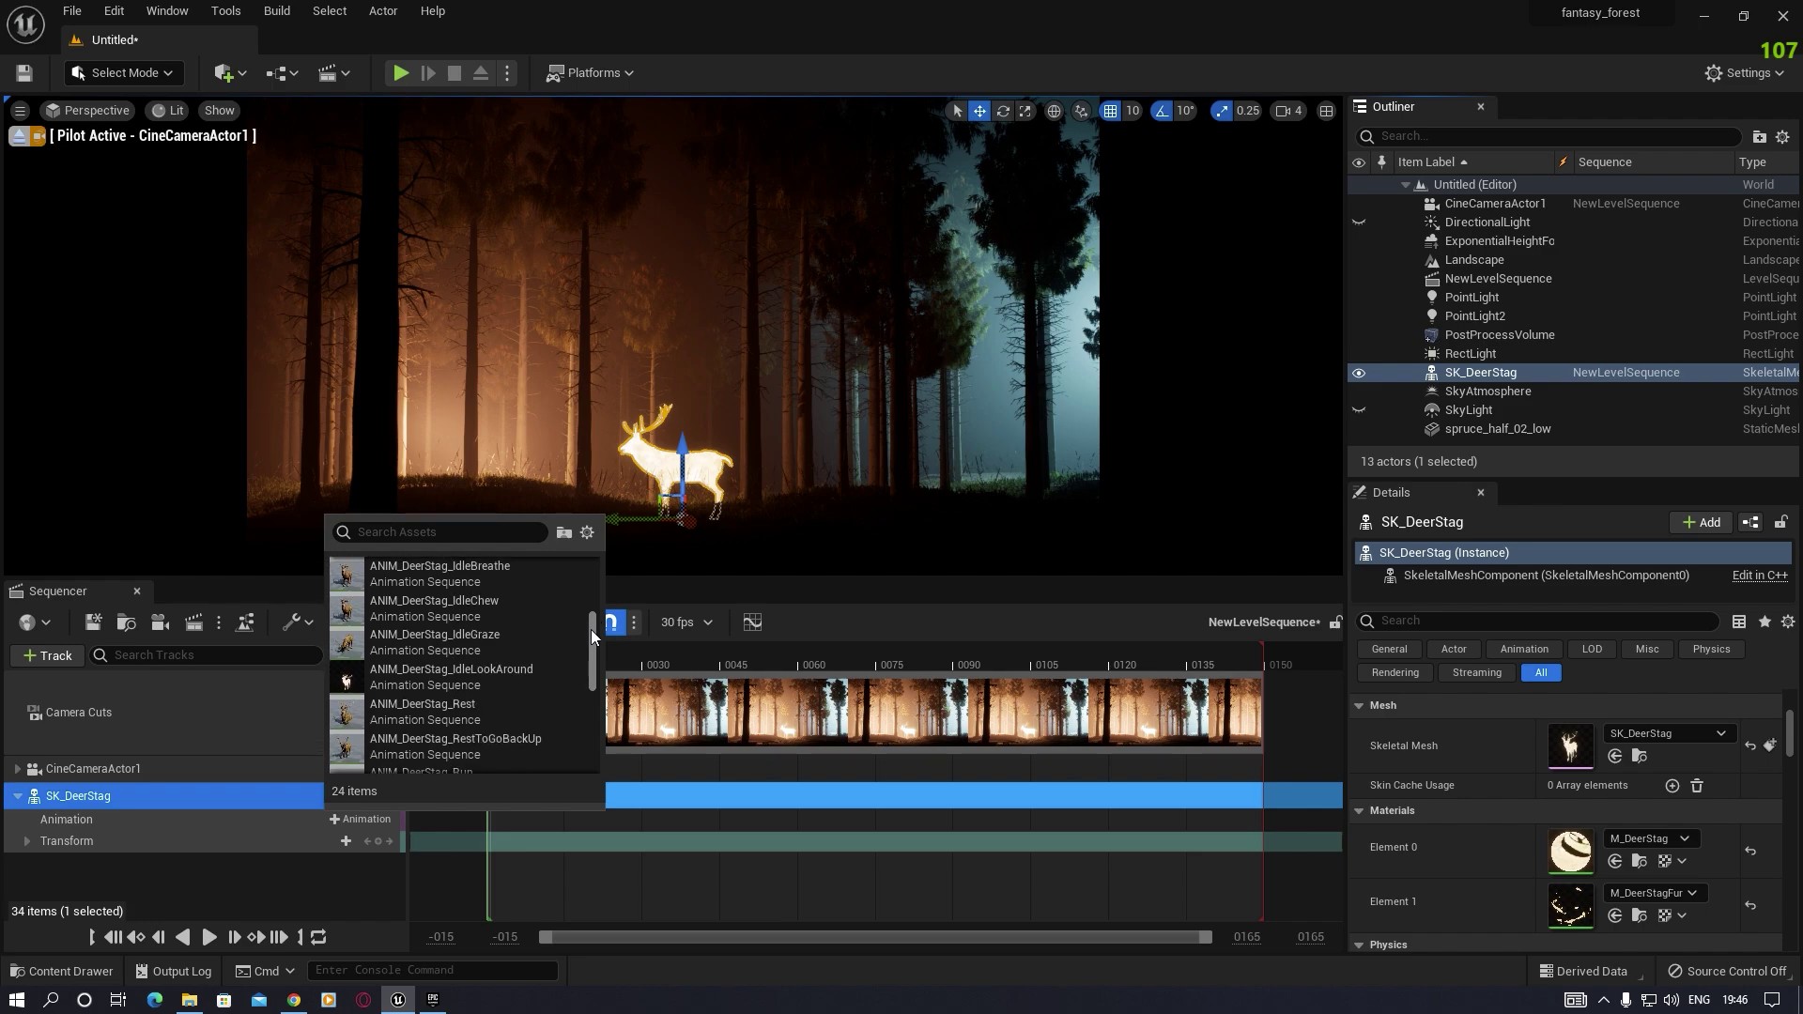
{"action": "left_click", "coordinate": [461, 677]}
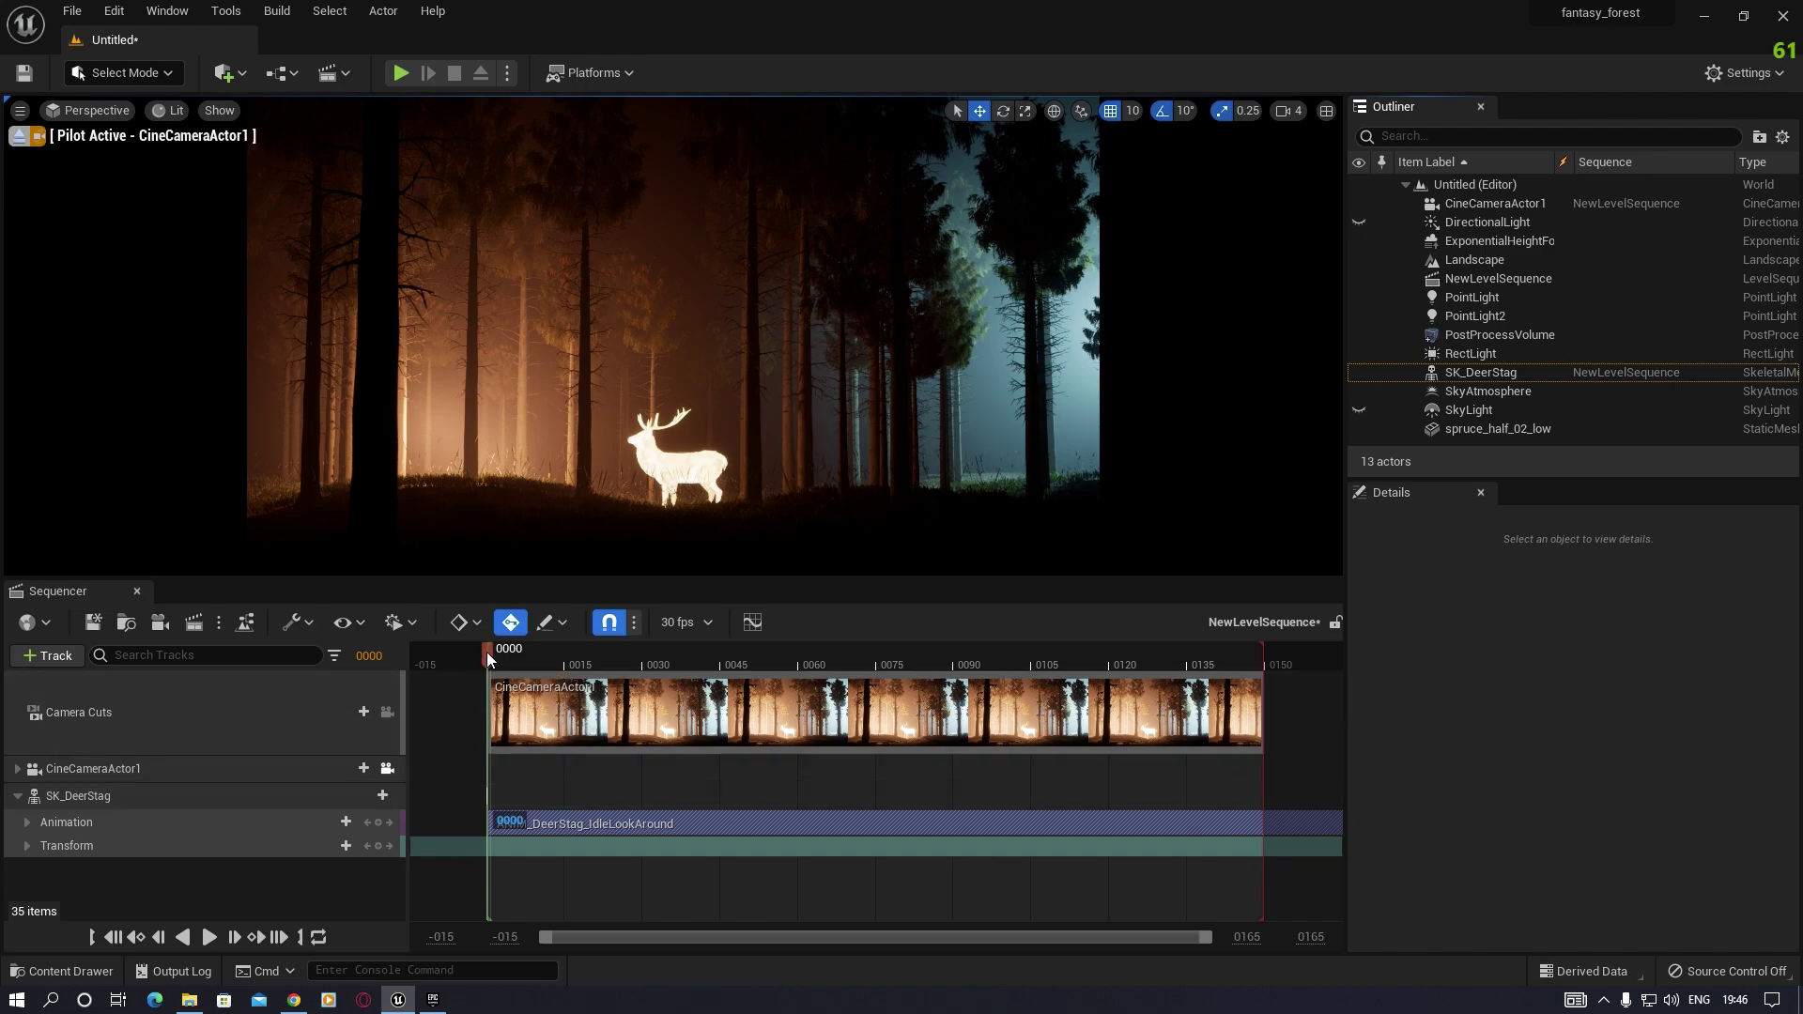
Step: Play and scrub through the sequence to preview the stag's animation
{"action": "left_click_drag", "start_coordinate": [487, 658], "coordinate": [704, 777]}
{"action": "key", "text": "space"}
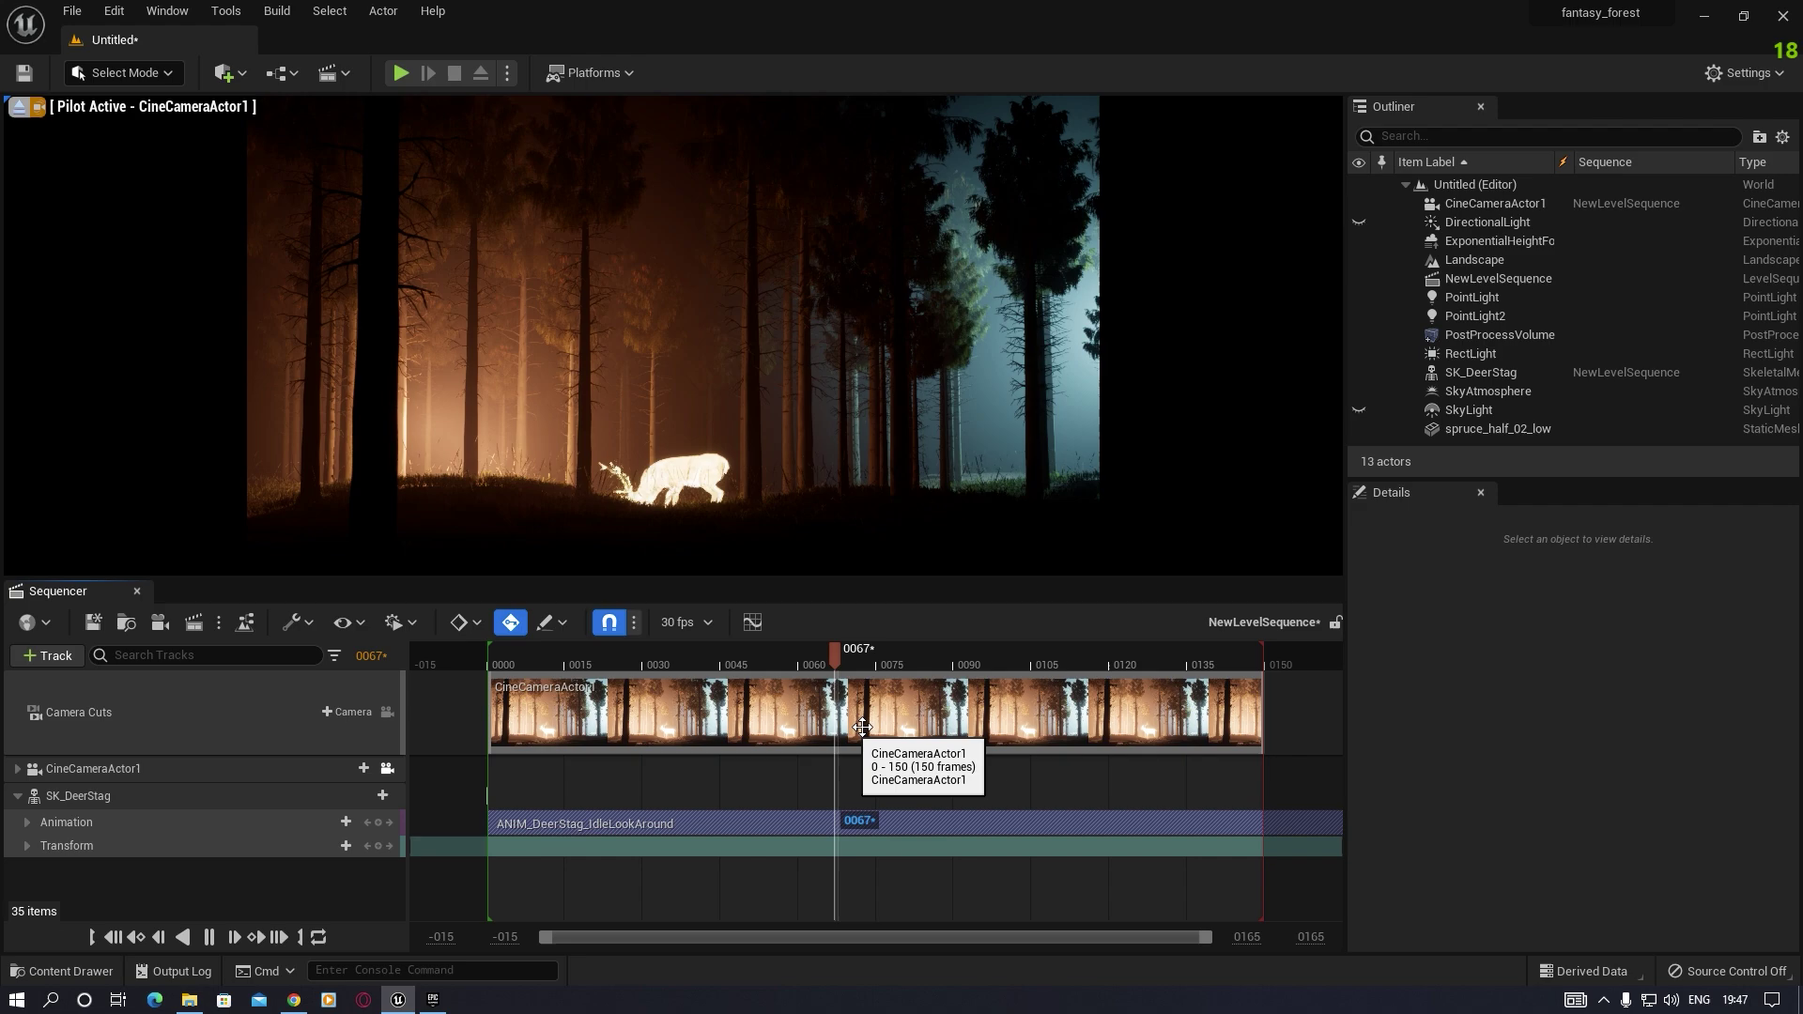
{"action": "left_click", "coordinate": [892, 660]}
{"action": "left_click_drag", "start_coordinate": [669, 665], "coordinate": [928, 664]}
{"action": "left_click_drag", "start_coordinate": [759, 682], "coordinate": [922, 696]}
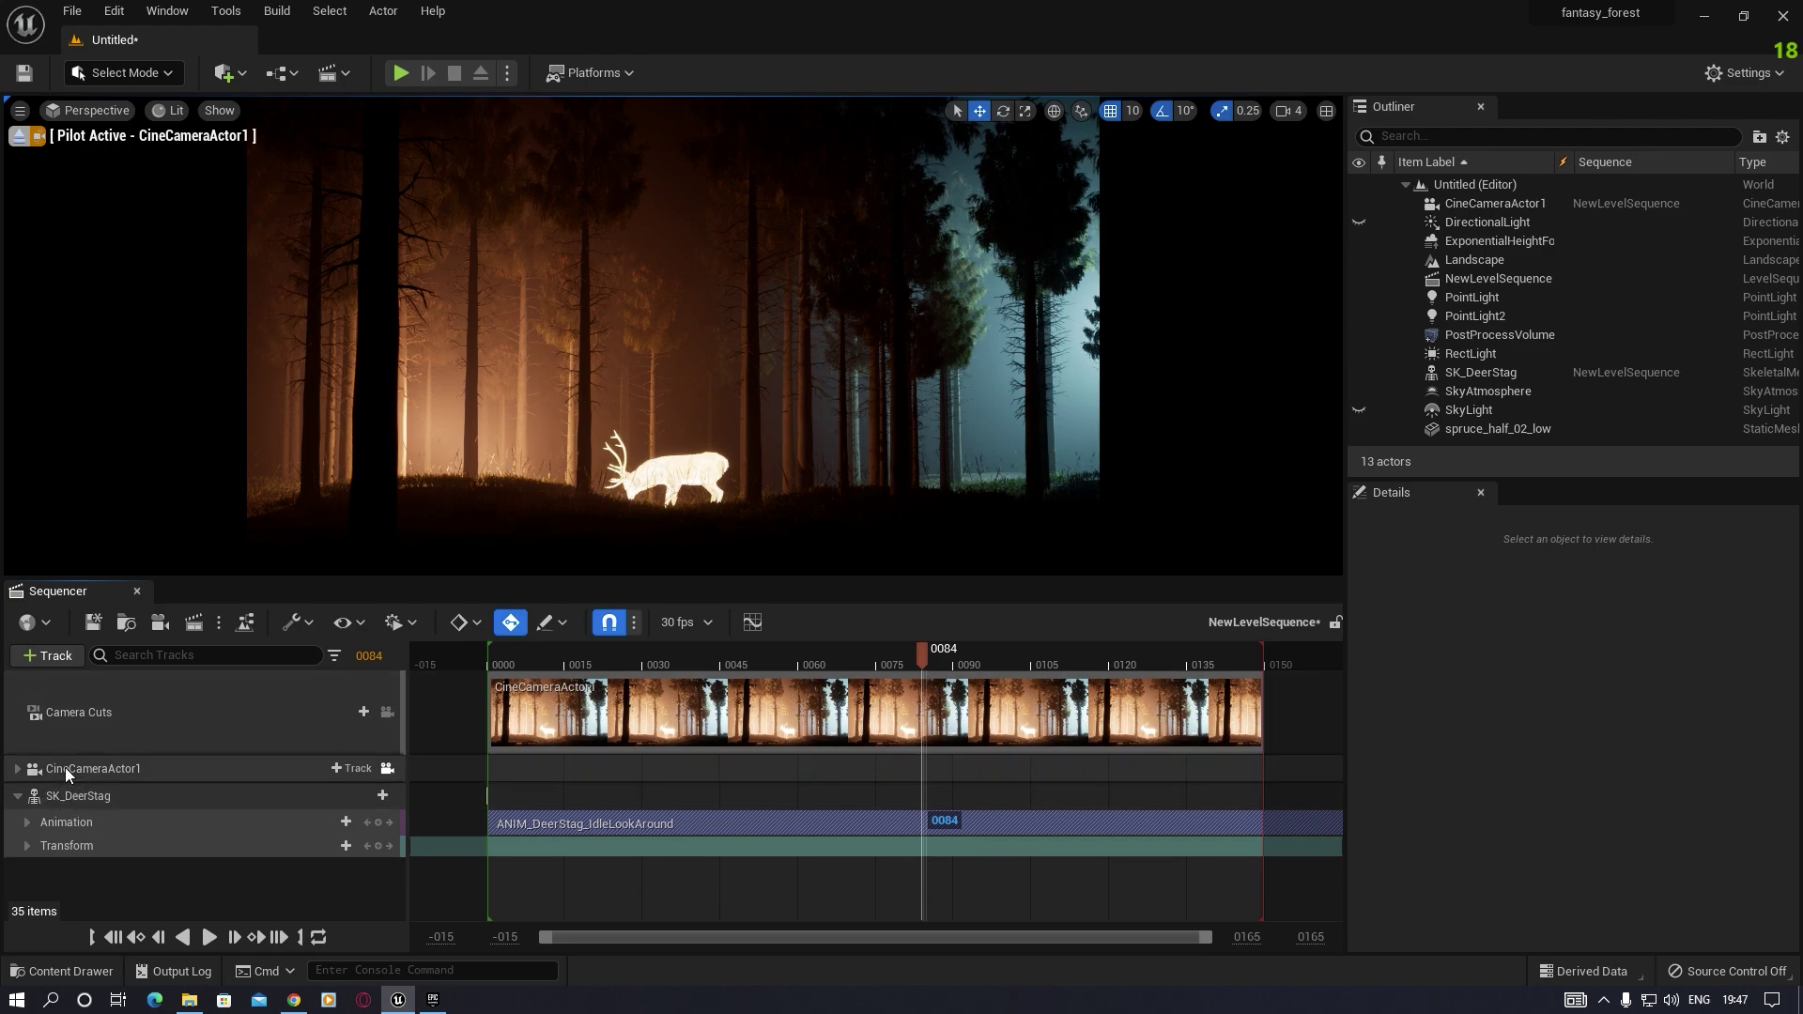
Step: Expand the CineCameraActor1 track and add a Transform keyframe at frame 1
{"action": "left_click", "coordinate": [125, 771]}
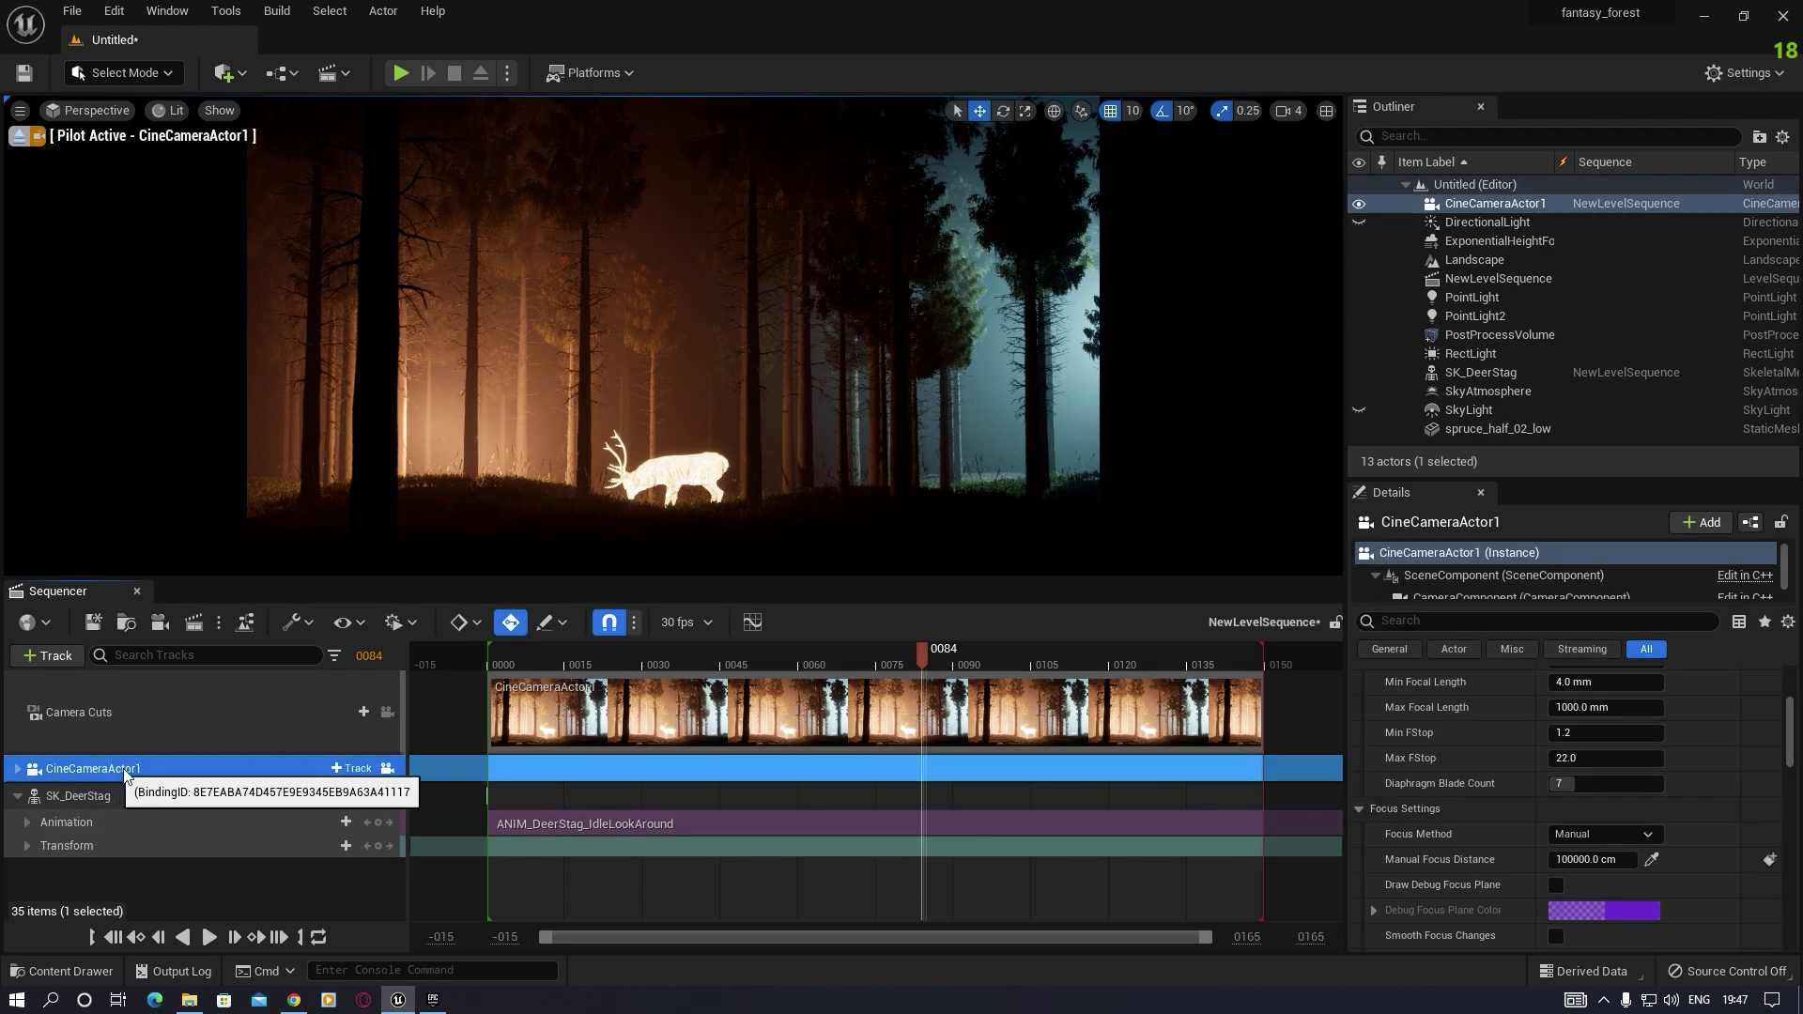
{"action": "left_click", "coordinate": [14, 770]}
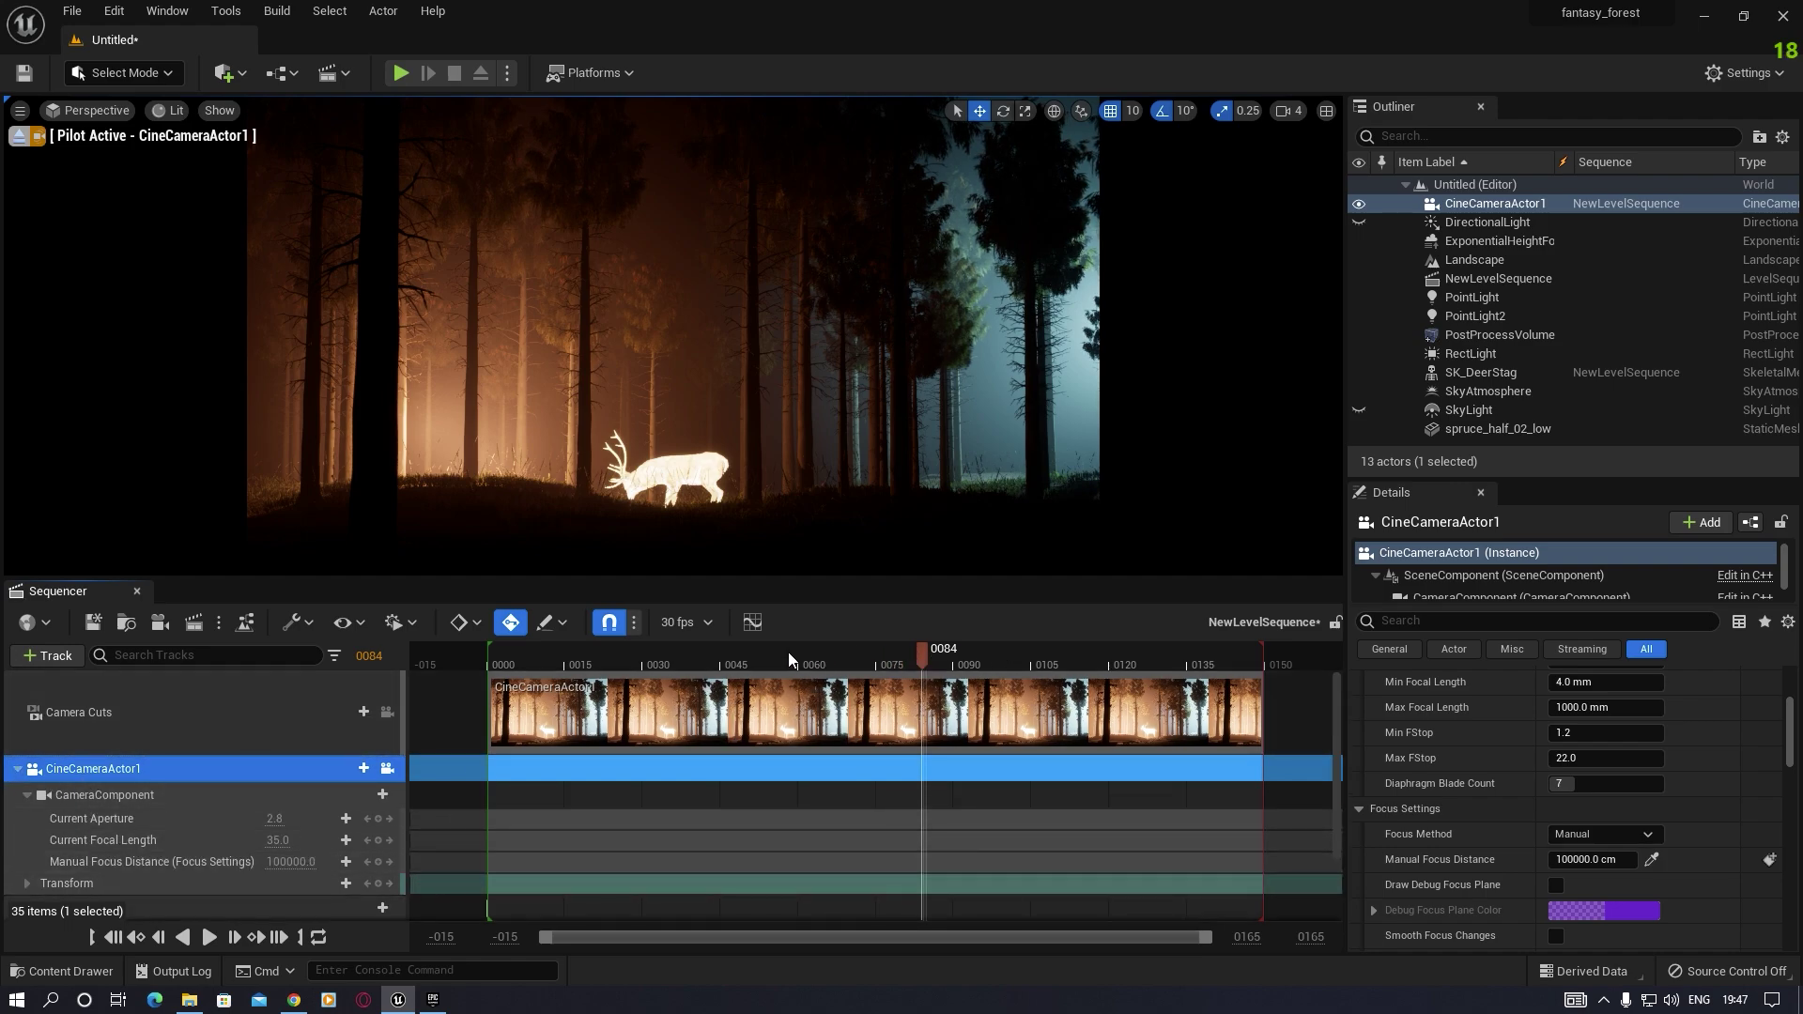
{"action": "left_click_drag", "start_coordinate": [789, 660], "coordinate": [492, 662]}
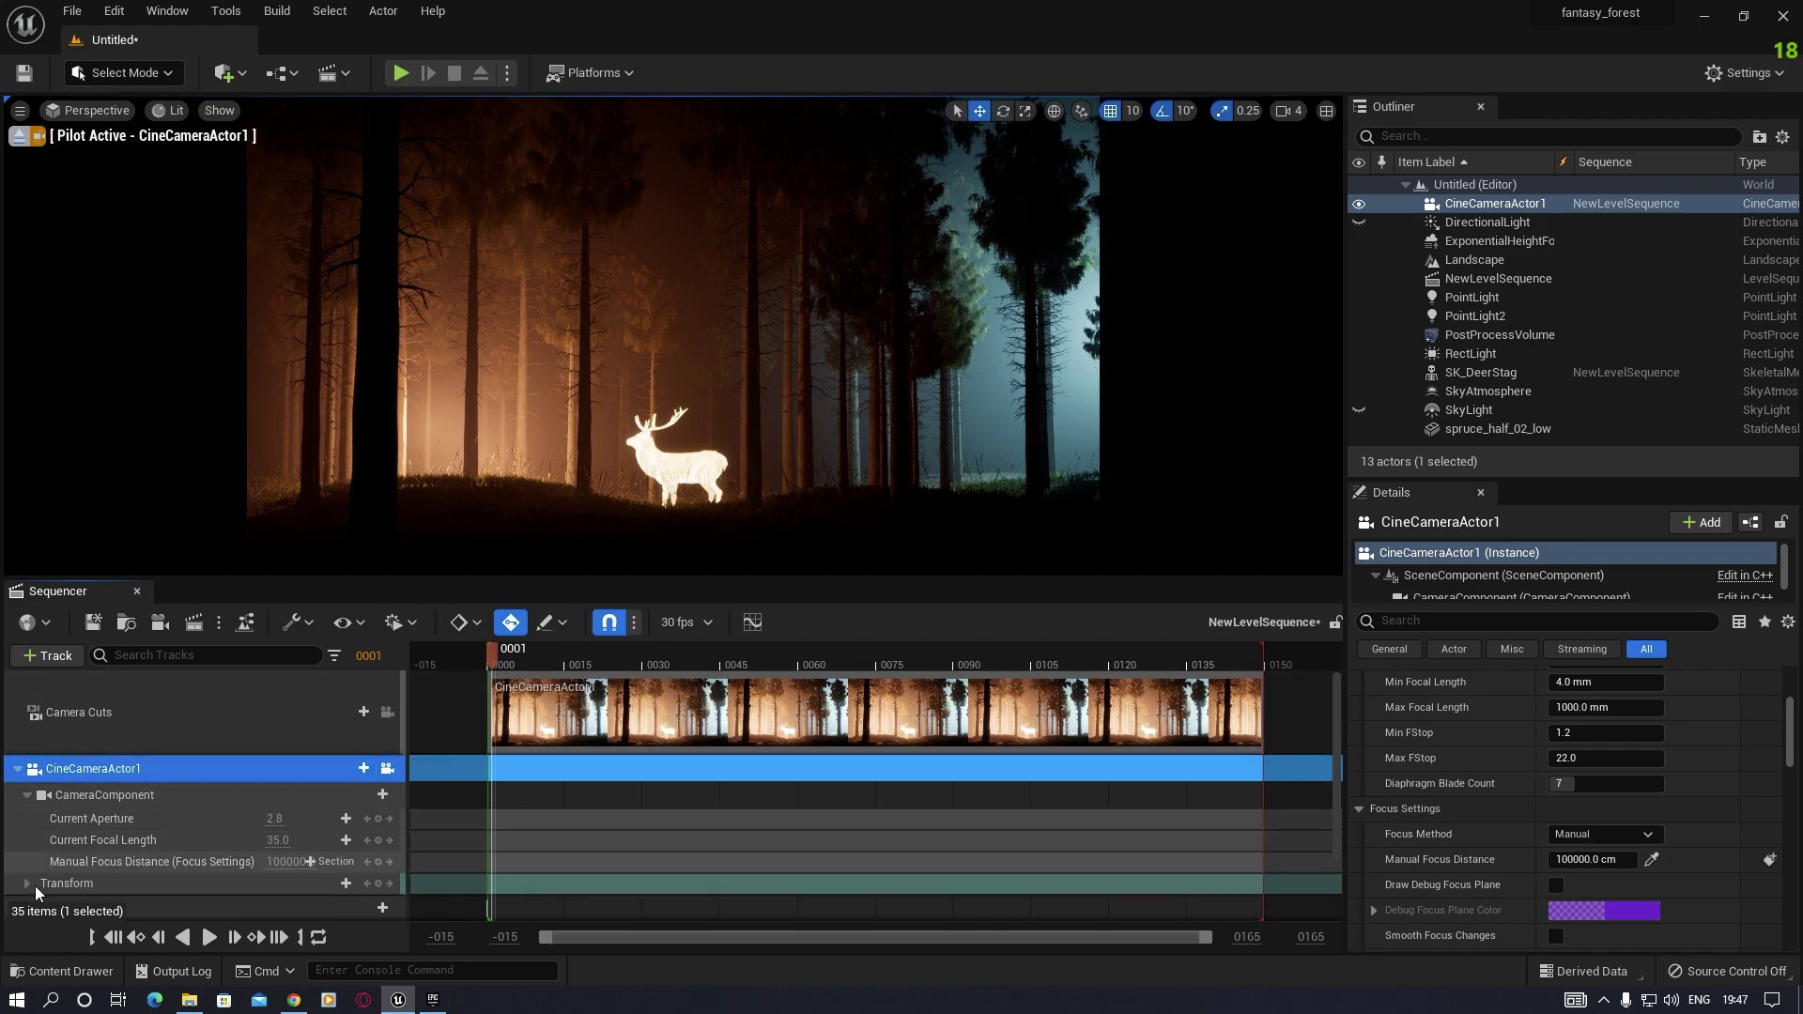
{"action": "left_click", "coordinate": [377, 885]}
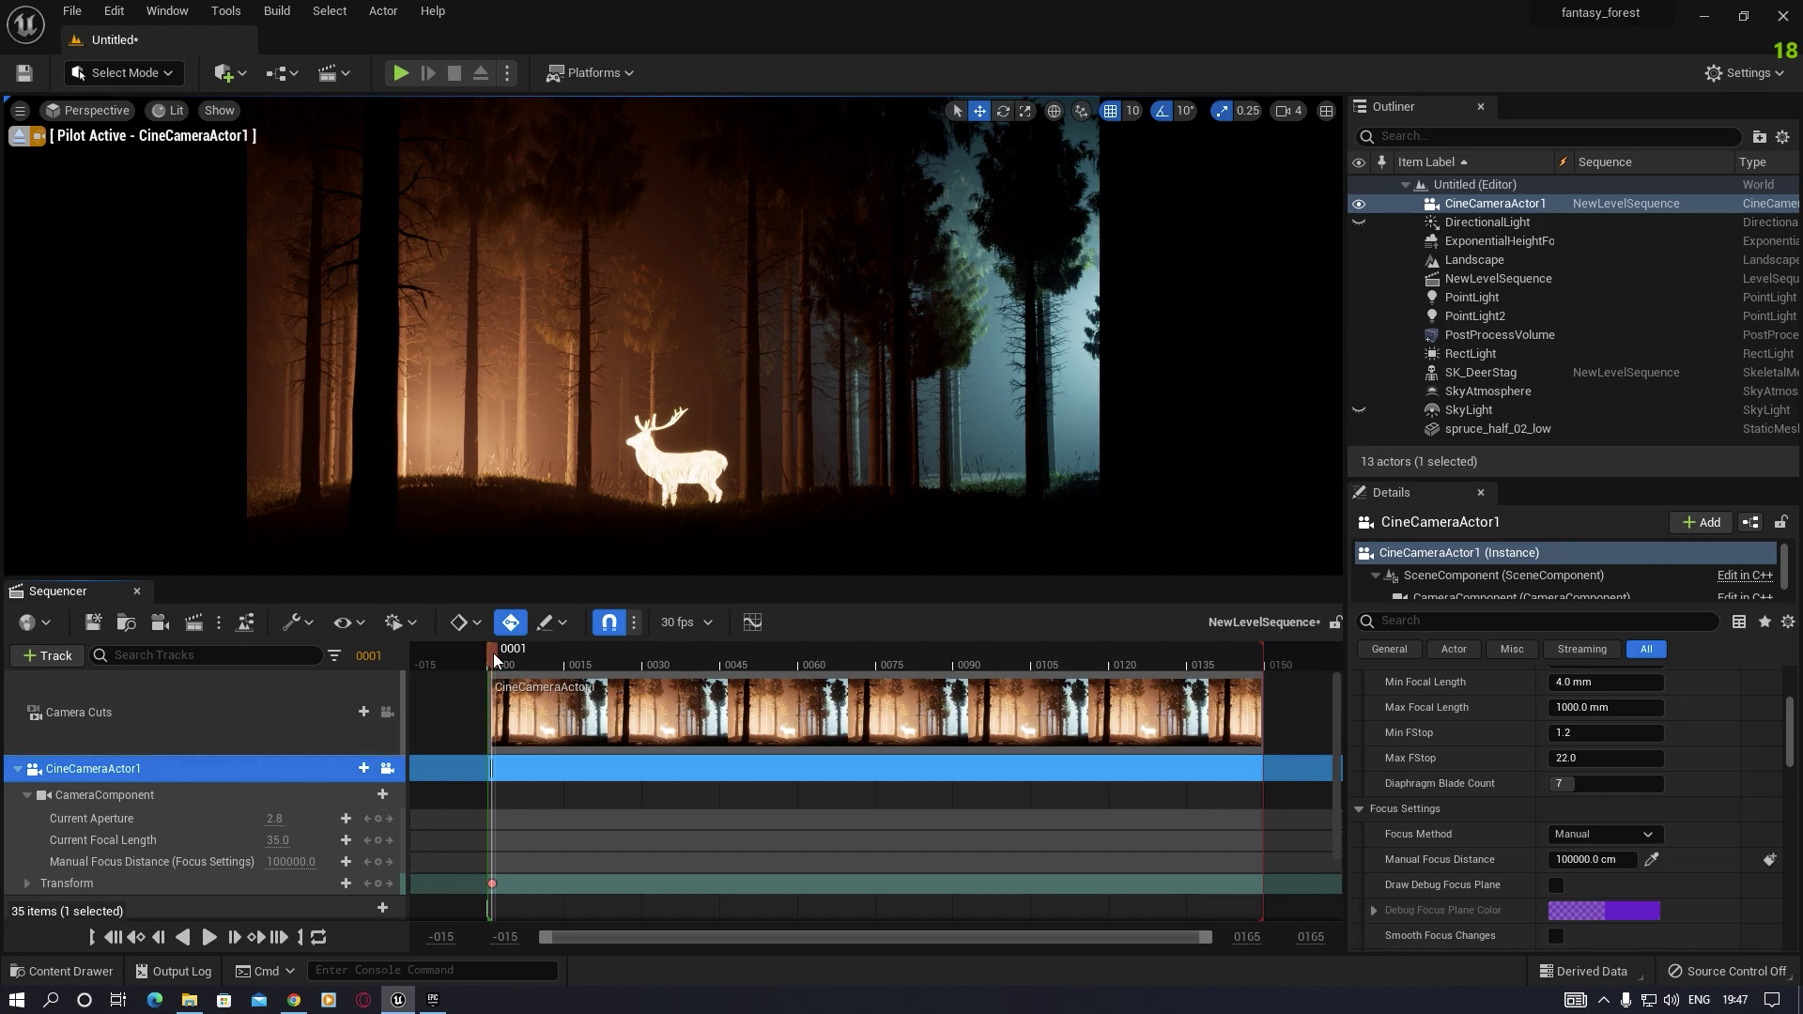
Step: At frame 148, move the piloted camera closer to the stag and key its Transform, and play back the camera move from the start
{"action": "left_click_drag", "start_coordinate": [573, 660], "coordinate": [1257, 680]}
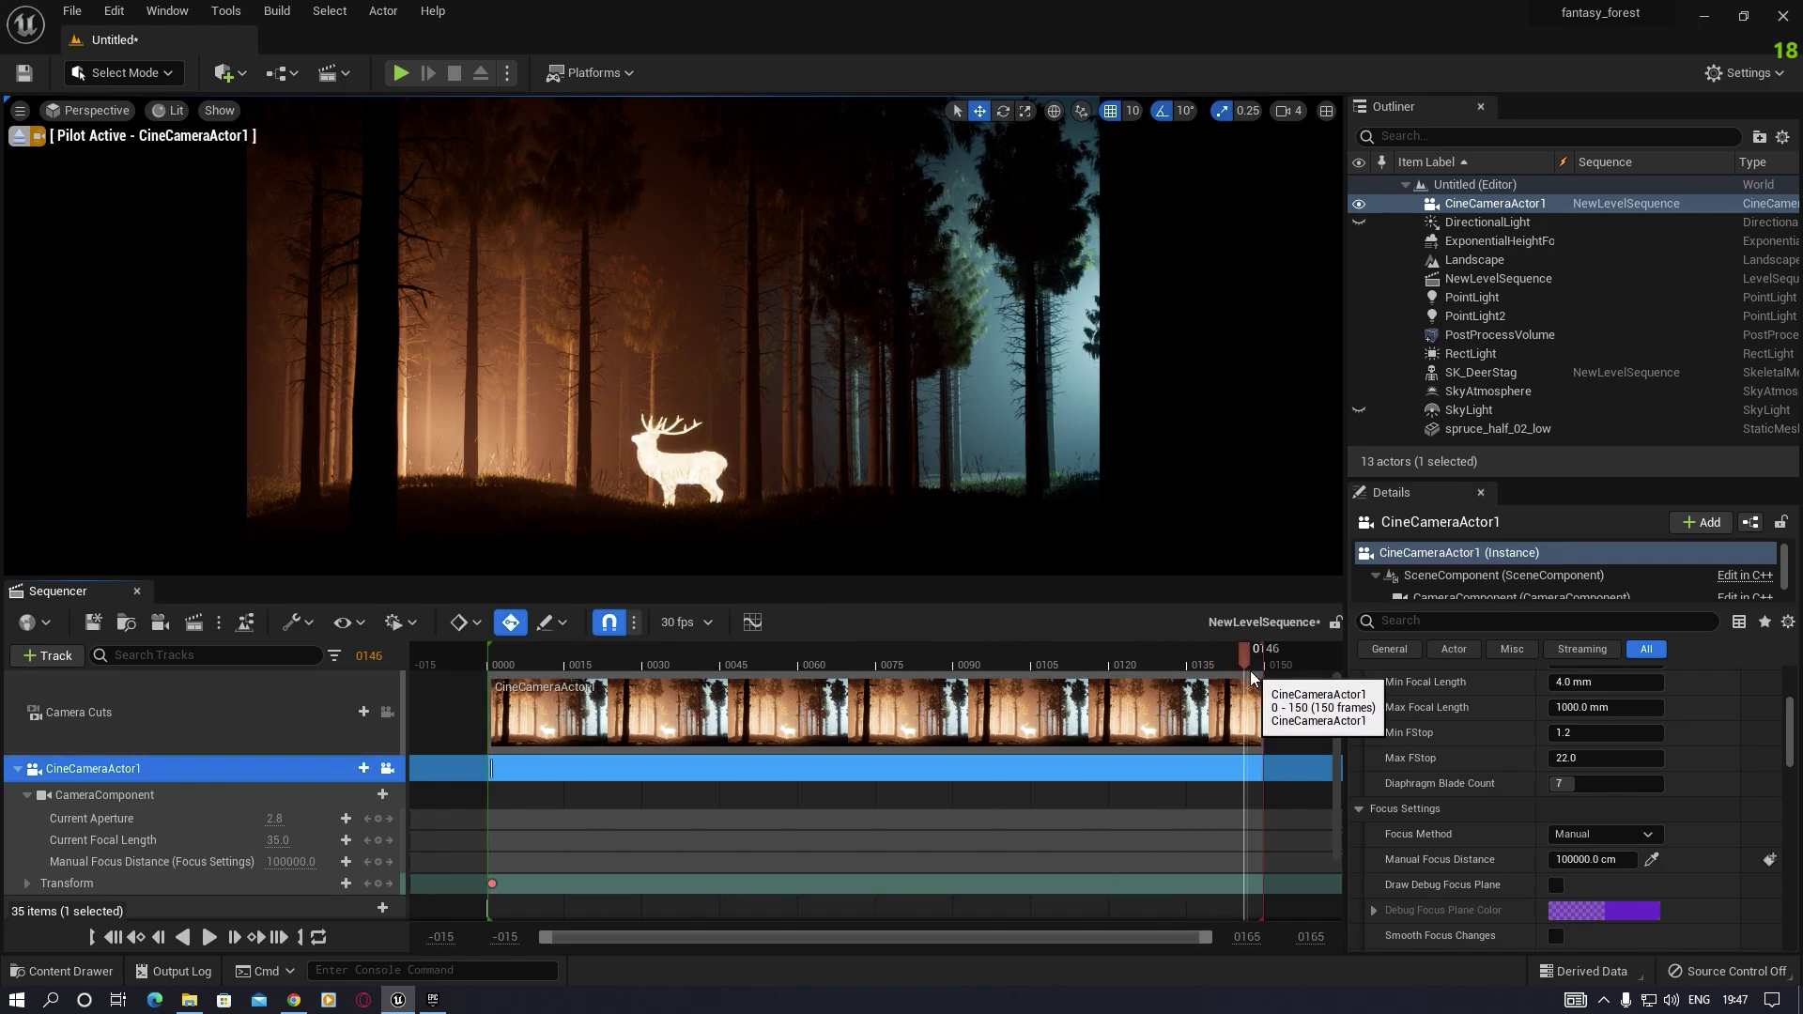
{"action": "left_click", "coordinate": [511, 623]}
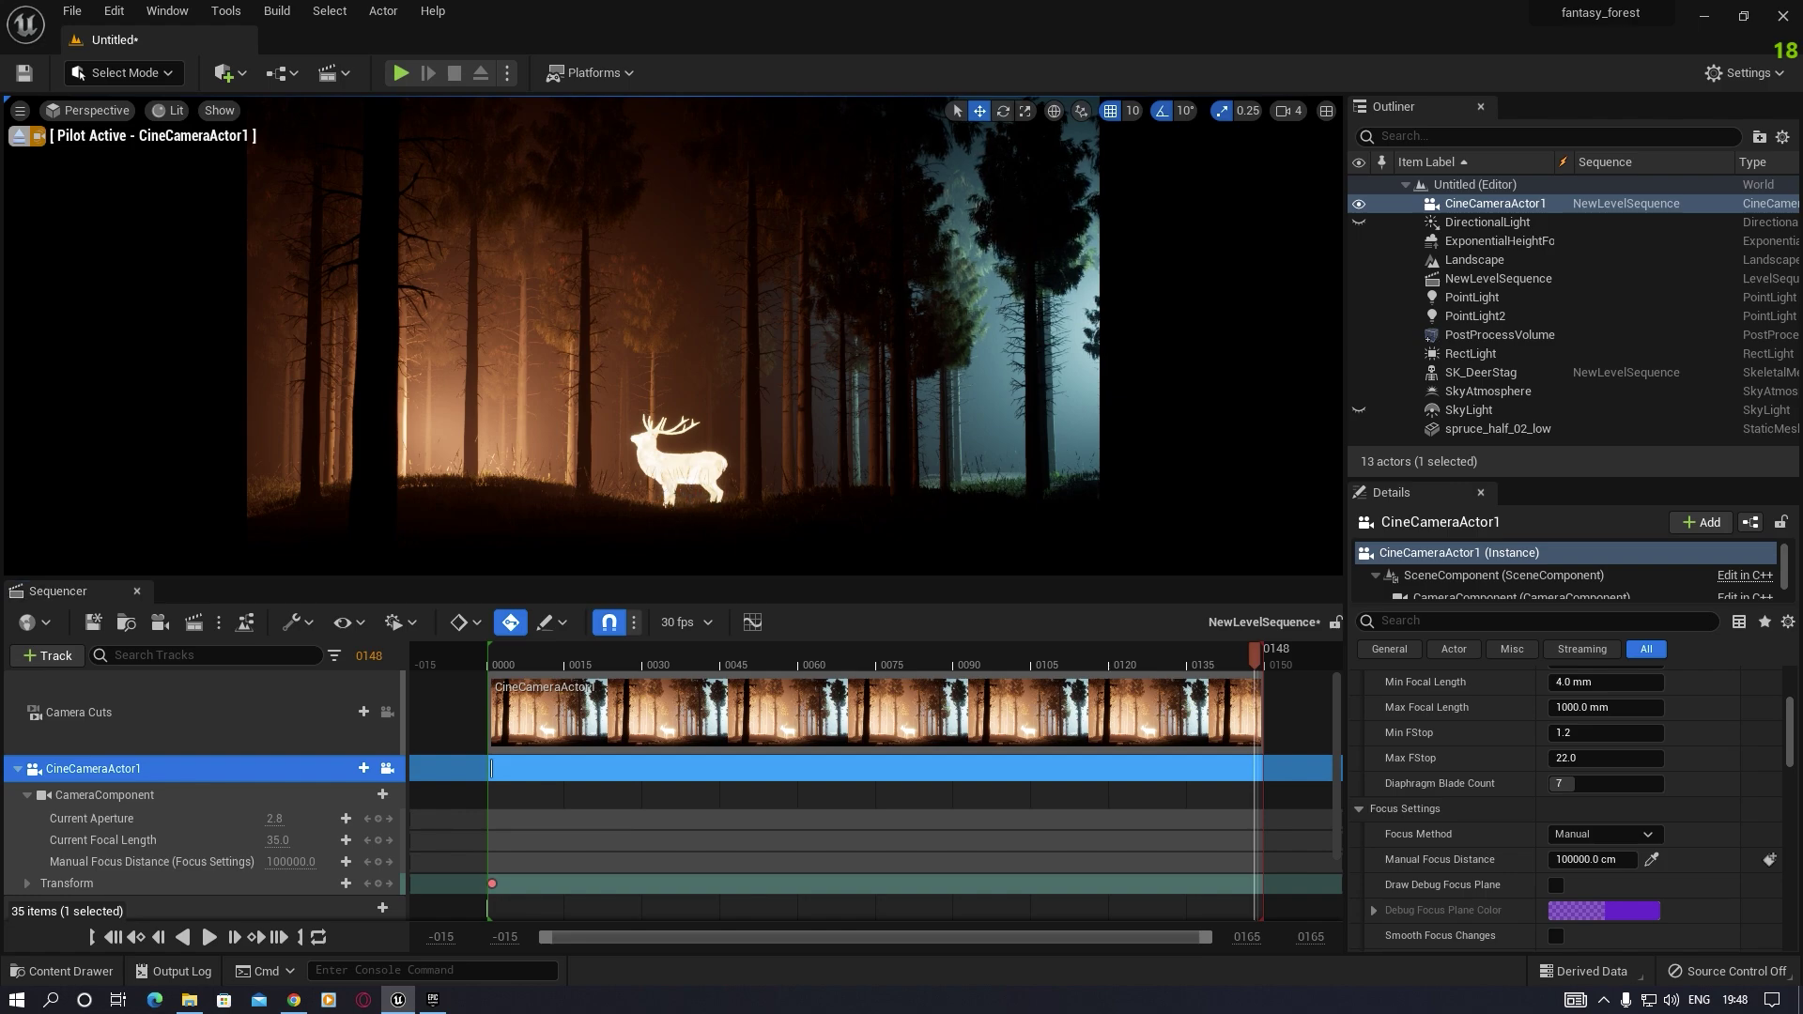
{"action": "key", "text": "w"}
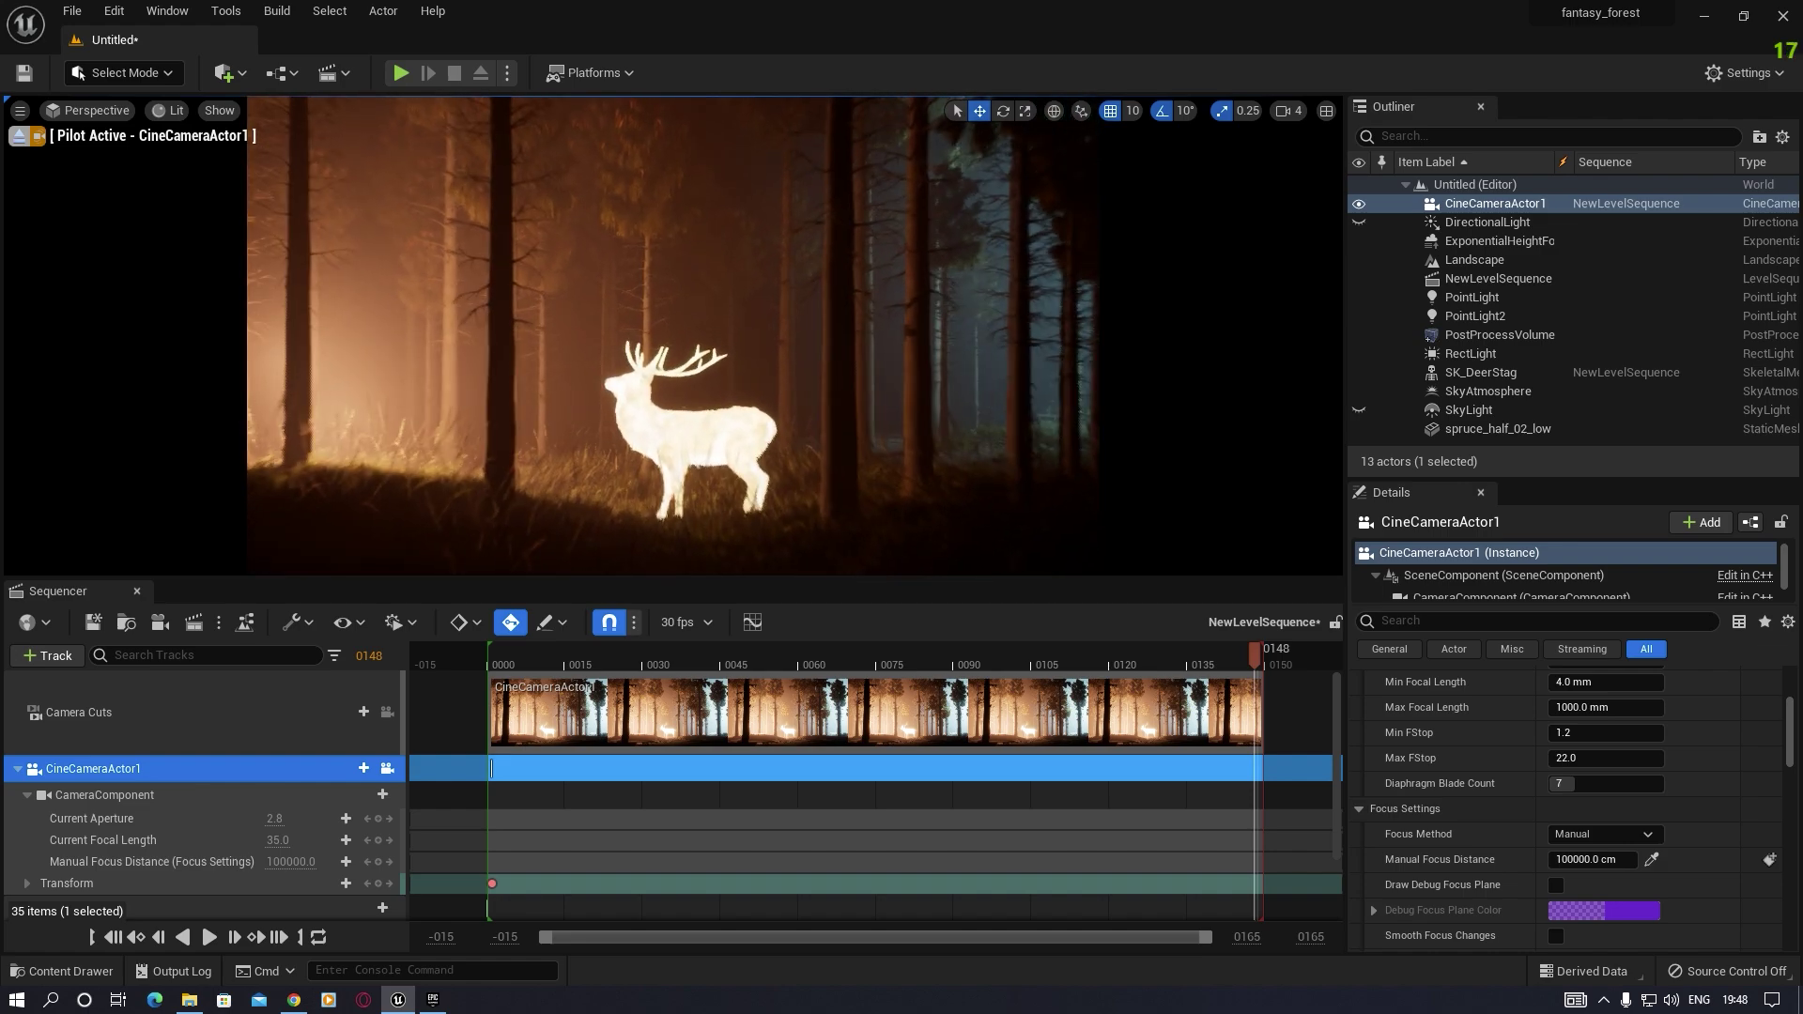
{"action": "key", "text": "q"}
{"action": "key", "text": "e"}
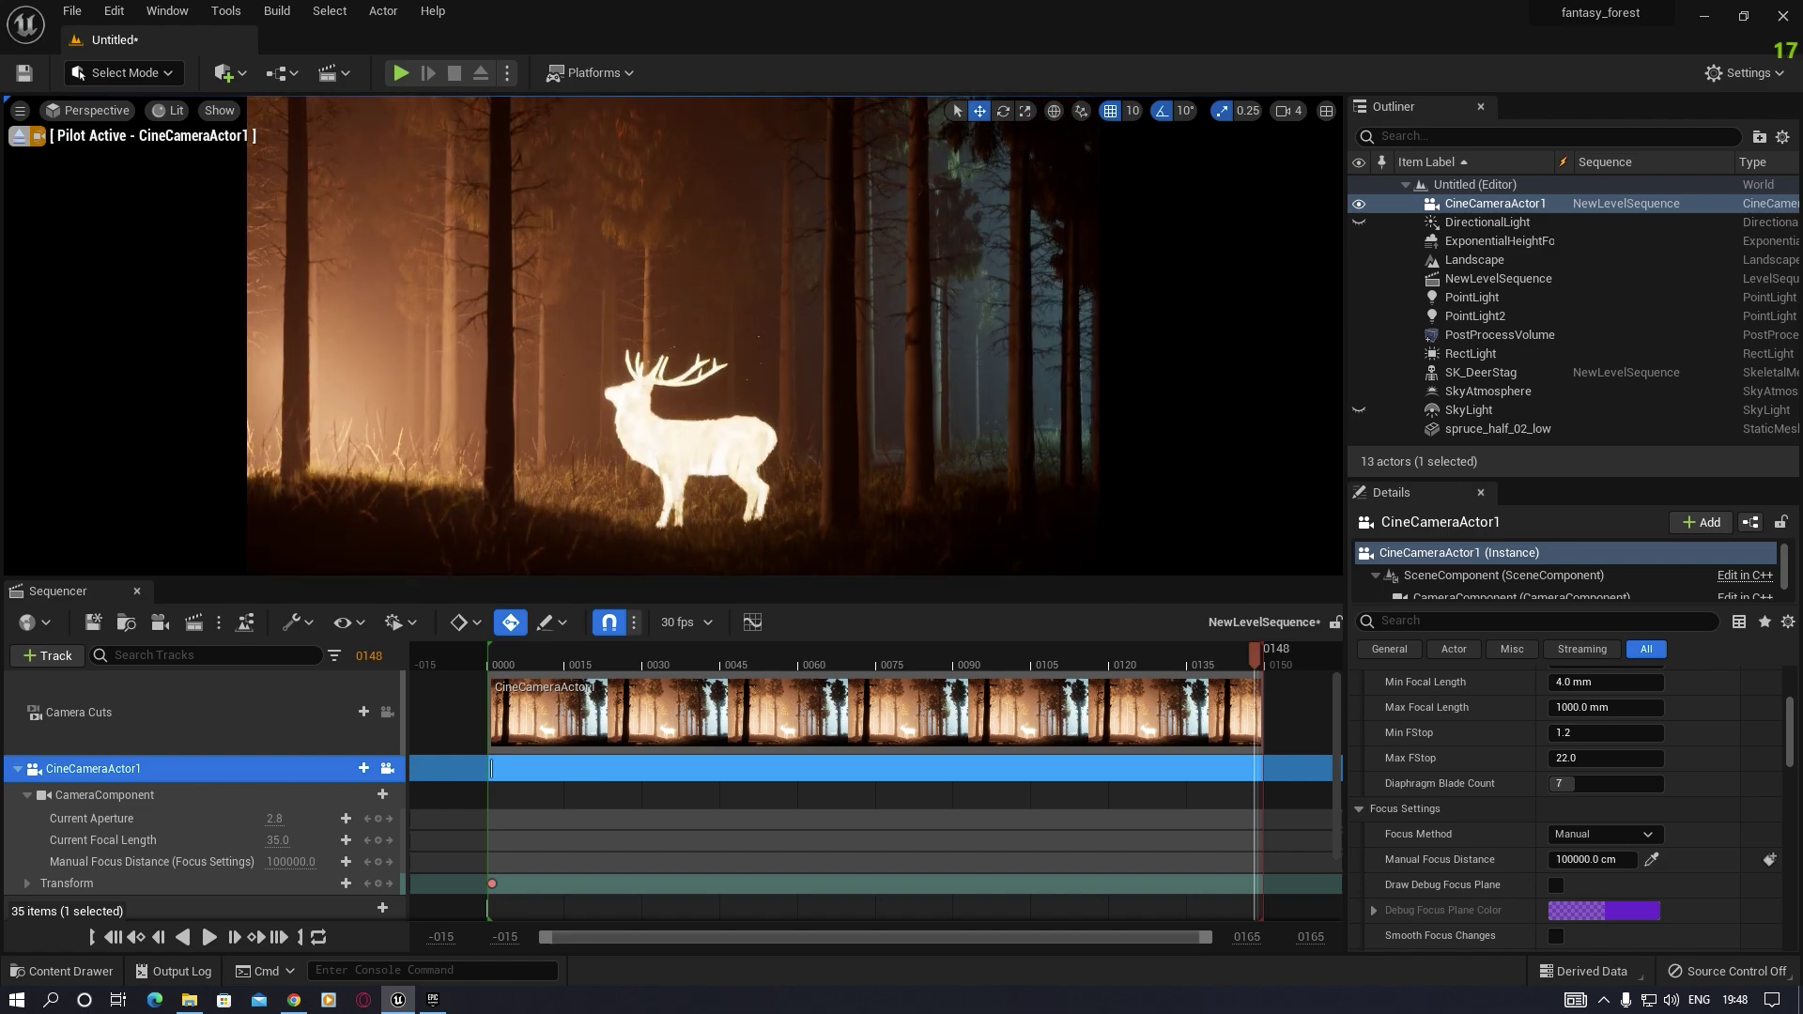
{"action": "key", "text": "s"}
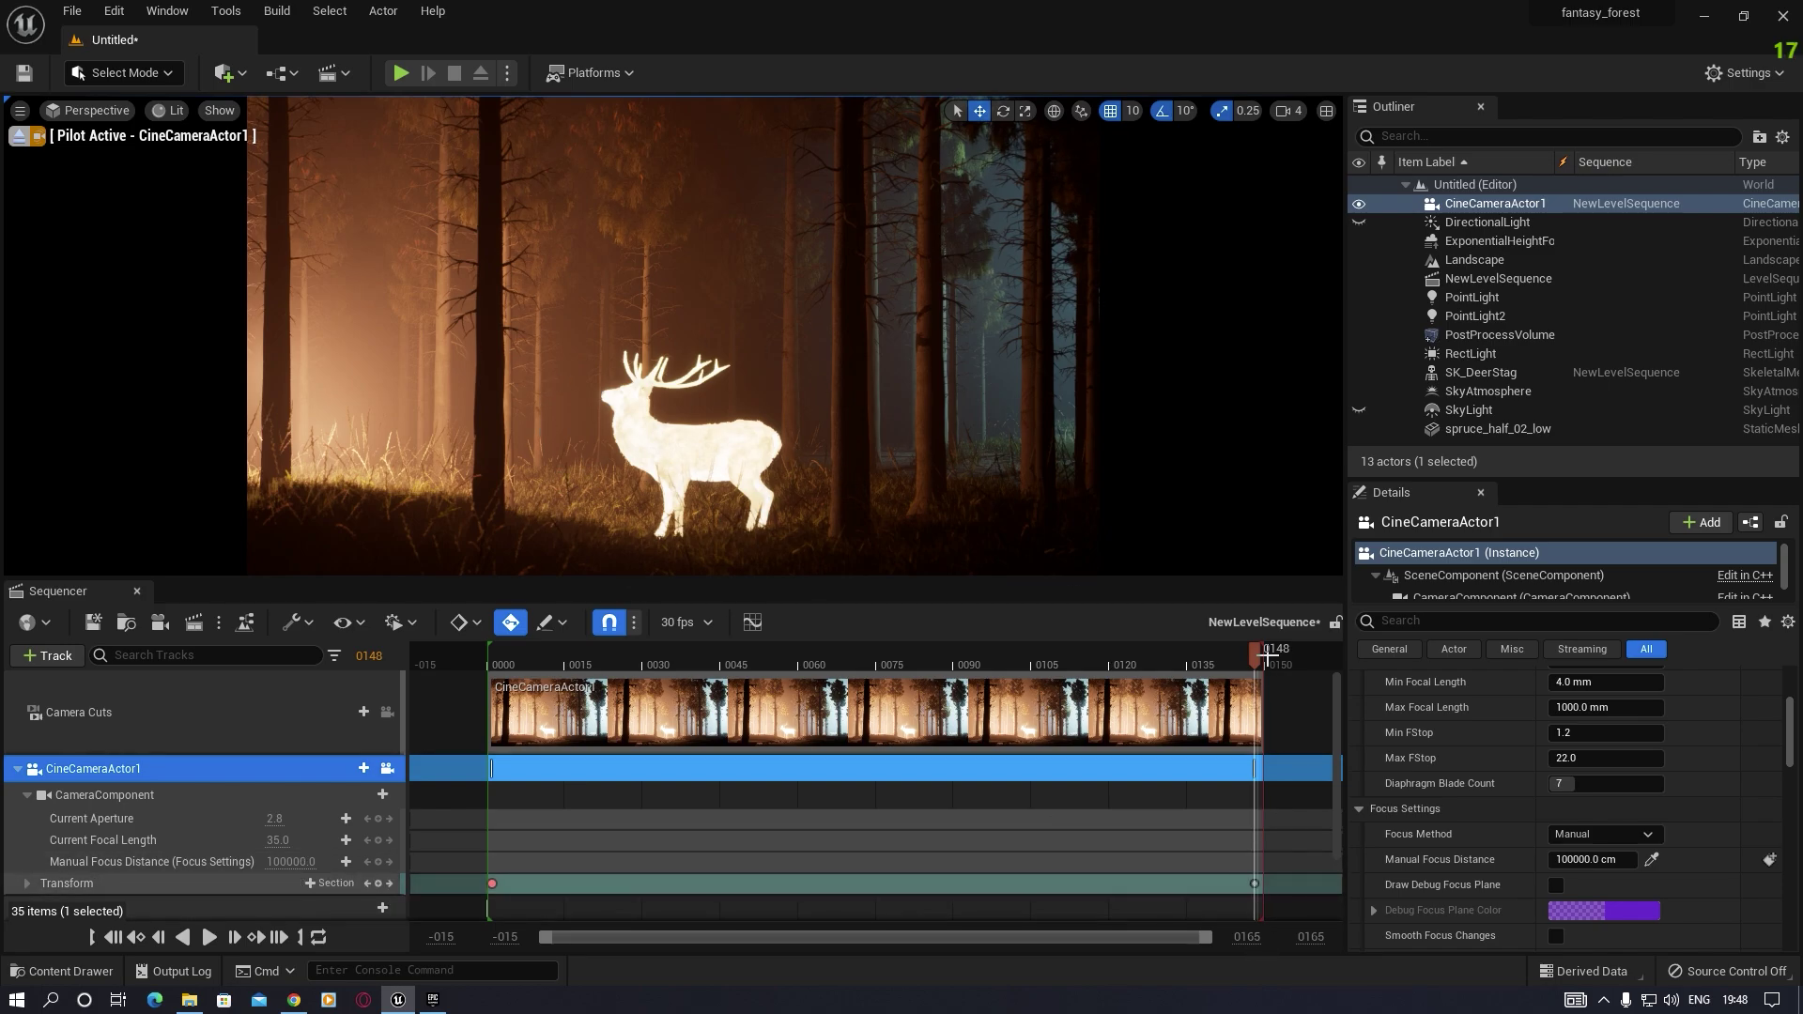
{"action": "left_click_drag", "start_coordinate": [1068, 657], "coordinate": [498, 697]}
{"action": "key", "text": "space"}
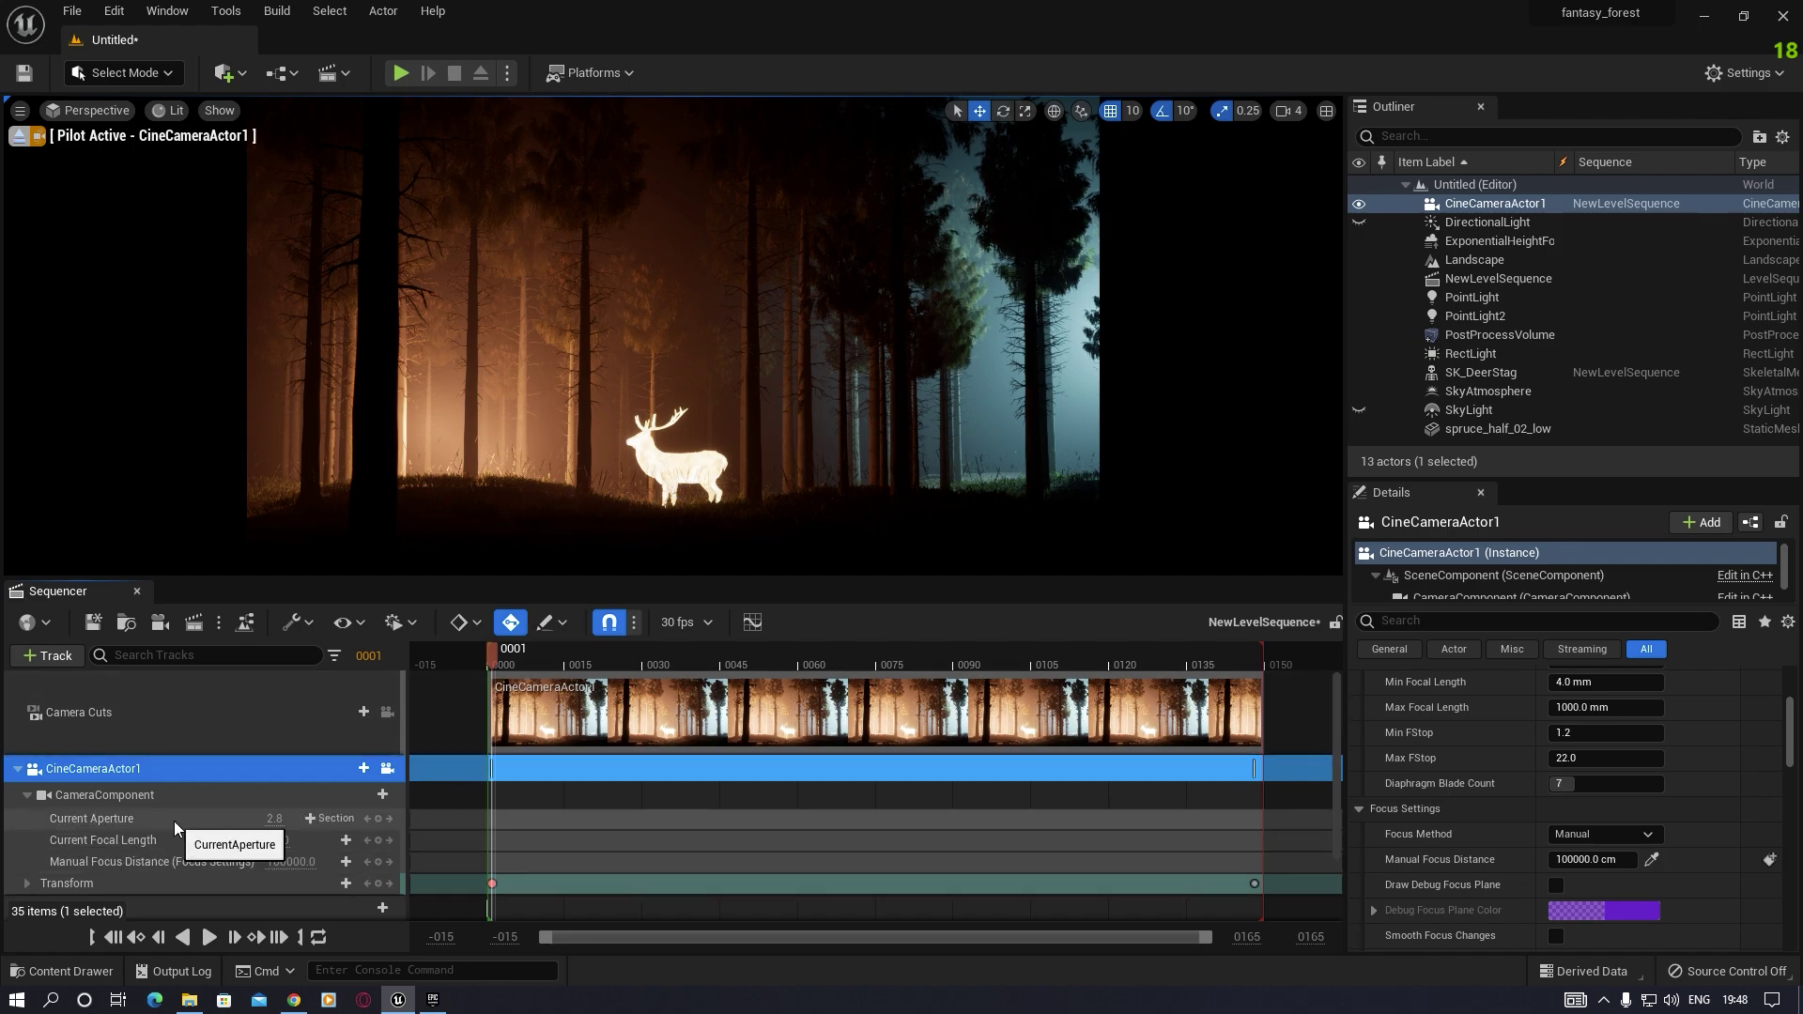
Step: Set the camera track's Current Aperture to 1.0 and its Manual Focus Distance to about 812.6 at frame 1
{"action": "left_click", "coordinate": [278, 819]}
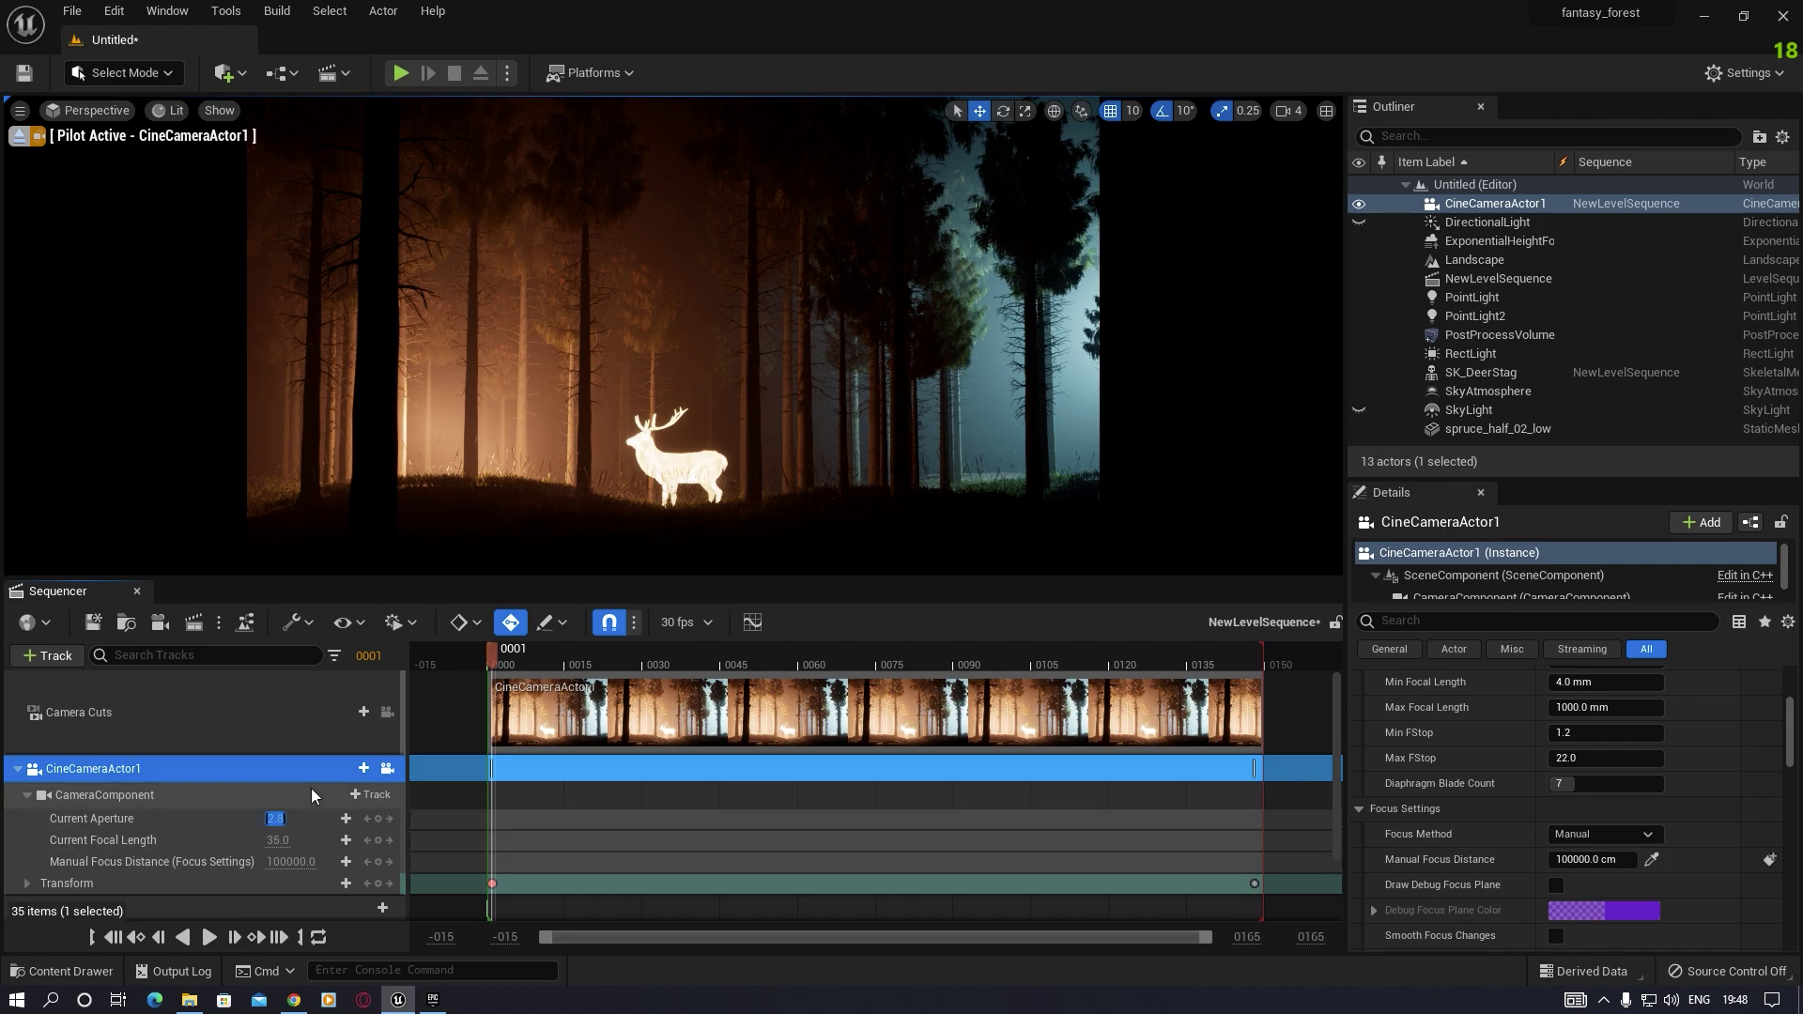
{"action": "type", "text": "1"}
{"action": "key", "text": "Return"}
{"action": "left_click", "coordinate": [330, 802]}
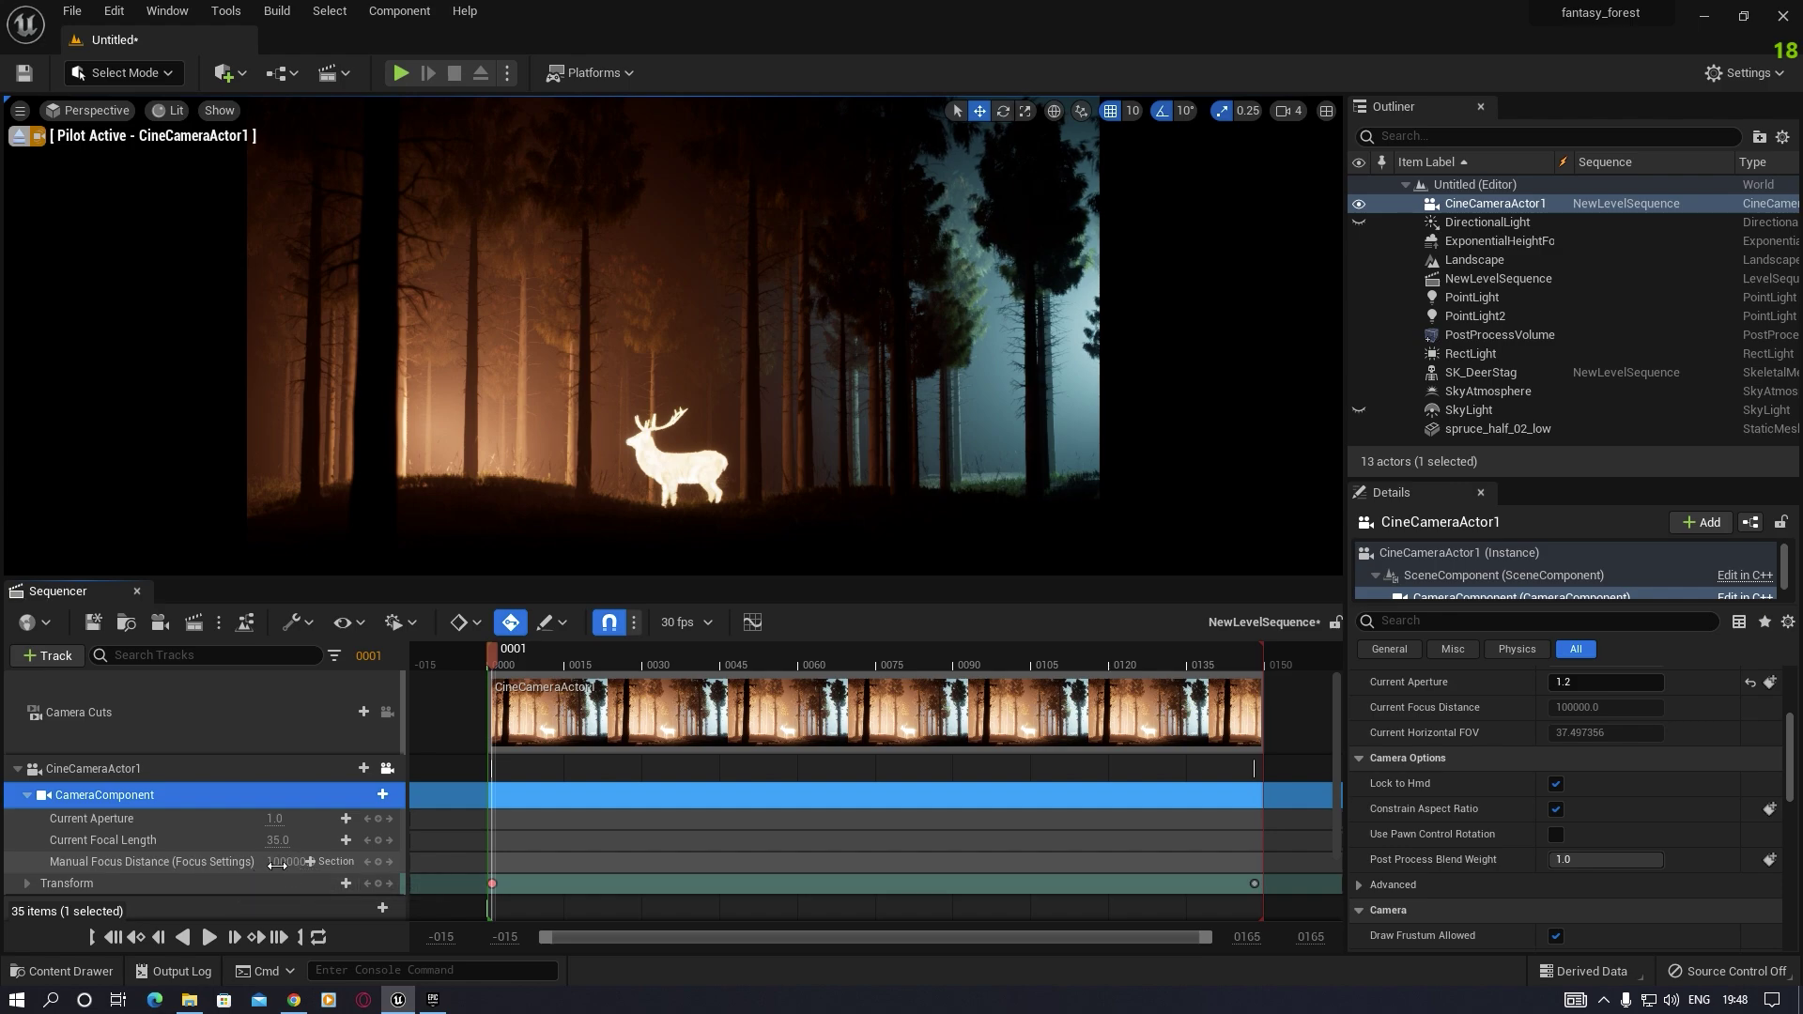
{"action": "mouse_move", "coordinate": [287, 861]}
{"action": "left_mouse_down"}
{"action": "mouse_move", "coordinate": [254, 861]}
{"action": "mouse_move", "coordinate": [319, 861]}
{"action": "left_mouse_up"}
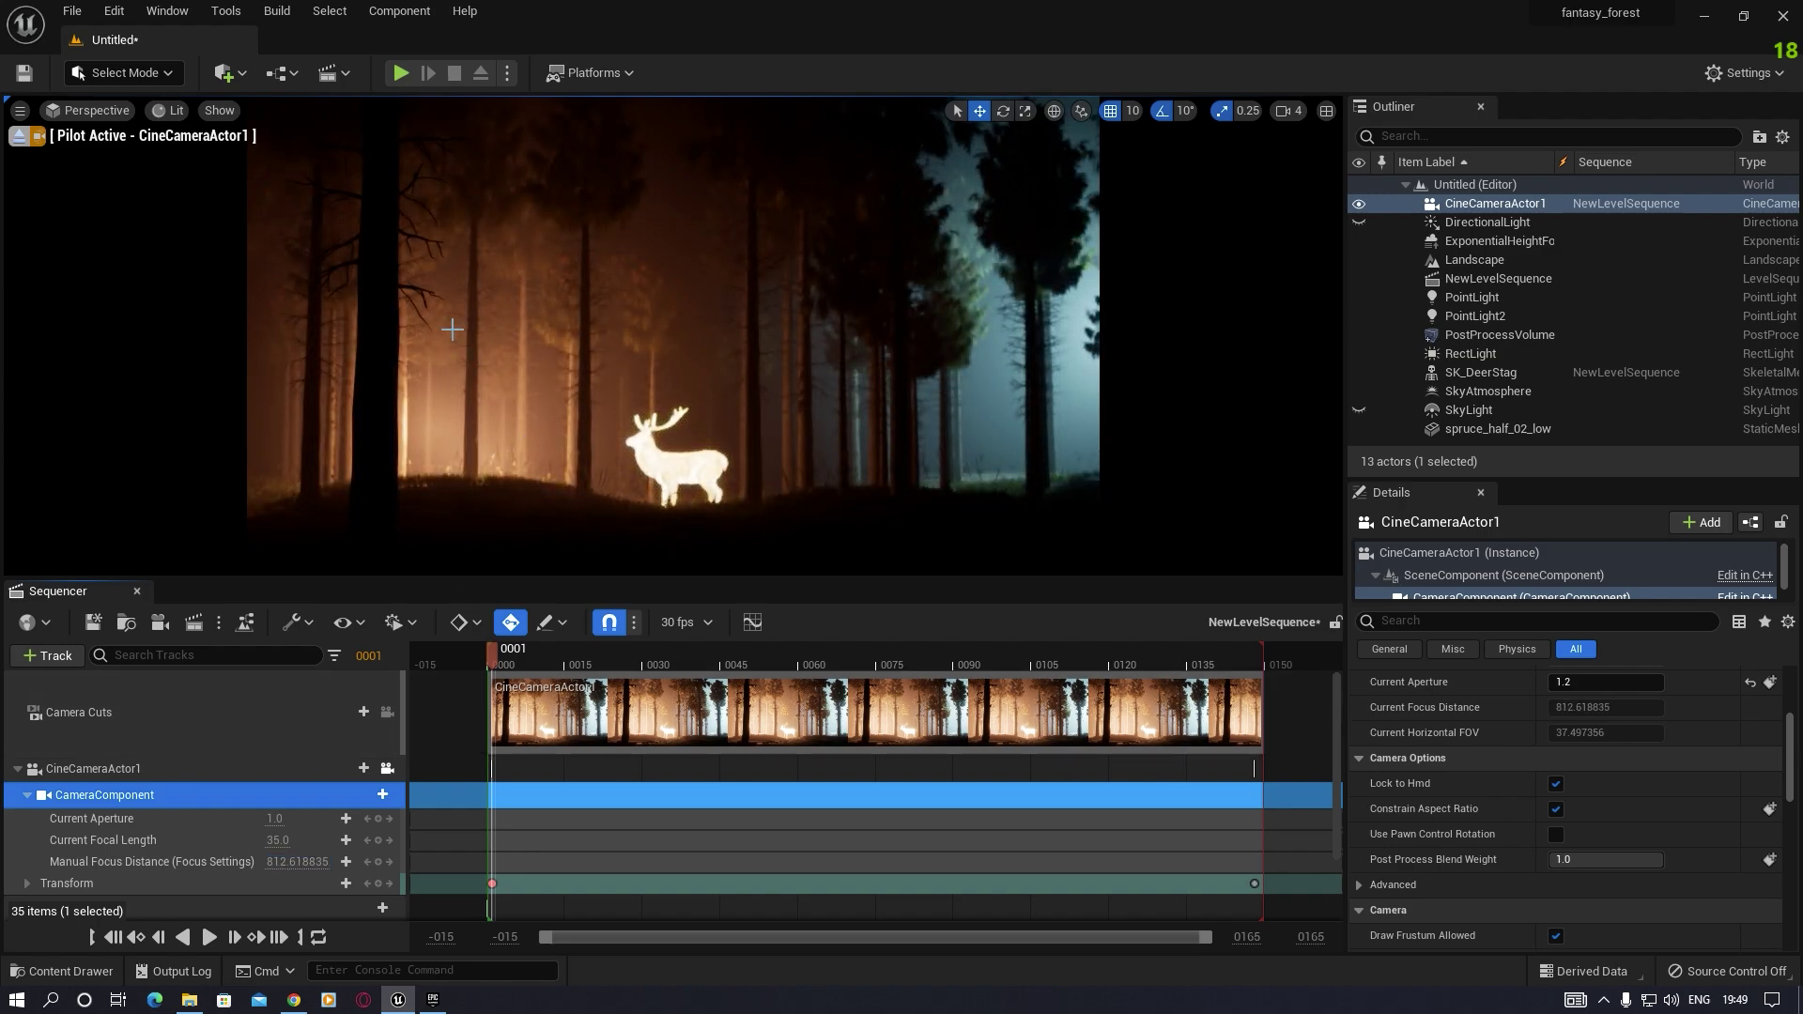
Step: Leave the piloted camera, place three copies of the spruce_half_02_low tree in the foreground around the stag, and return to the CineCameraActor1 view
{"action": "left_click", "coordinate": [368, 275]}
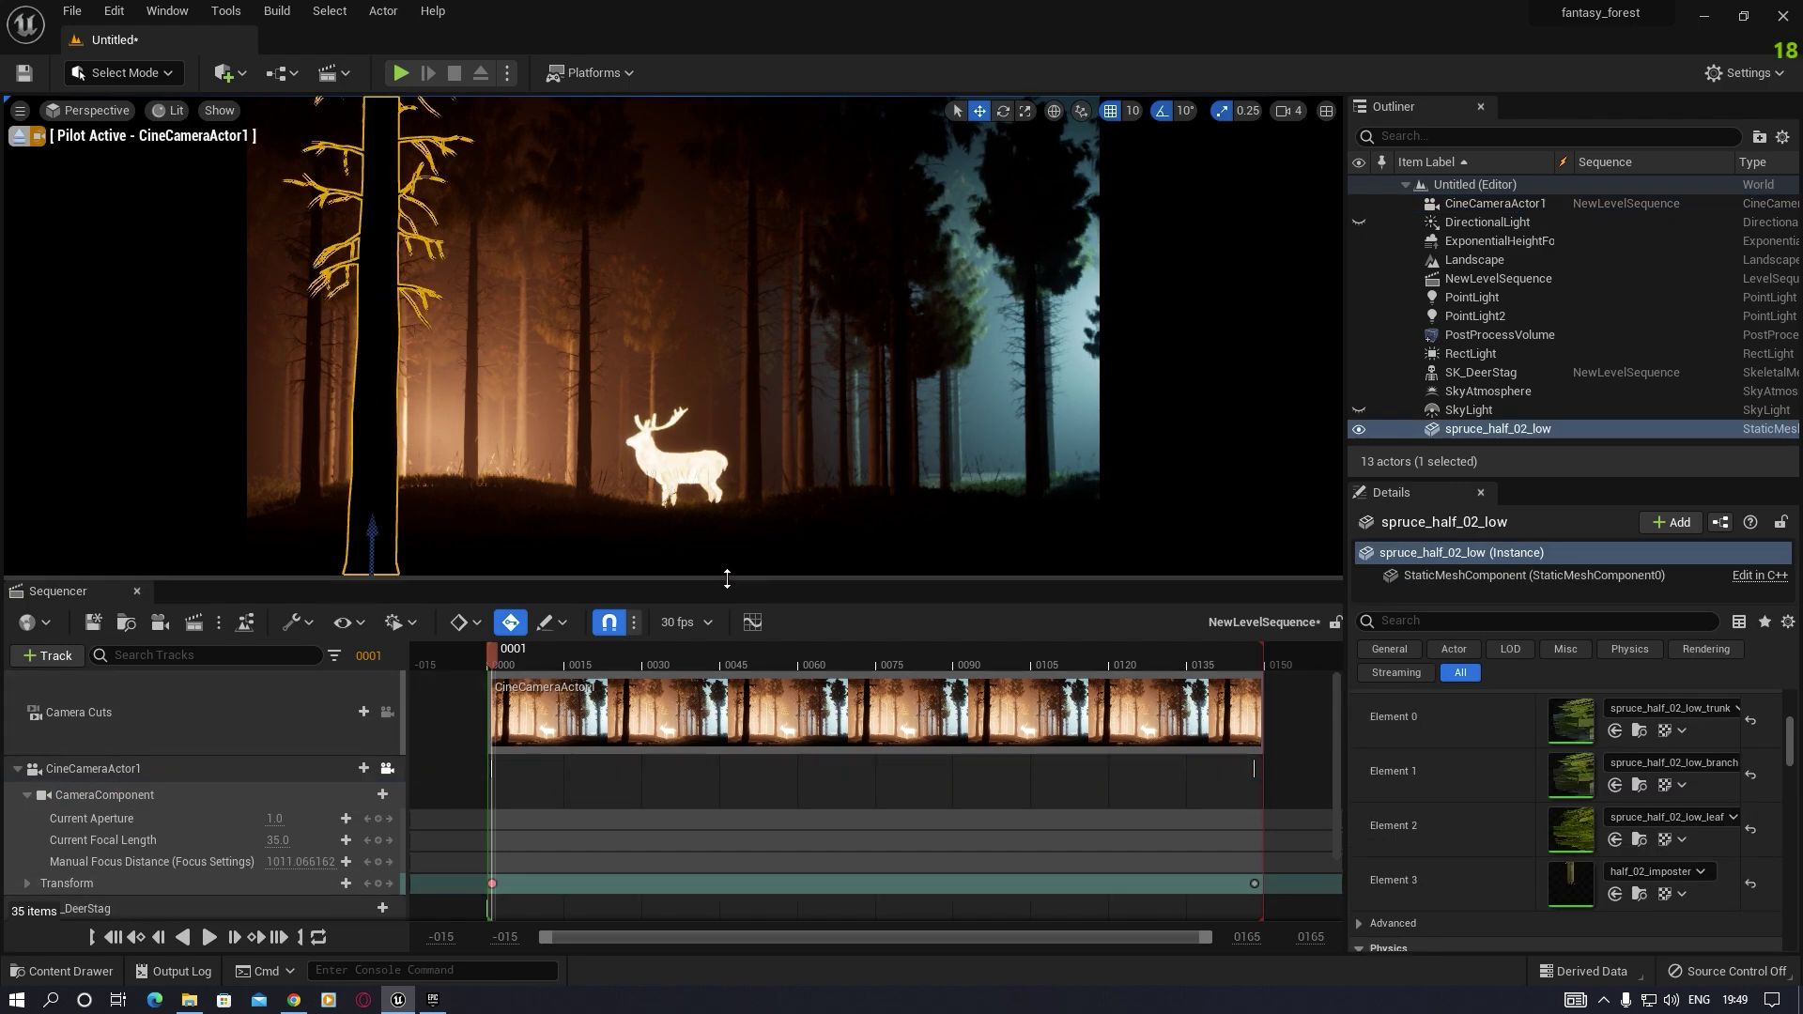
{"action": "left_click_drag", "start_coordinate": [727, 578], "coordinate": [725, 649]}
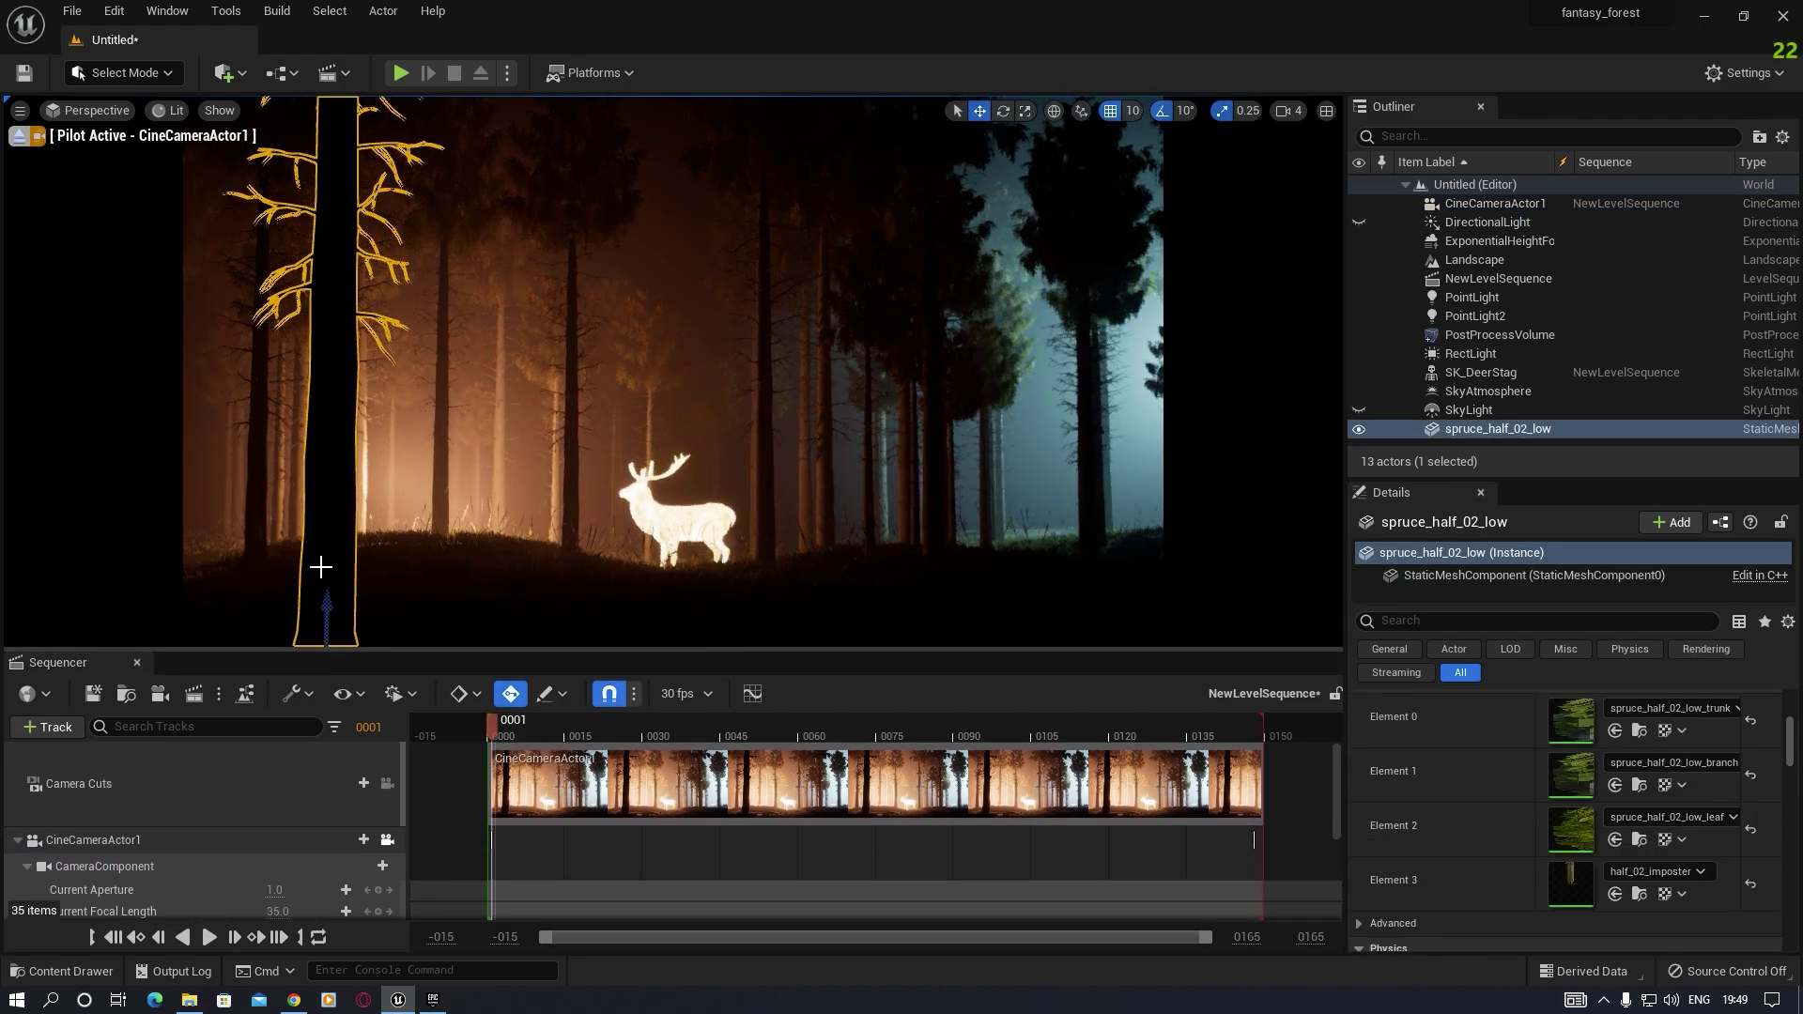
{"action": "left_click", "coordinate": [19, 138]}
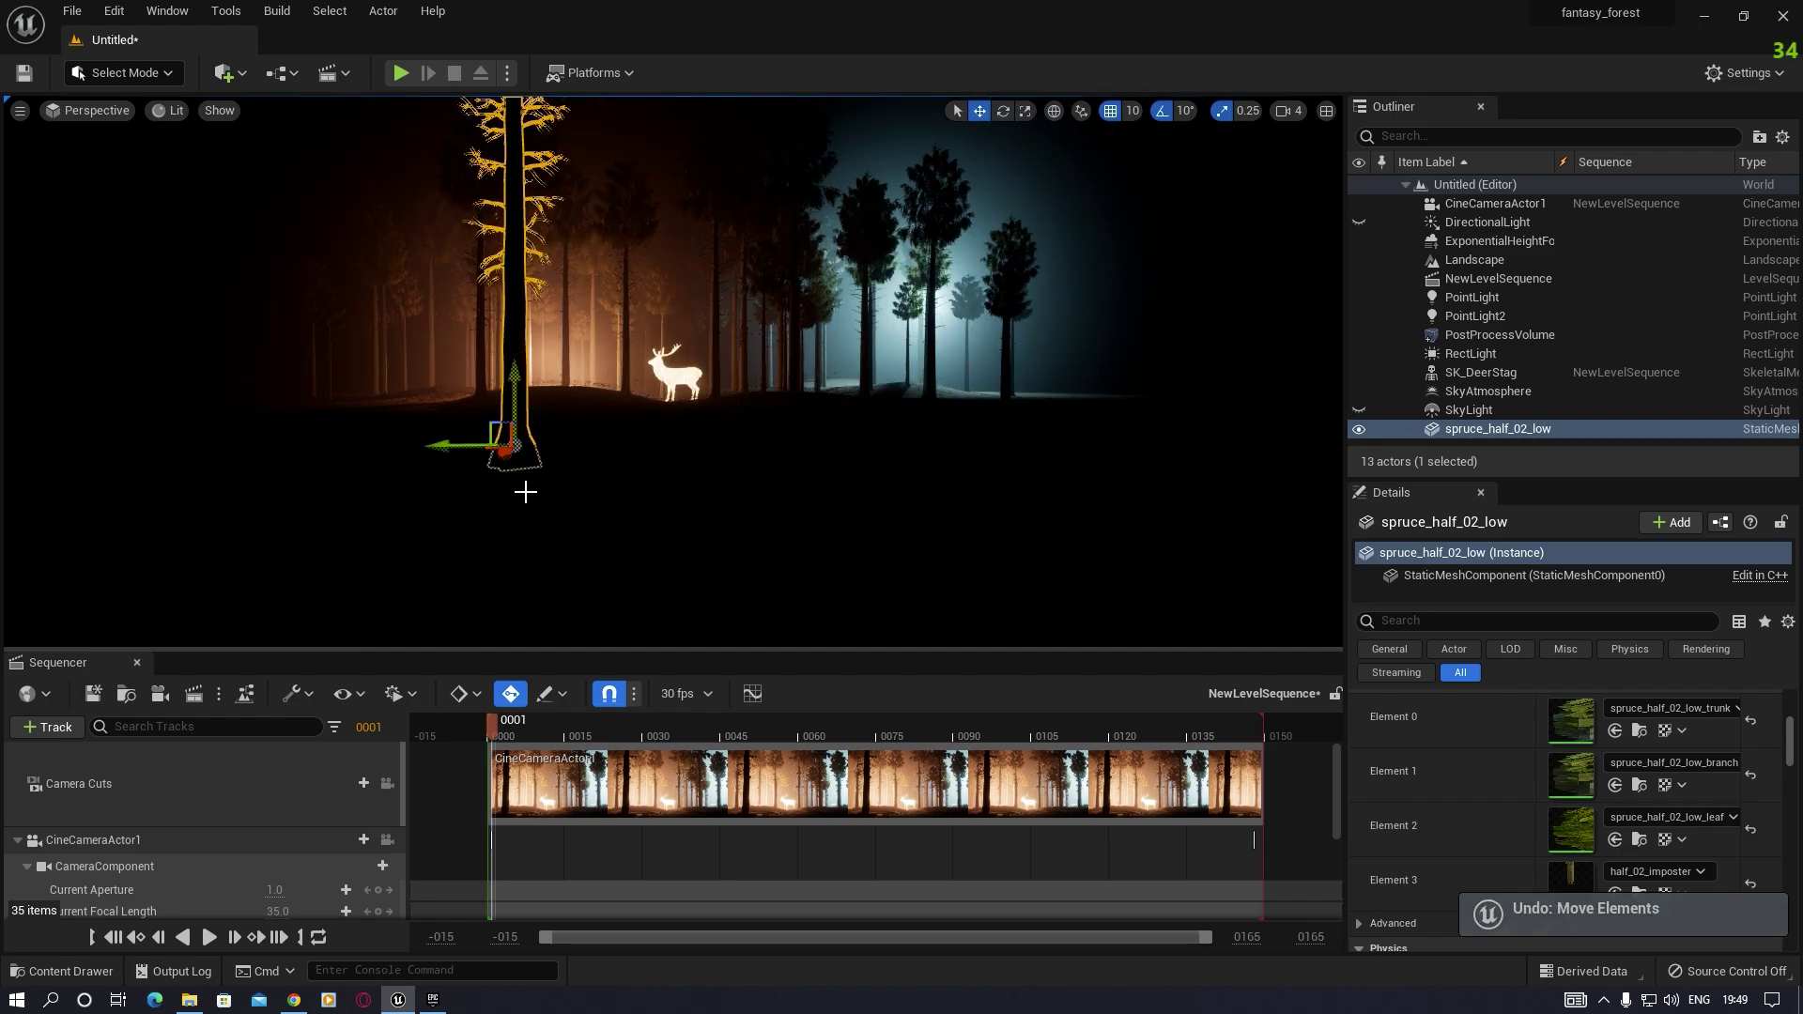
{"action": "key", "text": "ctrl+z"}
{"action": "left_click_drag", "start_coordinate": [507, 451], "coordinate": [893, 531]}
{"action": "left_click_drag", "start_coordinate": [982, 484], "coordinate": [1068, 546]}
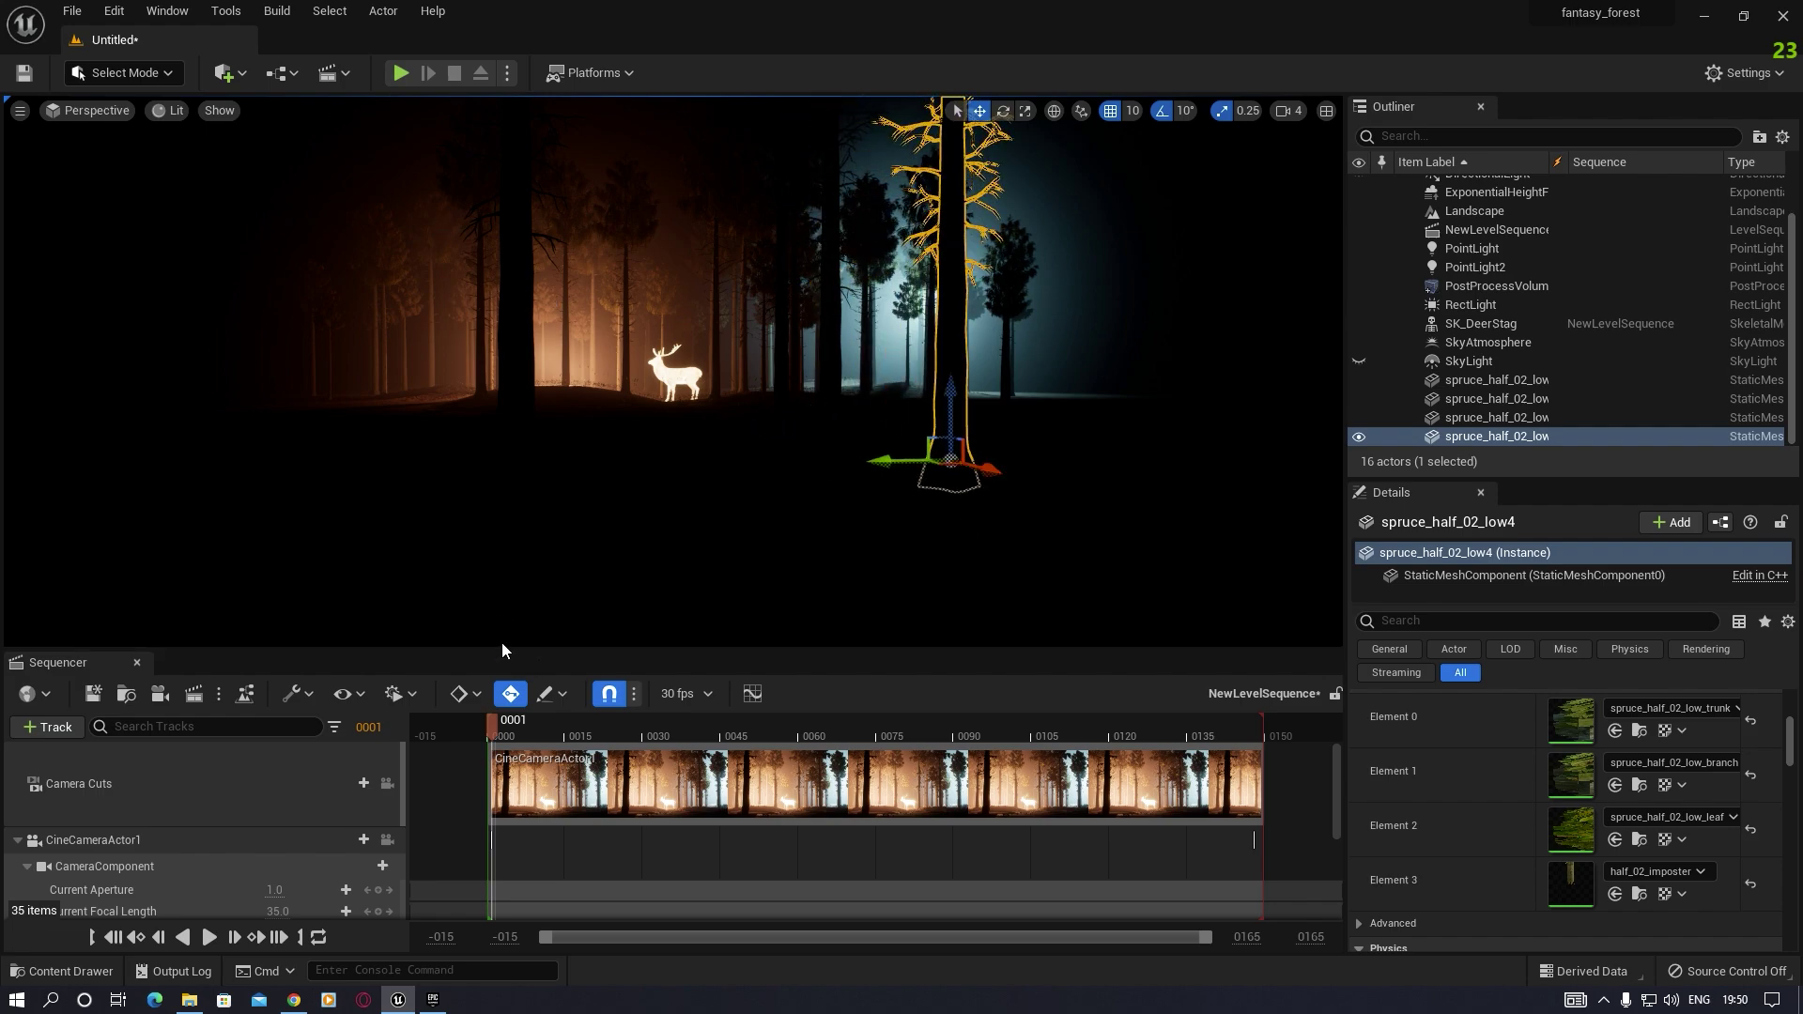
{"action": "left_click", "coordinate": [83, 114]}
{"action": "left_click", "coordinate": [129, 319]}
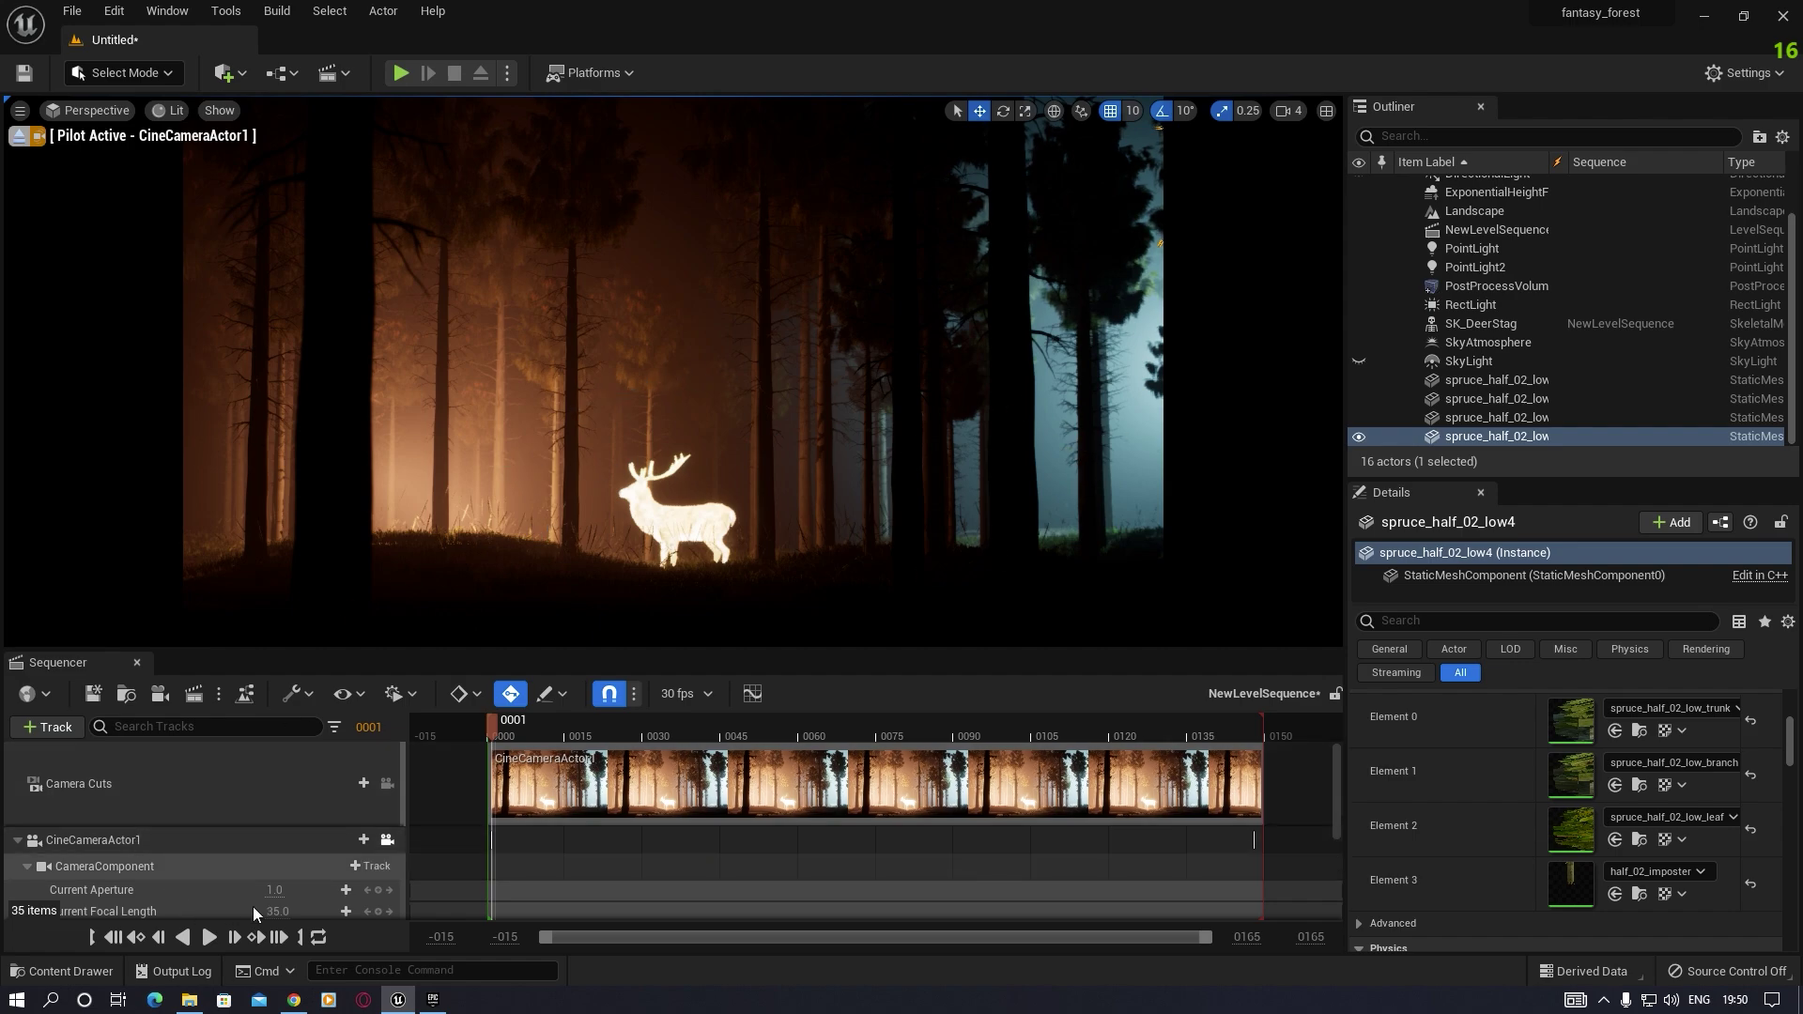
Step: Set the camera track's Manual Focus Distance to about 569.6 at frame 1
{"action": "scroll", "coordinate": [250, 899], "scroll_direction": "down", "scroll_amount": 1}
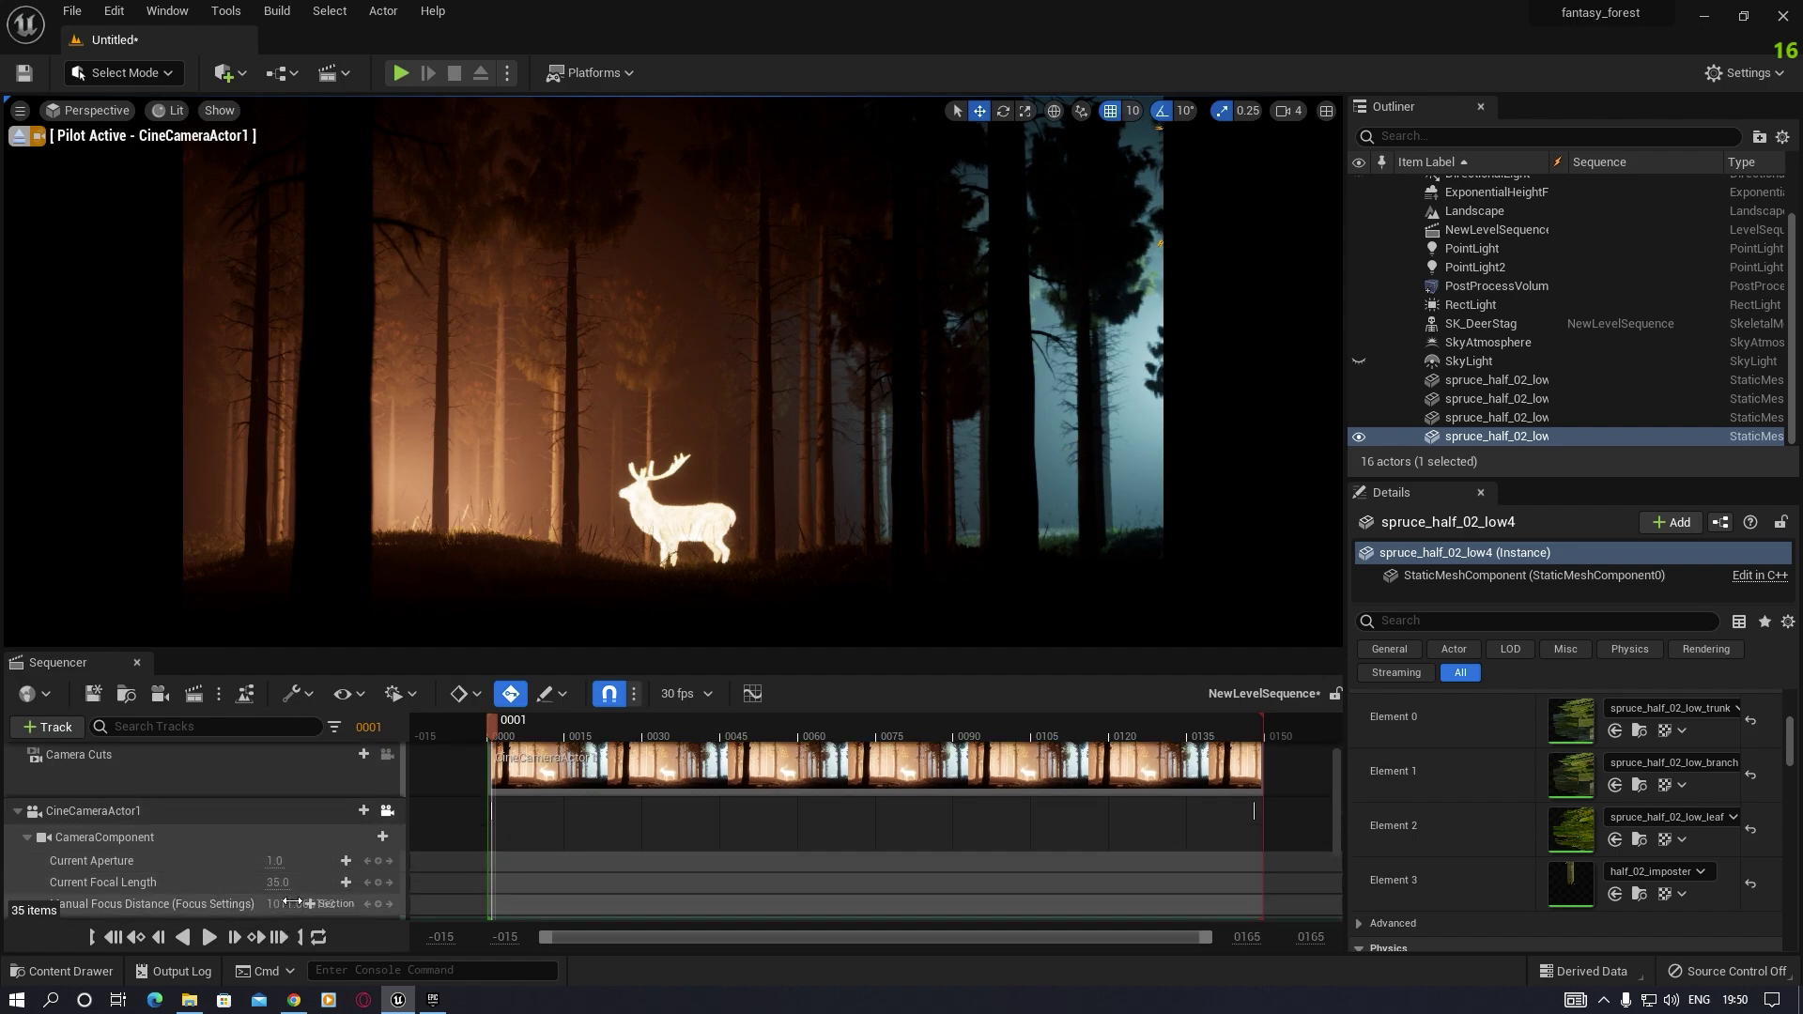
{"action": "left_click_drag", "start_coordinate": [298, 903], "coordinate": [272, 903]}
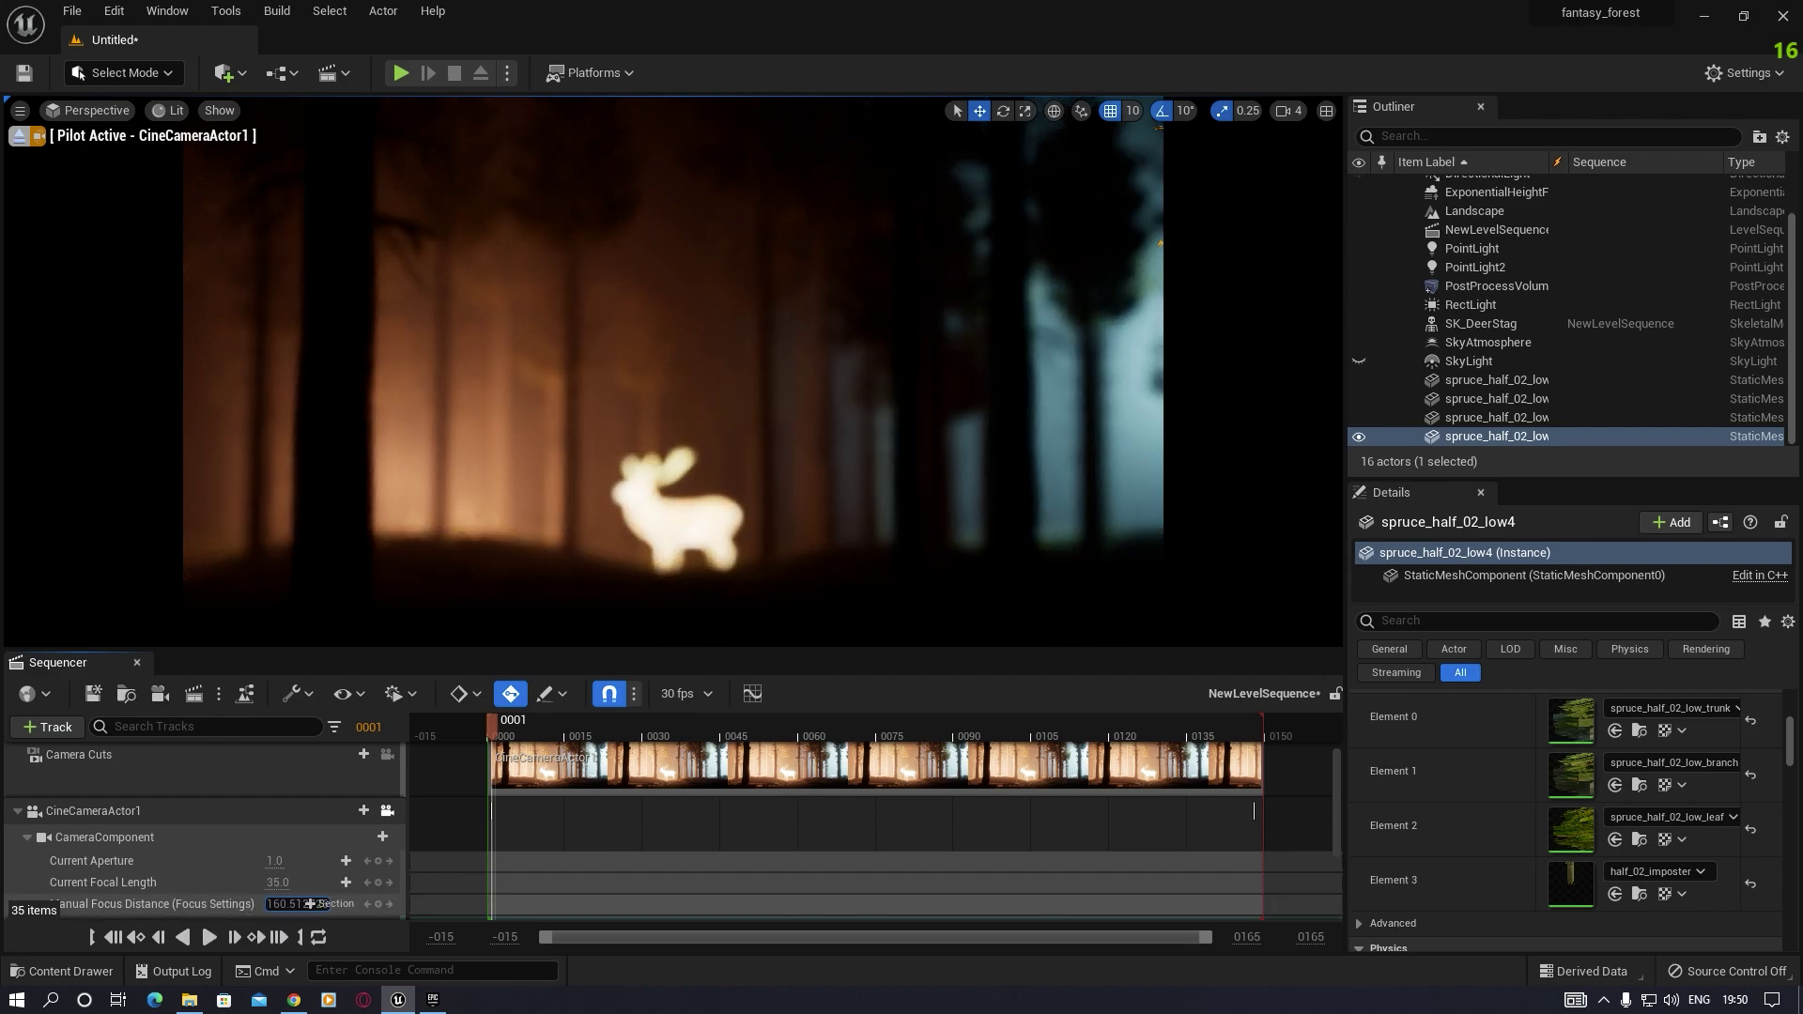
{"action": "left_click_drag", "start_coordinate": [310, 903], "coordinate": [310, 903]}
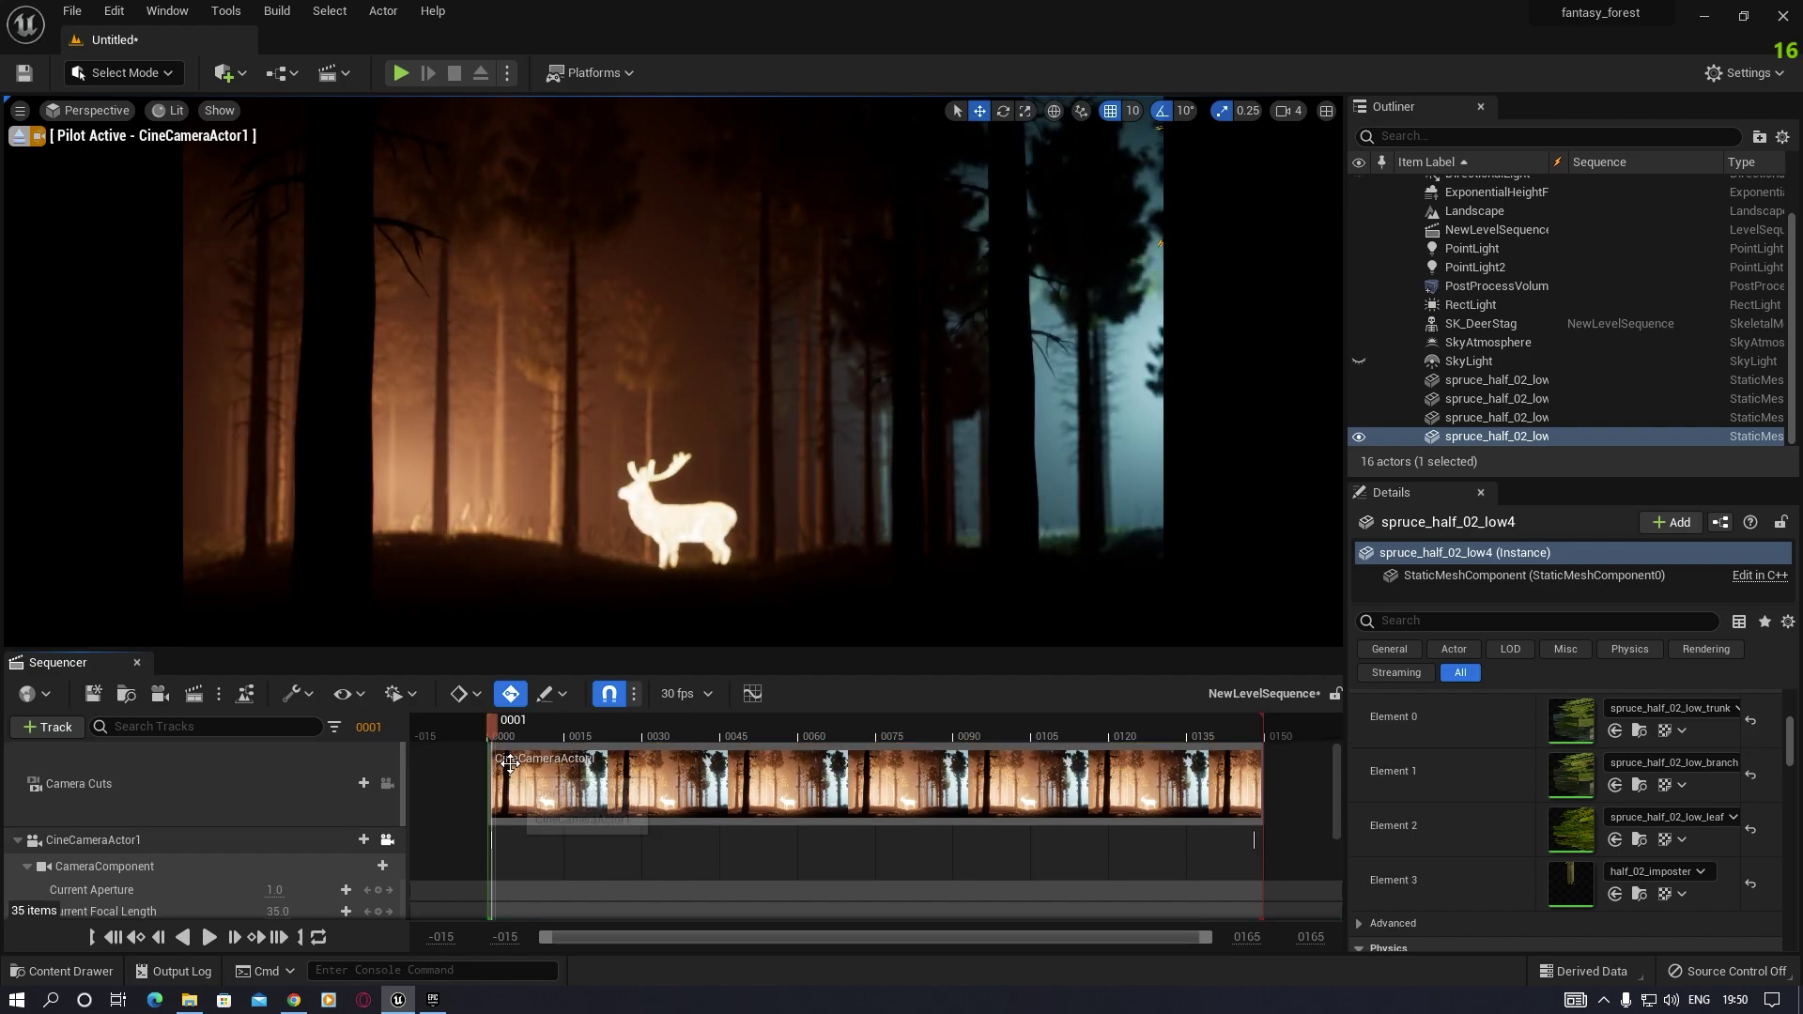
Step: Select the camera's Transform key at frame 1 and move the piloted camera farther back to reframe the stag between the foreground trees
{"action": "scroll", "coordinate": [482, 858], "scroll_direction": "down", "scroll_amount": 1}
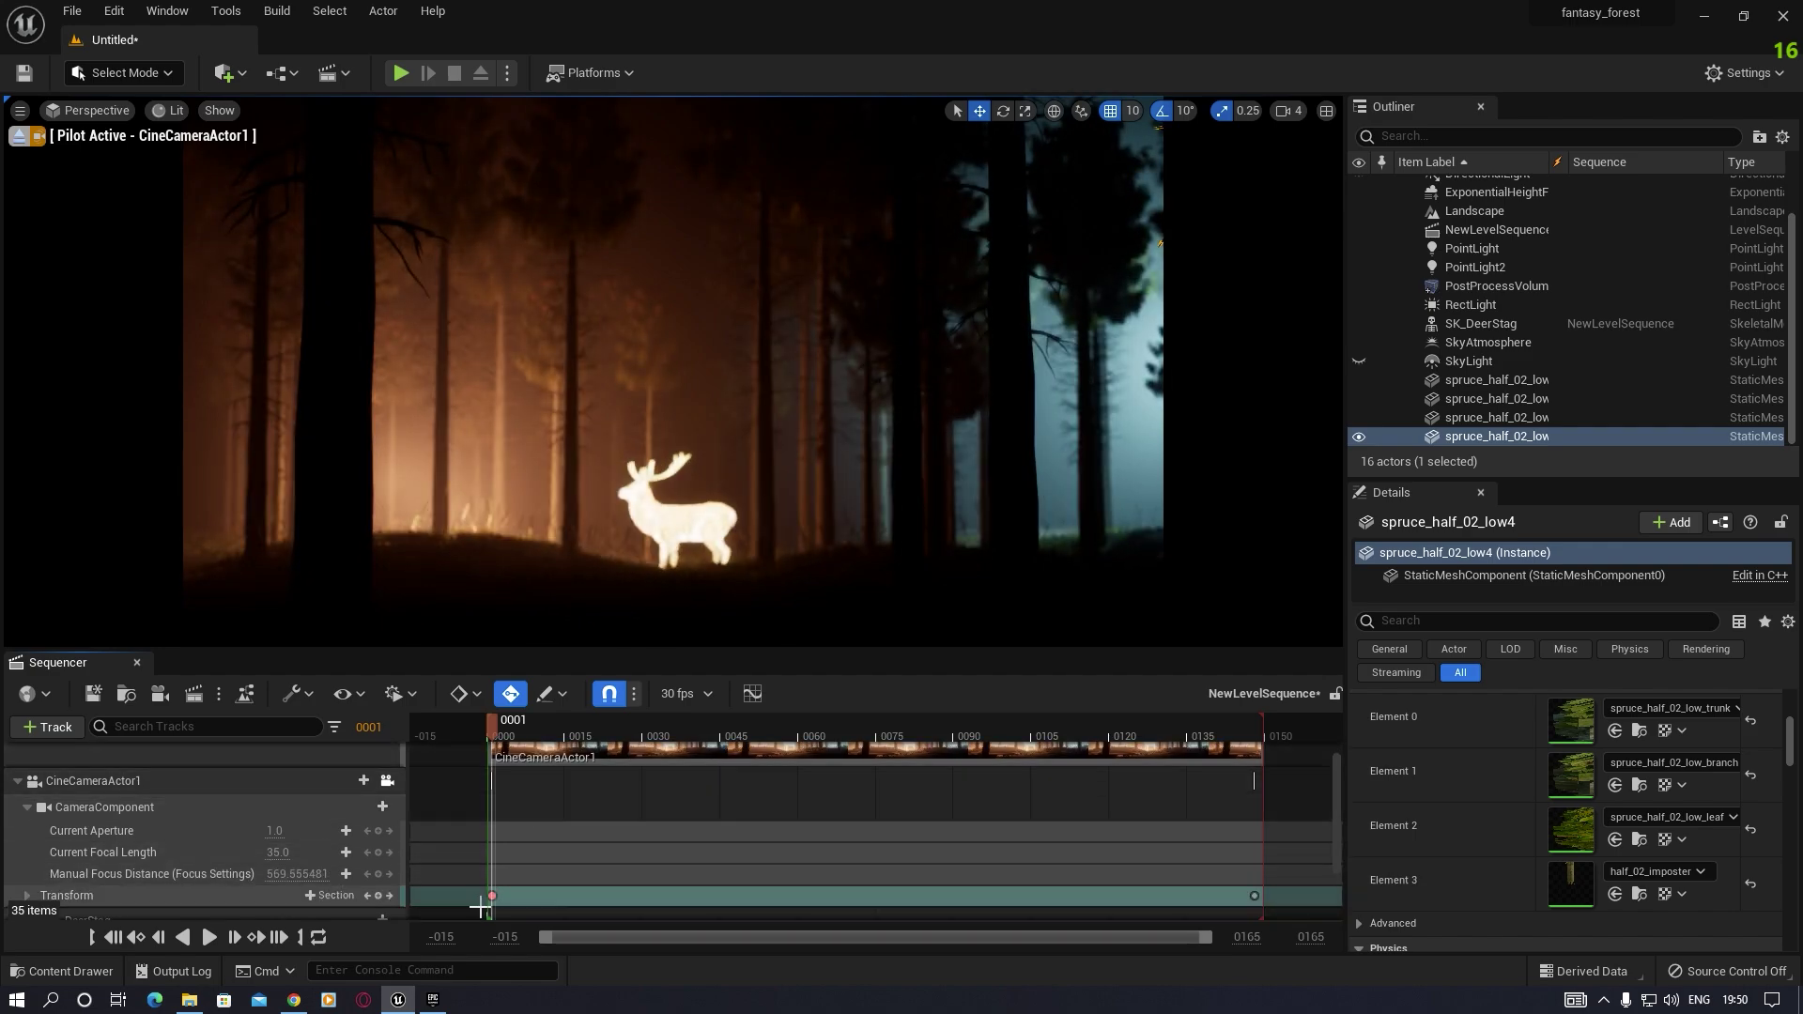
{"action": "left_click", "coordinate": [493, 896]}
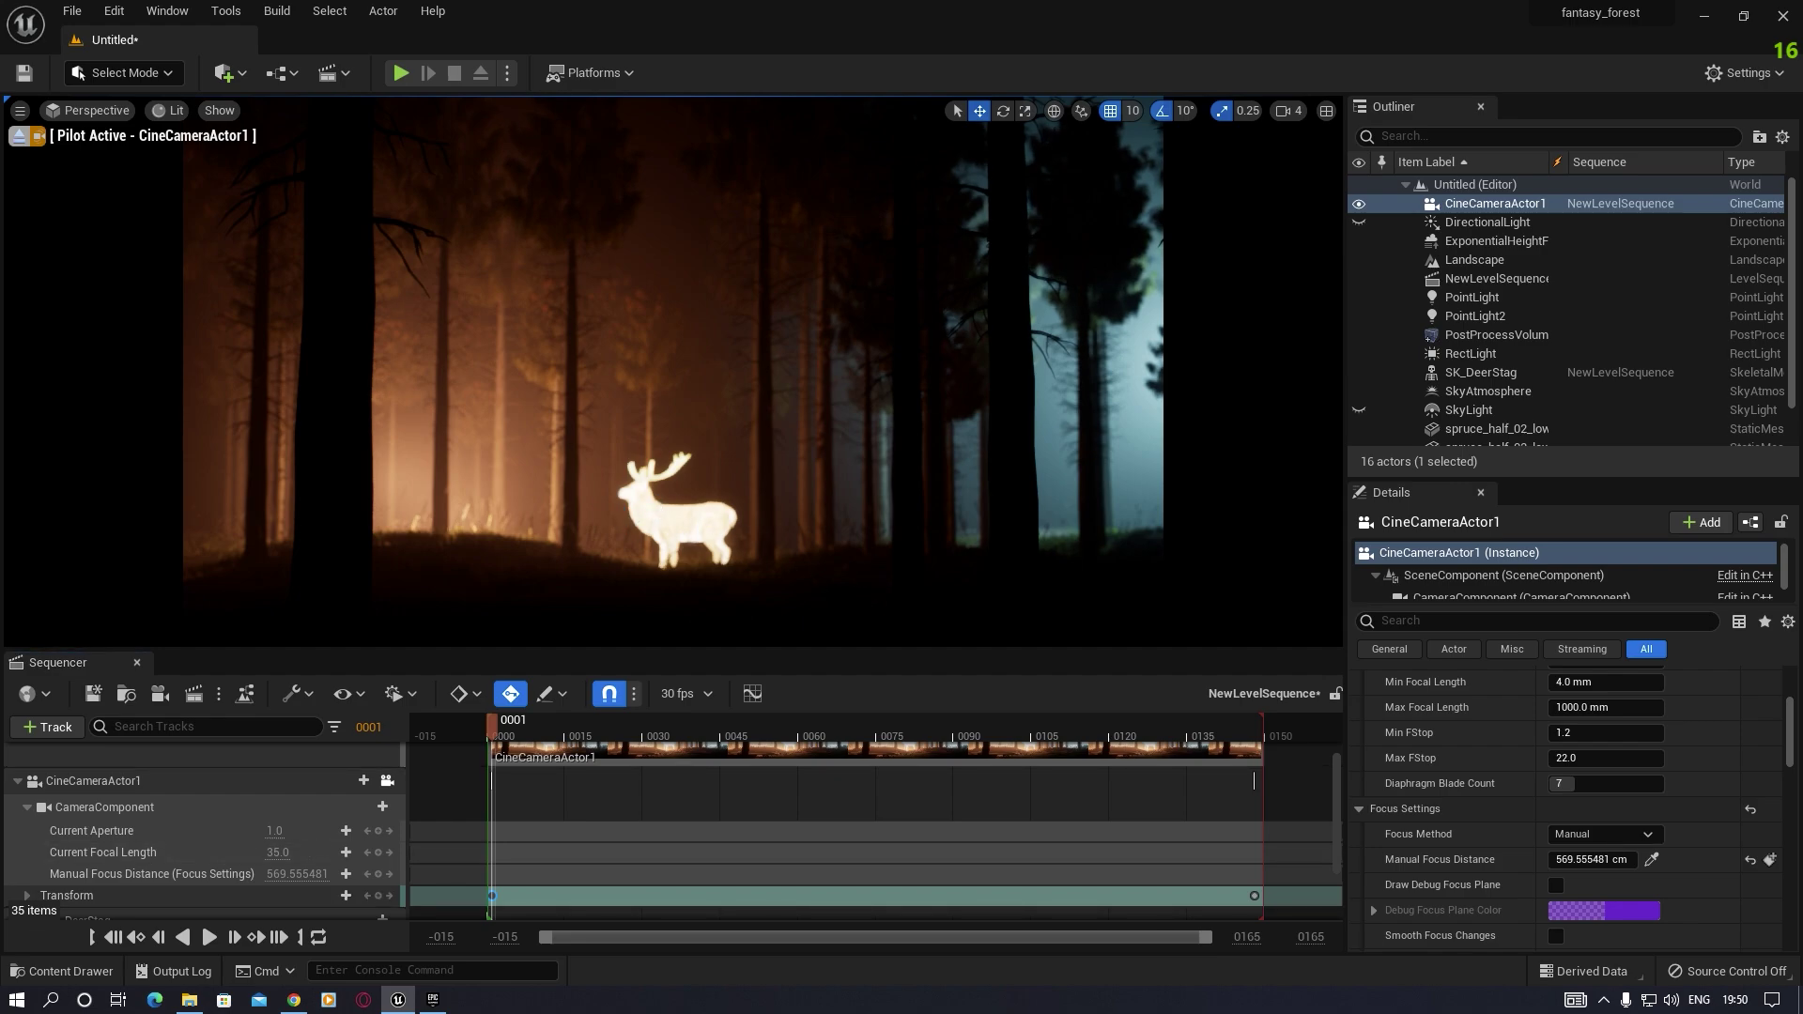
{"action": "key", "text": "s"}
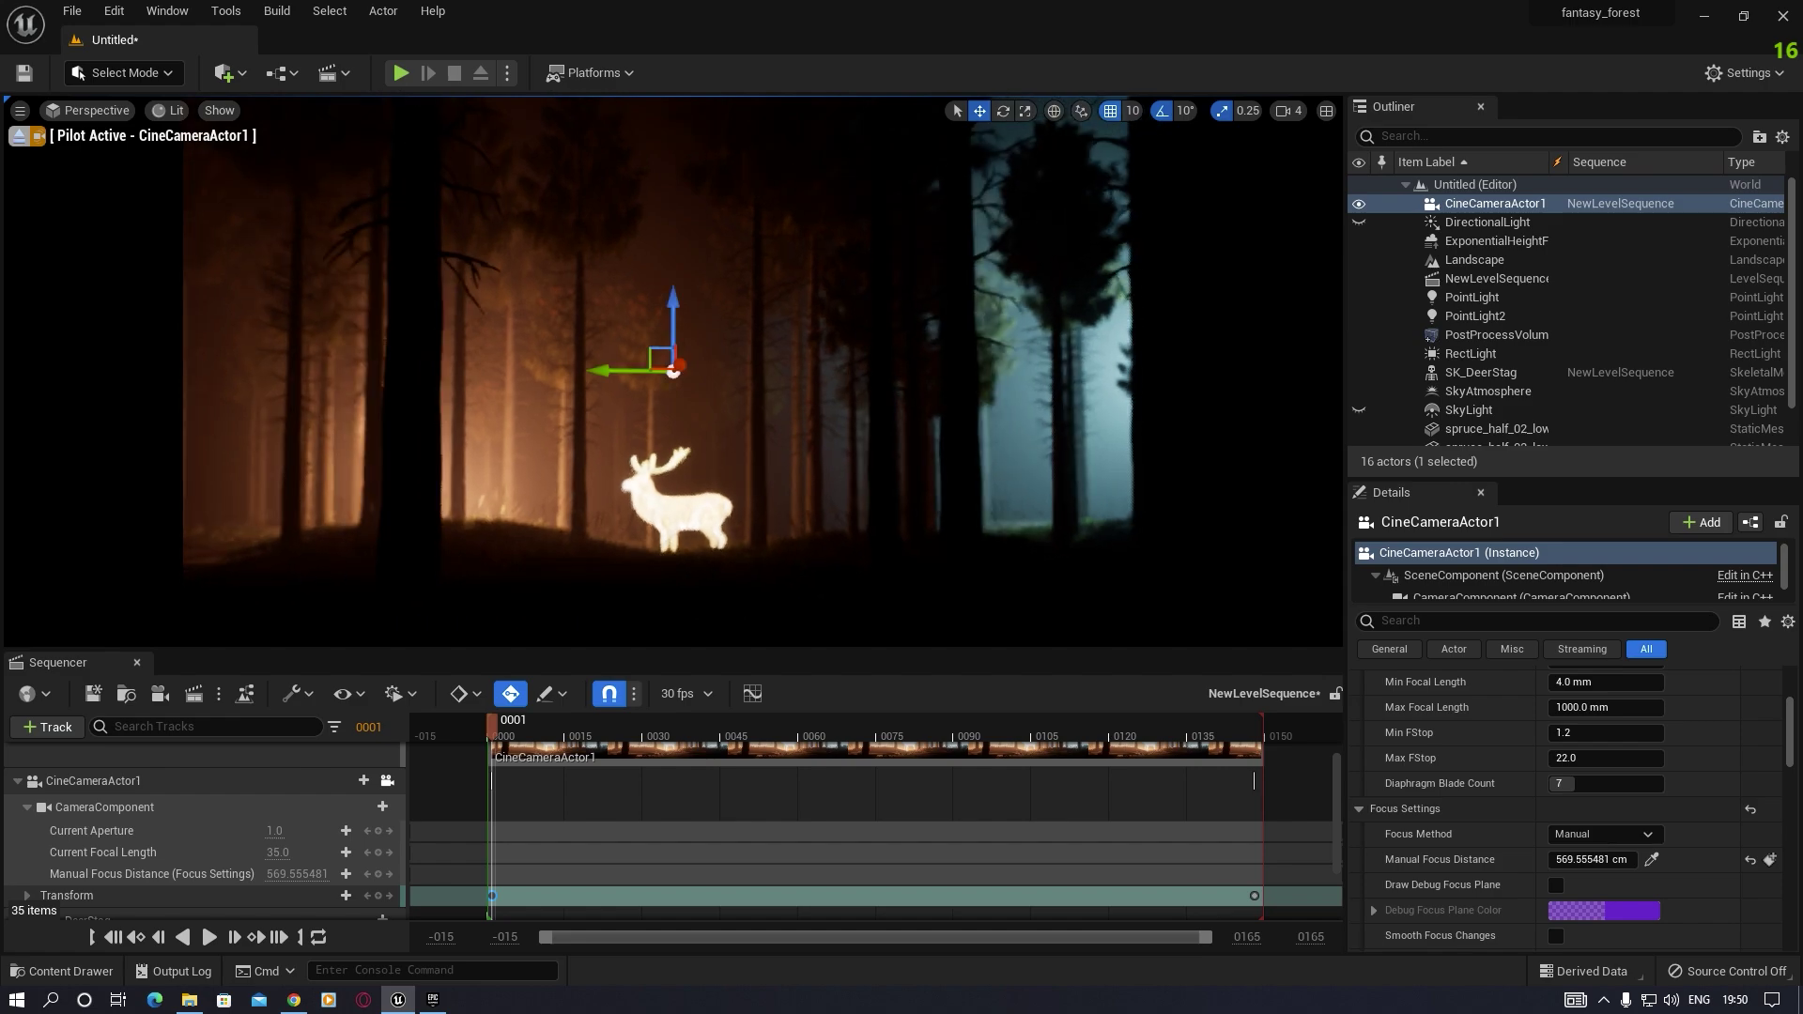
{"action": "key", "text": "d"}
{"action": "key", "text": "d"}
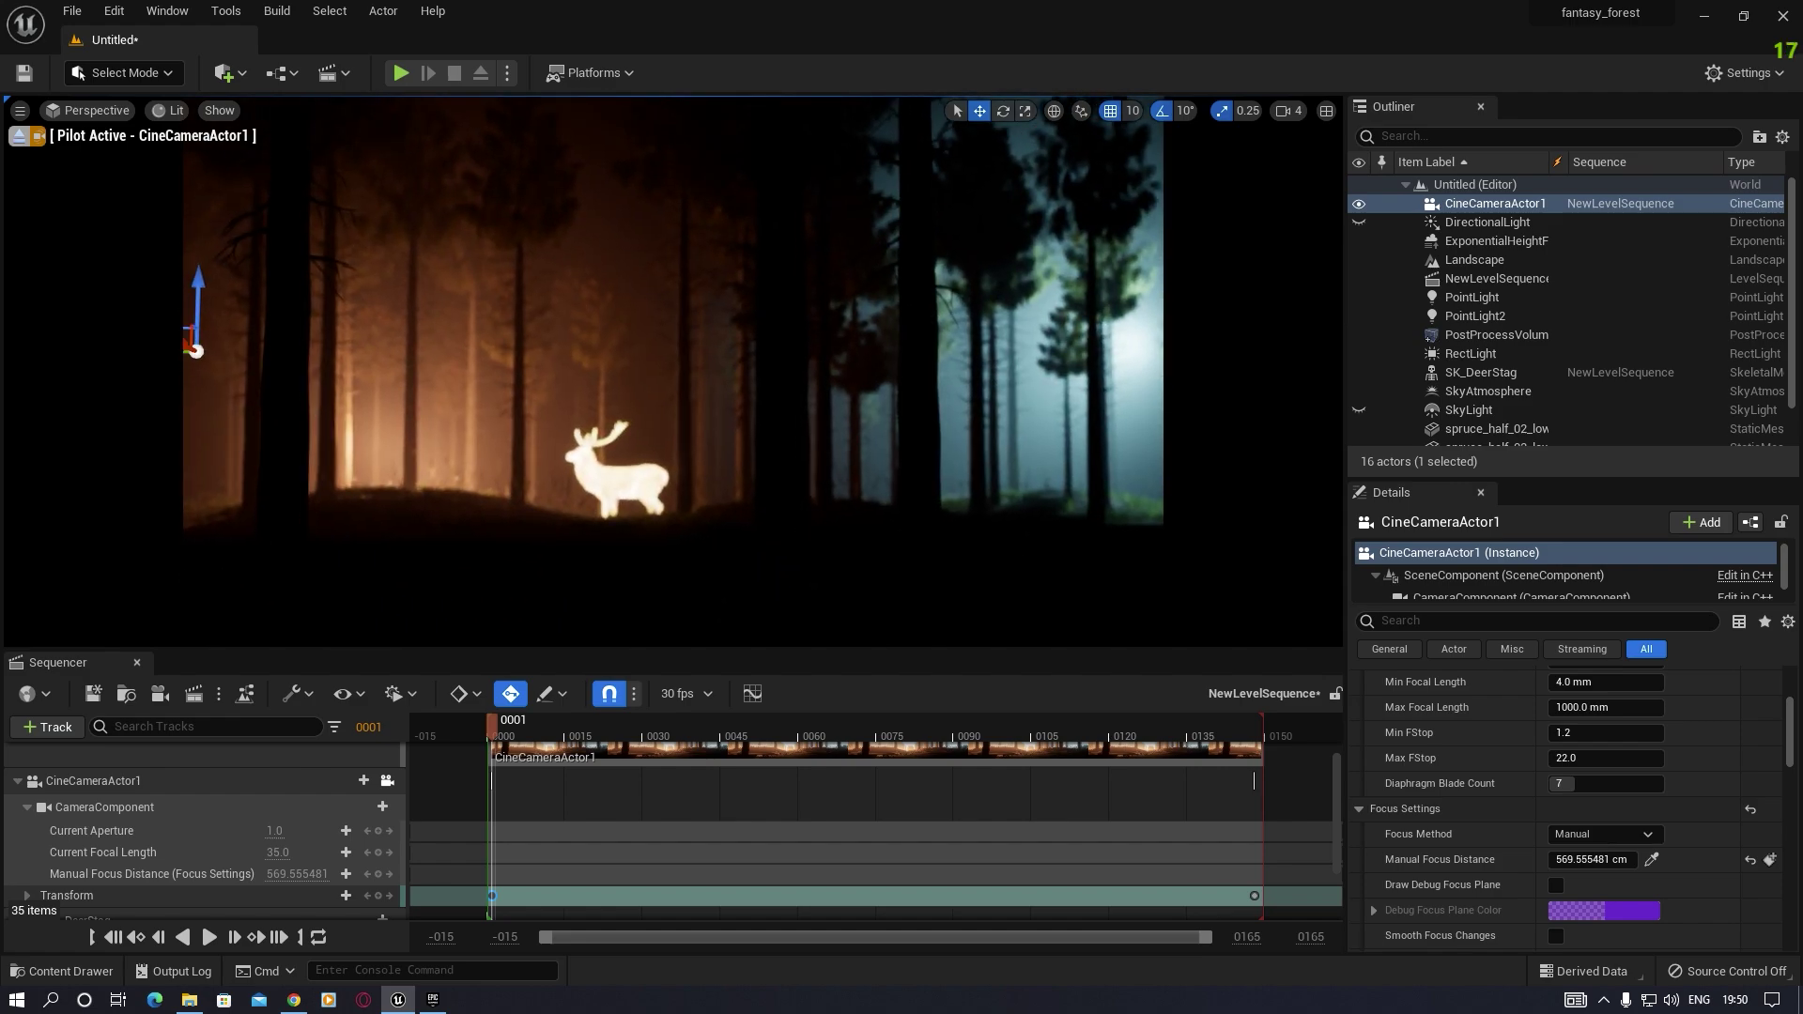
{"action": "key", "text": "a"}
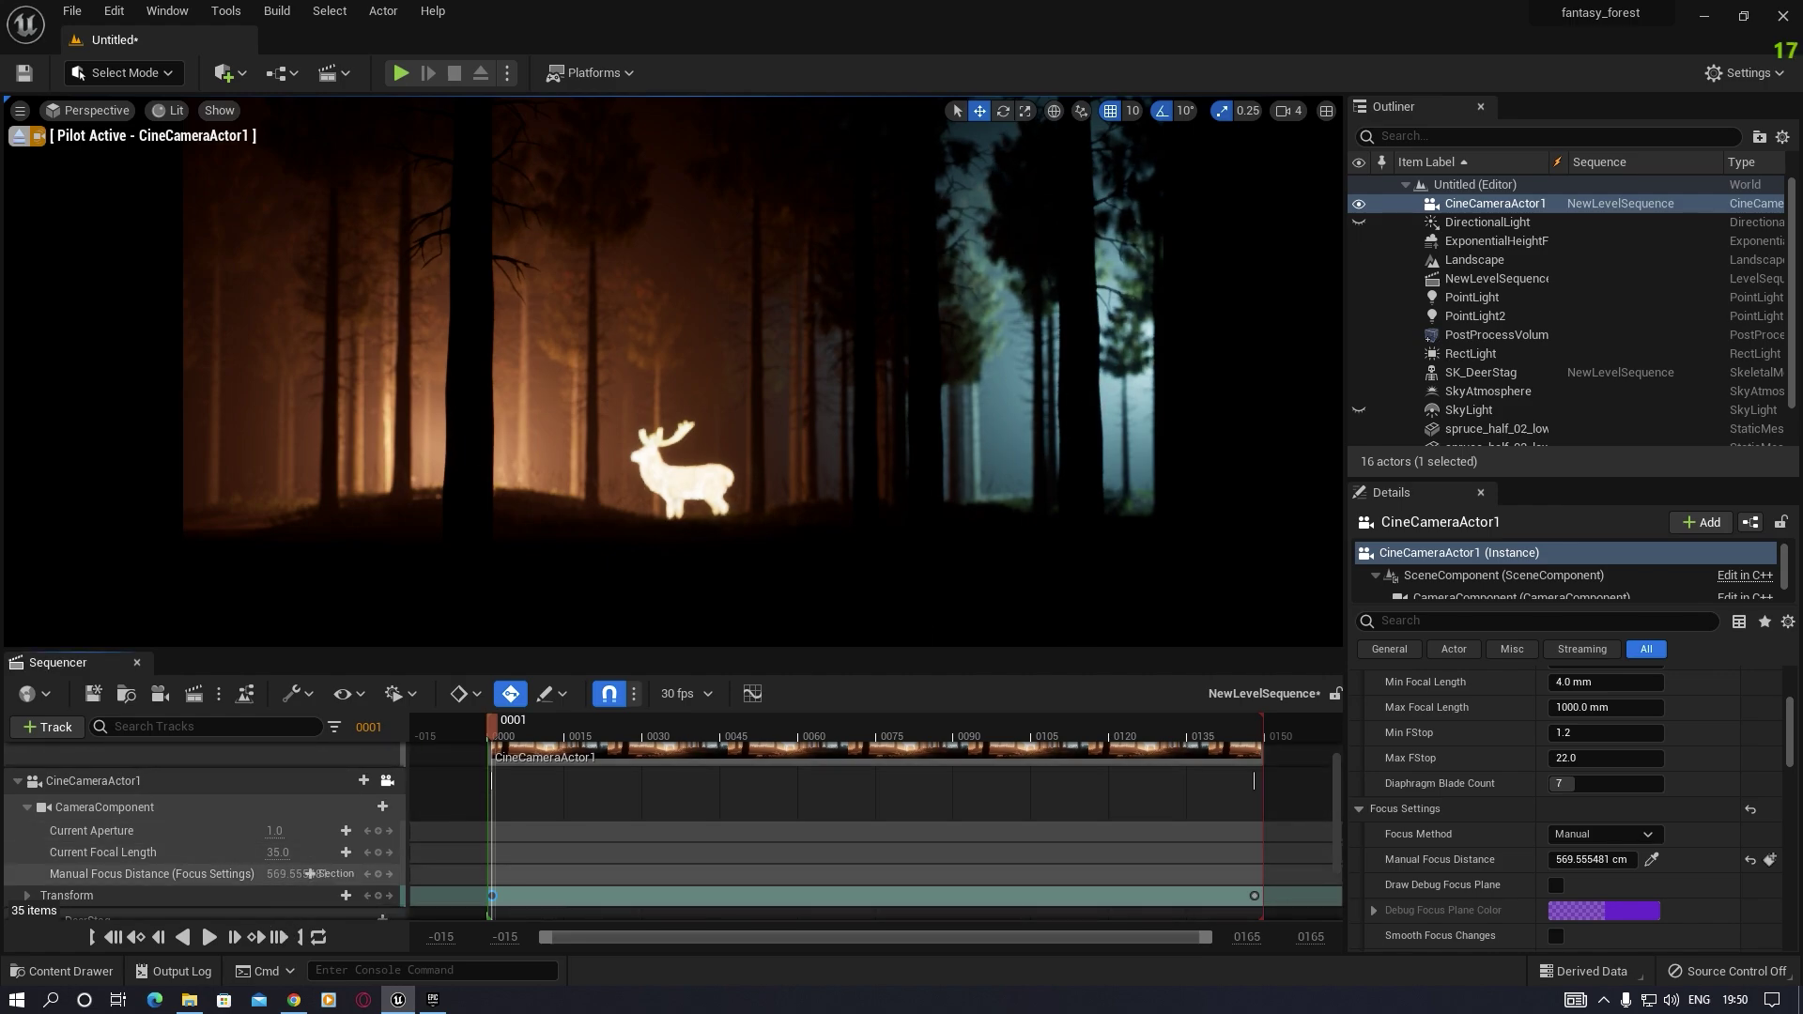
Step: Keyframe the camera's Manual Focus Distance at about 1524.6 cm at frame 1 and about 1398 cm at frame 55
{"action": "left_click_drag", "start_coordinate": [324, 873], "coordinate": [311, 873]}
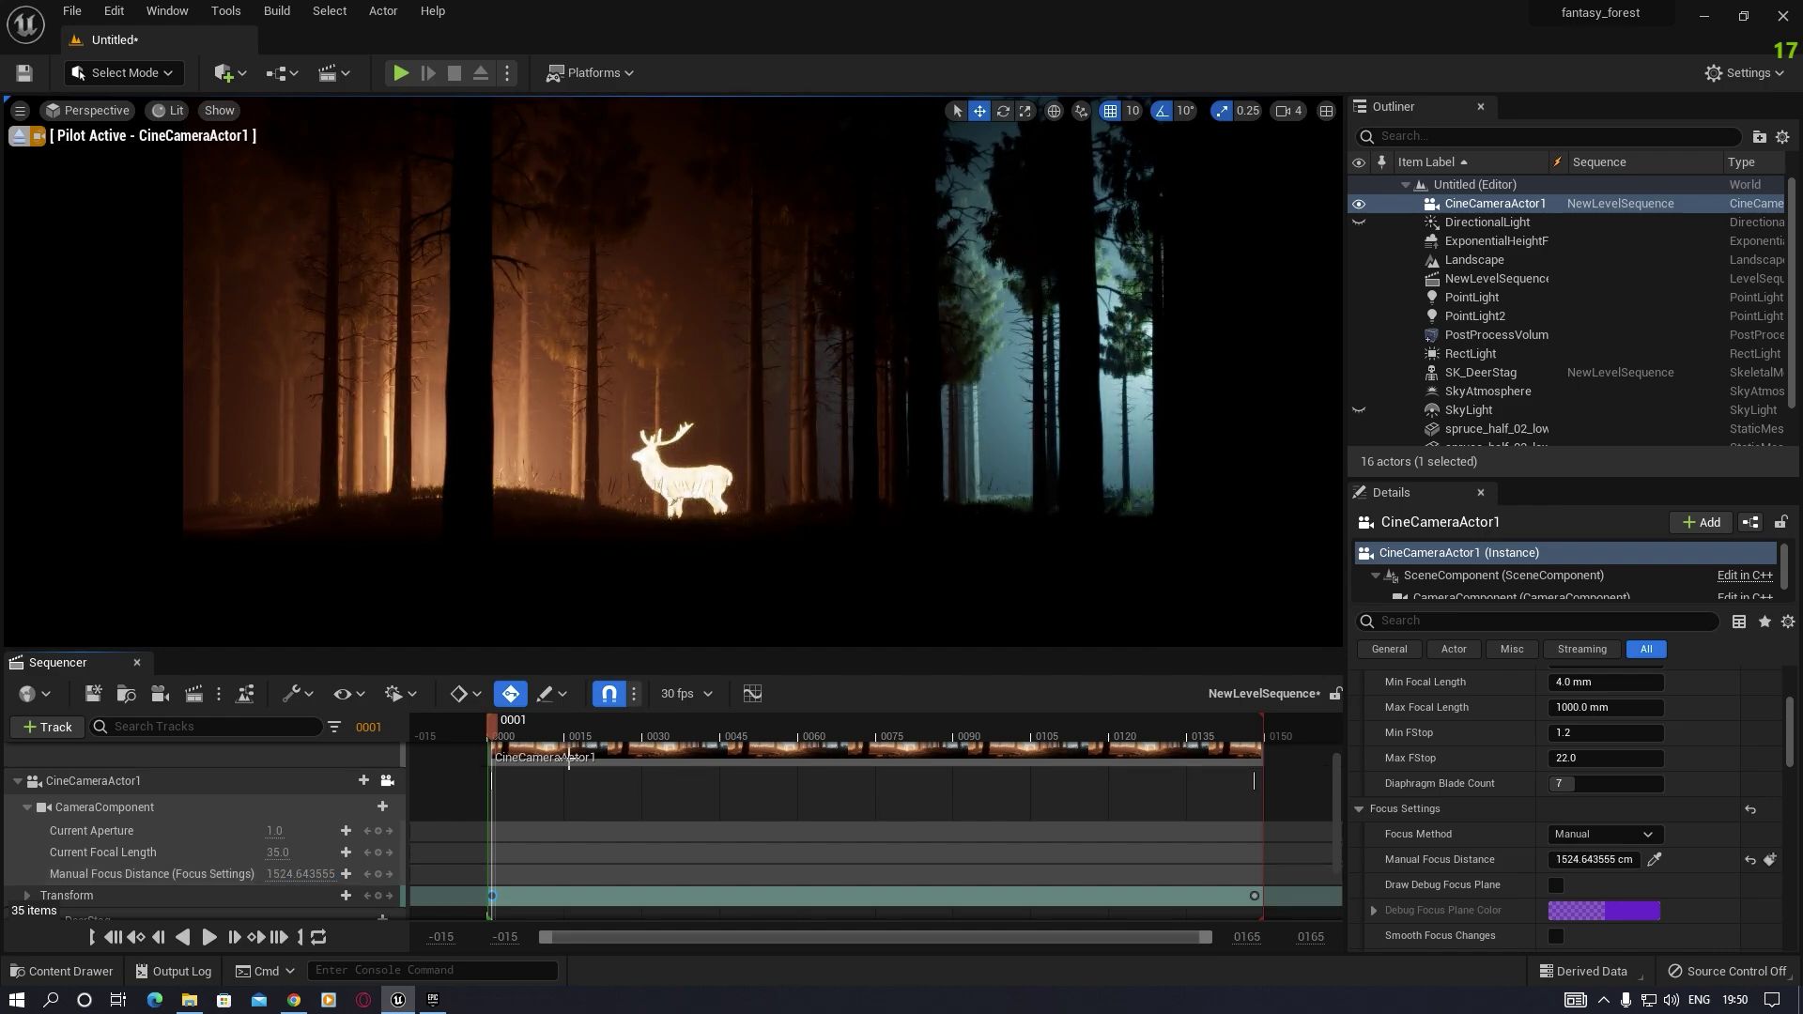
{"action": "left_click", "coordinate": [380, 872]}
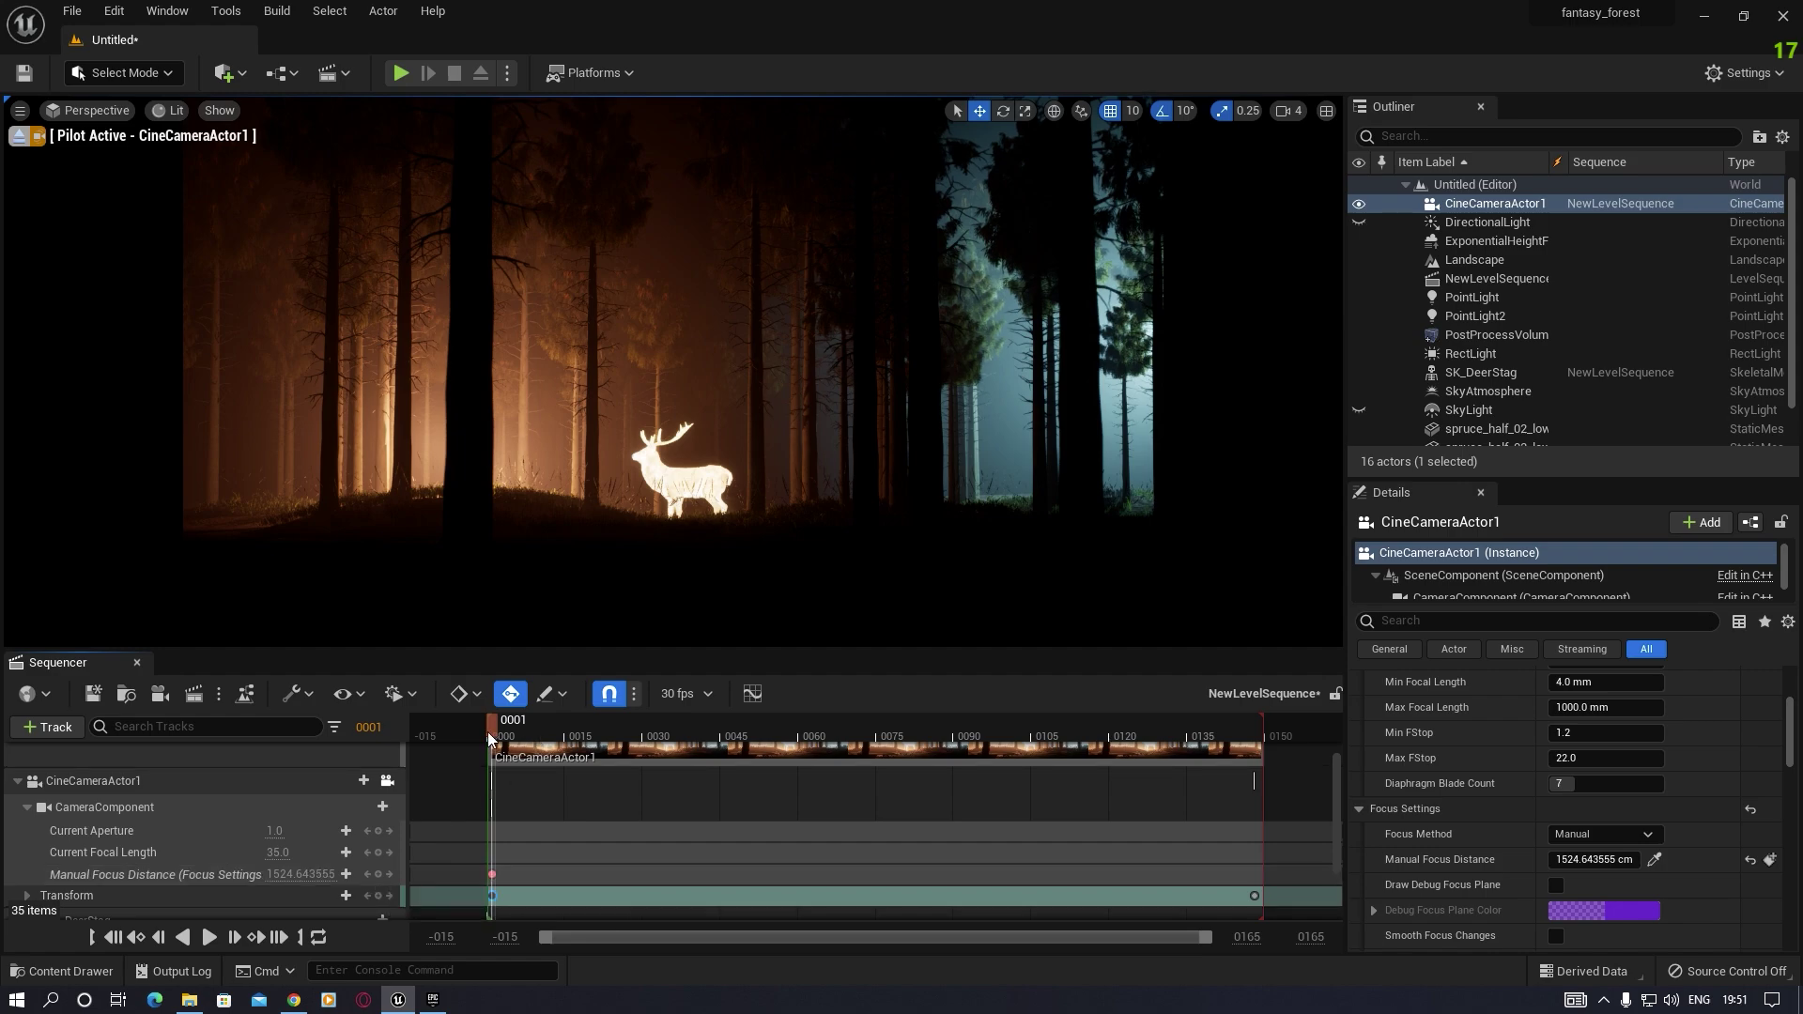
{"action": "left_click", "coordinate": [632, 730]}
{"action": "left_click", "coordinate": [772, 741]}
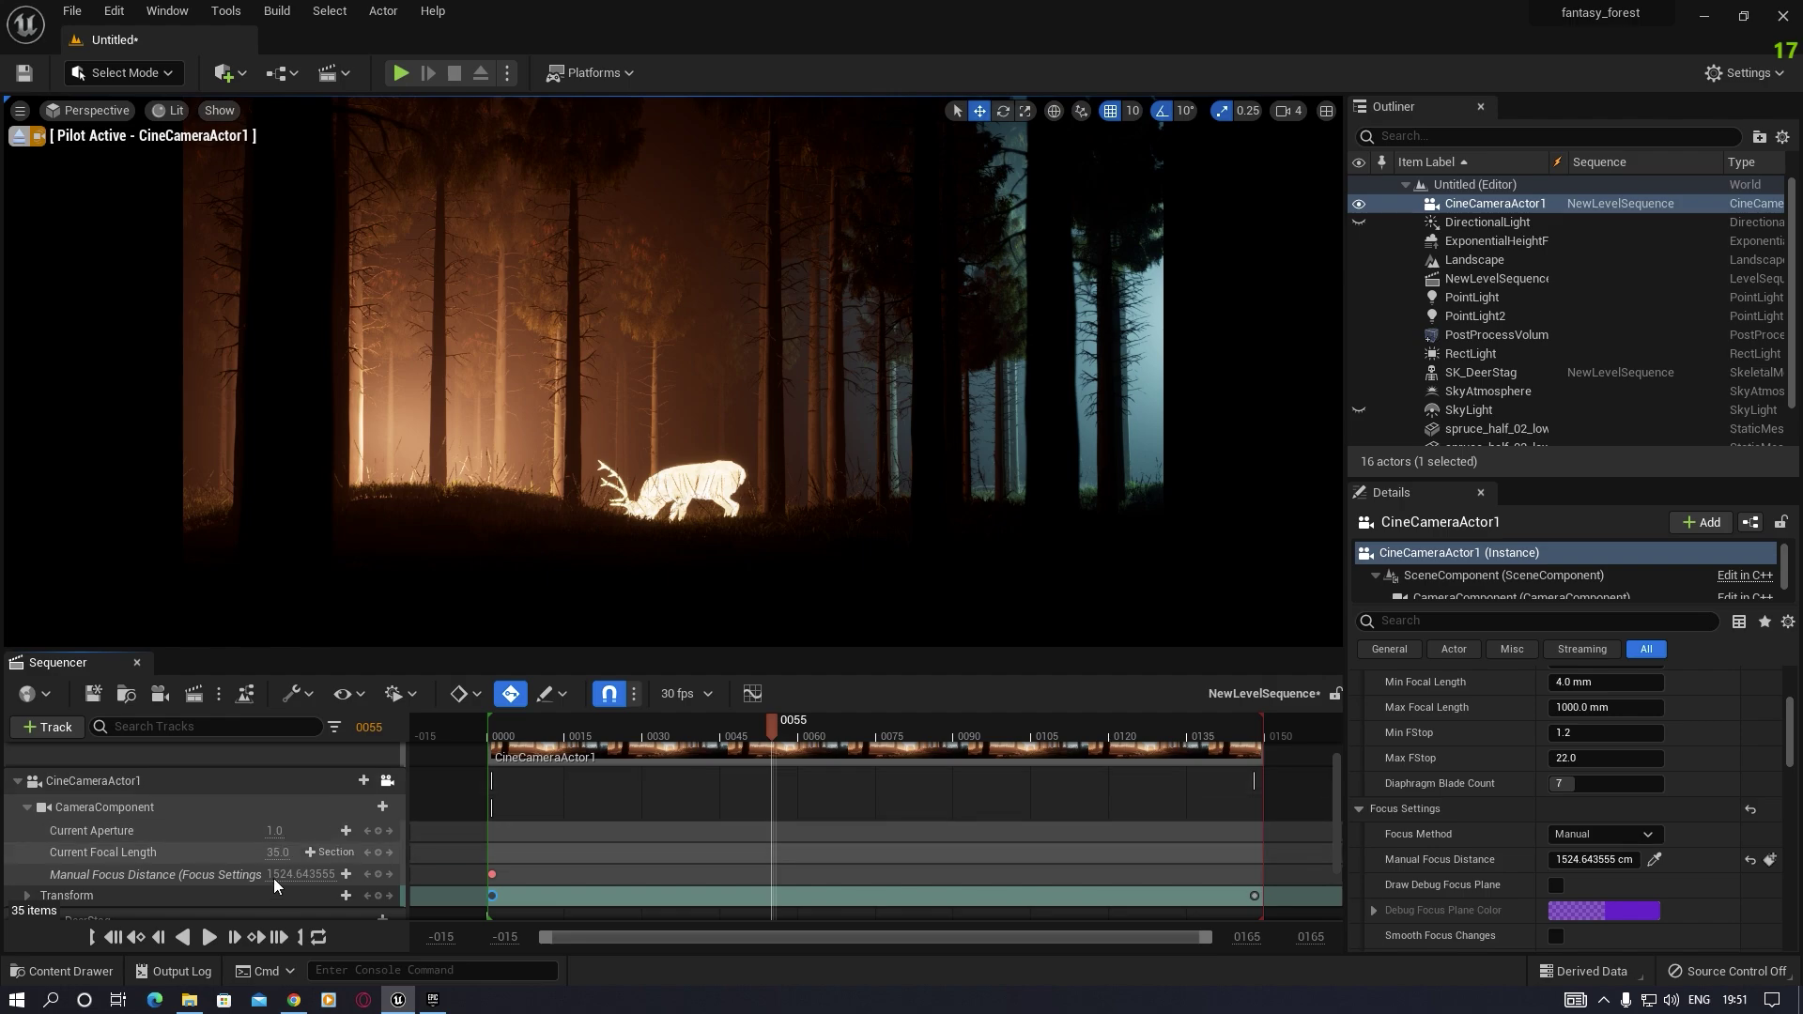
{"action": "left_click_drag", "start_coordinate": [282, 874], "coordinate": [235, 875]}
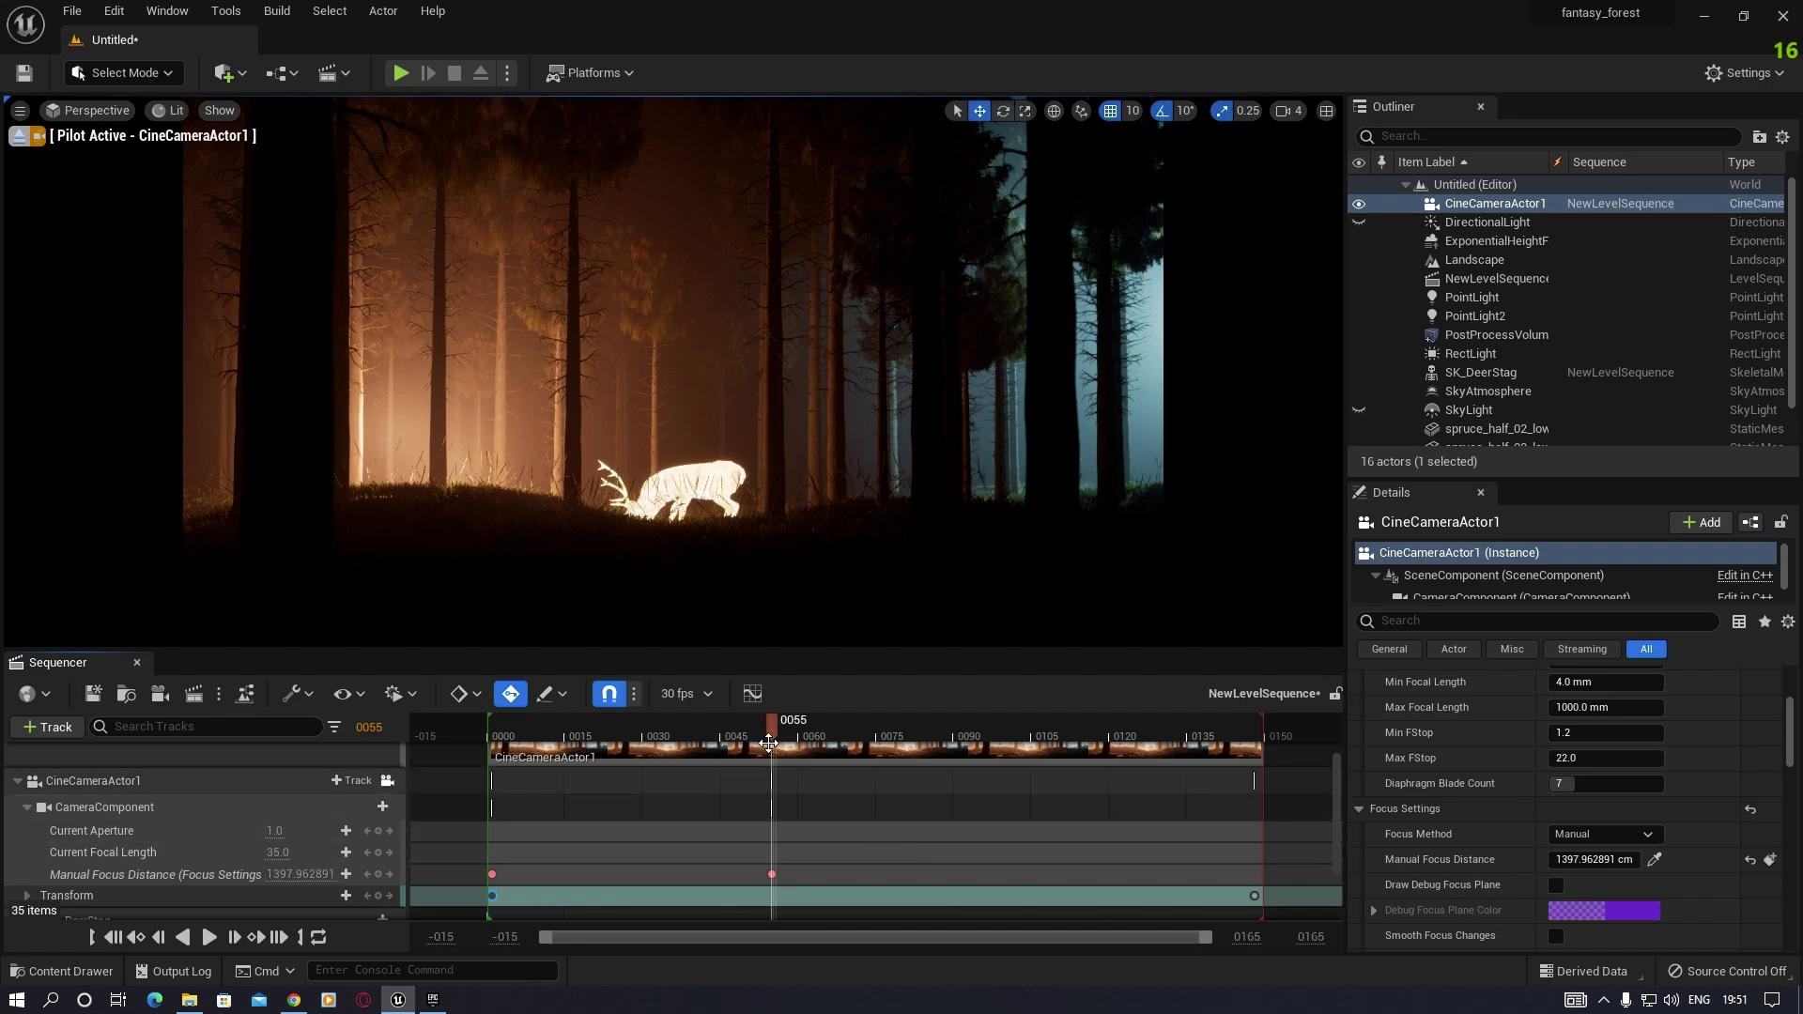
Step: Play and scrub through the sequence to preview the camera move and the focus change
{"action": "left_click_drag", "start_coordinate": [602, 744], "coordinate": [507, 746]}
{"action": "key", "text": "space"}
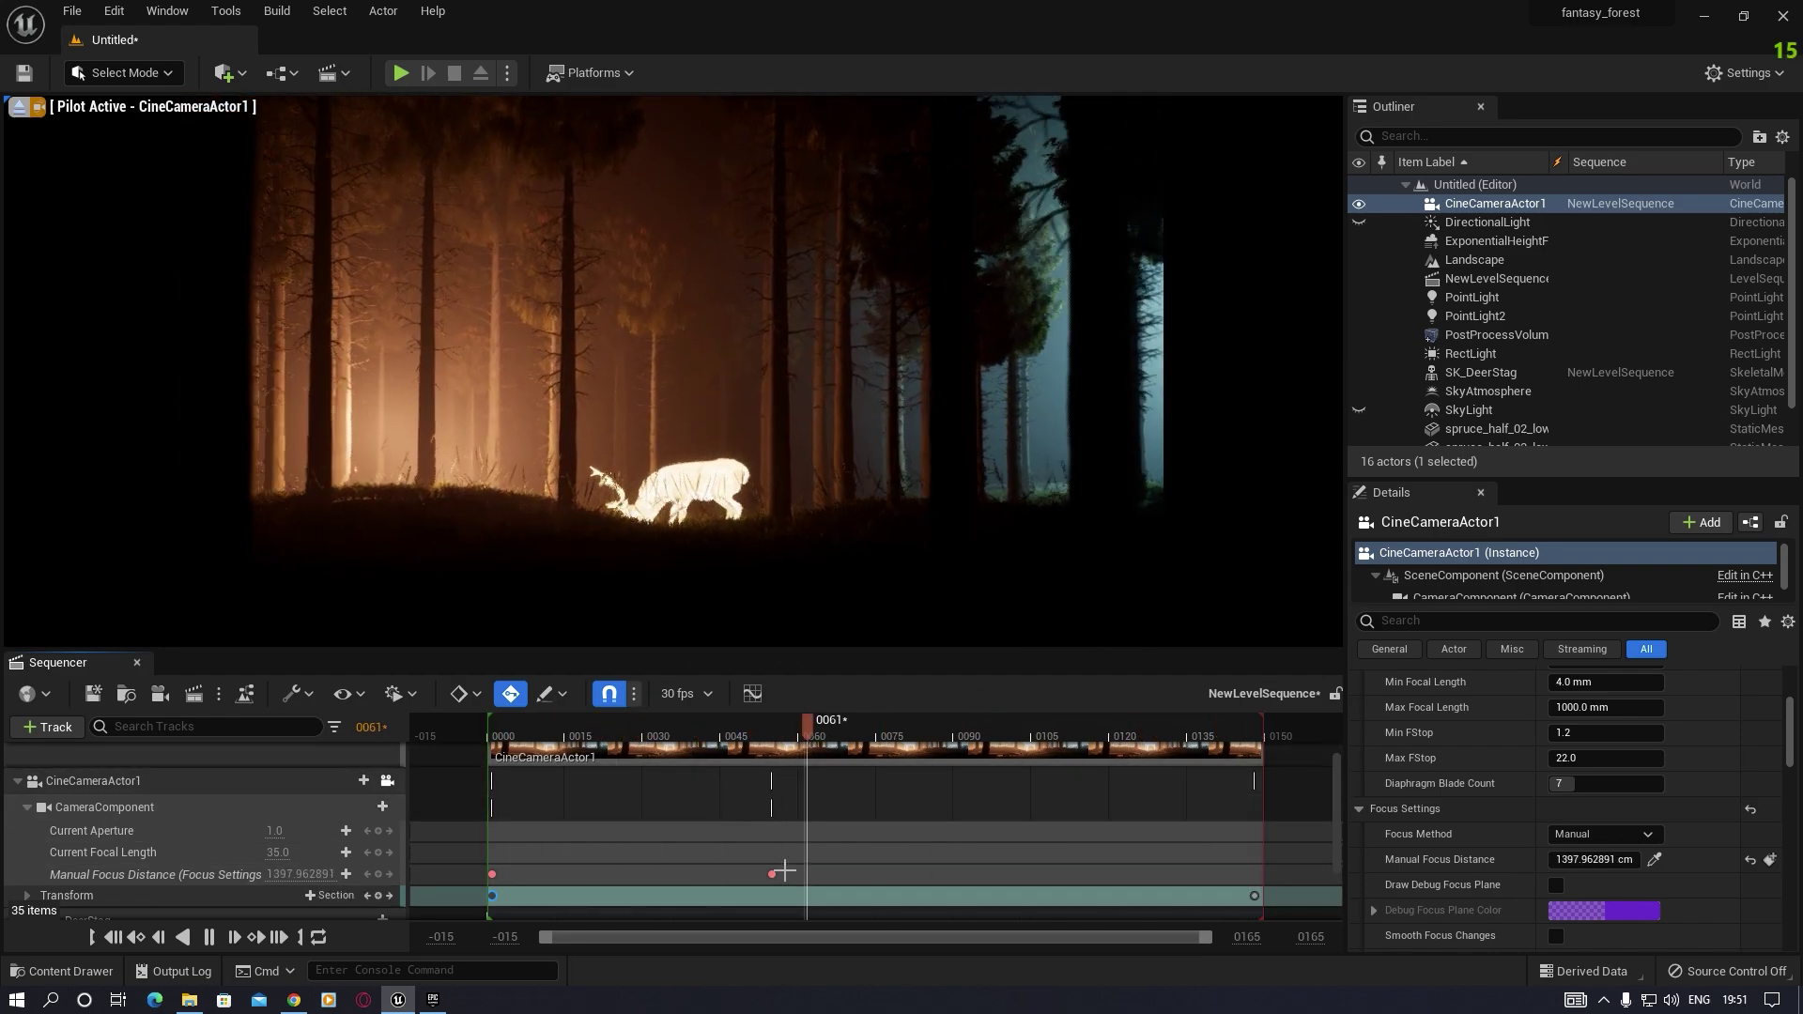
{"action": "left_click", "coordinate": [857, 728]}
{"action": "left_click_drag", "start_coordinate": [672, 737], "coordinate": [783, 740]}
{"action": "left_click", "coordinate": [712, 740]}
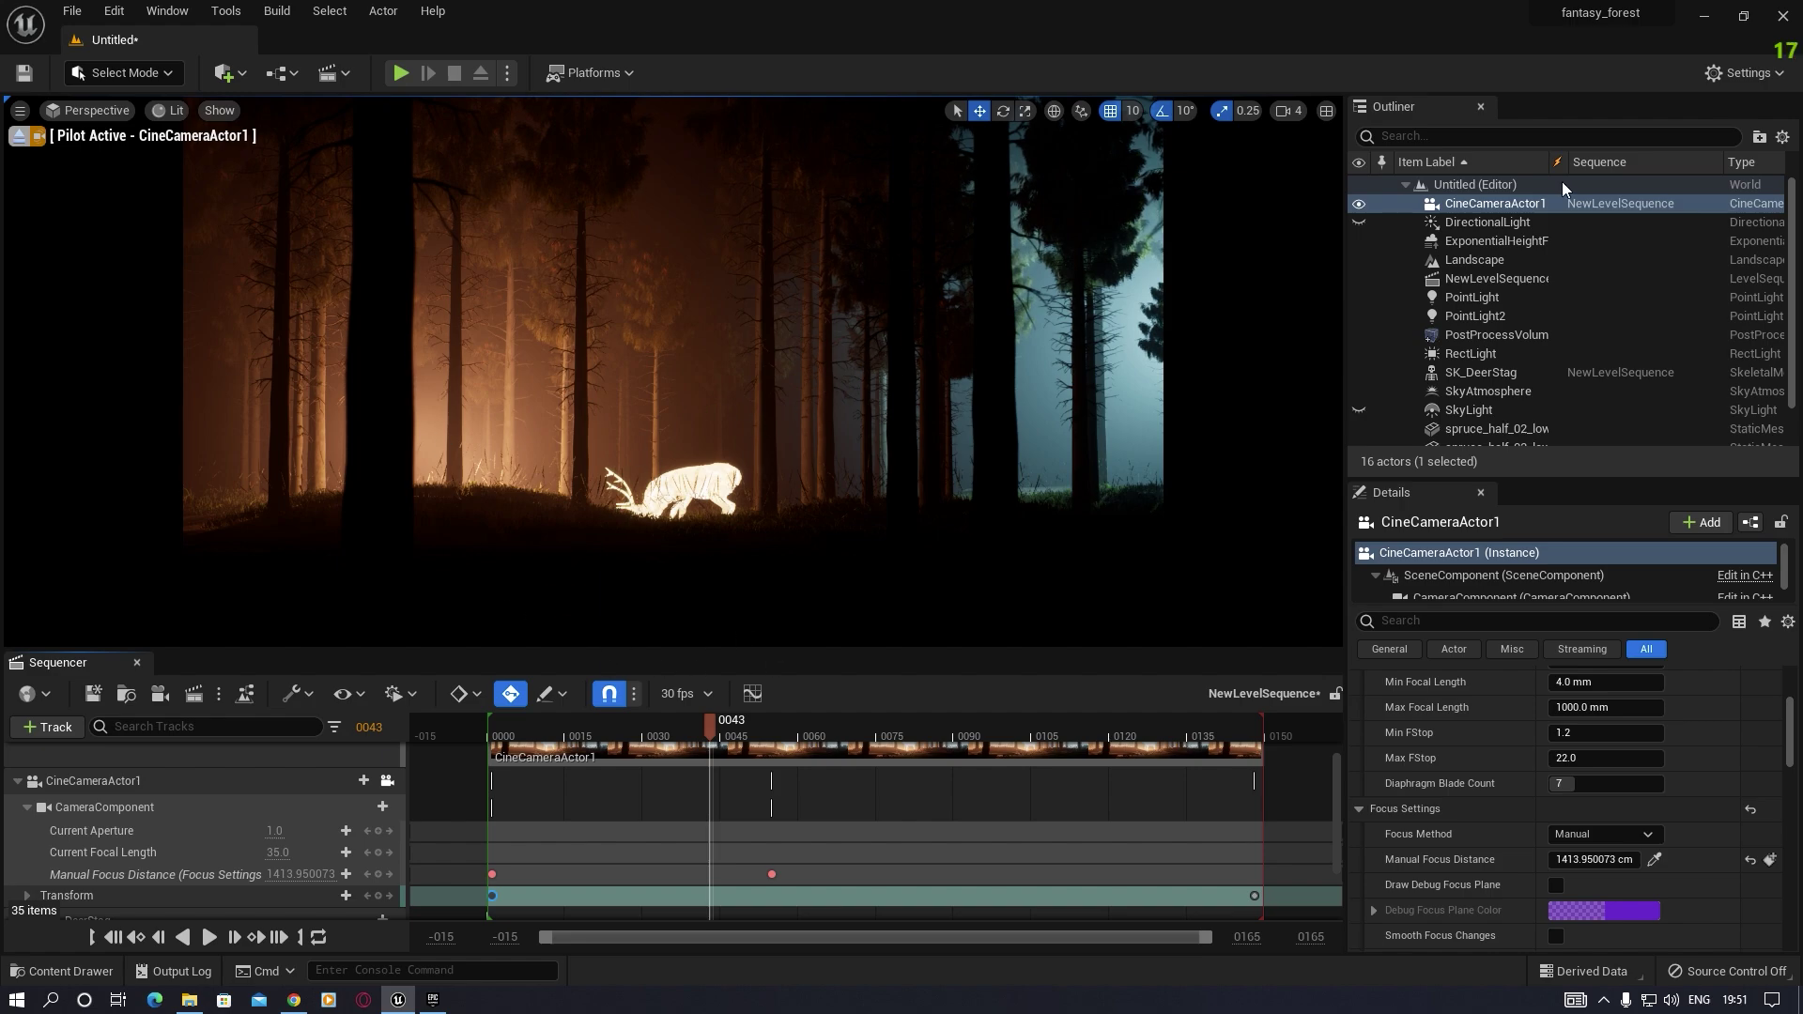
Step: Search the project's plugins for "movie" to check whether the Movie Render Queue plugins are enabled
{"action": "left_click", "coordinate": [1746, 73]}
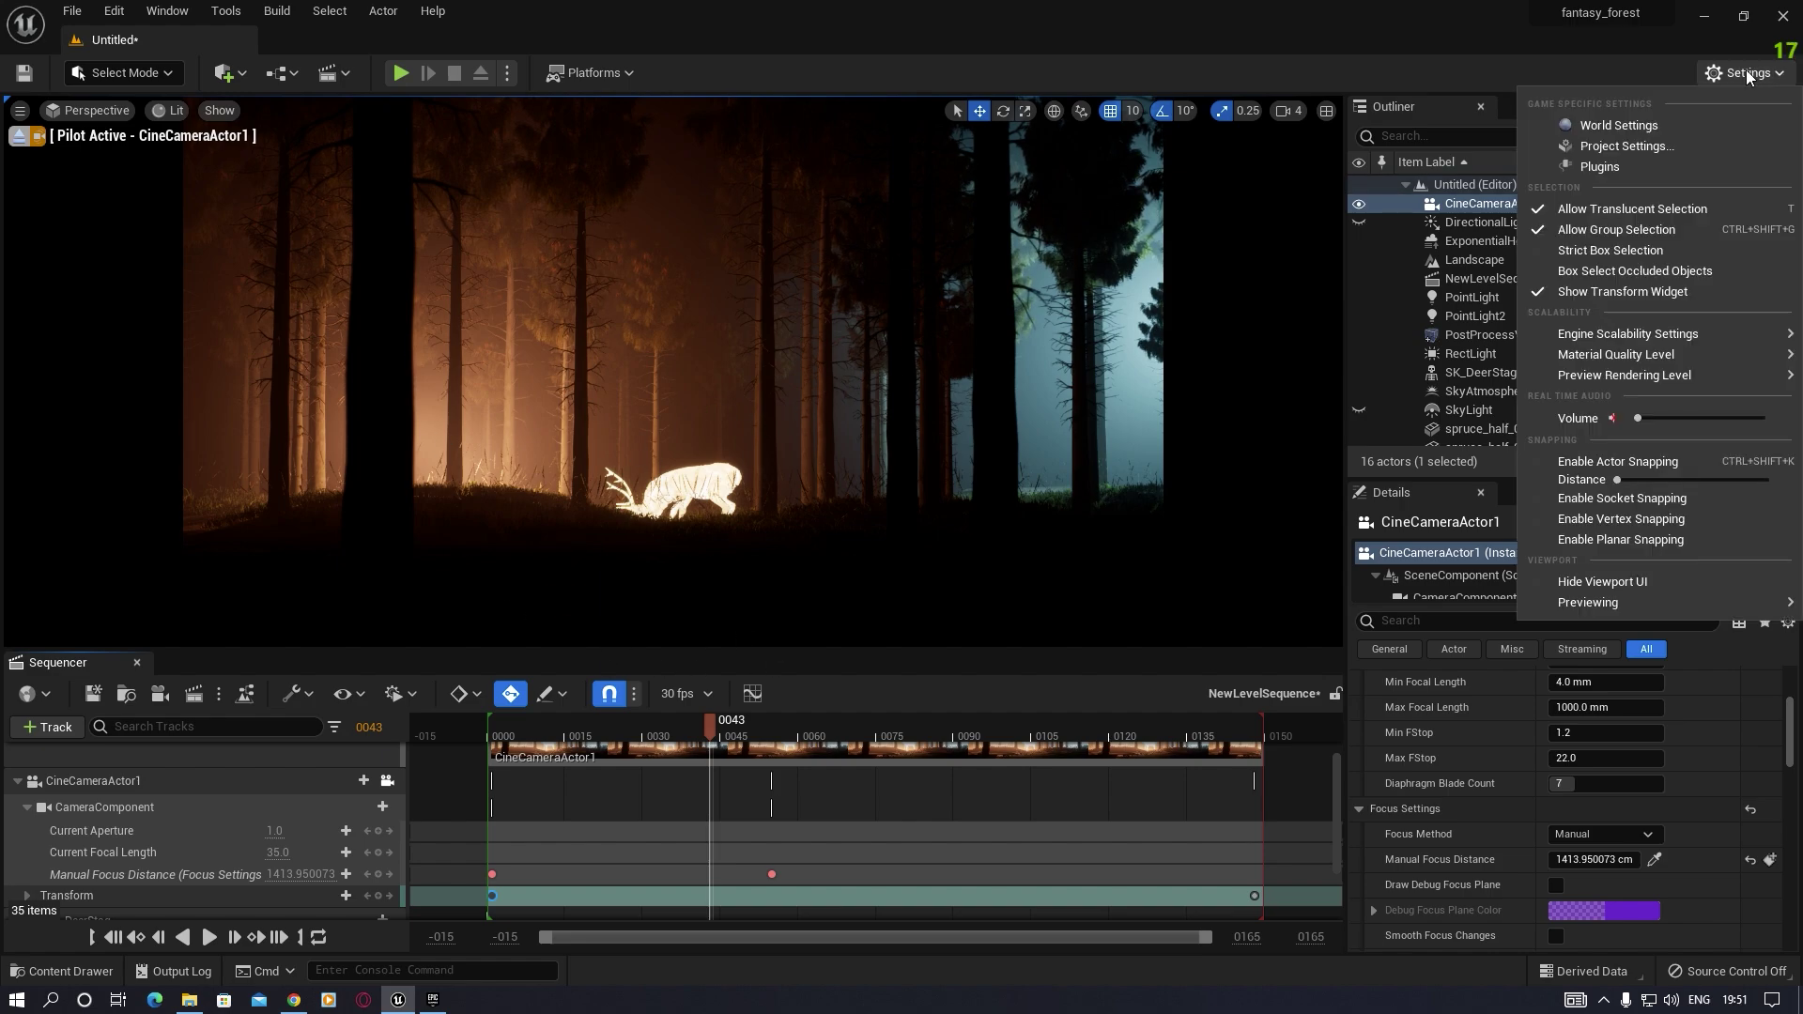
{"action": "left_click", "coordinate": [1626, 166]}
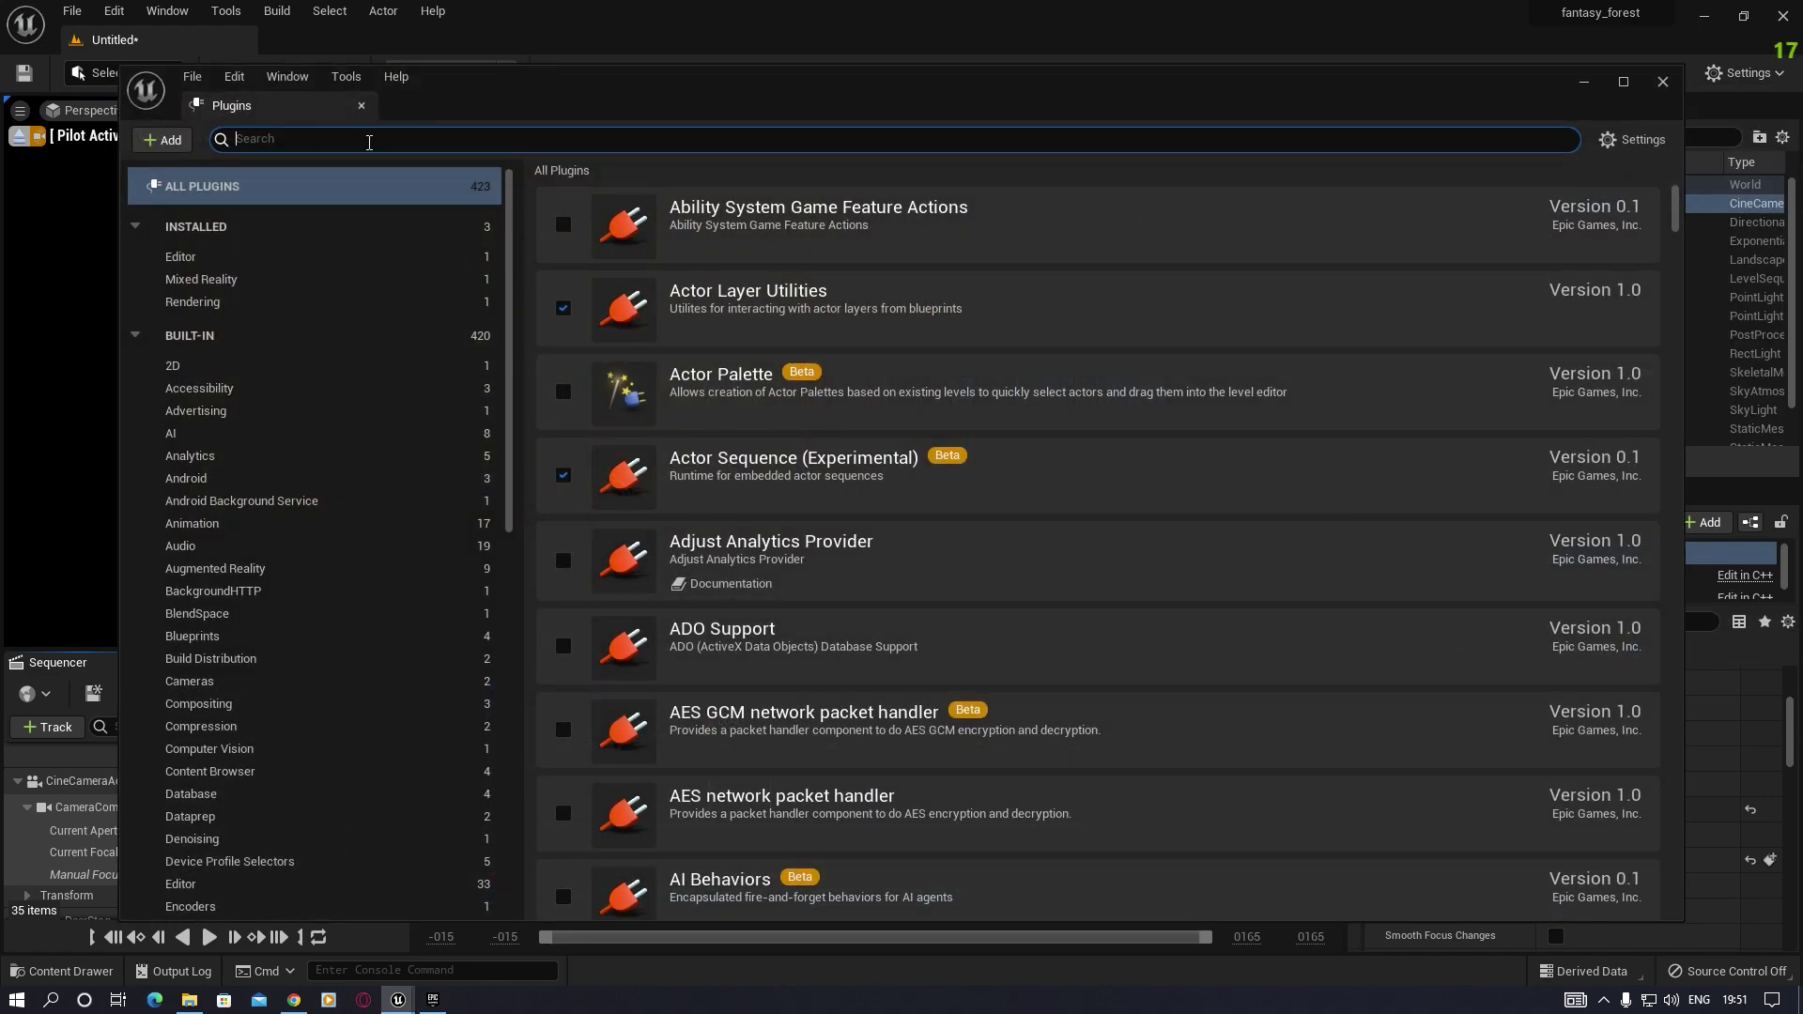
{"action": "type", "text": "movie"}
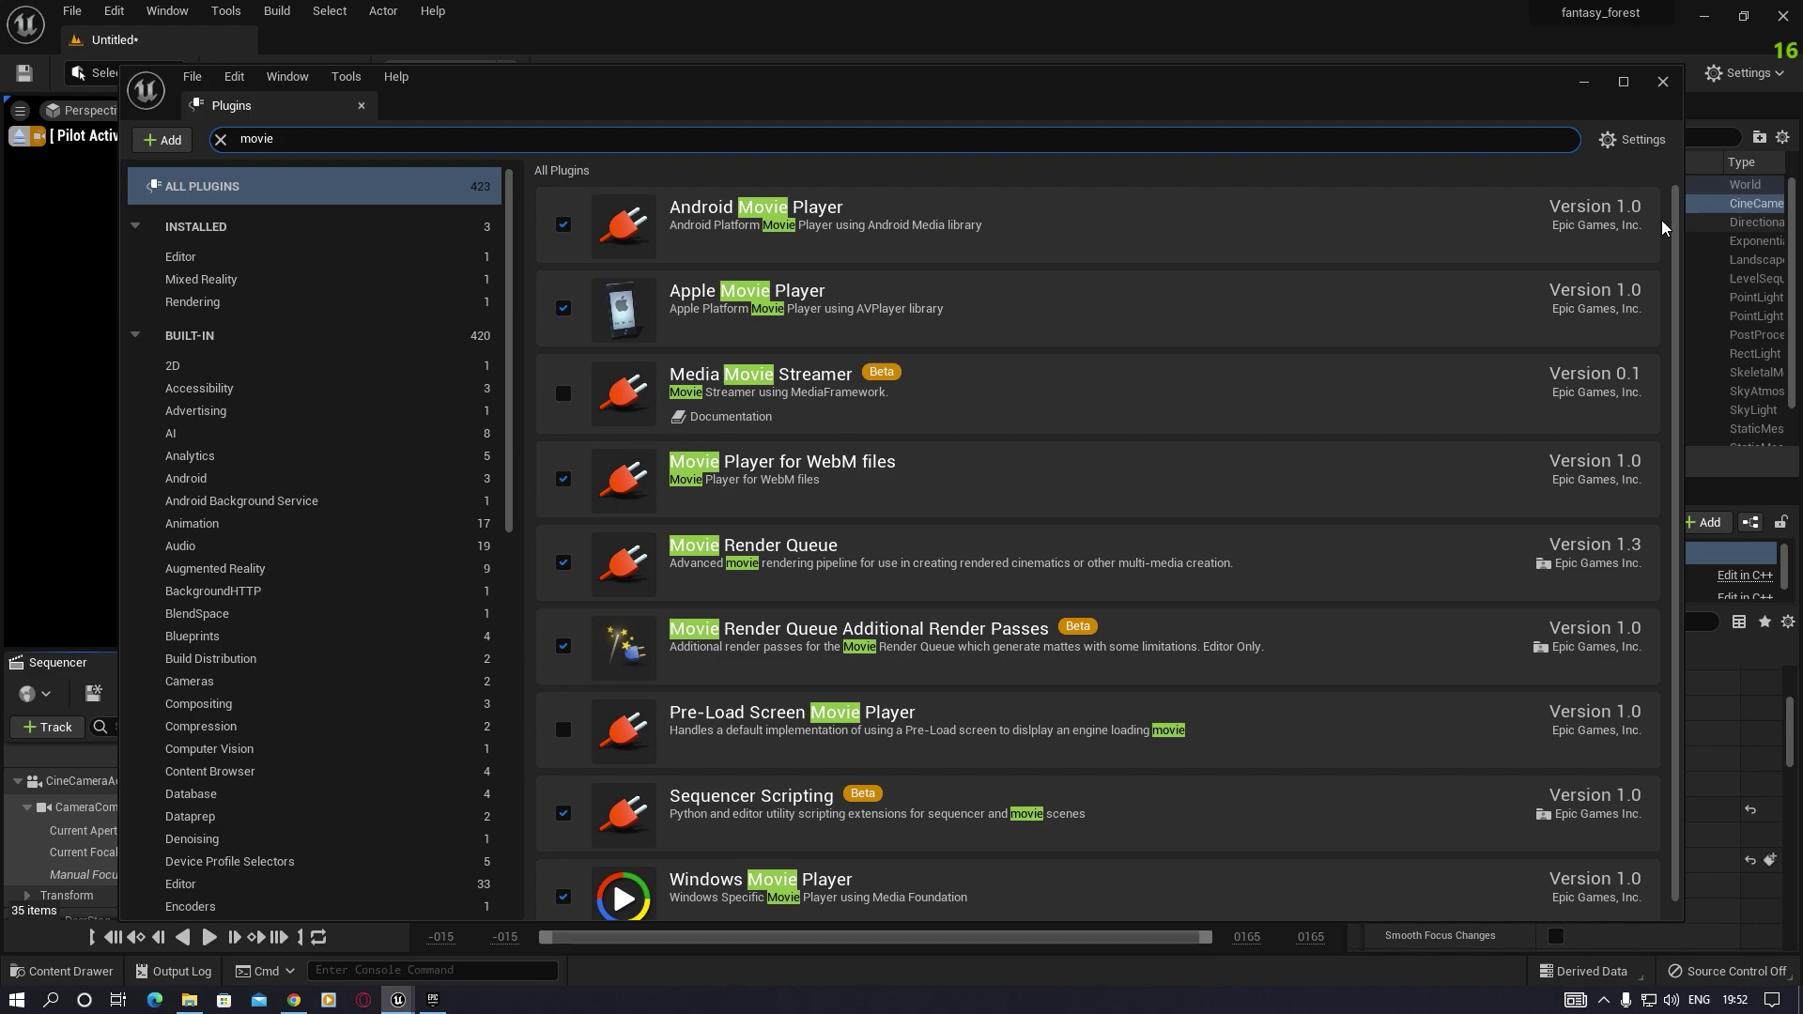
{"action": "left_click", "coordinate": [1663, 82]}
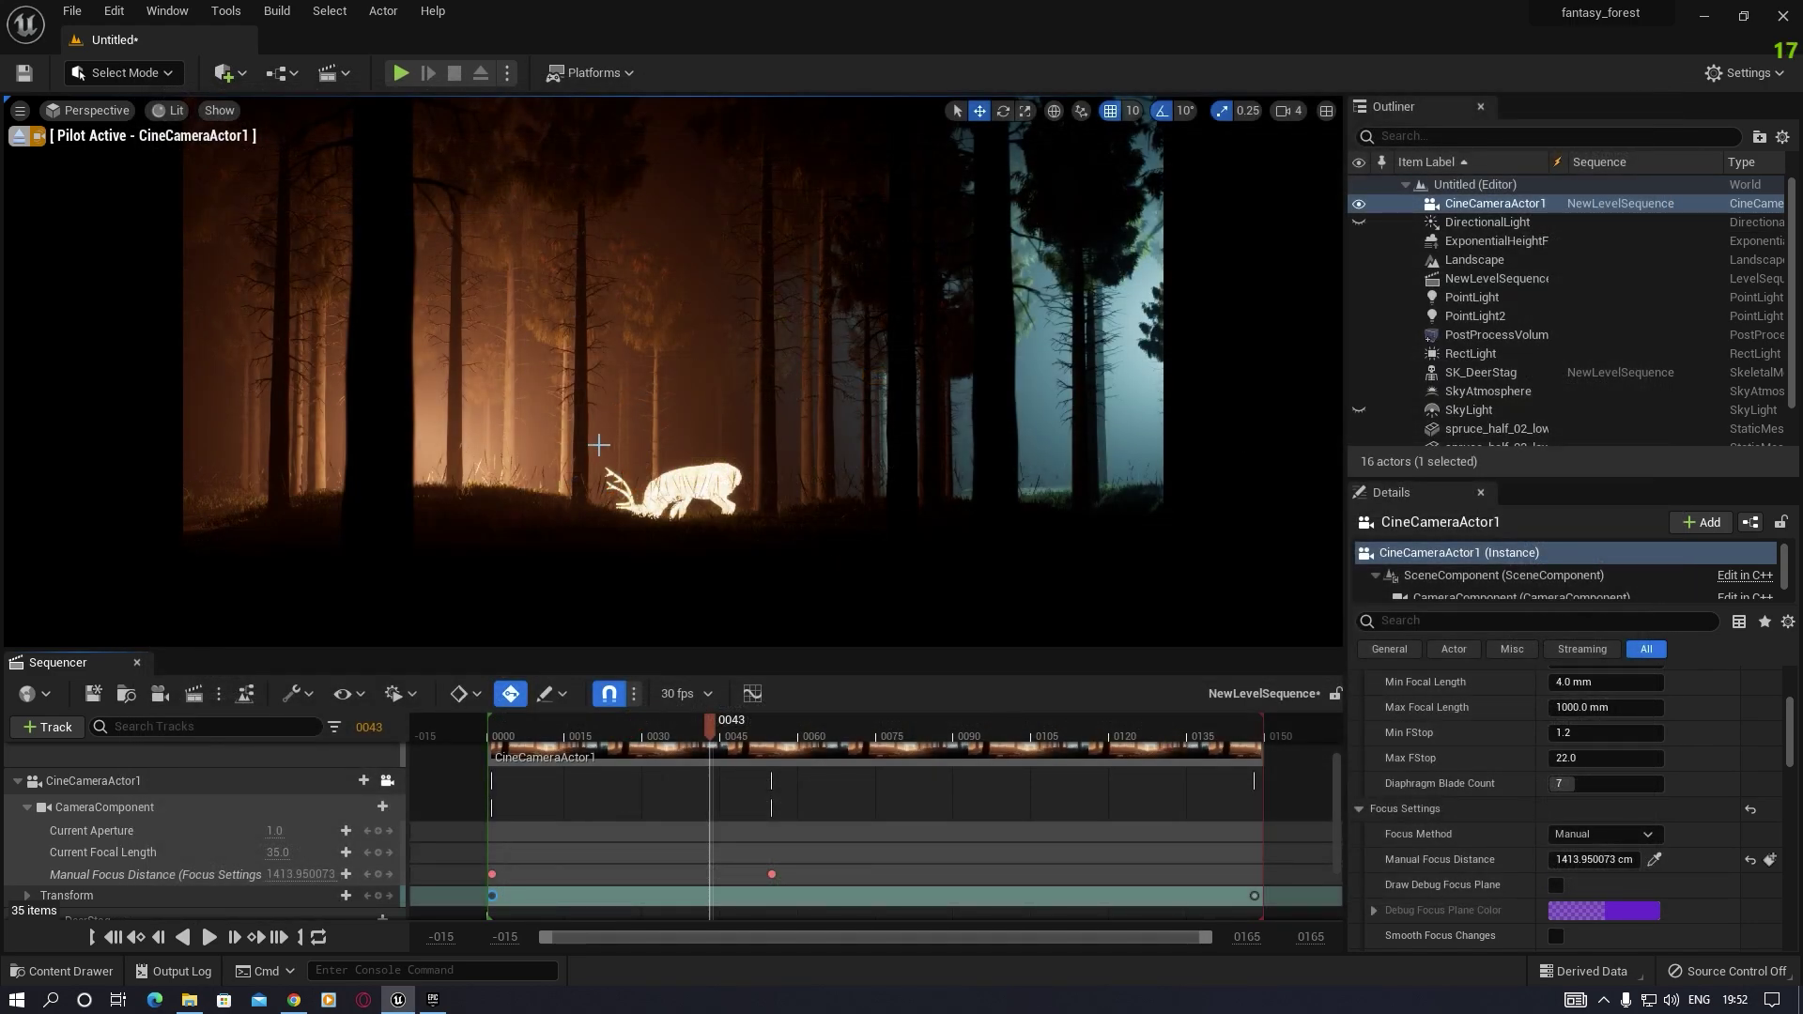
Step: Open the Movie Render Queue and add NewLevelSequence as a render job
{"action": "left_click", "coordinate": [167, 10]}
{"action": "mouse_move", "coordinate": [218, 63]}
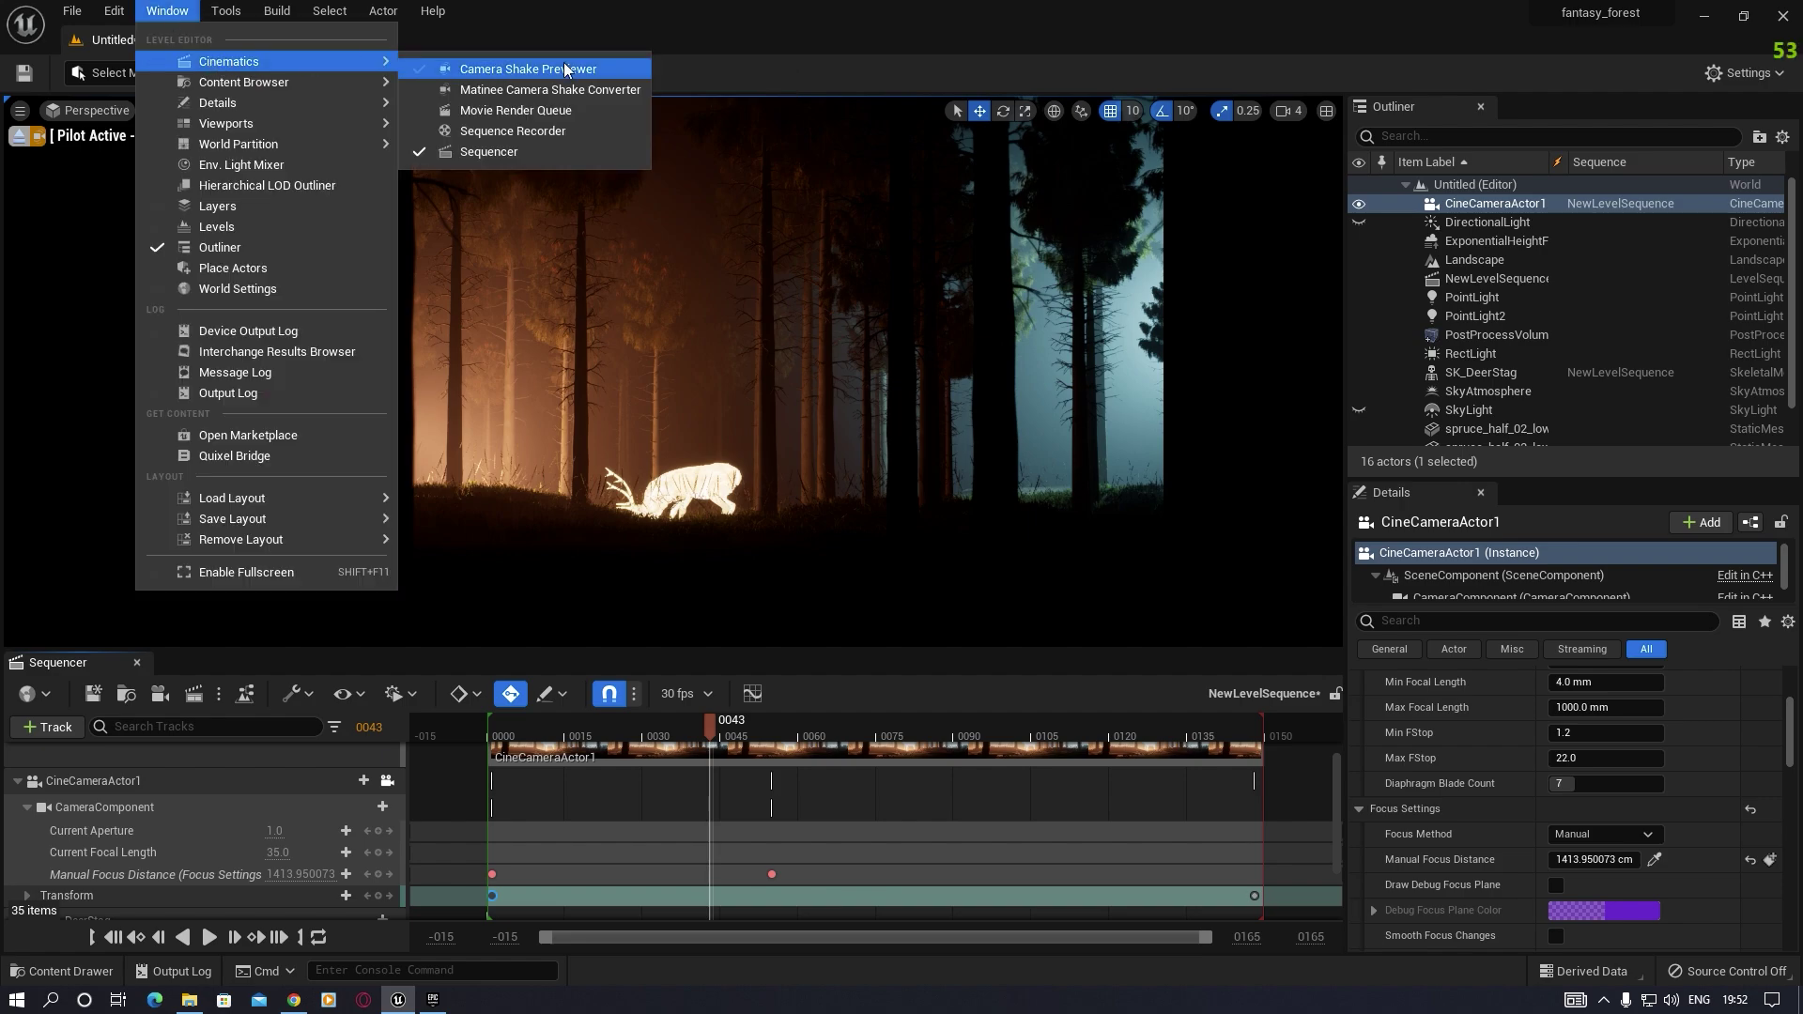
{"action": "left_click", "coordinate": [536, 111]}
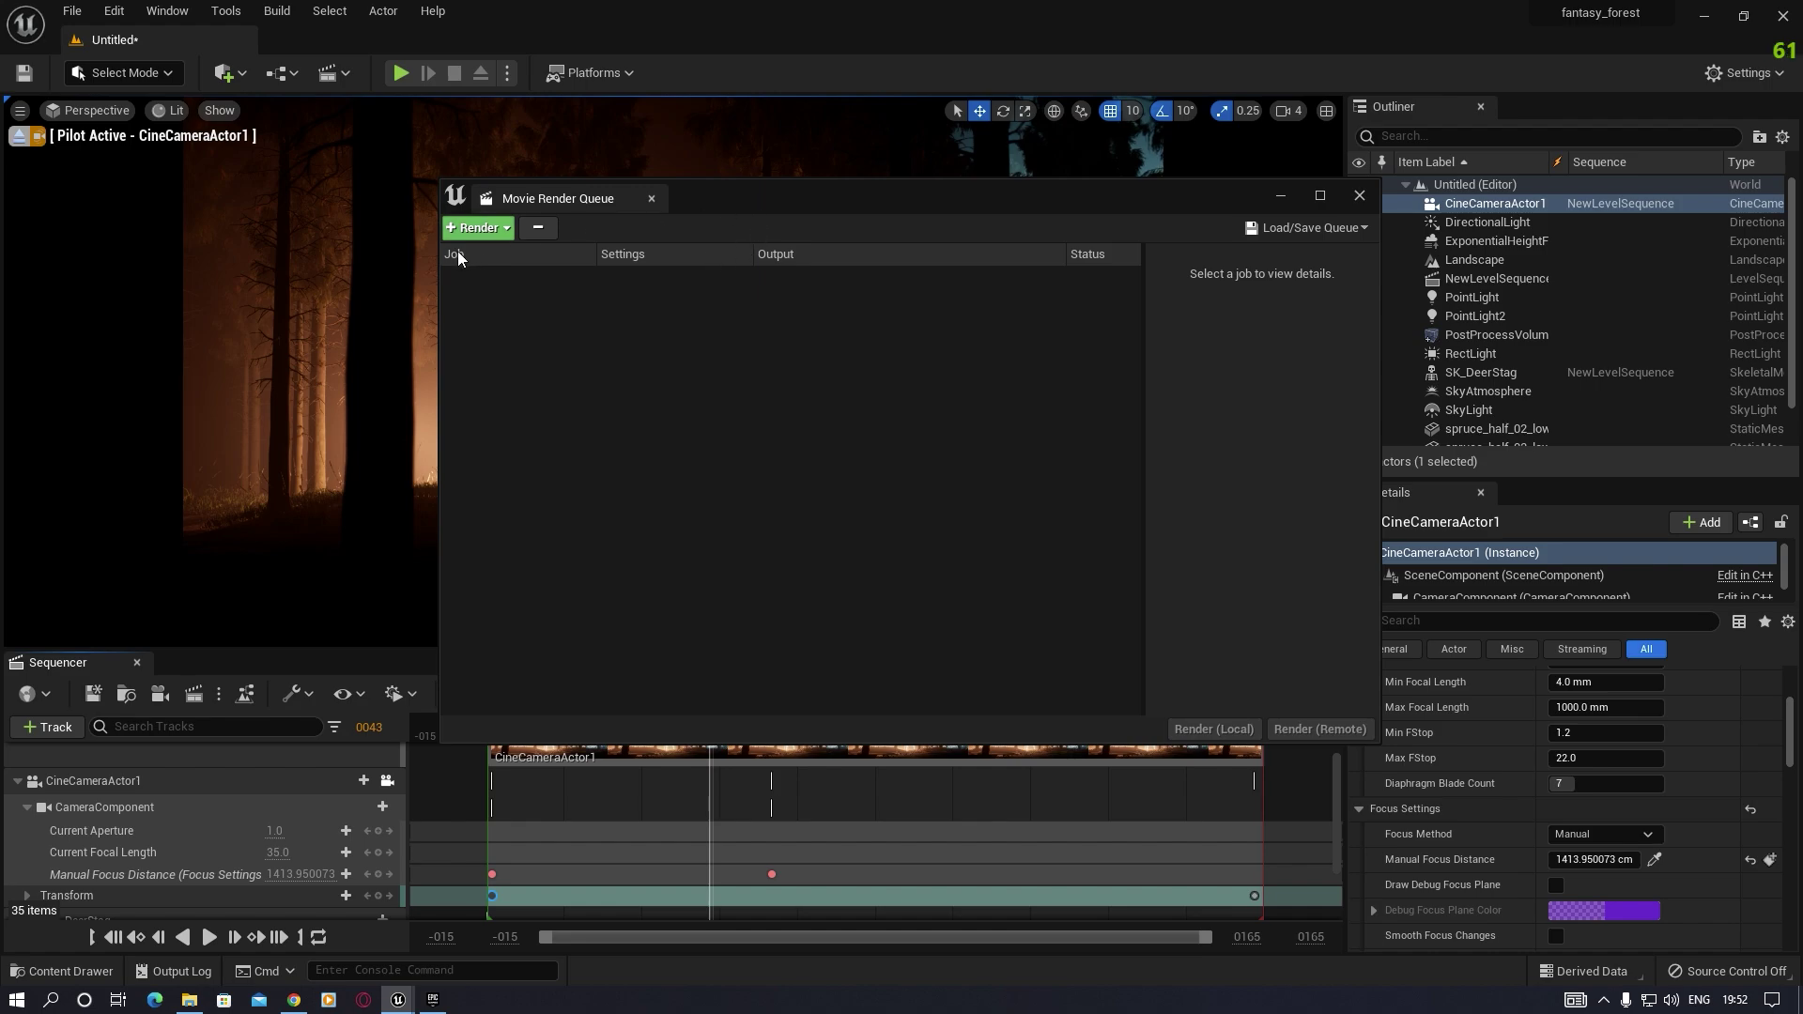
{"action": "left_click_drag", "start_coordinate": [762, 212], "coordinate": [881, 175]}
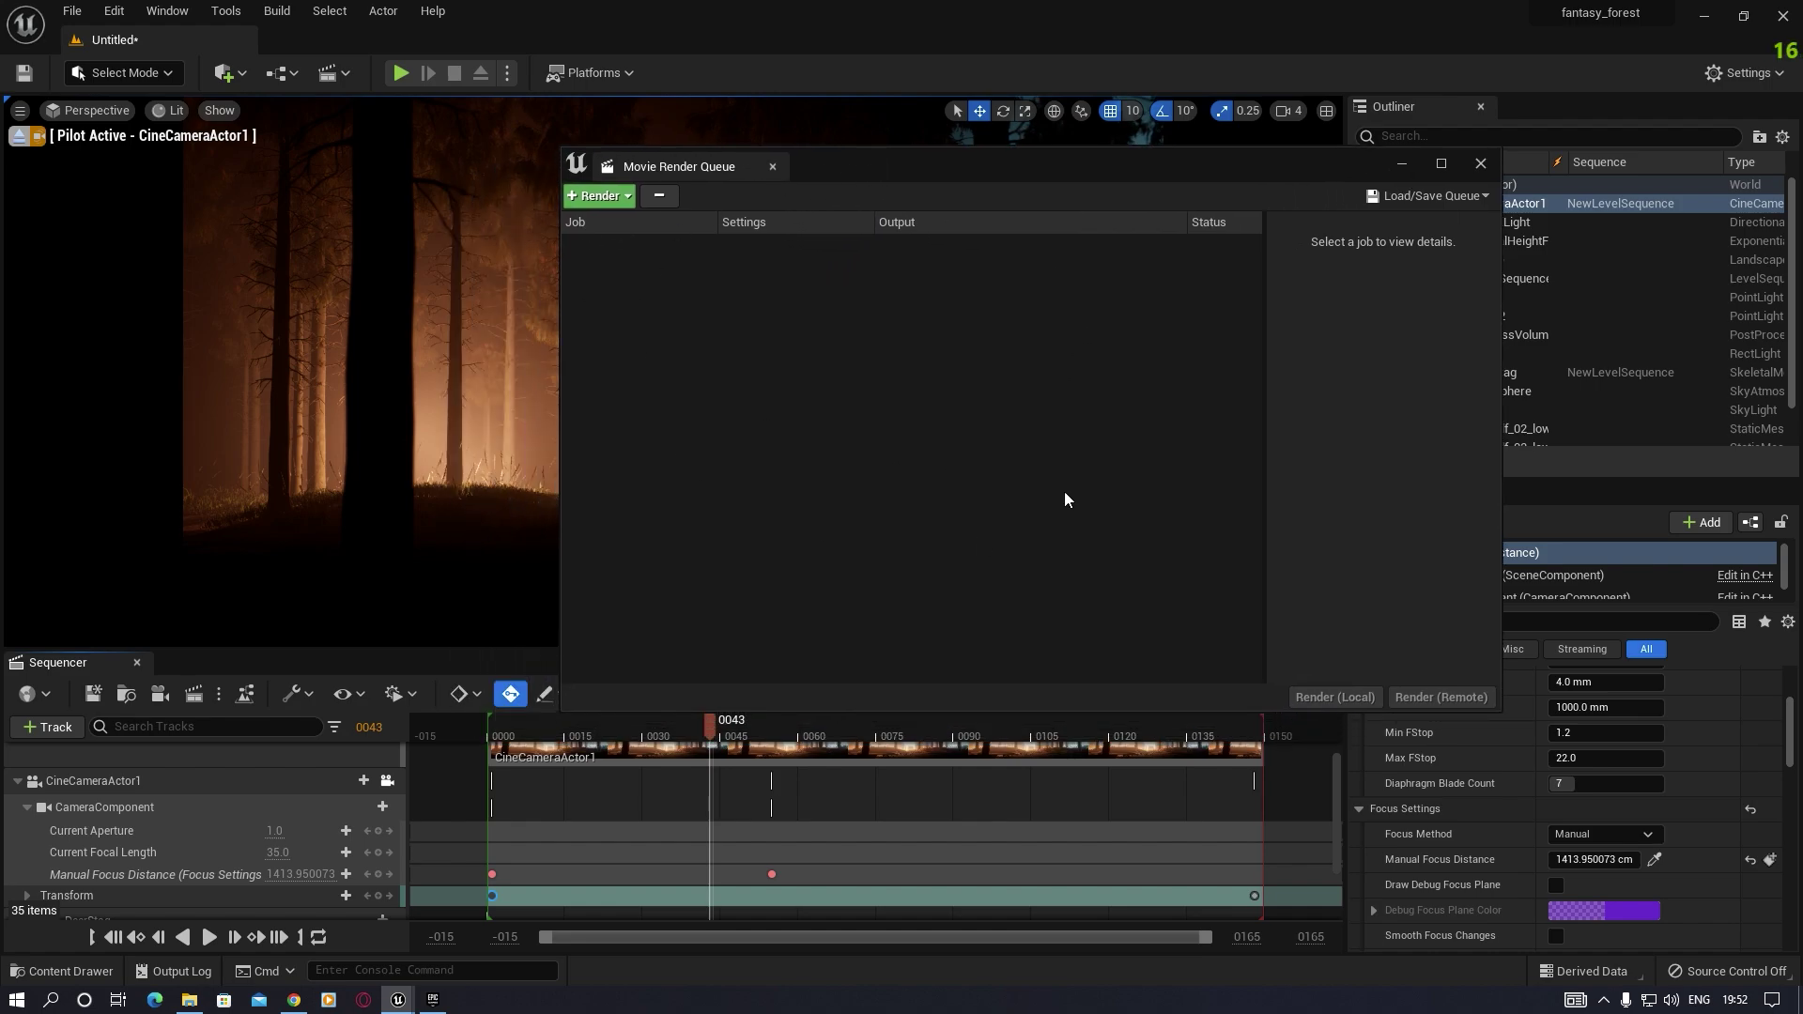
{"action": "left_click", "coordinate": [619, 198]}
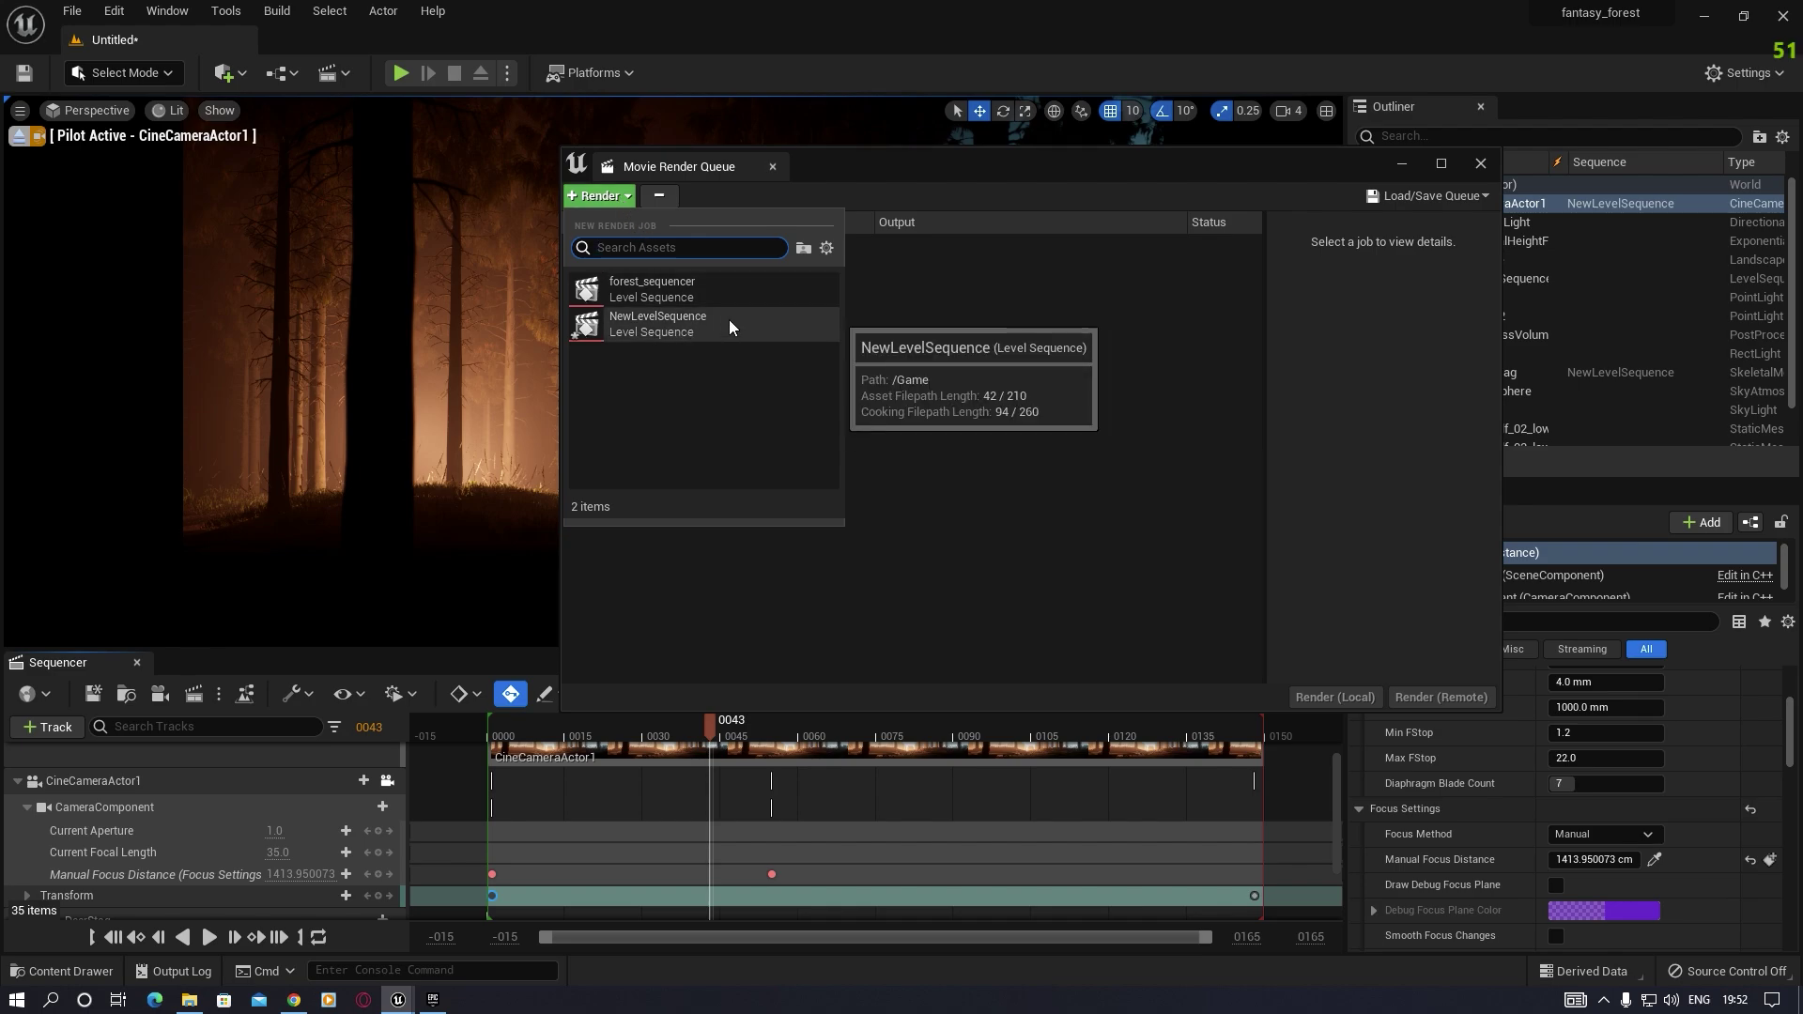
{"action": "left_click", "coordinate": [644, 322]}
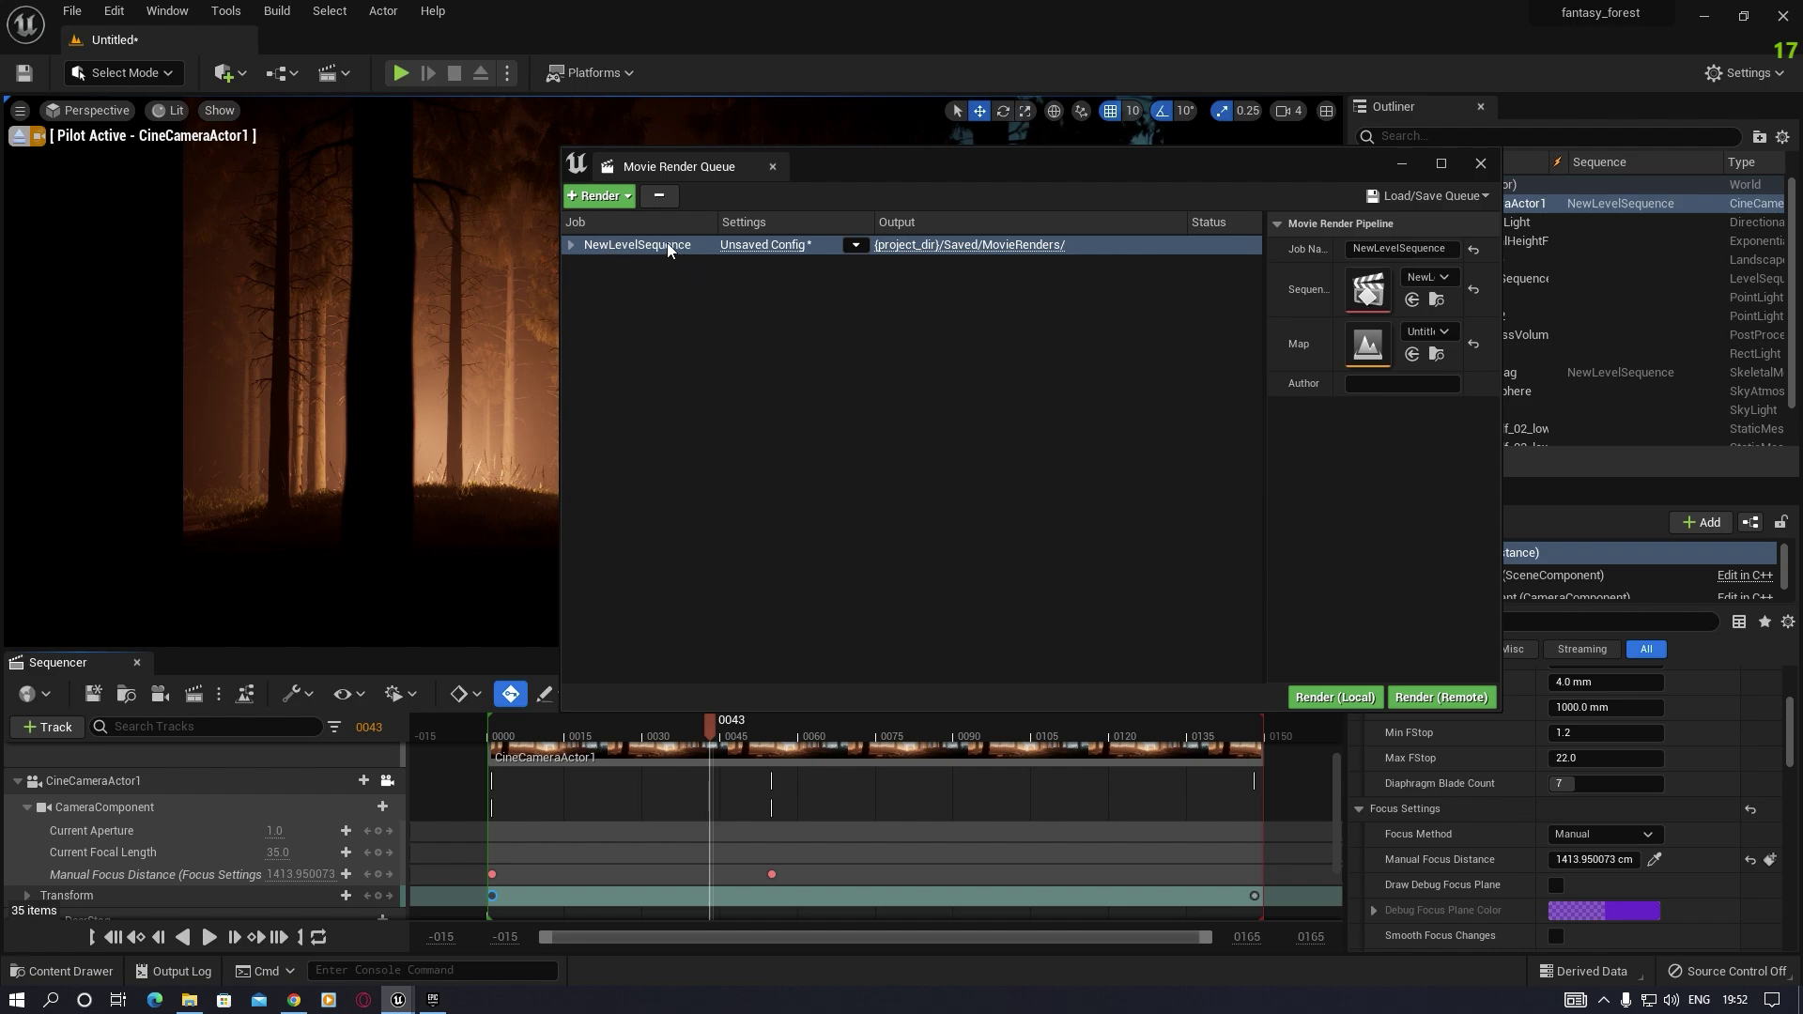
Step: Replace the render job's jpg Sequence export with a .png Sequence [8bit] export
{"action": "left_click", "coordinate": [762, 246]}
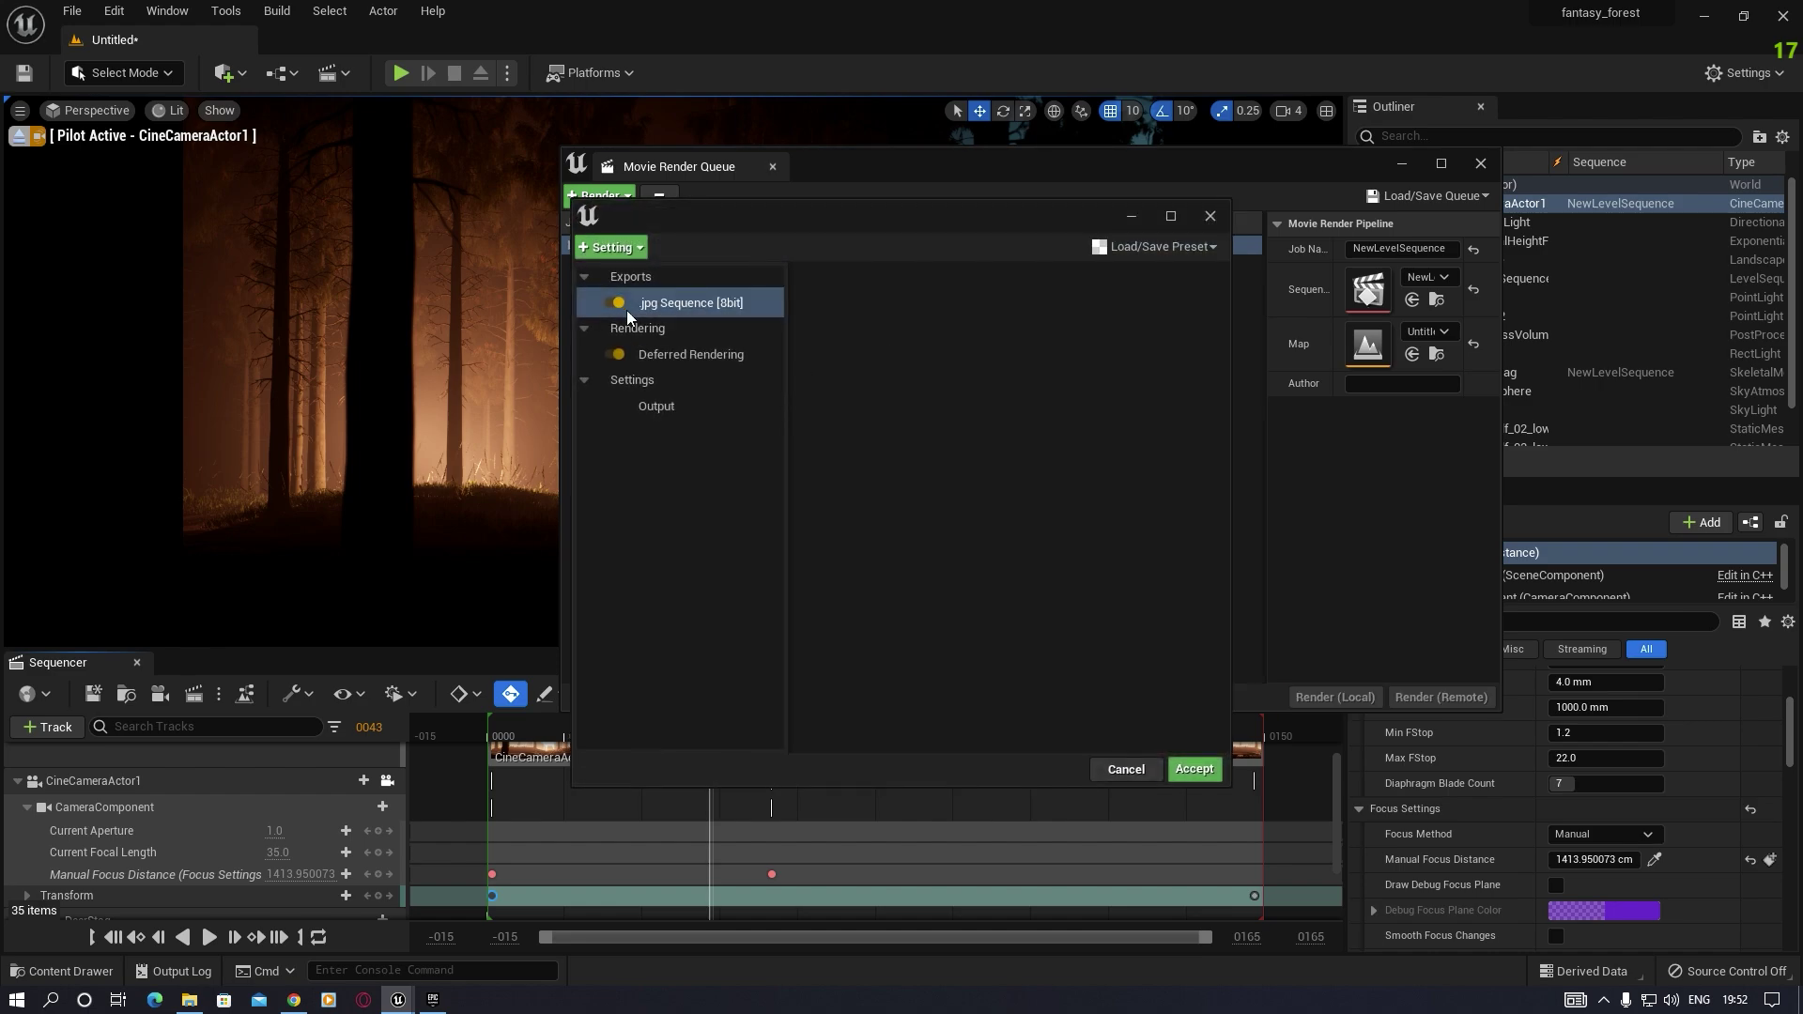
{"action": "left_click", "coordinate": [678, 303]}
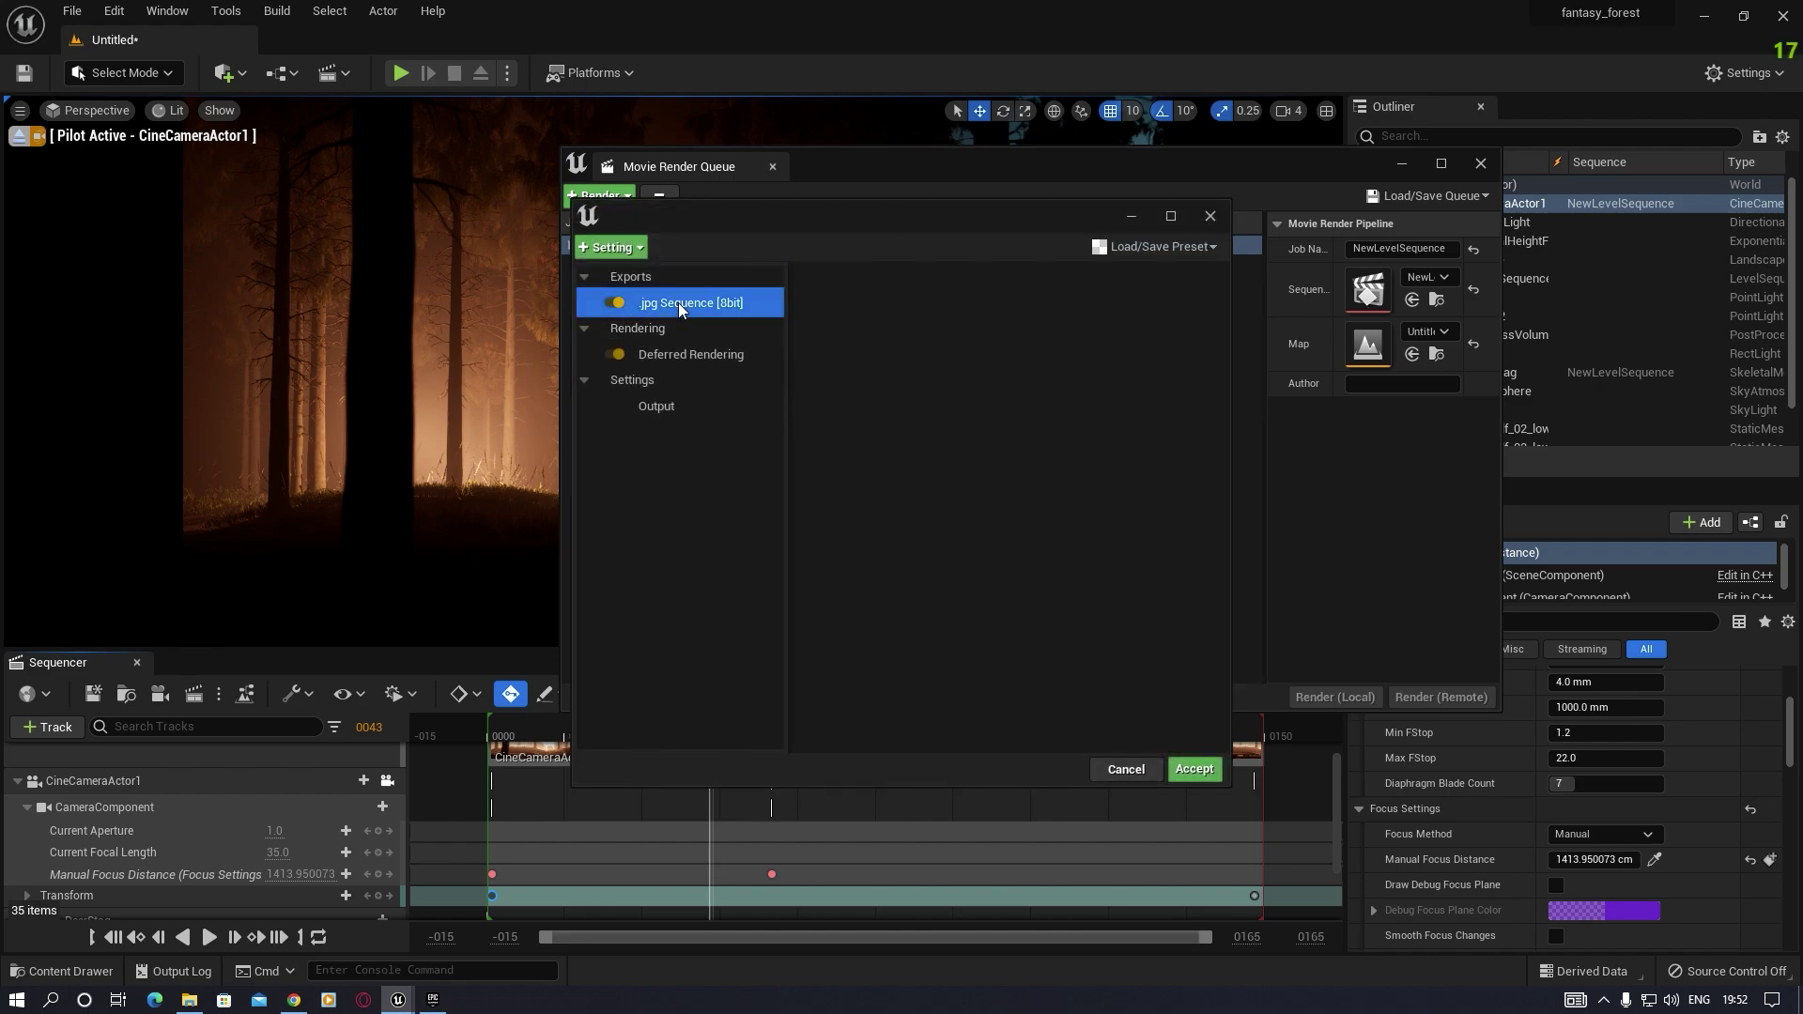
{"action": "key", "text": "Delete"}
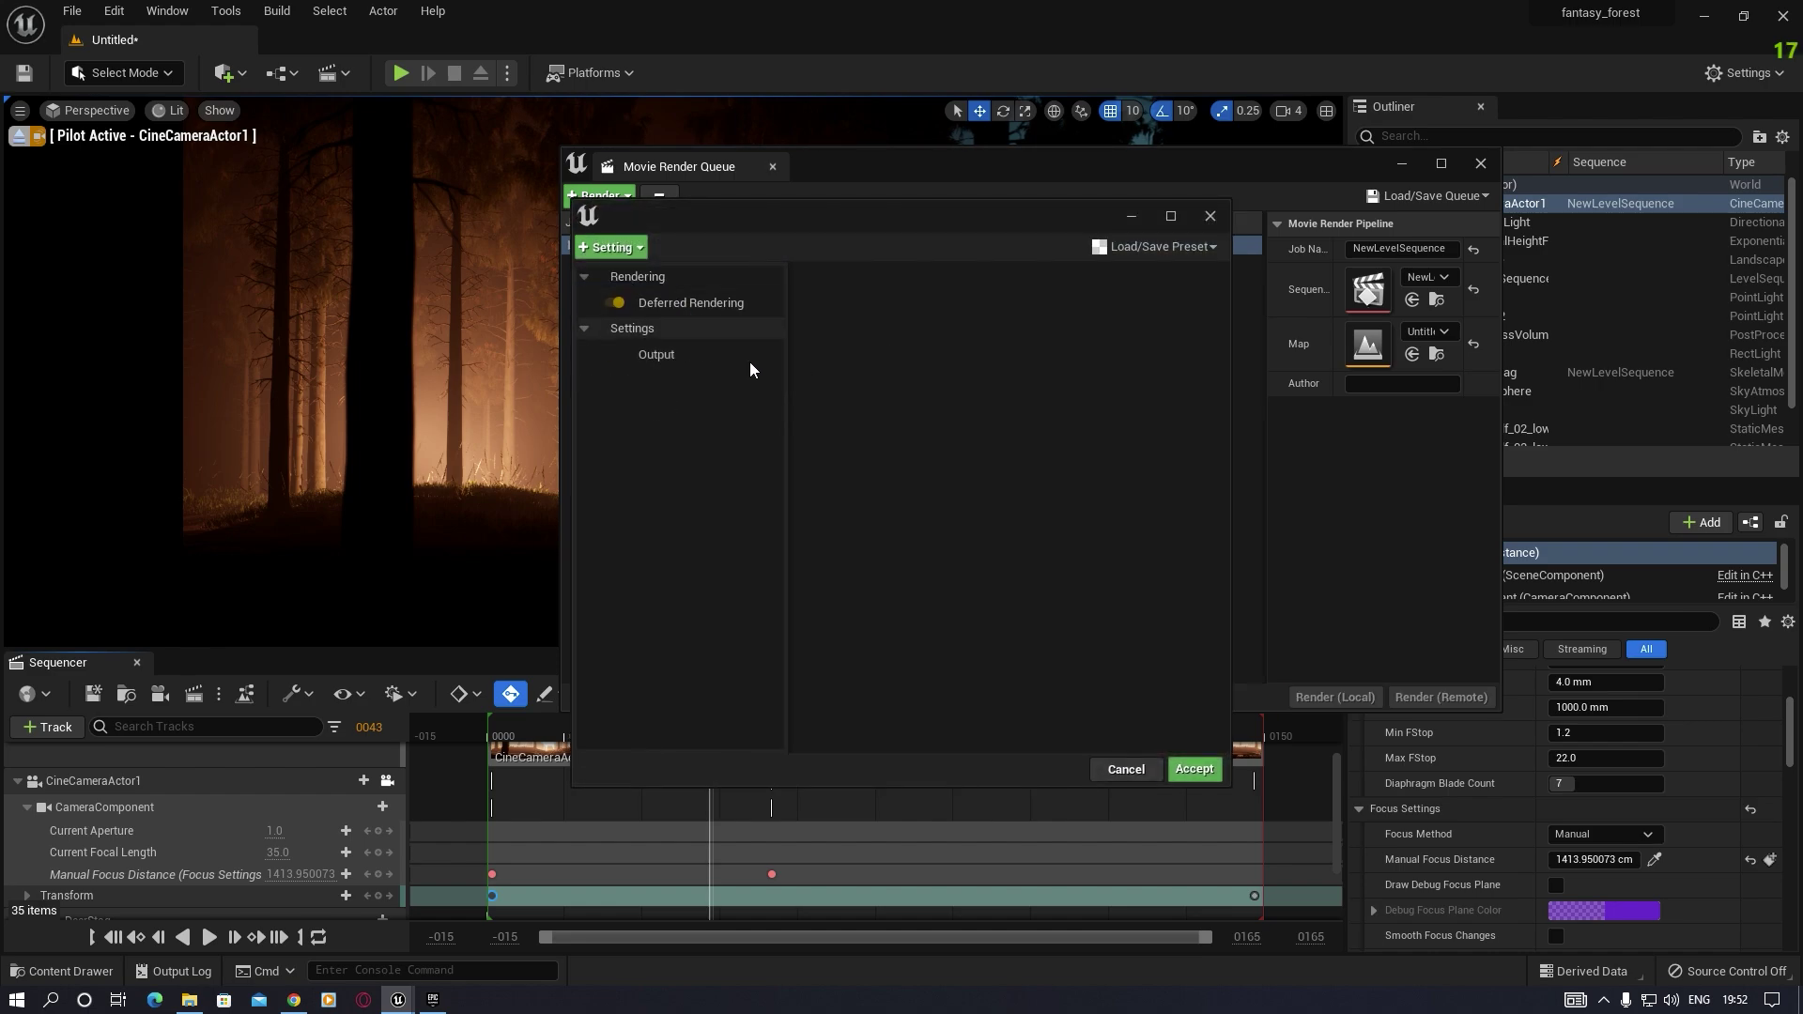
{"action": "left_click", "coordinate": [631, 246]}
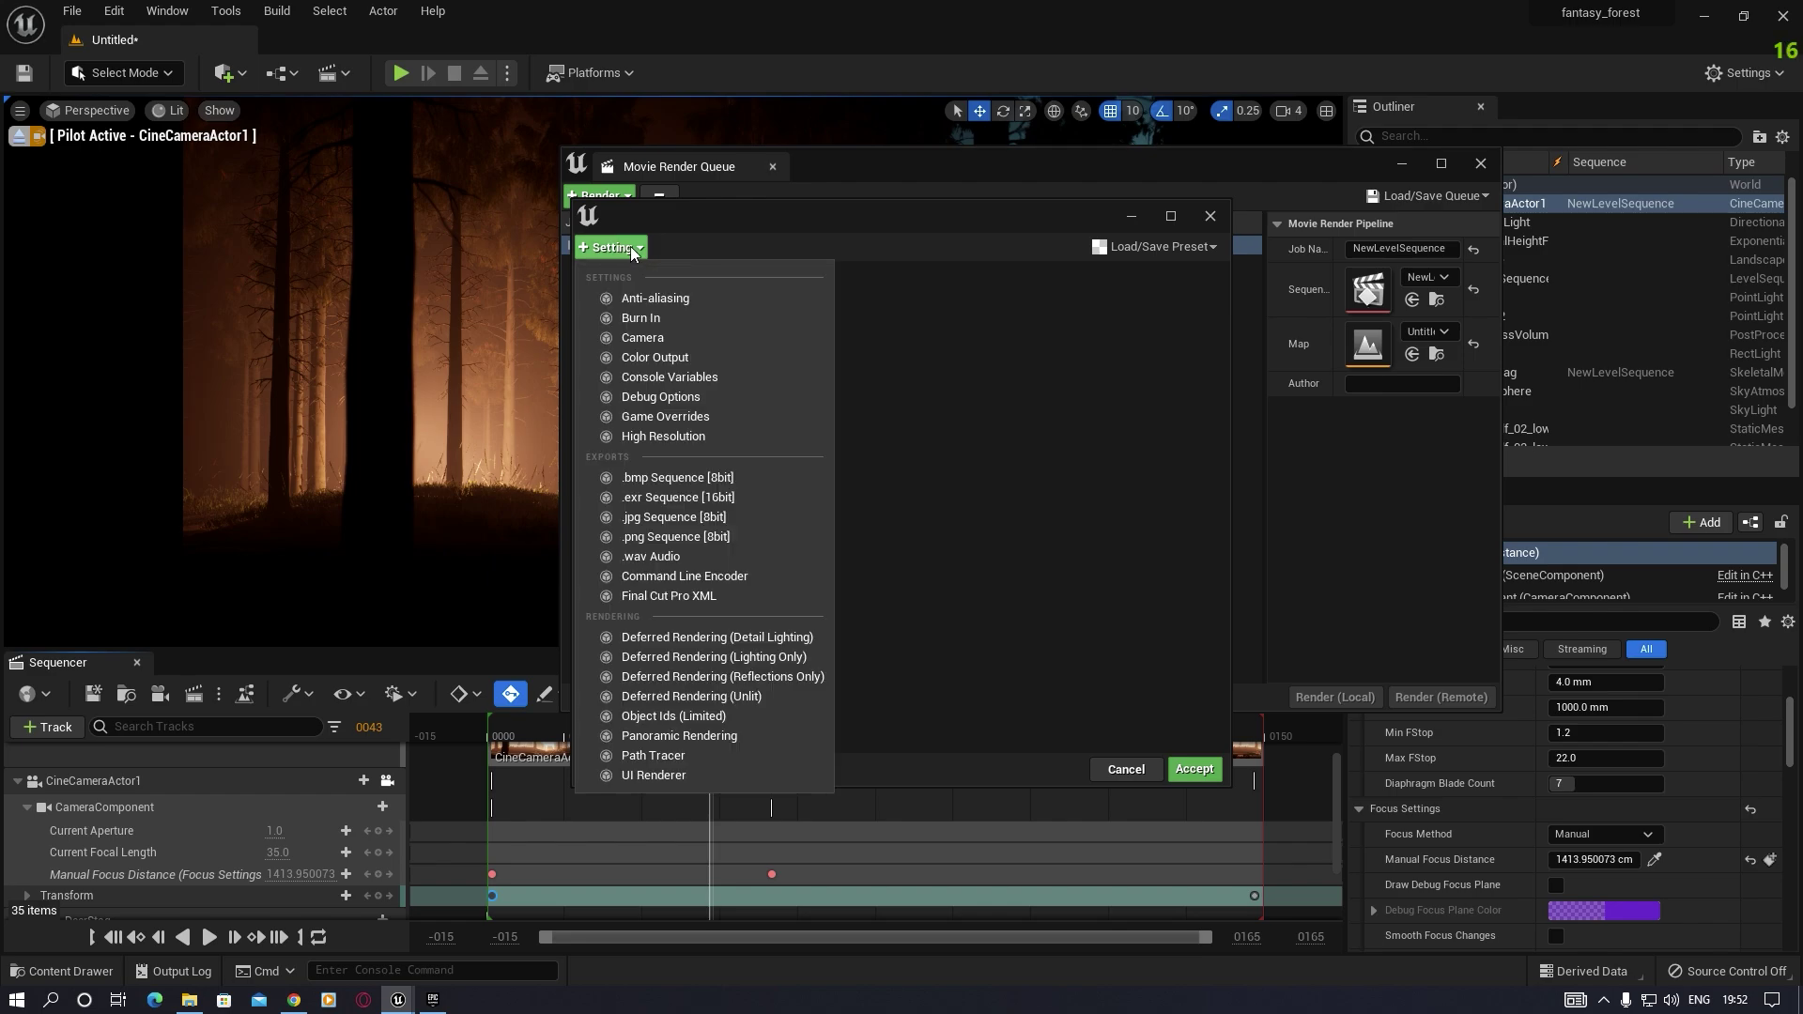
{"action": "left_click", "coordinate": [689, 538]}
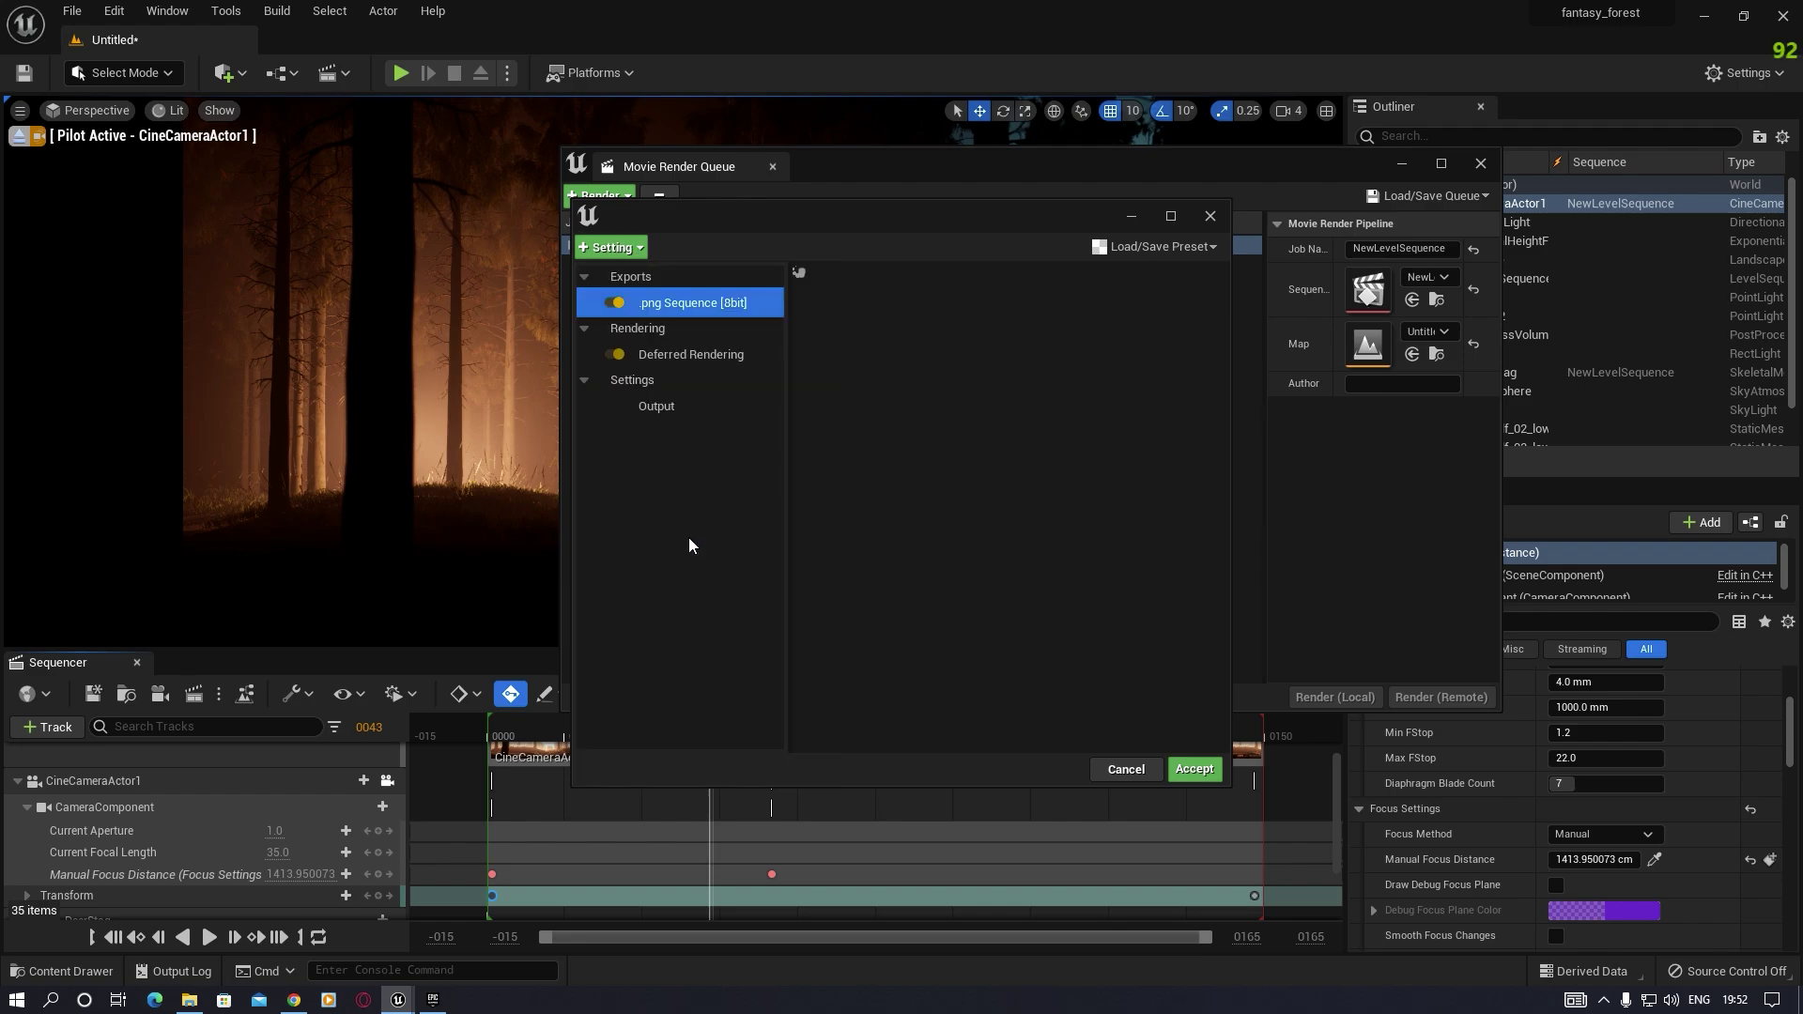
Step: Add an Anti-aliasing setting with a temporal sample count of 32, overriding the anti-aliasing method with Multisample Anti-Aliasing (MSAA)
{"action": "left_click", "coordinate": [629, 249]}
{"action": "left_click", "coordinate": [678, 299]}
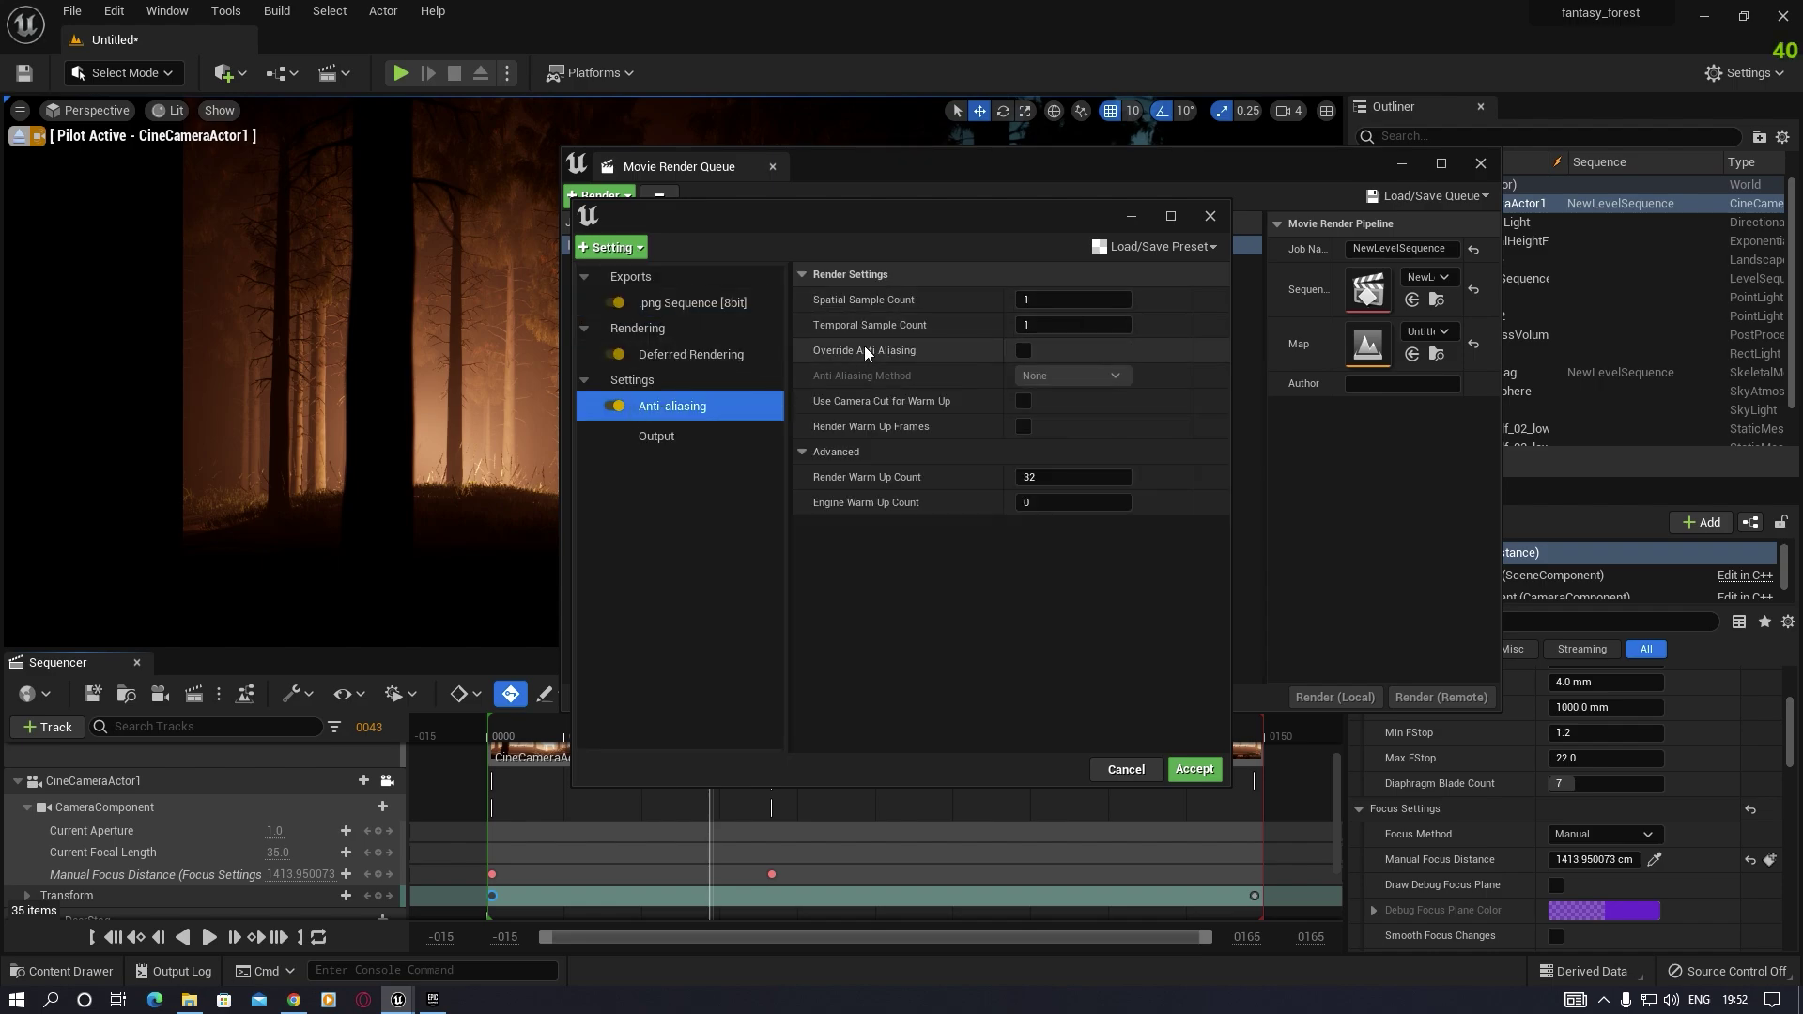
{"action": "left_click", "coordinate": [1080, 324]}
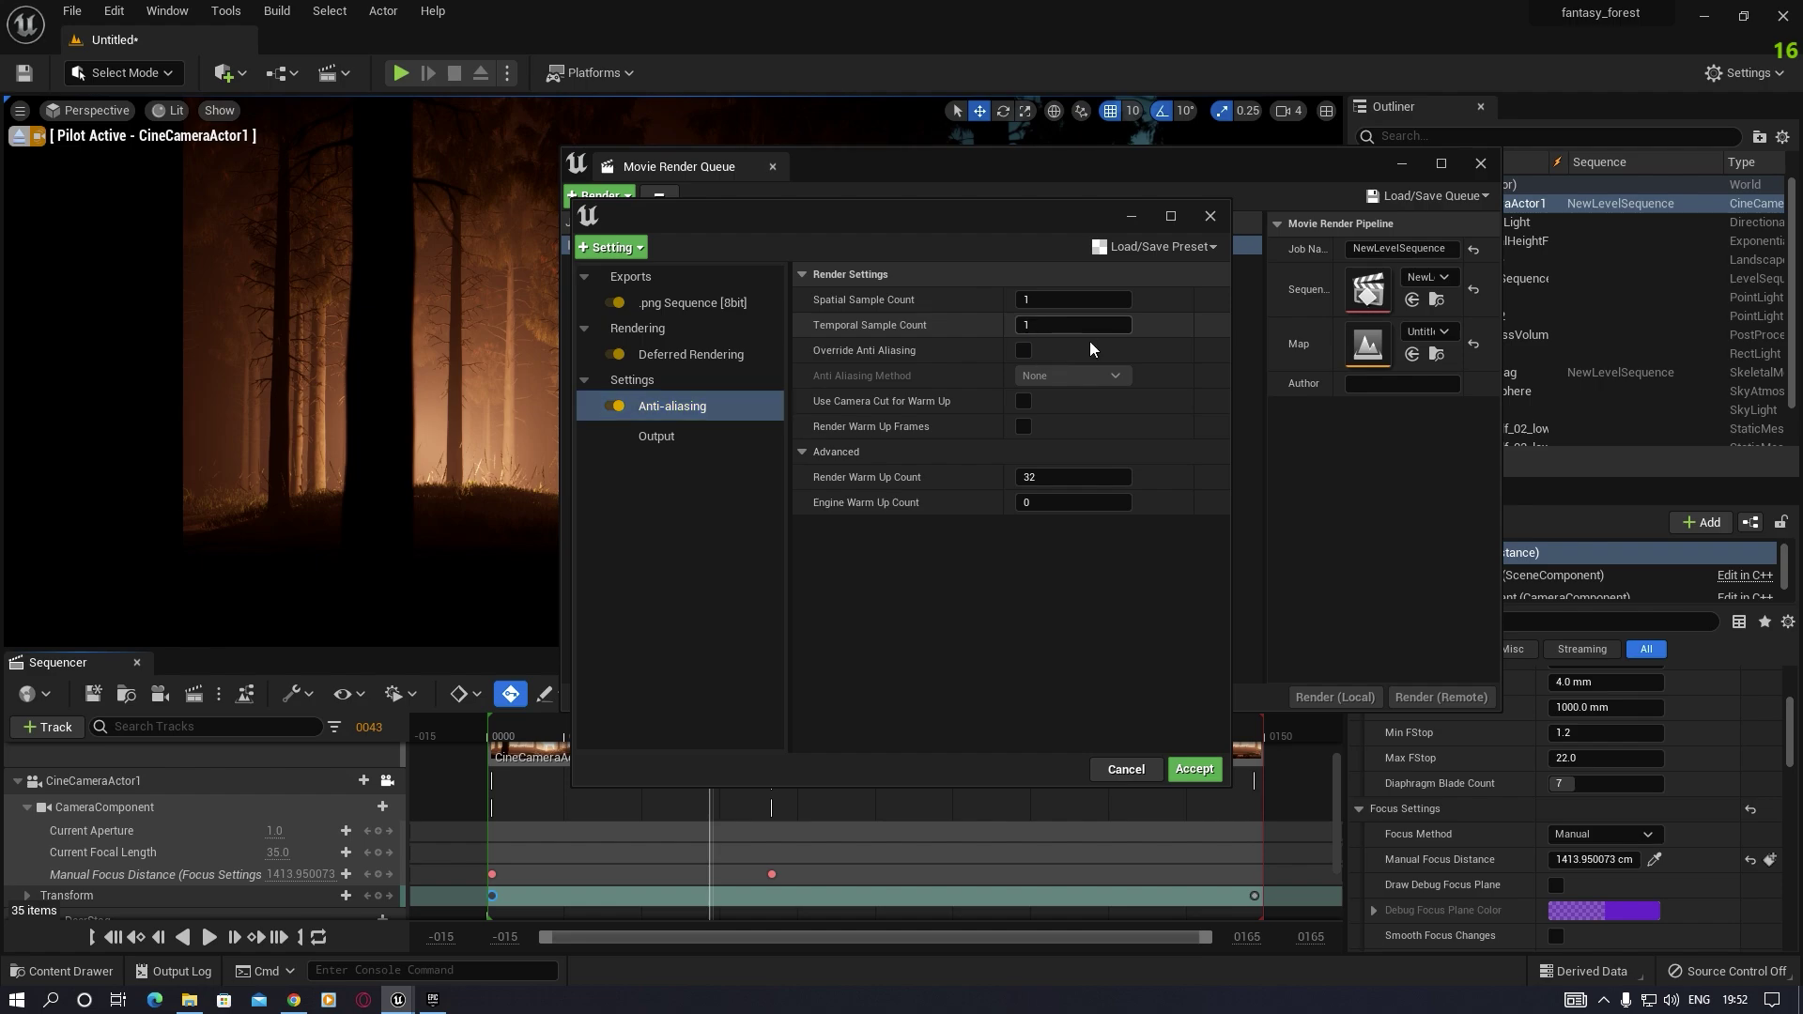
{"action": "type", "text": "32"}
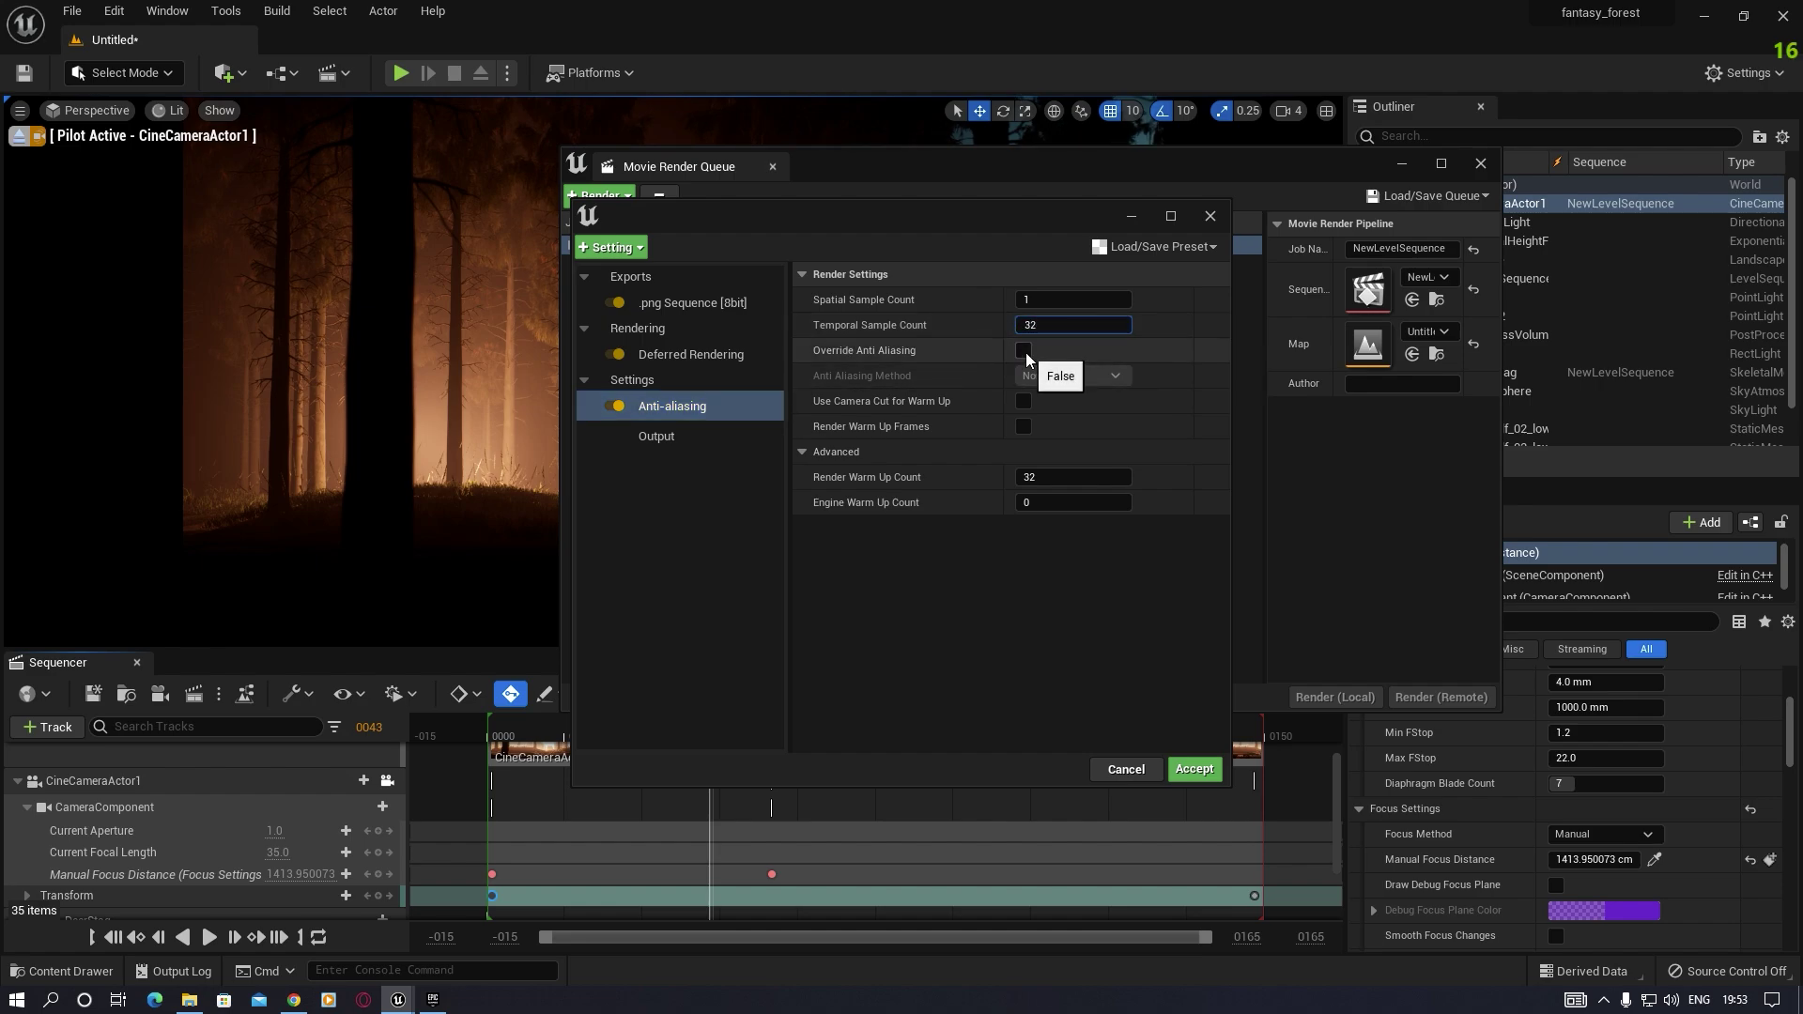
{"action": "left_click", "coordinate": [1023, 352]}
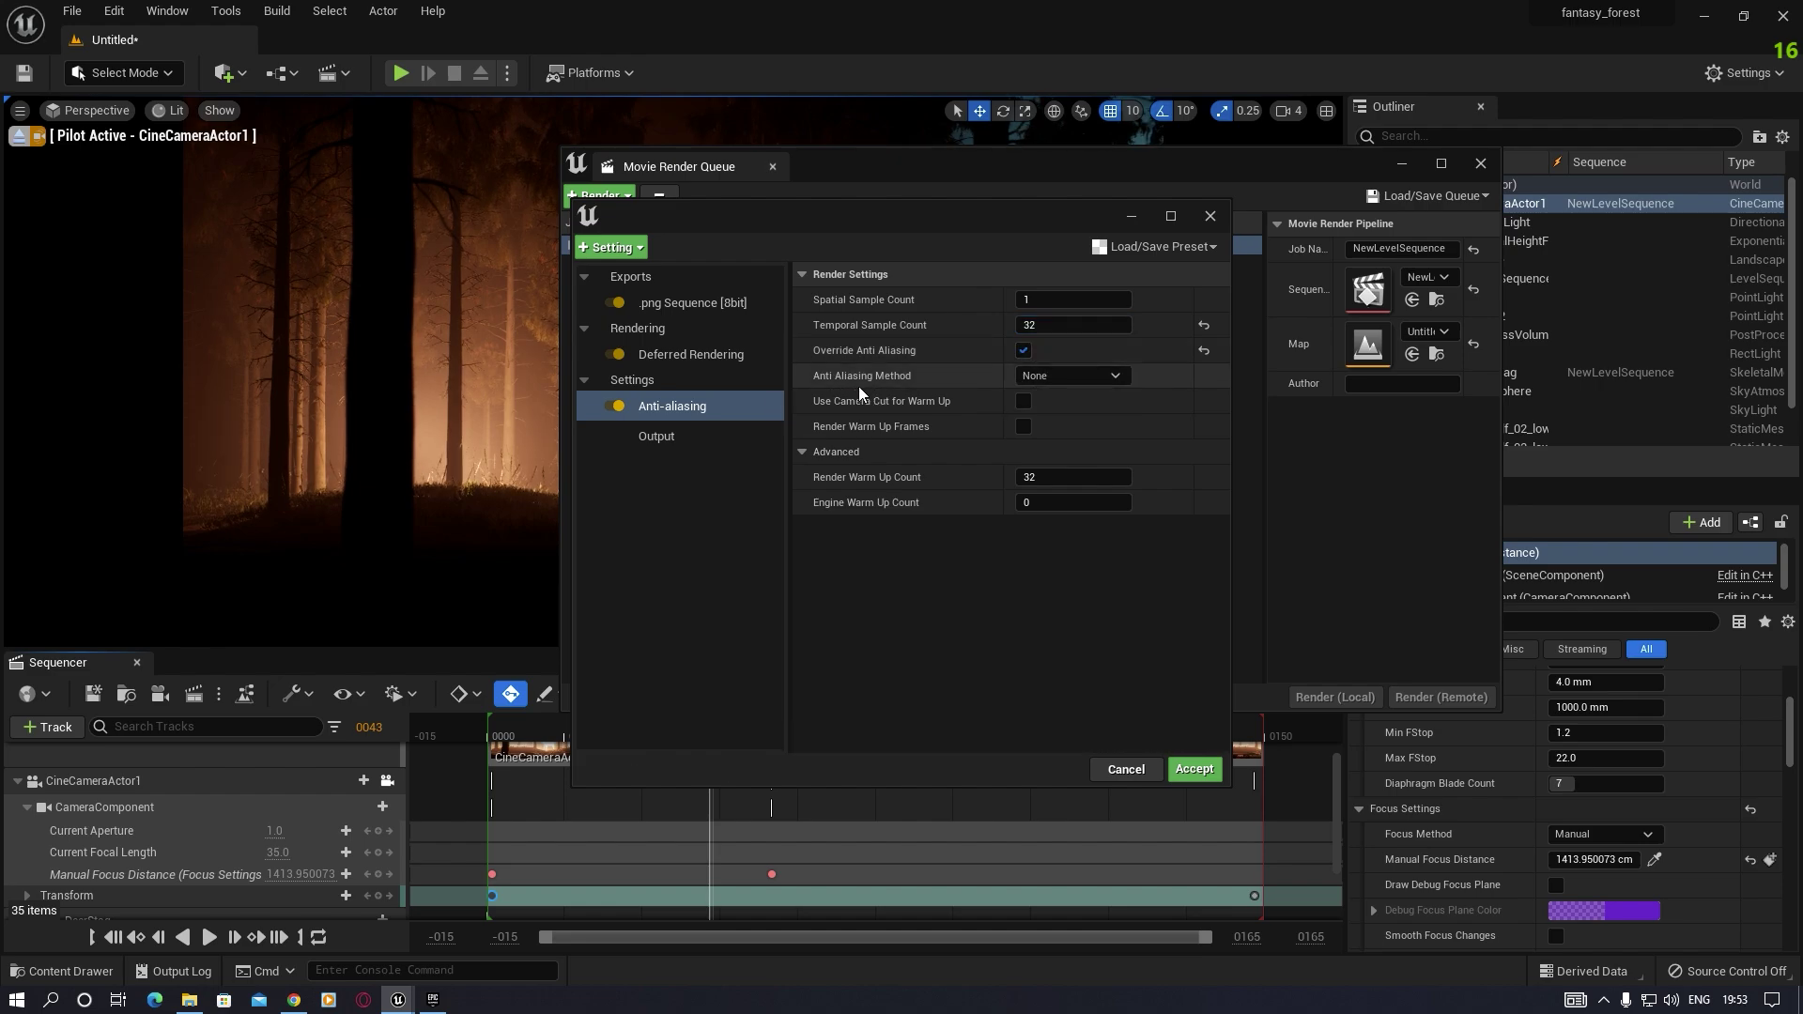
{"action": "left_click", "coordinate": [1111, 378]}
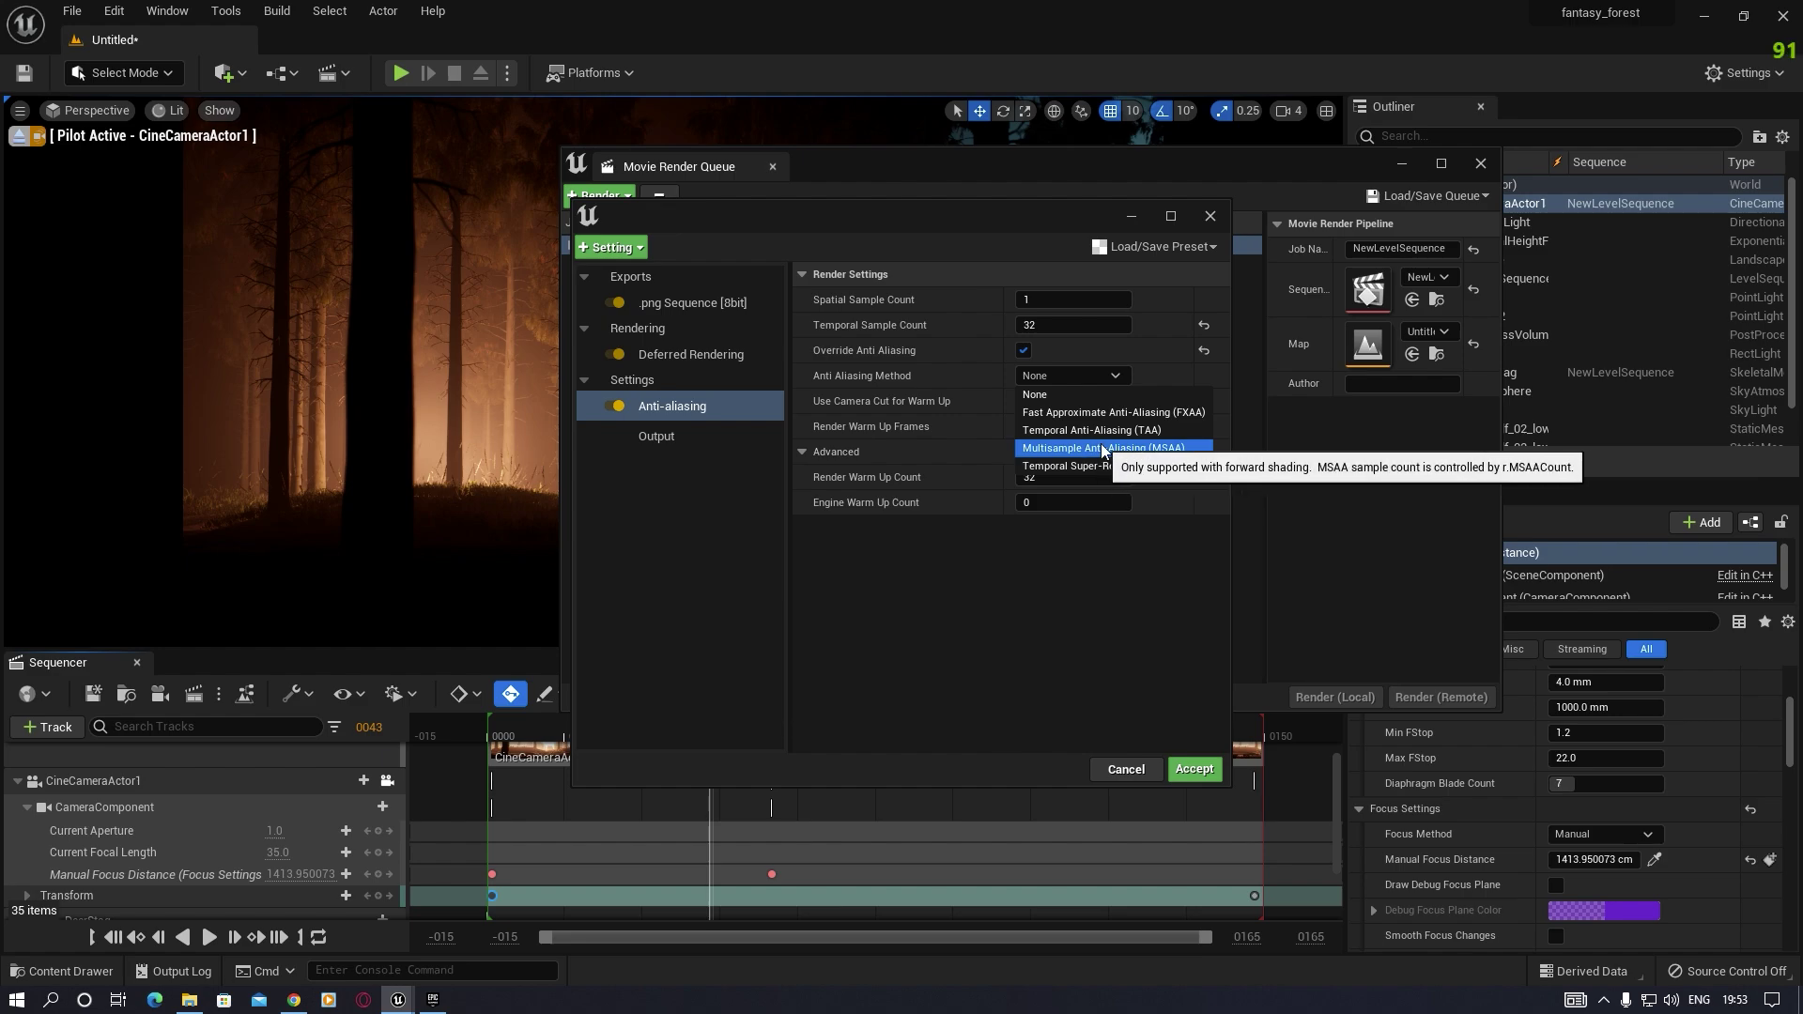
{"action": "left_click", "coordinate": [1135, 458]}
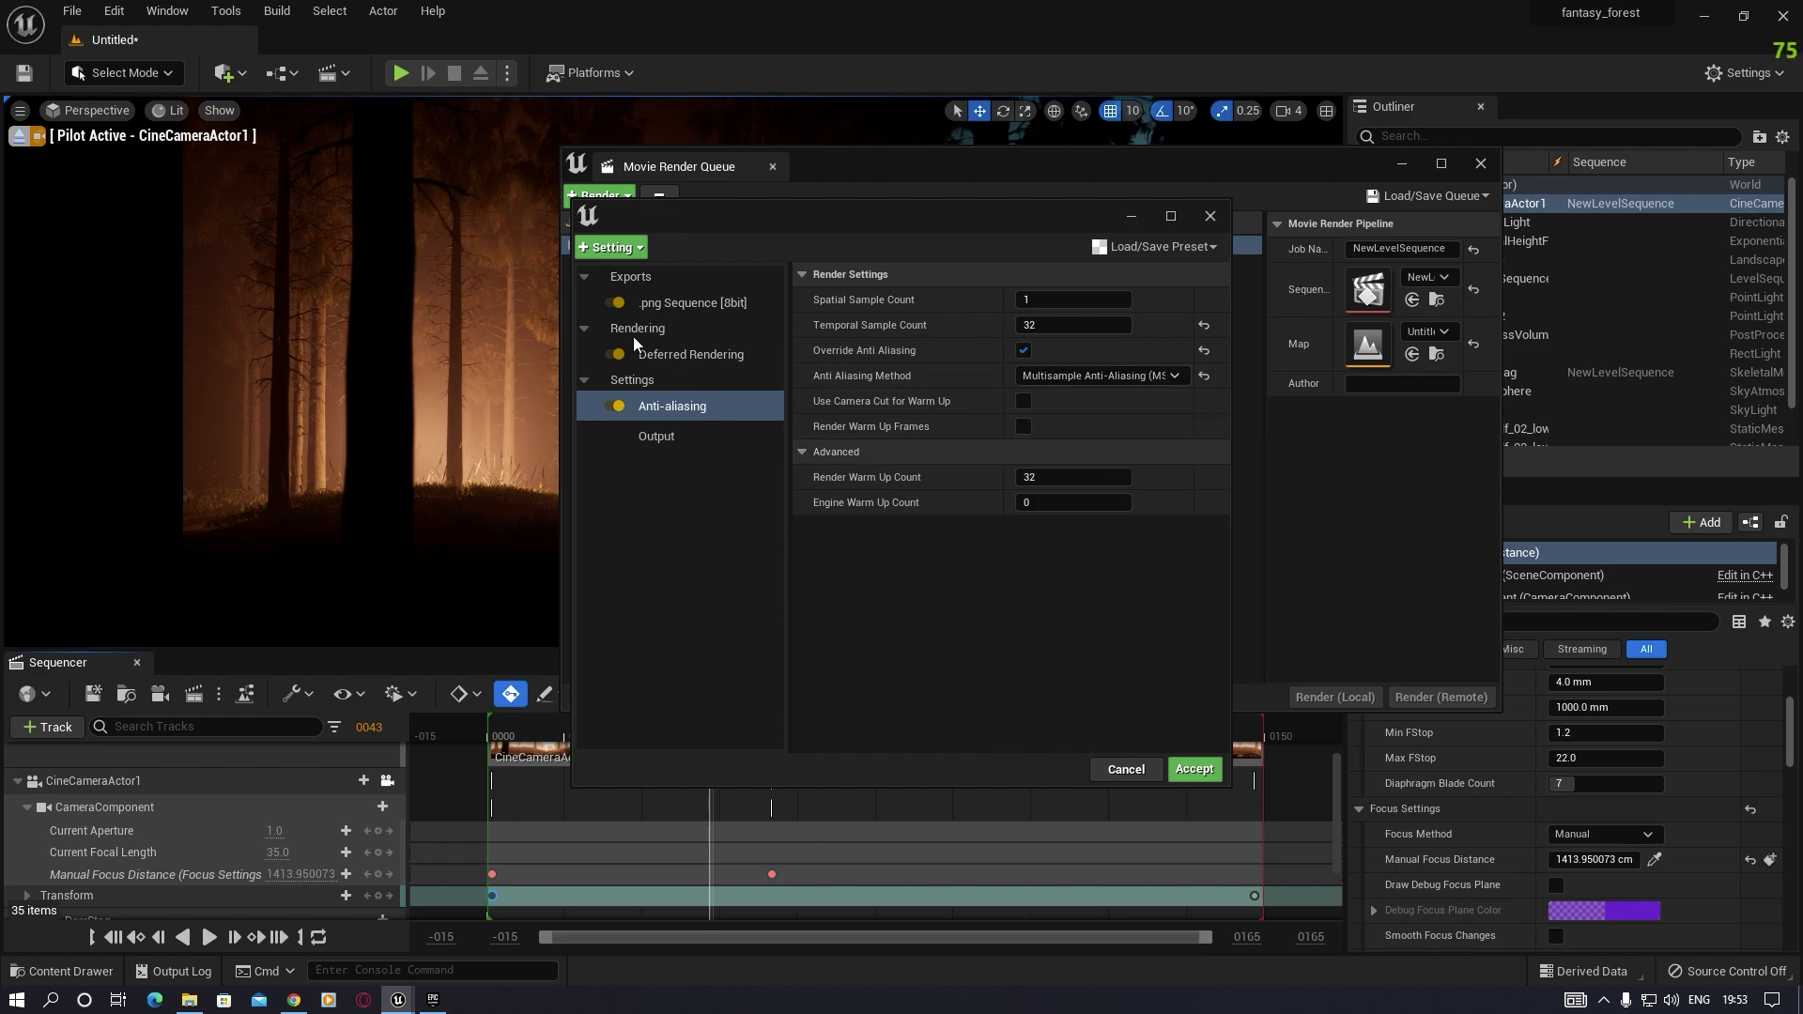
Step: Set the render output to a custom frame rate of 23.976 (NTSC/24) and accept the job's render settings
{"action": "left_click", "coordinate": [657, 436]}
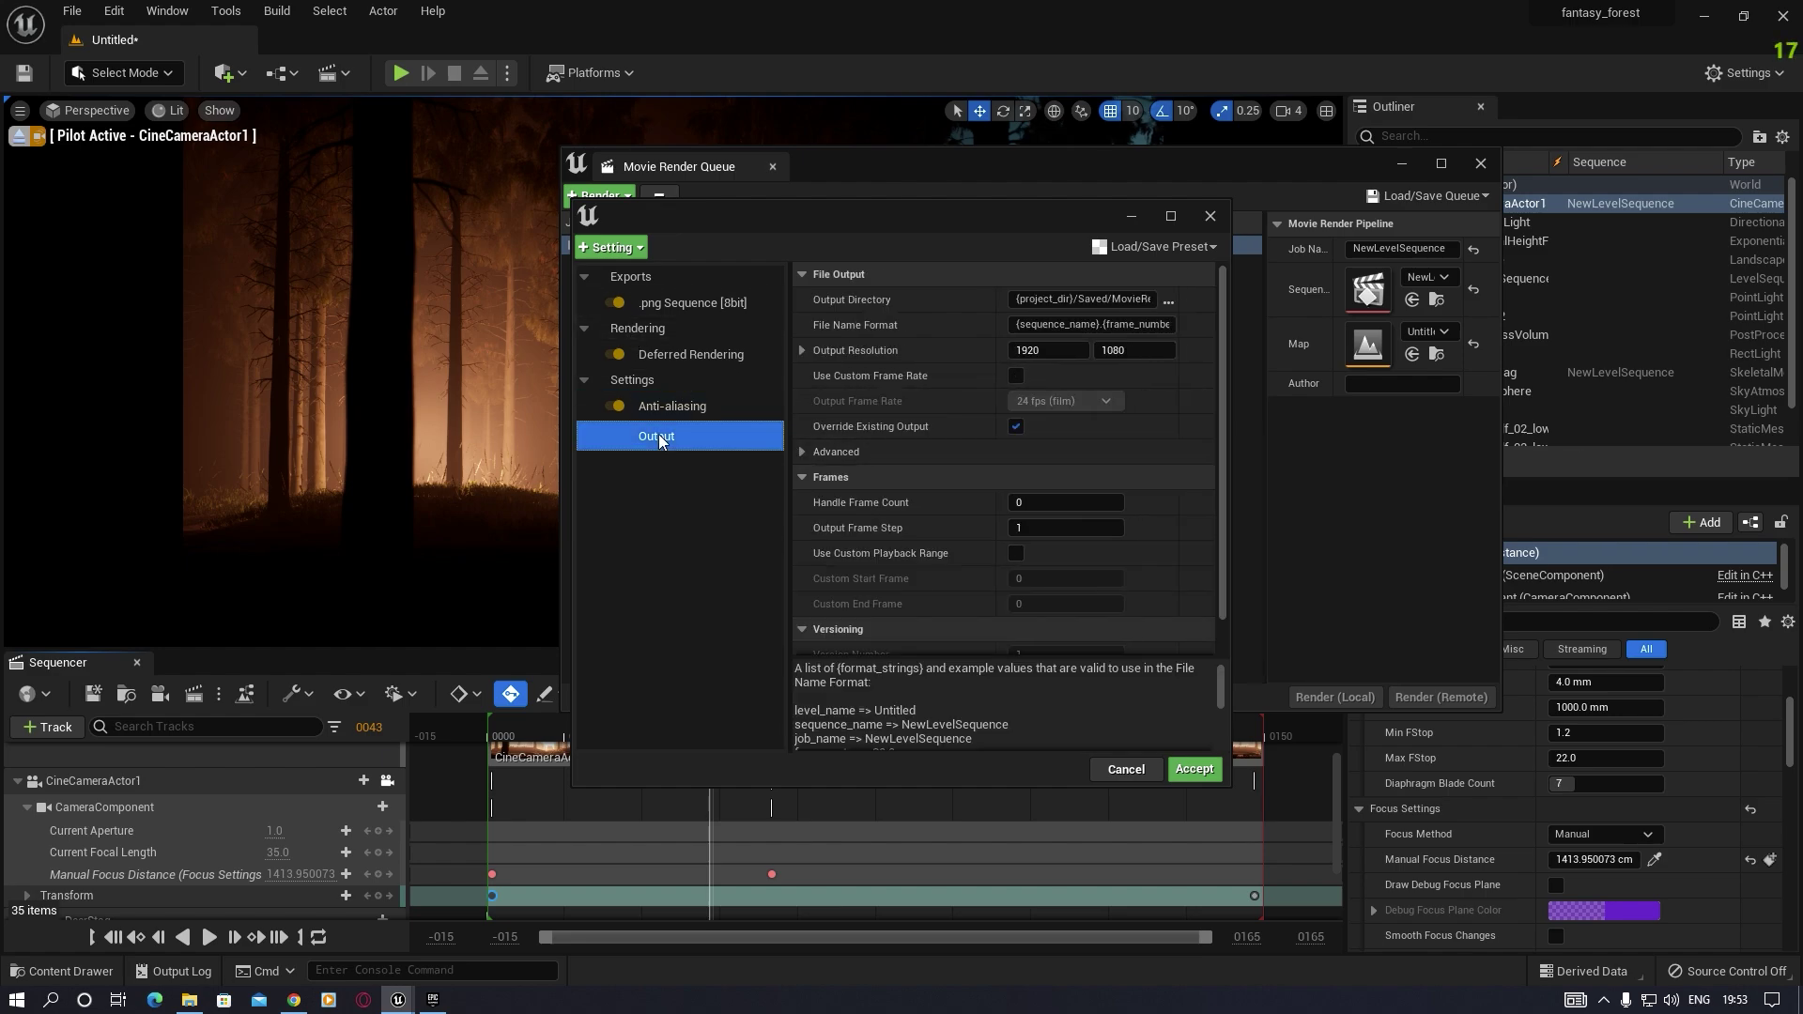
{"action": "left_click", "coordinate": [1171, 299]}
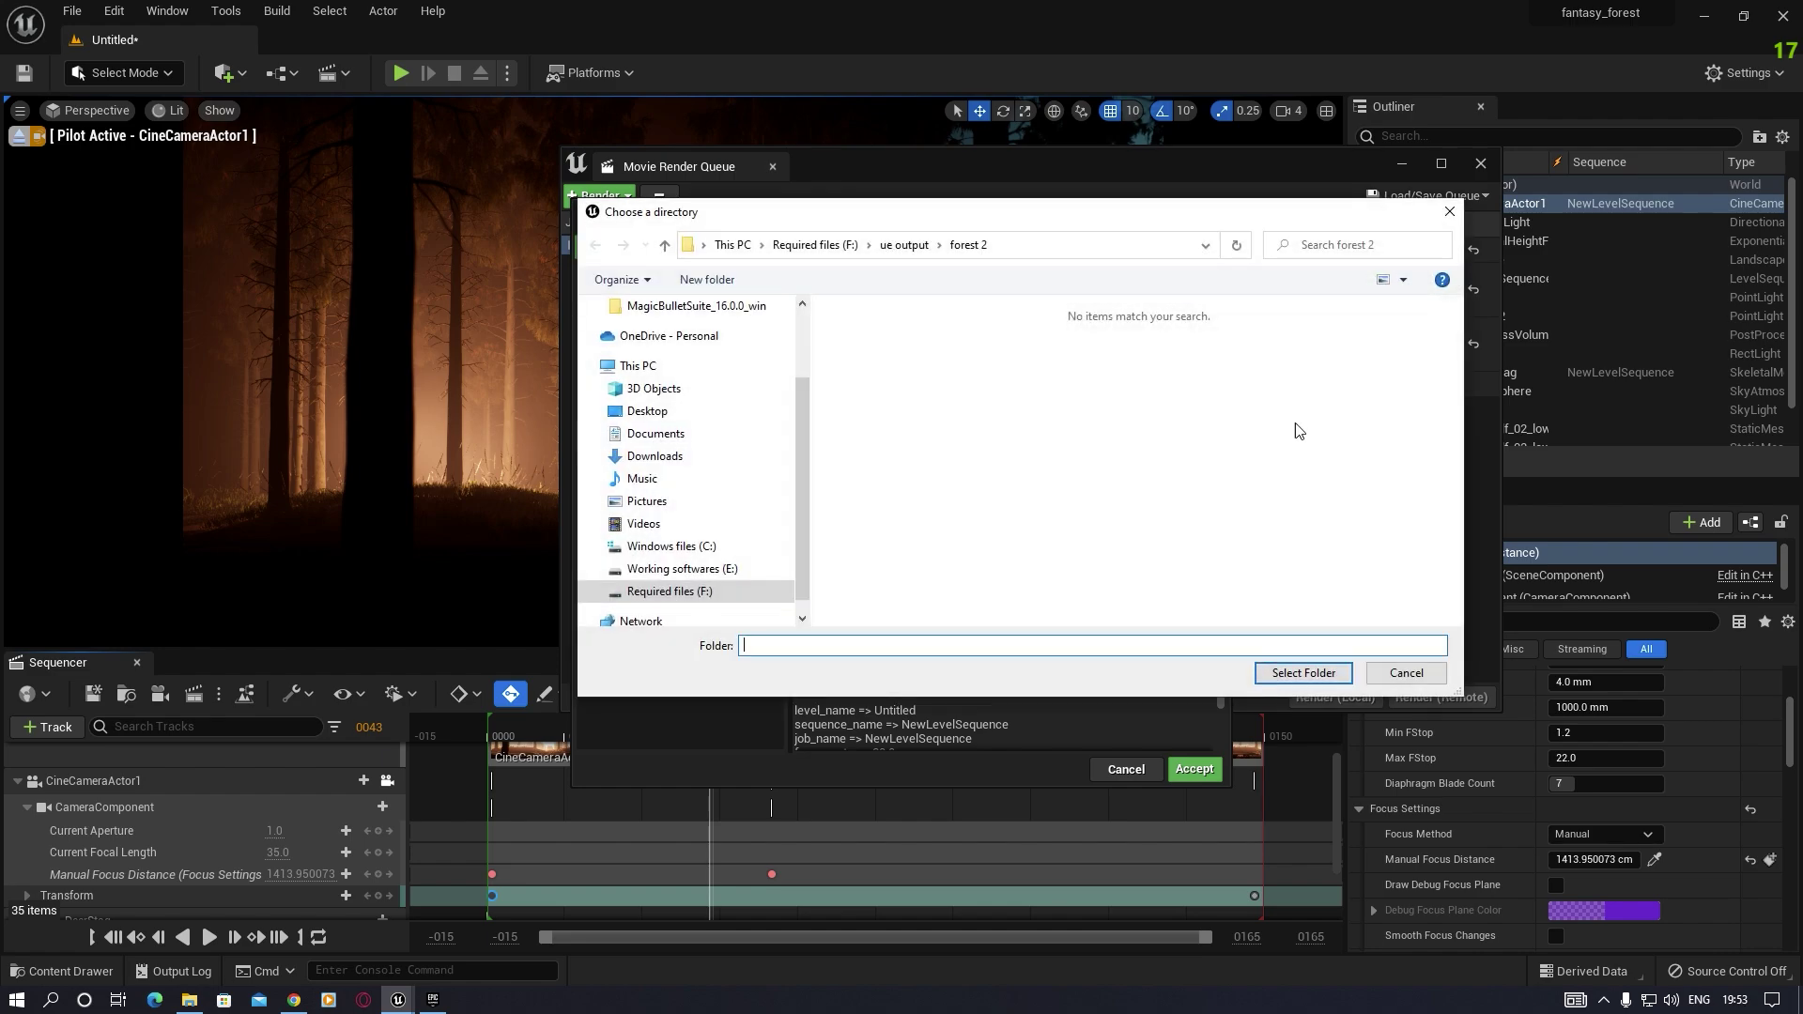
{"action": "left_click", "coordinate": [1458, 214]}
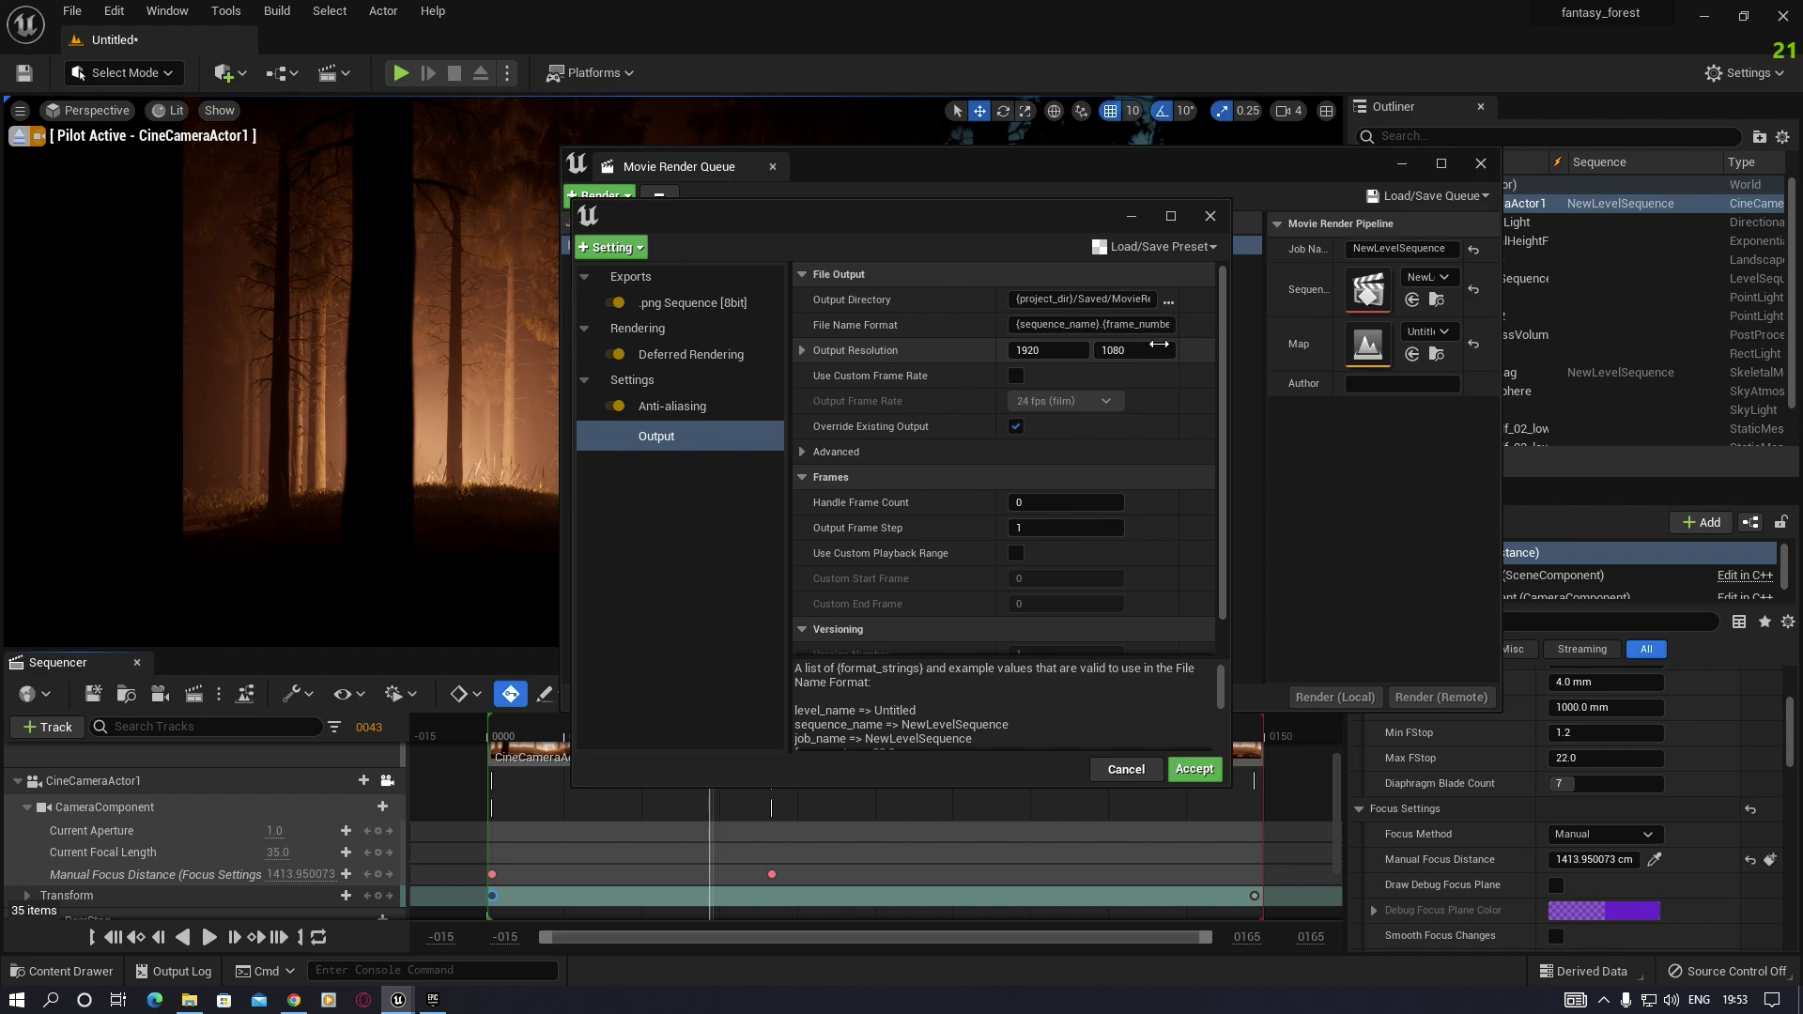
{"action": "left_click", "coordinate": [1016, 375]}
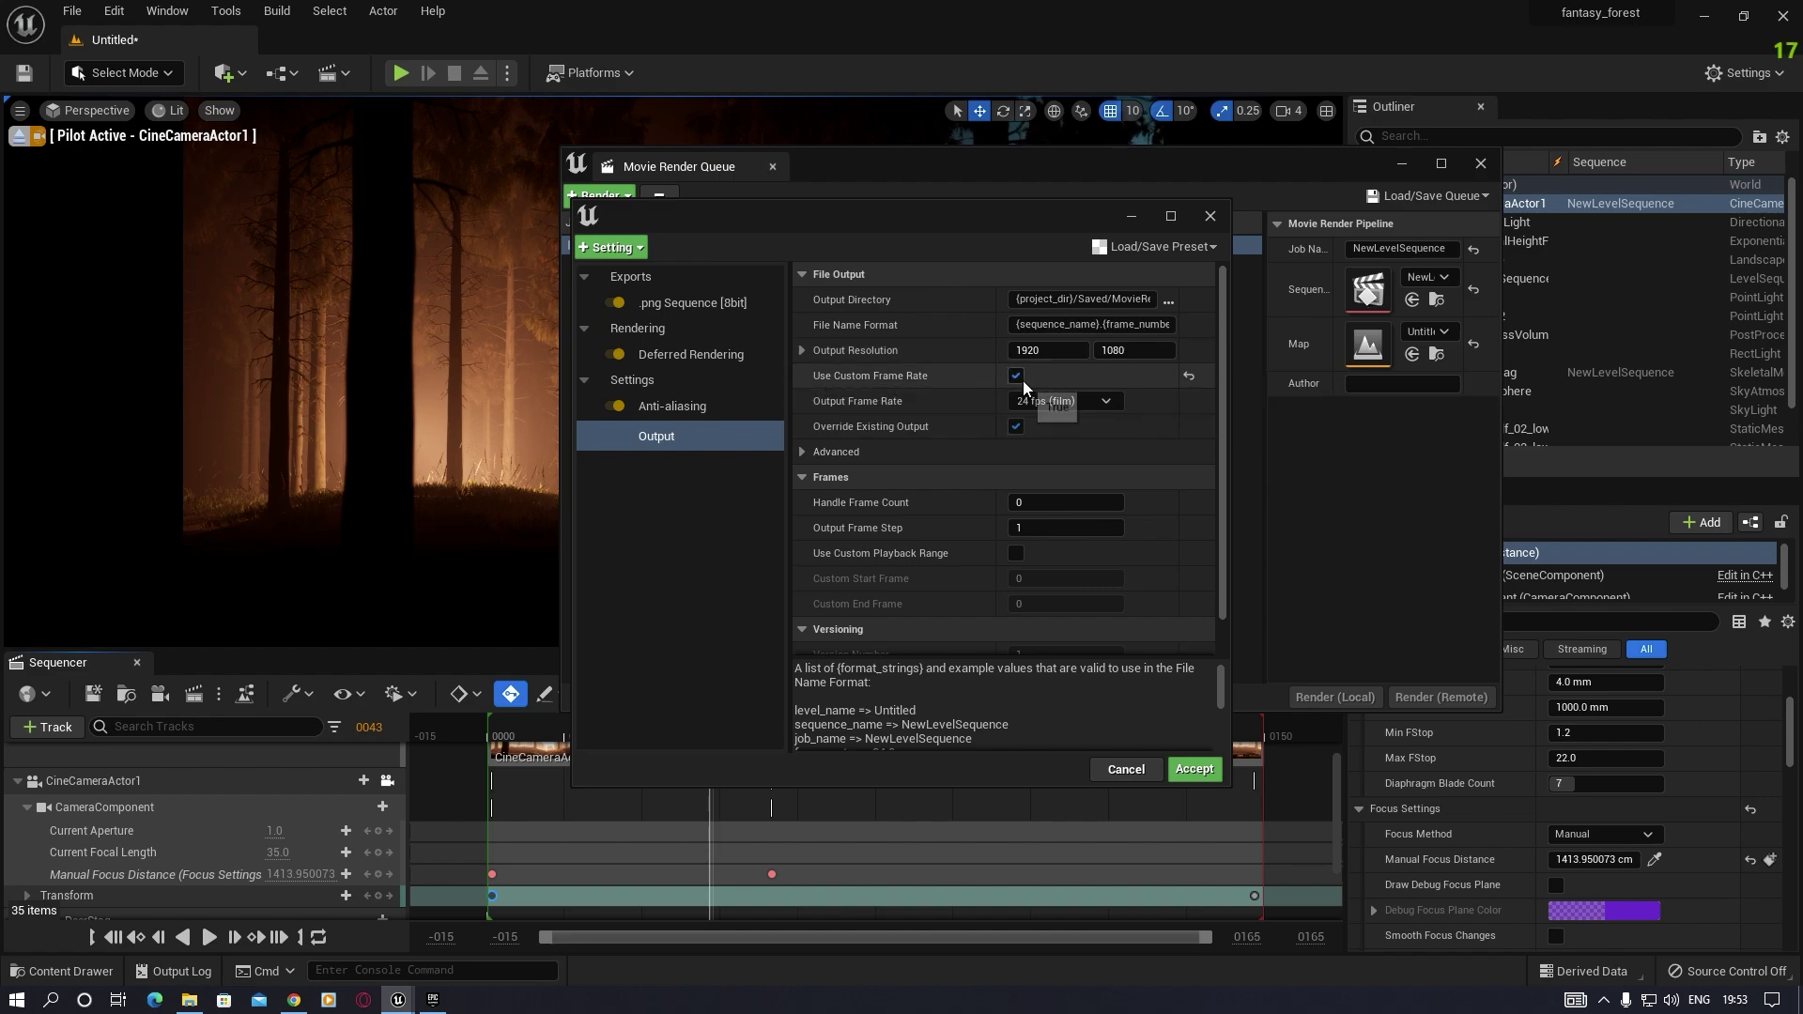
{"action": "left_click", "coordinate": [1086, 401]}
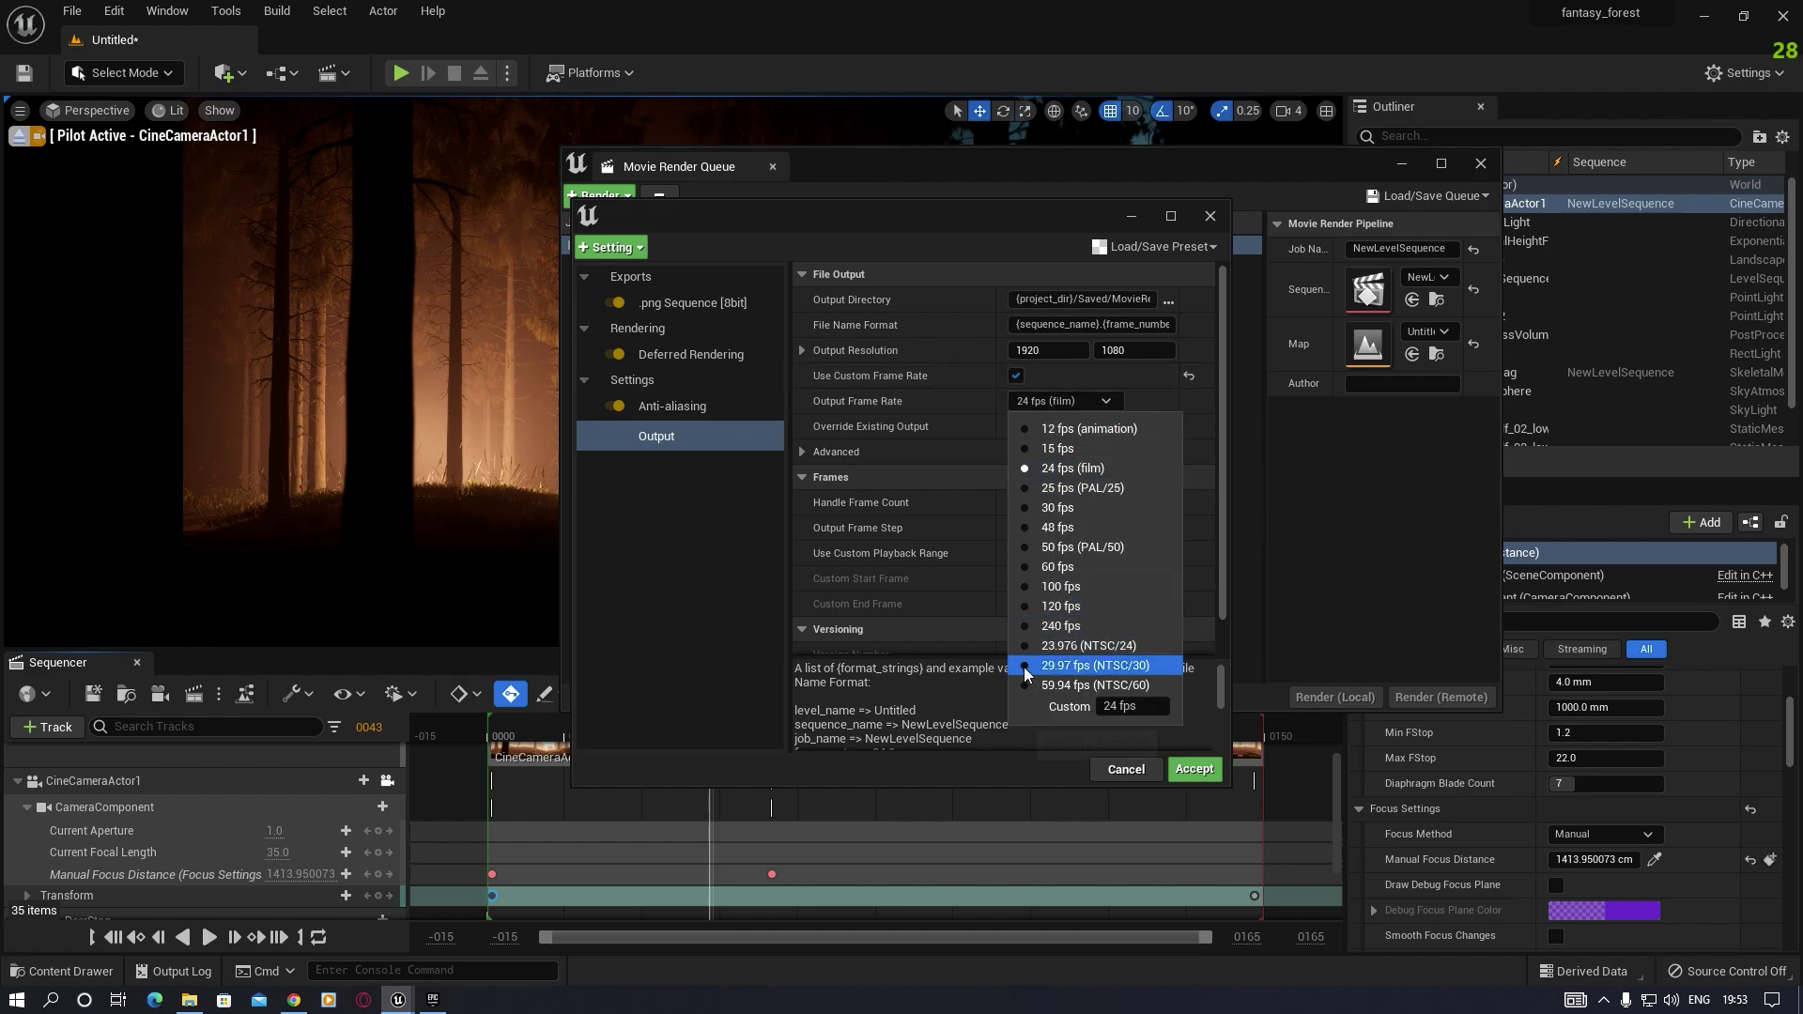
{"action": "left_click", "coordinate": [1101, 649]}
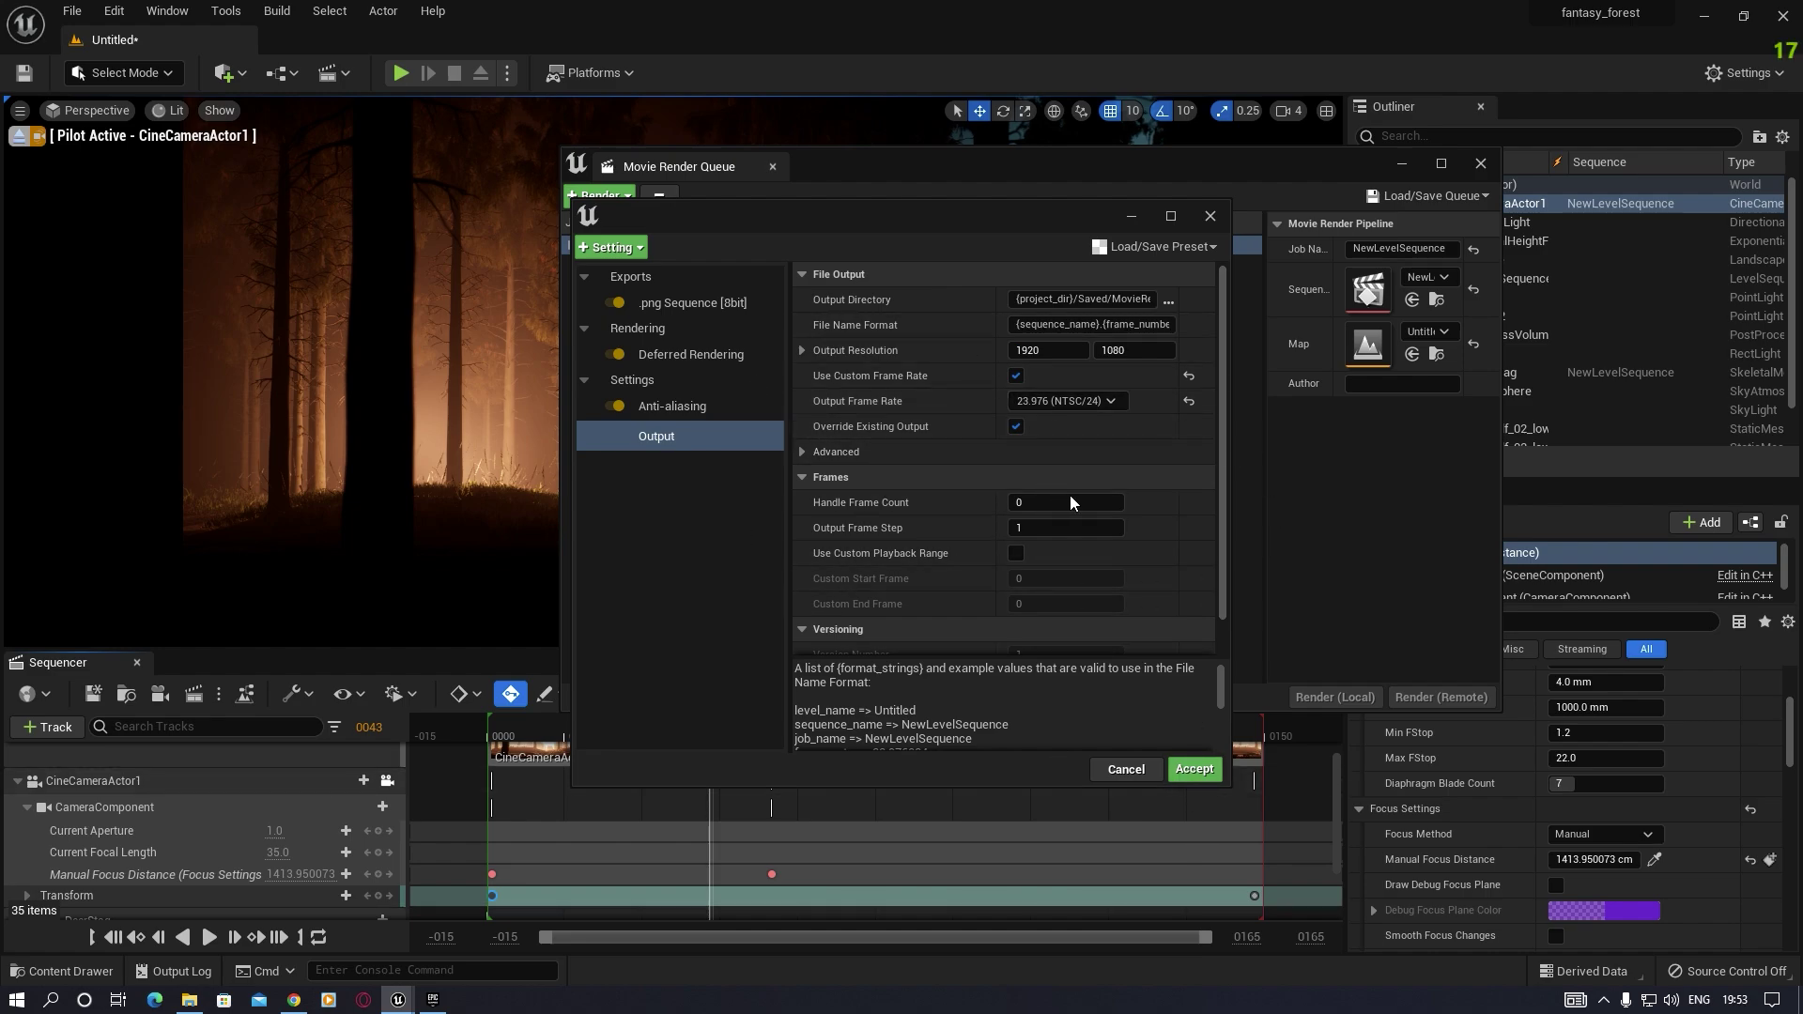
{"action": "left_click", "coordinate": [1194, 769]}
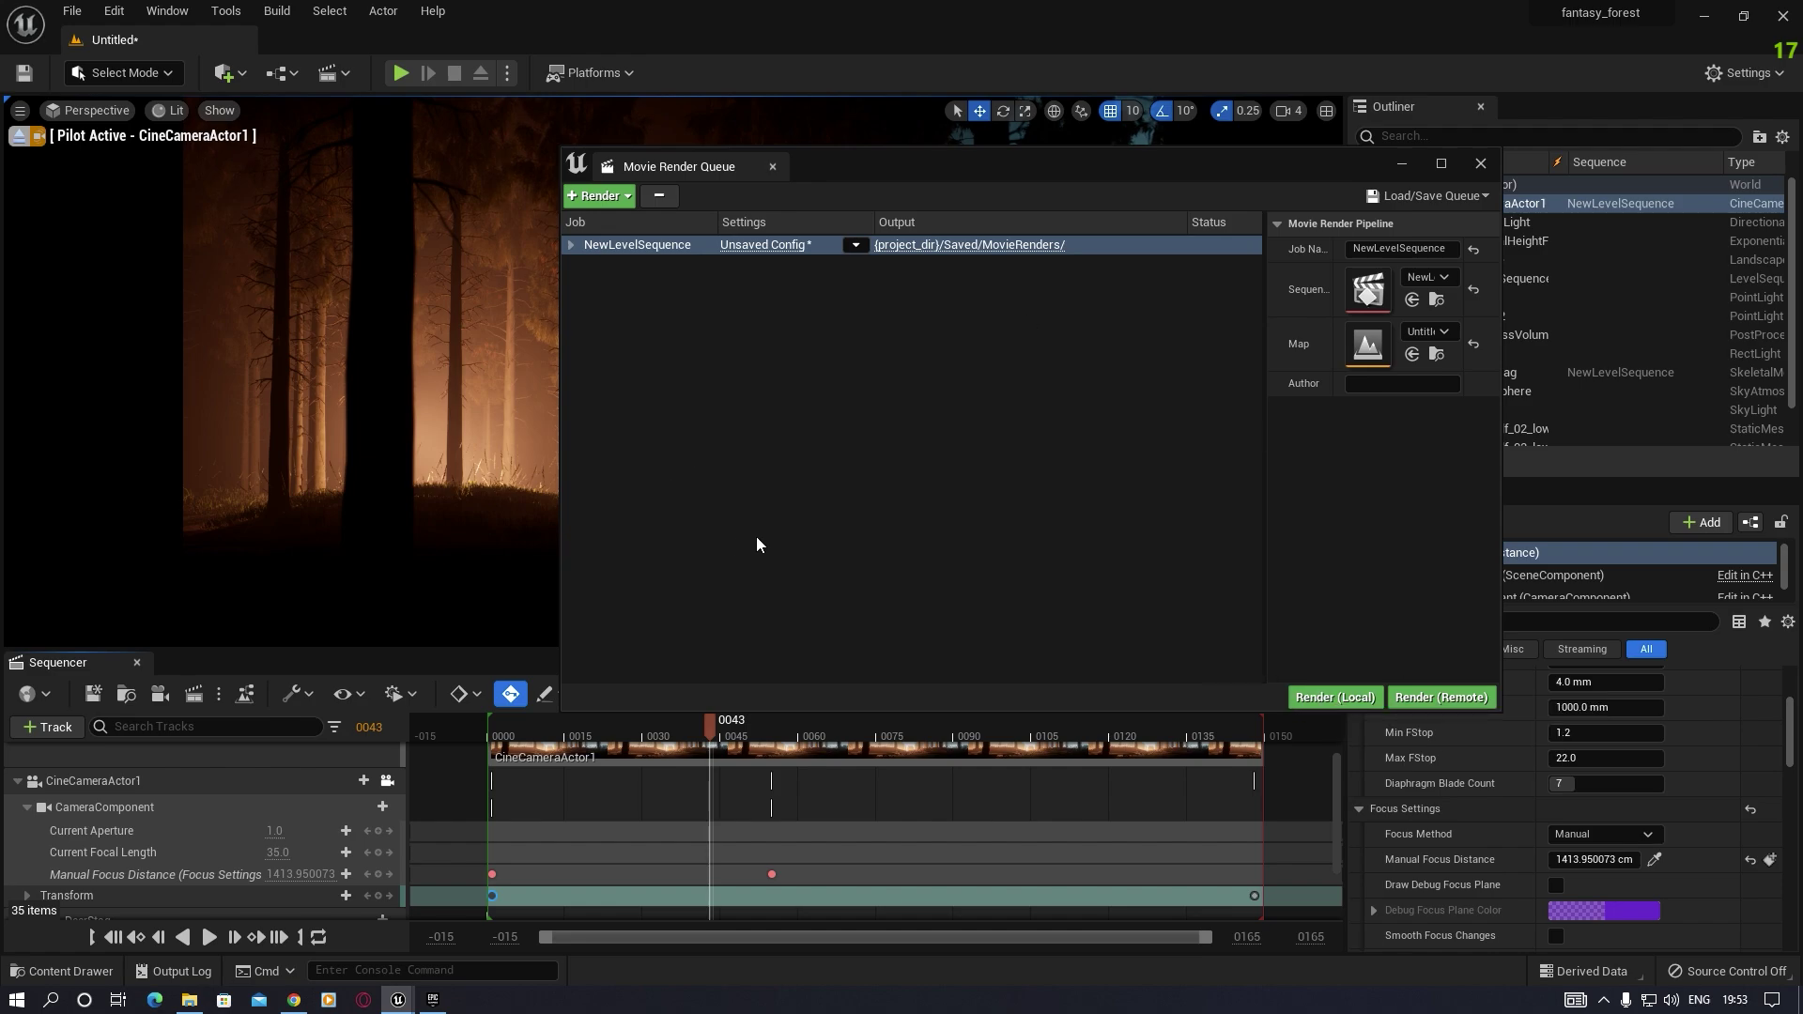
Step: Minimize the Movie Render Queue and play the sequence from near its start to preview the shot
{"action": "left_click", "coordinate": [1405, 165]}
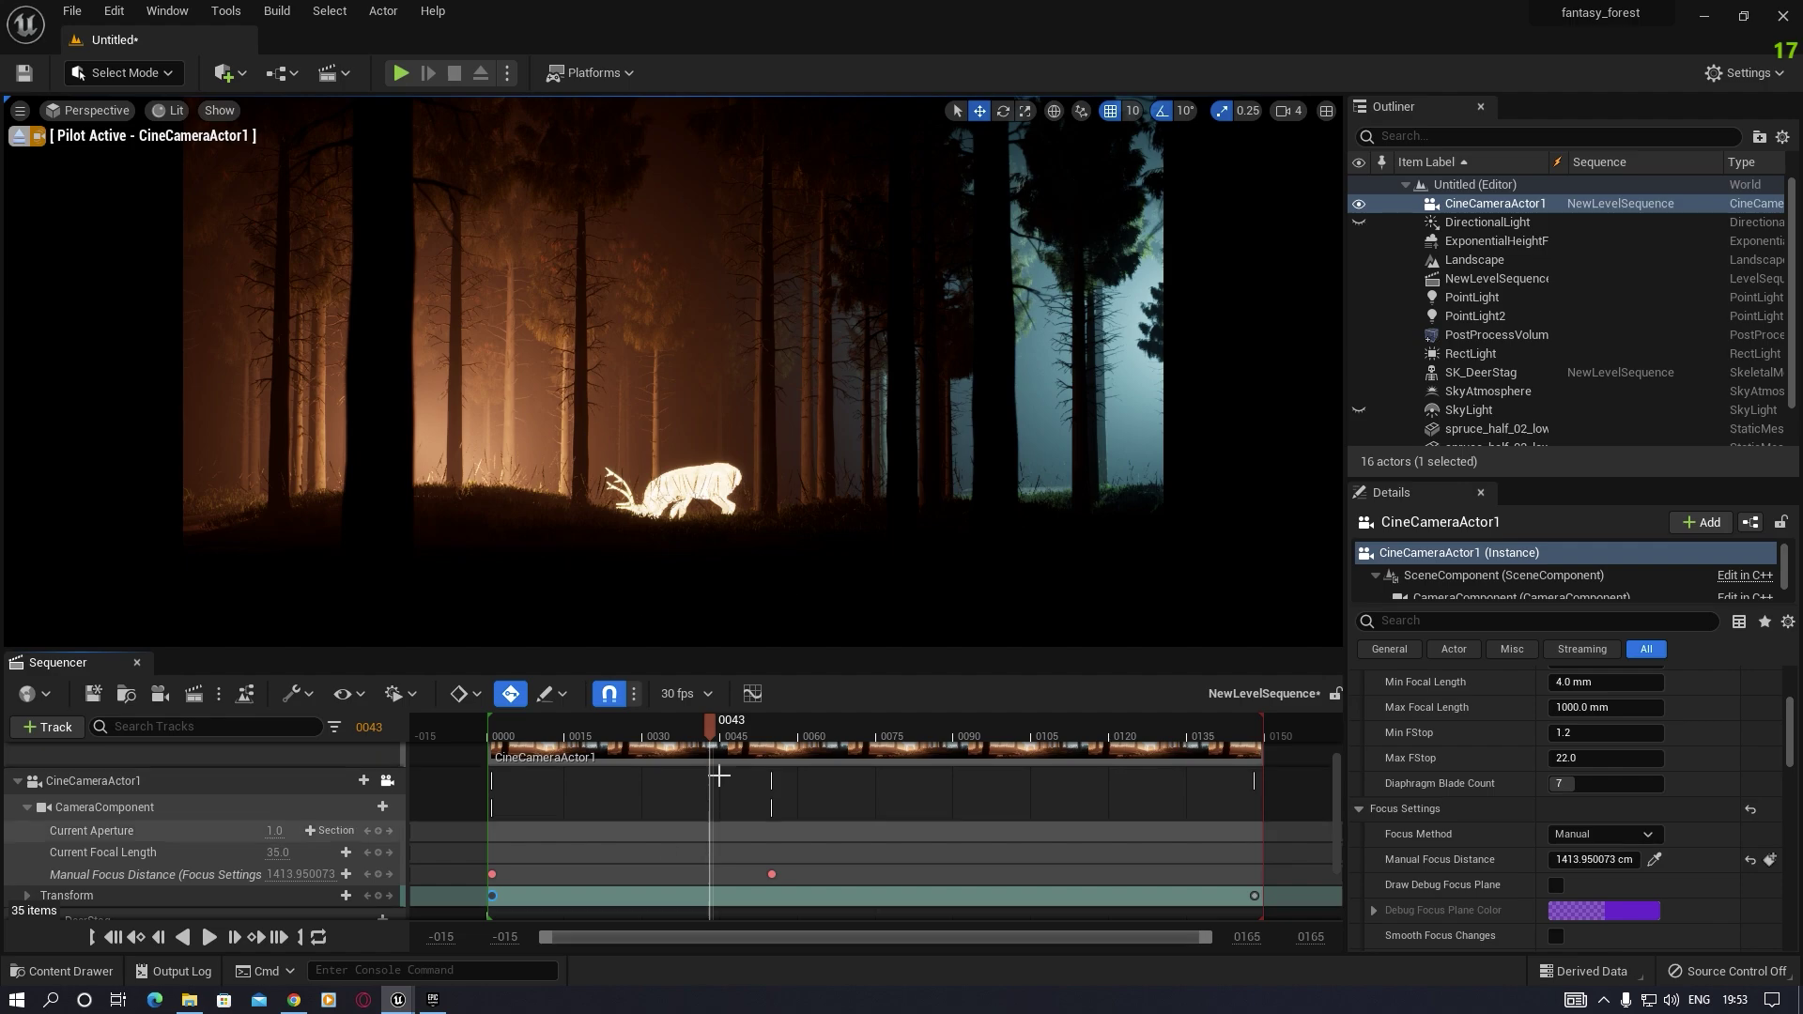
{"action": "left_click", "coordinate": [566, 728]}
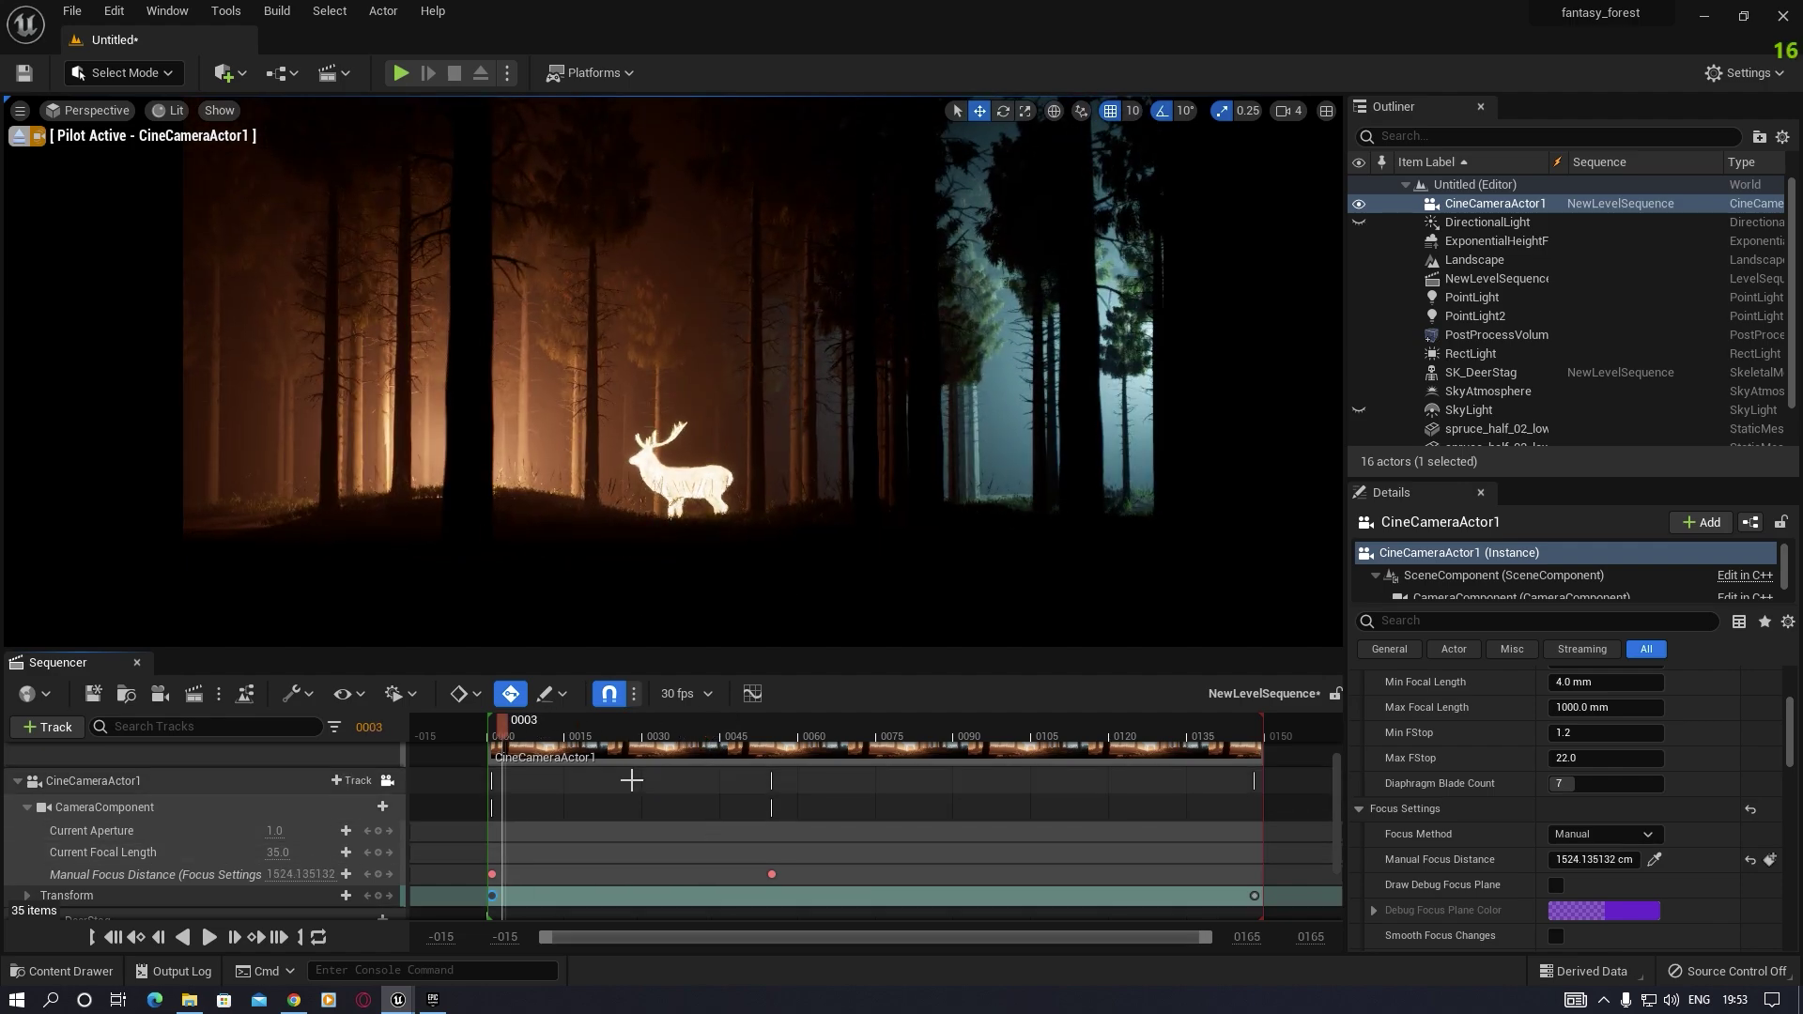
{"action": "key", "text": "space"}
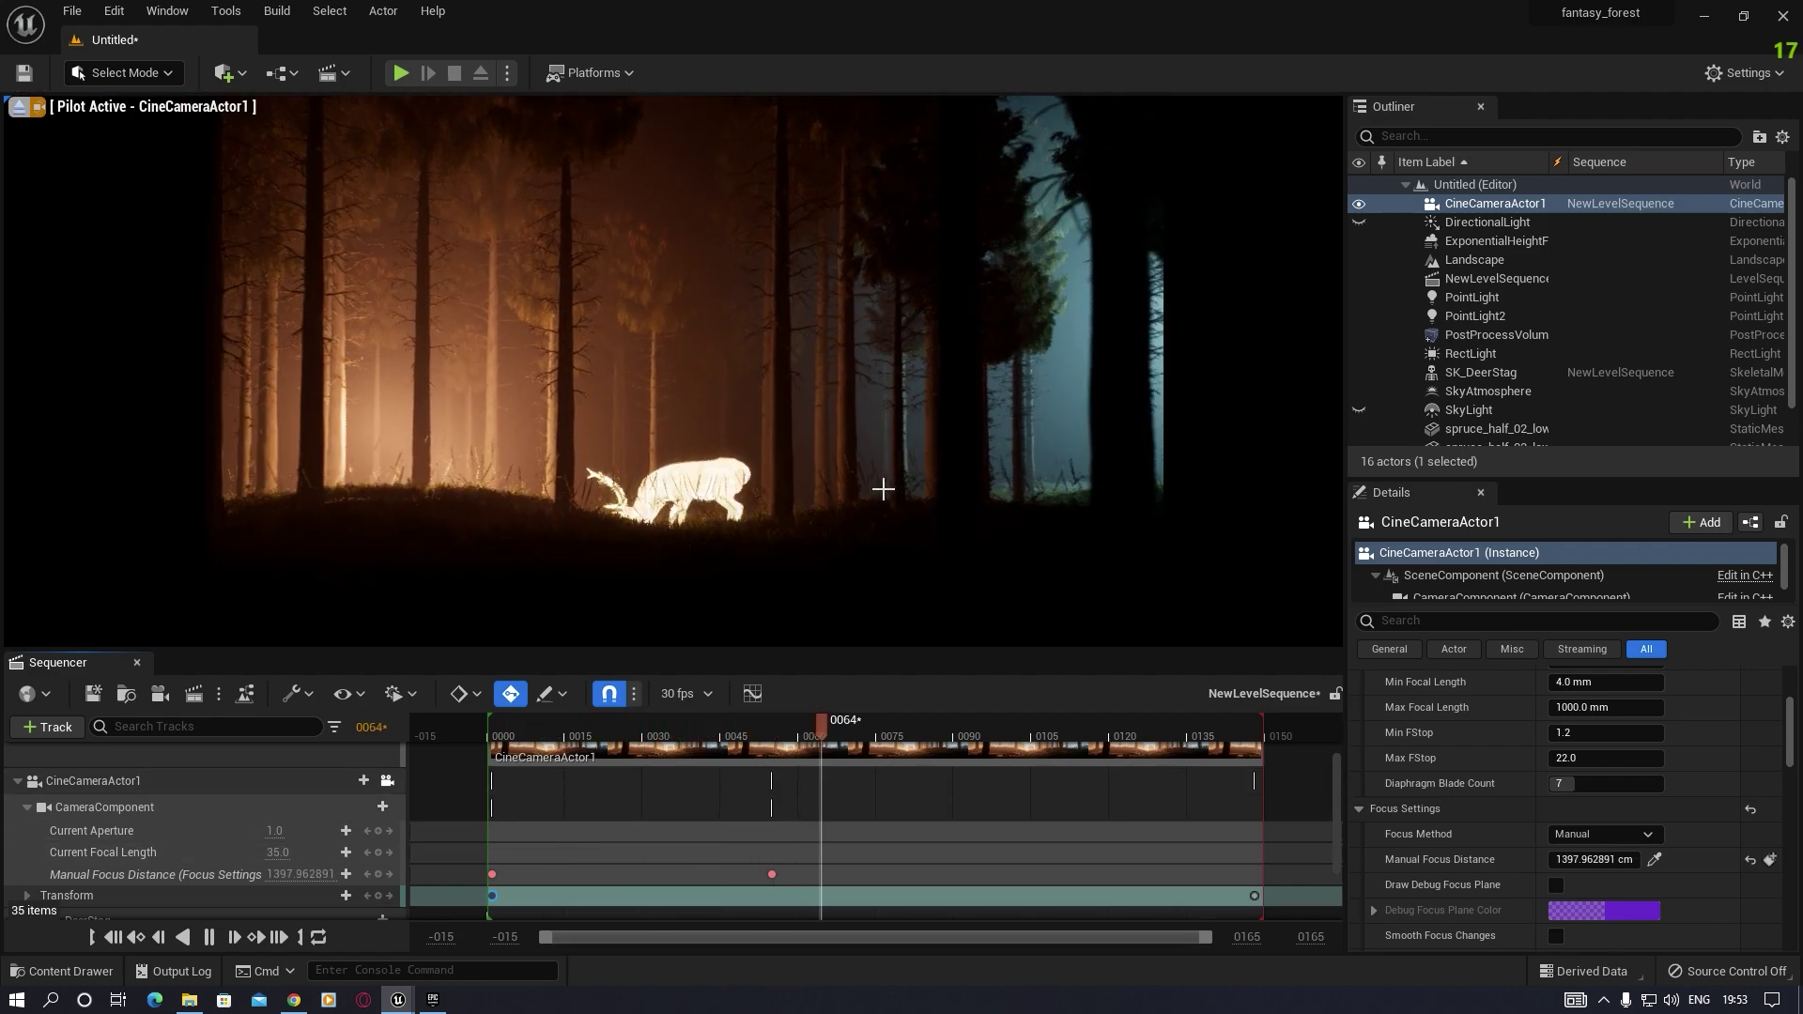